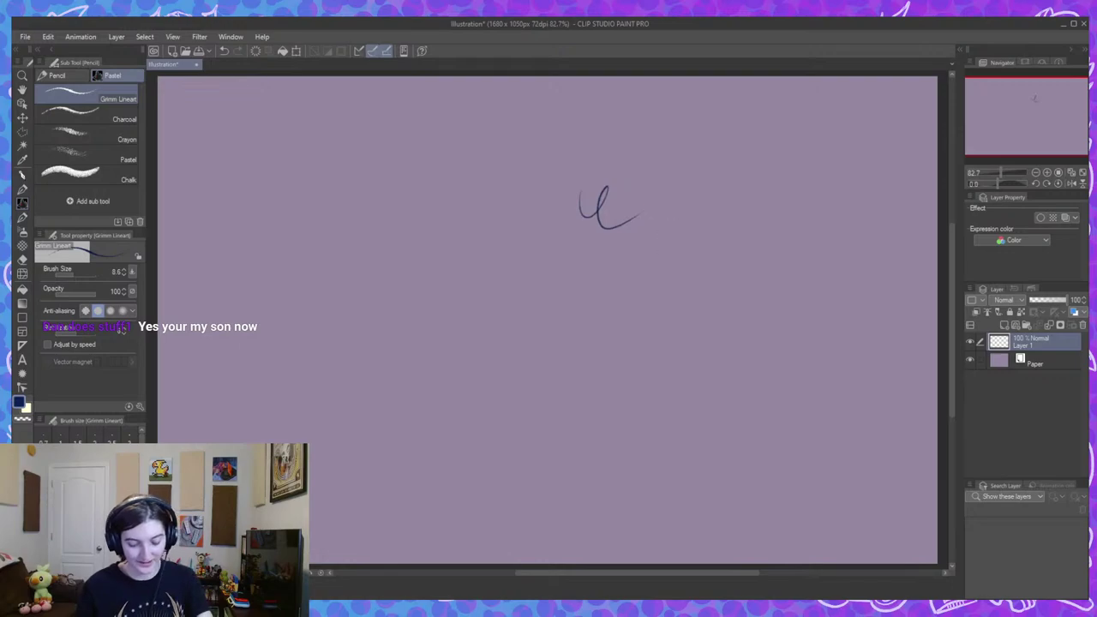
Clear the Grimm Lineart test strokes so that the canvas is blank.
key("ctrl+z")
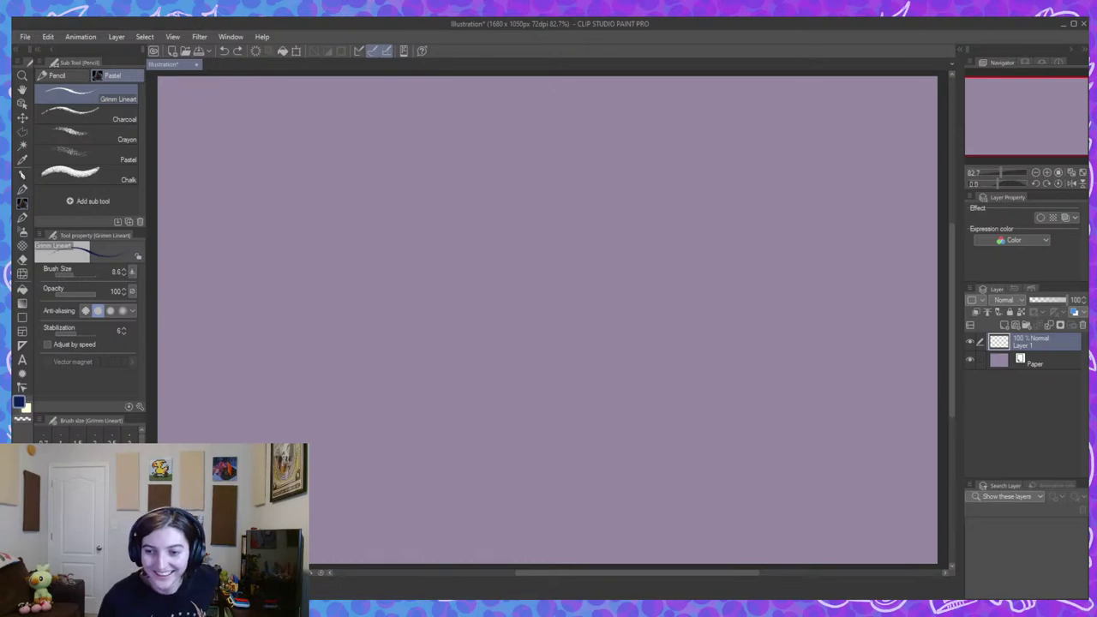
left_click_drag(309, 150, 314, 198)
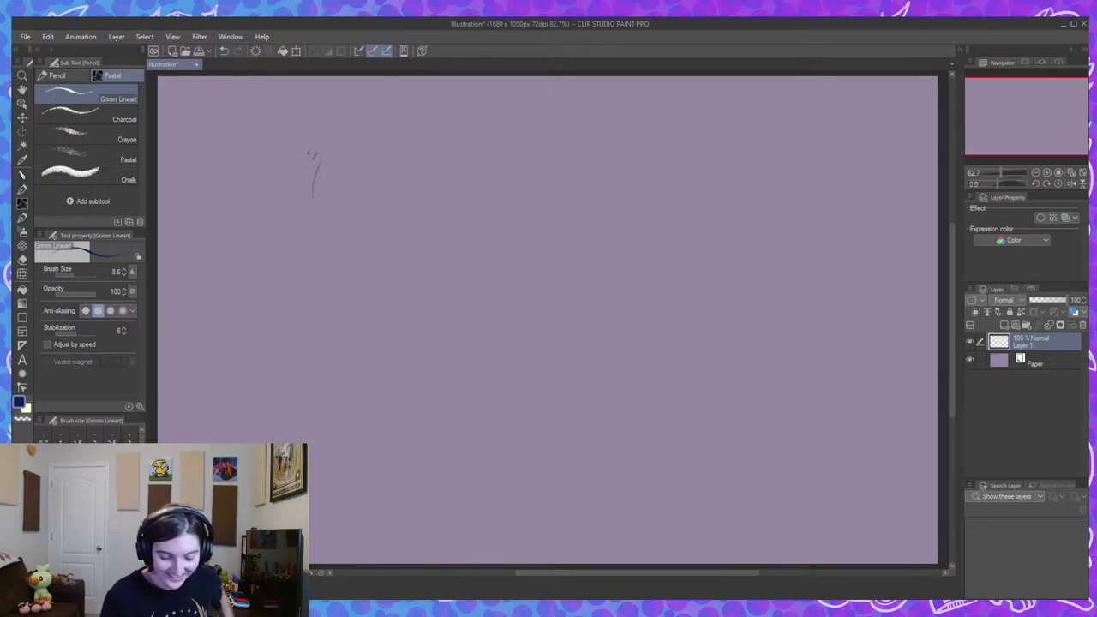
key("ctrl+z")
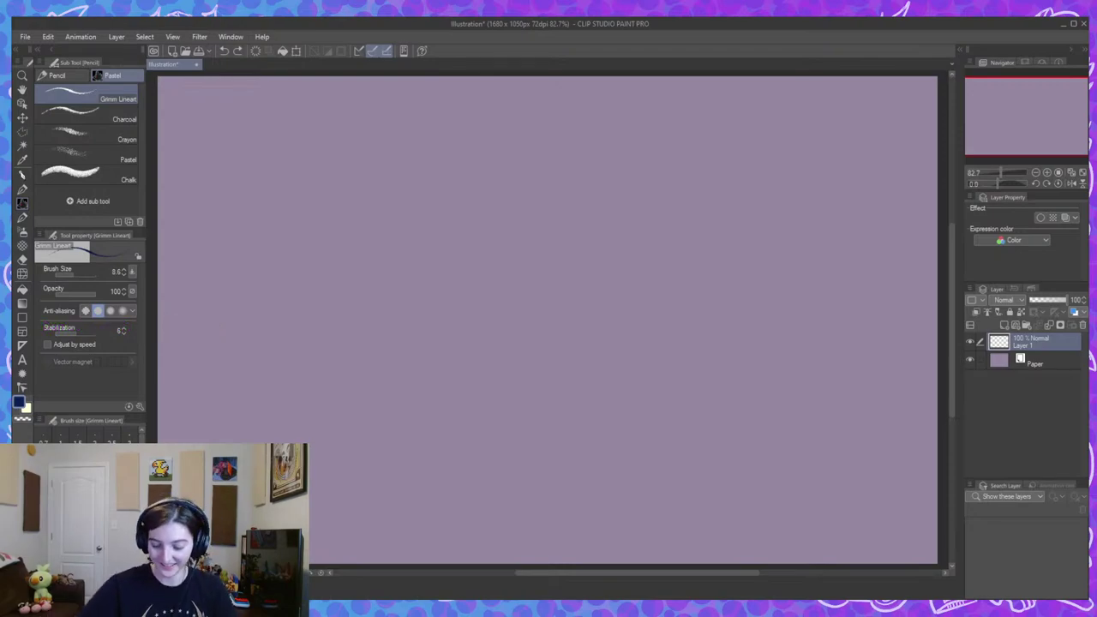
left_click_drag(742, 192, 785, 204)
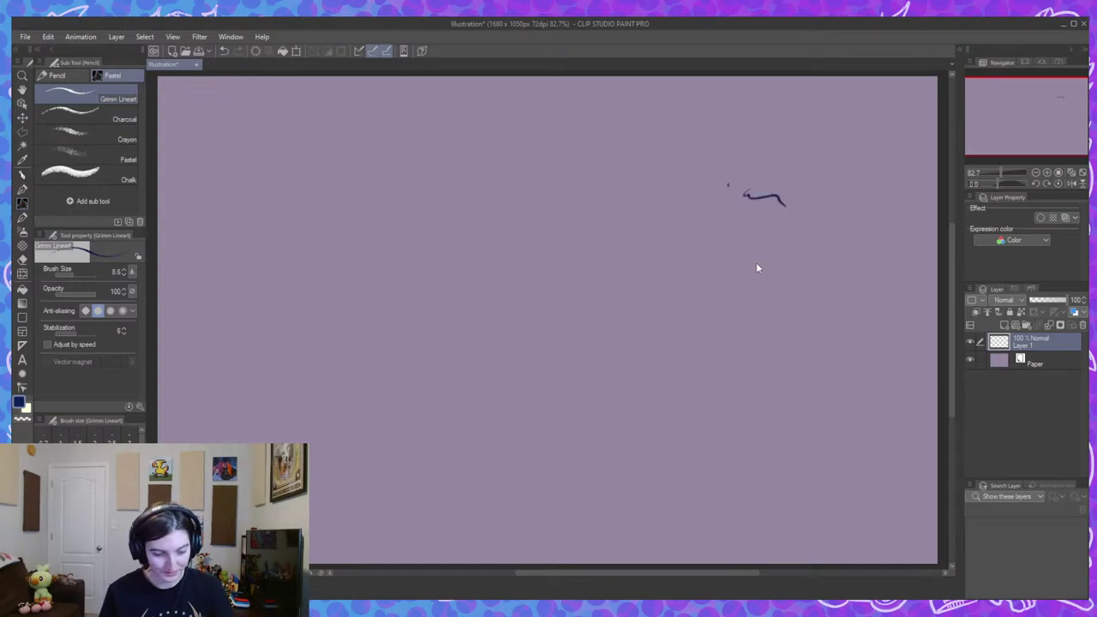
key("ctrl+z")
Try the ぬりぴつ pen brush with a short hooked stroke on the canvas and undo it.
left_click(22, 160)
left_click(23, 190)
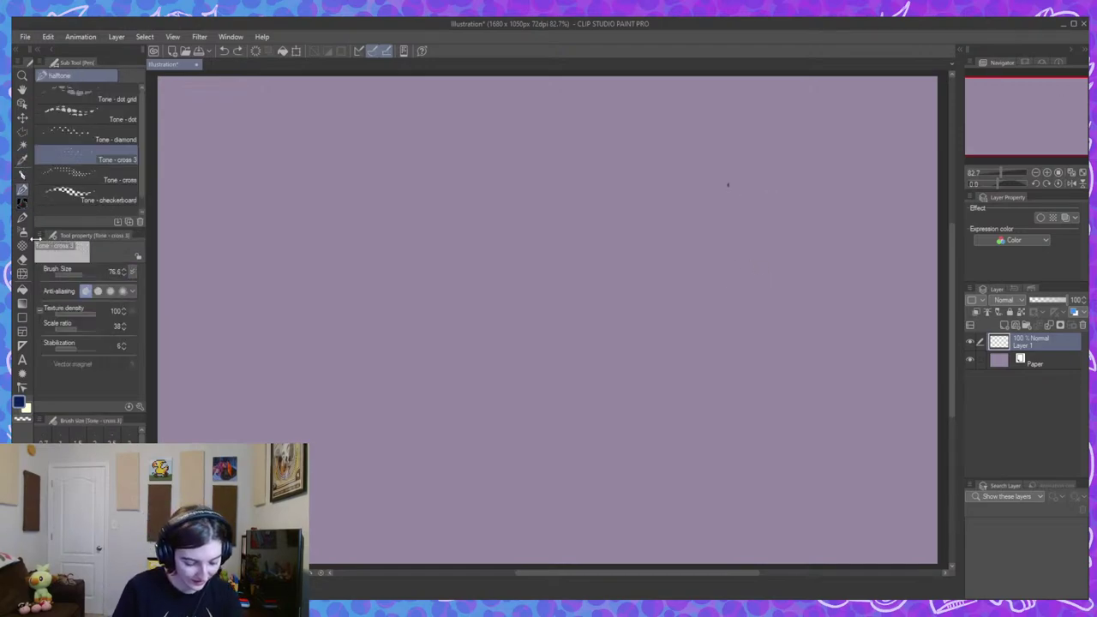
left_click(22, 175)
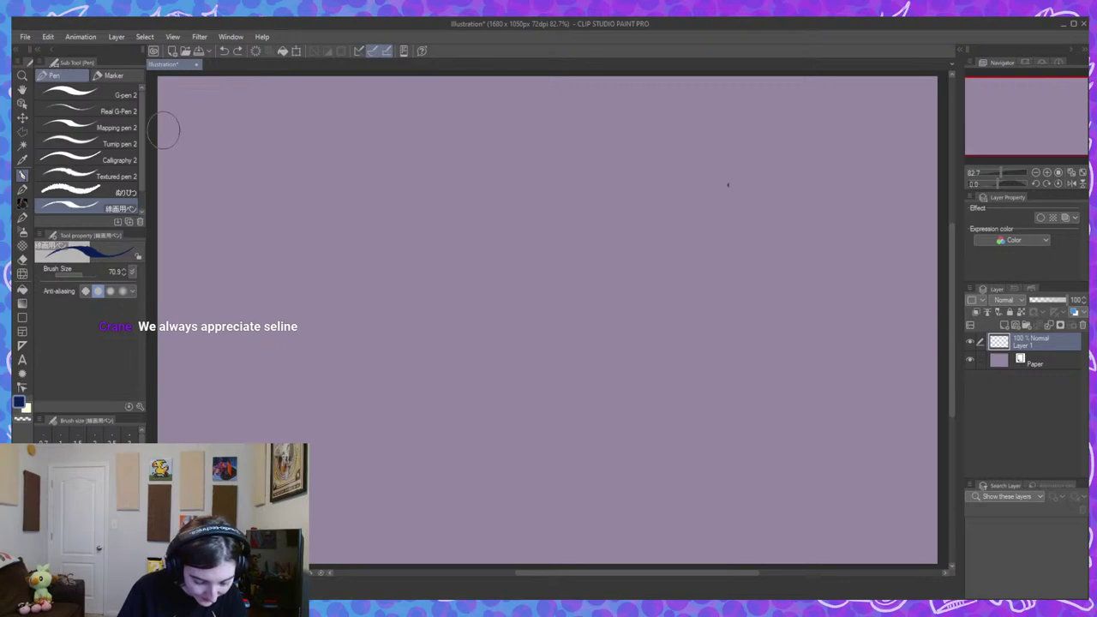
left_click(127, 96)
left_click(123, 193)
left_click_drag(142, 181, 147, 214)
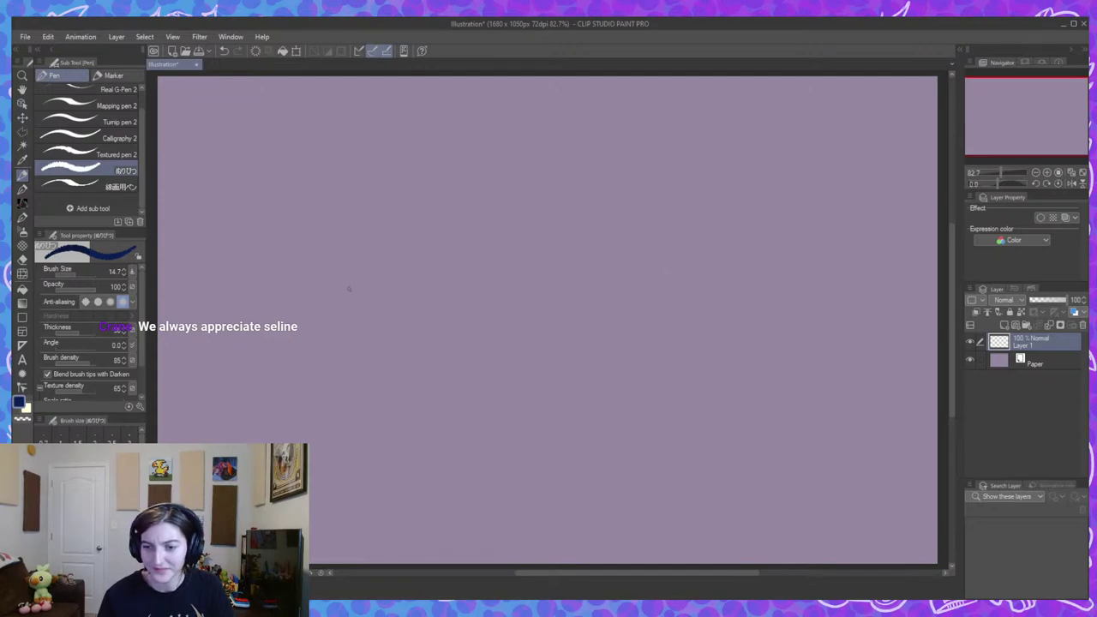
left_click_drag(210, 159, 257, 180)
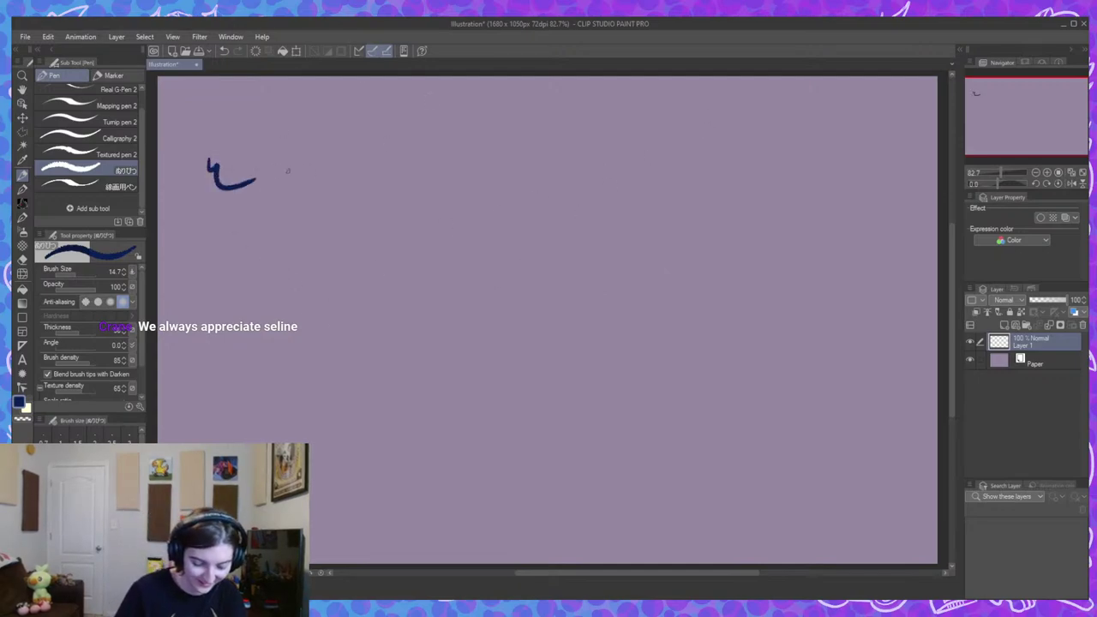
key("ctrl+z")
left_click(24, 191)
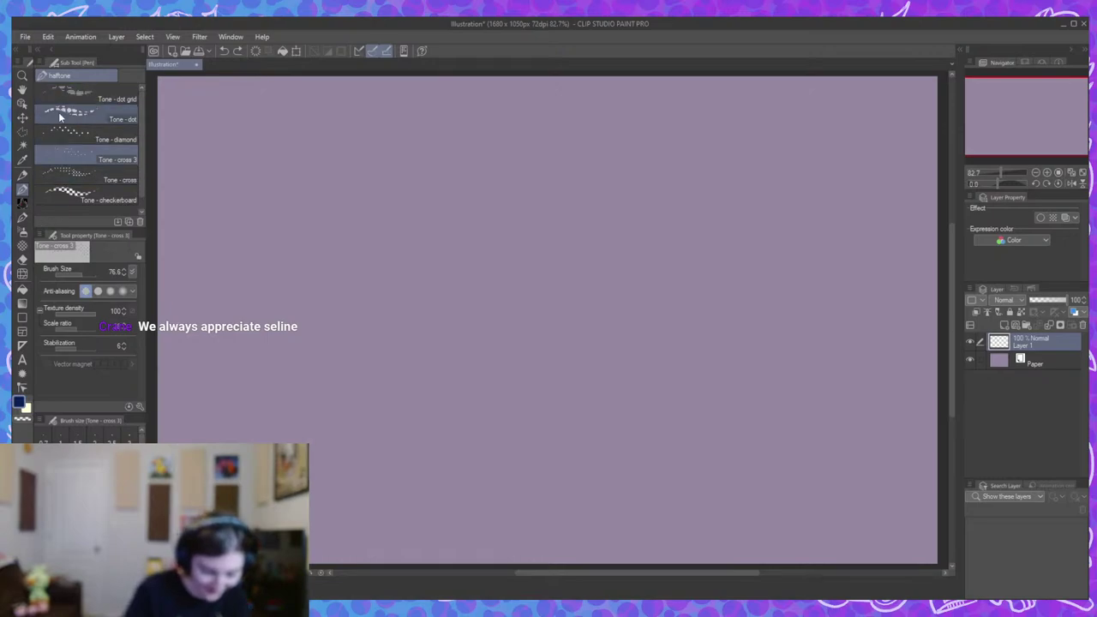
left_click(23, 176)
left_click(24, 219)
left_click(25, 234)
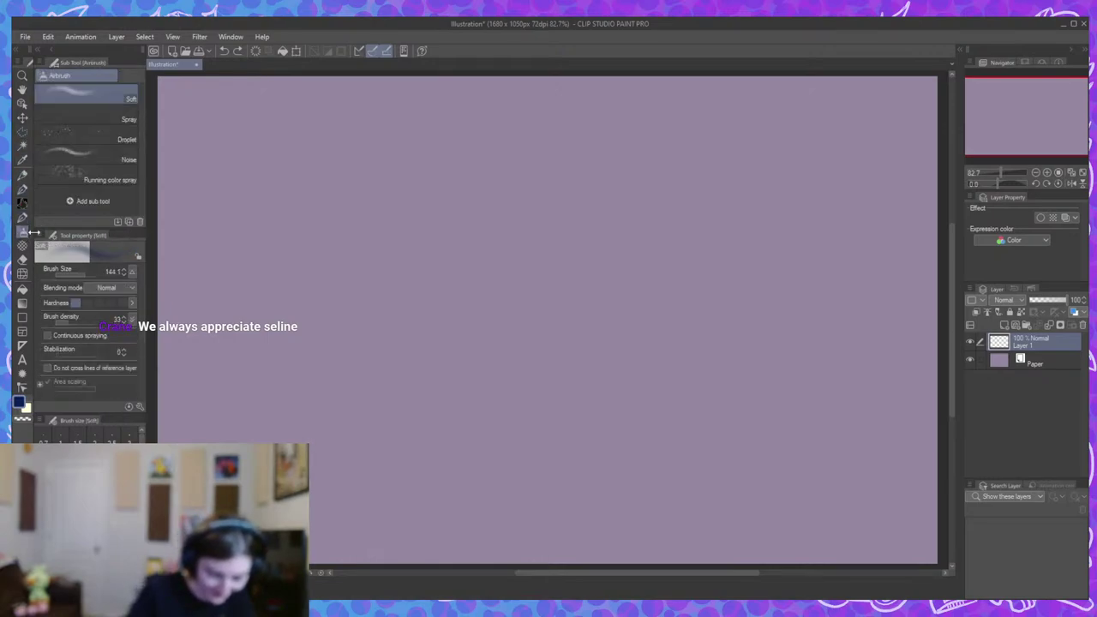
left_click(26, 220)
left_click(24, 176)
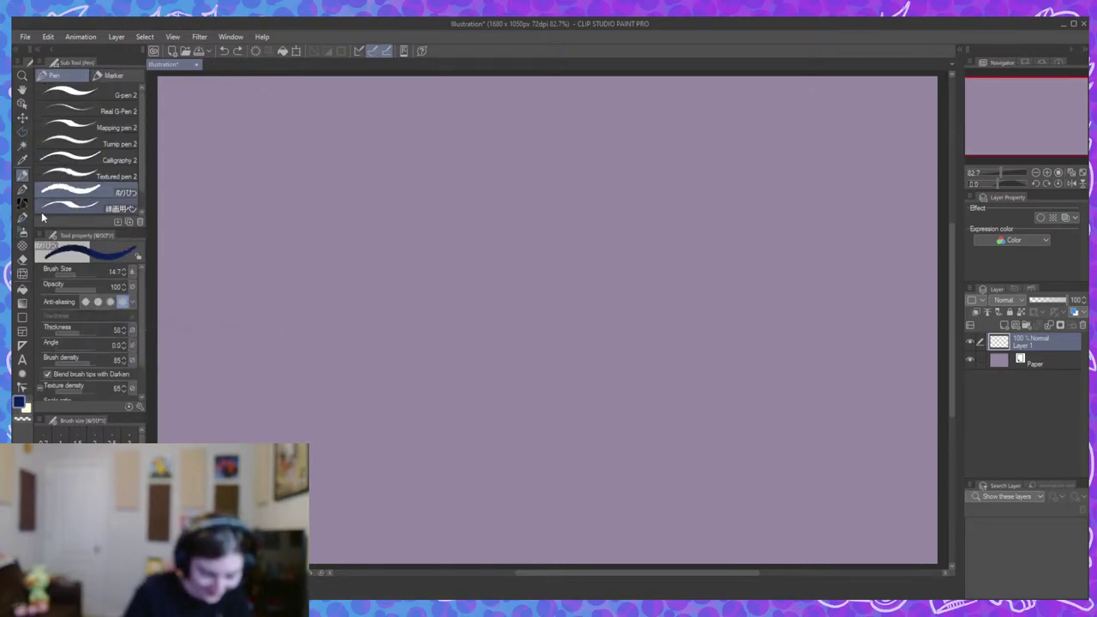
left_click(129, 78)
left_click(79, 79)
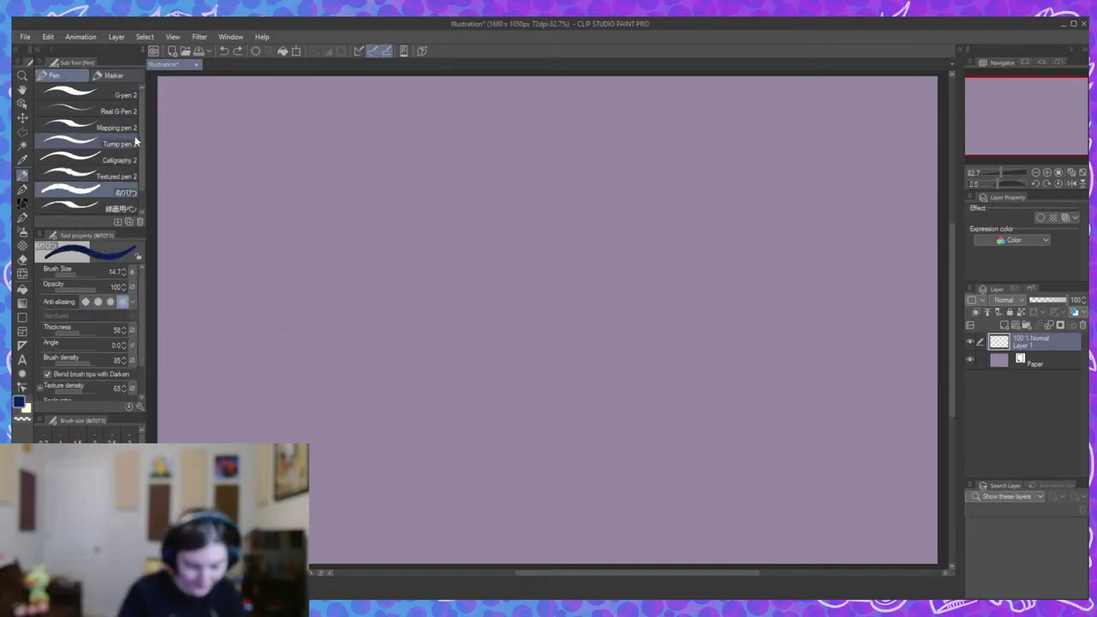
left_click(23, 188)
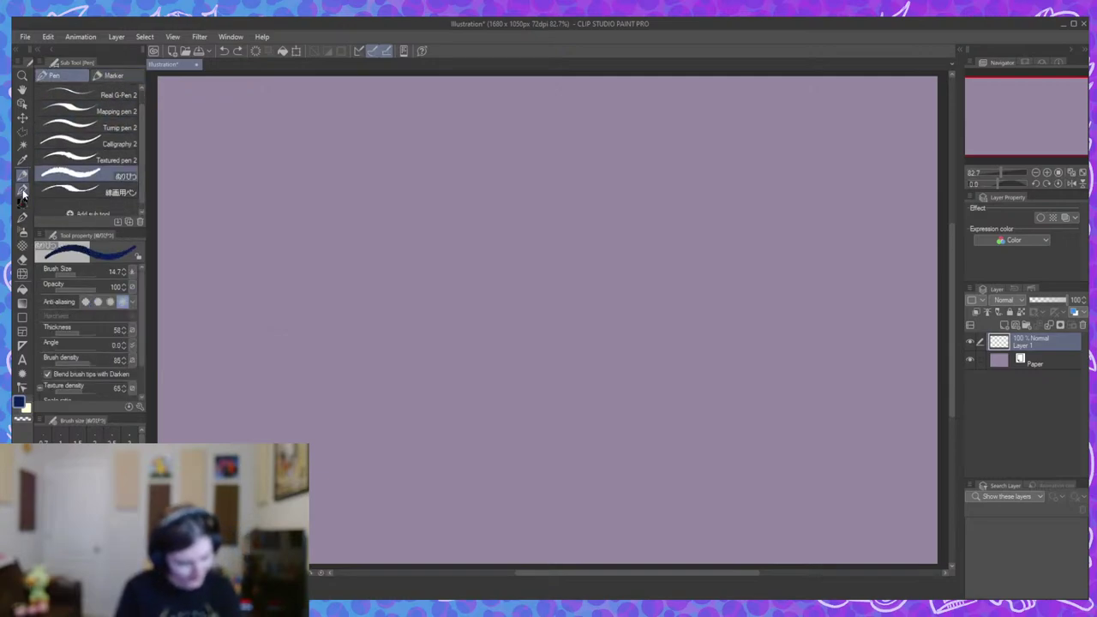
Switch to the Dark Pencil Legacy pencil, test it with a stroke on the canvas and undo the stroke.
left_click(23, 203)
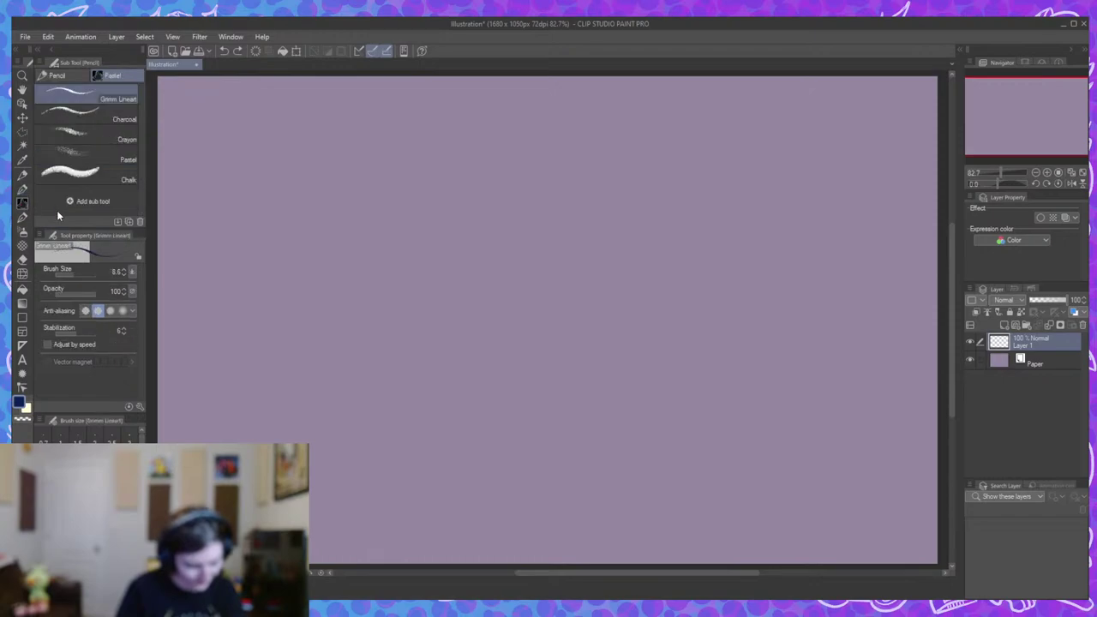
left_click(111, 135)
left_click_drag(299, 156, 516, 227)
key("ctrl+z")
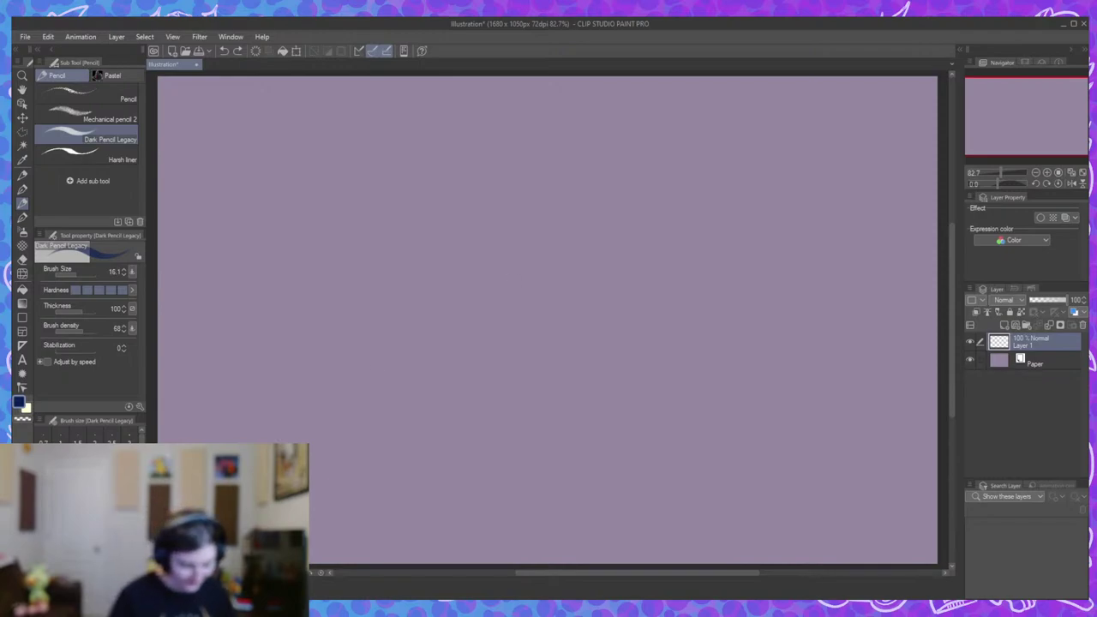
key("x")
key("x")
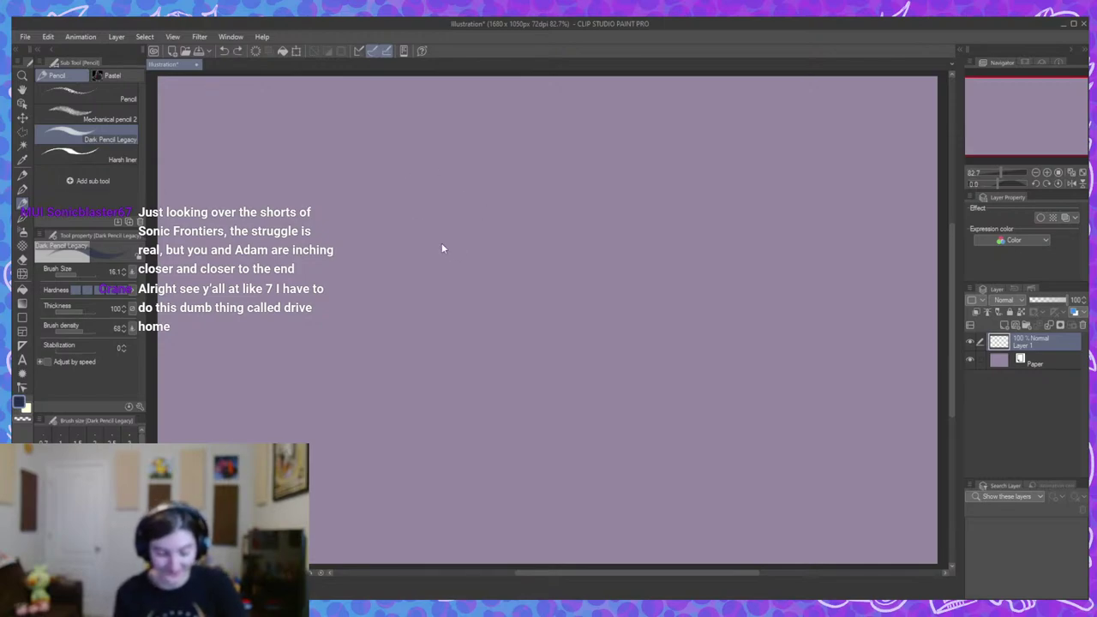
Try a rough round head circle with a small appendage at its lower left in the upper-left part of the canvas.
left_click_drag(390, 190, 382, 216)
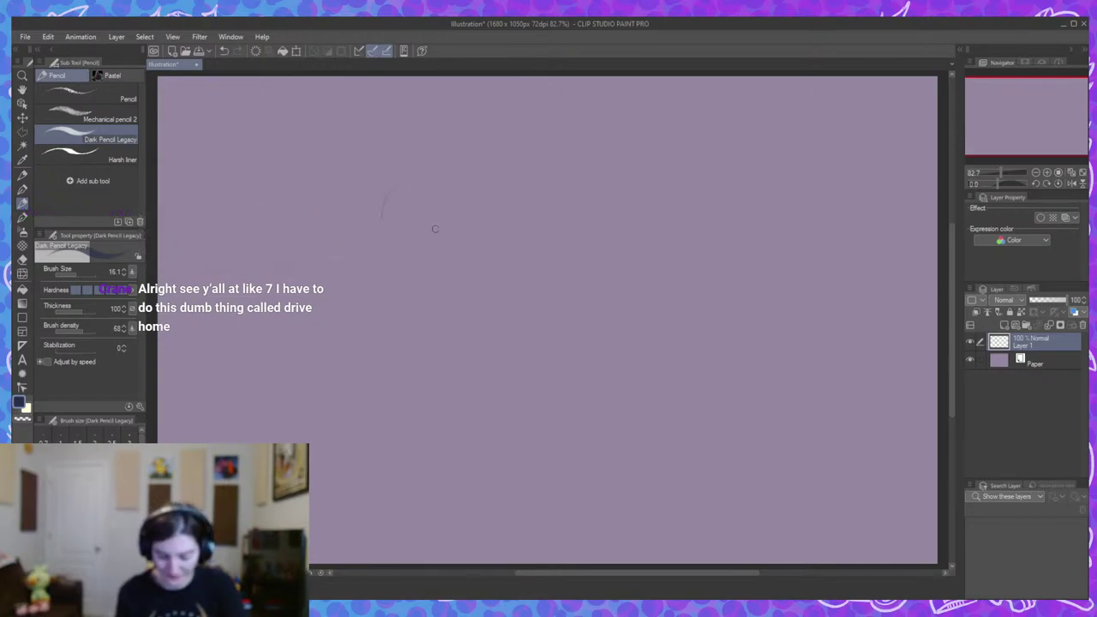
mouse_move(377, 165)
left_mouse_down()
mouse_move(362, 183)
mouse_move(377, 216)
mouse_move(399, 154)
mouse_move(433, 167)
mouse_move(437, 191)
mouse_move(415, 223)
mouse_move(434, 207)
left_mouse_up()
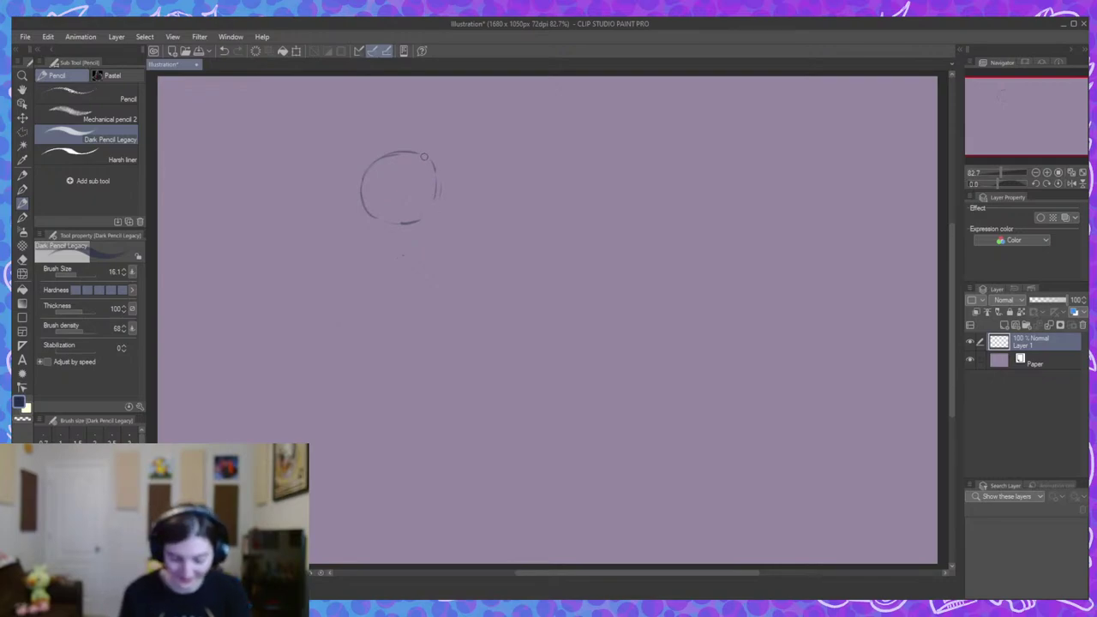
mouse_move(425, 160)
left_mouse_down()
mouse_move(451, 199)
mouse_move(431, 177)
mouse_move(412, 224)
left_mouse_up()
key("ctrl+z")
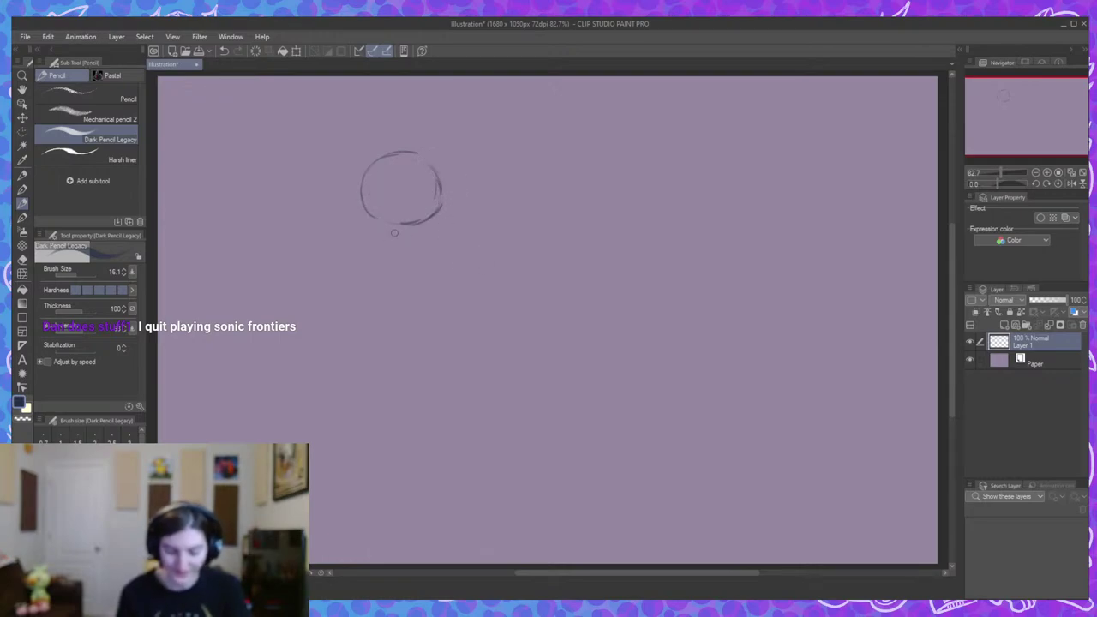
left_click_drag(362, 210, 331, 225)
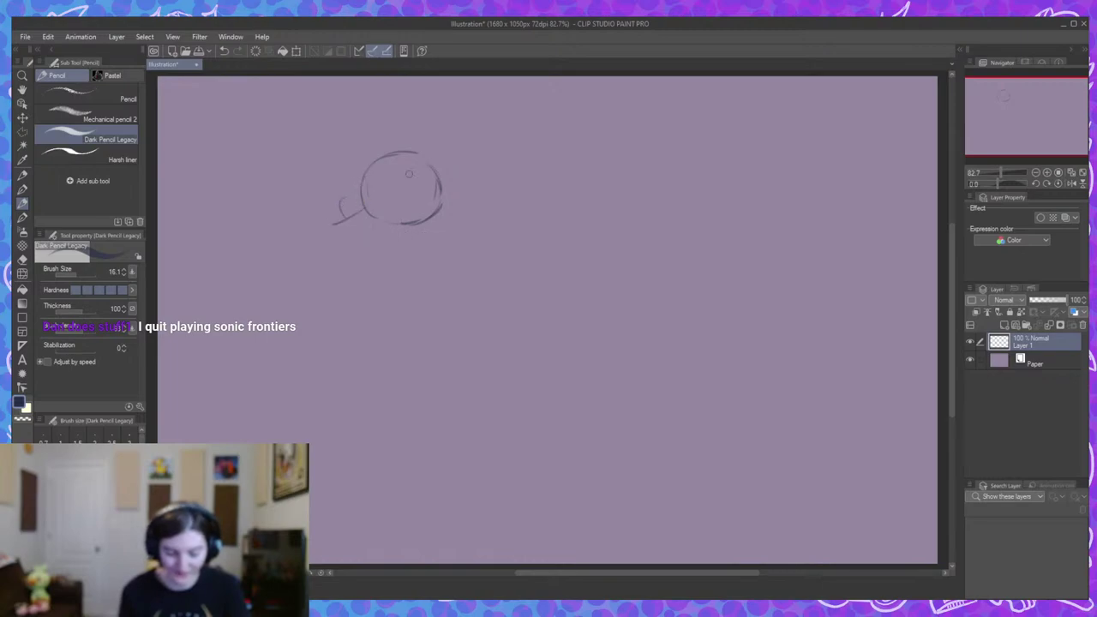
mouse_move(392, 188)
left_mouse_down()
mouse_move(363, 150)
mouse_move(384, 230)
mouse_move(443, 178)
mouse_move(392, 183)
left_mouse_up()
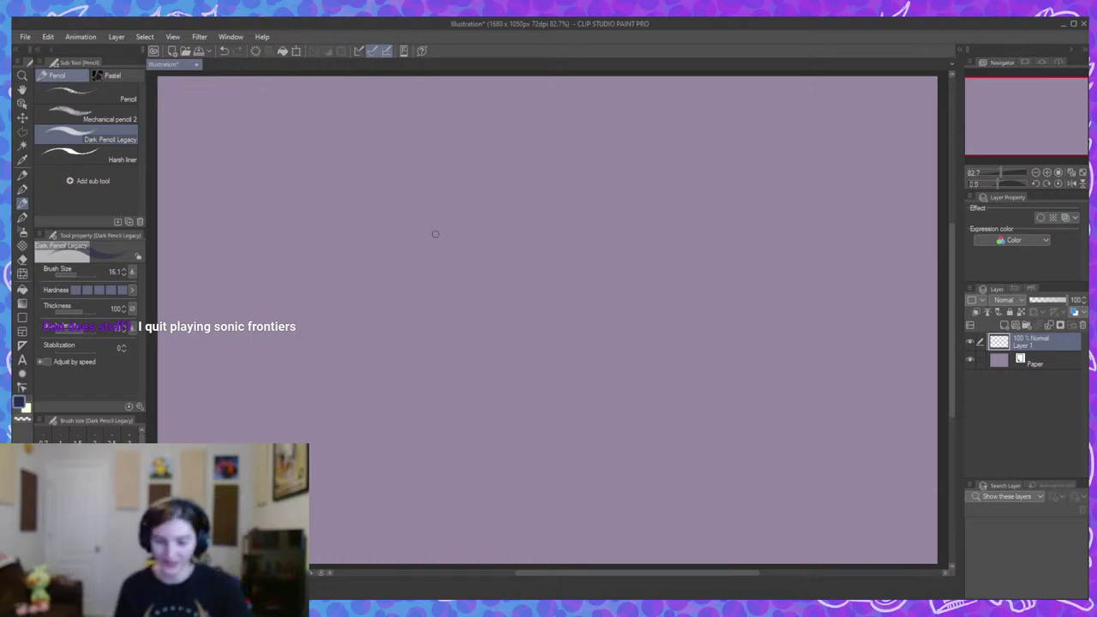
Try a rough gesture sketch of a figure's torso with one arm stretched out to the upper right.
left_click_drag(363, 208, 366, 226)
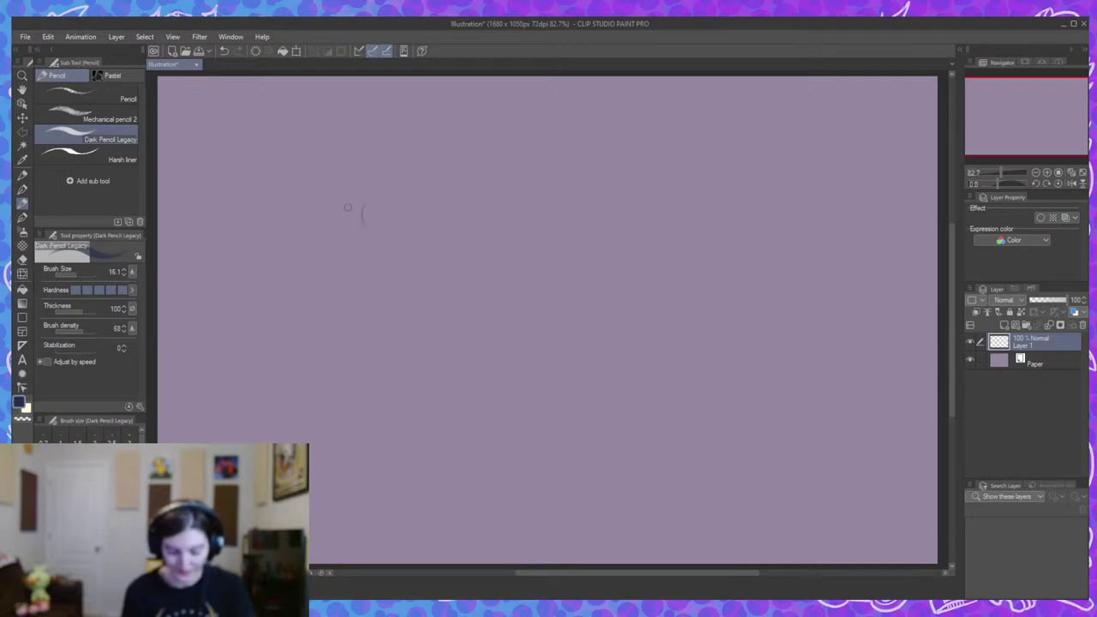
mouse_move(370, 196)
left_mouse_down()
mouse_move(402, 214)
mouse_move(426, 269)
mouse_move(419, 296)
left_mouse_up()
mouse_move(422, 224)
left_mouse_down()
mouse_move(397, 250)
mouse_move(420, 268)
mouse_move(429, 222)
mouse_move(466, 217)
mouse_move(438, 303)
mouse_move(411, 302)
mouse_move(444, 316)
mouse_move(405, 317)
mouse_move(449, 330)
left_mouse_up()
left_click_drag(441, 291, 452, 233)
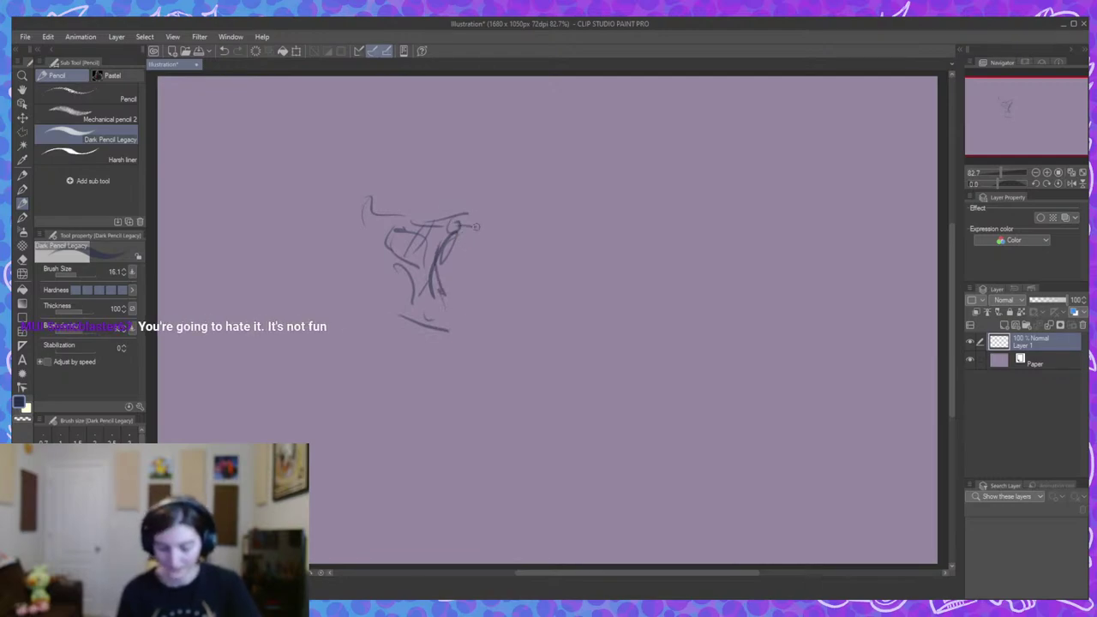
mouse_move(461, 225)
left_mouse_down()
mouse_move(553, 192)
mouse_move(524, 190)
mouse_move(542, 200)
mouse_move(483, 228)
left_mouse_up()
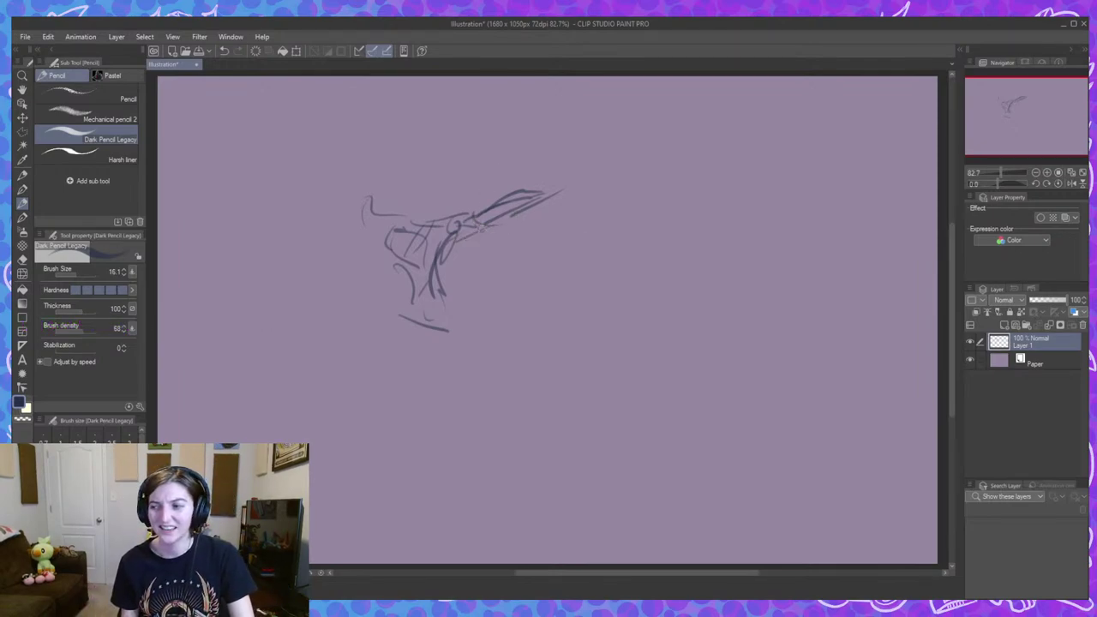
Add the side of the torso, the hips and two bent legs to the rough figure sketch.
mouse_move(492, 225)
left_mouse_down()
mouse_move(435, 258)
mouse_move(456, 208)
mouse_move(421, 246)
mouse_move(425, 220)
mouse_move(406, 223)
mouse_move(419, 216)
mouse_move(371, 243)
mouse_move(399, 272)
mouse_move(409, 337)
mouse_move(462, 330)
left_mouse_up()
mouse_move(442, 292)
left_mouse_down()
mouse_move(459, 332)
mouse_move(367, 378)
left_mouse_up()
left_click_drag(405, 322, 364, 369)
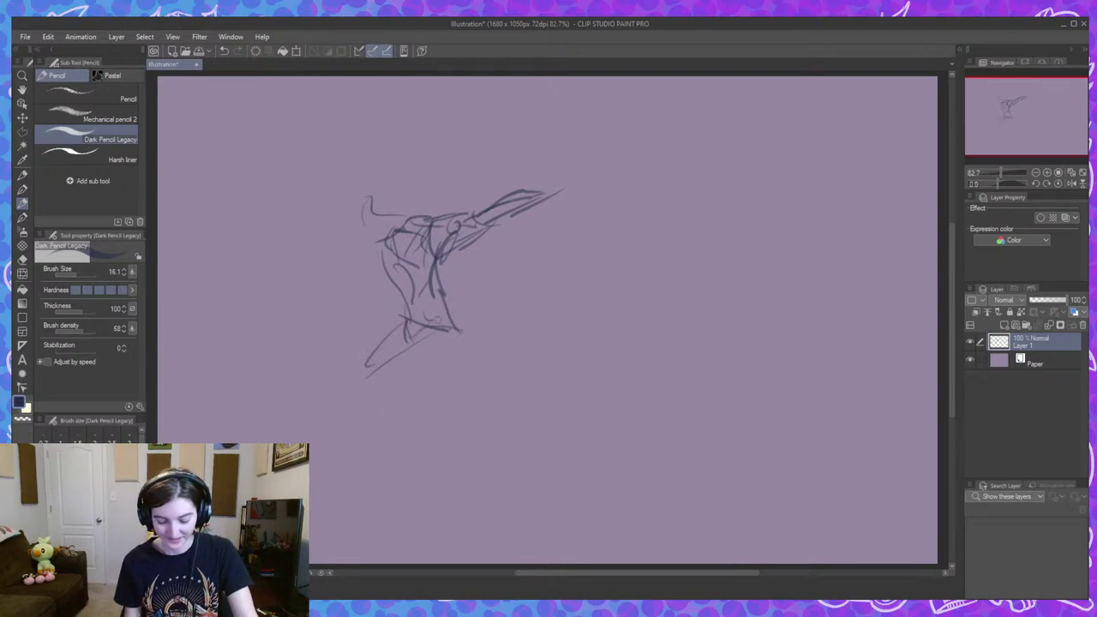
mouse_move(437, 319)
left_mouse_down()
mouse_move(392, 381)
mouse_move(392, 405)
mouse_move(456, 352)
mouse_move(403, 404)
left_mouse_up()
left_click_drag(400, 406, 526, 393)
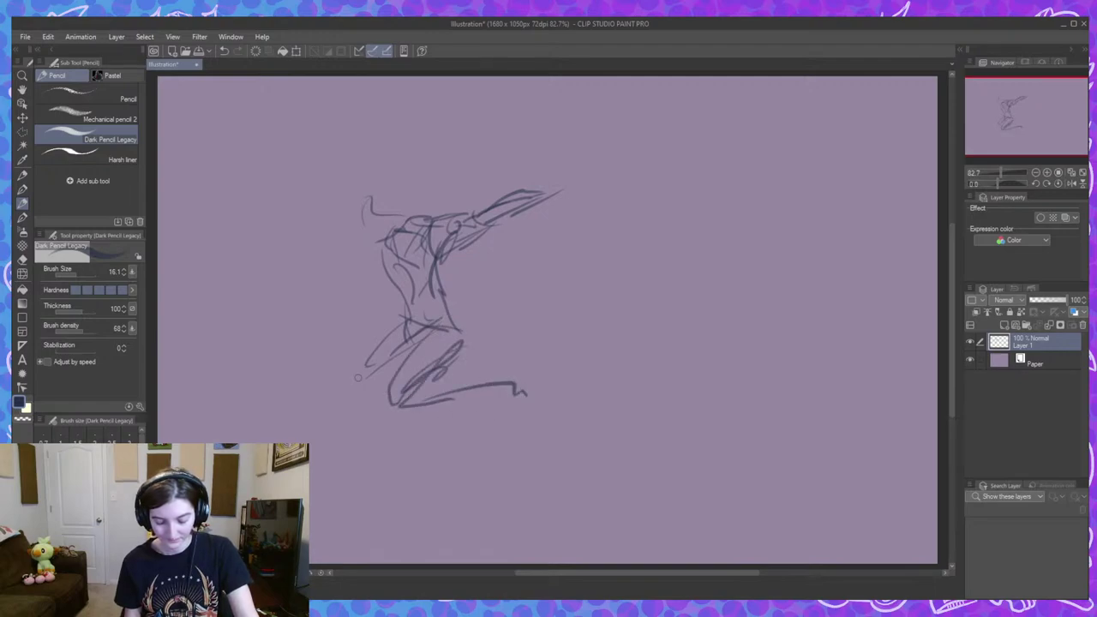
Undo every stroke of the rough figure sketch until the canvas is blank.
key("ctrl+z")
key("ctrl+z")
key("ctrl+z")
key("ctrl+z")
key("ctrl+z")
key("ctrl+z")
key("ctrl+z")
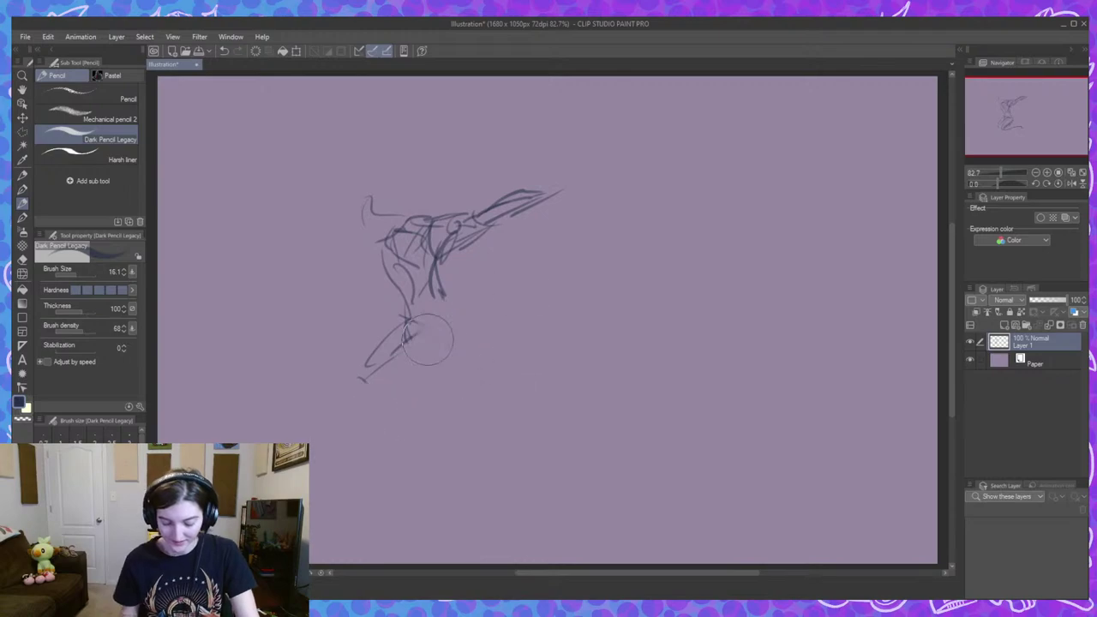
key("ctrl+z")
key("ctrl+z")
key("ctrl+z")
key("ctrl+z")
key("ctrl+z")
key("ctrl+z")
key("ctrl+z")
key("ctrl+z")
key("ctrl+z")
key("ctrl+z")
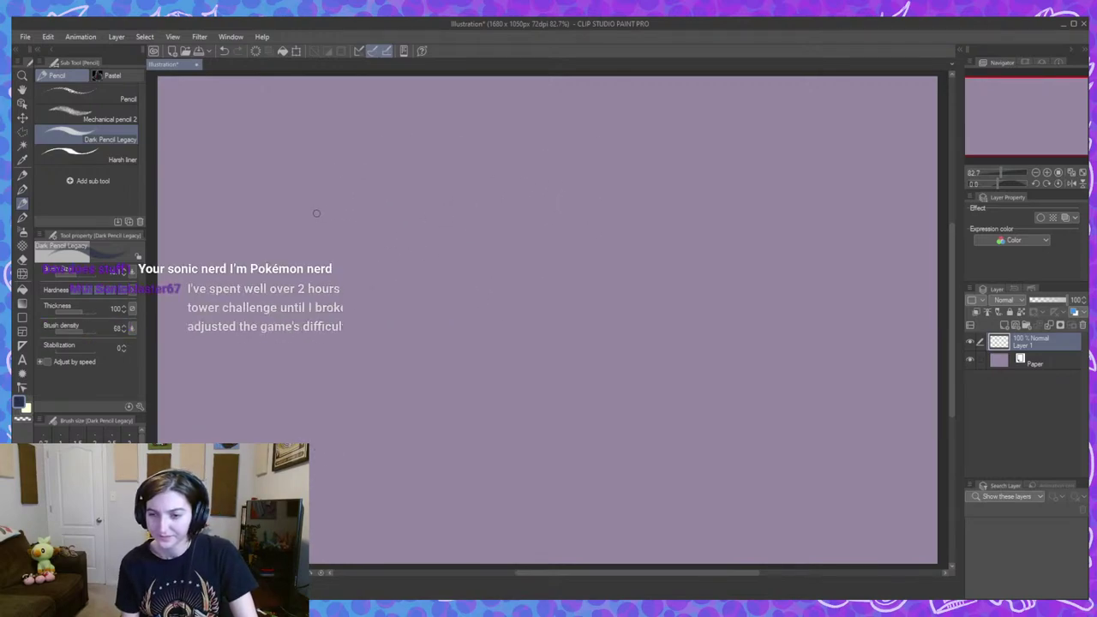
Try a light curved outline for a head in the upper-left part of the canvas and remove it.
left_click_drag(359, 214, 354, 230)
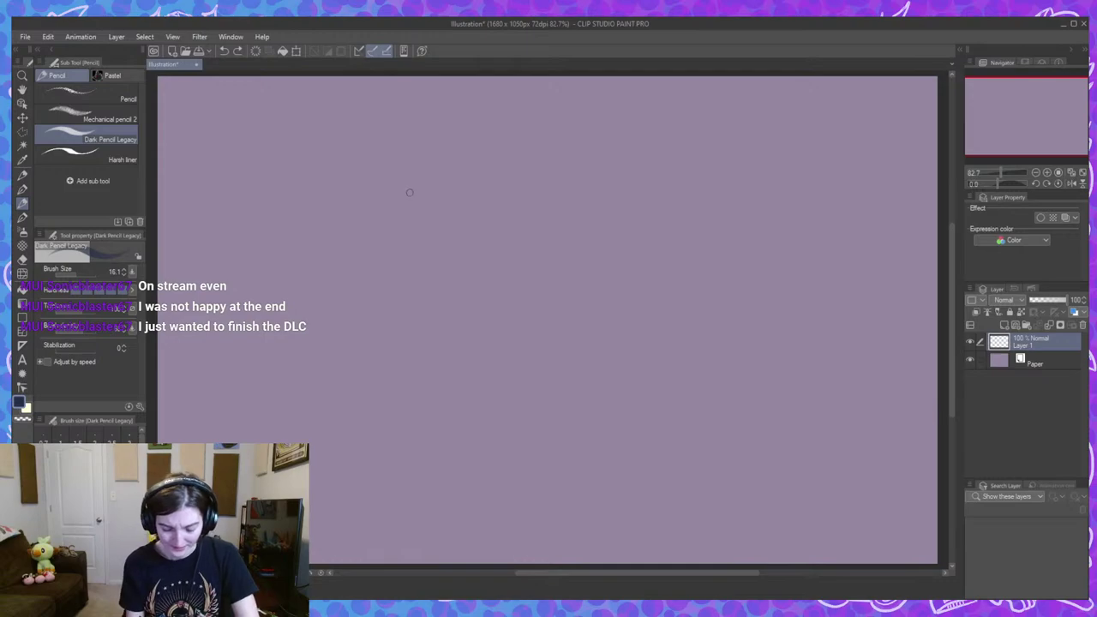
mouse_move(396, 183)
left_mouse_down()
mouse_move(388, 219)
mouse_move(404, 231)
mouse_move(442, 166)
left_mouse_up()
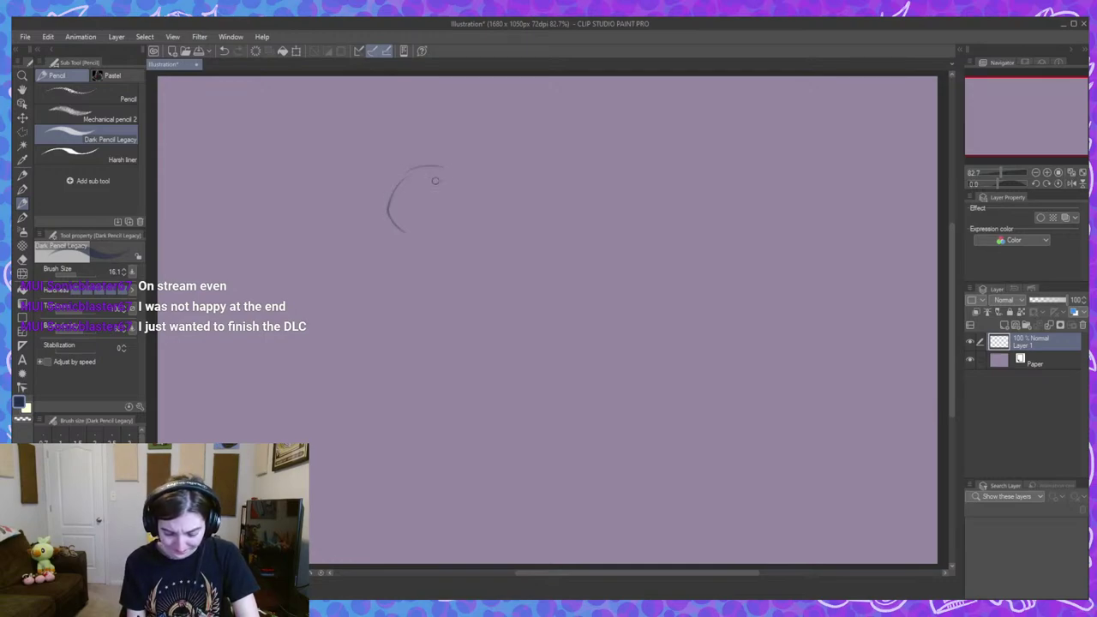
key("e")
left_click_drag(417, 229, 431, 191)
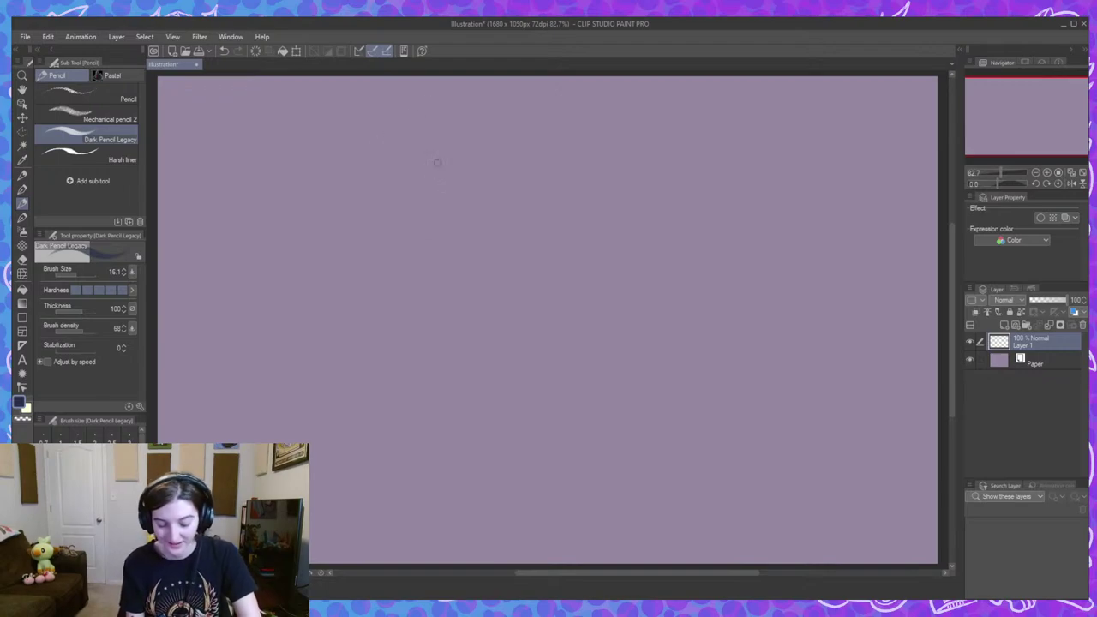
Sketch a light broken circle as the head guide in the upper-left area, undoing the unwanted strokes.
mouse_move(381, 227)
left_mouse_down()
mouse_move(413, 199)
mouse_move(396, 259)
mouse_move(434, 249)
mouse_move(472, 226)
left_mouse_up()
mouse_move(410, 211)
left_mouse_down()
mouse_move(407, 167)
mouse_move(429, 207)
mouse_move(436, 177)
mouse_move(402, 194)
mouse_move(430, 206)
mouse_move(396, 195)
left_mouse_up()
key("ctrl+z")
key("ctrl+z")
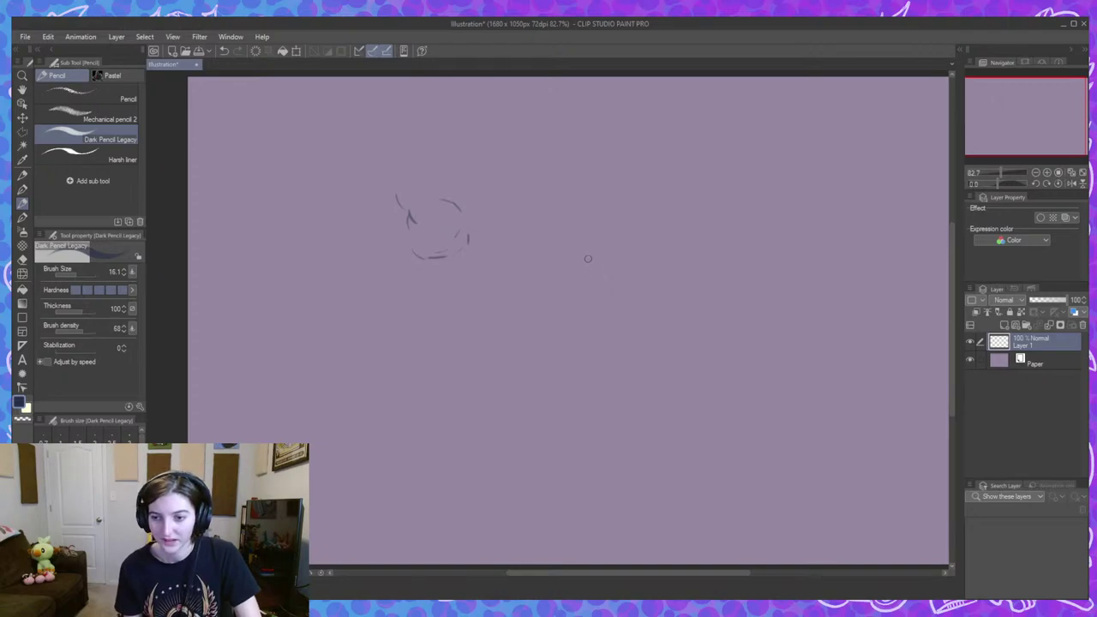
Sketch the head's outline around the guide circle with darker lines, including the curved top and the pointed lower edge.
mouse_move(385, 190)
left_mouse_down()
mouse_move(413, 169)
mouse_move(434, 176)
mouse_move(403, 192)
mouse_move(447, 221)
mouse_move(419, 252)
mouse_move(444, 238)
mouse_move(383, 264)
mouse_move(408, 221)
mouse_move(386, 191)
mouse_move(410, 166)
mouse_move(484, 192)
mouse_move(494, 219)
left_mouse_up()
mouse_move(383, 267)
left_mouse_down()
mouse_move(403, 267)
mouse_move(399, 276)
mouse_move(482, 258)
left_mouse_up()
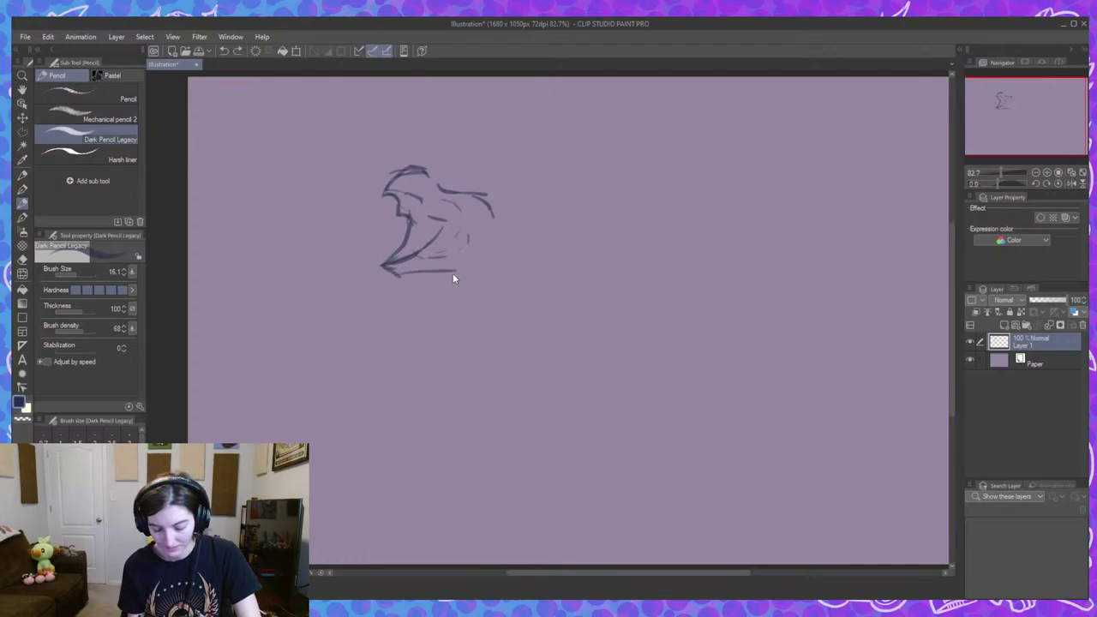
left_click_drag(396, 276, 476, 257)
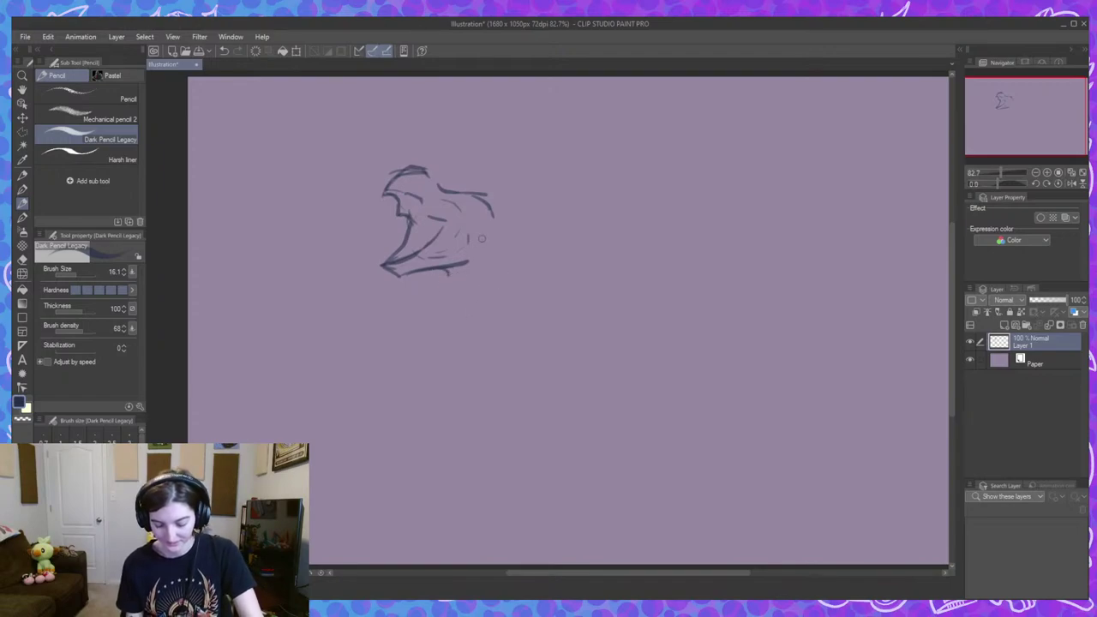
Sketch the neck beneath the head and a rounded shoulder and chest with light curved strokes.
left_click_drag(479, 260, 419, 347)
left_click_drag(448, 274, 421, 343)
left_click_drag(482, 305, 423, 341)
left_click_drag(430, 325, 467, 369)
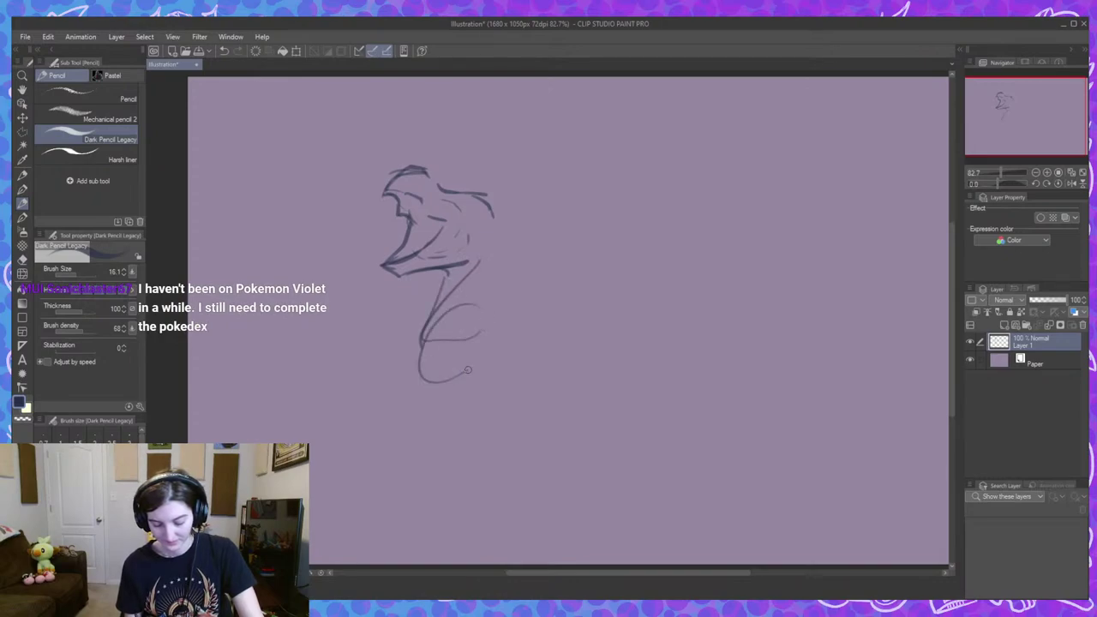
mouse_move(499, 259)
left_mouse_down()
mouse_move(474, 295)
mouse_move(408, 309)
left_mouse_up()
mouse_move(427, 273)
left_mouse_down()
mouse_move(399, 323)
mouse_move(410, 314)
mouse_move(403, 352)
left_mouse_up()
Extend the figure's torso with a belly curve, a long sloping back line and light curves for the rump.
left_click_drag(459, 308, 427, 397)
mouse_move(543, 371)
left_mouse_down()
mouse_move(584, 334)
mouse_move(567, 320)
mouse_move(539, 344)
left_mouse_up()
mouse_move(467, 301)
left_mouse_down()
mouse_move(474, 382)
mouse_move(476, 368)
mouse_move(407, 404)
mouse_move(452, 426)
left_mouse_up()
left_click_drag(480, 298, 499, 399)
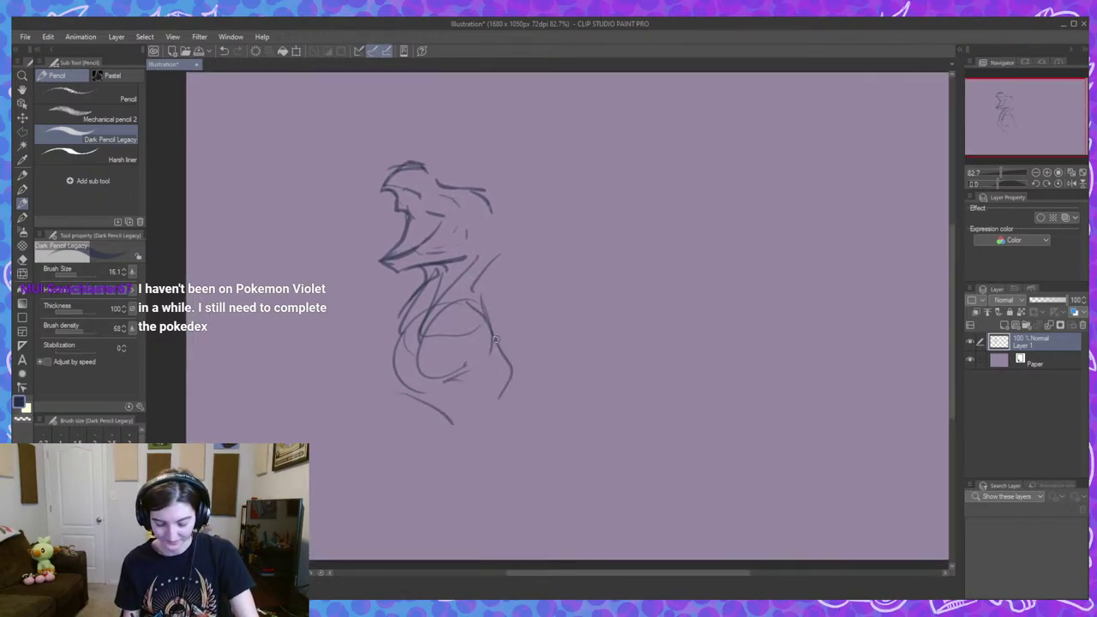
mouse_move(496, 337)
left_mouse_down()
mouse_move(519, 446)
mouse_move(495, 455)
left_mouse_up()
left_click_drag(522, 463, 468, 473)
left_click_drag(559, 430, 568, 412)
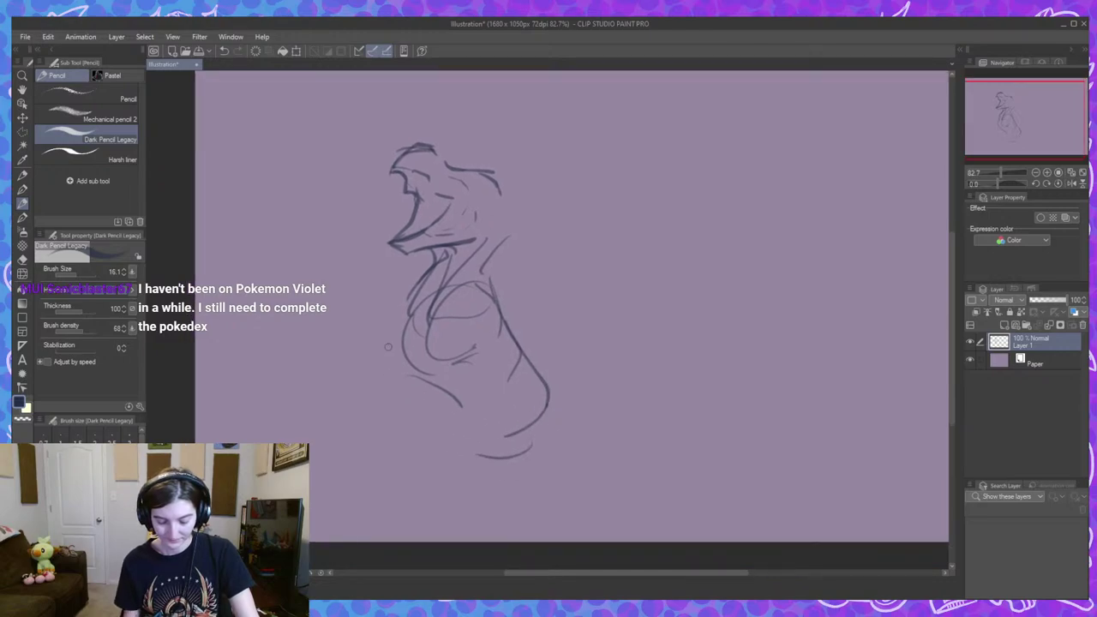
Try an arm stroke beside the chest, undo it, and add a short curve at the shoulder.
left_click_drag(381, 359, 350, 340)
key("ctrl+z")
left_click_drag(461, 279, 440, 314)
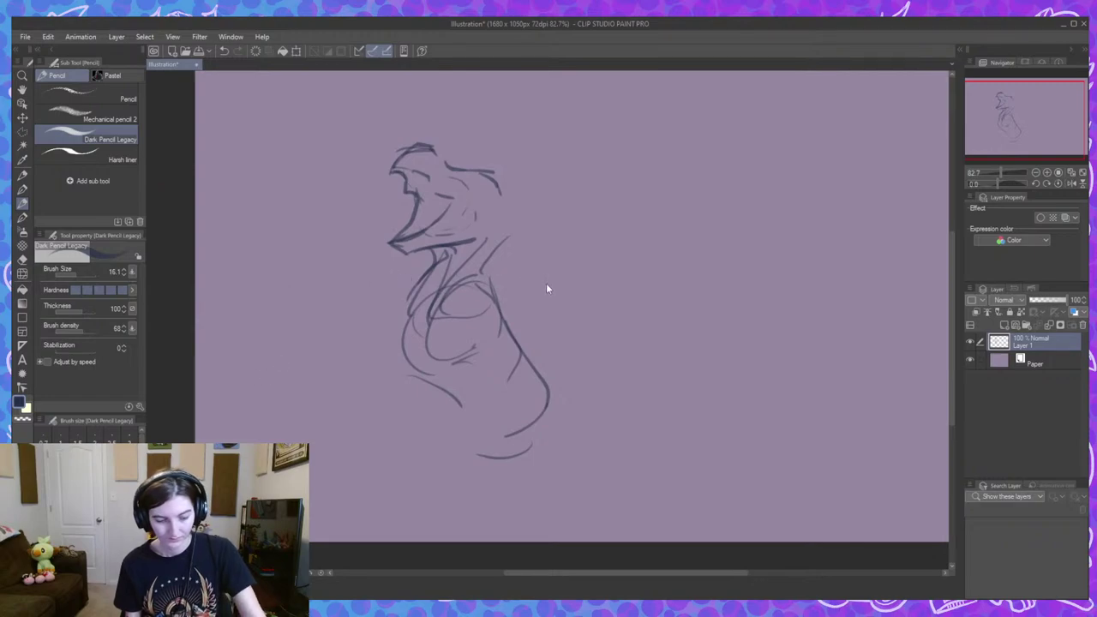
Move the whole figure sketch closer to the canvas's upper-left corner and apply the transformation.
mouse_move(646, 308)
left_mouse_down()
mouse_move(631, 326)
mouse_move(661, 338)
left_mouse_up()
key("ctrl+t")
left_click_drag(587, 417, 537, 391)
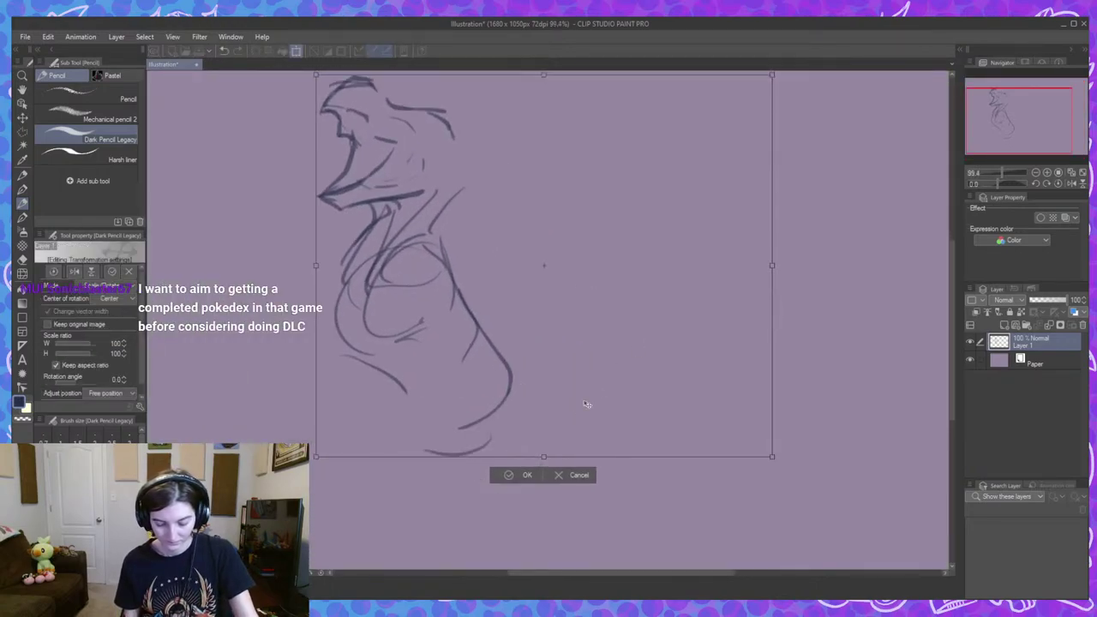
left_click(524, 474)
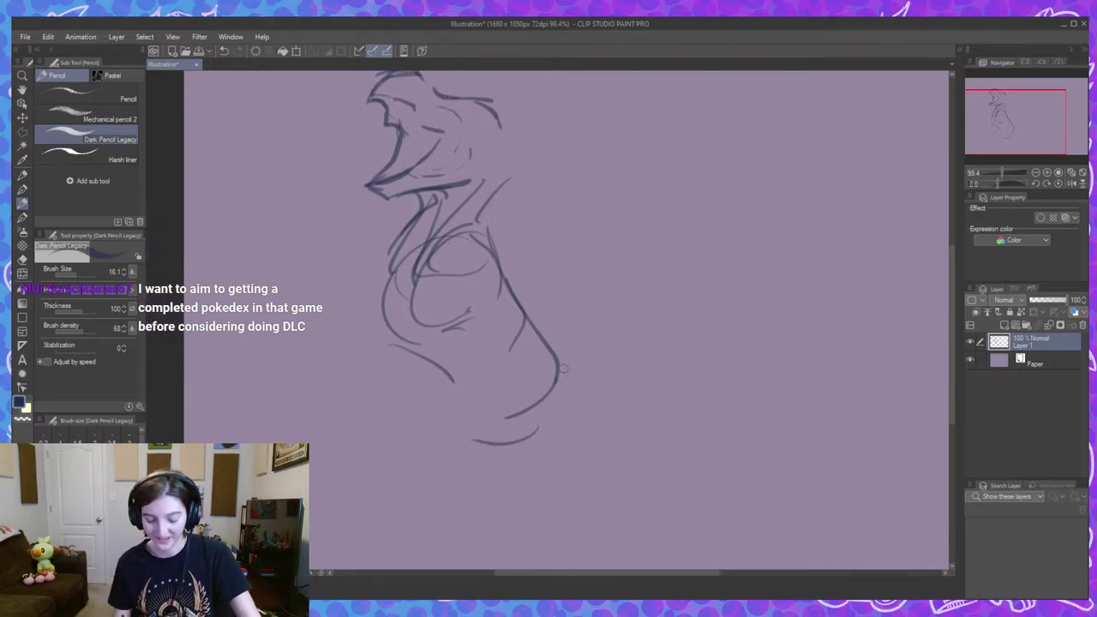
Sketch the waist, the rounded thigh and the beginnings of the legs below the torso.
mouse_move(426, 357)
left_mouse_down()
mouse_move(446, 373)
mouse_move(446, 410)
mouse_move(413, 471)
mouse_move(519, 432)
left_mouse_up()
left_click_drag(504, 303, 527, 444)
mouse_move(529, 325)
left_mouse_down()
mouse_move(583, 420)
mouse_move(652, 429)
mouse_move(598, 463)
left_mouse_up()
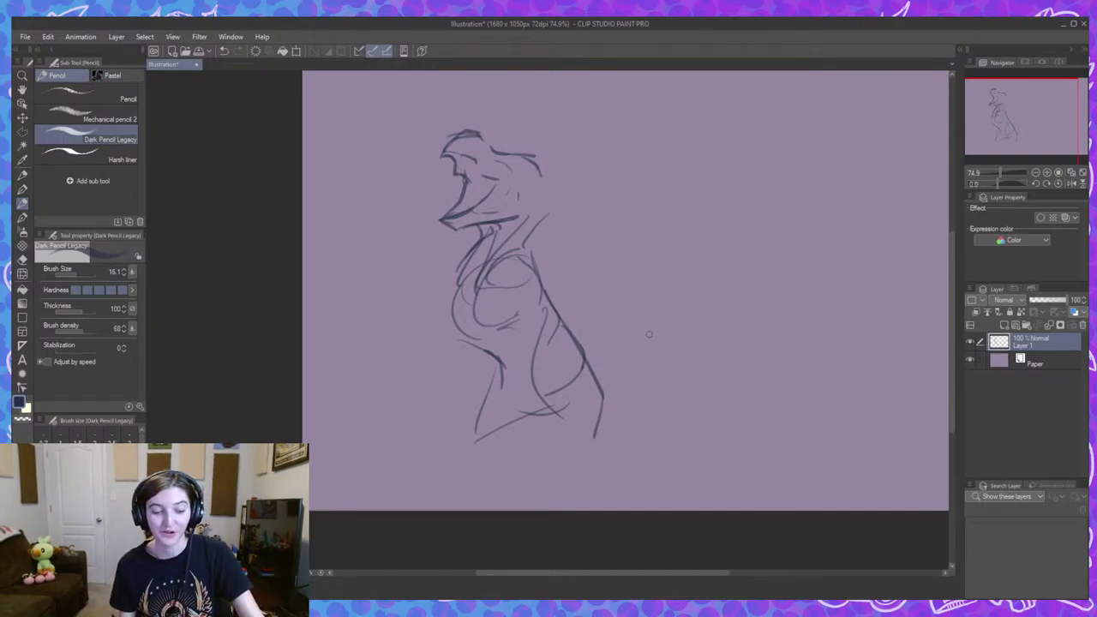
Move the figure sketch up and to the left, scale it down proportionally, and apply the transformation.
key("ctrl+t")
left_click_drag(649, 325, 632, 303)
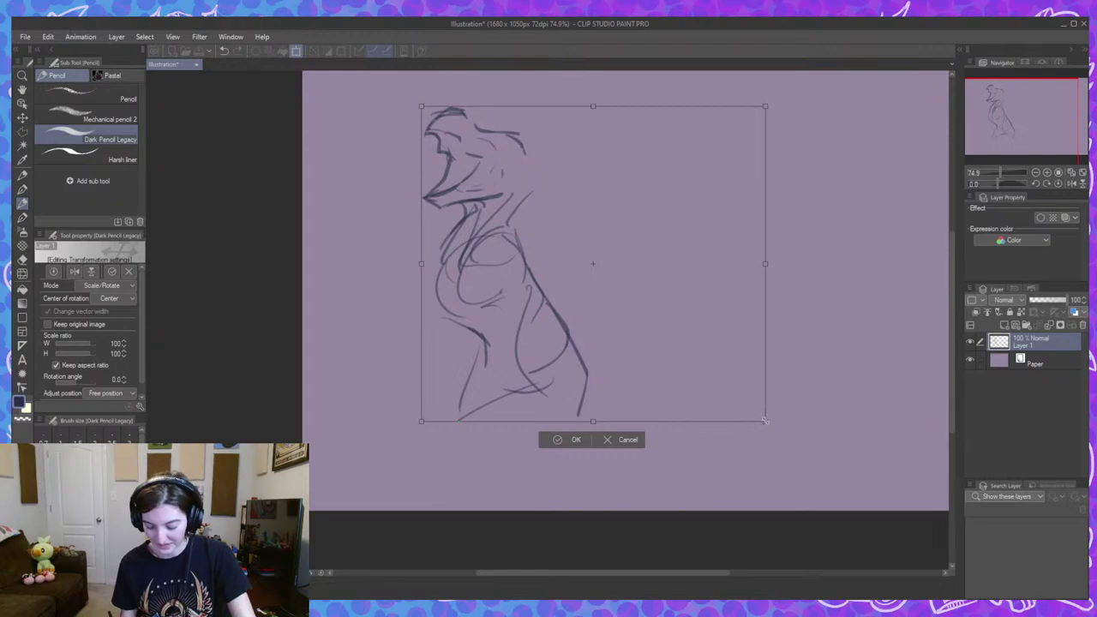
left_click_drag(762, 419, 718, 378)
left_click(549, 396)
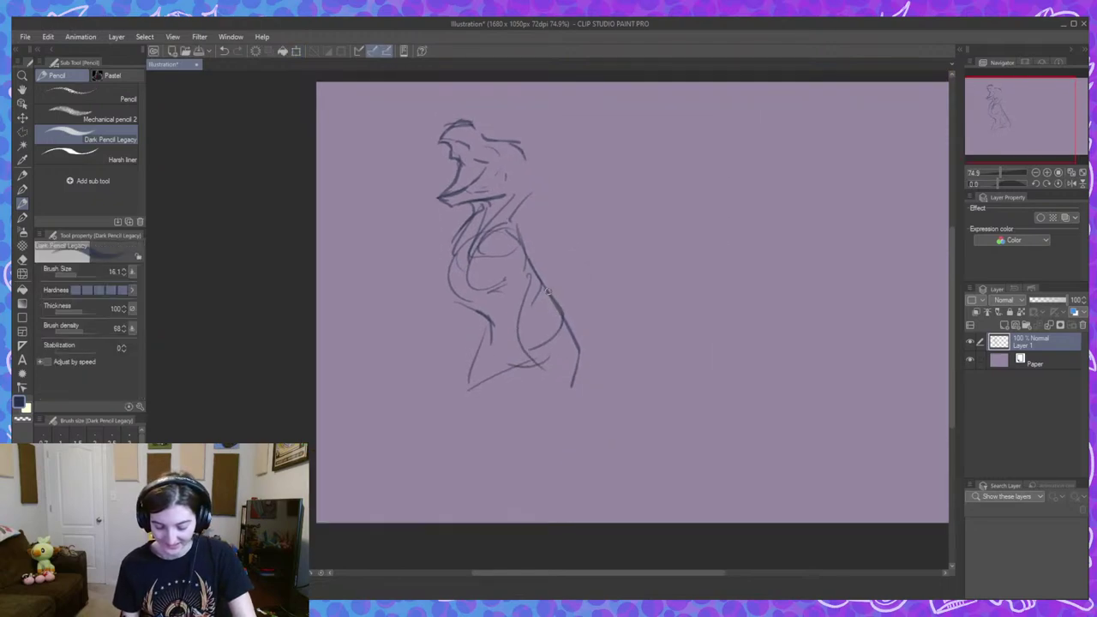
Clear the figure sketch from the canvas and try a few loose curved strokes for a new head.
scroll(515, 303, "up", 2)
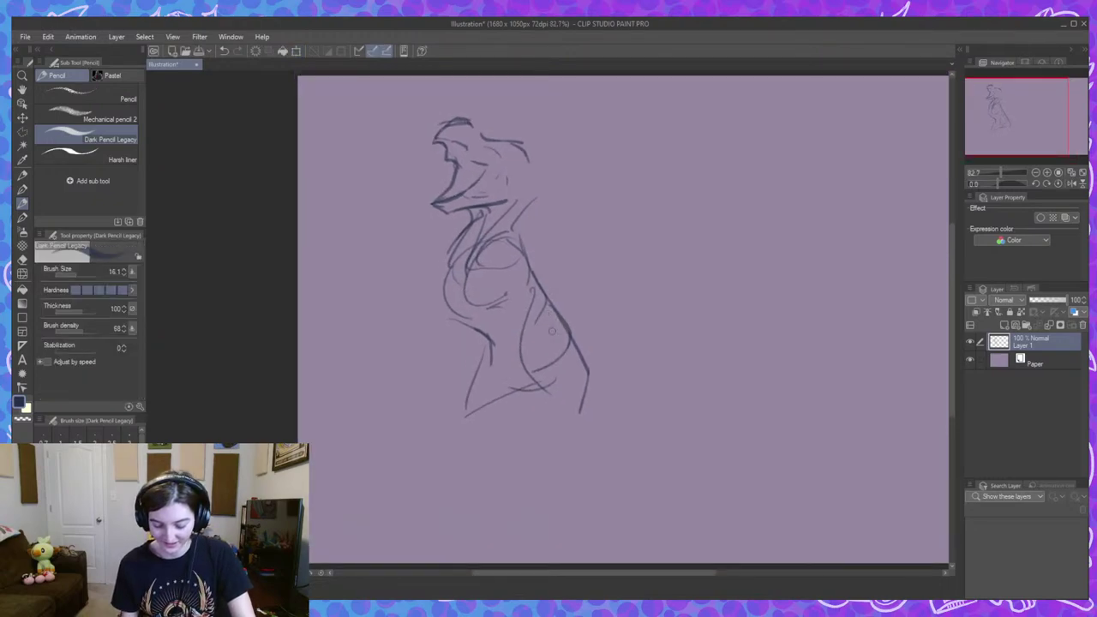
mouse_move(578, 335)
left_mouse_down()
mouse_move(502, 406)
mouse_move(509, 288)
mouse_move(451, 144)
mouse_move(480, 196)
mouse_move(521, 222)
left_mouse_up()
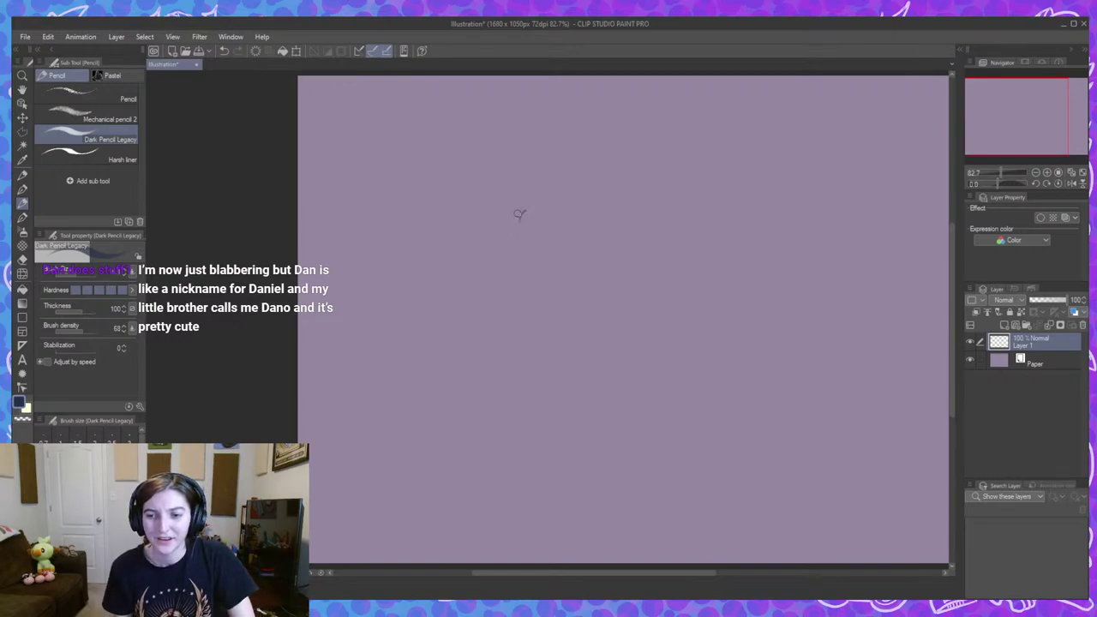
left_click_drag(521, 212, 540, 186)
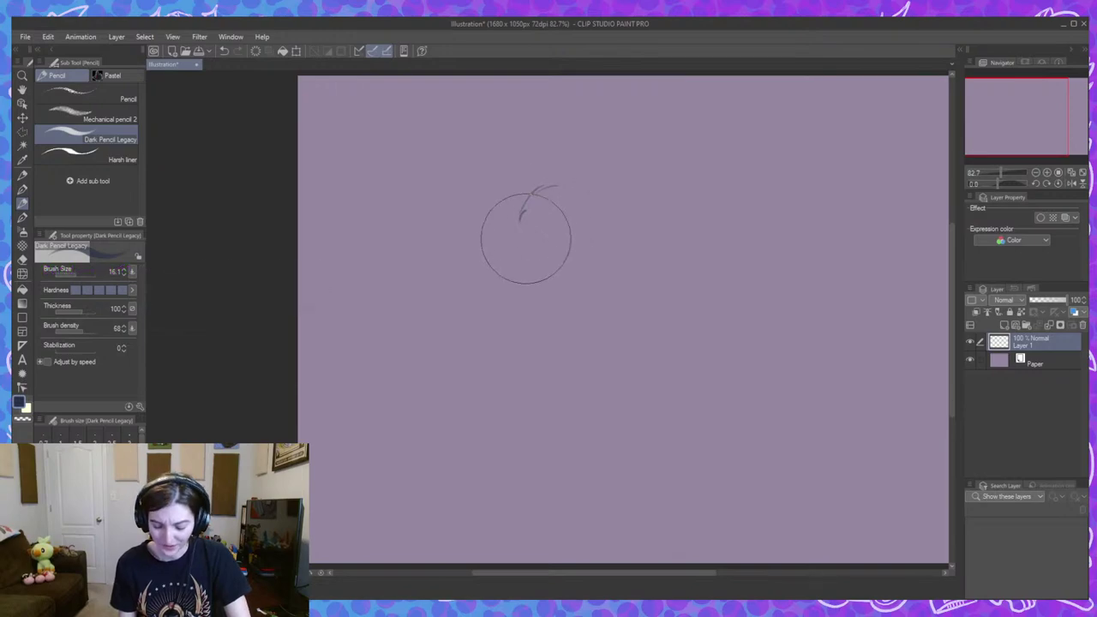
left_click_drag(523, 238, 560, 196)
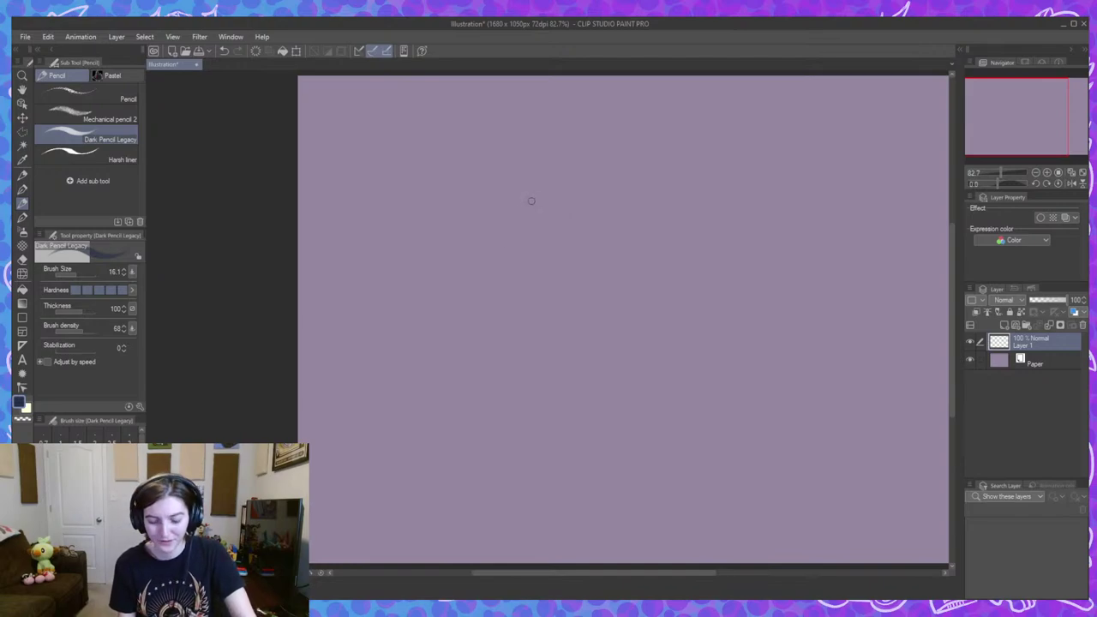
Try light arcs forming a circular head guide in the canvas's upper-left area and remove them.
mouse_move(525, 178)
left_mouse_down()
mouse_move(512, 201)
mouse_move(525, 238)
left_mouse_up()
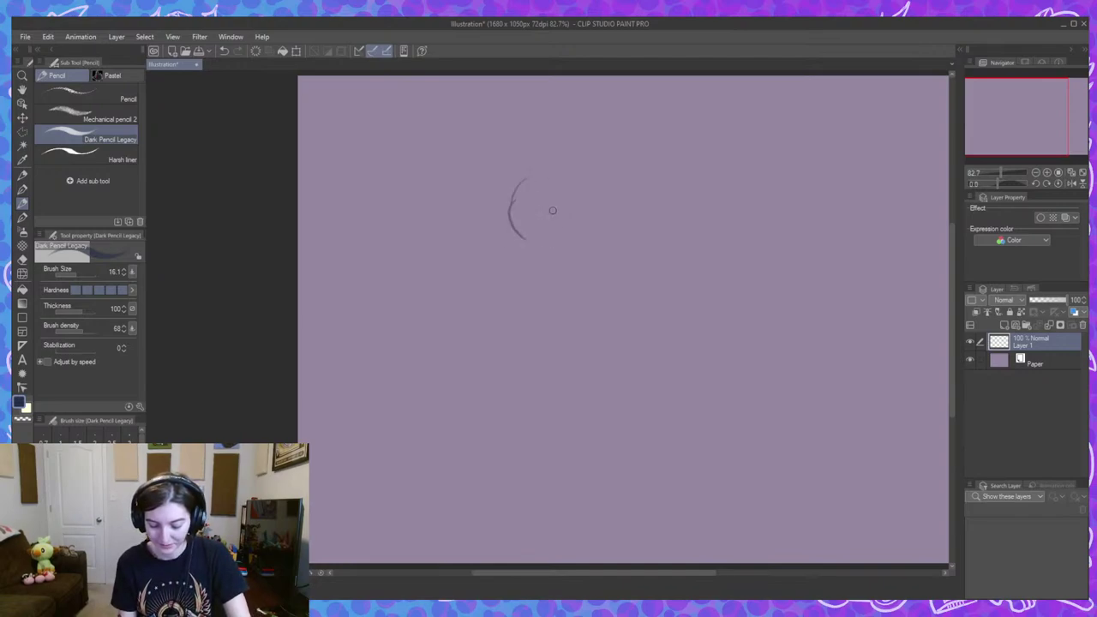
key("ctrl+z")
left_click_drag(518, 165, 502, 186)
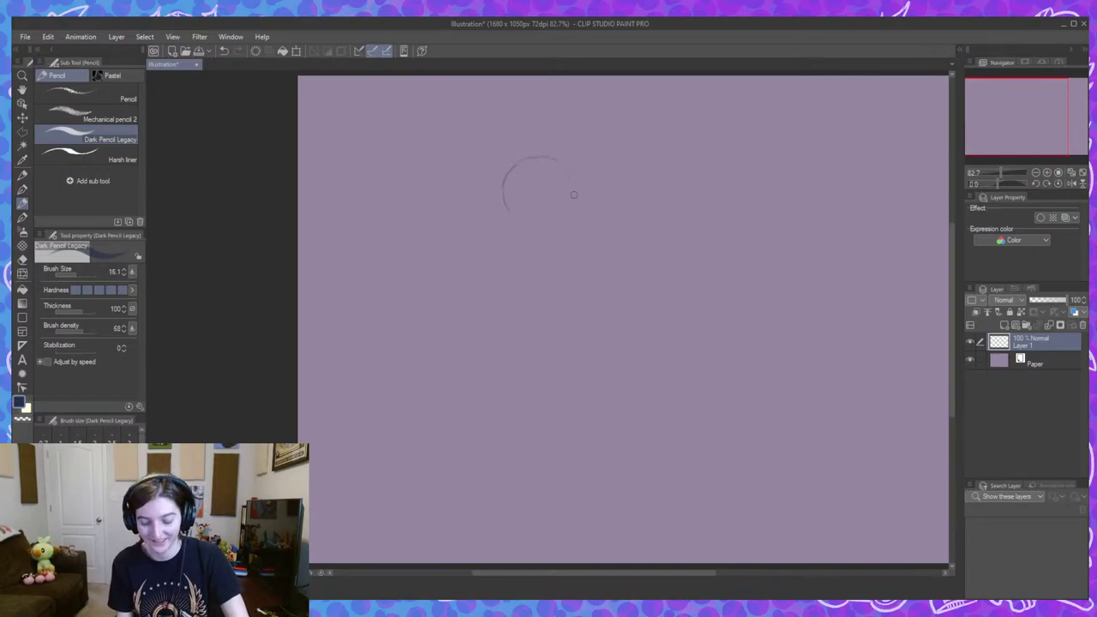
mouse_move(563, 169)
left_mouse_down()
mouse_move(564, 202)
mouse_move(524, 219)
mouse_move(561, 211)
left_mouse_up()
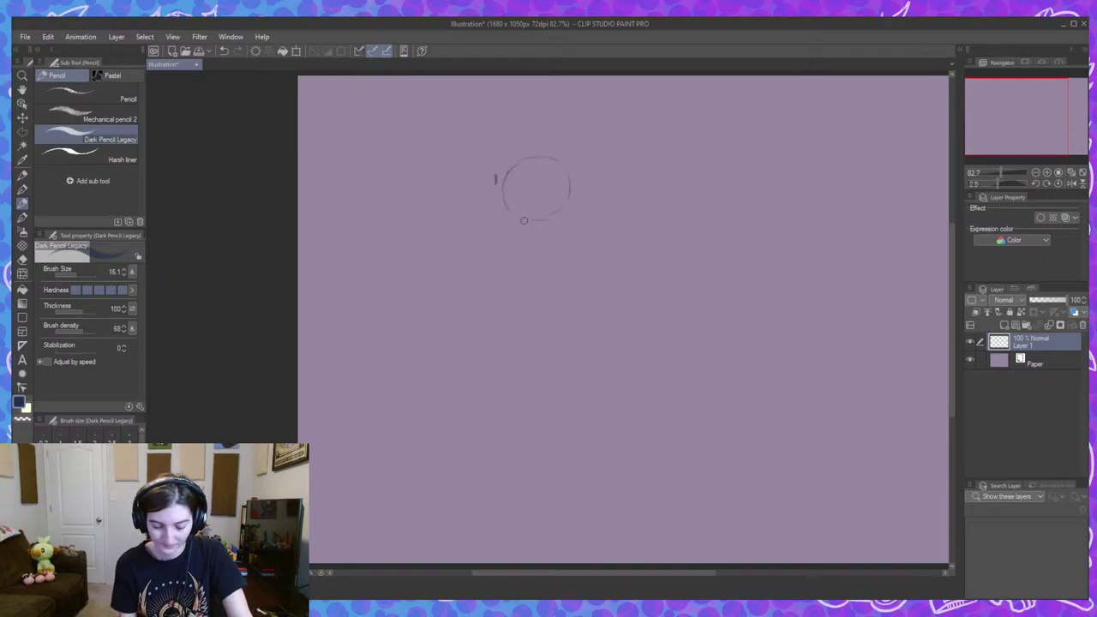
mouse_move(515, 199)
left_mouse_down()
mouse_move(525, 162)
mouse_move(575, 191)
mouse_move(567, 195)
left_mouse_up()
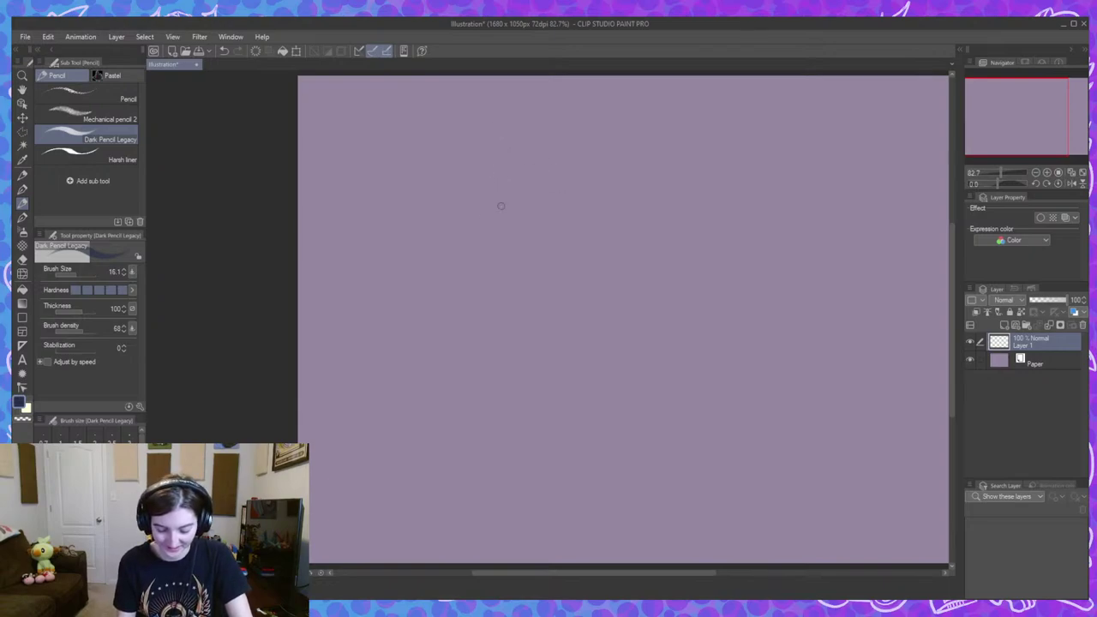
Sketch a light circular head guide with a muzzle, an oval eye and a pointed brow, undoing the unwanted stroke.
mouse_move(484, 213)
left_mouse_down()
mouse_move(492, 179)
mouse_move(517, 171)
mouse_move(534, 180)
mouse_move(514, 224)
left_mouse_up()
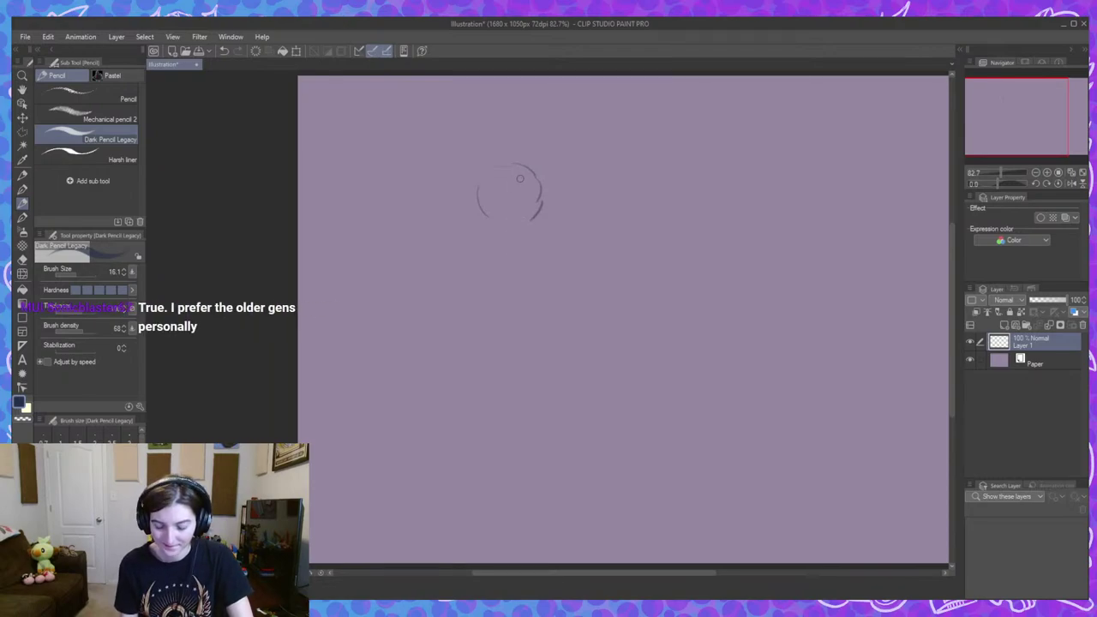
left_click_drag(486, 216, 533, 213)
mouse_move(459, 230)
left_mouse_down()
mouse_move(459, 199)
mouse_move(490, 215)
left_mouse_up()
mouse_move(485, 233)
left_mouse_down()
mouse_move(477, 247)
mouse_move(537, 216)
left_mouse_up()
mouse_move(467, 192)
left_mouse_down()
mouse_move(494, 171)
mouse_move(484, 171)
mouse_move(543, 195)
mouse_move(555, 170)
mouse_move(527, 202)
left_mouse_up()
key("ctrl+z")
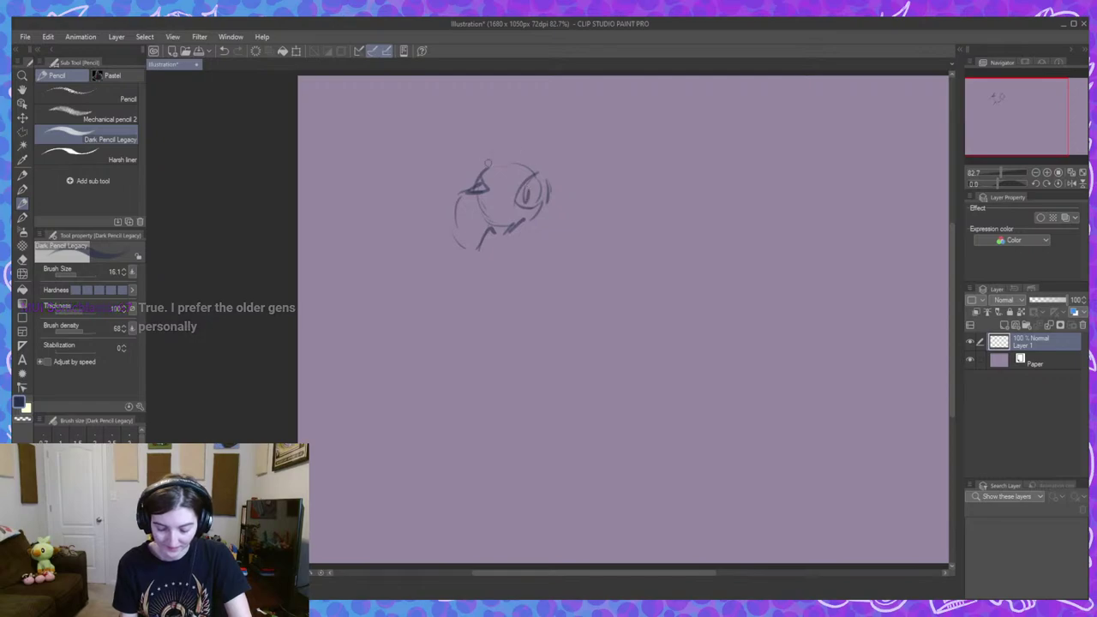
Darken the brow and muzzle outlines, shape the muzzle's pointed tip, and connect the jawline to the back of the head.
mouse_move(480, 175)
left_mouse_down()
mouse_move(452, 238)
mouse_move(469, 249)
mouse_move(490, 205)
mouse_move(462, 221)
mouse_move(487, 196)
left_mouse_up()
left_click_drag(512, 195, 518, 191)
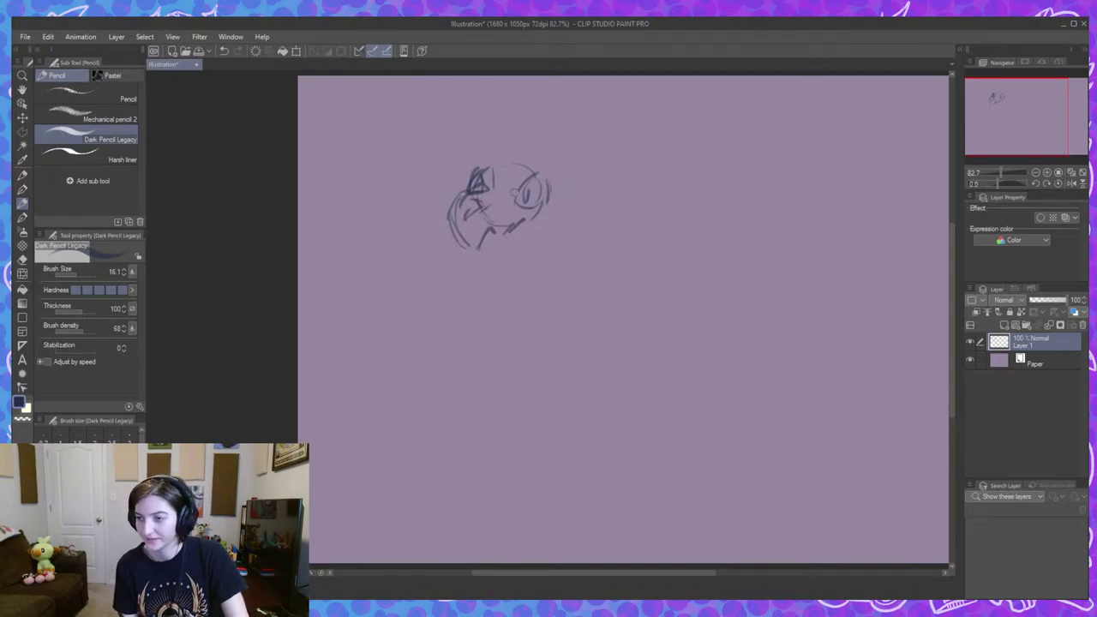
left_click_drag(485, 233, 476, 255)
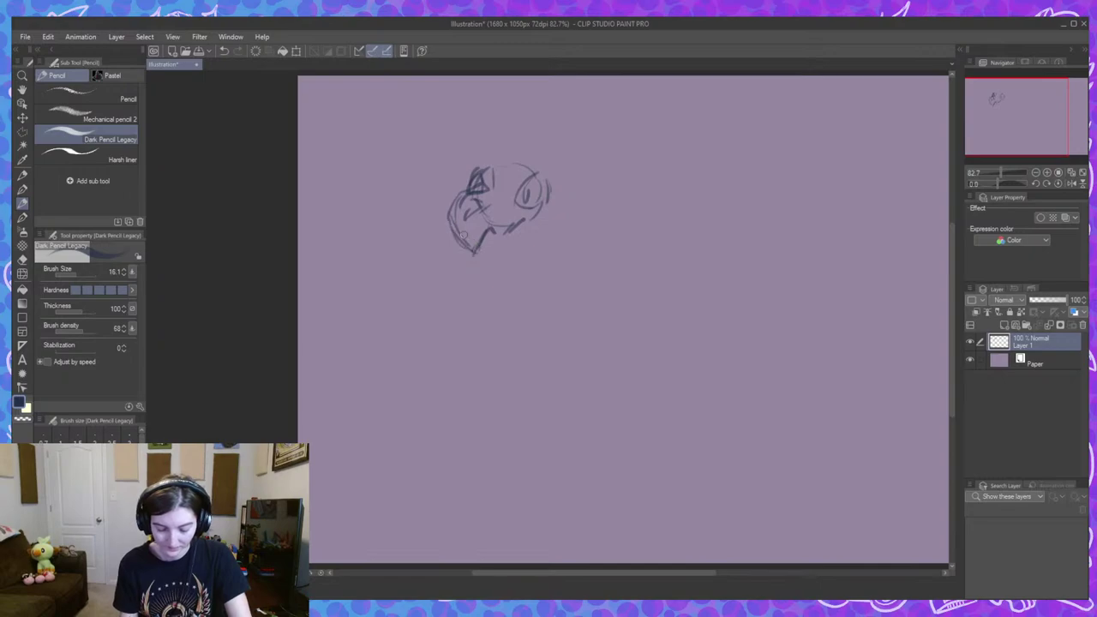
left_click_drag(447, 219, 463, 245)
mouse_move(470, 179)
left_mouse_down()
mouse_move(480, 159)
mouse_move(541, 161)
left_mouse_up()
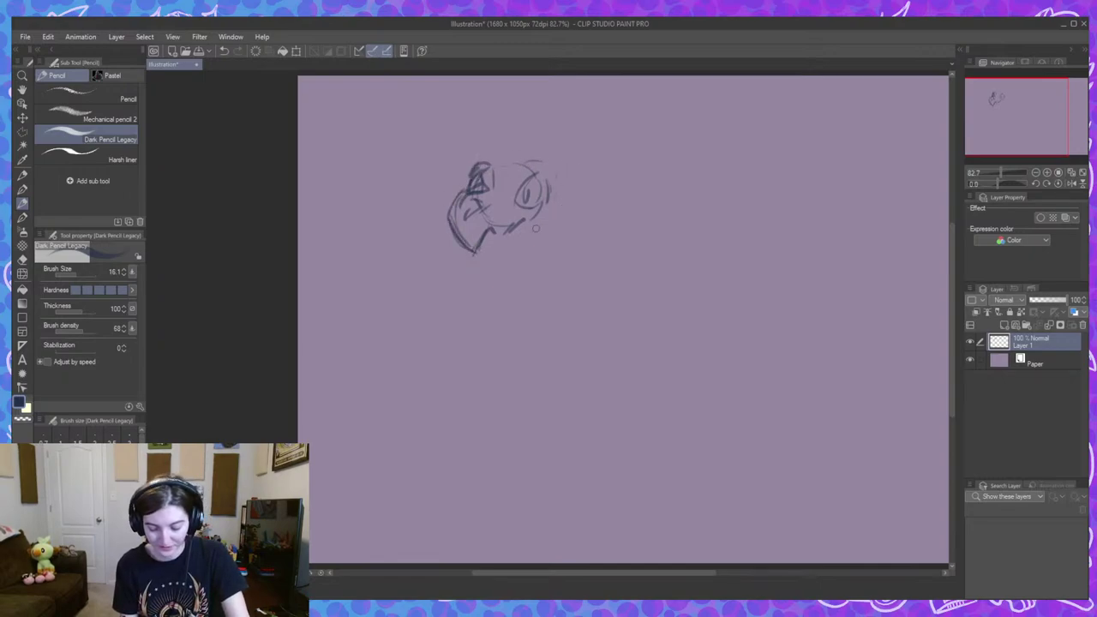
mouse_move(473, 250)
left_mouse_down()
mouse_move(524, 235)
mouse_move(547, 209)
left_mouse_up()
left_click_drag(512, 241, 548, 208)
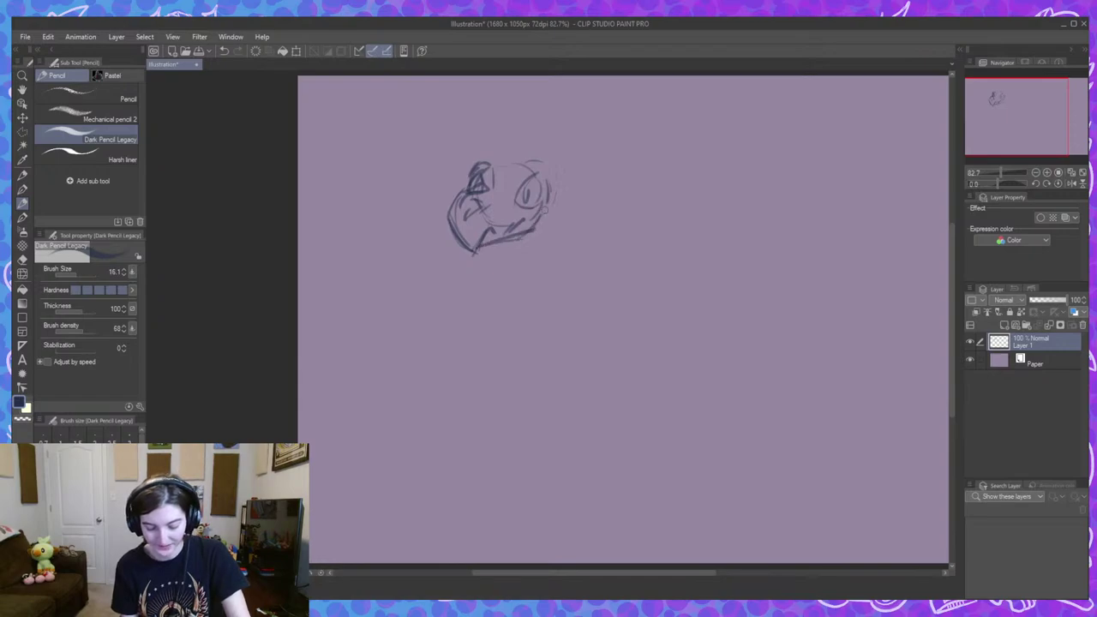
Sketch the neck, the curved shoulder and arm, and both sides of the chest beneath the new head.
left_click_drag(505, 251, 522, 257)
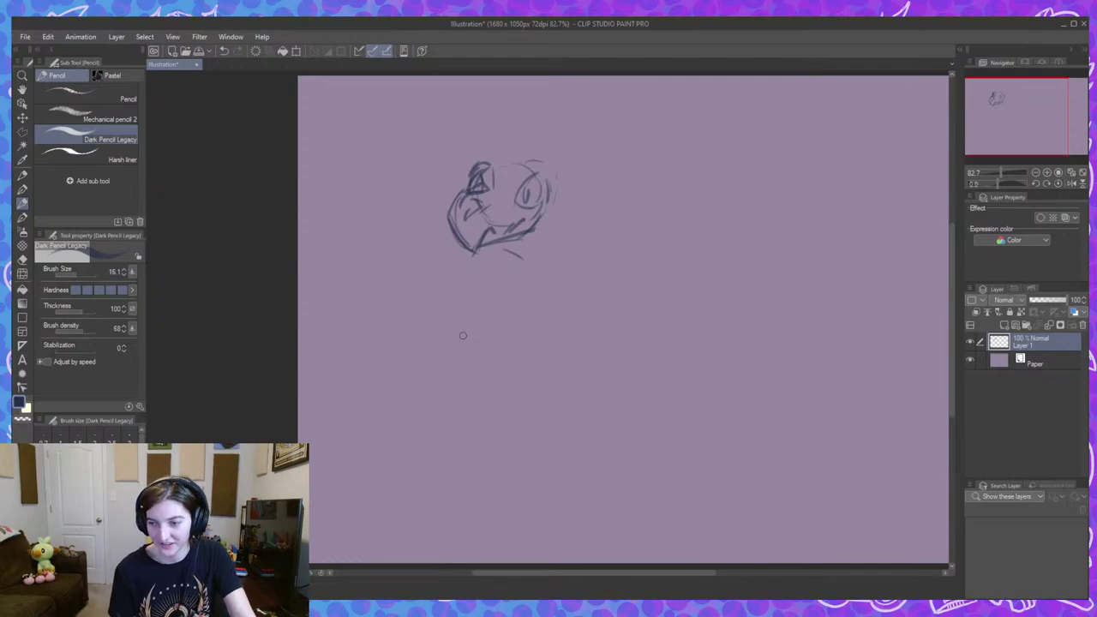
mouse_move(540, 228)
left_mouse_down()
mouse_move(505, 296)
mouse_move(471, 327)
mouse_move(483, 336)
left_mouse_up()
left_click_drag(536, 275, 548, 318)
left_click_drag(475, 266, 460, 320)
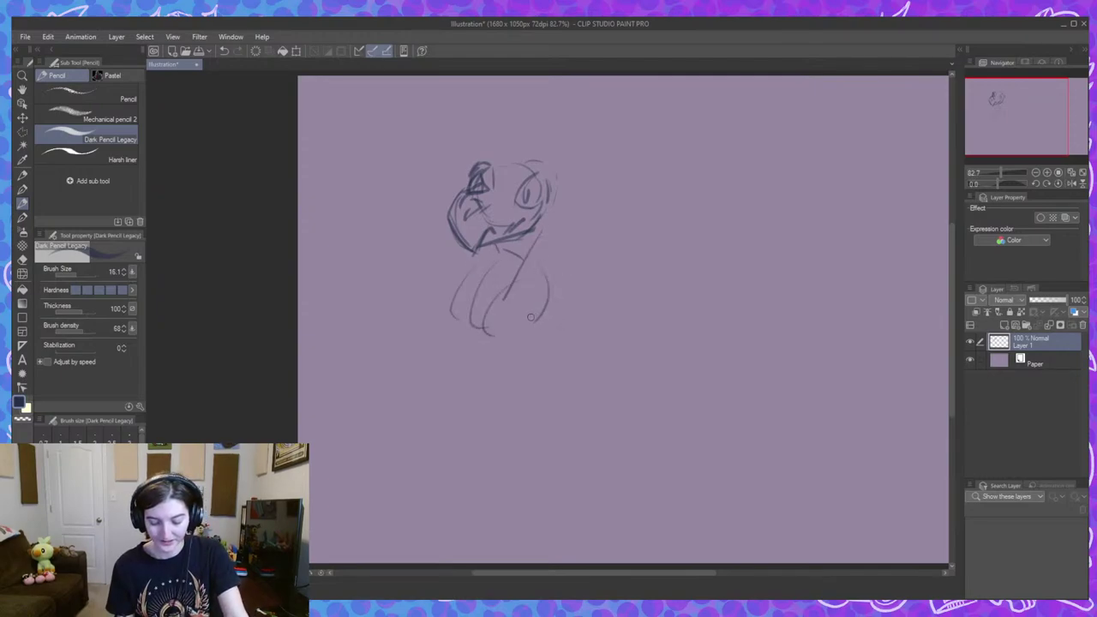
scroll(583, 319, "down", 2)
mouse_move(489, 262)
left_mouse_down()
mouse_move(469, 306)
mouse_move(482, 341)
left_mouse_up()
left_click_drag(535, 276, 540, 320)
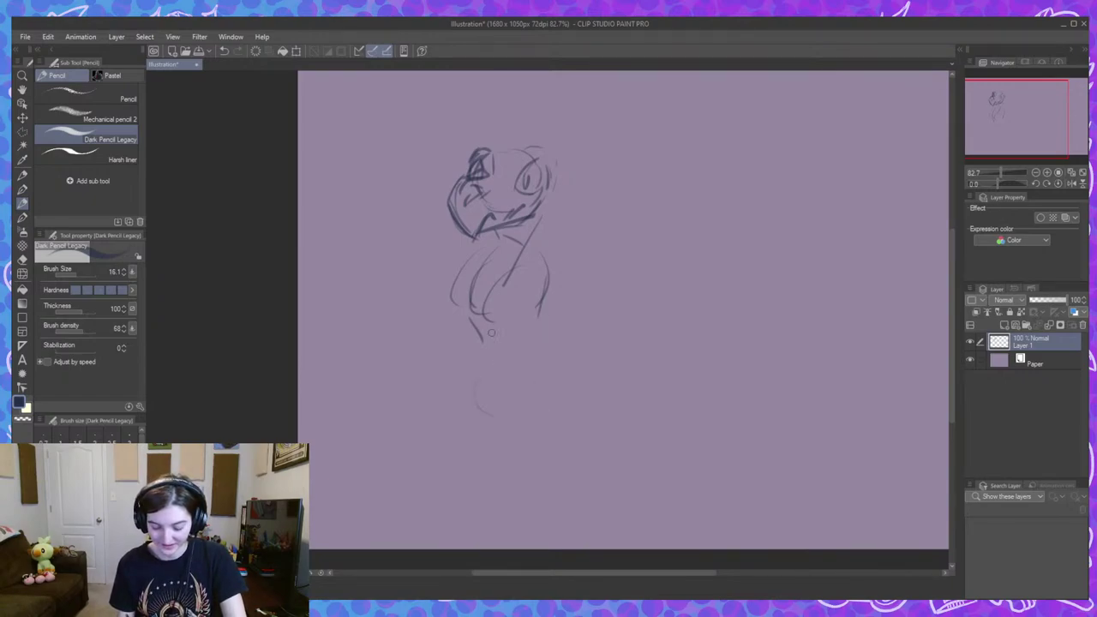
Draw the long front line of the torso curving into the hip, with a light leg line below.
left_click_drag(480, 323, 497, 411)
left_click_drag(556, 362, 566, 331)
left_click_drag(483, 340, 472, 396)
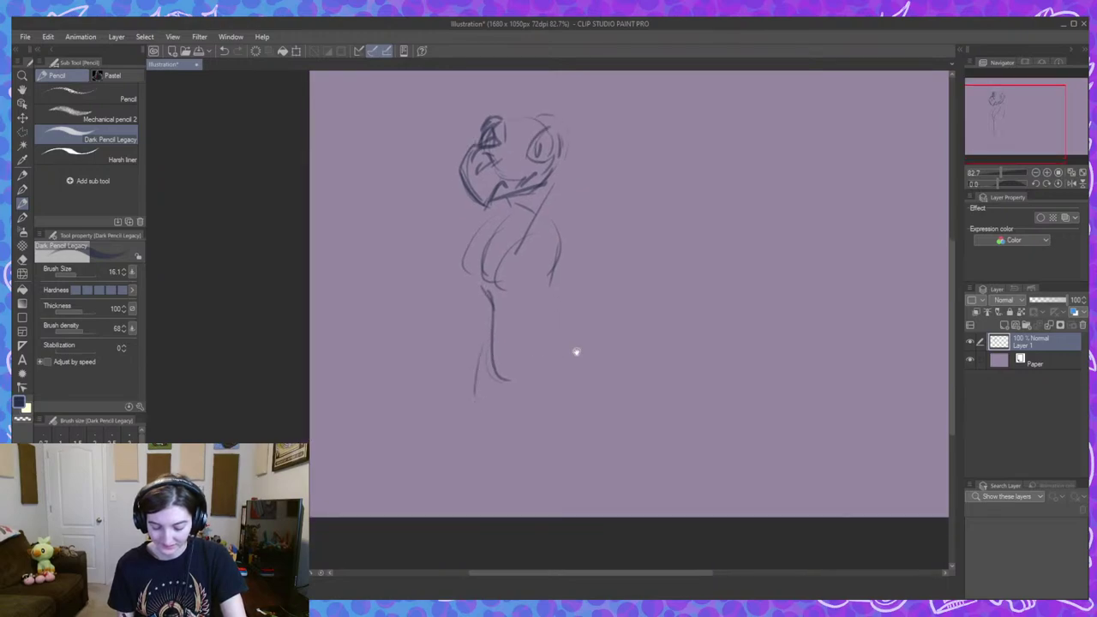
Move the sketch closer to the canvas's upper-left corner and add the figure's back and inner-leg lines.
mouse_move(577, 352)
left_mouse_down()
mouse_move(569, 382)
mouse_move(516, 325)
mouse_move(469, 351)
left_mouse_up()
key("ctrl+t")
left_click(528, 418)
mouse_move(495, 296)
left_mouse_down()
mouse_move(501, 395)
mouse_move(481, 377)
left_mouse_up()
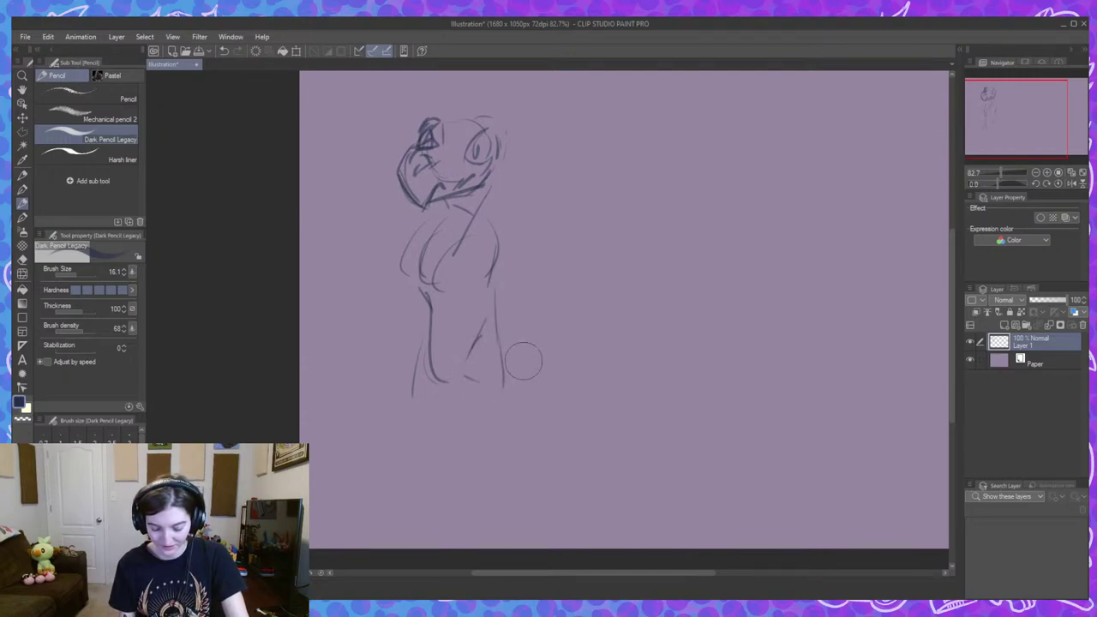
Clear the second figure sketch and try a loose head circle with curved strokes along its lower edge.
mouse_move(548, 396)
left_mouse_down()
mouse_move(413, 394)
mouse_move(472, 279)
mouse_move(493, 139)
mouse_move(385, 174)
left_mouse_up()
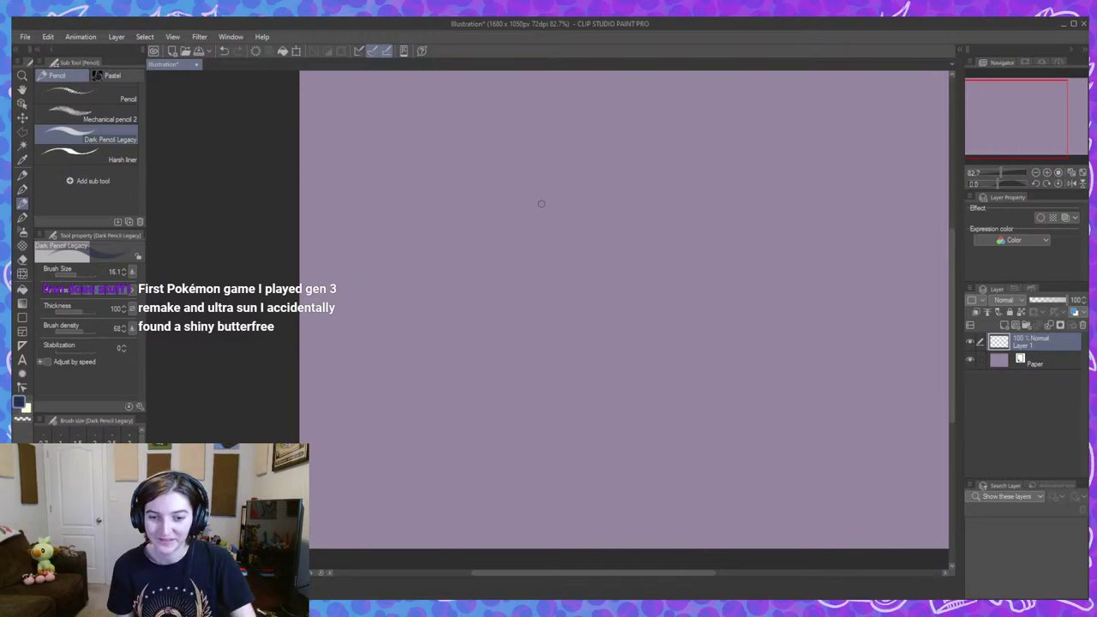
mouse_move(446, 139)
left_mouse_down()
mouse_move(433, 158)
mouse_move(442, 184)
mouse_move(493, 183)
mouse_move(500, 172)
left_mouse_up()
scroll(490, 183, "up", 2)
scroll(506, 199, "up", 3)
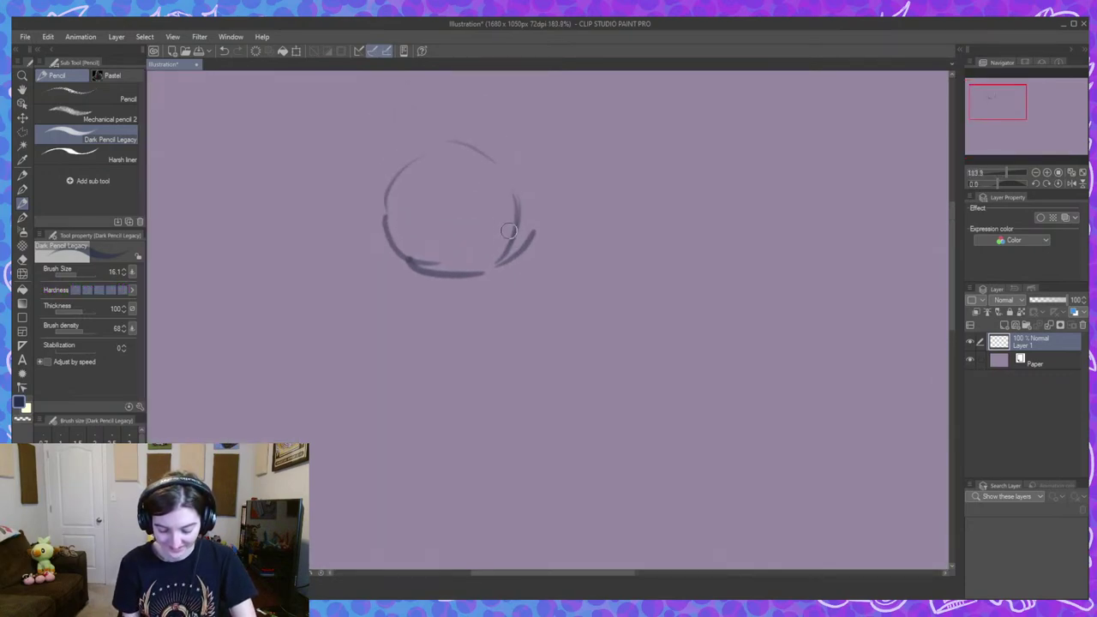
Redraw the head guide as a light broken circle using a brush size of 10.4, with a darker lower-right arc.
mouse_move(557, 244)
left_mouse_down()
mouse_move(497, 287)
mouse_move(456, 253)
mouse_move(455, 193)
mouse_move(475, 196)
mouse_move(474, 181)
mouse_move(419, 152)
mouse_move(446, 169)
mouse_move(383, 173)
mouse_move(395, 244)
left_mouse_up()
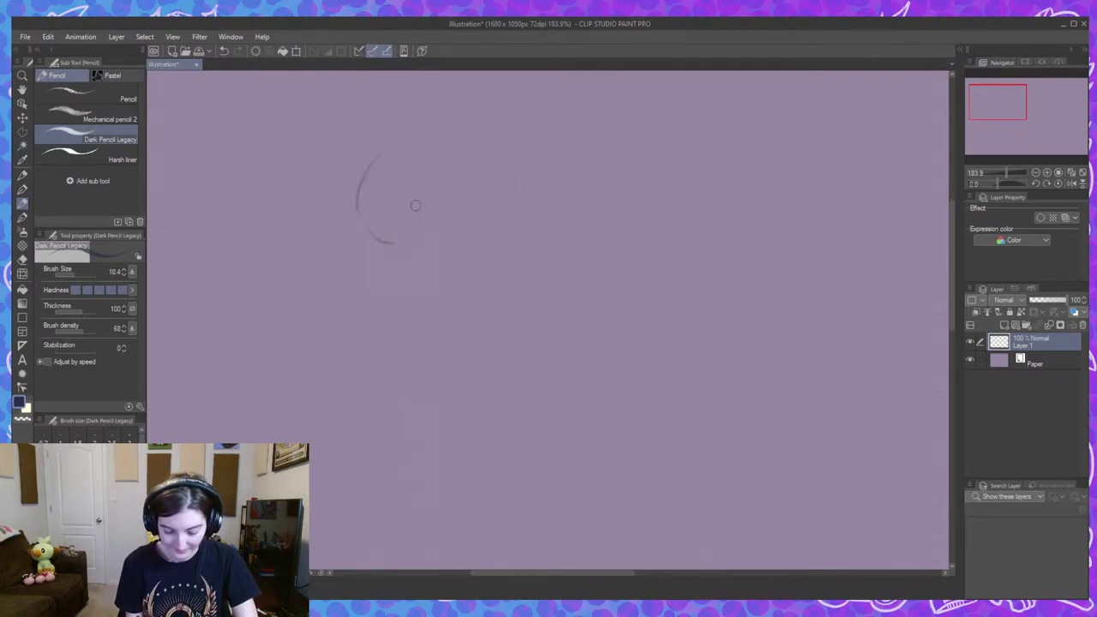
mouse_move(405, 146)
left_mouse_down()
mouse_move(431, 148)
mouse_move(457, 210)
mouse_move(436, 248)
left_mouse_up()
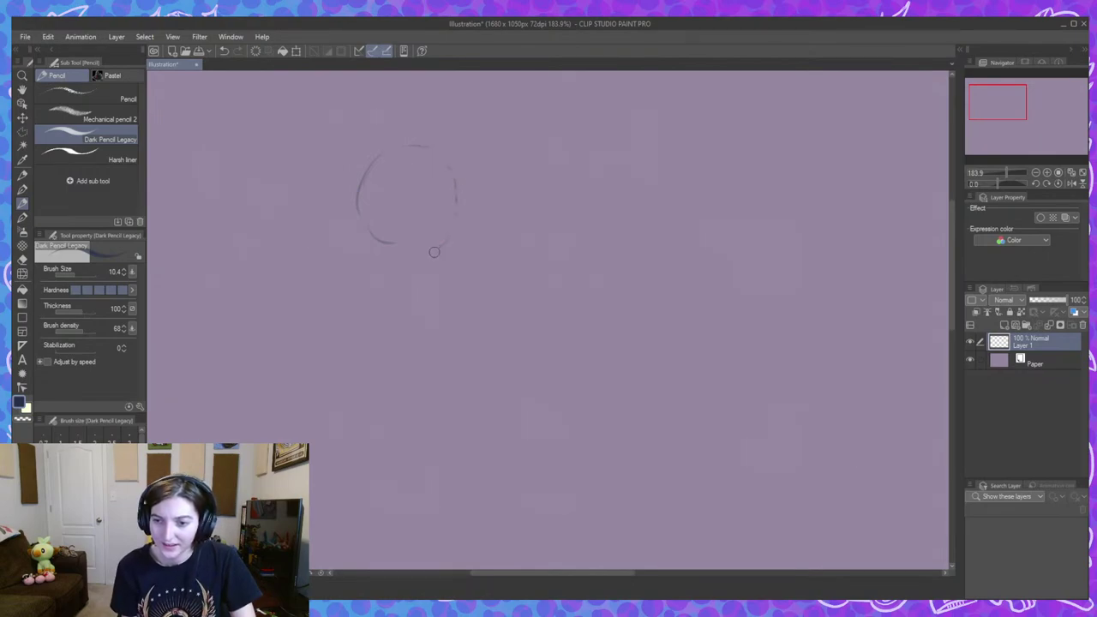
left_click_drag(454, 200, 420, 236)
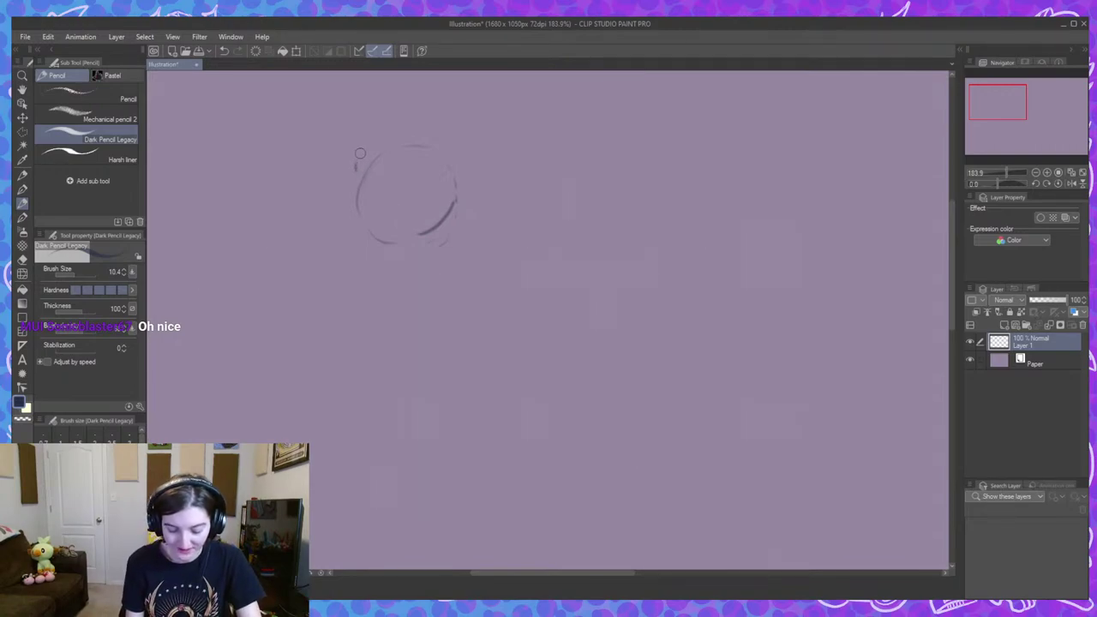
Sketch a beaked reptilian snout in front of the head circle, with a nose bump, wavy mouth line and lower jaw.
mouse_move(367, 154)
left_mouse_down()
mouse_move(345, 172)
mouse_move(339, 151)
mouse_move(297, 215)
mouse_move(325, 209)
mouse_move(303, 220)
mouse_move(379, 223)
mouse_move(408, 251)
left_mouse_up()
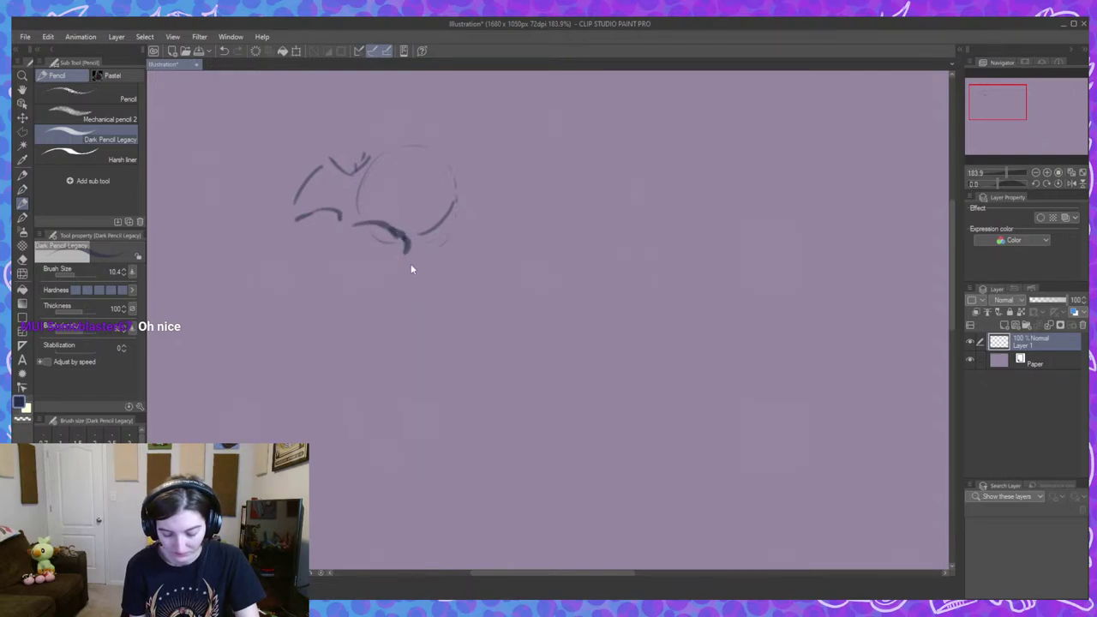
left_click_drag(355, 225, 397, 235)
left_click_drag(397, 231, 417, 235)
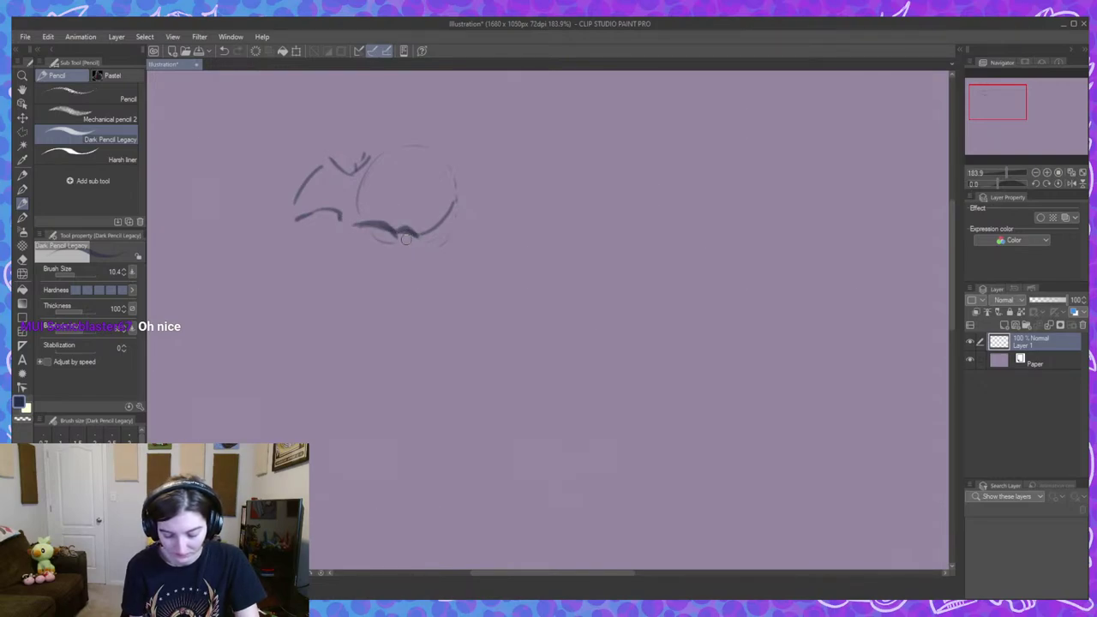
mouse_move(304, 219)
left_mouse_down()
mouse_move(430, 250)
mouse_move(445, 235)
mouse_move(433, 257)
left_mouse_up()
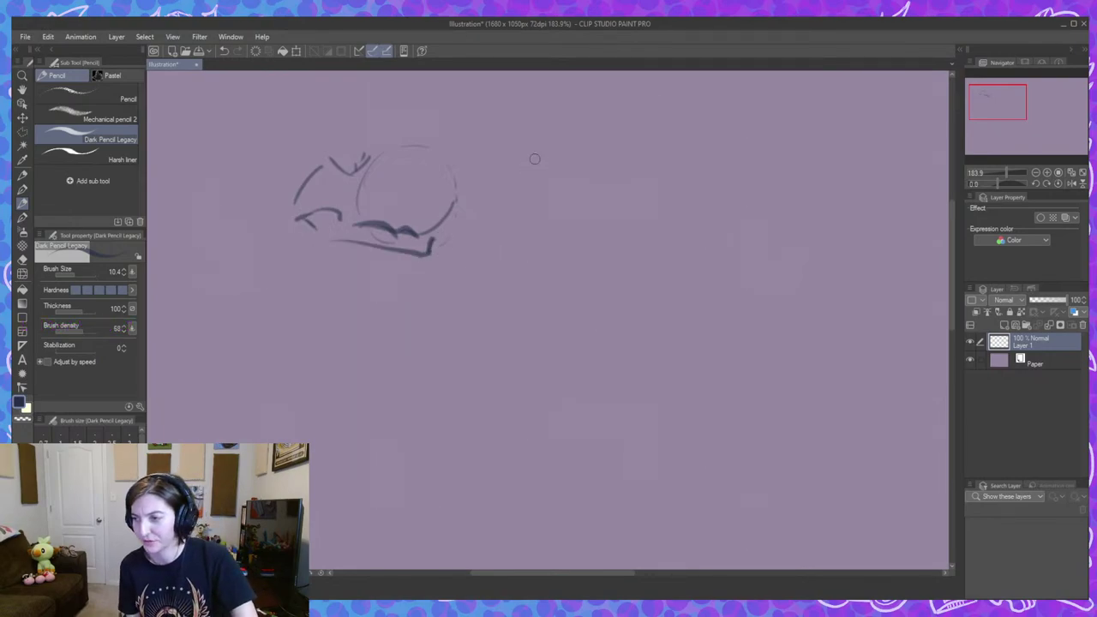
mouse_move(369, 157)
left_mouse_down()
mouse_move(413, 144)
mouse_move(343, 177)
mouse_move(327, 161)
mouse_move(300, 186)
mouse_move(287, 217)
left_mouse_up()
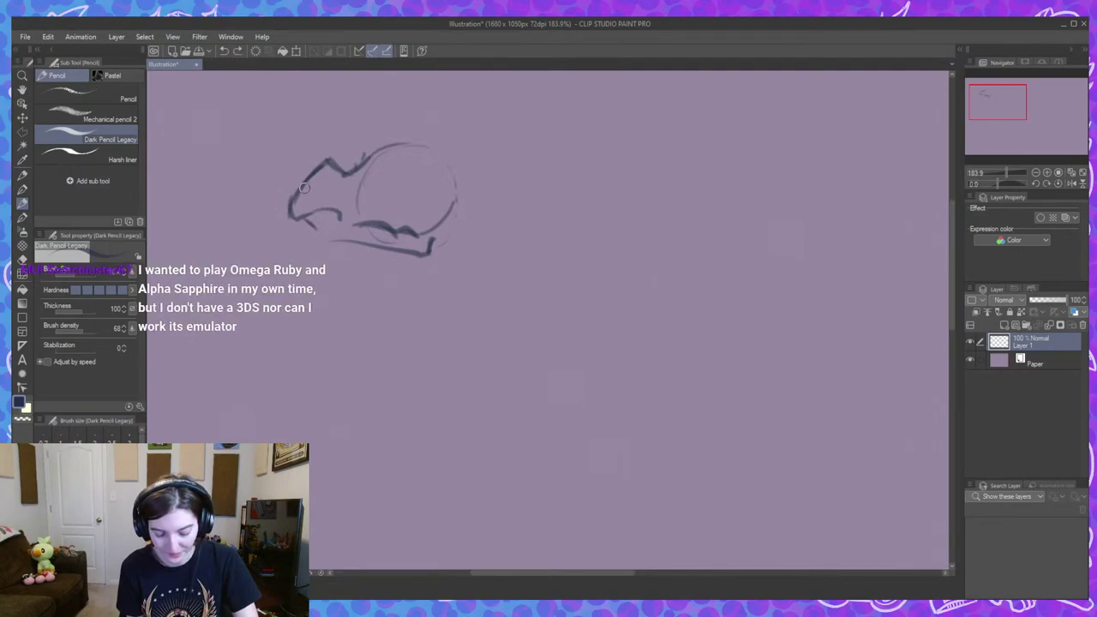
left_click_drag(307, 188, 357, 170)
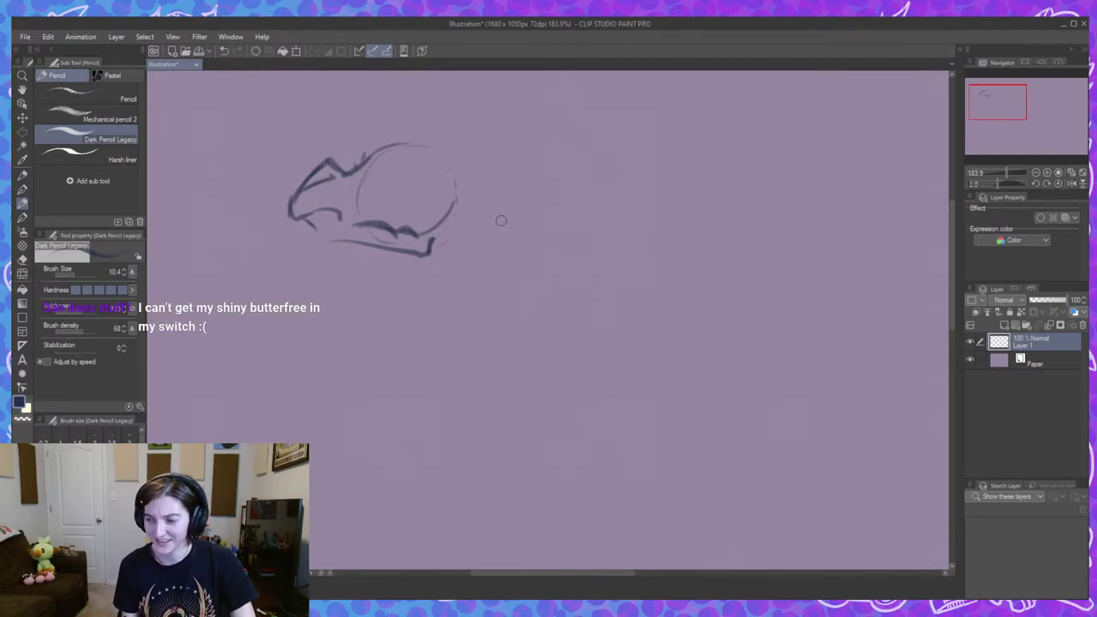
Draw the front neck line below the jaw, extend the chin, and add light strokes for the back of the neck.
mouse_move(373, 250)
left_mouse_down()
mouse_move(394, 271)
mouse_move(375, 266)
mouse_move(383, 314)
left_mouse_up()
key("ctrl+z")
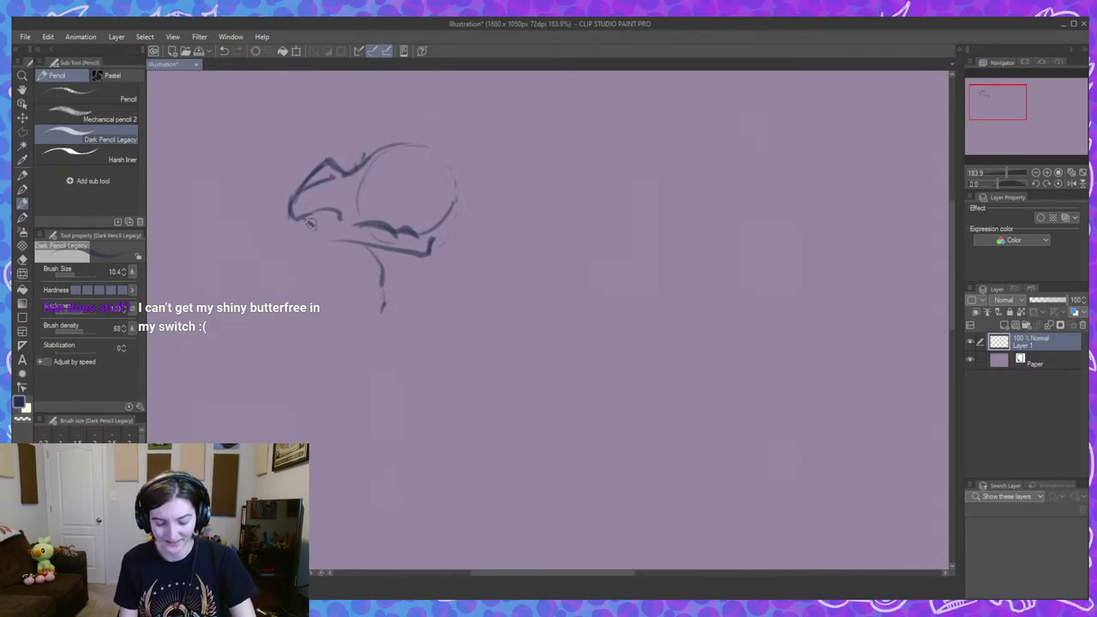
left_click_drag(320, 238, 350, 243)
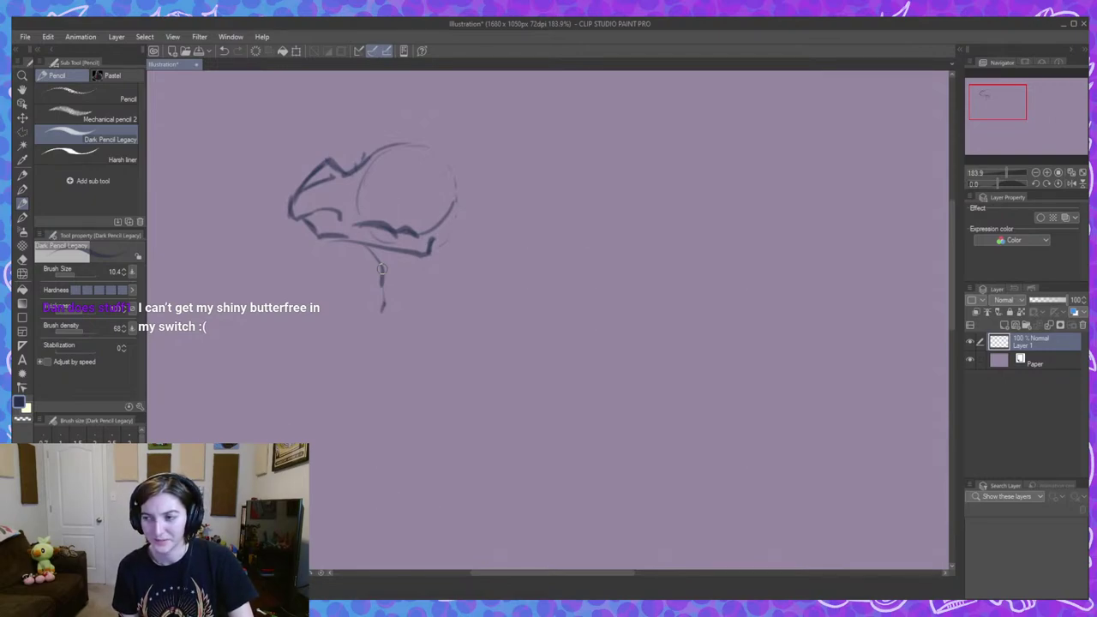
left_click_drag(469, 208, 455, 266)
Darken the brow curve over the head circle and extend the top of the skull backward.
left_click_drag(358, 163, 409, 146)
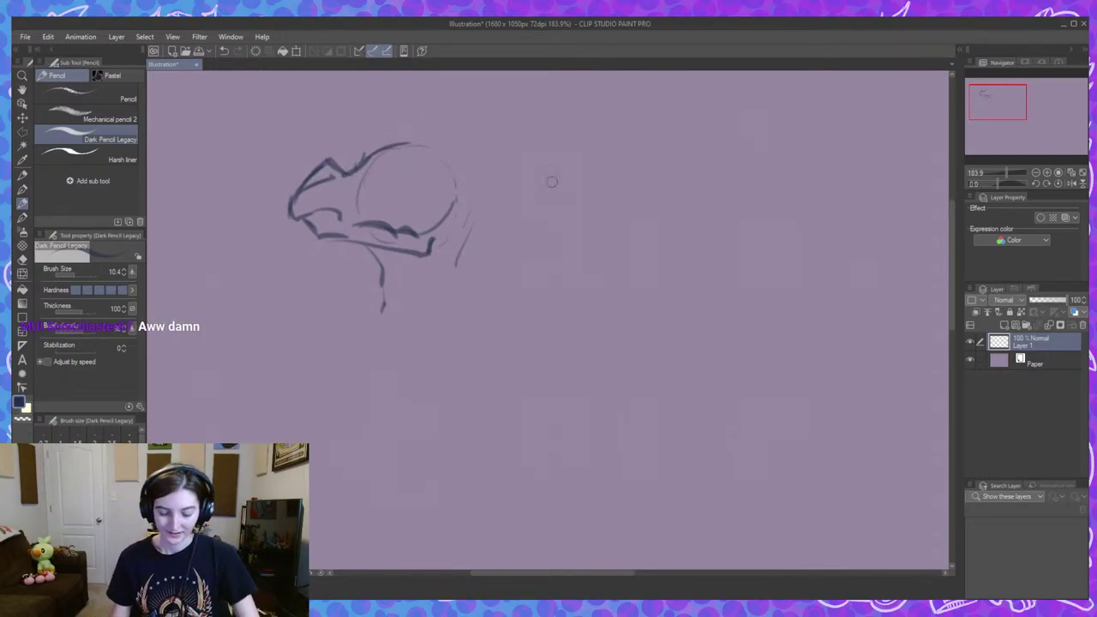
left_click_drag(411, 143, 468, 139)
left_click_drag(387, 145, 419, 136)
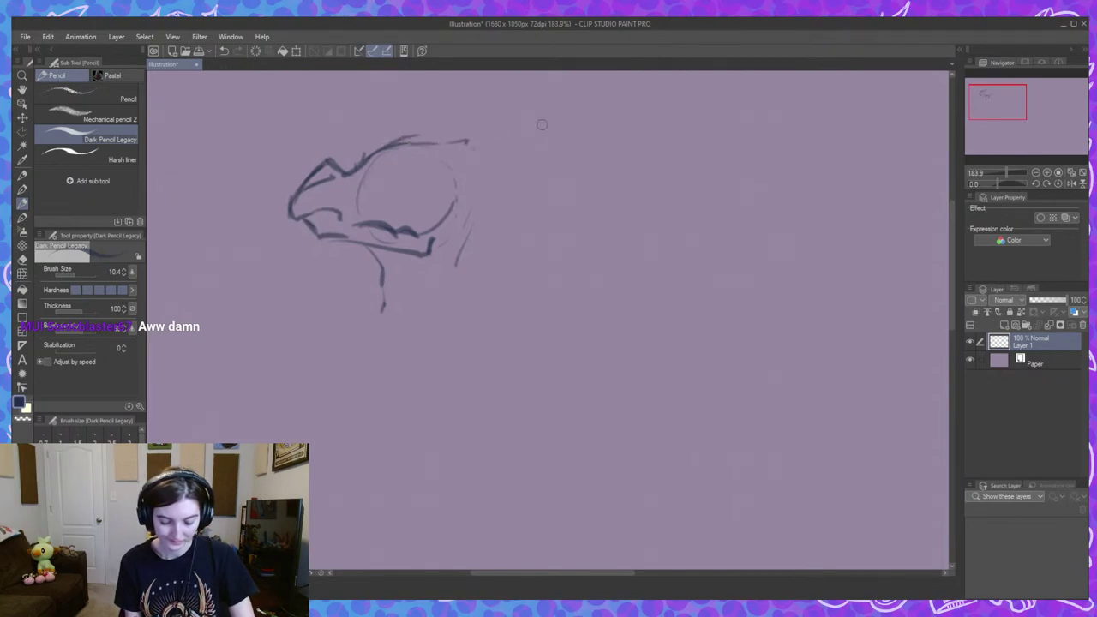
Draw a large rounded eye with a narrow slit pupil inside the head circle.
left_click_drag(520, 171, 536, 166)
mouse_move(408, 186)
left_mouse_down()
mouse_move(434, 163)
mouse_move(424, 165)
mouse_move(473, 174)
mouse_move(409, 187)
mouse_move(432, 164)
mouse_move(465, 177)
mouse_move(456, 168)
mouse_move(449, 204)
left_mouse_up()
key("ctrl+z")
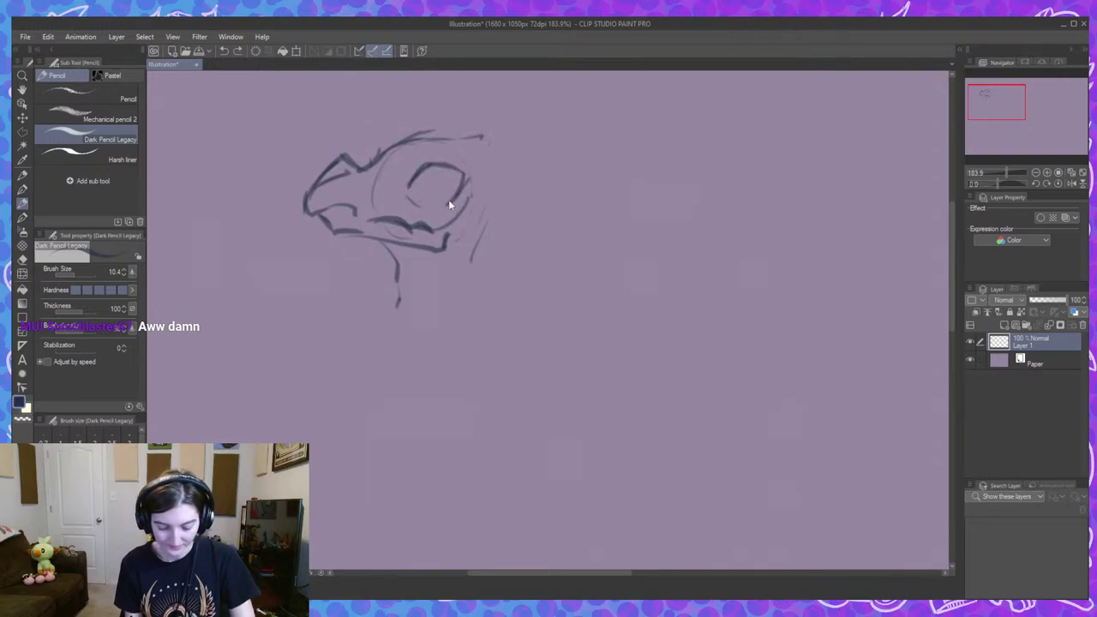
mouse_move(409, 184)
left_mouse_down()
mouse_move(450, 207)
mouse_move(462, 196)
mouse_move(422, 199)
mouse_move(434, 176)
left_mouse_up()
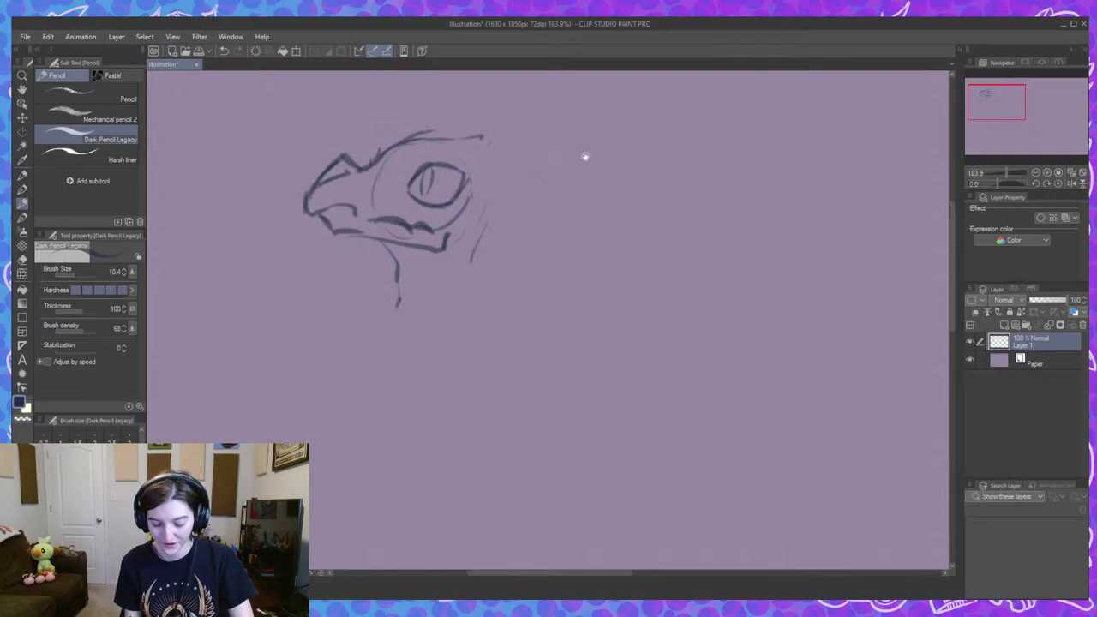
Draw a long pointed ear swept back from the head and add jagged crest spikes along the back of the skull.
mouse_move(454, 134)
left_mouse_down()
mouse_move(466, 155)
mouse_move(516, 153)
mouse_move(532, 175)
left_mouse_up()
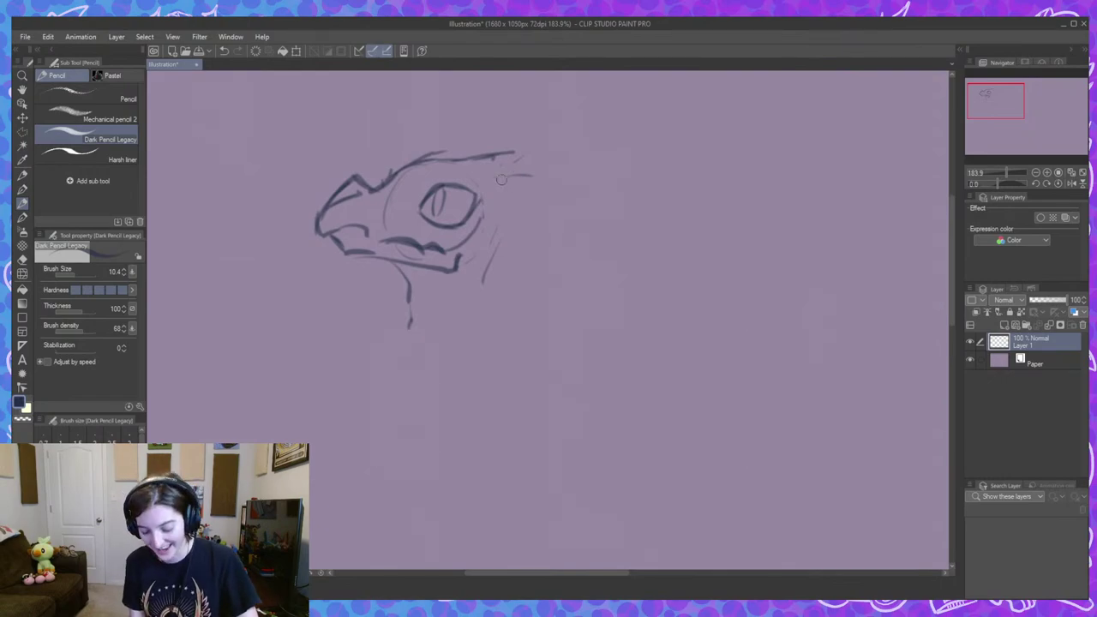
left_click_drag(499, 182, 623, 185)
mouse_move(624, 190)
left_mouse_down()
mouse_move(601, 240)
mouse_move(550, 262)
mouse_move(508, 256)
mouse_move(528, 255)
left_mouse_up()
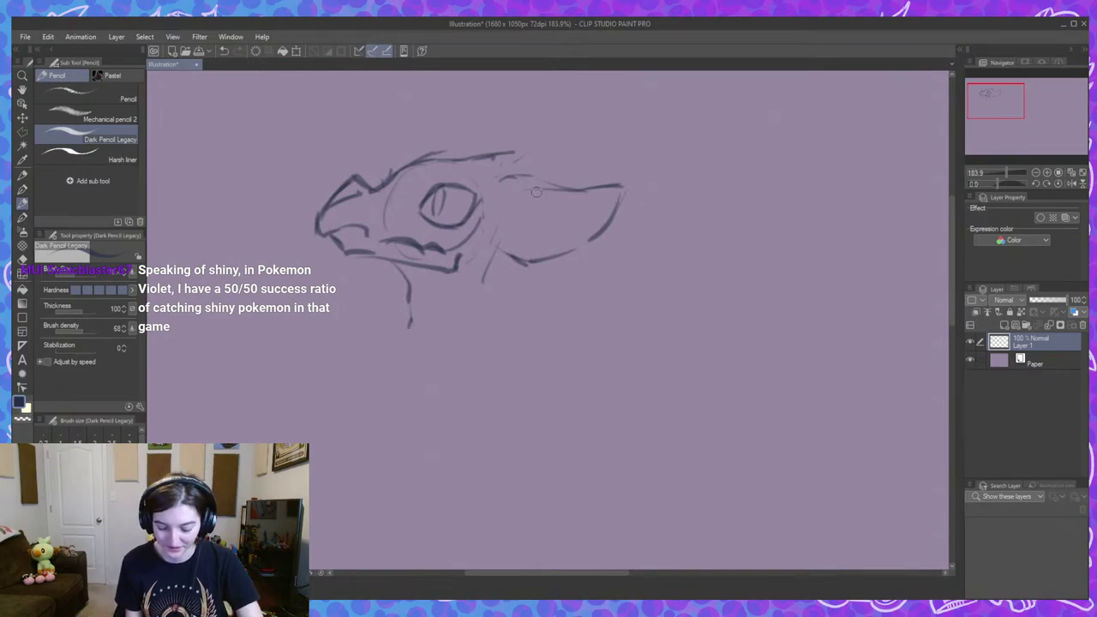
mouse_move(505, 206)
left_mouse_down()
mouse_move(549, 187)
mouse_move(525, 193)
mouse_move(566, 191)
left_mouse_up()
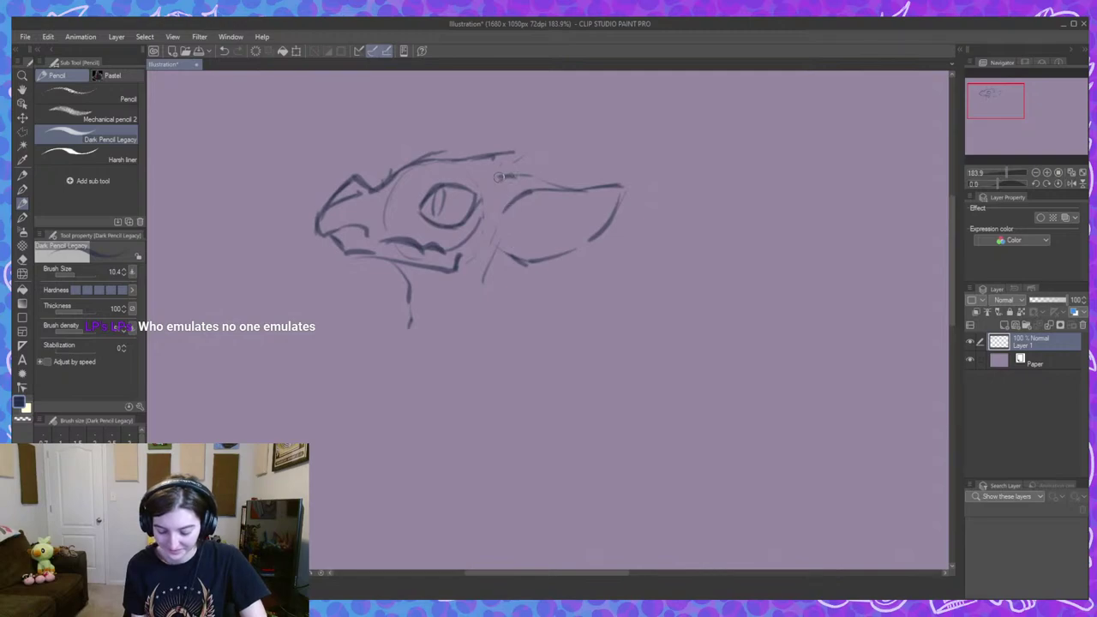
left_click_drag(497, 179, 617, 186)
mouse_move(495, 157)
left_mouse_down()
mouse_move(517, 150)
mouse_move(503, 171)
mouse_move(525, 151)
mouse_move(513, 172)
left_mouse_up()
left_click_drag(439, 162, 488, 147)
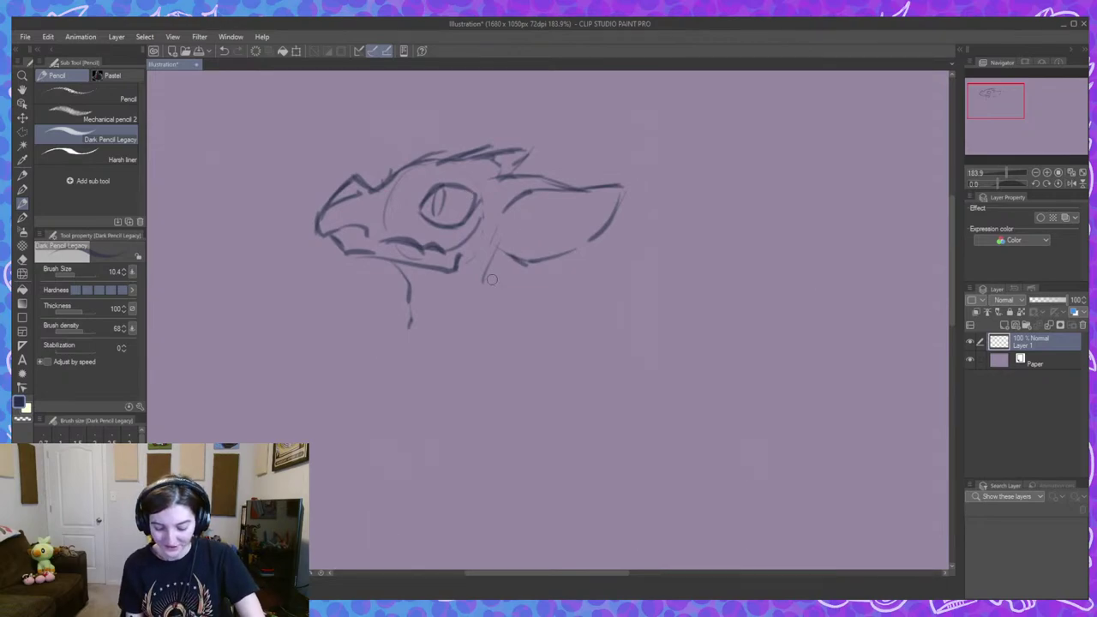
Draw the back of the neck, the sloping shoulder line and the rounded chest contour.
mouse_move(497, 259)
left_mouse_down()
mouse_move(484, 284)
mouse_move(486, 272)
mouse_move(488, 313)
mouse_move(390, 375)
mouse_move(514, 312)
mouse_move(526, 329)
left_mouse_up()
mouse_move(409, 323)
left_mouse_down()
mouse_move(407, 396)
mouse_move(383, 422)
left_mouse_up()
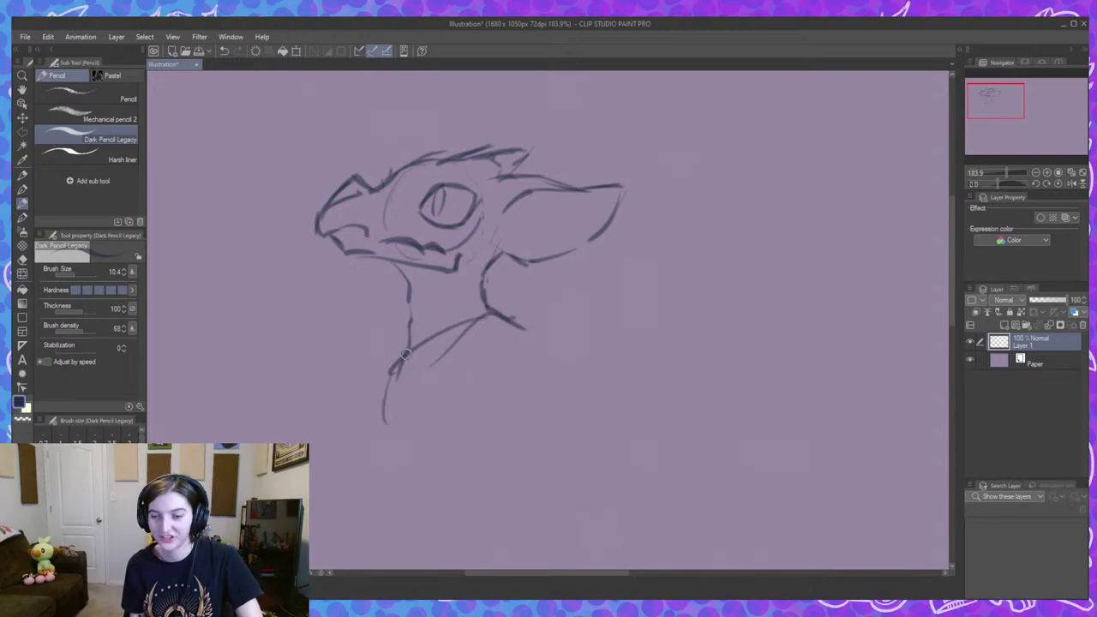
left_click_drag(392, 345, 386, 401)
left_click_drag(408, 321, 371, 350)
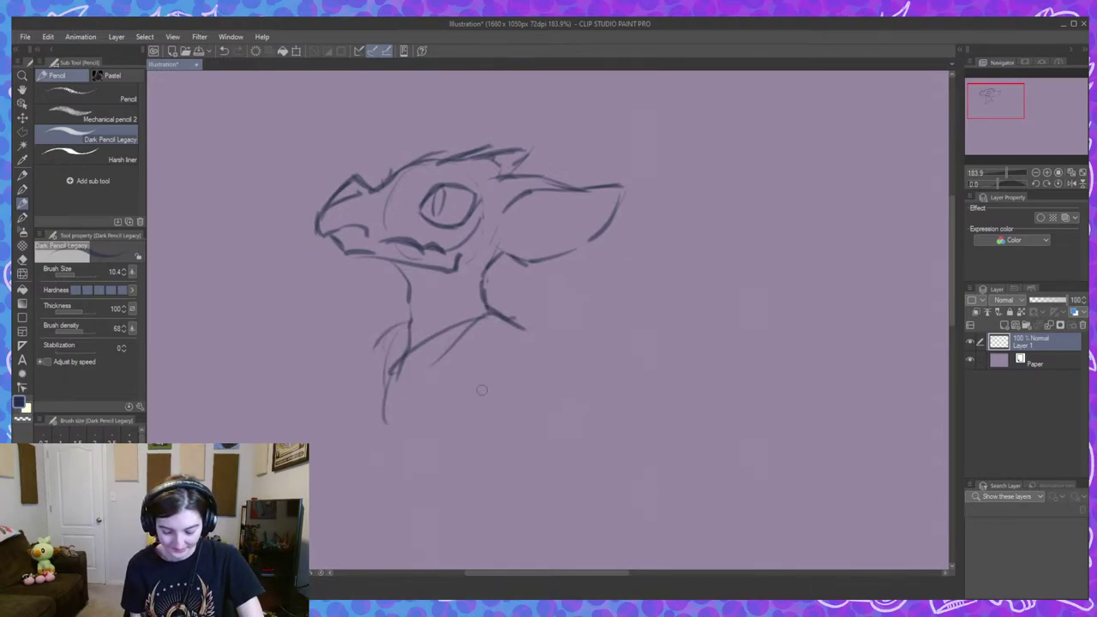
left_click_drag(384, 415, 426, 443)
Sketch the torso below the chest with diagonal rib strokes, belly and back lines, and angled lines for the hip.
scroll(580, 348, "down", 6)
scroll(576, 339, "up", 4)
left_click_drag(543, 326, 478, 398)
mouse_move(524, 343)
left_mouse_down()
mouse_move(459, 409)
mouse_move(495, 418)
left_mouse_up()
left_click_drag(573, 425, 571, 366)
left_click_drag(427, 311, 431, 349)
mouse_move(534, 278)
left_mouse_down()
mouse_move(528, 343)
mouse_move(539, 364)
left_mouse_up()
left_click_drag(545, 369, 486, 428)
left_click_drag(508, 365, 455, 439)
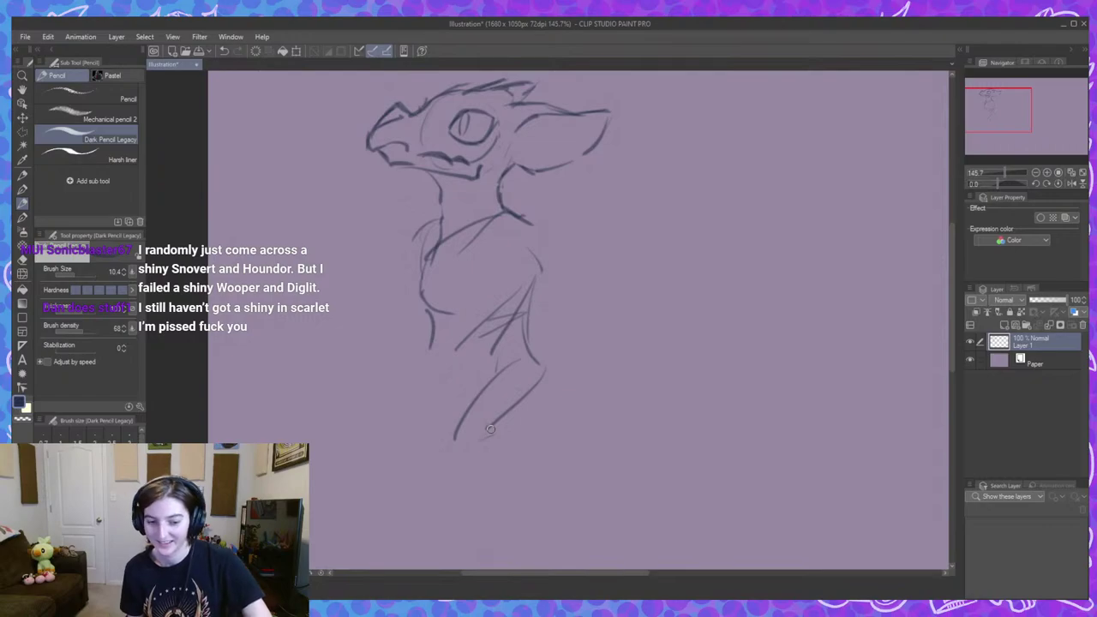
Add the front hip angle, dark strokes behind the hip and the outer line of the front thigh.
mouse_move(429, 394)
left_mouse_down()
mouse_move(437, 419)
mouse_move(452, 414)
mouse_move(440, 437)
left_mouse_up()
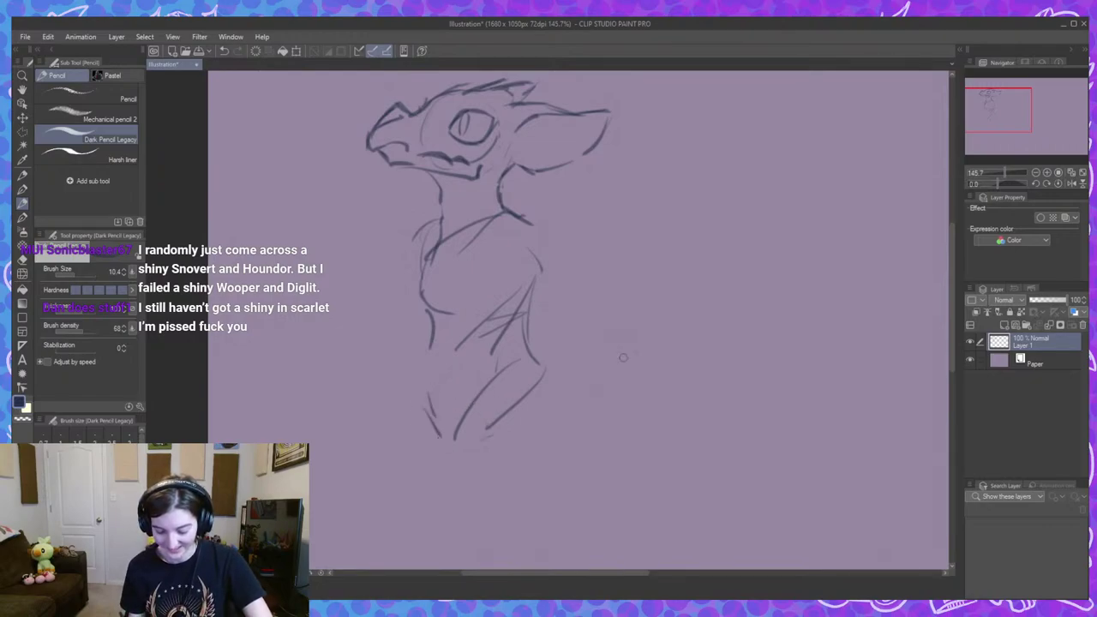
mouse_move(541, 349)
left_mouse_down()
mouse_move(557, 401)
mouse_move(543, 413)
mouse_move(585, 389)
left_mouse_up()
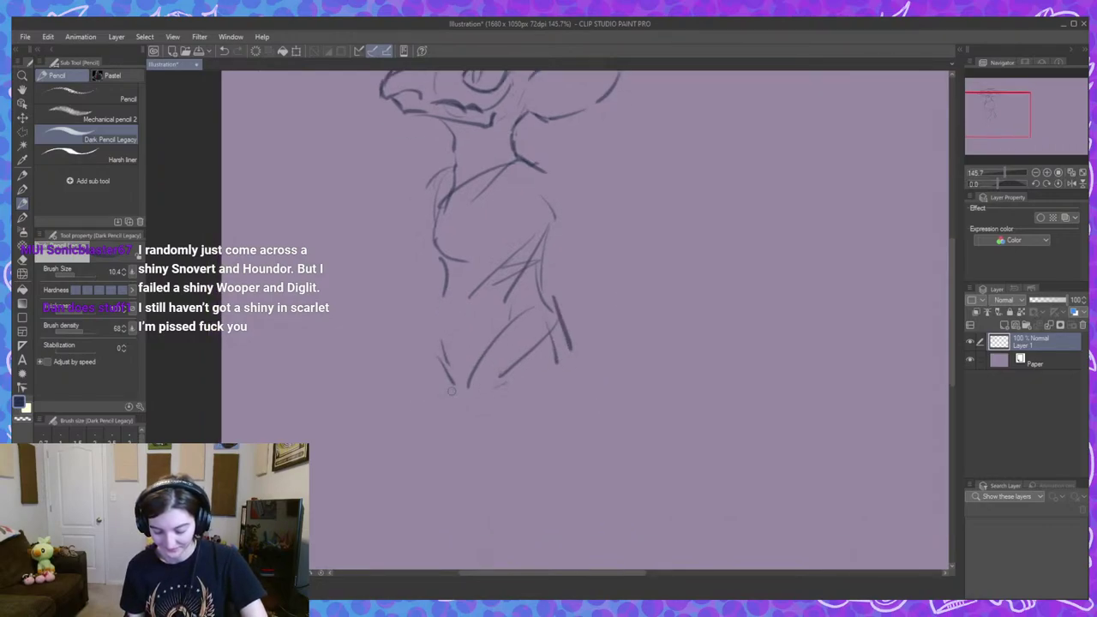
left_click_drag(432, 360, 402, 438)
Scale the whole figure sketch down proportionally and apply the transformation.
key("ctrl+t")
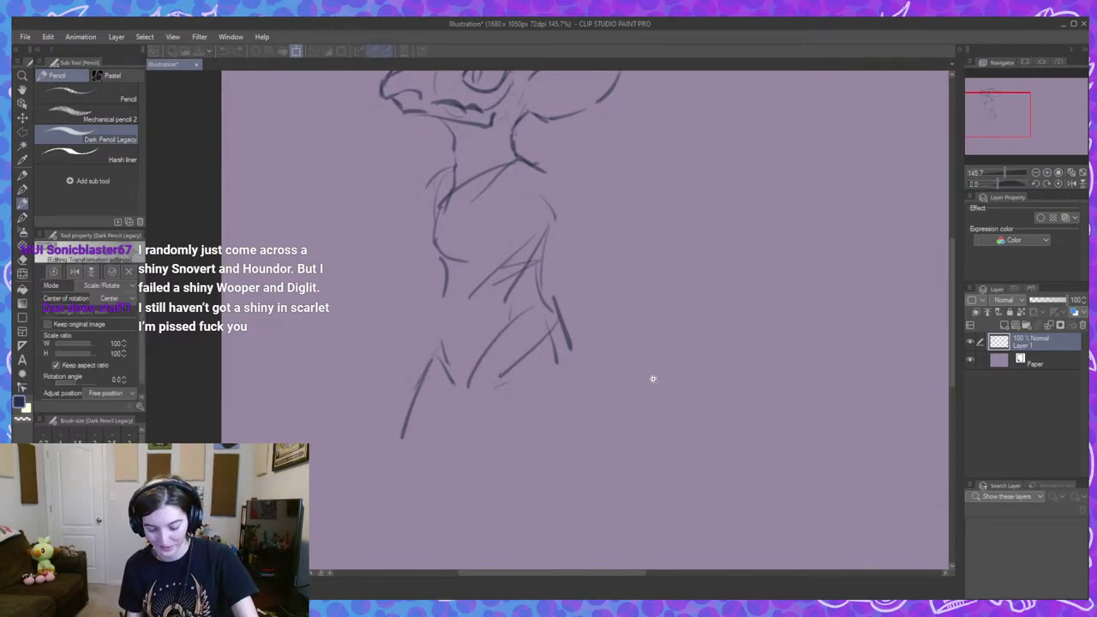
scroll(651, 377, "down", 3)
left_click_drag(816, 413, 721, 365)
left_click_drag(683, 315, 642, 296)
left_click(544, 331)
Extend the front thigh in a long dark curve and start a short line below the hip for the near leg.
left_click_drag(511, 331, 546, 413)
left_click_drag(438, 301, 408, 413)
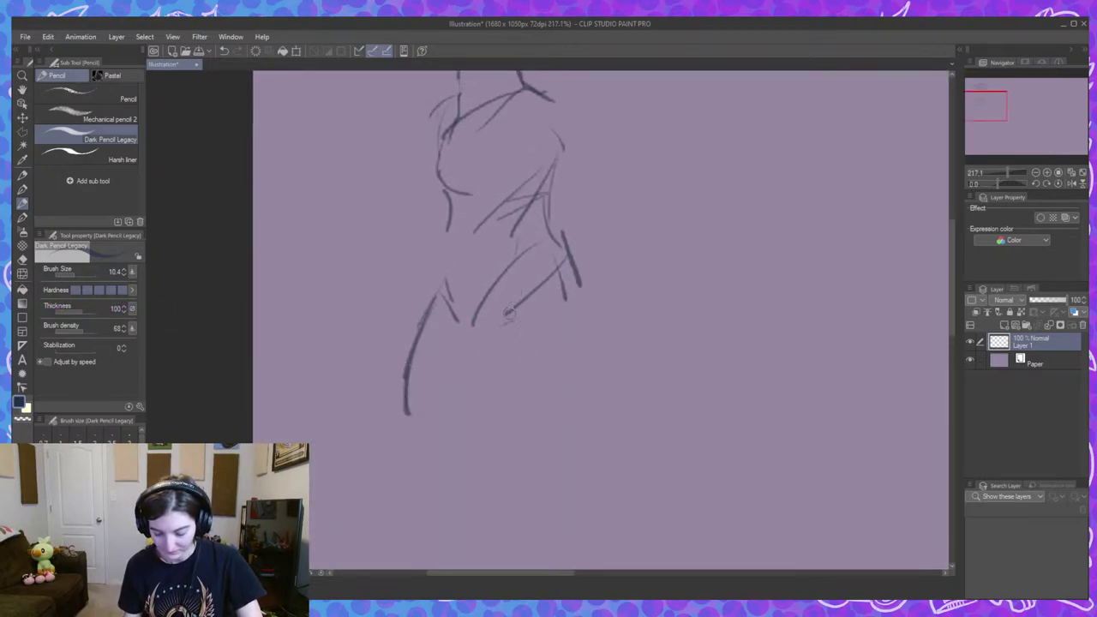
mouse_move(508, 315)
left_mouse_down()
mouse_move(548, 327)
mouse_move(511, 352)
left_mouse_up()
Draw a circle for the near shoulder joint and a light arc for the far shoulder.
left_click_drag(522, 241, 526, 371)
left_click_drag(524, 192, 505, 209)
mouse_move(564, 242)
left_mouse_down()
mouse_move(578, 273)
mouse_move(583, 232)
left_mouse_up()
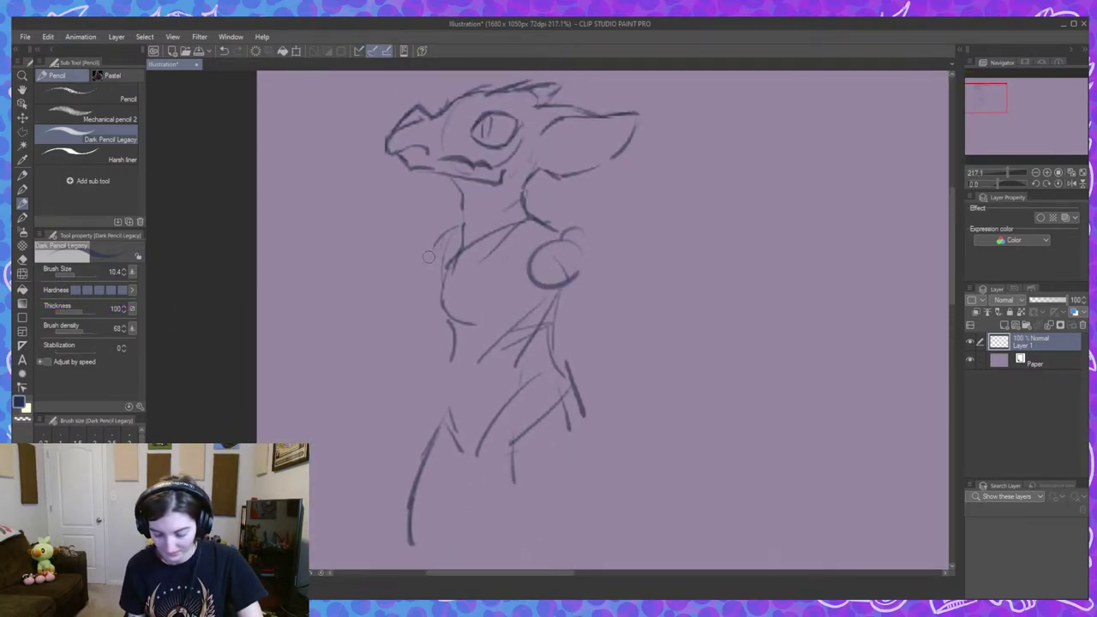
left_click_drag(430, 240, 415, 276)
Draw the near arm hanging from the shoulder circle, with a tapered upper arm and a long forearm.
left_click_drag(575, 280, 591, 327)
mouse_move(553, 256)
left_mouse_down()
mouse_move(604, 400)
mouse_move(555, 249)
mouse_move(539, 277)
left_mouse_up()
left_click_drag(571, 346, 598, 391)
scroll(620, 421, "down", 3)
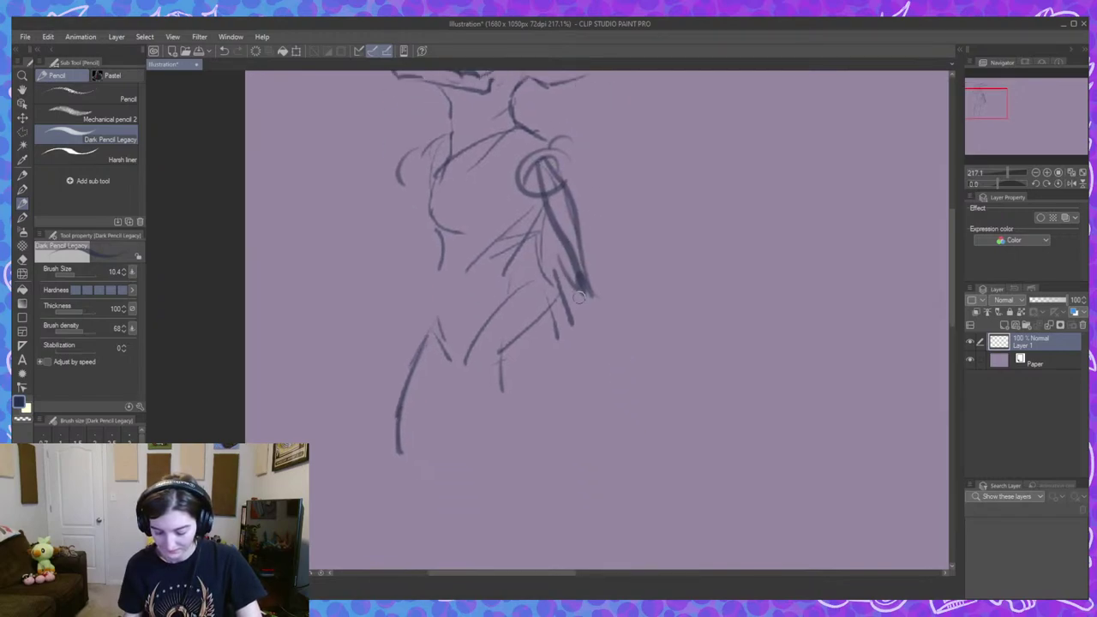
left_click_drag(572, 291, 584, 425)
mouse_move(577, 247)
left_mouse_down()
mouse_move(553, 296)
mouse_move(554, 282)
left_mouse_up()
scroll(606, 334, "down", 2)
left_click_drag(607, 334, 571, 361)
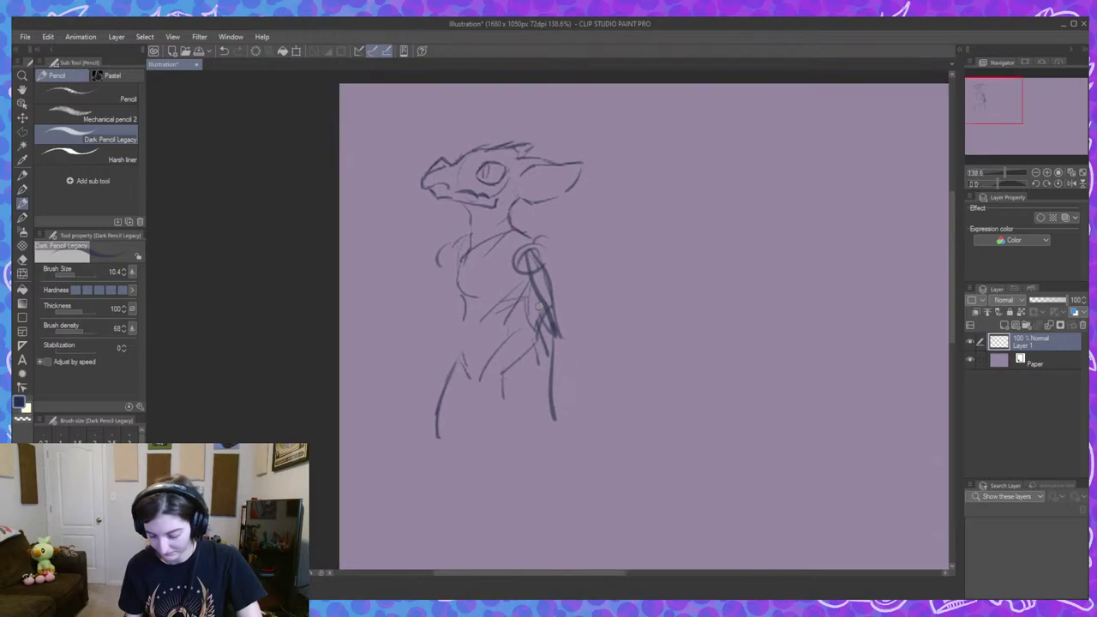
left_click_drag(535, 305, 547, 415)
Sketch the far arm in front of the chest, with a dark upper-arm line and short forearm strokes.
left_click_drag(454, 246, 450, 311)
left_click_drag(456, 270, 444, 345)
left_click_drag(447, 362, 429, 384)
mouse_move(454, 247)
left_mouse_down()
mouse_move(443, 272)
mouse_move(450, 320)
left_mouse_up()
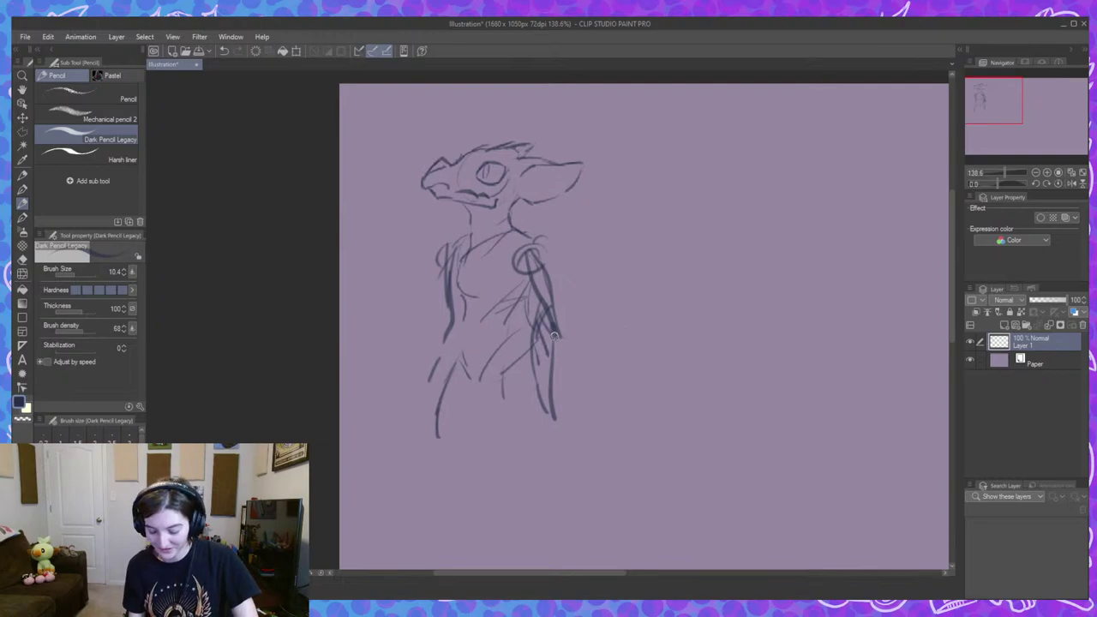
Refine both arms with elbow and wrist marks, connected far-arm lines, and a shoulder contour in place of the far shoulder circle.
mouse_move(538, 320)
left_mouse_down()
mouse_move(559, 320)
mouse_move(557, 409)
left_mouse_up()
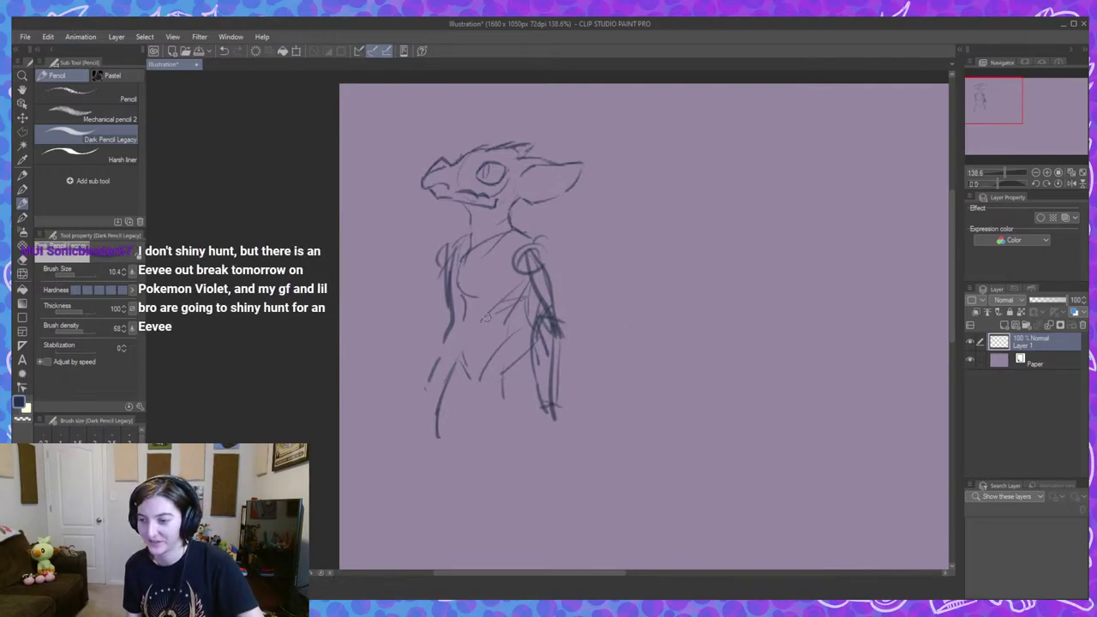
mouse_move(444, 336)
left_mouse_down()
mouse_move(426, 391)
mouse_move(463, 327)
mouse_move(445, 269)
left_mouse_up()
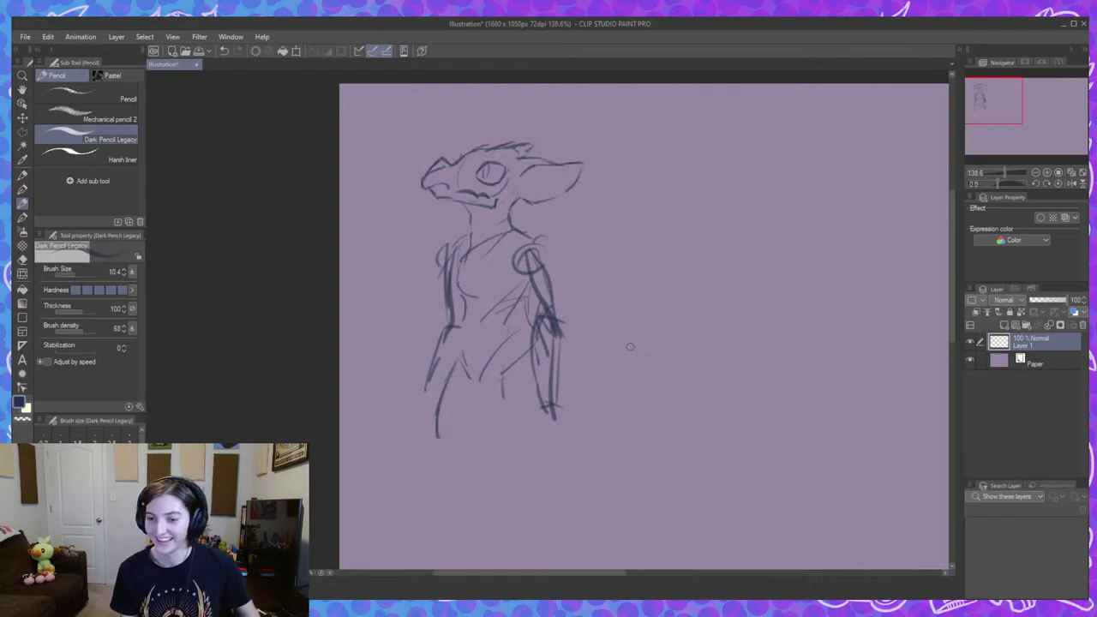
mouse_move(536, 252)
left_mouse_down()
mouse_move(511, 276)
mouse_move(525, 308)
mouse_move(524, 240)
left_mouse_up()
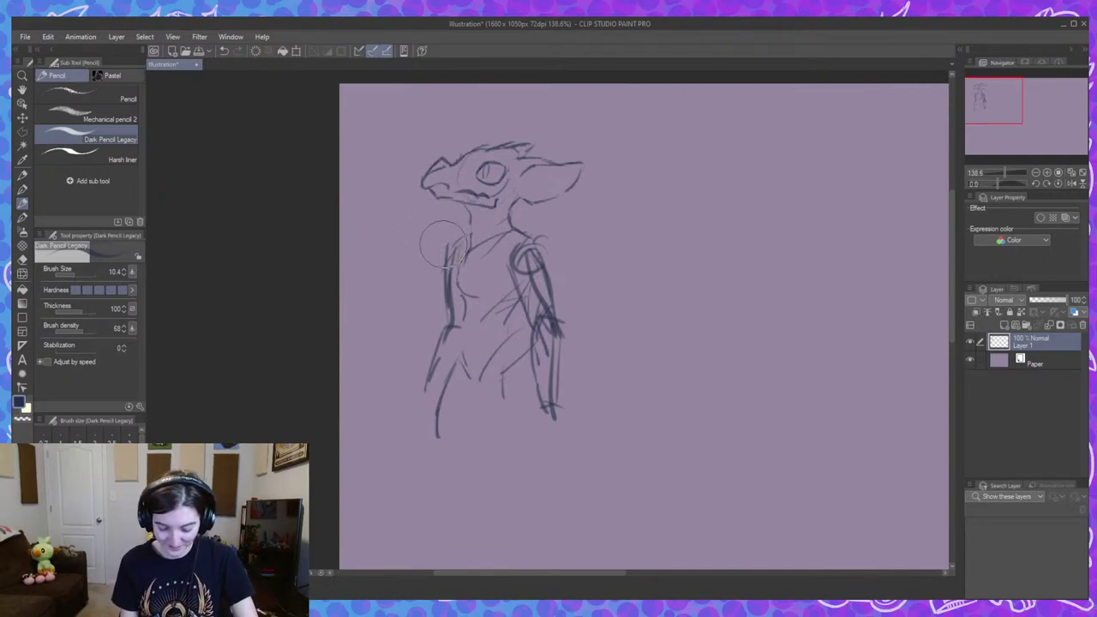
left_click_drag(442, 272, 449, 248)
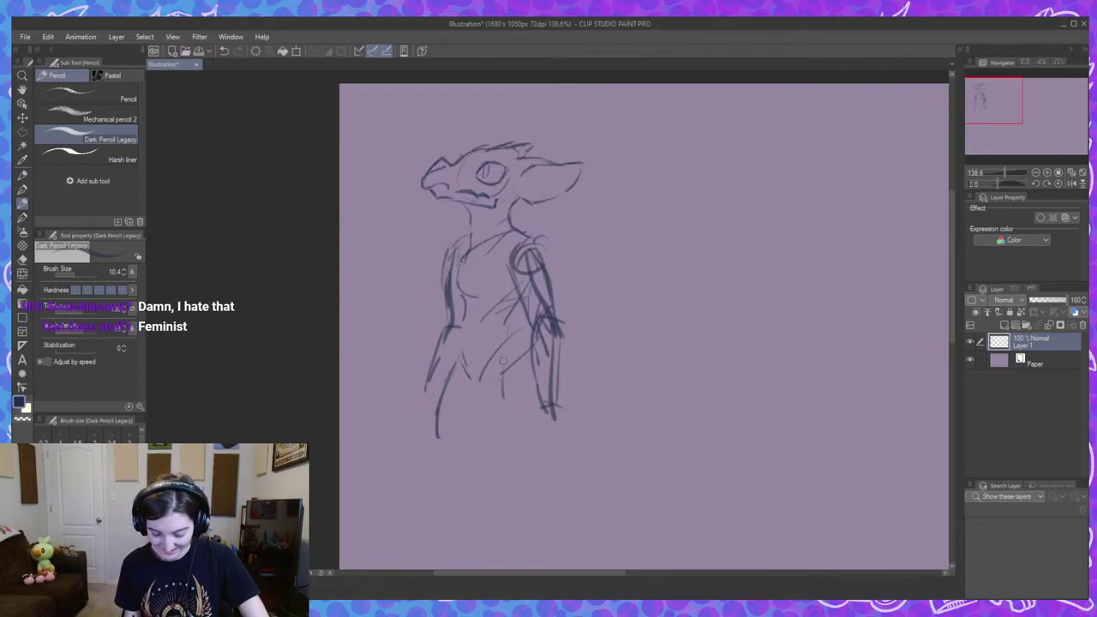
Draw the near thigh with long vertical lines running down from the hip.
left_click_drag(485, 380, 492, 443)
left_click_drag(496, 376, 496, 442)
left_click_drag(531, 404, 525, 440)
mouse_move(523, 316)
left_mouse_down()
mouse_move(524, 430)
mouse_move(491, 423)
mouse_move(484, 435)
mouse_move(501, 468)
mouse_move(528, 445)
left_mouse_up()
mouse_move(617, 473)
left_mouse_down()
mouse_move(642, 387)
mouse_move(619, 393)
left_mouse_up()
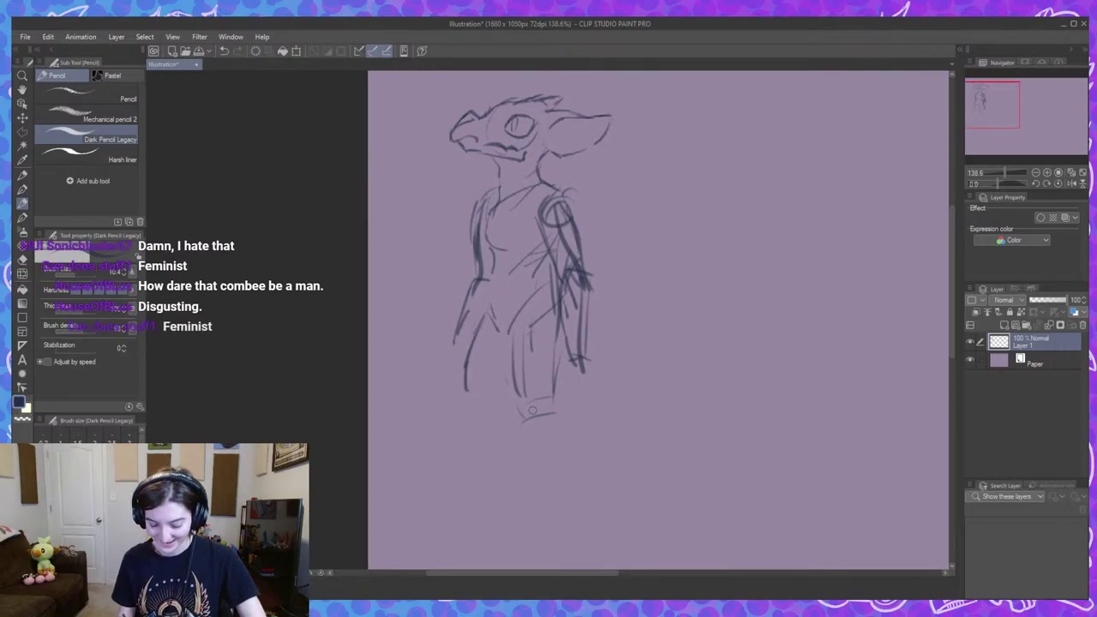
Mark the near knee with crossing strokes, start the calf behind it, and add inner-thigh and knee lines on the far leg.
left_click_drag(516, 411, 553, 423)
mouse_move(553, 377)
left_mouse_down()
mouse_move(577, 415)
mouse_move(575, 448)
left_mouse_up()
left_click_drag(466, 394, 479, 419)
left_click_drag(510, 355, 502, 411)
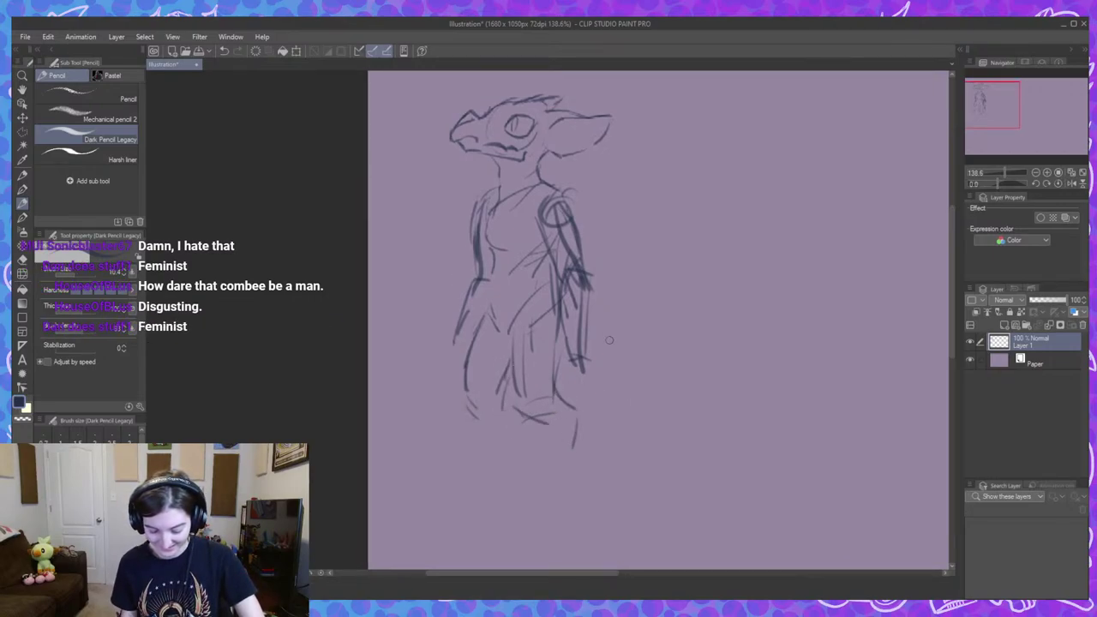
Erase the wrist end of the near forearm, leaving the arm open at the bottom.
left_click_drag(565, 327, 569, 377)
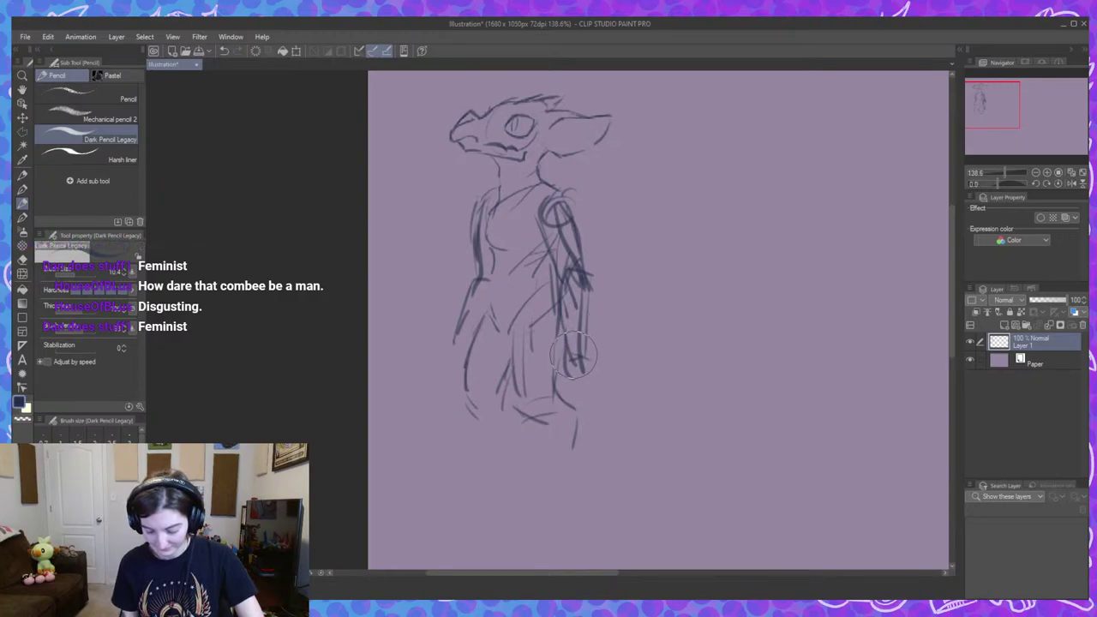
left_click_drag(559, 315, 589, 359)
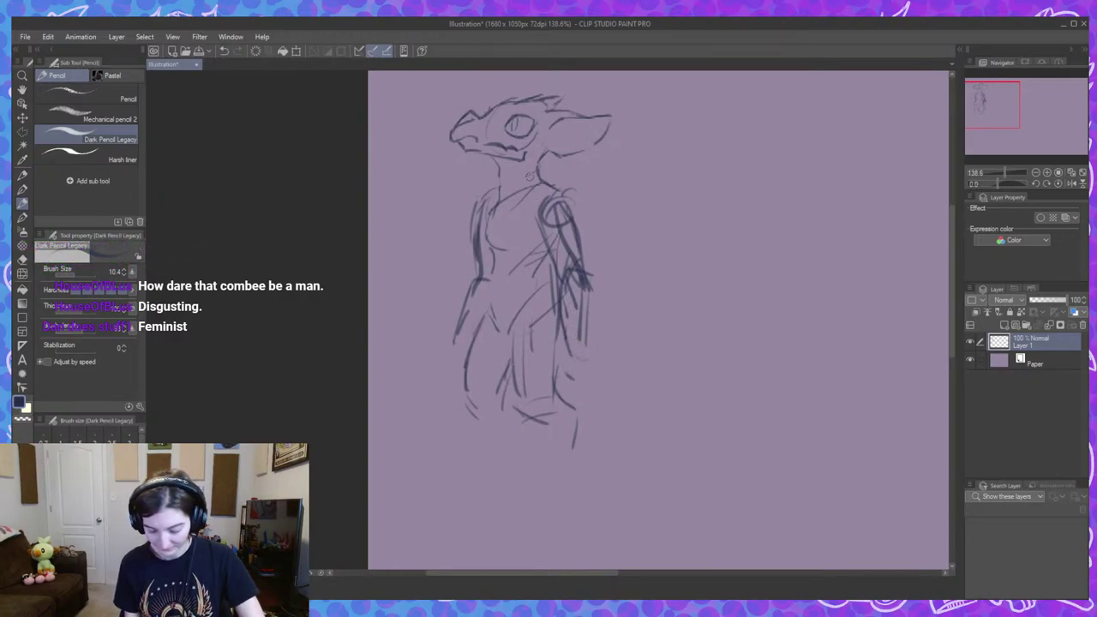
Draw a cloth collar around the neck, with a diagonal edge crossing the chest and a bulging contour over the far shoulder and arm.
mouse_move(528, 175)
left_mouse_down()
mouse_move(473, 185)
mouse_move(462, 280)
mouse_move(519, 241)
mouse_move(562, 182)
mouse_move(555, 168)
mouse_move(516, 185)
mouse_move(507, 160)
mouse_move(501, 171)
left_mouse_up()
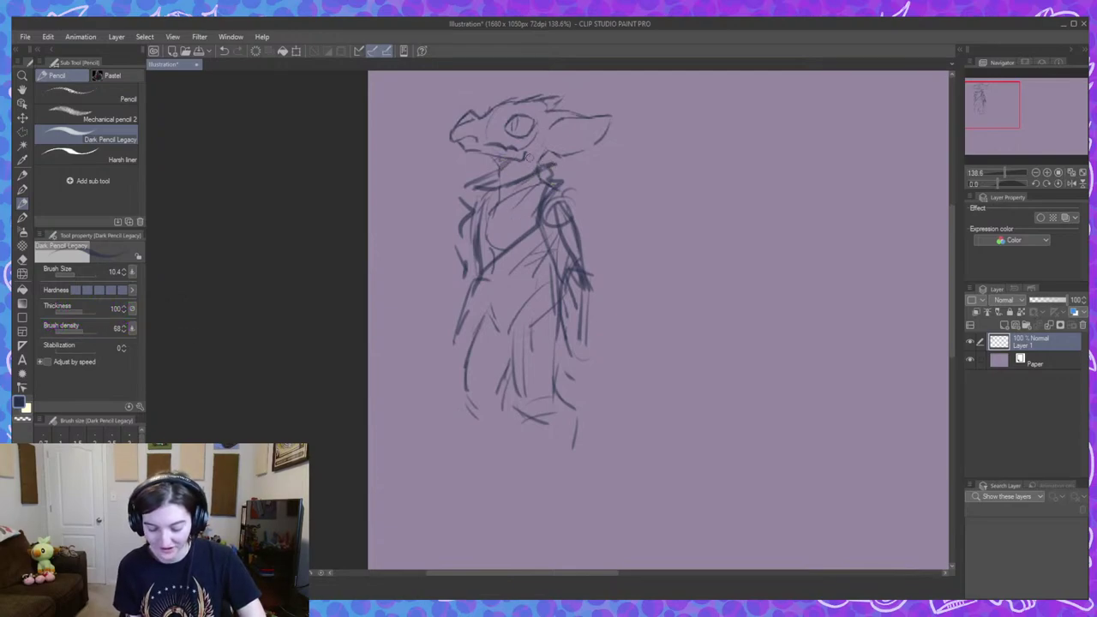
left_click_drag(582, 282, 578, 260)
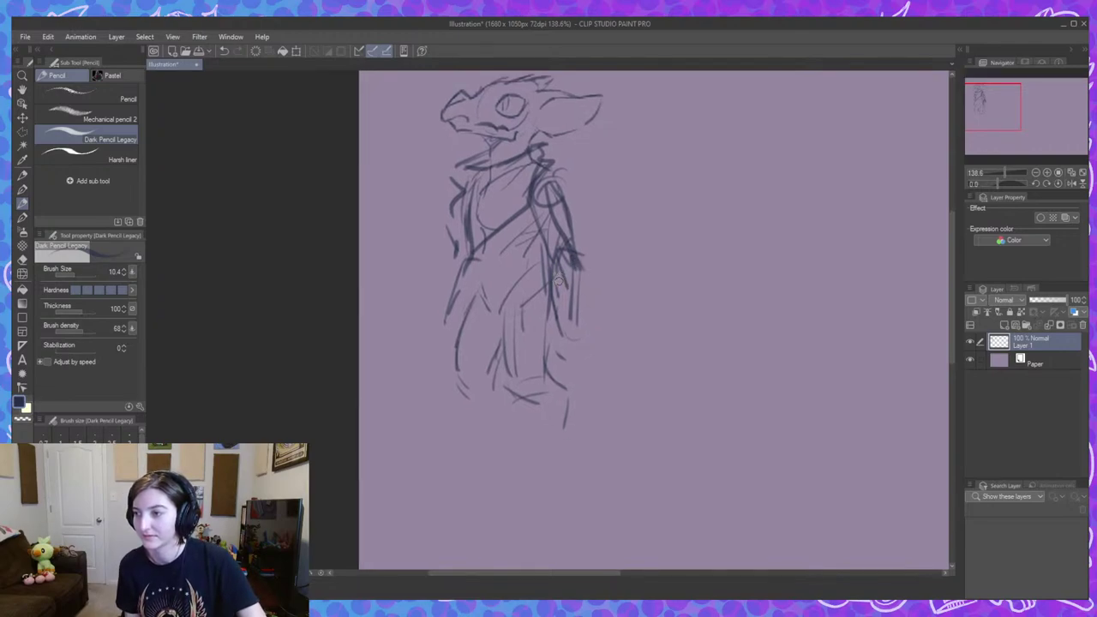
left_click_drag(588, 324, 597, 348)
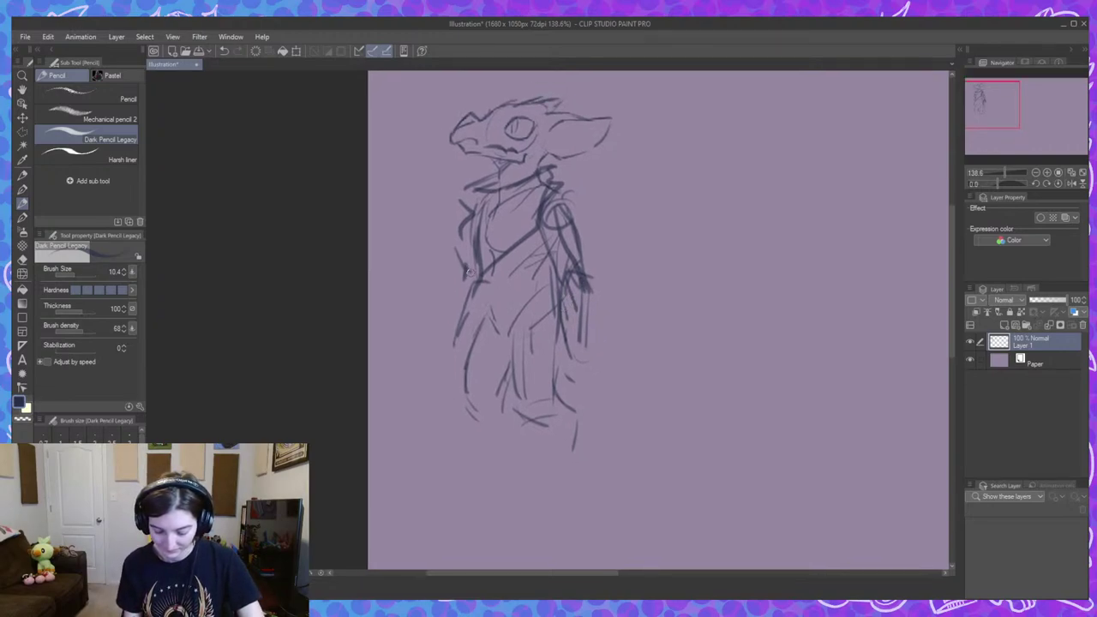
mouse_move(468, 267)
left_mouse_down()
mouse_move(473, 296)
mouse_move(455, 223)
mouse_move(472, 209)
mouse_move(459, 197)
mouse_move(482, 176)
left_mouse_up()
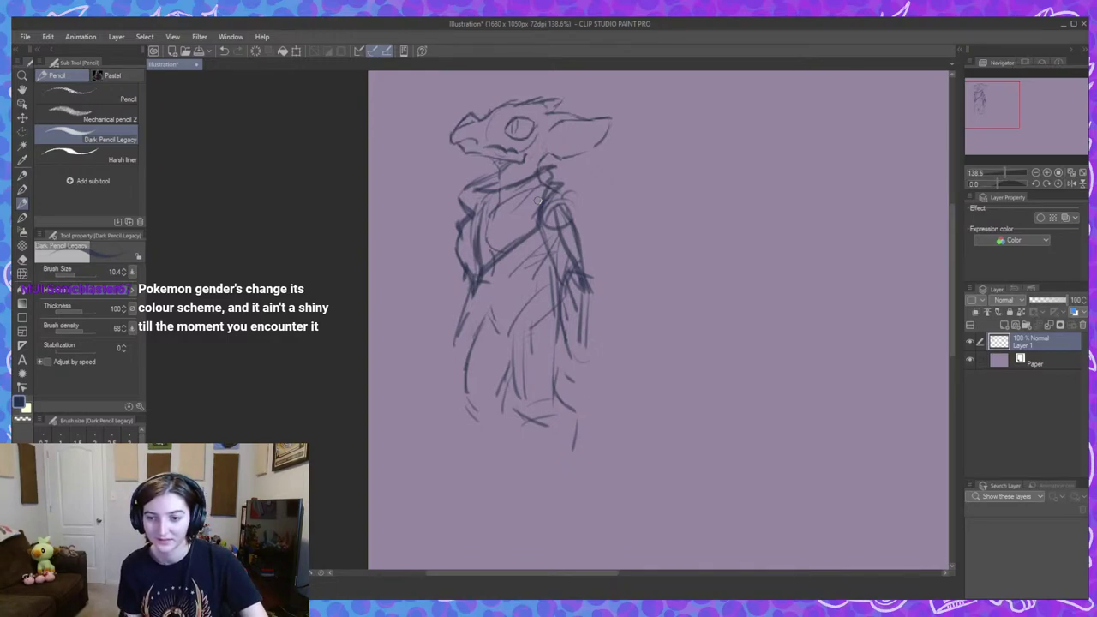
left_click_drag(537, 200, 526, 186)
scroll(542, 296, "up", 2)
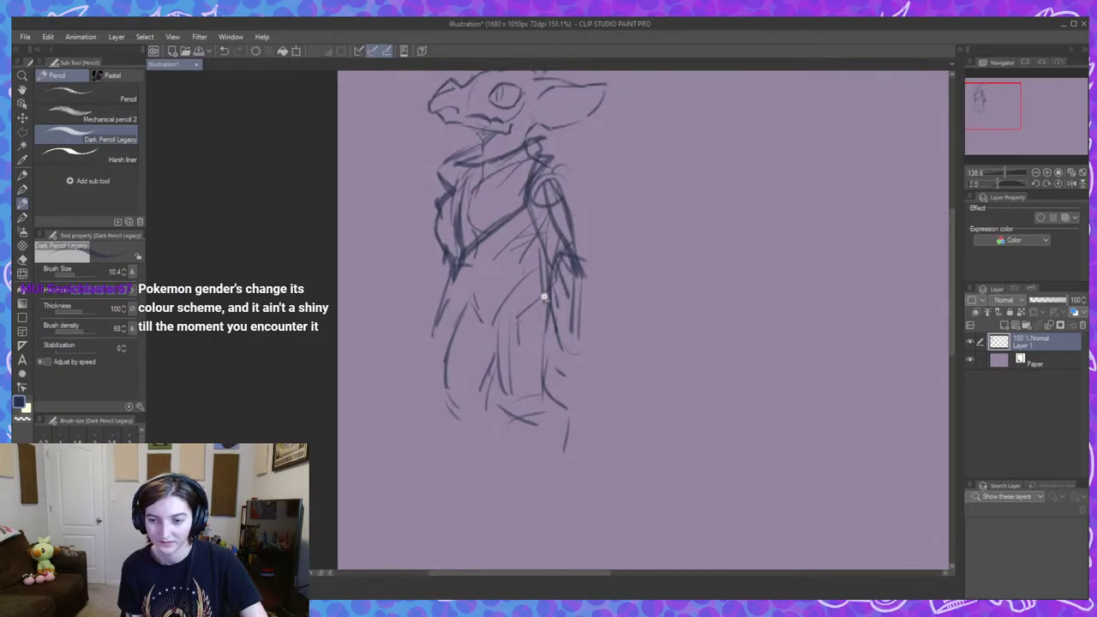
left_click_drag(545, 303, 546, 311)
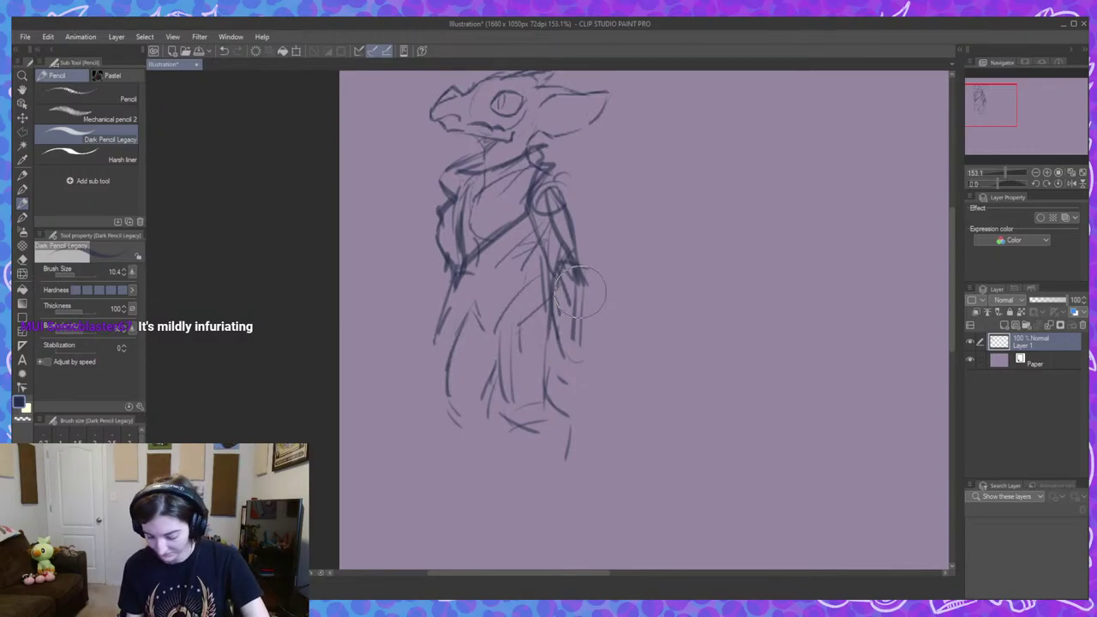
Erase the stray inner strokes at the near elbow, rework the elbow marks, and redefine the outline of the eye.
left_click_drag(572, 280, 561, 272)
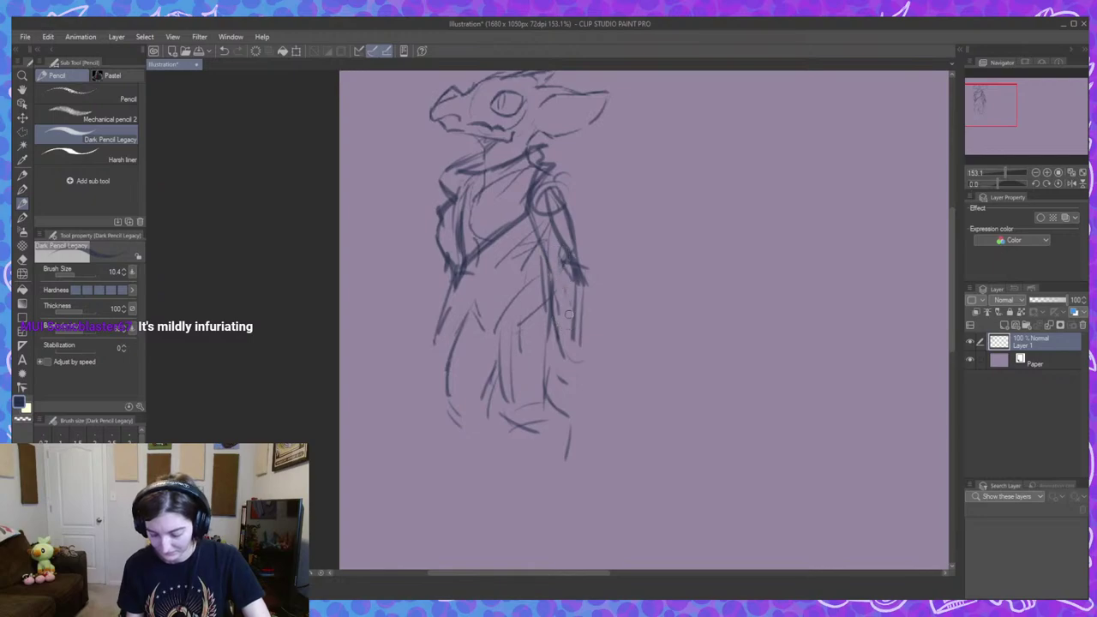
mouse_move(576, 272)
left_mouse_down()
mouse_move(564, 279)
mouse_move(595, 311)
mouse_move(593, 346)
left_mouse_up()
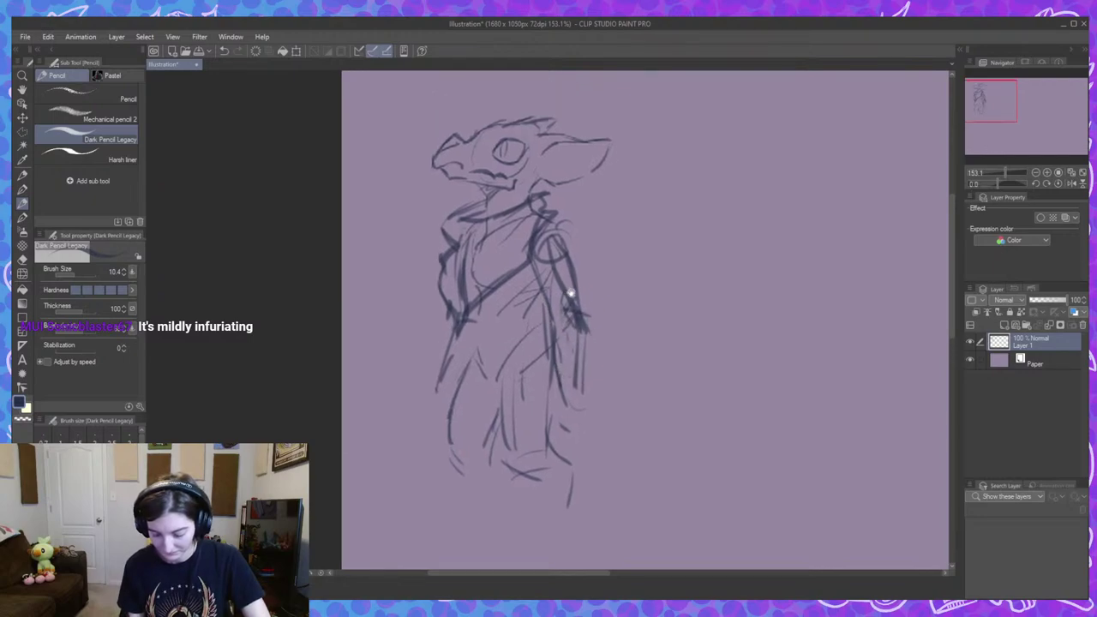
mouse_move(572, 292)
left_mouse_down()
mouse_move(586, 278)
mouse_move(568, 286)
left_mouse_up()
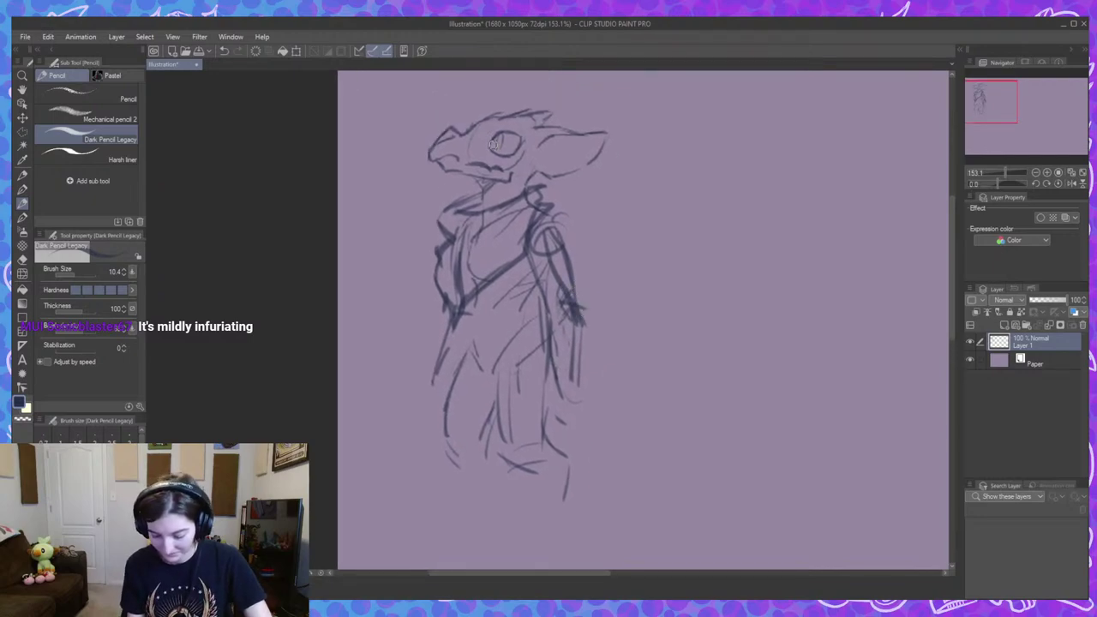
mouse_move(496, 136)
left_mouse_down()
mouse_move(497, 148)
mouse_move(521, 148)
left_mouse_up()
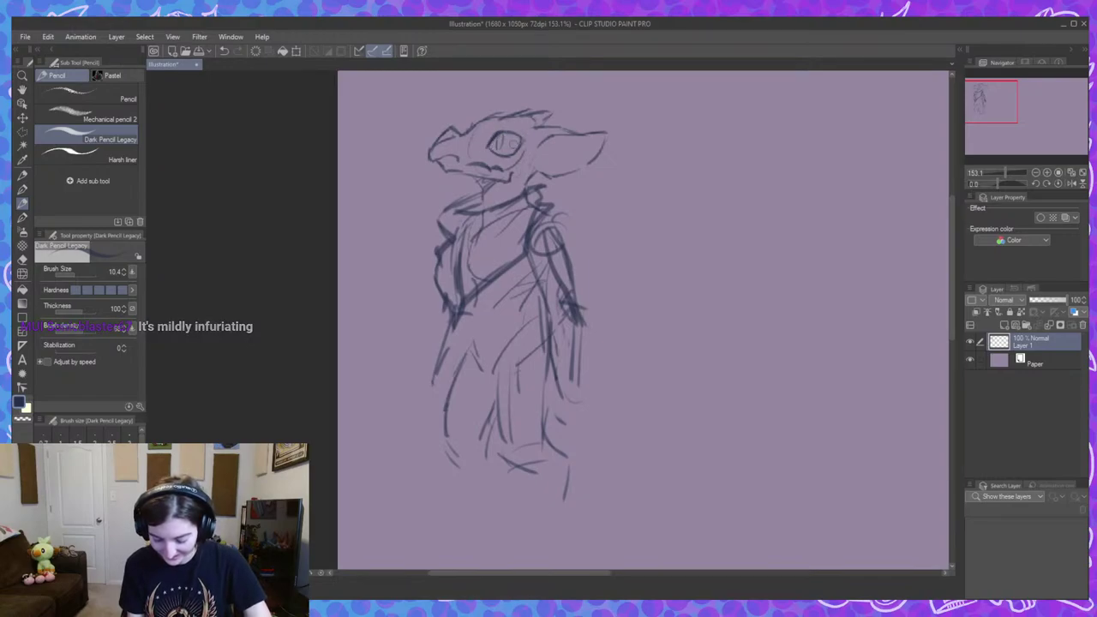
left_click_drag(586, 366, 588, 340)
Draw the back line of the far calf, the near shin and a flat foot base, and add small marks inside the ear.
left_click_drag(486, 439, 479, 489)
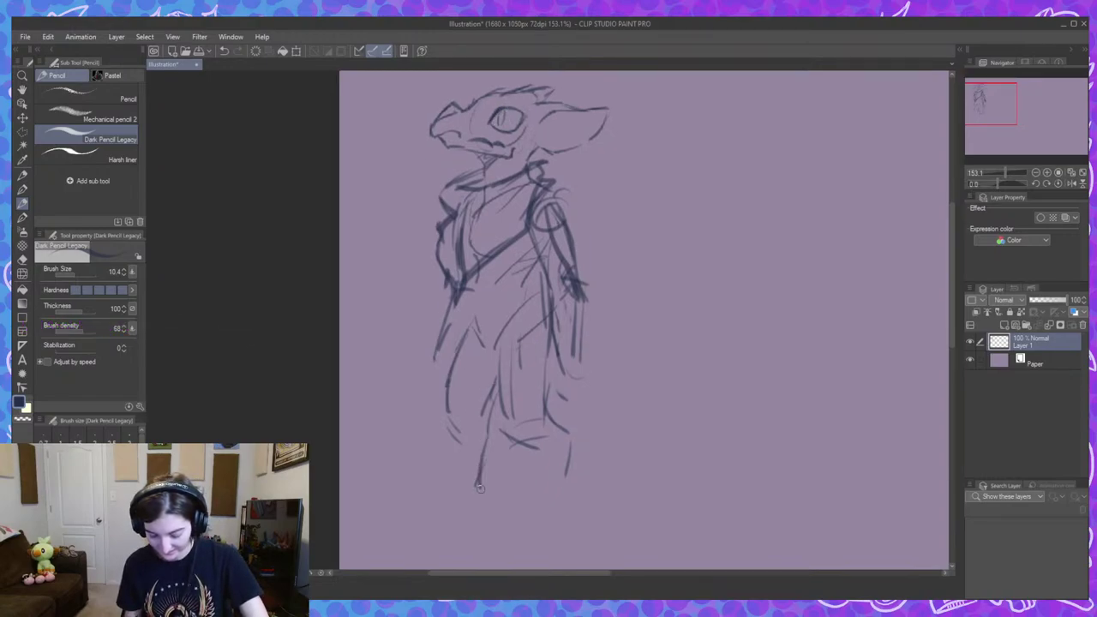
left_click_drag(455, 436, 445, 457)
left_click_drag(561, 144, 560, 178)
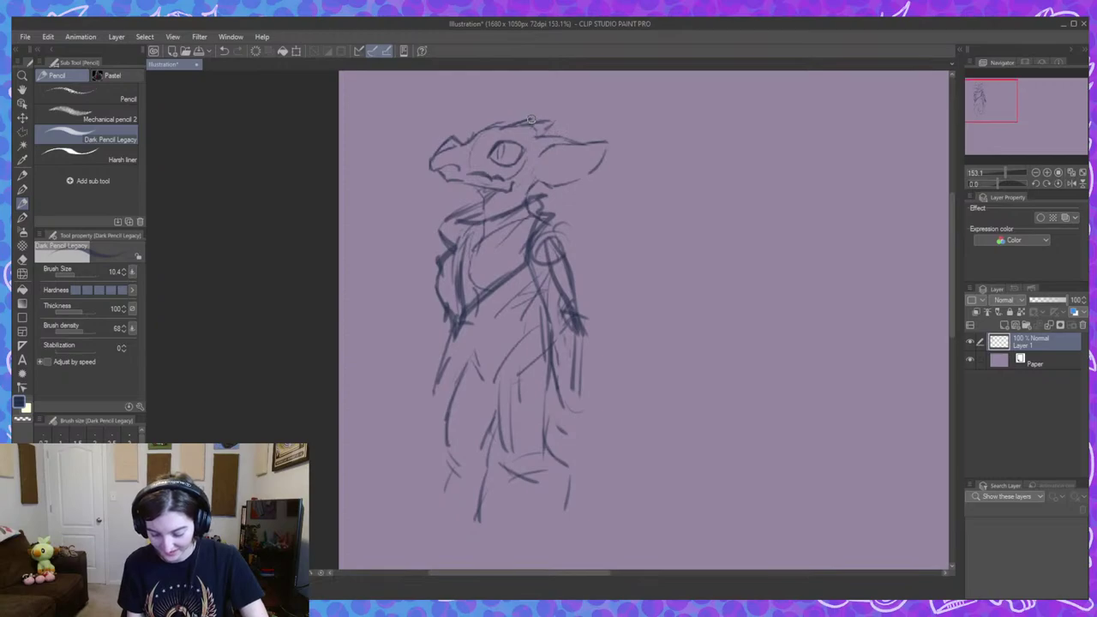
mouse_move(531, 122)
left_mouse_down()
mouse_move(557, 120)
mouse_move(558, 163)
mouse_move(583, 133)
left_mouse_up()
mouse_move(546, 430)
left_mouse_down()
mouse_move(531, 489)
mouse_move(549, 492)
left_mouse_up()
left_click_drag(531, 488, 573, 485)
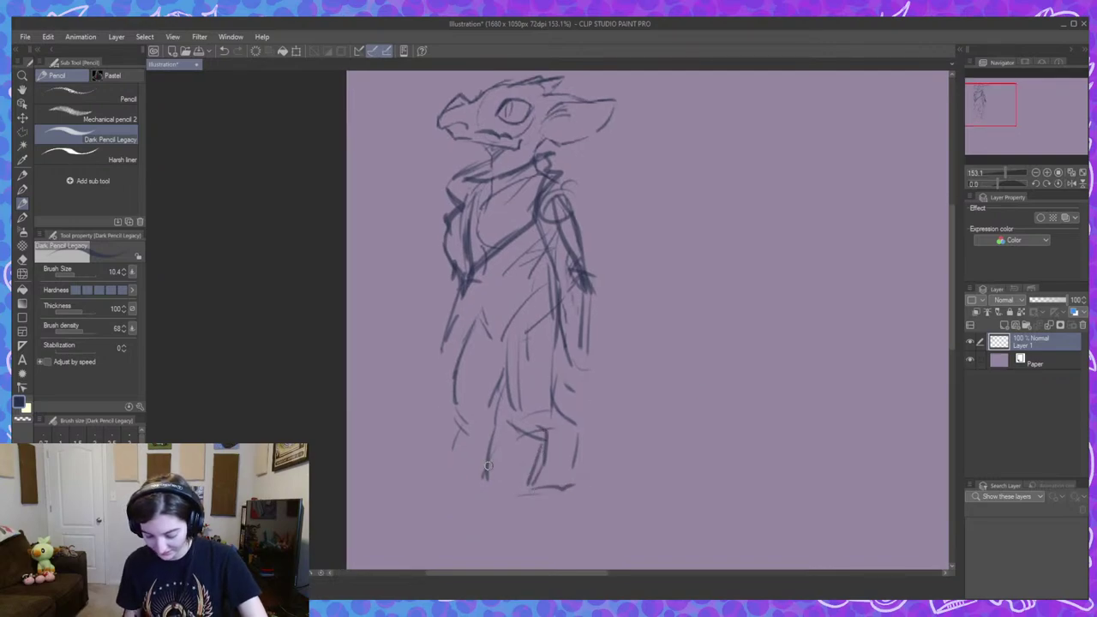
Darken the far leg's contour from thigh to calf and block in the far foot with short crossing strokes.
mouse_move(467, 343)
left_mouse_down()
mouse_move(449, 375)
mouse_move(470, 334)
mouse_move(464, 417)
mouse_move(452, 398)
mouse_move(467, 435)
left_mouse_up()
mouse_move(504, 399)
left_mouse_down()
mouse_move(501, 447)
mouse_move(485, 476)
left_mouse_up()
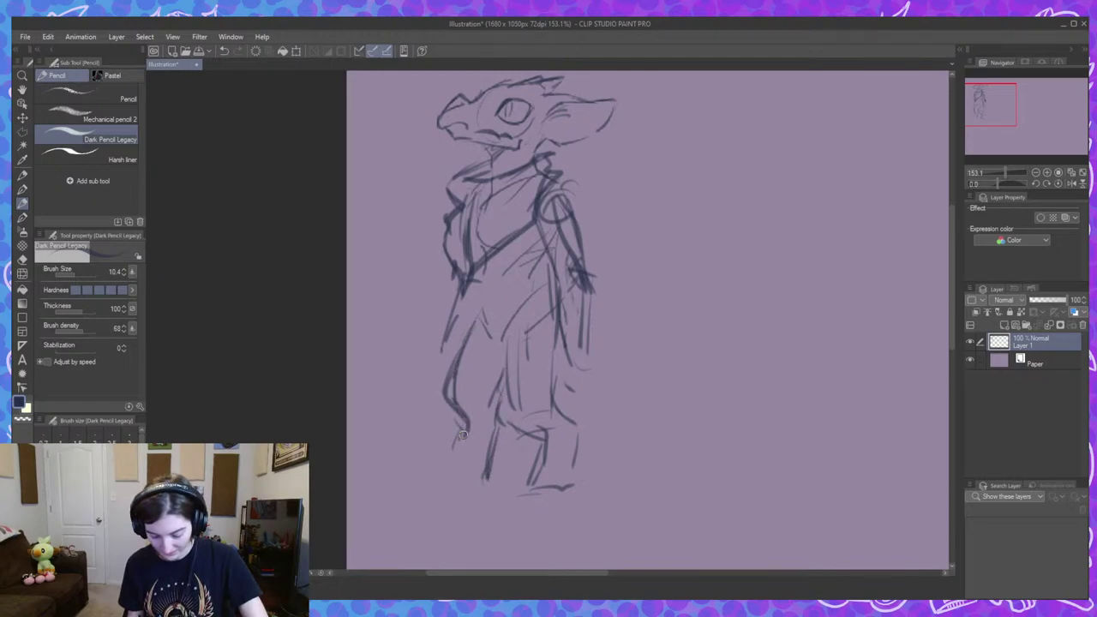
mouse_move(464, 434)
left_mouse_down()
mouse_move(431, 489)
mouse_move(455, 476)
left_mouse_up()
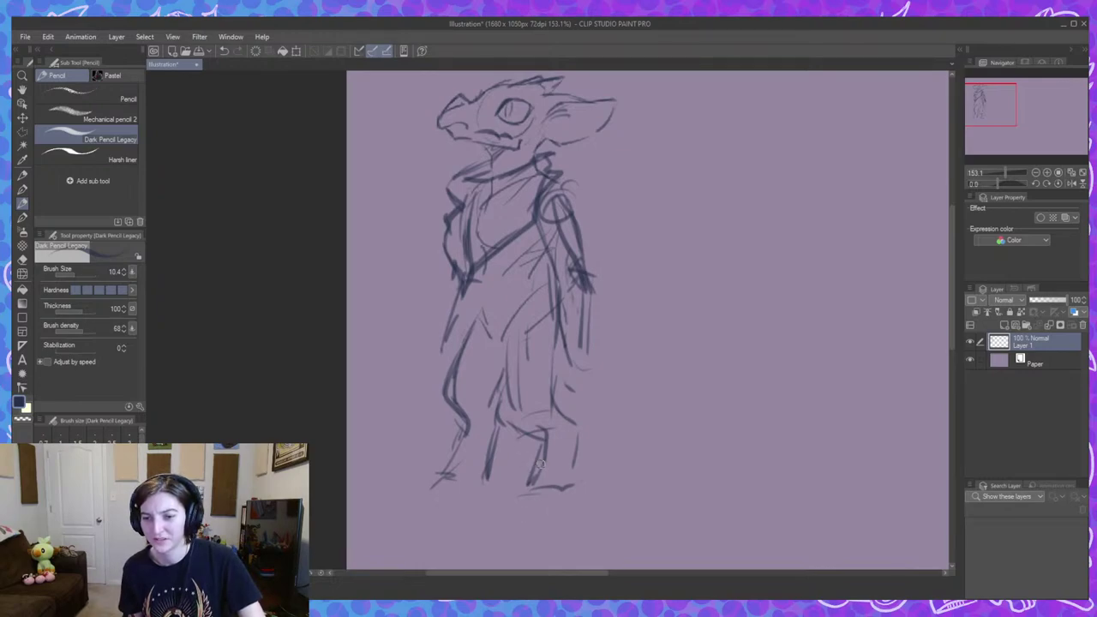
mouse_move(453, 468)
left_mouse_down()
mouse_move(438, 471)
mouse_move(449, 469)
left_mouse_up()
Sketch a closed hand at the end of the near forearm and strengthen the wrist end of the far forearm.
left_click_drag(647, 348, 650, 377)
mouse_move(580, 369)
left_mouse_down()
mouse_move(570, 385)
mouse_move(591, 415)
mouse_move(591, 390)
mouse_move(605, 413)
mouse_move(610, 392)
mouse_move(600, 425)
mouse_move(610, 384)
left_mouse_up()
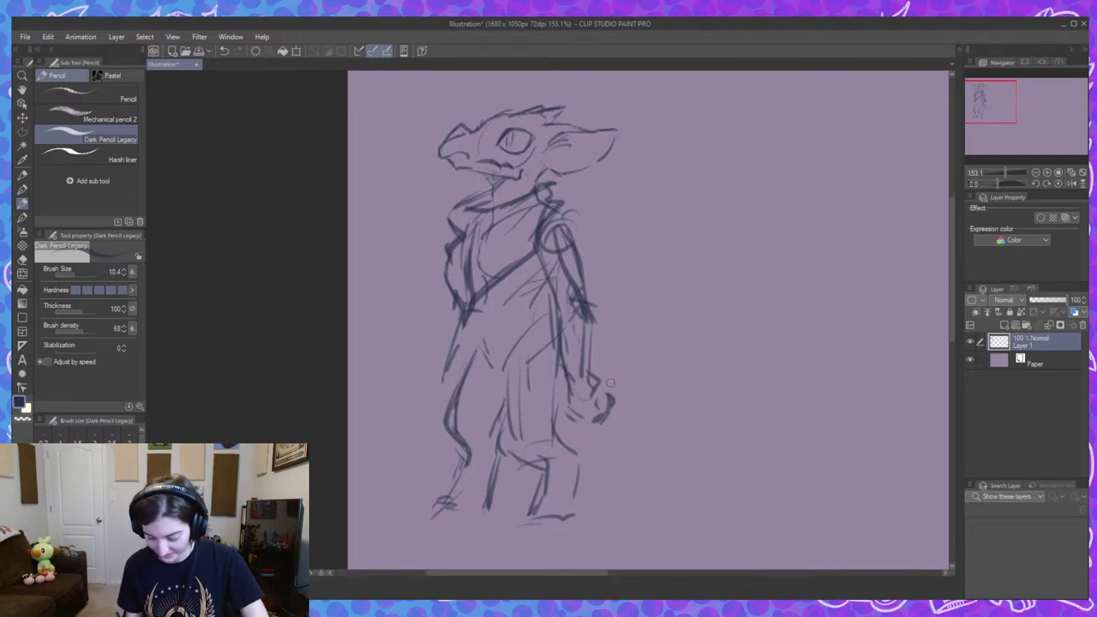
left_click_drag(442, 366, 442, 388)
left_click_drag(610, 189, 614, 214)
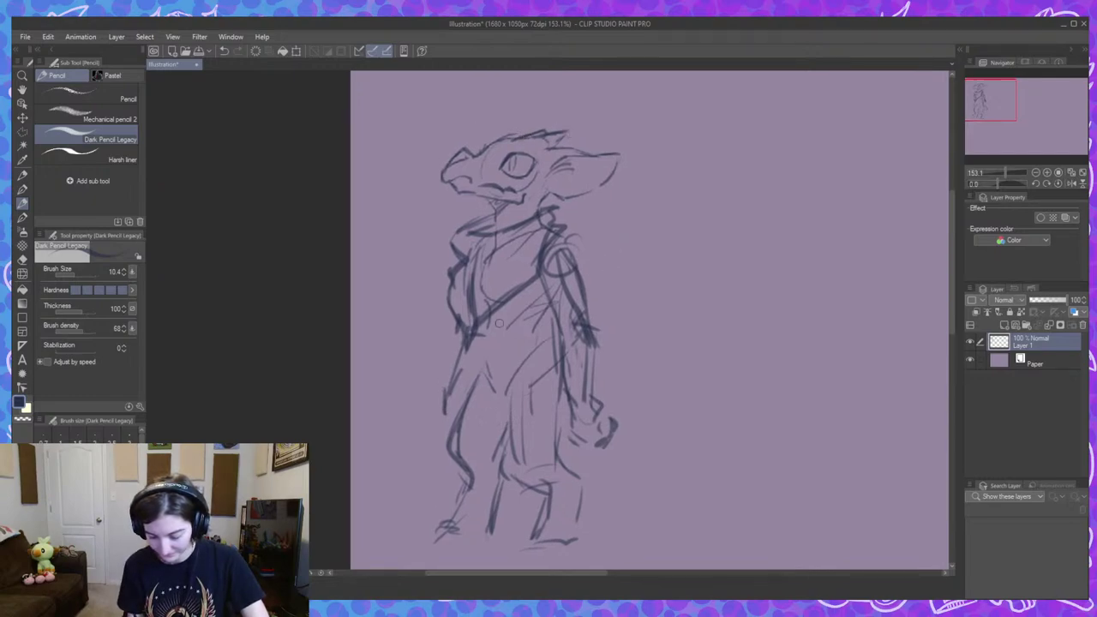
Draw the belly contour below the chest cloth and wrap a curved sash around the waist.
left_click_drag(483, 313, 481, 368)
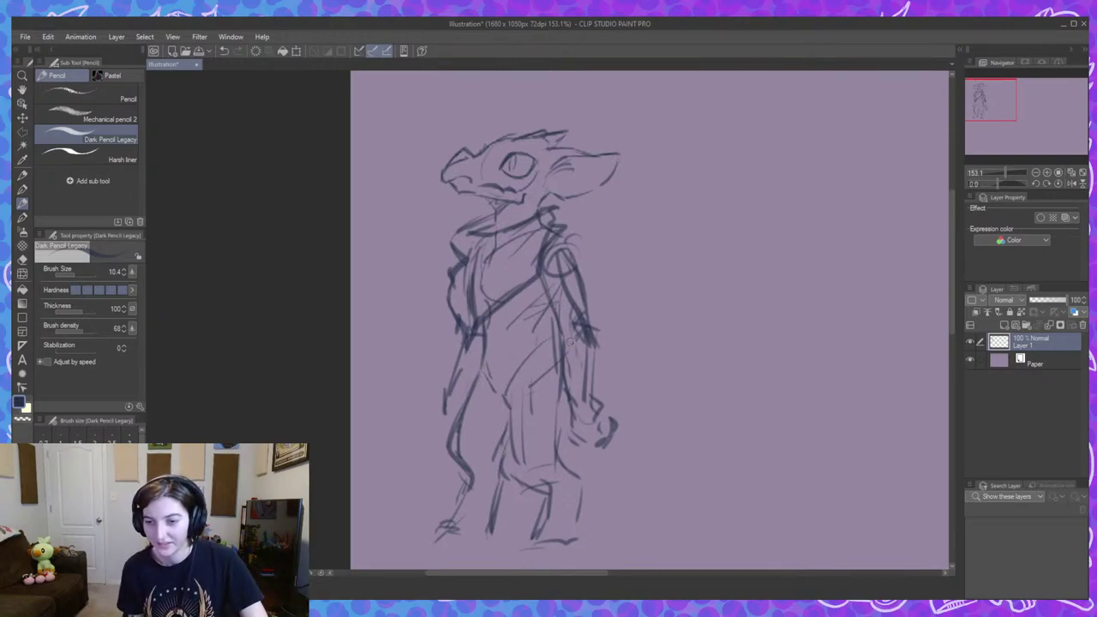
mouse_move(478, 363)
left_mouse_down()
mouse_move(522, 361)
mouse_move(554, 343)
mouse_move(504, 375)
mouse_move(470, 363)
left_mouse_up()
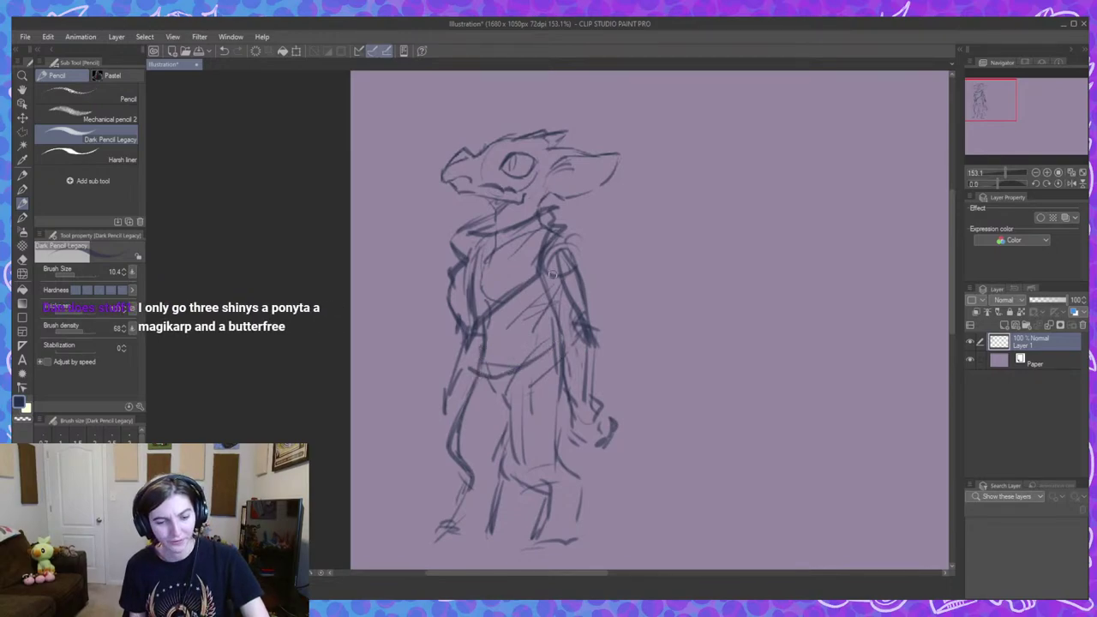
mouse_move(479, 347)
left_mouse_down()
mouse_move(523, 336)
mouse_move(488, 346)
mouse_move(557, 329)
mouse_move(509, 347)
left_mouse_up()
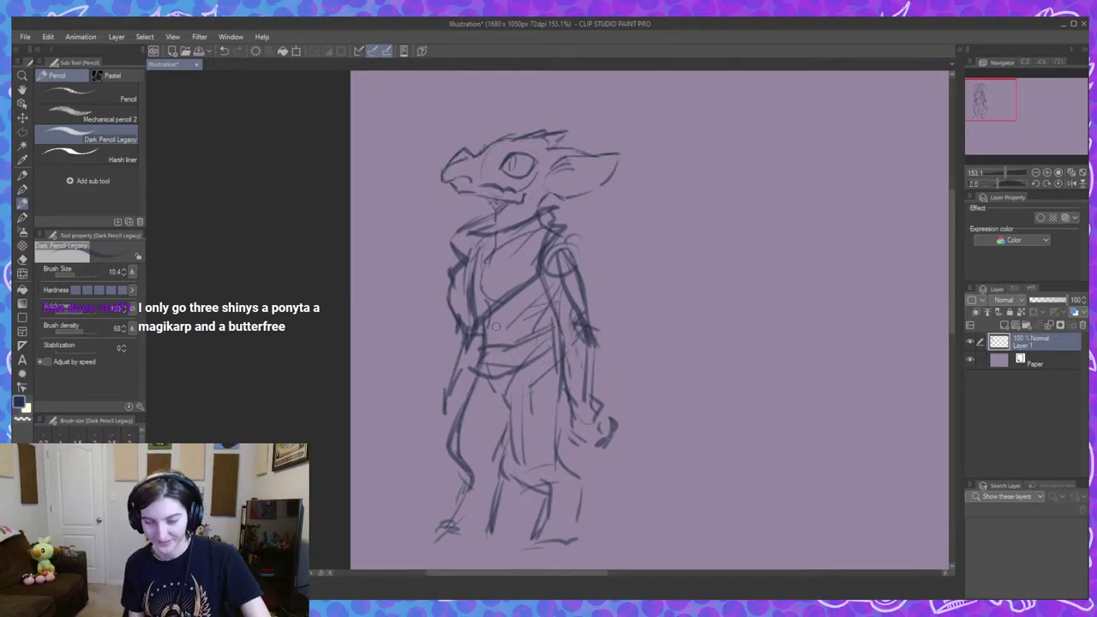
left_click_drag(568, 308, 584, 276)
left_click_drag(583, 342, 574, 326)
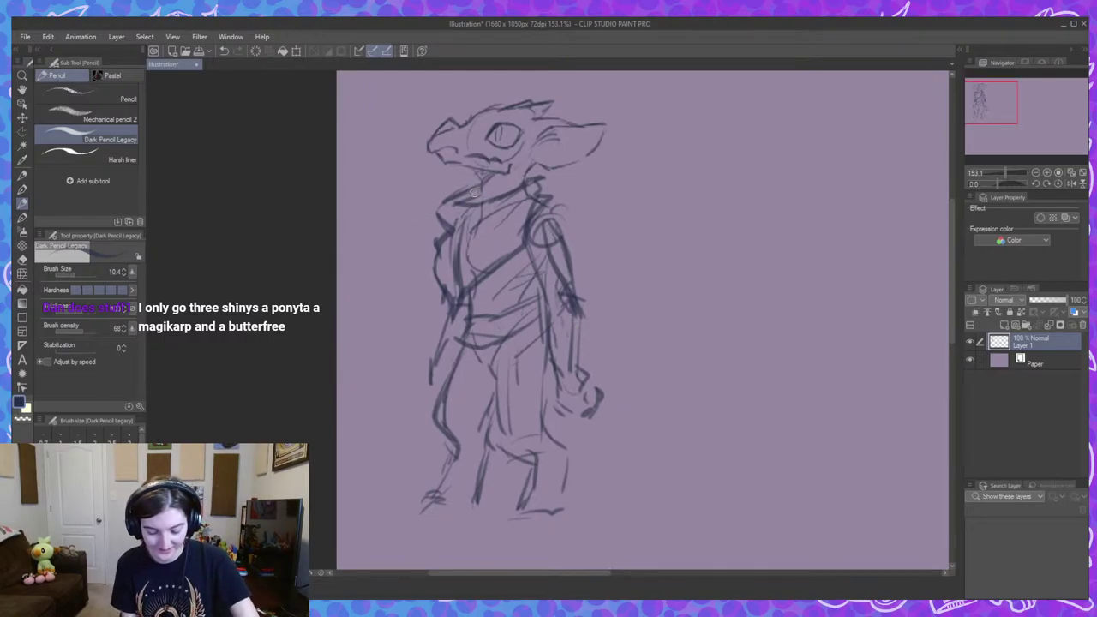
scroll(583, 314, "down", 1)
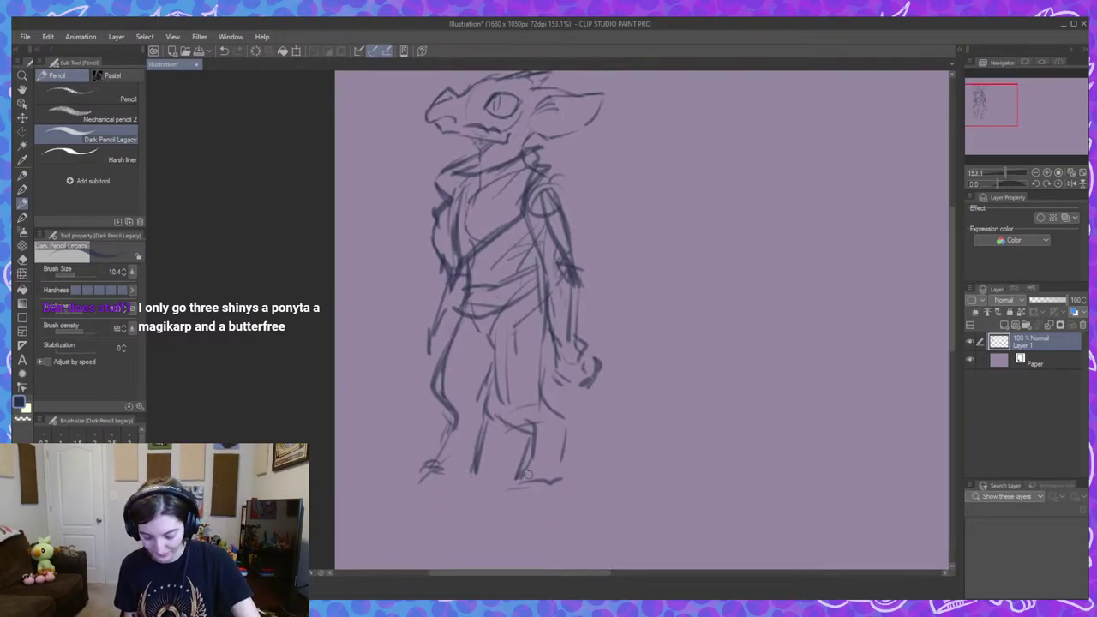
Close the near calf down to the foot and sketch clawed toes on both feet.
left_click_drag(532, 459, 516, 477)
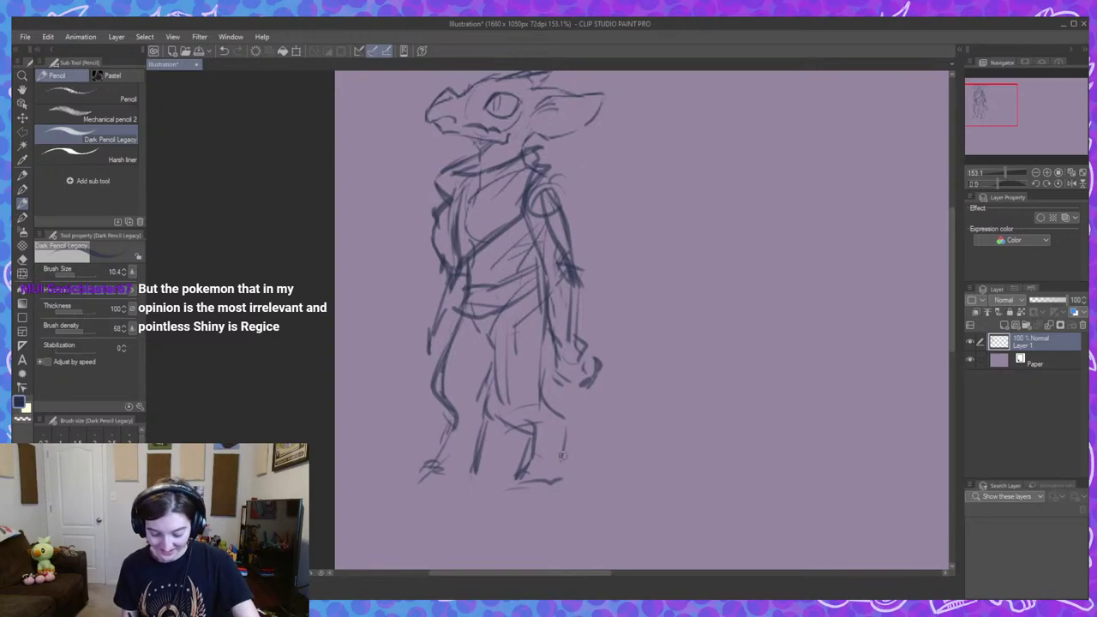
left_click_drag(563, 455, 563, 481)
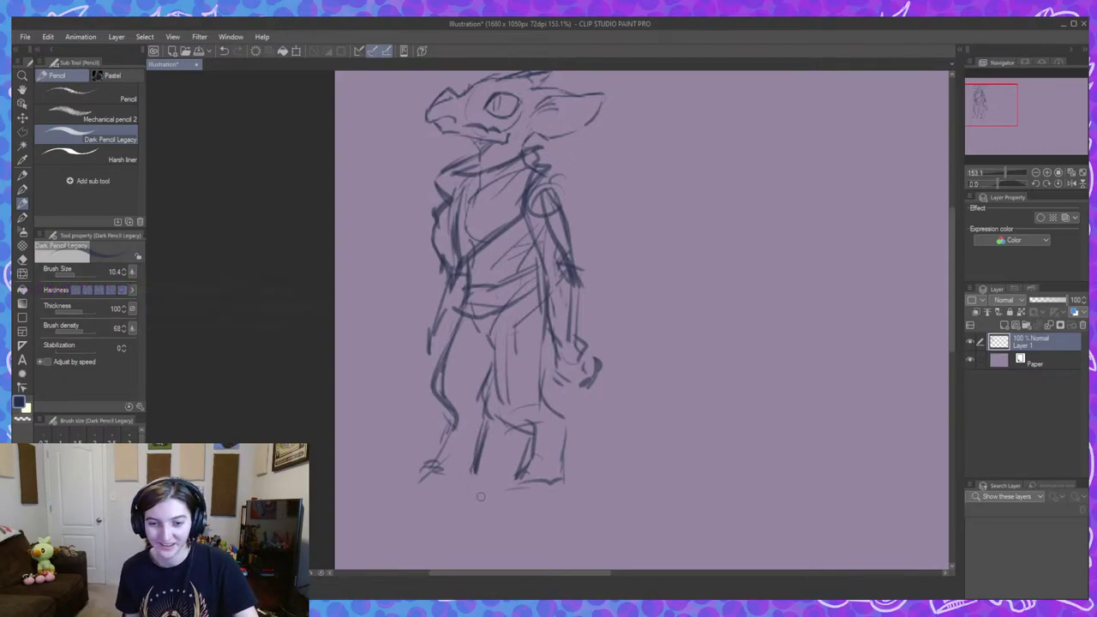
mouse_move(437, 458)
left_mouse_down()
mouse_move(407, 478)
mouse_move(457, 454)
mouse_move(434, 480)
mouse_move(468, 453)
mouse_move(459, 482)
mouse_move(480, 447)
mouse_move(512, 474)
mouse_move(509, 486)
mouse_move(526, 492)
mouse_move(552, 468)
mouse_move(556, 484)
left_mouse_up()
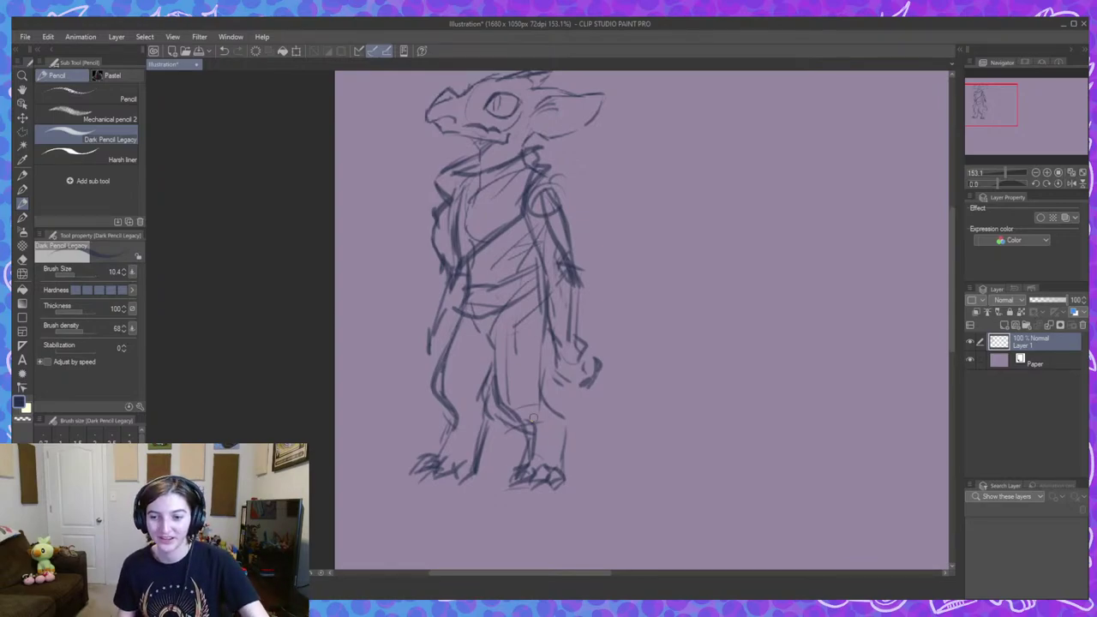
Add a pointed cloth flap behind the near shoulder with a light line below it, and reinforce the far forearm.
left_click_drag(726, 325, 741, 340)
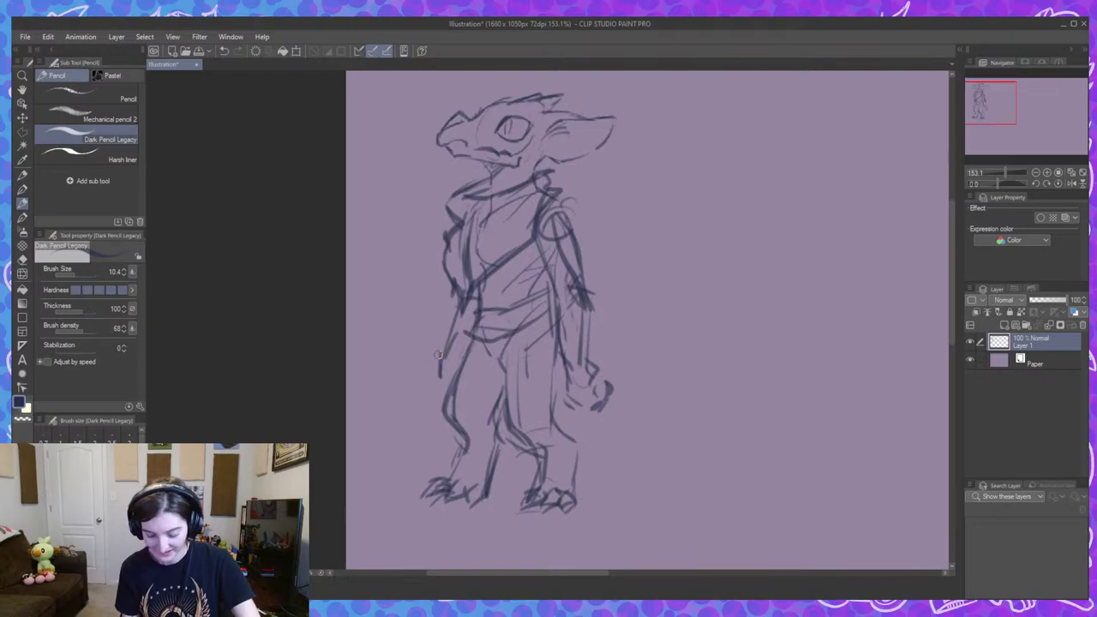
left_click_drag(442, 351, 439, 370)
mouse_move(562, 193)
left_mouse_down()
mouse_move(587, 176)
mouse_move(558, 182)
mouse_move(613, 198)
mouse_move(565, 202)
mouse_move(562, 190)
left_mouse_up()
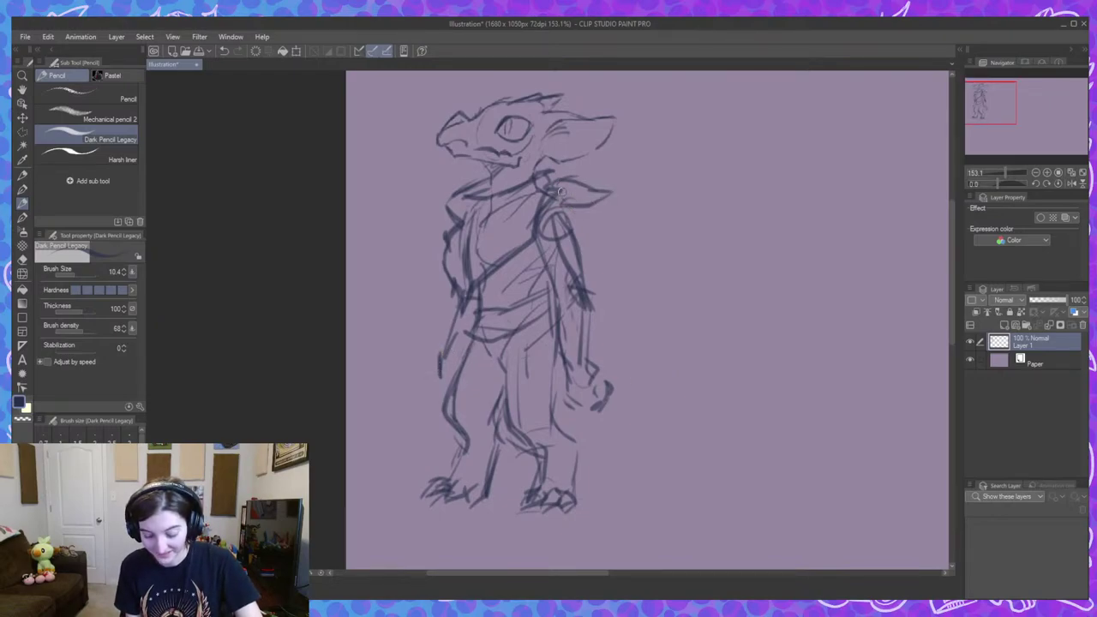
left_click_drag(575, 305, 570, 314)
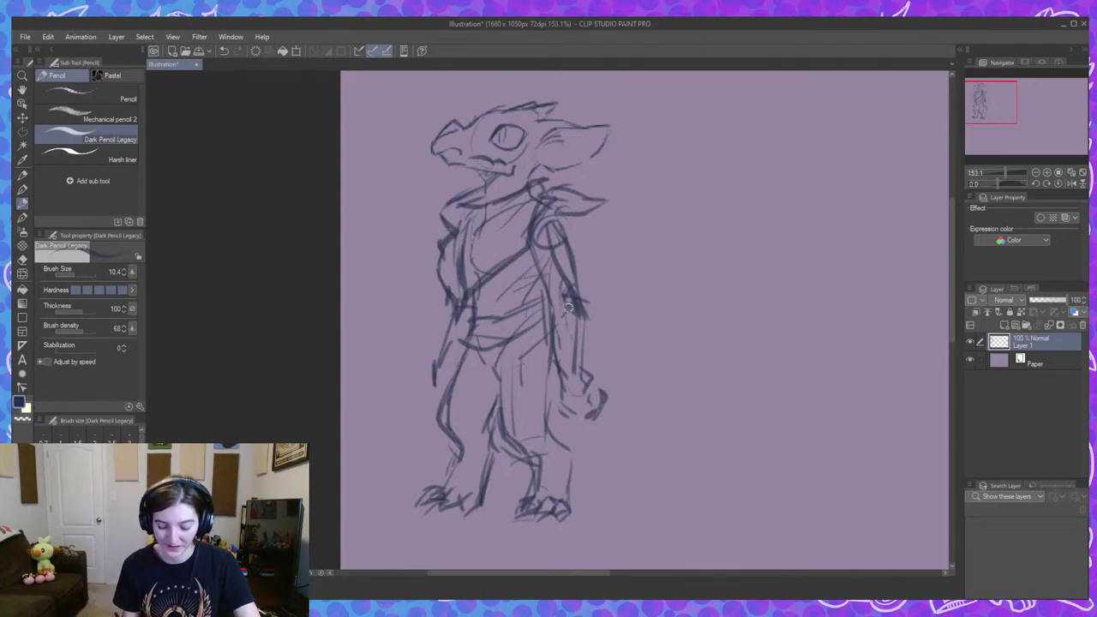
left_click_drag(566, 213, 583, 227)
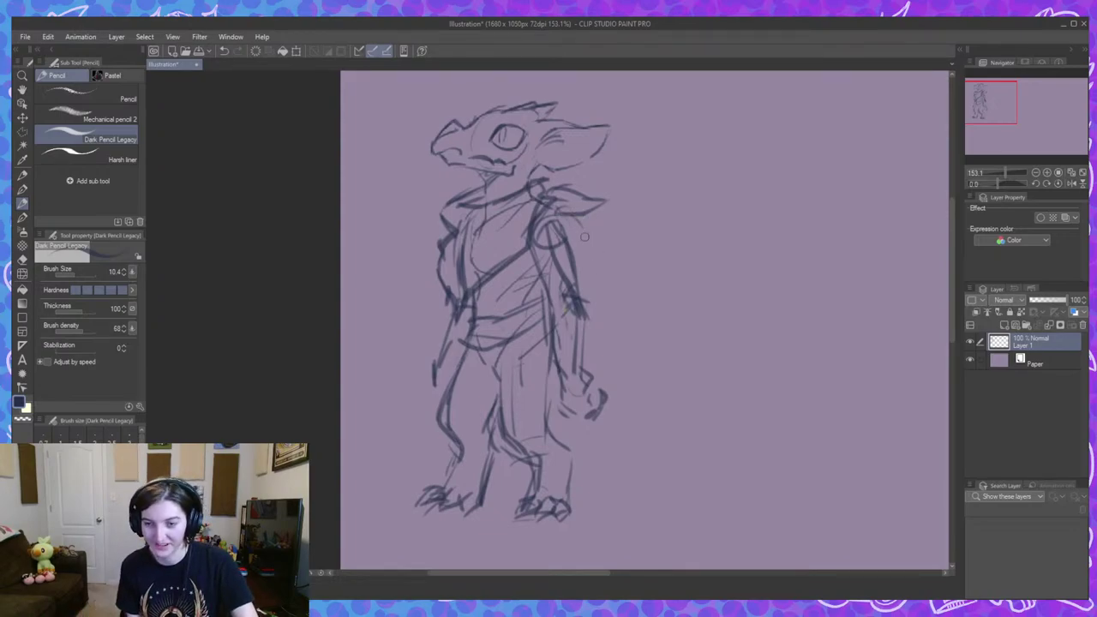
left_click_drag(643, 261, 629, 258)
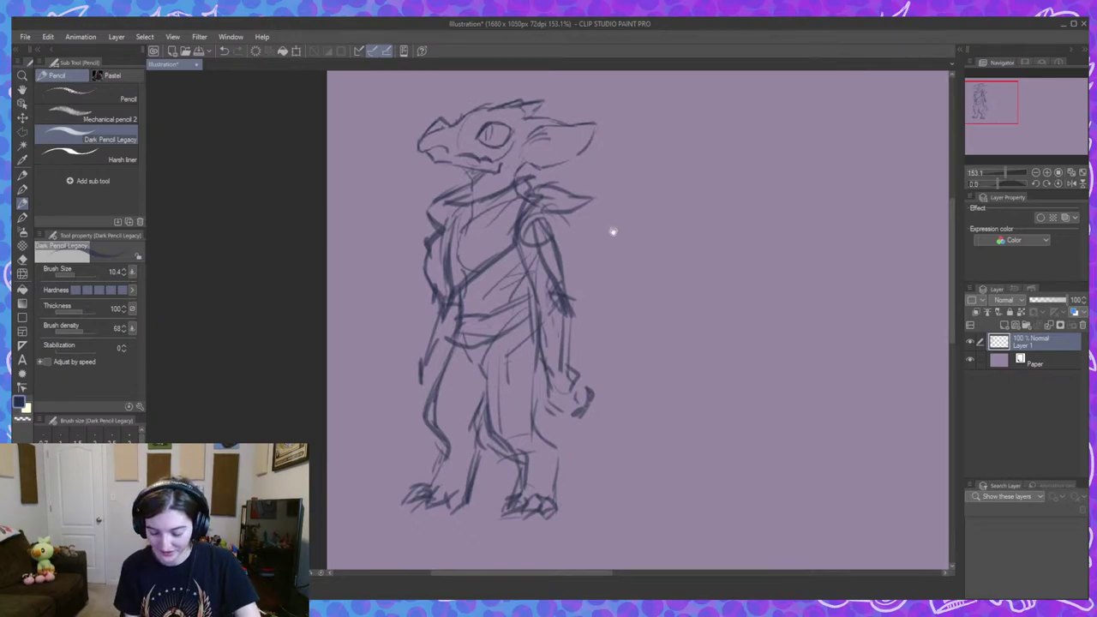
Add a row of short spikes along the back of the head above the ear.
scroll(612, 233, "up", 1)
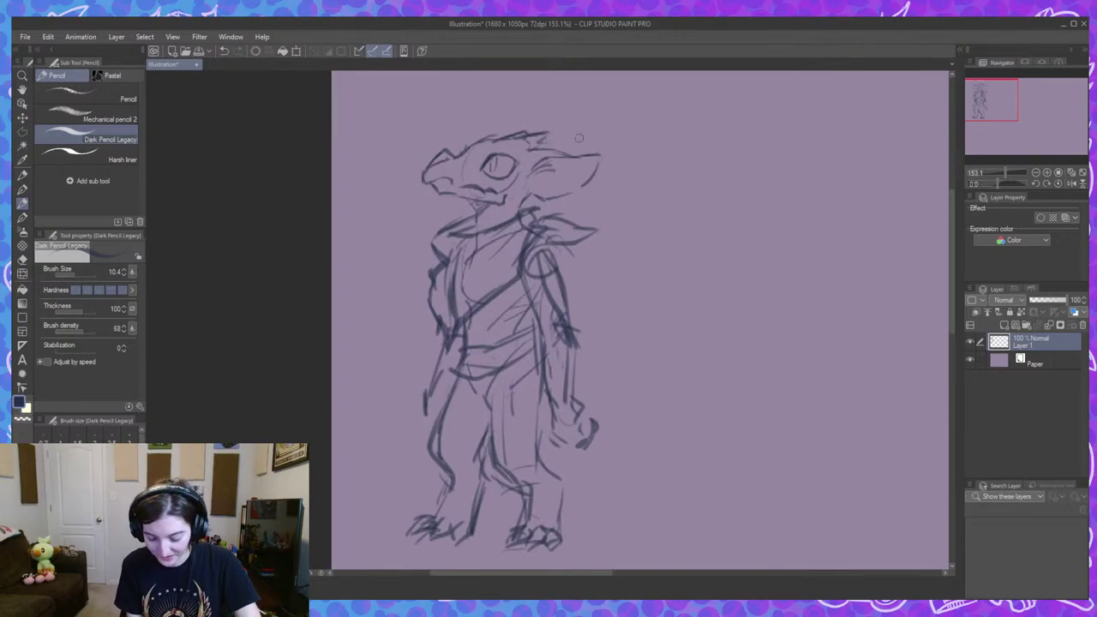
mouse_move(542, 142)
left_mouse_down()
mouse_move(564, 137)
mouse_move(555, 149)
left_mouse_up()
left_click_drag(656, 338, 653, 327)
scroll(654, 327, "down", 1)
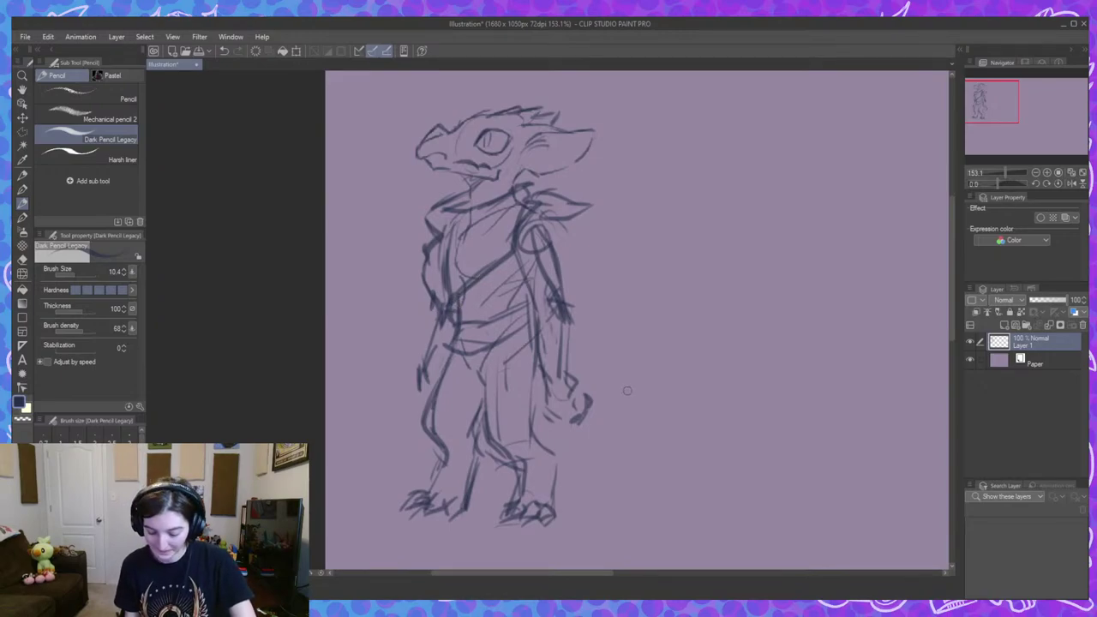
Erase the near forearm and hand and redraw them hanging straight down beside the hip, with a loosely curled hand.
mouse_move(562, 343)
left_mouse_down()
mouse_move(538, 331)
mouse_move(551, 389)
mouse_move(551, 351)
mouse_move(562, 313)
left_mouse_up()
mouse_move(539, 268)
left_mouse_down()
mouse_move(546, 299)
mouse_move(547, 286)
mouse_move(535, 309)
mouse_move(550, 321)
mouse_move(557, 271)
mouse_move(561, 330)
mouse_move(534, 343)
mouse_move(528, 385)
left_mouse_up()
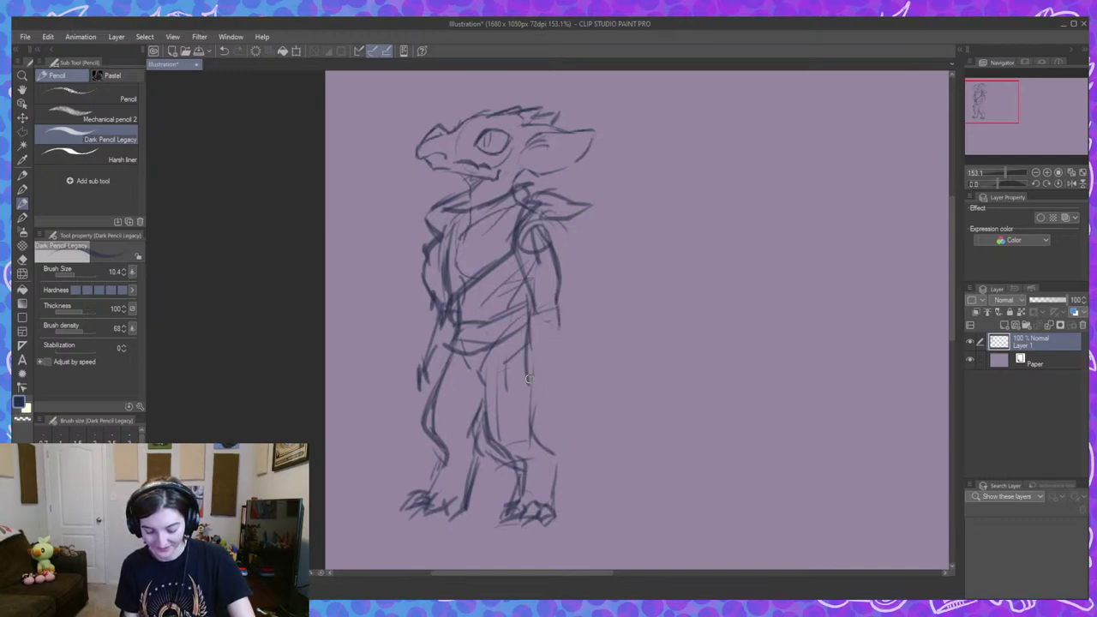
left_click_drag(563, 319, 540, 387)
mouse_move(533, 350)
left_mouse_down()
mouse_move(523, 399)
mouse_move(538, 428)
left_mouse_up()
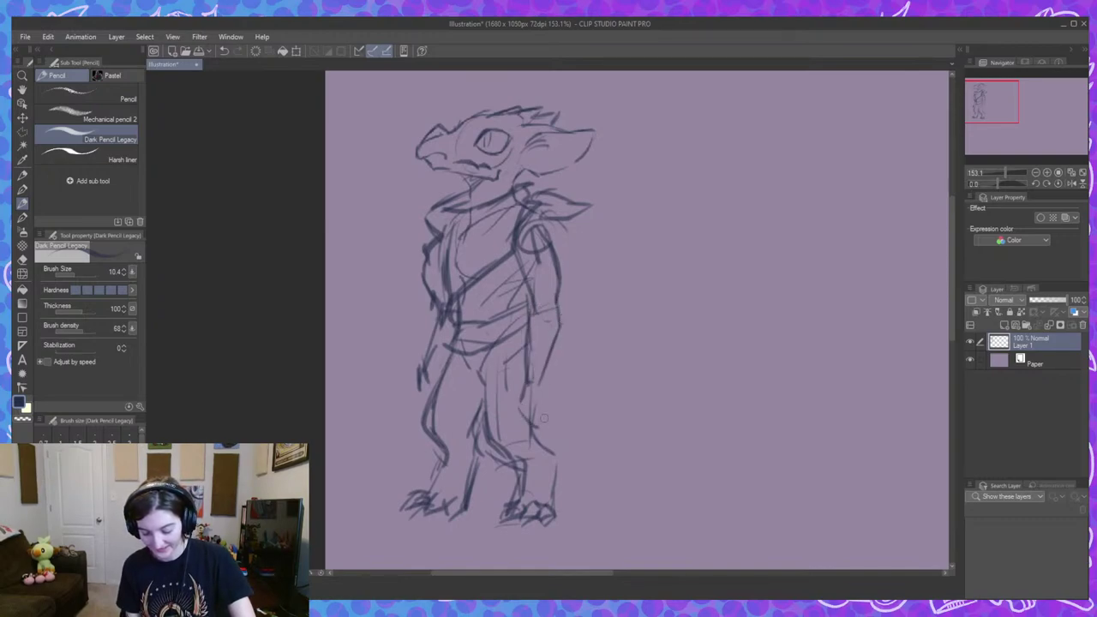
mouse_move(546, 372)
left_mouse_down()
mouse_move(542, 402)
mouse_move(554, 396)
mouse_move(554, 406)
left_mouse_up()
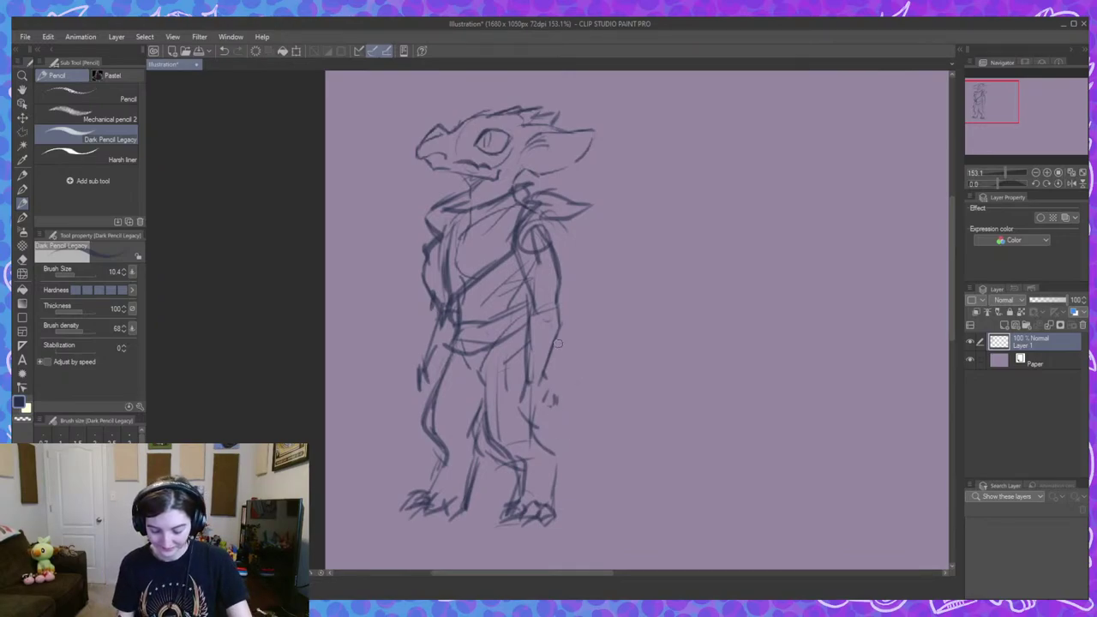
mouse_move(520, 359)
left_mouse_down()
mouse_move(550, 417)
mouse_move(546, 374)
mouse_move(548, 397)
mouse_move(554, 384)
mouse_move(568, 413)
mouse_move(525, 396)
mouse_move(536, 423)
mouse_move(561, 413)
left_mouse_up()
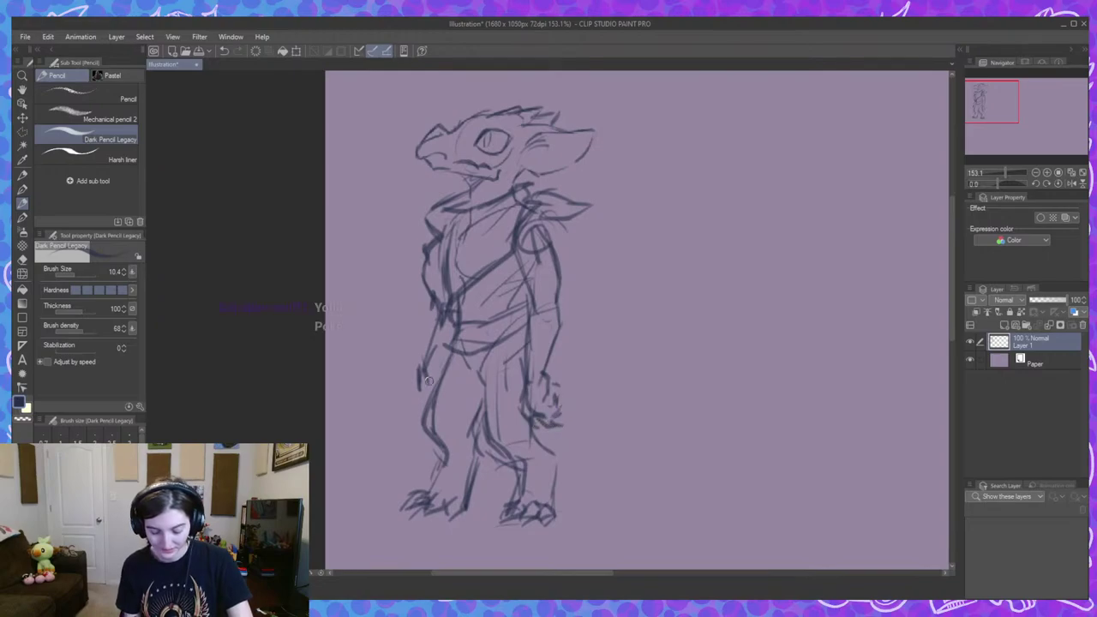
Refine the far hand beside the thigh and gather both trouser legs into rounded cuffs above the ankles.
left_click_drag(666, 380, 674, 400)
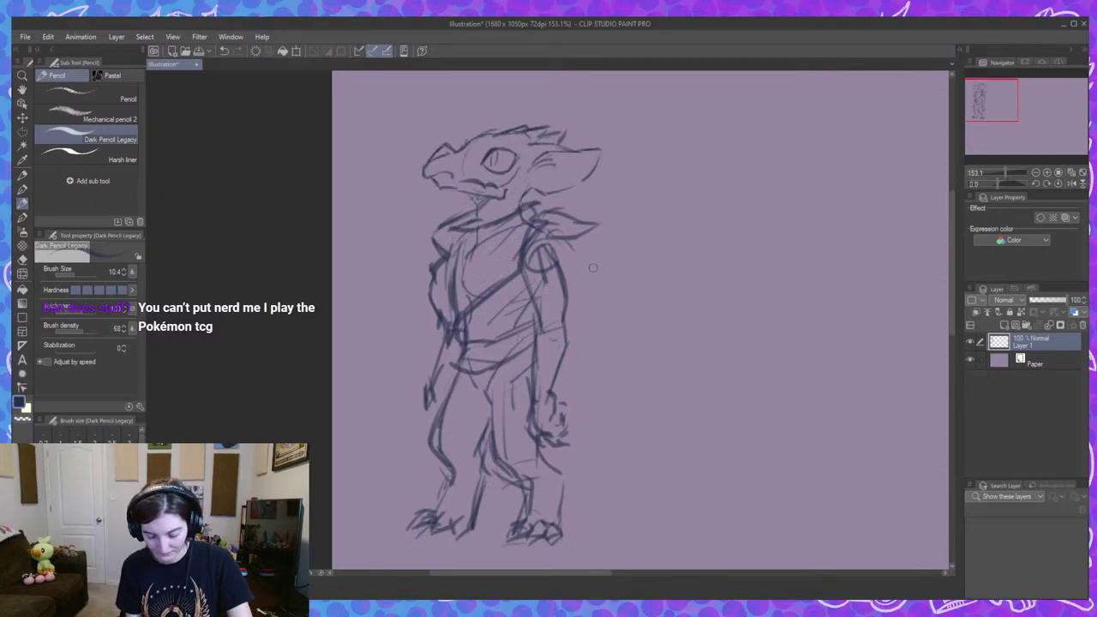
left_click_drag(534, 365, 567, 357)
left_click_drag(533, 400, 550, 400)
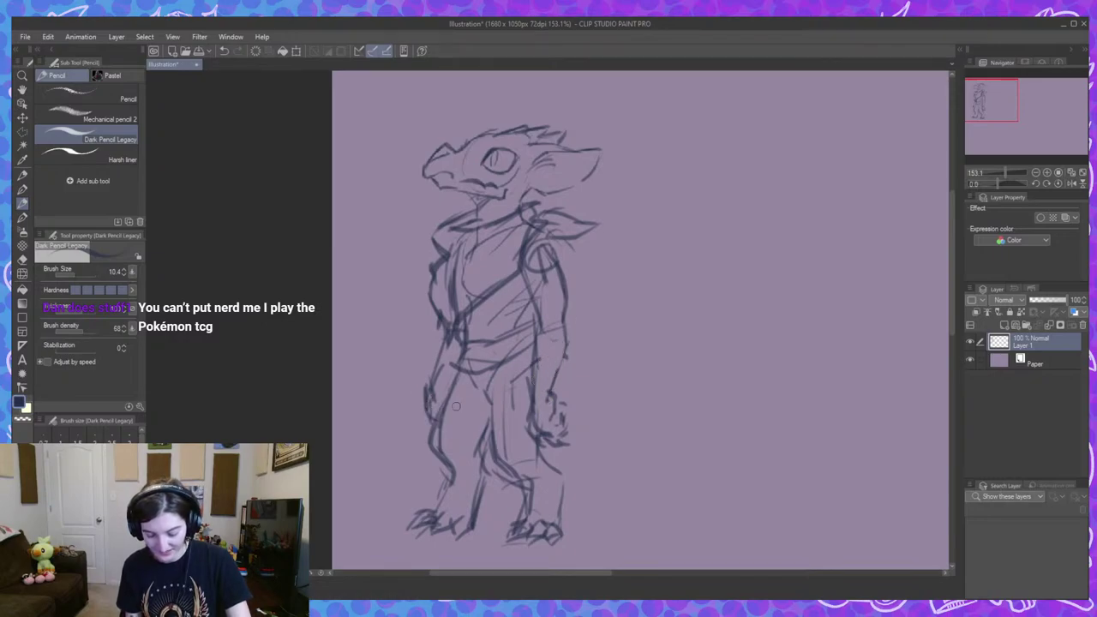
left_click_drag(619, 419, 629, 390)
mouse_move(451, 432)
left_mouse_down()
mouse_move(488, 436)
mouse_move(457, 449)
left_mouse_up()
mouse_move(559, 435)
left_mouse_down()
mouse_move(530, 449)
mouse_move(560, 443)
mouse_move(538, 453)
left_mouse_up()
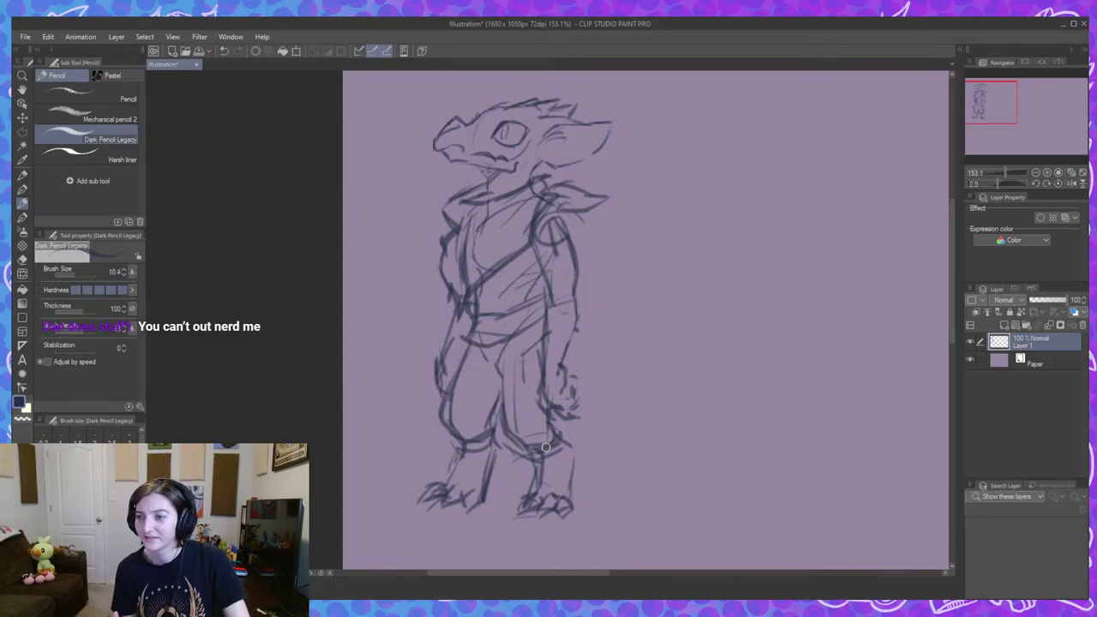
Sketch a long cape falling diagonally behind the near shoulder to a sharp point, with a jagged lower edge.
left_click_drag(726, 401, 728, 443)
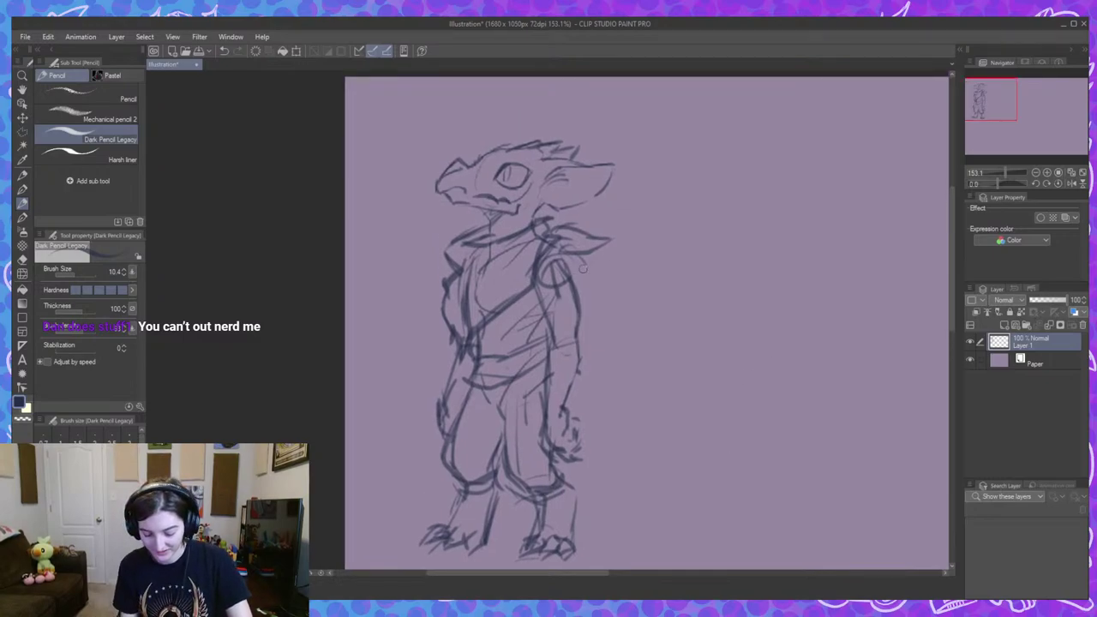
mouse_move(566, 258)
left_mouse_down()
mouse_move(624, 355)
mouse_move(579, 305)
mouse_move(622, 367)
left_mouse_up()
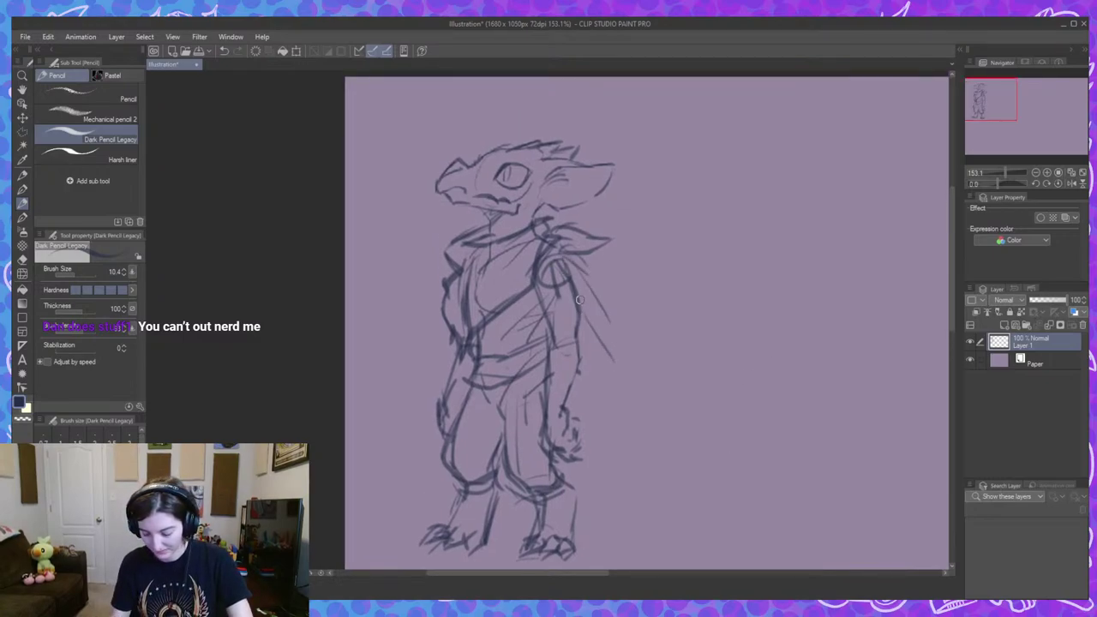
left_click_drag(579, 299, 641, 410)
left_click_drag(609, 321, 665, 469)
mouse_move(646, 419)
left_mouse_down()
mouse_move(667, 481)
mouse_move(629, 431)
mouse_move(598, 416)
mouse_move(583, 423)
left_mouse_up()
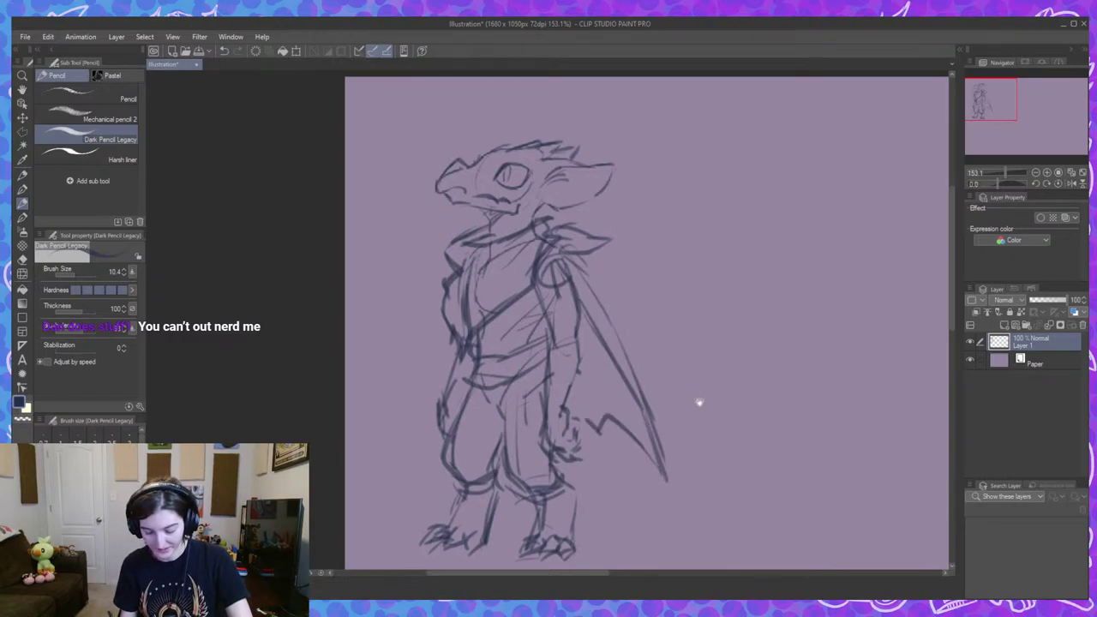
Reinforce the cape's outer and inner edges from the shoulder down to its pointed tip.
scroll(699, 402, "down", 5)
left_click_drag(700, 434, 689, 395)
scroll(690, 403, "up", 5)
left_click_drag(642, 348, 665, 435)
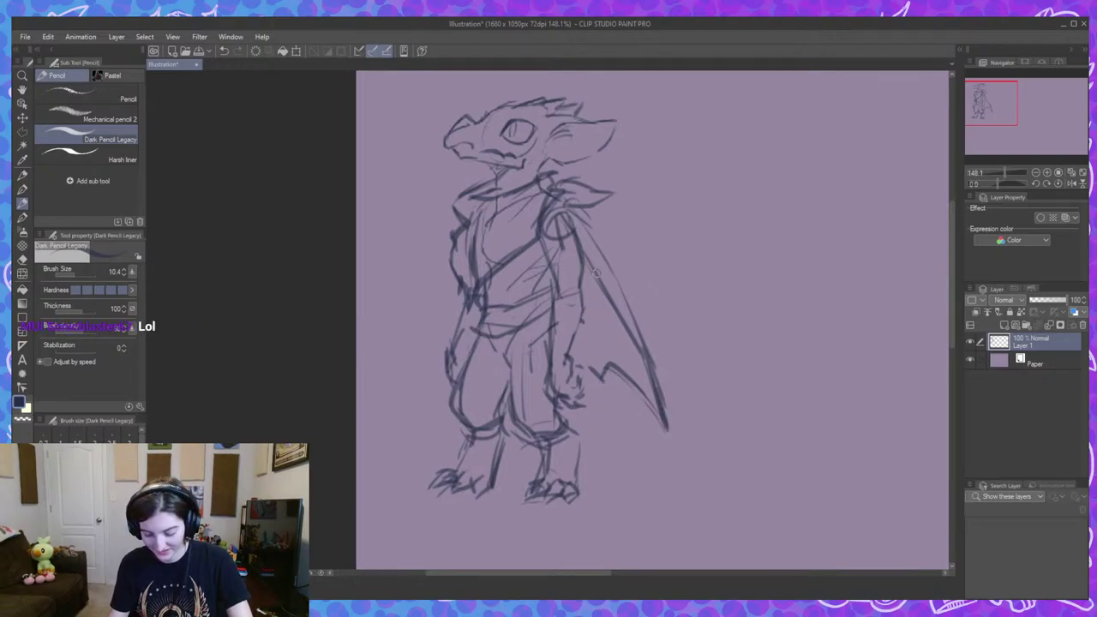
mouse_move(596, 273)
left_mouse_down()
mouse_move(567, 226)
mouse_move(607, 259)
left_mouse_up()
left_click_drag(580, 212, 633, 310)
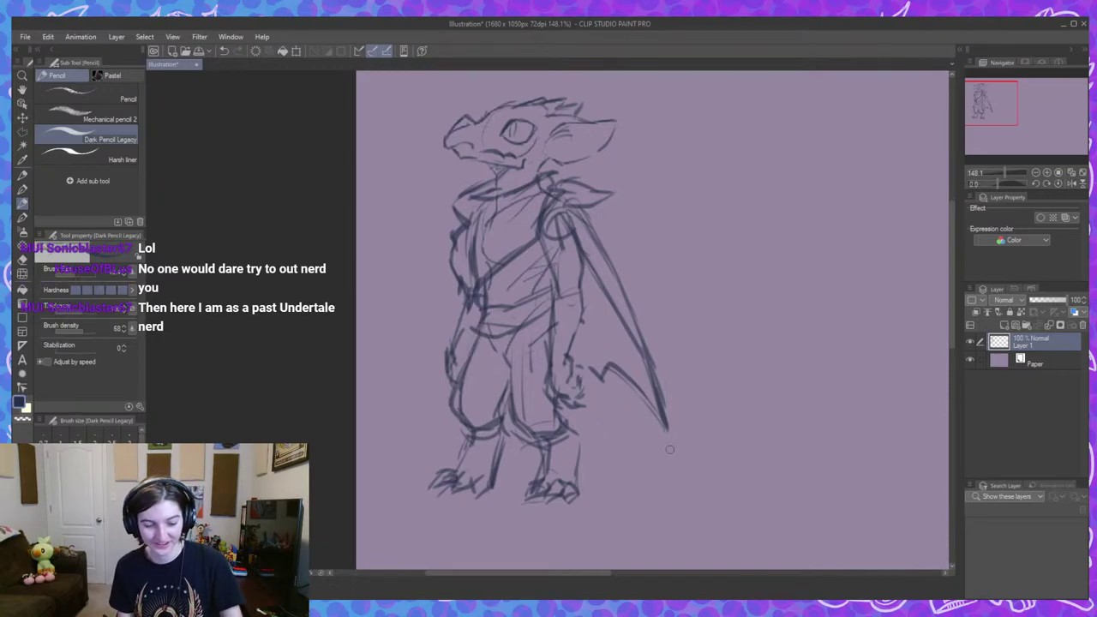
mouse_move(671, 269)
left_mouse_down()
mouse_move(685, 311)
mouse_move(677, 313)
left_mouse_up()
mouse_move(658, 396)
left_mouse_down()
mouse_move(639, 345)
mouse_move(612, 384)
left_mouse_up()
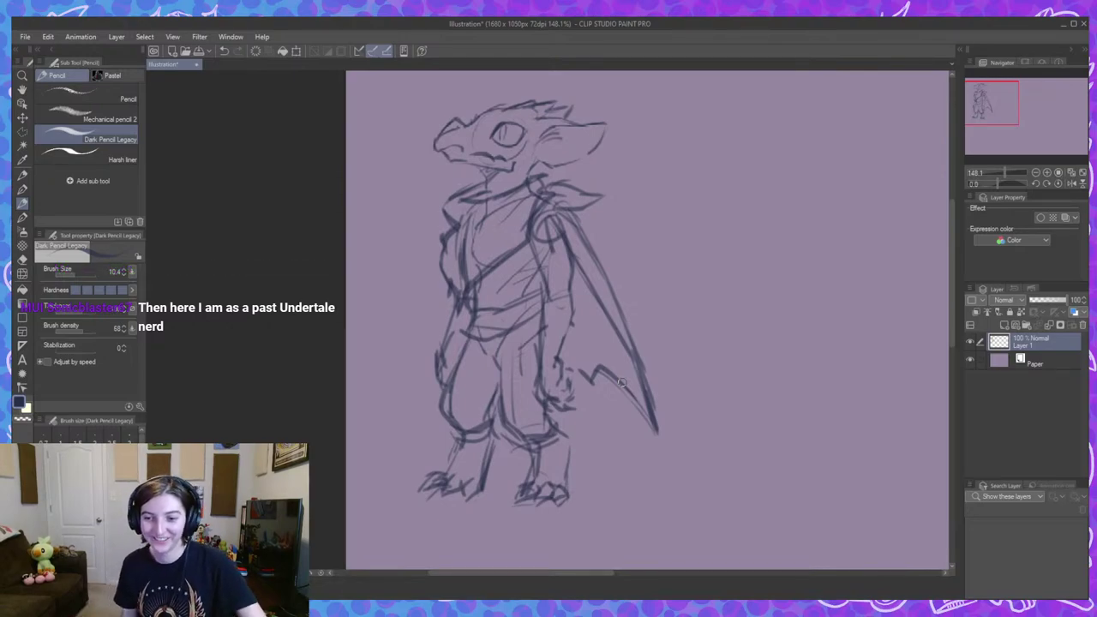
Add the cape's pointed corner showing behind the far leg and darken the snout and jaw lines.
mouse_move(668, 325)
left_mouse_down()
mouse_move(678, 326)
mouse_move(675, 354)
left_mouse_up()
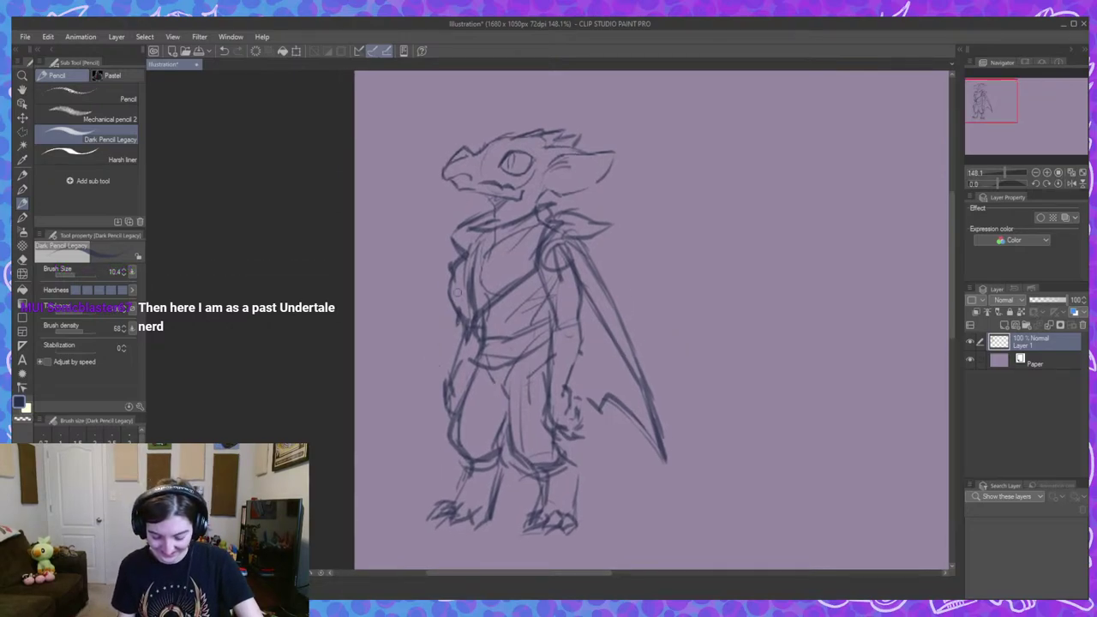
mouse_move(467, 319)
left_mouse_down()
mouse_move(381, 412)
mouse_move(440, 396)
left_mouse_up()
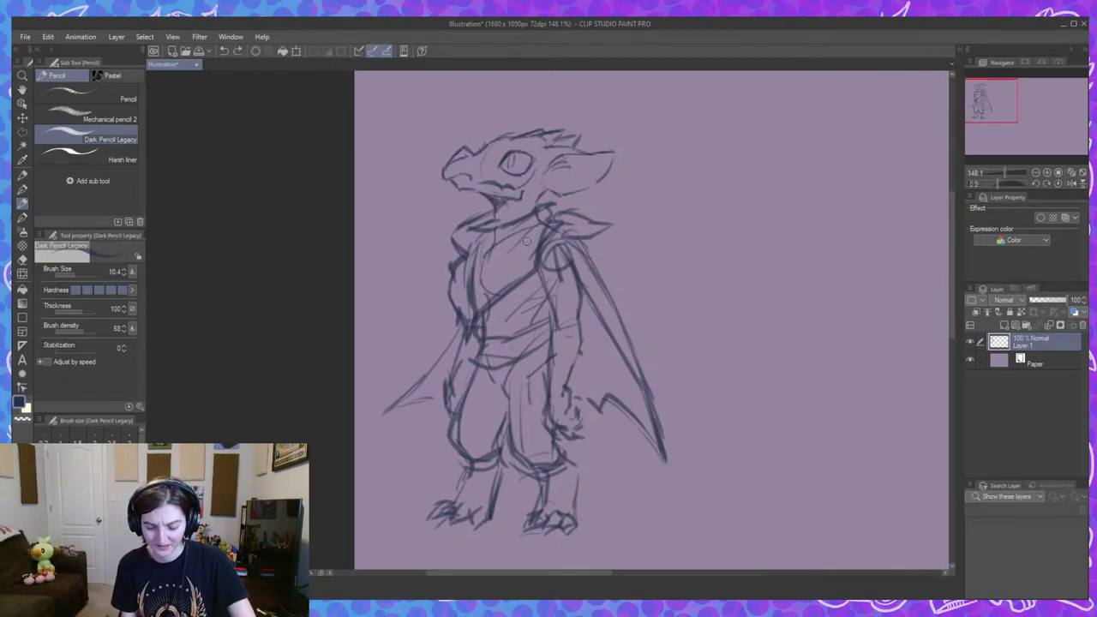
left_click_drag(781, 335, 779, 328)
mouse_move(448, 165)
left_mouse_down()
mouse_move(477, 128)
mouse_move(446, 168)
mouse_move(489, 172)
left_mouse_up()
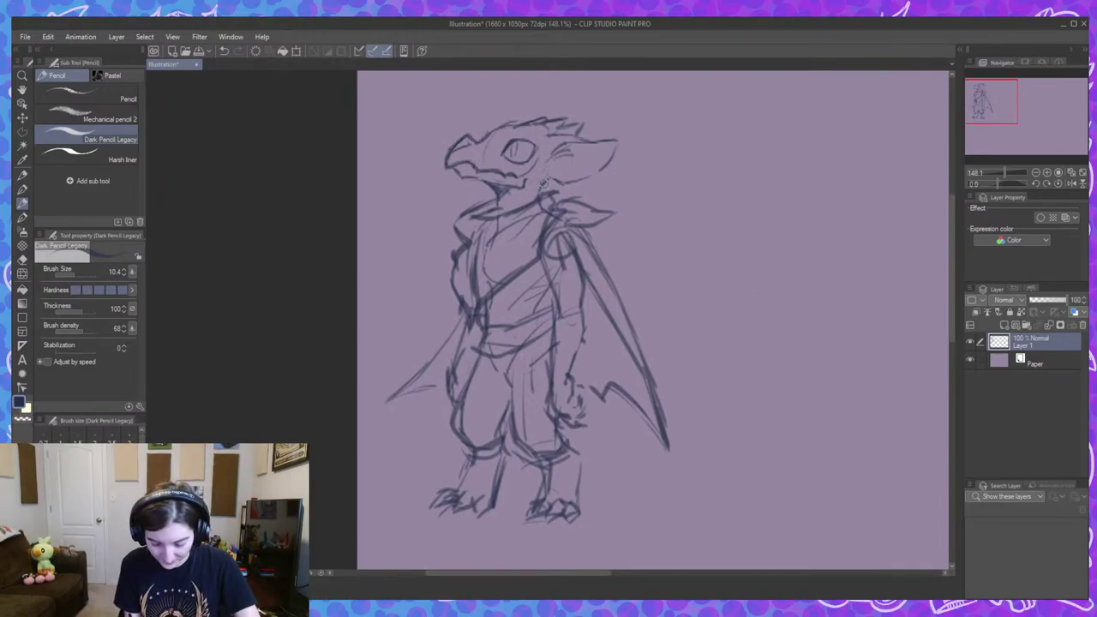
Draw a sleeve hem above the near elbow, darken the upper arm, and add small detail strokes to the hip and feet.
left_click_drag(742, 366, 731, 357)
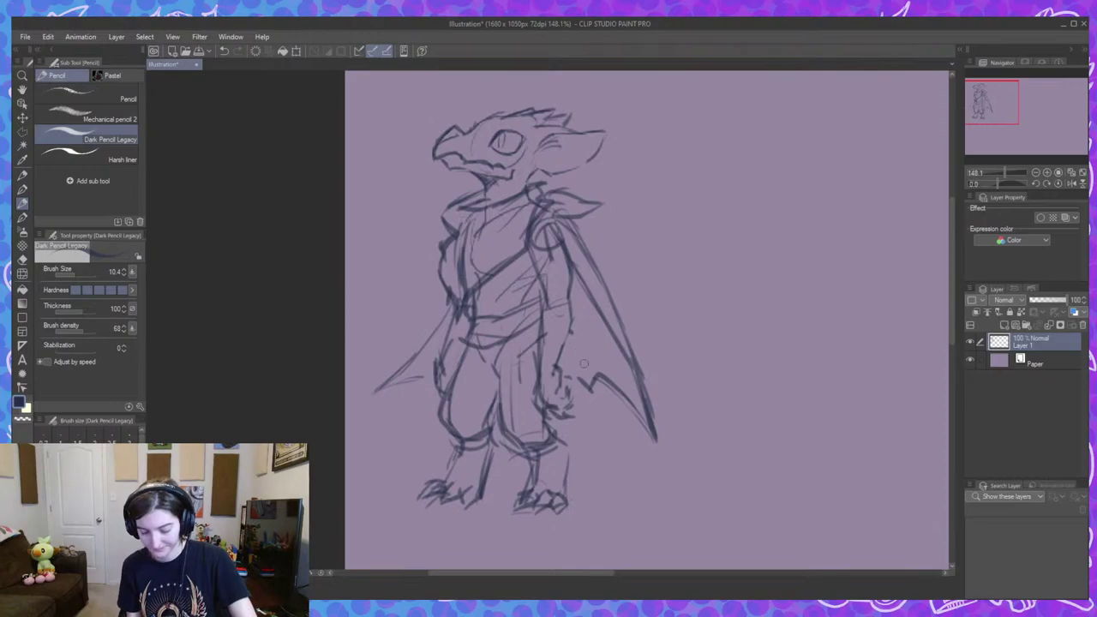
mouse_move(545, 302)
left_mouse_down()
mouse_move(575, 293)
mouse_move(542, 304)
mouse_move(535, 270)
mouse_move(532, 279)
mouse_move(547, 242)
mouse_move(569, 300)
left_mouse_up()
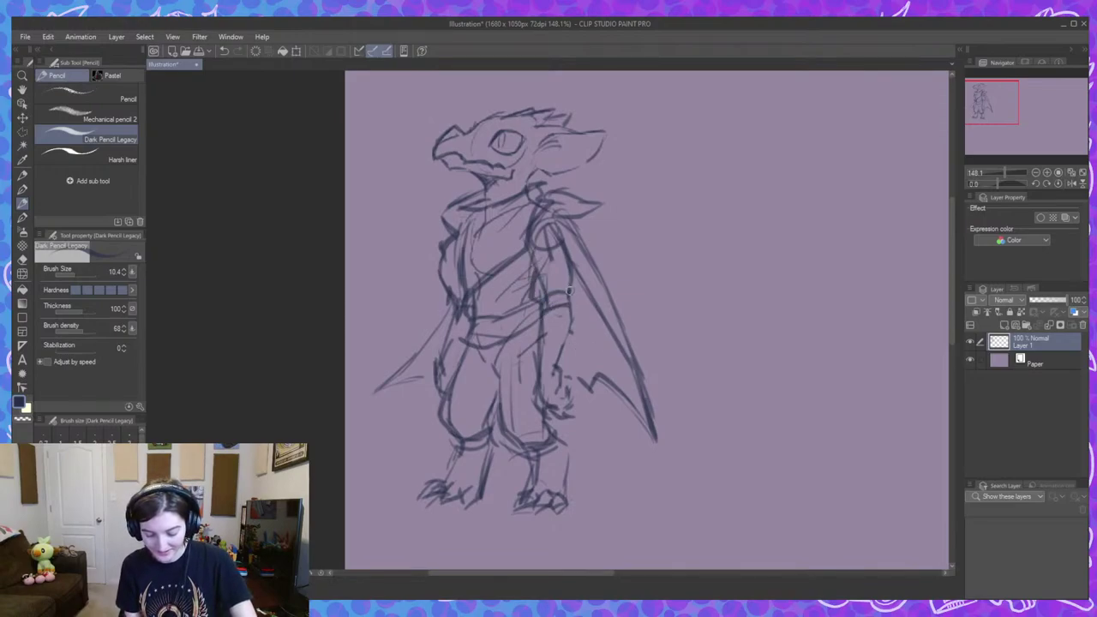
mouse_move(569, 263)
left_mouse_down()
mouse_move(572, 296)
mouse_move(531, 267)
mouse_move(532, 231)
left_mouse_up()
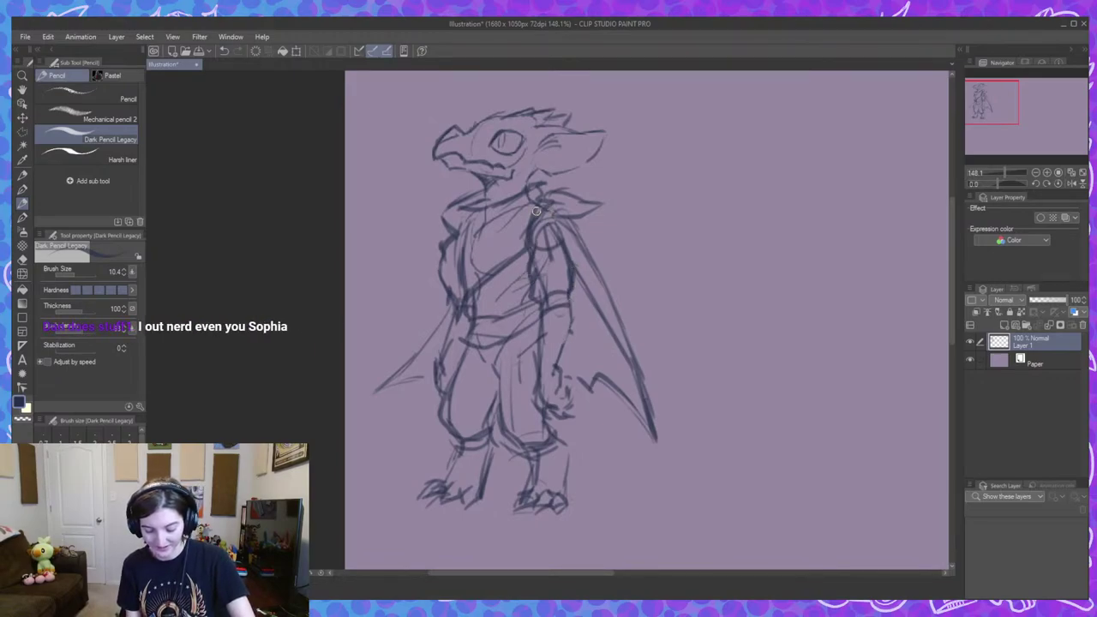
left_click_drag(462, 347, 460, 358)
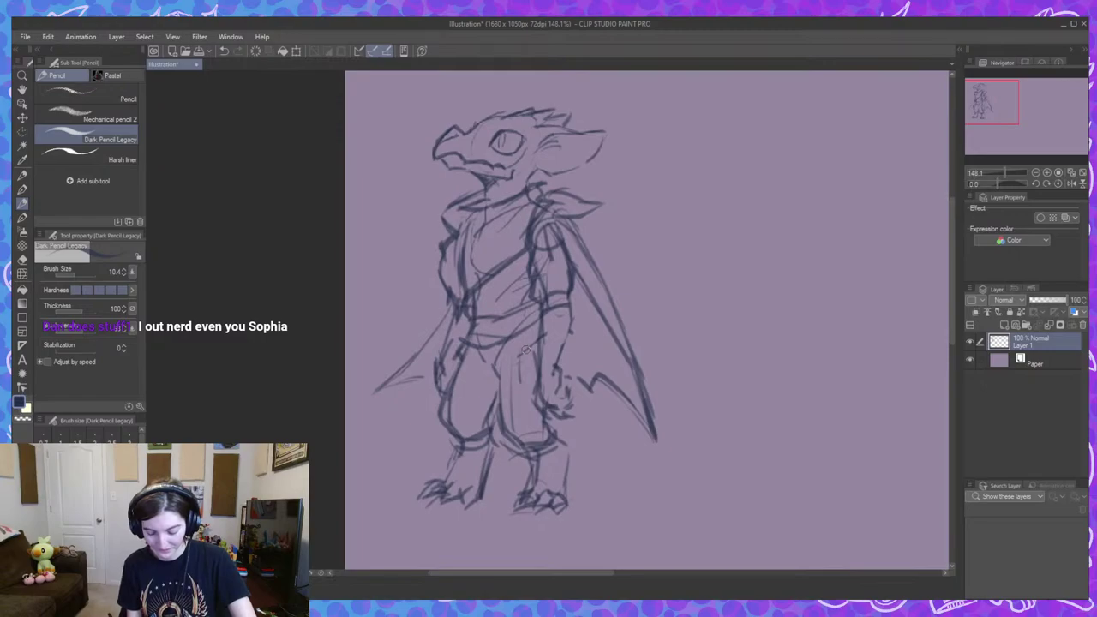
mouse_move(471, 478)
left_mouse_down()
mouse_move(495, 448)
mouse_move(447, 485)
left_mouse_up()
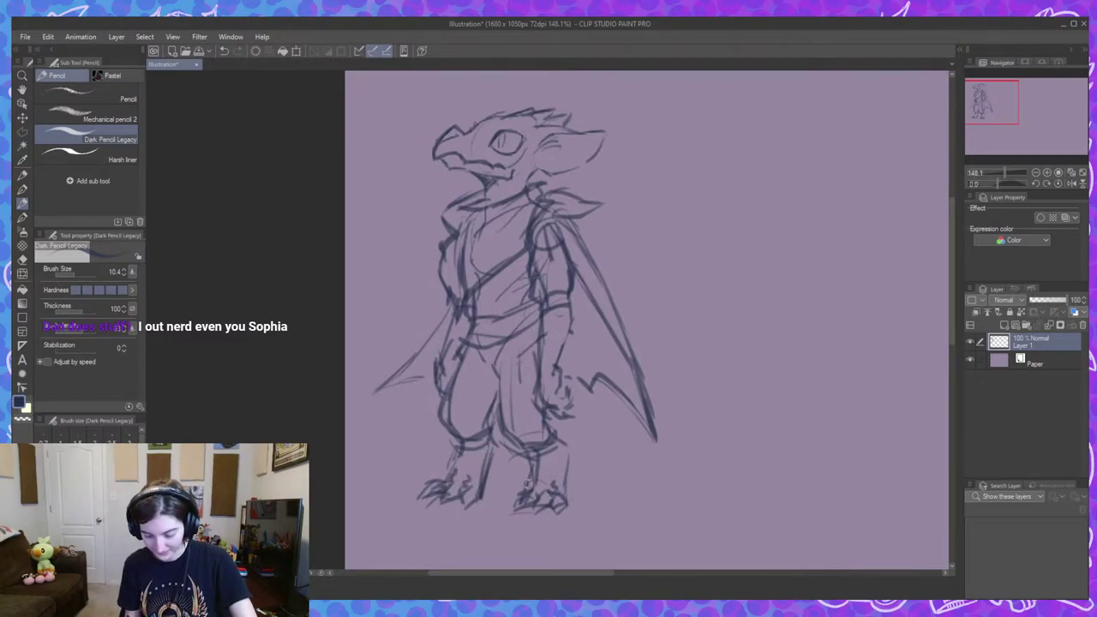
Sketch an egg-shaped lute body with light neck guidelines in the empty space beside the character.
mouse_move(741, 439)
left_mouse_down()
mouse_move(701, 435)
mouse_move(705, 476)
left_mouse_up()
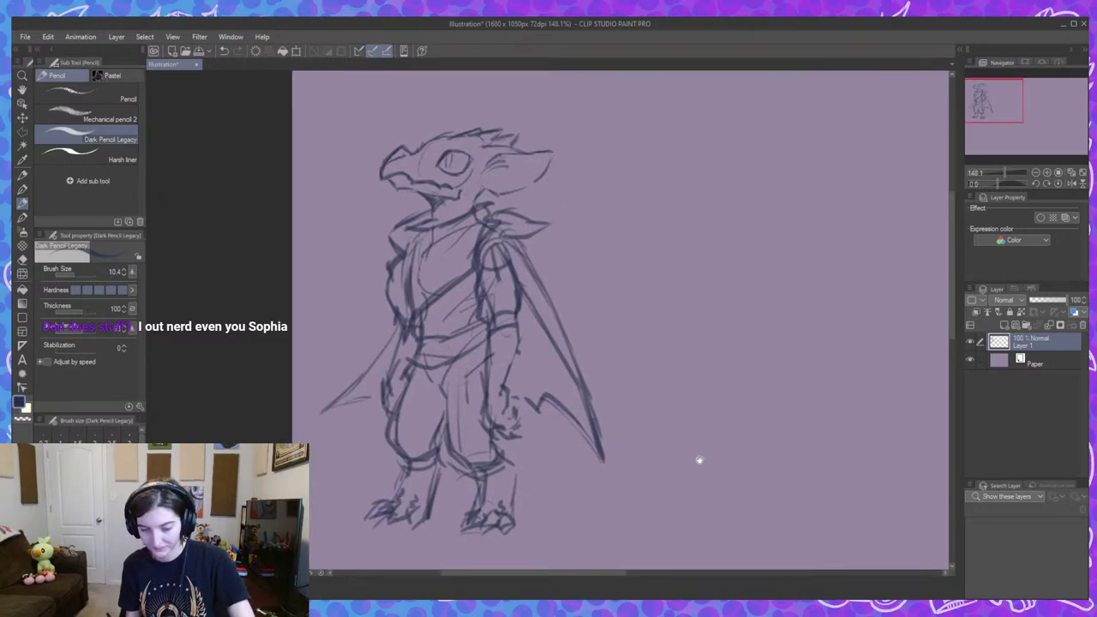
scroll(720, 420, "up", 2)
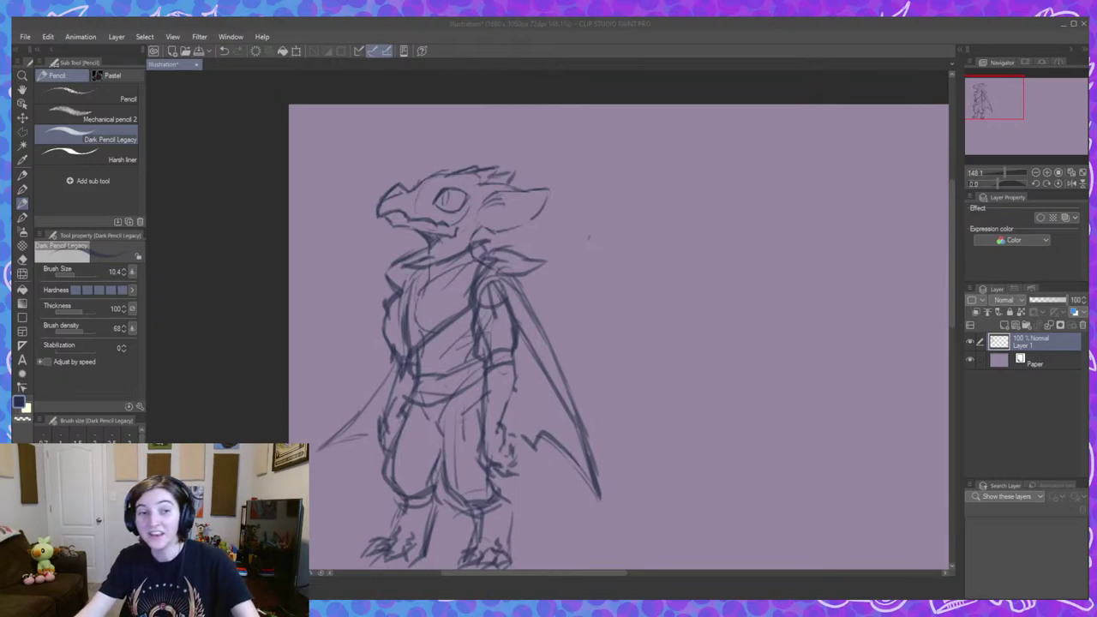
left_click(720, 95)
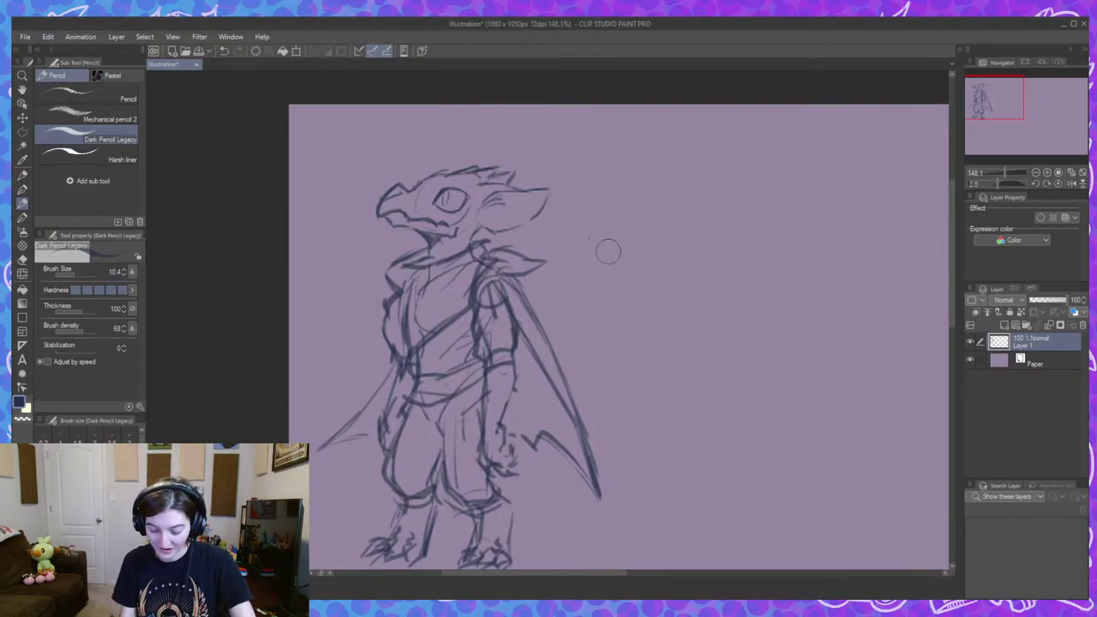
left_click_drag(659, 316, 600, 272)
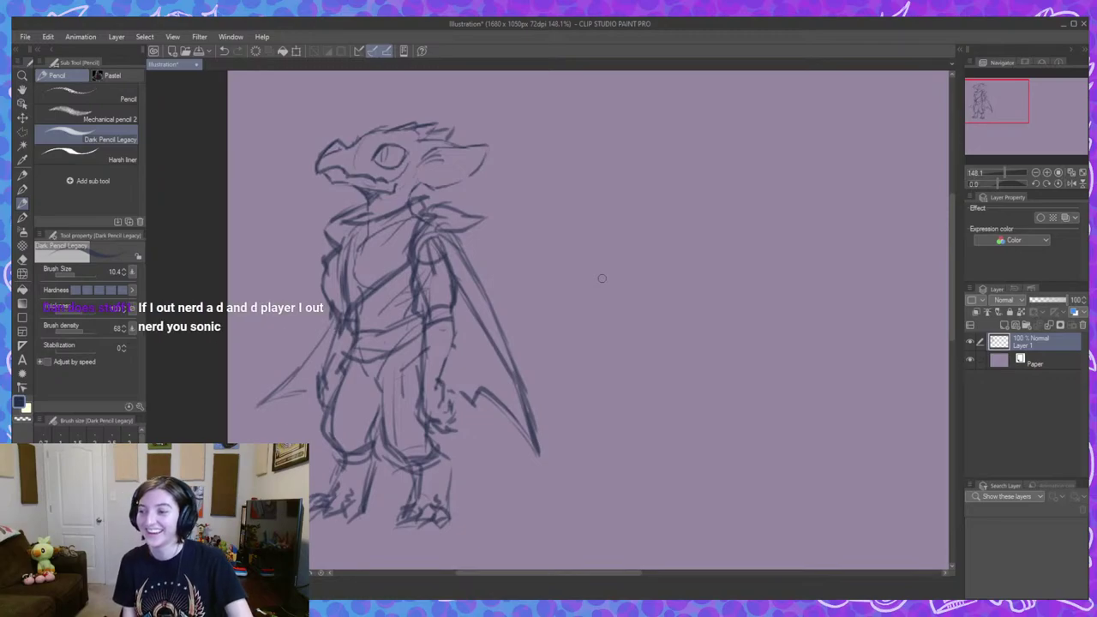
left_click_drag(719, 330, 672, 357)
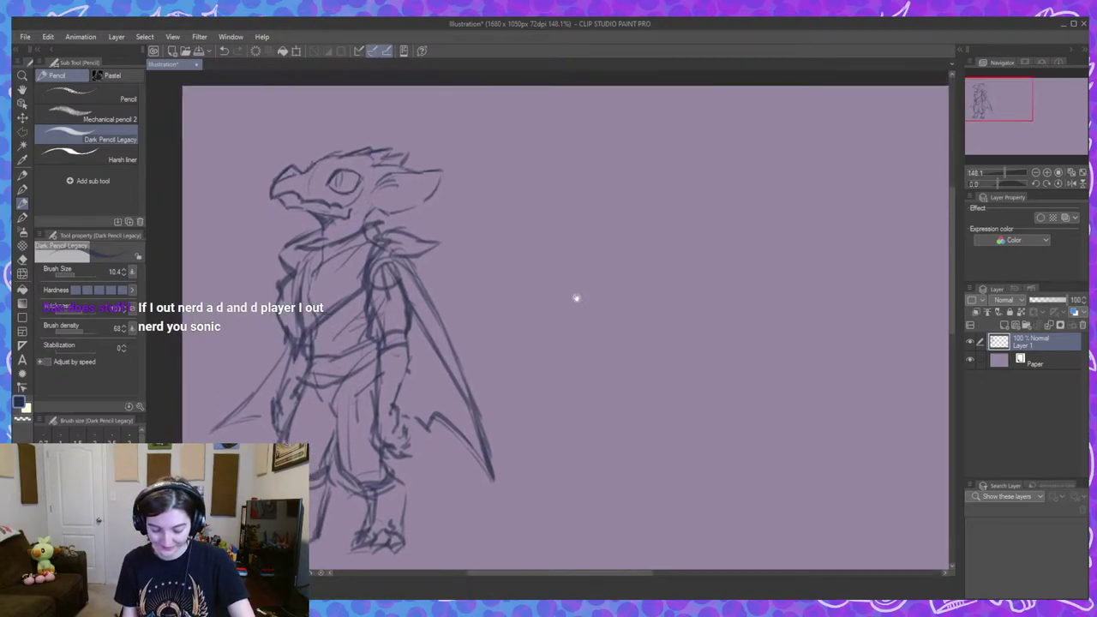
left_click_drag(497, 203, 497, 264)
mouse_move(508, 194)
left_mouse_down()
mouse_move(507, 248)
mouse_move(469, 309)
left_mouse_up()
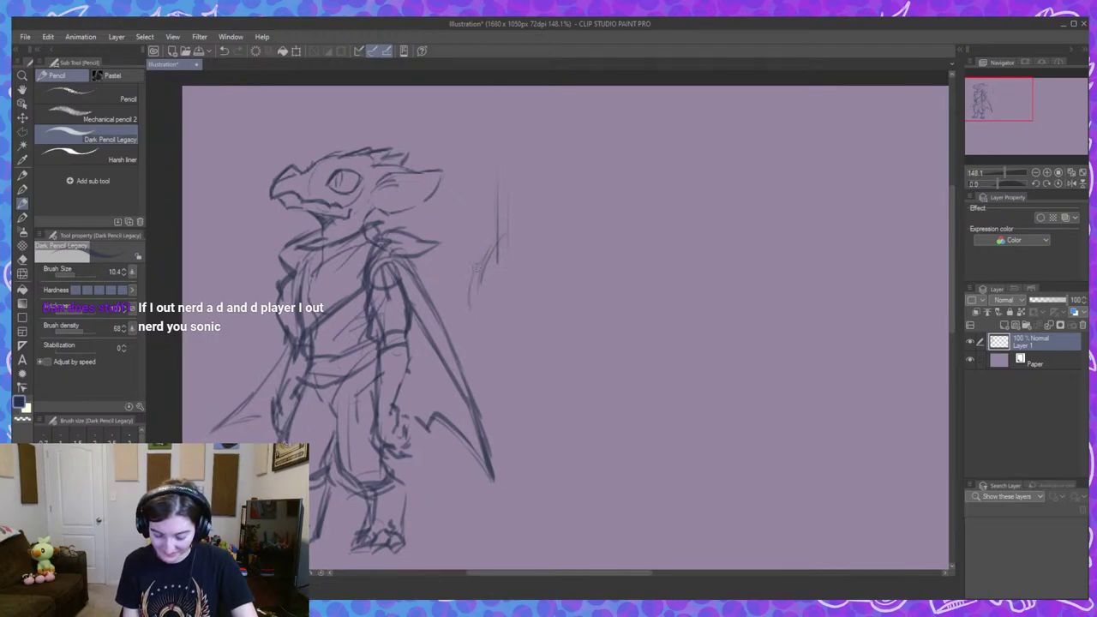
left_click_drag(485, 250, 472, 322)
mouse_move(485, 250)
left_mouse_down()
mouse_move(524, 255)
mouse_move(545, 323)
mouse_move(471, 289)
mouse_move(476, 335)
left_mouse_up()
left_click_drag(470, 287, 490, 340)
left_click_drag(514, 235, 539, 276)
left_click_drag(545, 317, 526, 336)
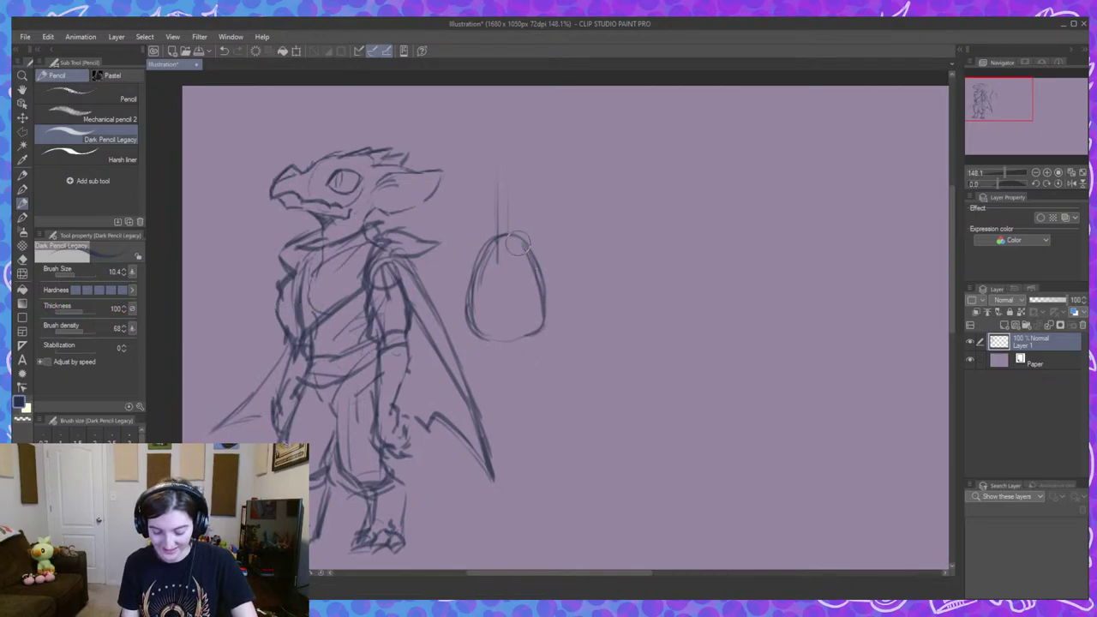
Clean up the lute body's outline, redraw its rounded base, and add one large and two small sound holes with a bridge line.
mouse_move(518, 247)
left_mouse_down()
mouse_move(532, 319)
mouse_move(482, 331)
mouse_move(503, 243)
left_mouse_up()
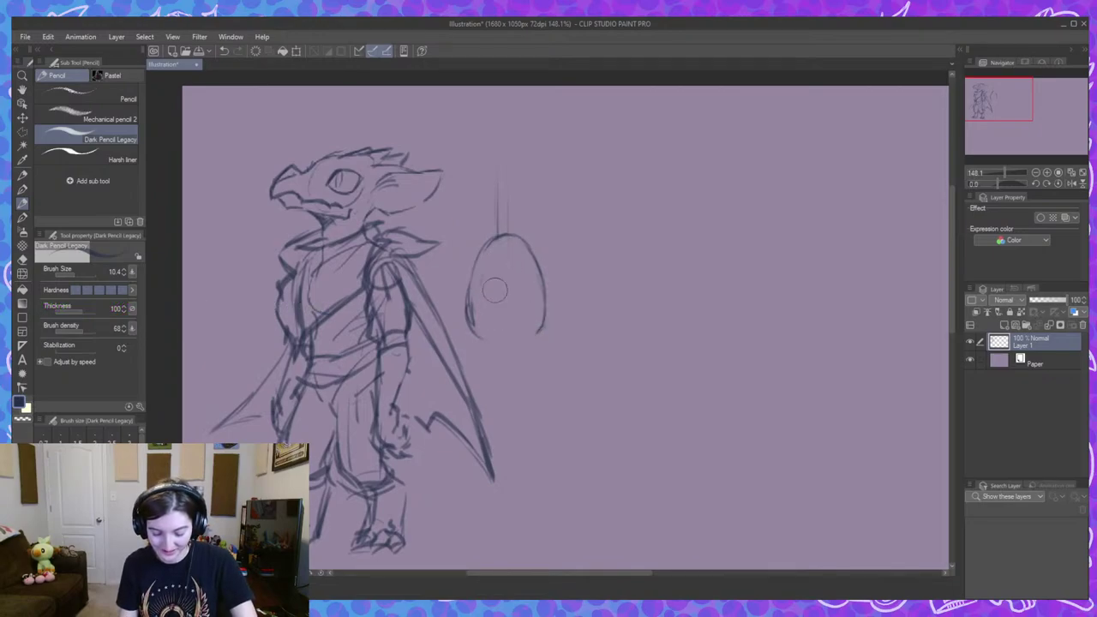
left_click_drag(482, 329, 543, 330)
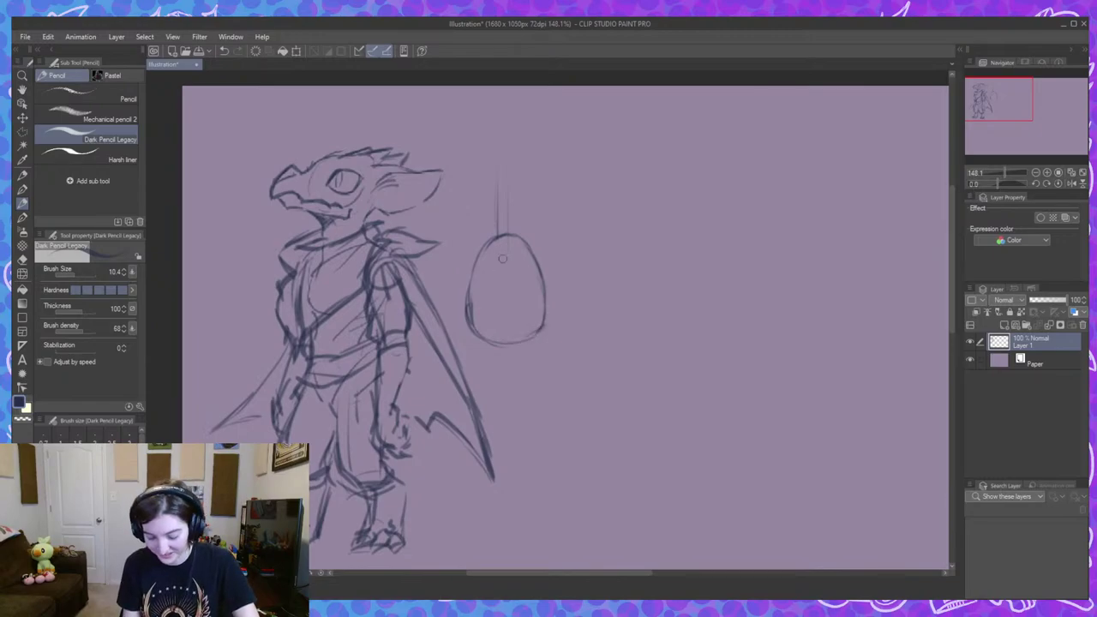
mouse_move(492, 285)
left_mouse_down()
mouse_move(515, 260)
mouse_move(481, 305)
left_mouse_up()
left_click_drag(526, 293, 519, 319)
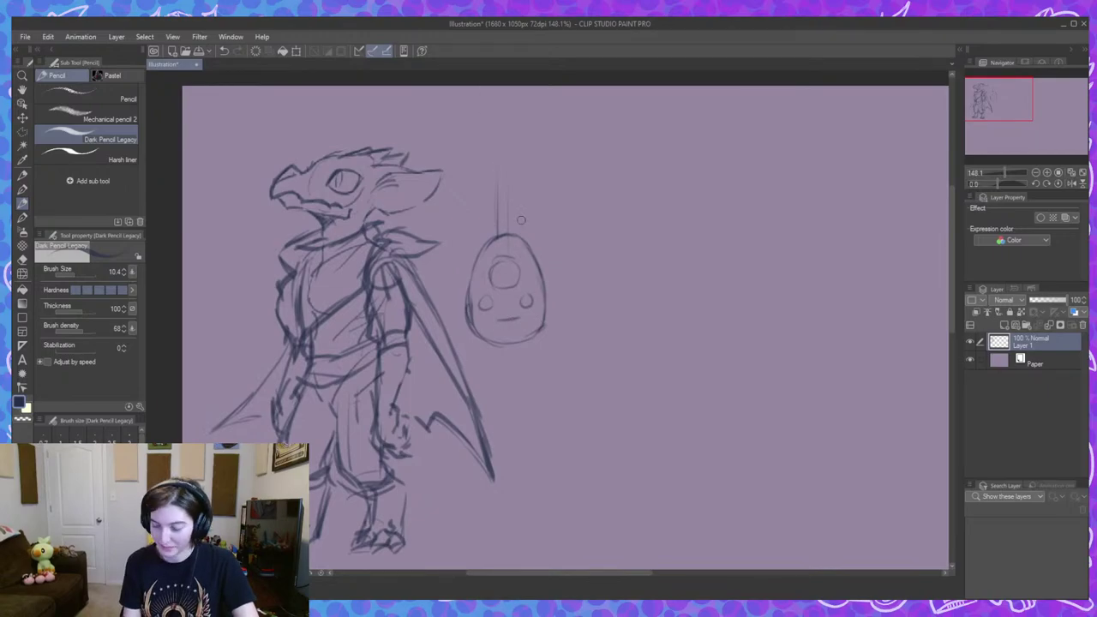
Draw the lute's neck with a bent-back pegged headstock, run strings down over the sound hole, and strengthen the bridge.
mouse_move(498, 233)
left_mouse_down()
mouse_move(514, 184)
mouse_move(512, 223)
mouse_move(514, 172)
mouse_move(497, 174)
mouse_move(548, 153)
left_mouse_up()
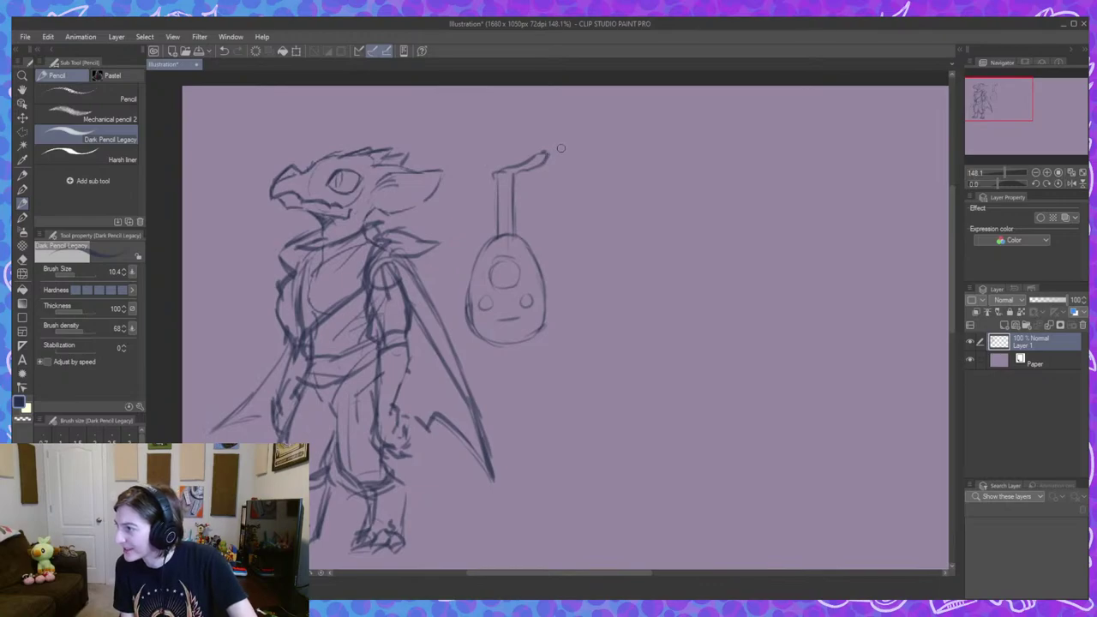
mouse_move(542, 163)
left_mouse_down()
mouse_move(557, 156)
mouse_move(517, 175)
mouse_move(532, 164)
mouse_move(513, 165)
mouse_move(531, 156)
mouse_move(505, 276)
left_mouse_up()
left_click_drag(510, 180, 498, 324)
left_click_drag(514, 285, 514, 318)
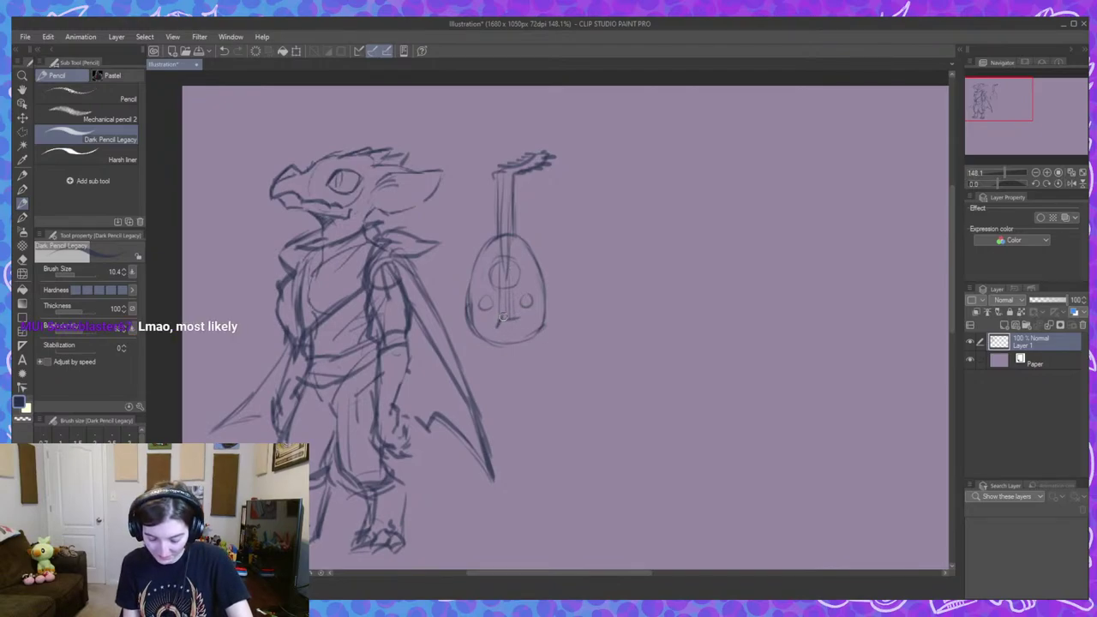
left_click_drag(490, 324, 526, 321)
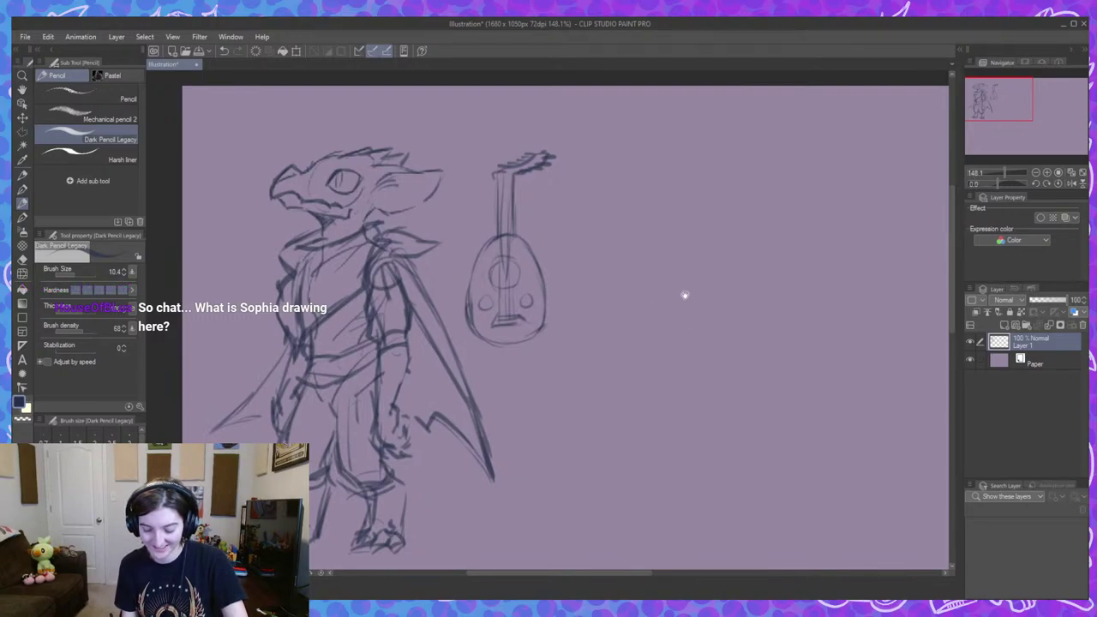
left_click_drag(683, 297, 583, 306)
left_click_drag(670, 312, 616, 304)
scroll(724, 290, "down", 2)
left_click_drag(722, 293, 673, 282)
scroll(682, 292, "up", 3)
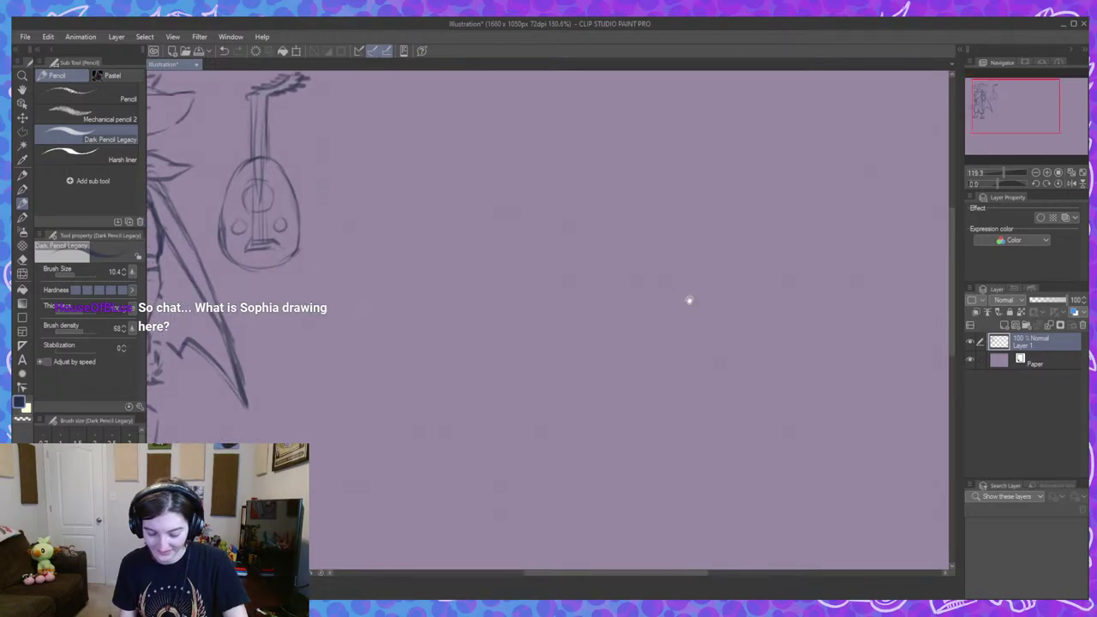
Sketch a small round head with a pointed chin and simple face marks in the empty area well beyond the lute.
scroll(688, 310, "down", 3)
scroll(691, 318, "up", 1)
left_click_drag(692, 318, 682, 313)
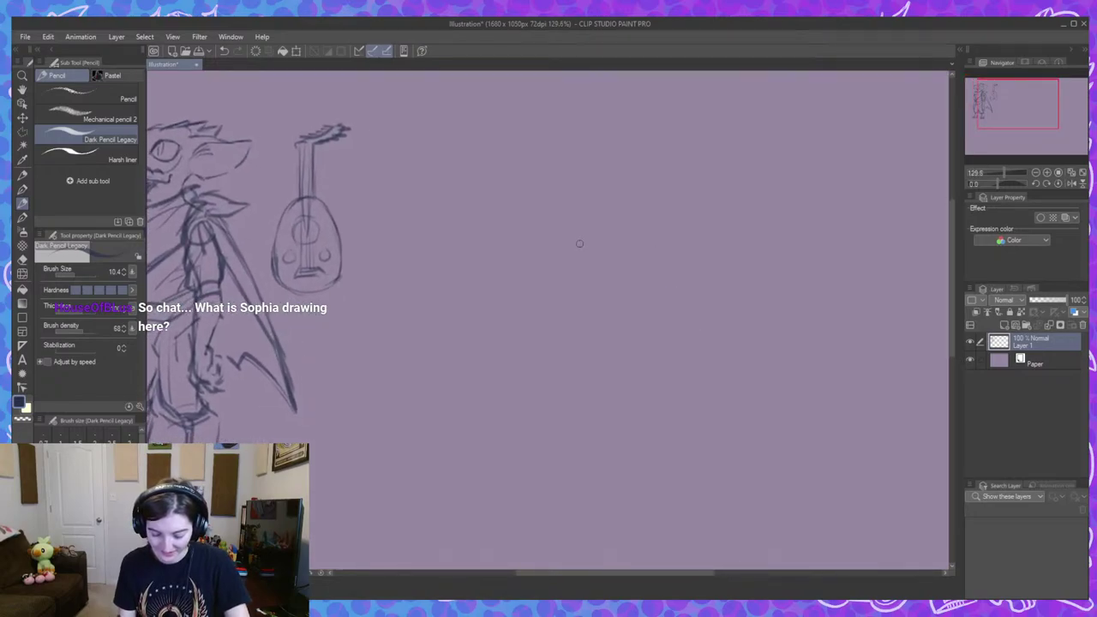
mouse_move(589, 230)
left_mouse_down()
mouse_move(573, 254)
mouse_move(644, 233)
left_mouse_up()
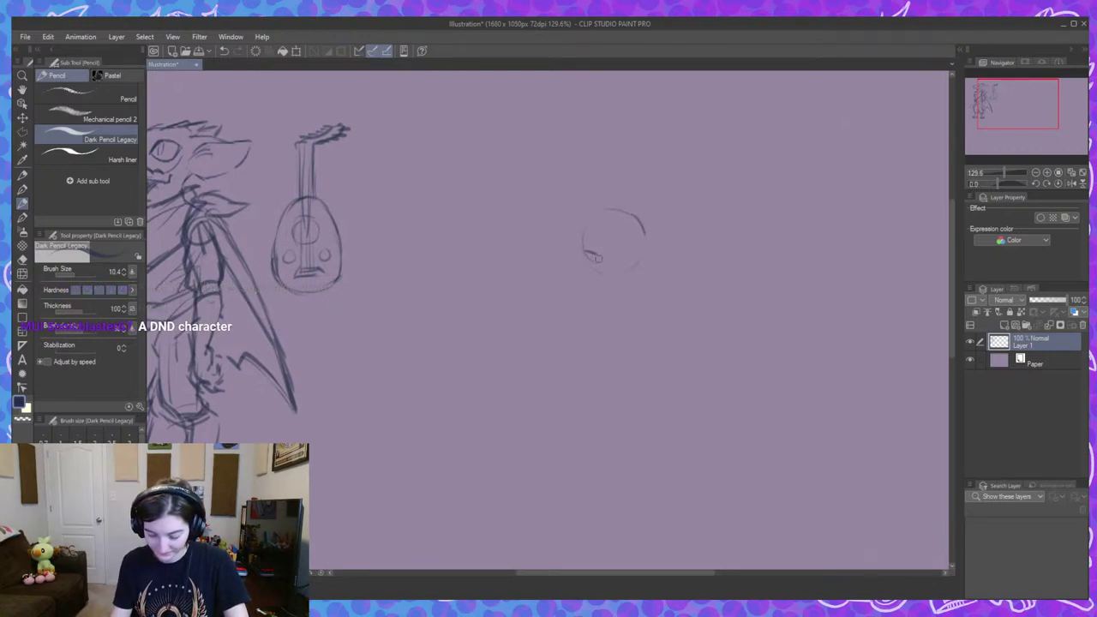
mouse_move(588, 272)
left_mouse_down()
mouse_move(619, 265)
mouse_move(624, 252)
mouse_move(646, 271)
mouse_move(641, 301)
mouse_move(605, 286)
mouse_move(598, 209)
mouse_move(645, 238)
mouse_move(646, 299)
mouse_move(661, 309)
left_mouse_up()
key("ctrl+z")
Lasso the new head sketch, rotate it slightly clockwise, and deselect it.
left_click(23, 131)
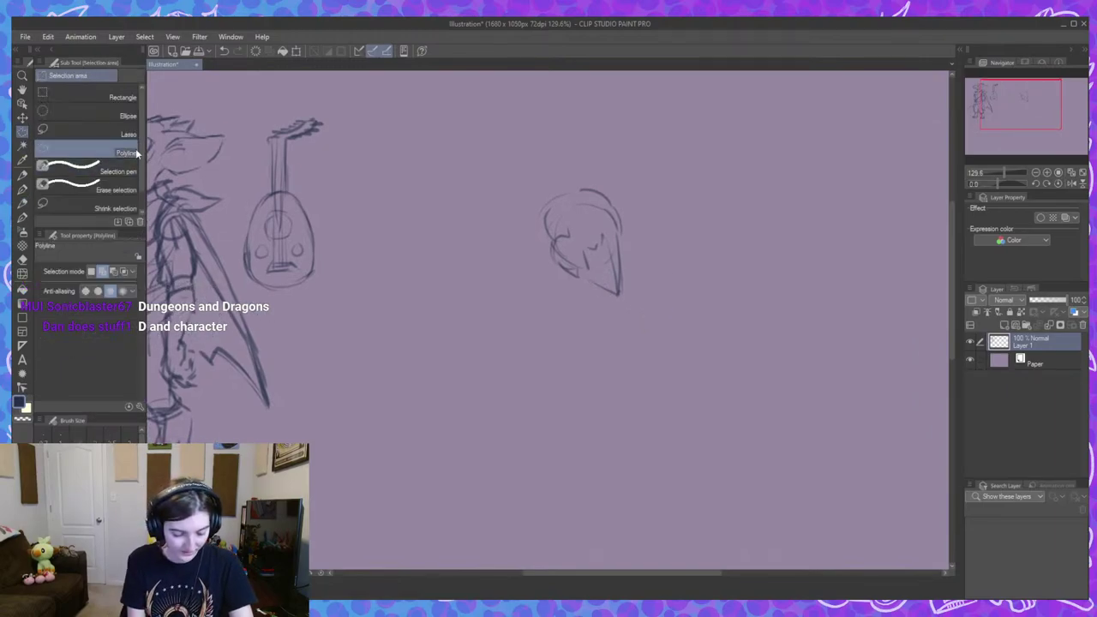
left_click(86, 134)
mouse_move(547, 154)
left_mouse_down()
mouse_move(648, 147)
mouse_move(510, 179)
left_mouse_up()
key("ctrl+d")
key("ctrl+t")
left_click_drag(716, 141, 739, 171)
left_click(578, 411)
key("ctrl+d")
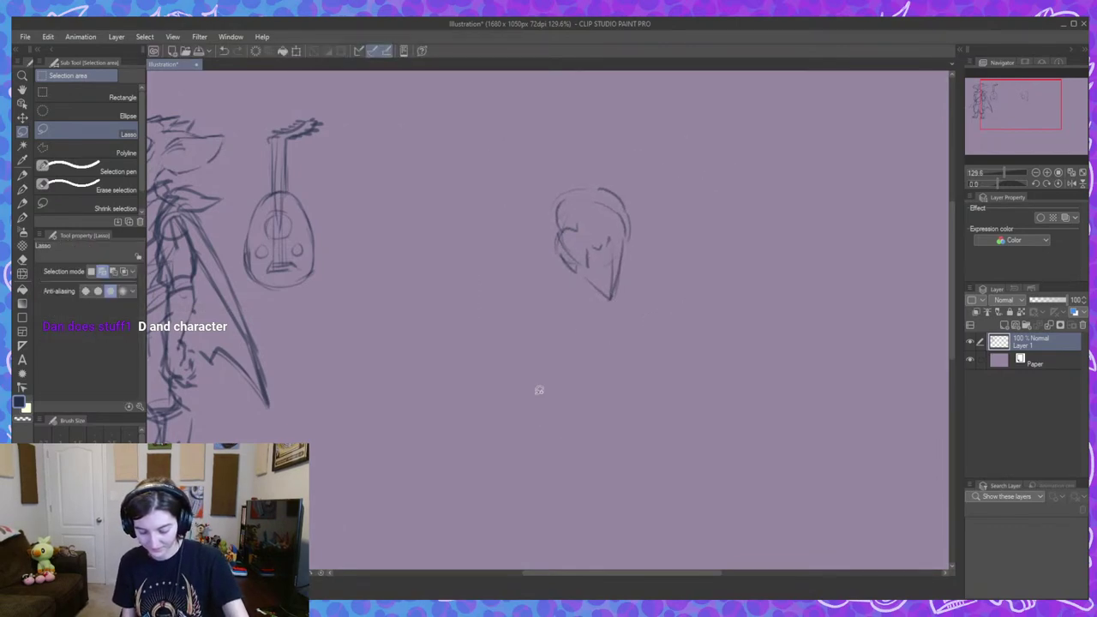
Rough in a leaning torso below the head with a slanted collar line, navel mark and angled hip lines.
key("p")
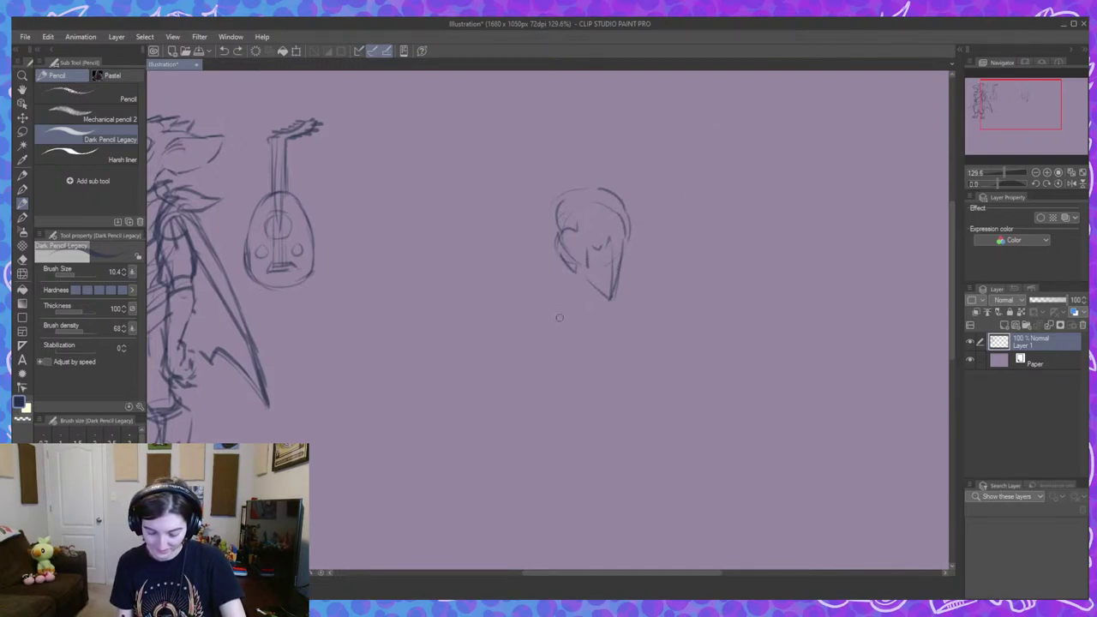
mouse_move(551, 294)
left_mouse_down()
mouse_move(574, 294)
mouse_move(574, 330)
mouse_move(633, 327)
left_mouse_up()
mouse_move(615, 333)
left_mouse_down()
mouse_move(537, 399)
mouse_move(648, 354)
left_mouse_up()
mouse_move(591, 406)
left_mouse_down()
mouse_move(665, 320)
mouse_move(648, 329)
left_mouse_up()
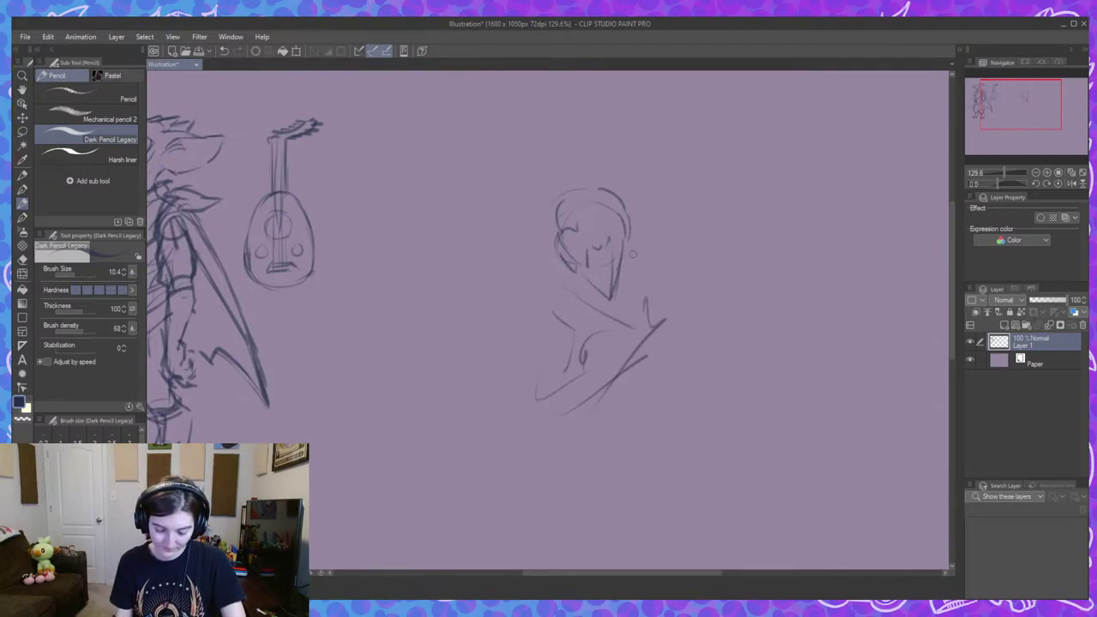
Draw the neck and both rounded shoulders, start the upper arm, and strengthen the jaw edge beside the face.
left_click_drag(633, 253, 659, 340)
mouse_move(585, 273)
left_mouse_down()
mouse_move(572, 278)
mouse_move(568, 311)
left_mouse_up()
left_click_drag(658, 317, 661, 352)
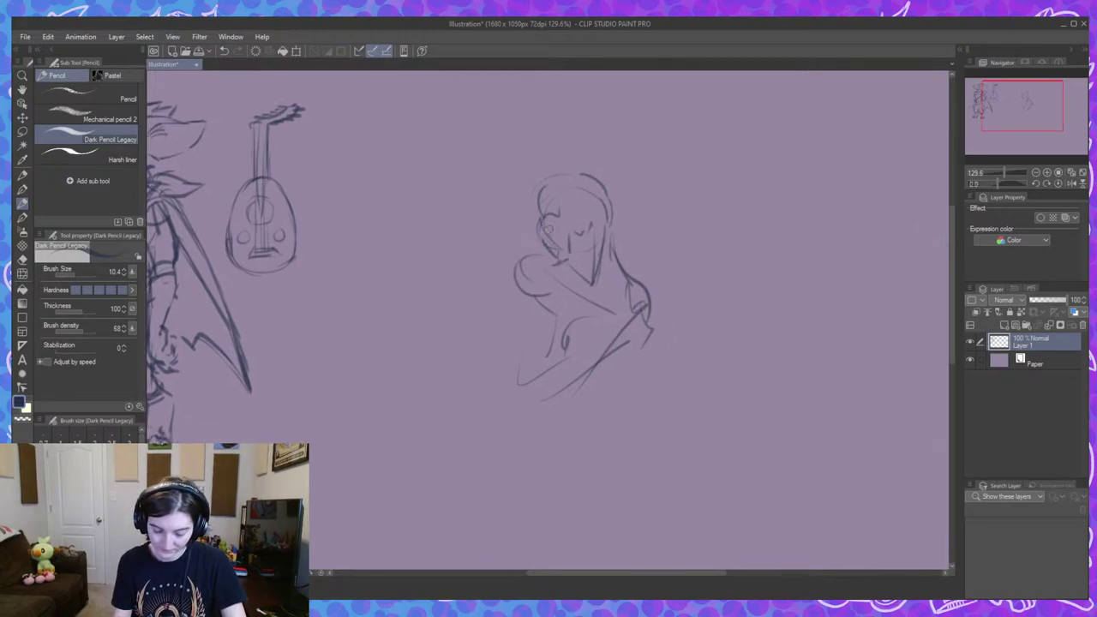
left_click_drag(540, 240, 572, 260)
scroll(637, 253, "down", 2)
scroll(663, 254, "up", 3)
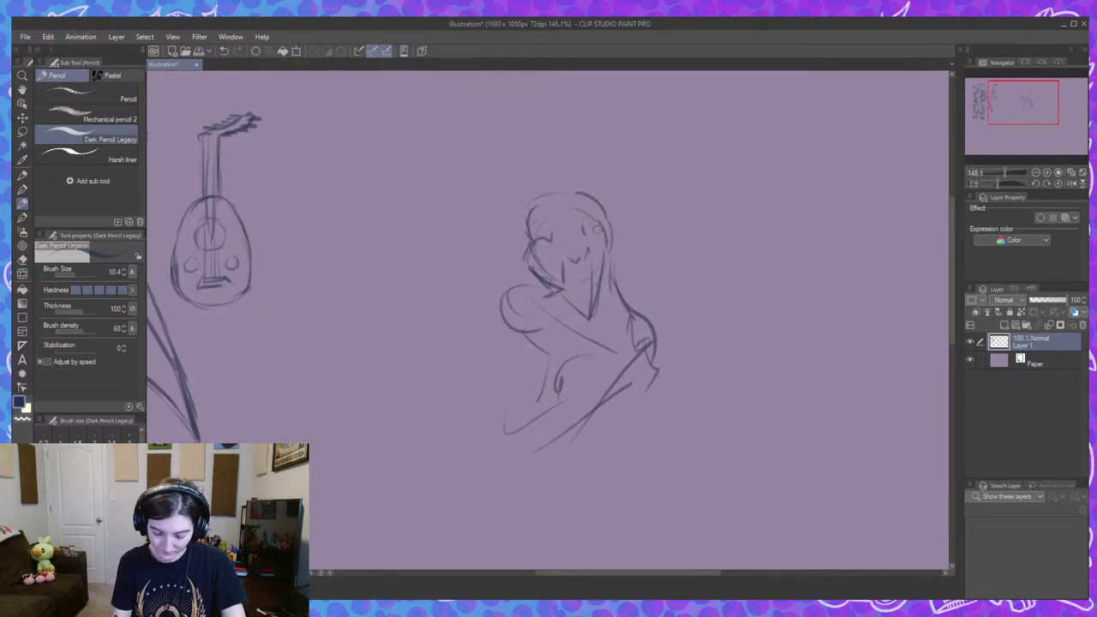
Add a curved hairline with darker locks at both sides of the head, and rework the jaw above the shoulder.
key("ctrl+z")
left_click_drag(527, 247, 571, 235)
mouse_move(601, 201)
left_mouse_down()
mouse_move(574, 238)
mouse_move(594, 207)
mouse_move(582, 205)
mouse_move(595, 201)
mouse_move(610, 227)
mouse_move(604, 211)
mouse_move(602, 239)
mouse_move(548, 204)
mouse_move(527, 222)
mouse_move(530, 246)
mouse_move(531, 206)
mouse_move(598, 233)
mouse_move(549, 172)
left_mouse_up()
key("ctrl+z")
key("ctrl+z")
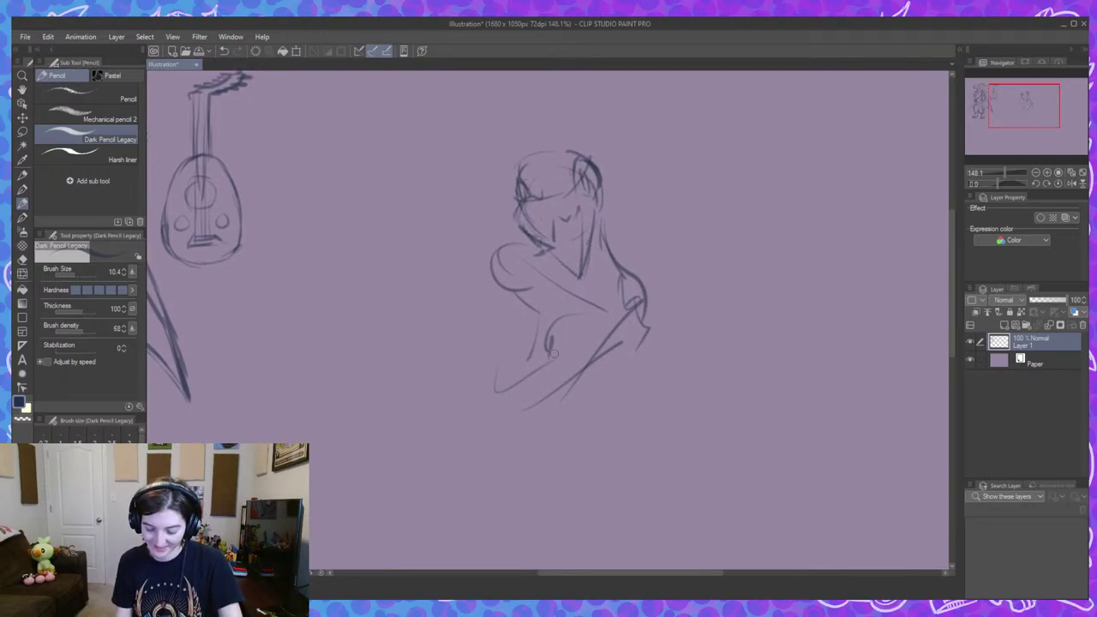
left_click_drag(519, 238, 555, 285)
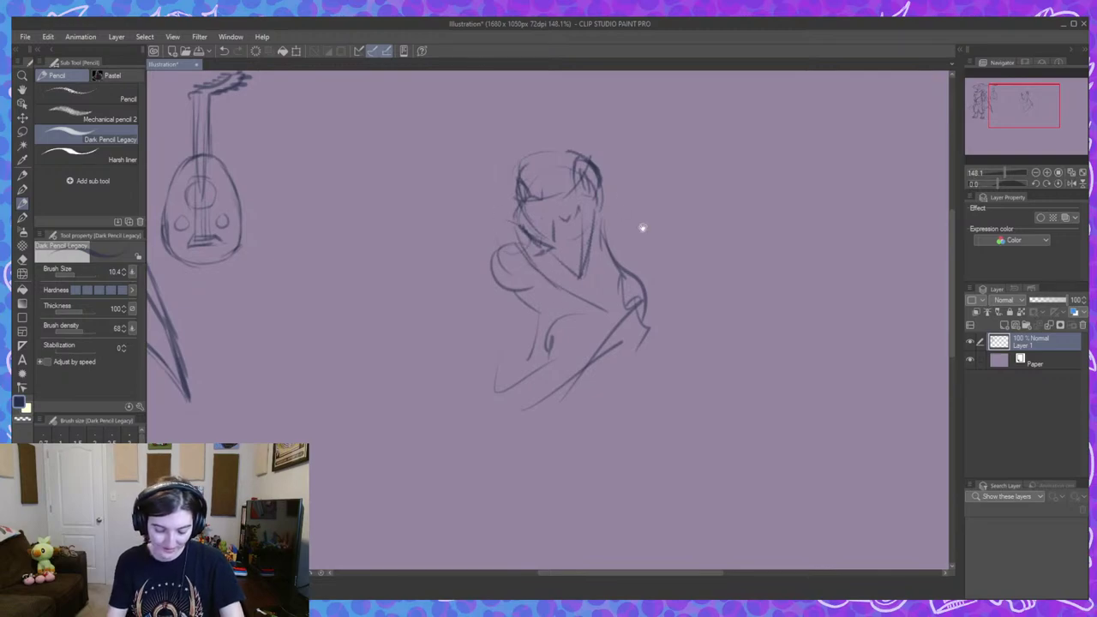
Sketch an arm raised overhead from the shoulder with a loose open hand above the head.
left_click_drag(642, 228, 660, 243)
mouse_move(518, 236)
left_mouse_down()
mouse_move(490, 137)
mouse_move(501, 142)
mouse_move(505, 113)
mouse_move(485, 113)
mouse_move(548, 99)
mouse_move(516, 123)
mouse_move(528, 92)
mouse_move(549, 114)
mouse_move(542, 102)
left_mouse_up()
left_click_drag(616, 317, 591, 286)
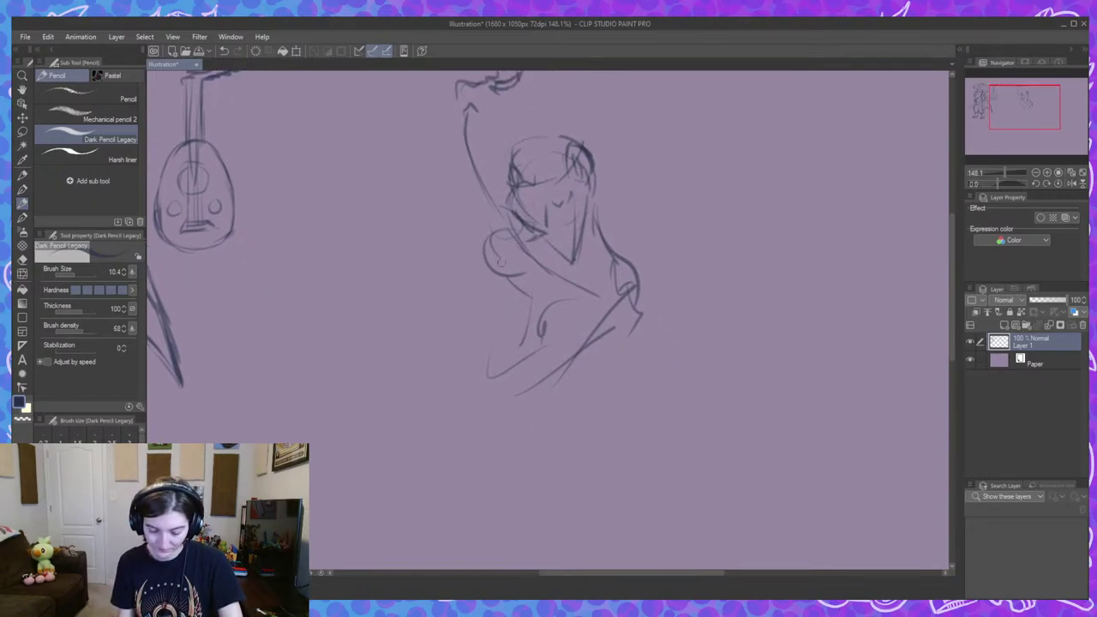
Erase the rounded shoulder under the raised arm and draw one long side contour from the armpit to the hip.
left_click_drag(504, 262, 500, 307)
mouse_move(604, 244)
left_mouse_down()
mouse_move(624, 300)
mouse_move(620, 336)
left_mouse_up()
mouse_move(509, 221)
left_mouse_down()
mouse_move(498, 255)
mouse_move(489, 230)
left_mouse_up()
left_click_drag(514, 284, 547, 316)
mouse_move(501, 225)
left_mouse_down()
mouse_move(484, 354)
mouse_move(485, 397)
left_mouse_up()
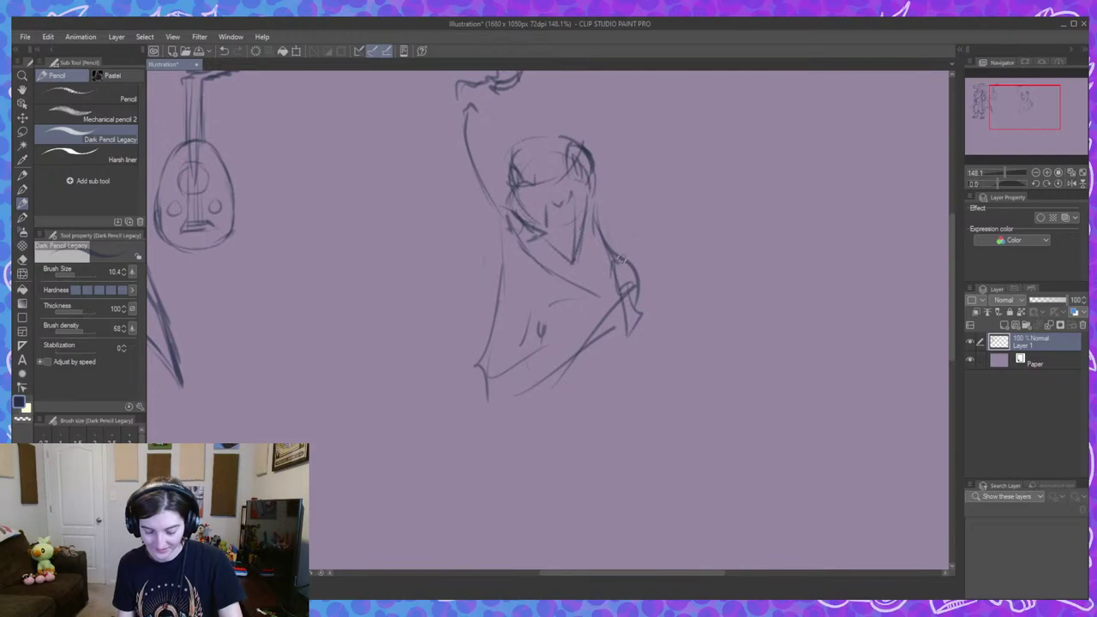
Add hair strands down both sides of the head and darken the neck line leading to the lowered shoulder.
left_click_drag(598, 211, 605, 251)
left_click_drag(593, 180, 597, 207)
left_click_drag(653, 120, 662, 155)
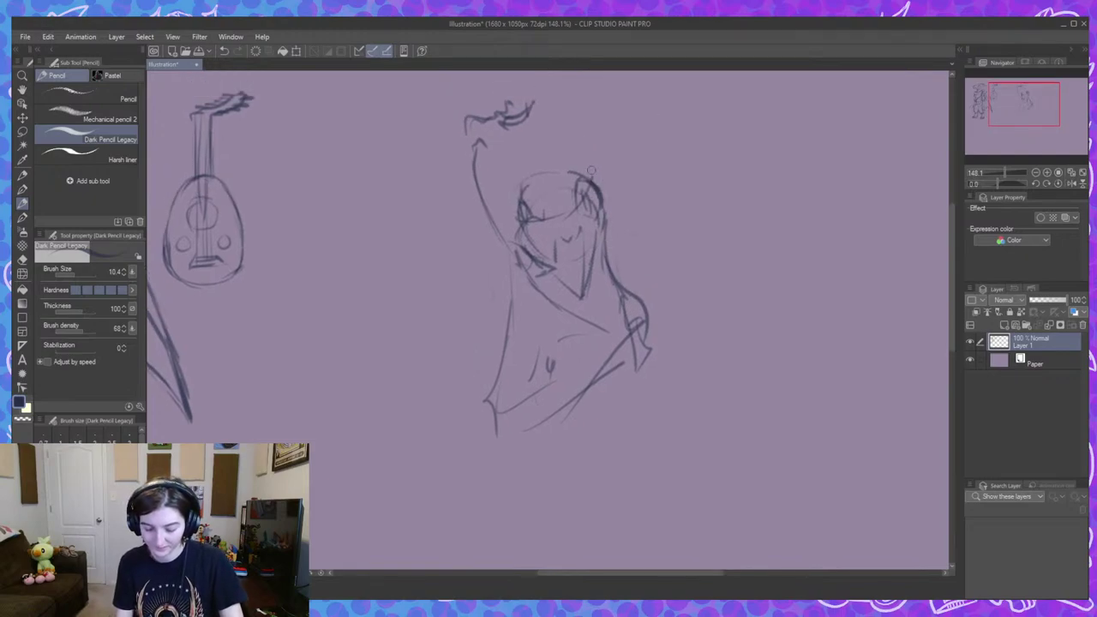
mouse_move(591, 171)
left_mouse_down()
mouse_move(612, 202)
mouse_move(602, 243)
left_mouse_up()
left_click_drag(514, 202, 511, 236)
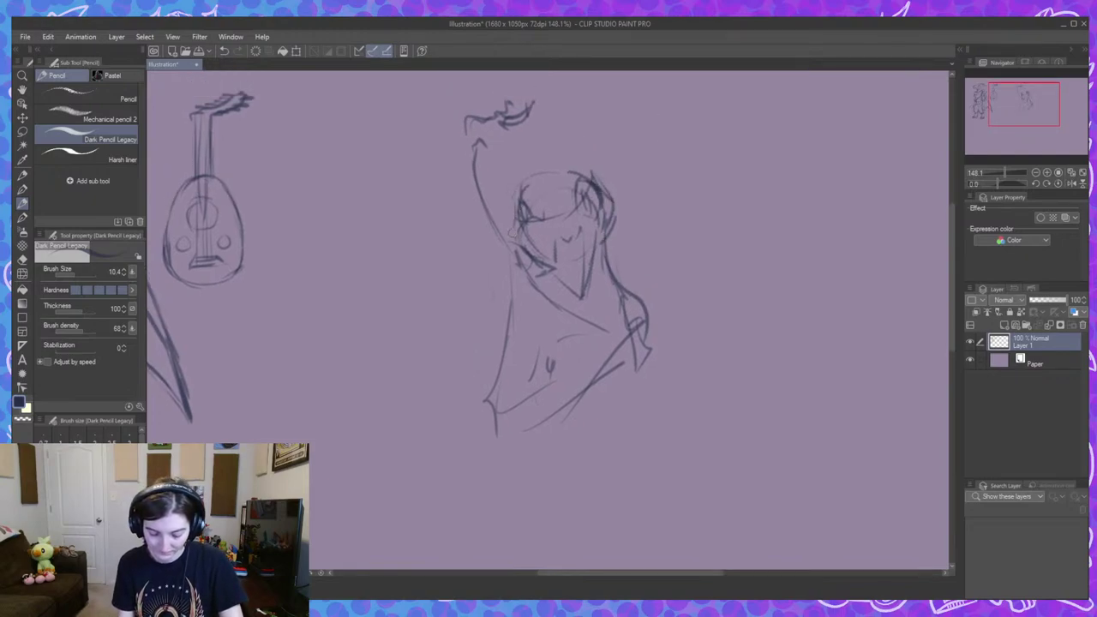
Draw two pointed cat-like ears on top of the head.
mouse_move(565, 183)
left_mouse_down()
mouse_move(567, 157)
mouse_move(548, 169)
mouse_move(571, 157)
left_mouse_up()
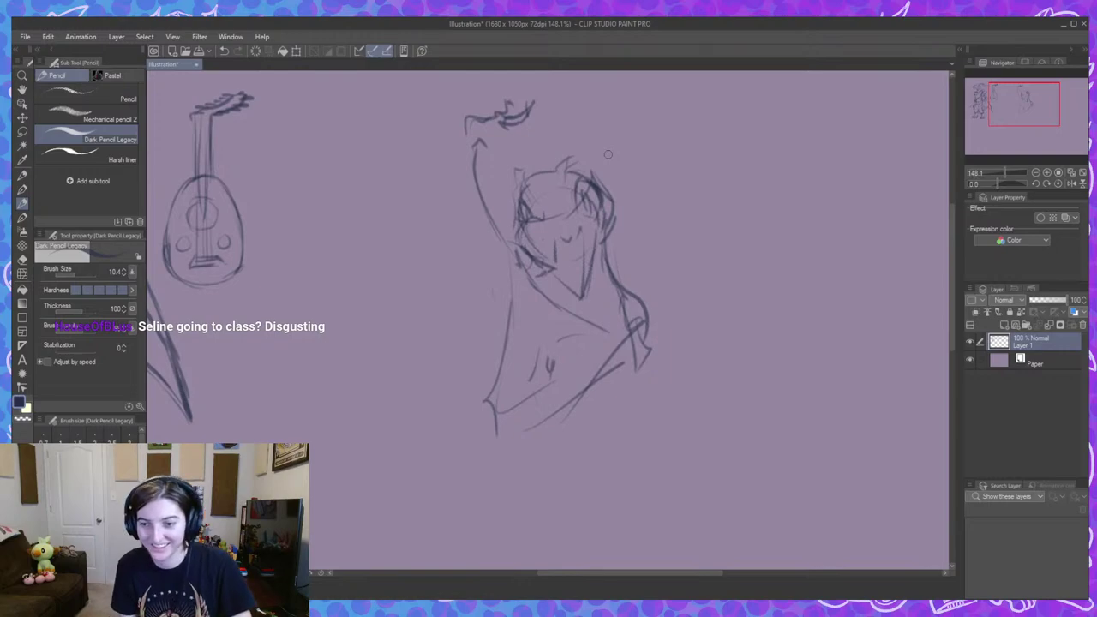
left_click_drag(565, 162, 576, 152)
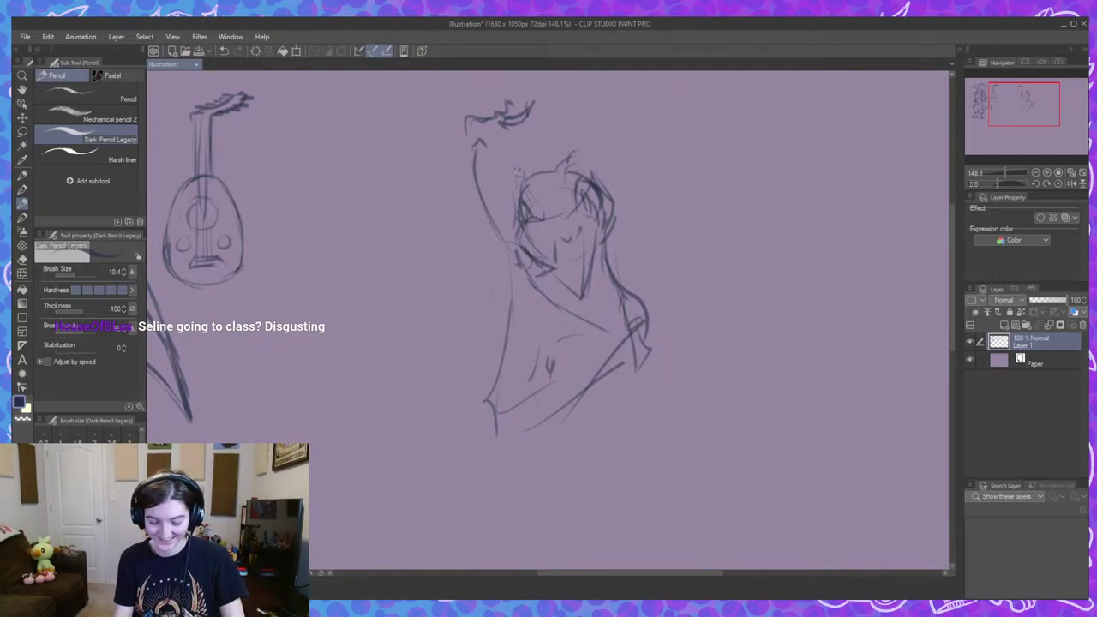
mouse_move(517, 171)
left_mouse_down()
mouse_move(521, 147)
mouse_move(531, 171)
mouse_move(576, 132)
mouse_move(584, 165)
mouse_move(613, 196)
left_mouse_up()
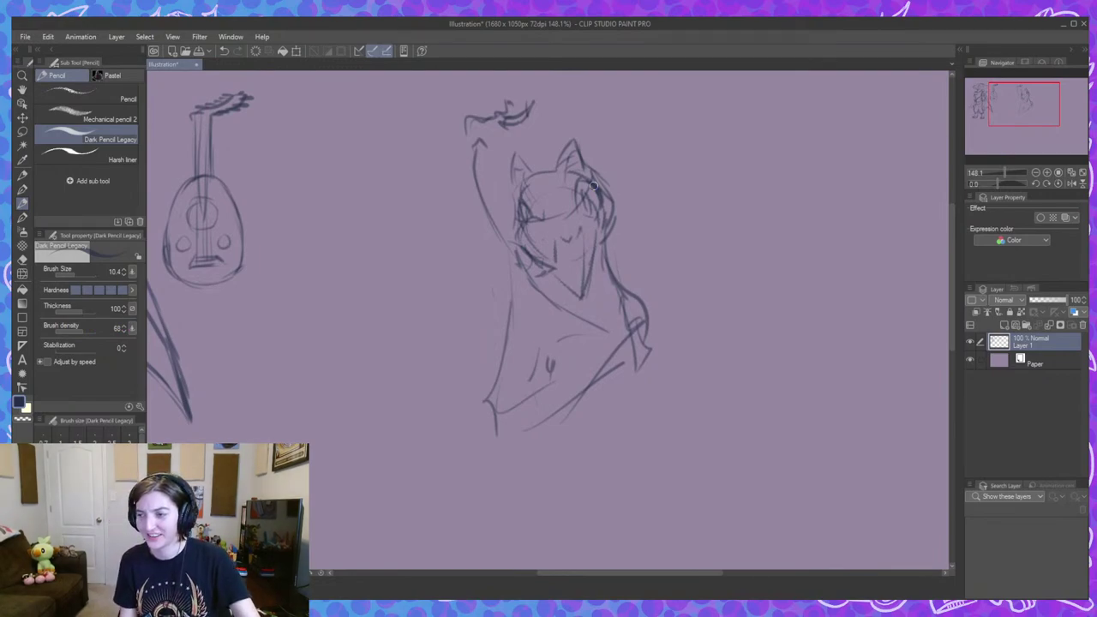
Thicken the raised forearm with contour strokes on both sides, running down from the wrist.
mouse_move(662, 274)
left_mouse_down()
mouse_move(659, 254)
mouse_move(666, 279)
left_mouse_up()
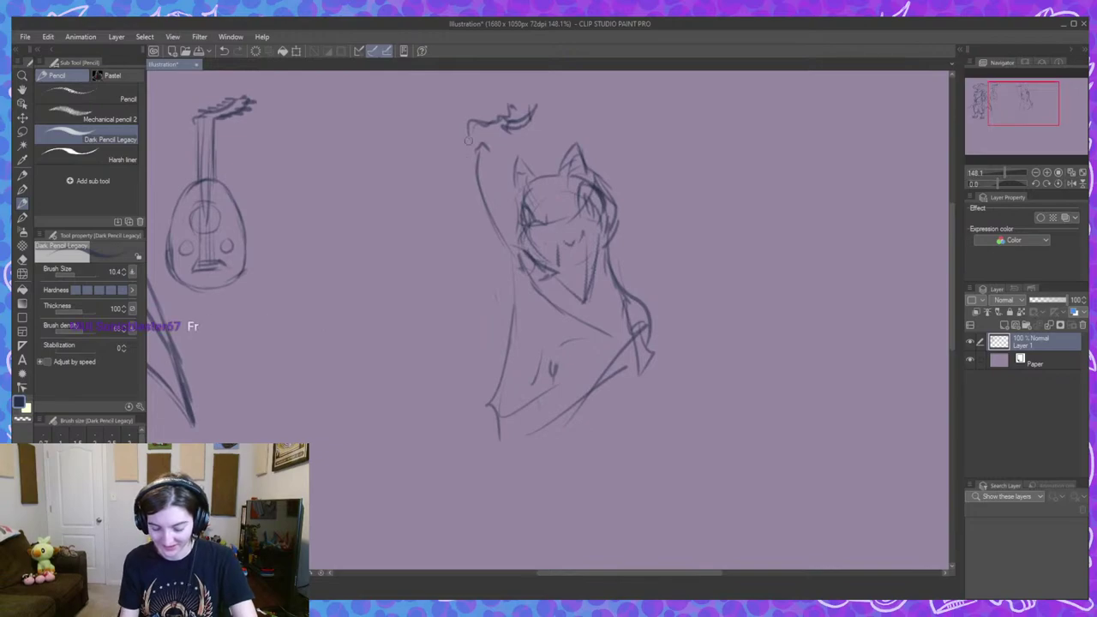
left_click_drag(471, 143, 465, 206)
left_click_drag(488, 148, 486, 208)
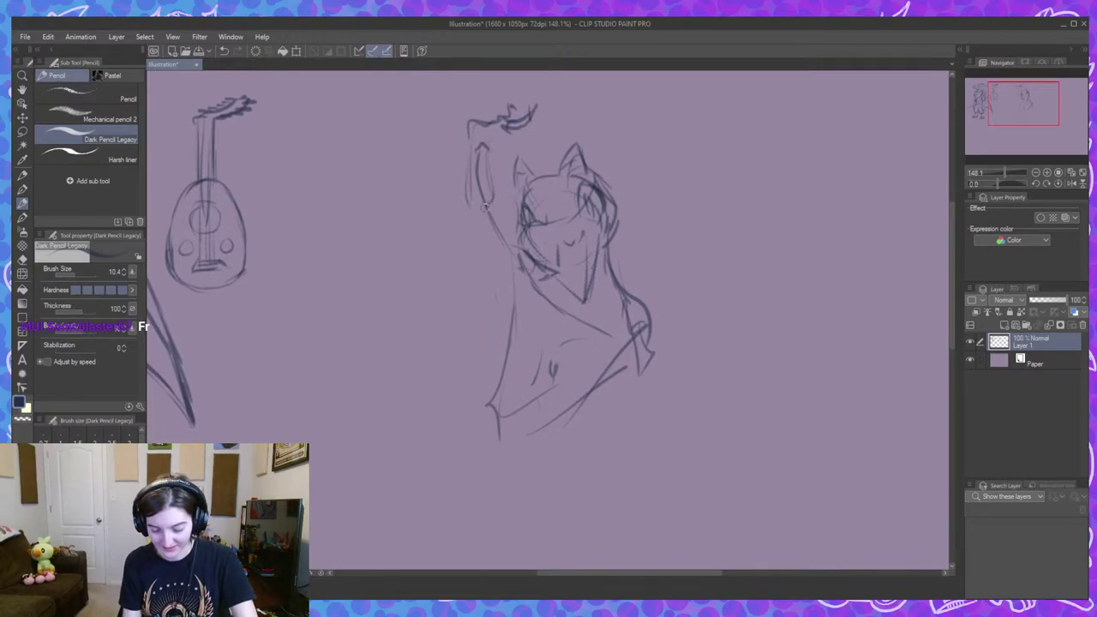
Sketch an angular hip contour with a short thigh stroke below the waist.
scroll(611, 397, "down", 1)
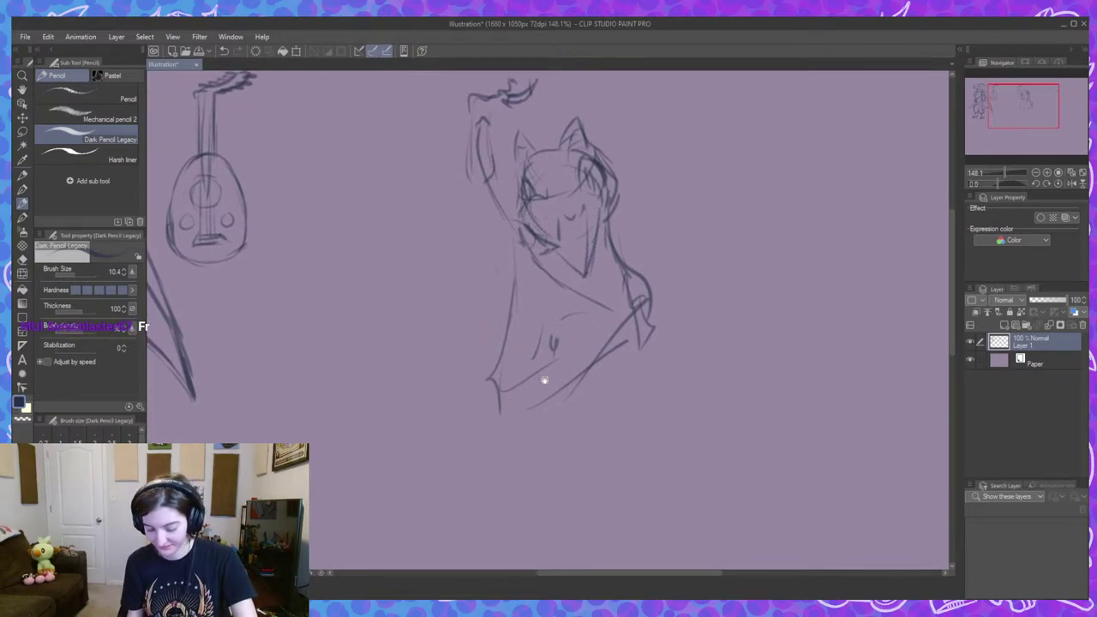
mouse_move(479, 364)
left_mouse_down()
mouse_move(497, 414)
mouse_move(490, 437)
left_mouse_up()
left_click_drag(598, 444, 592, 392)
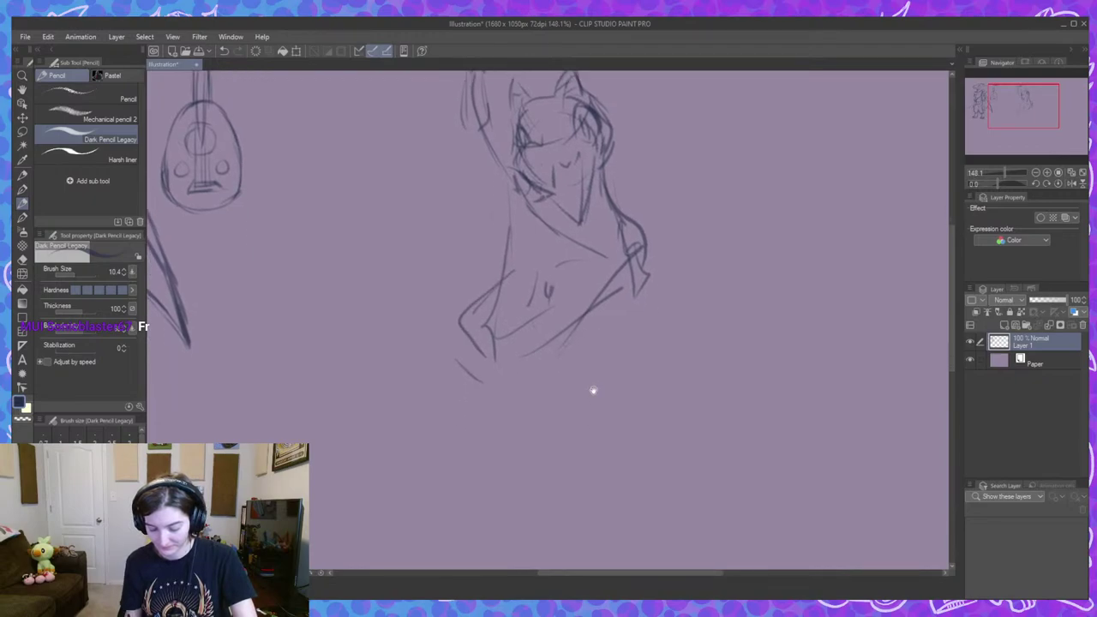
Draw one leg lifted out sideways from the hip, with a bent knee and loosely curled lower end.
scroll(604, 410, "down", 3)
scroll(597, 389, "up", 2)
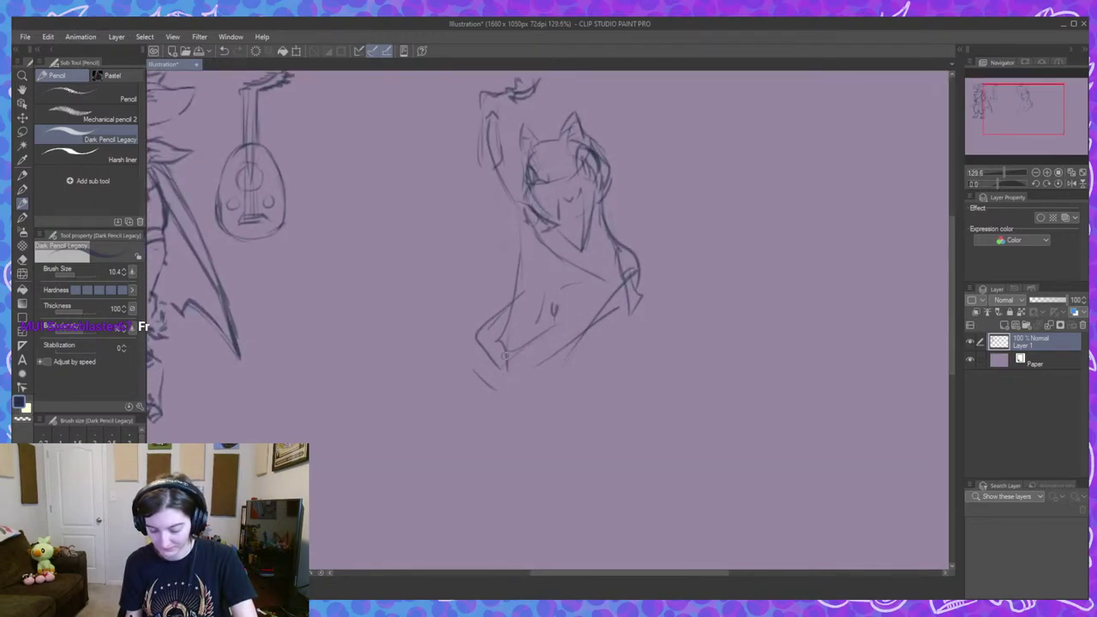
mouse_move(514, 315)
left_mouse_down()
mouse_move(422, 336)
mouse_move(482, 362)
mouse_move(376, 384)
mouse_move(411, 408)
left_mouse_up()
left_click_drag(415, 353, 377, 417)
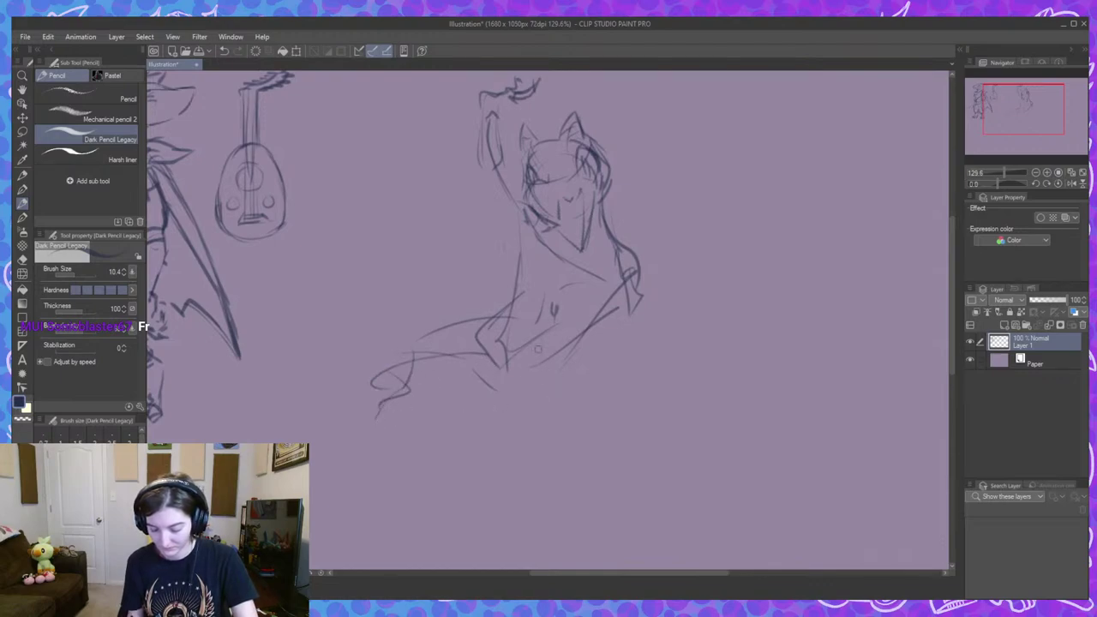
Sketch the standing leg with a tapering thigh, zigzag knee, short shin strokes and a roughly marked foot.
left_click_drag(492, 370, 494, 433)
mouse_move(557, 360)
left_mouse_down()
mouse_move(512, 447)
mouse_move(531, 505)
mouse_move(561, 449)
mouse_move(549, 404)
mouse_move(523, 454)
left_mouse_up()
mouse_move(520, 464)
left_mouse_down()
mouse_move(489, 498)
mouse_move(540, 485)
left_mouse_up()
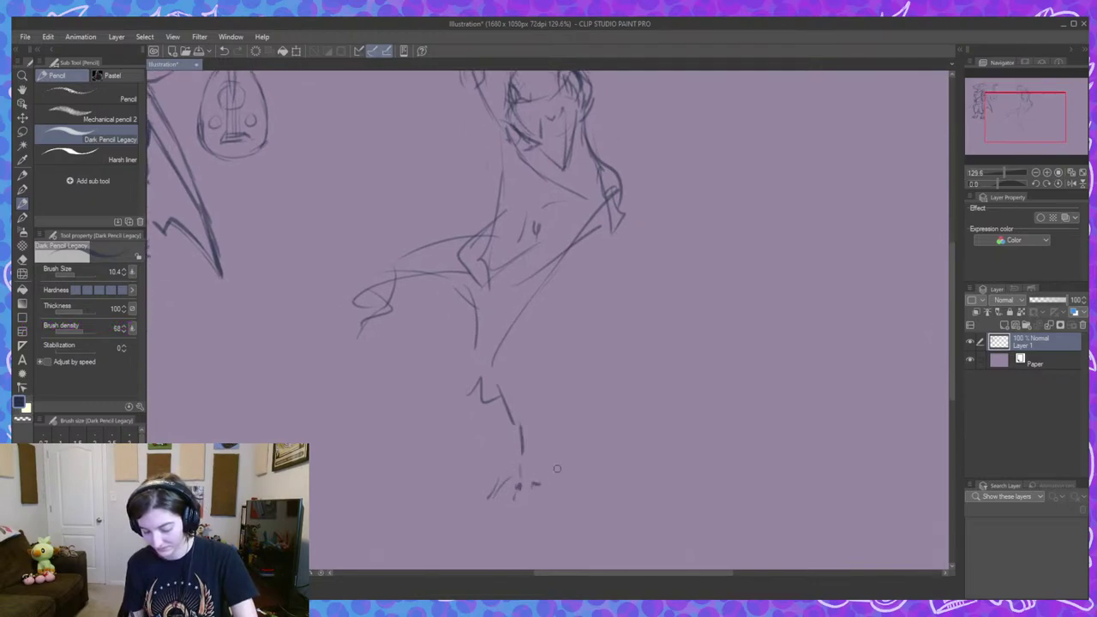
left_click_drag(623, 394, 617, 440)
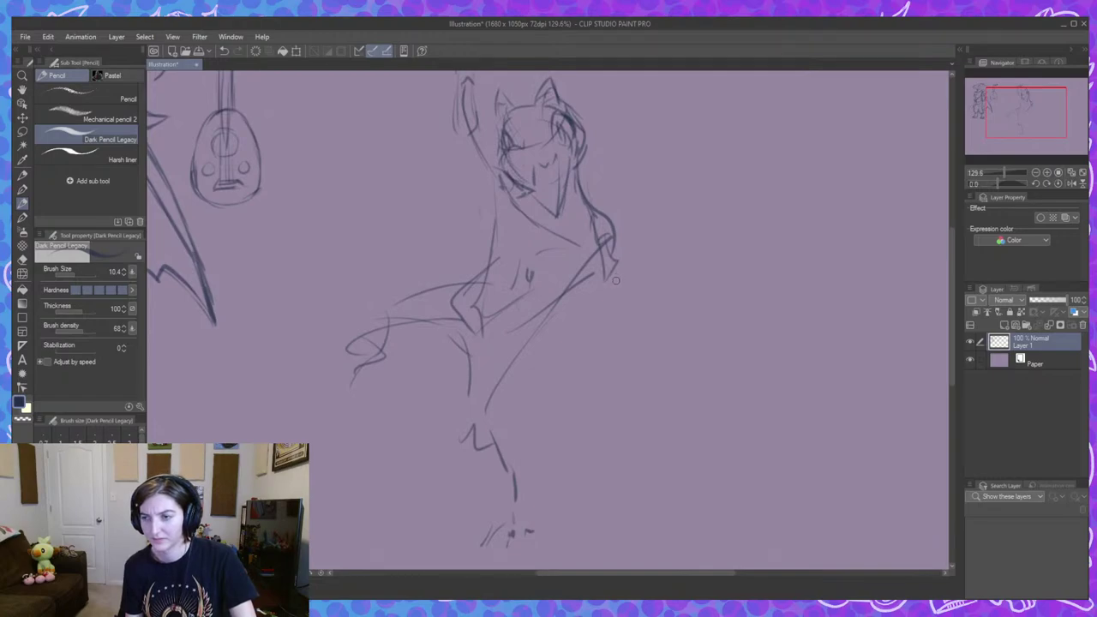
left_click_drag(594, 229, 633, 291)
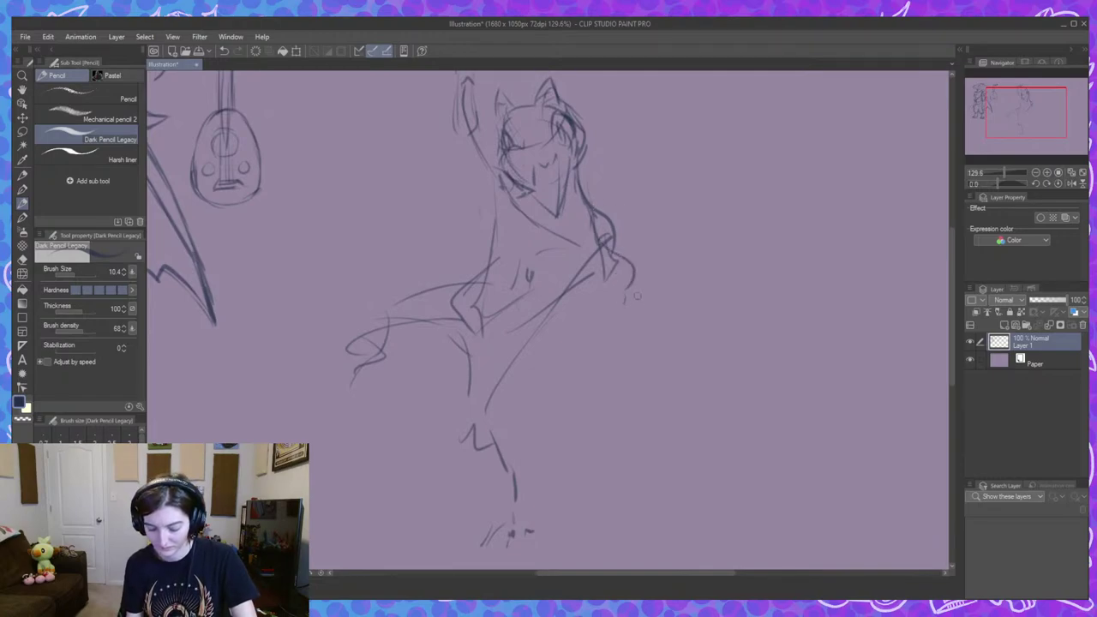
mouse_move(514, 281)
left_mouse_down()
mouse_move(605, 281)
mouse_move(564, 284)
mouse_move(518, 267)
mouse_move(494, 302)
mouse_move(533, 319)
left_mouse_up()
left_click_drag(521, 266, 527, 261)
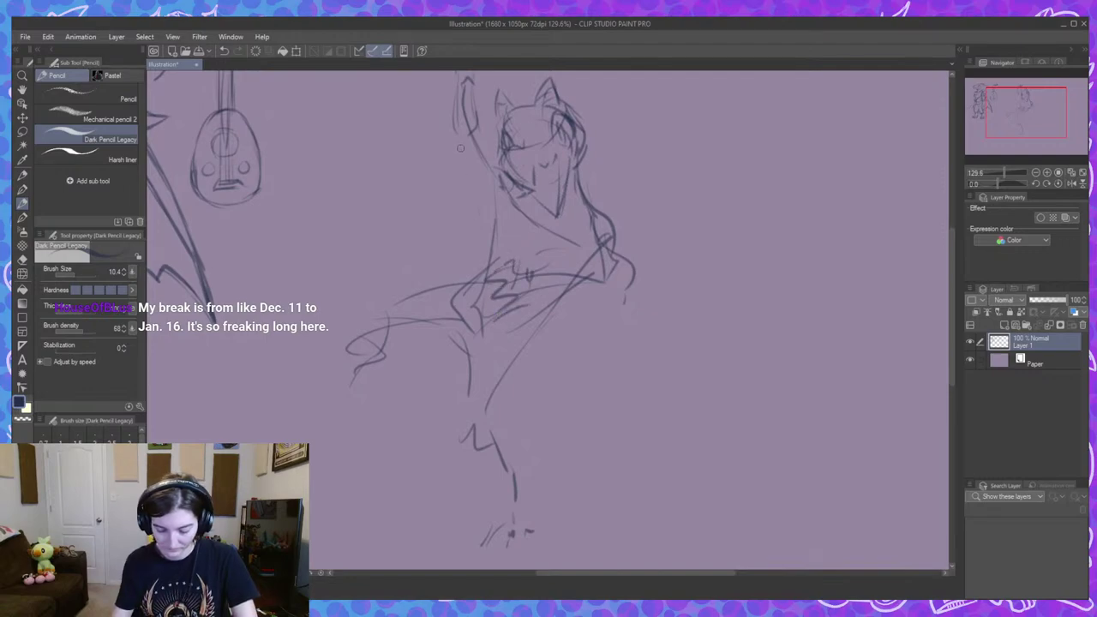
left_click_drag(406, 119, 524, 273)
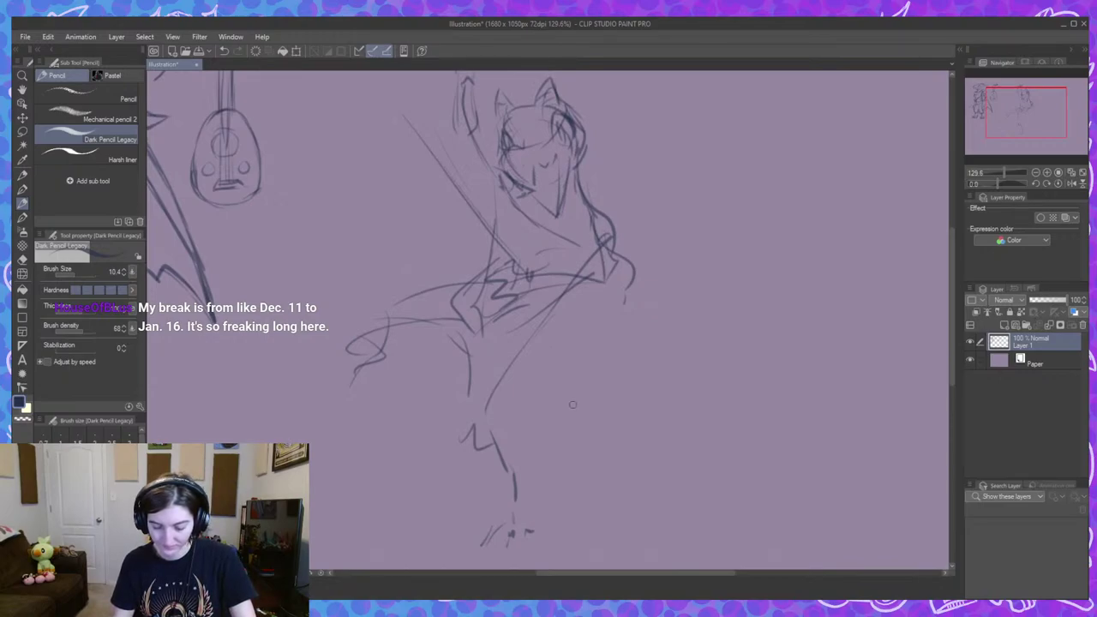
key("ctrl+z")
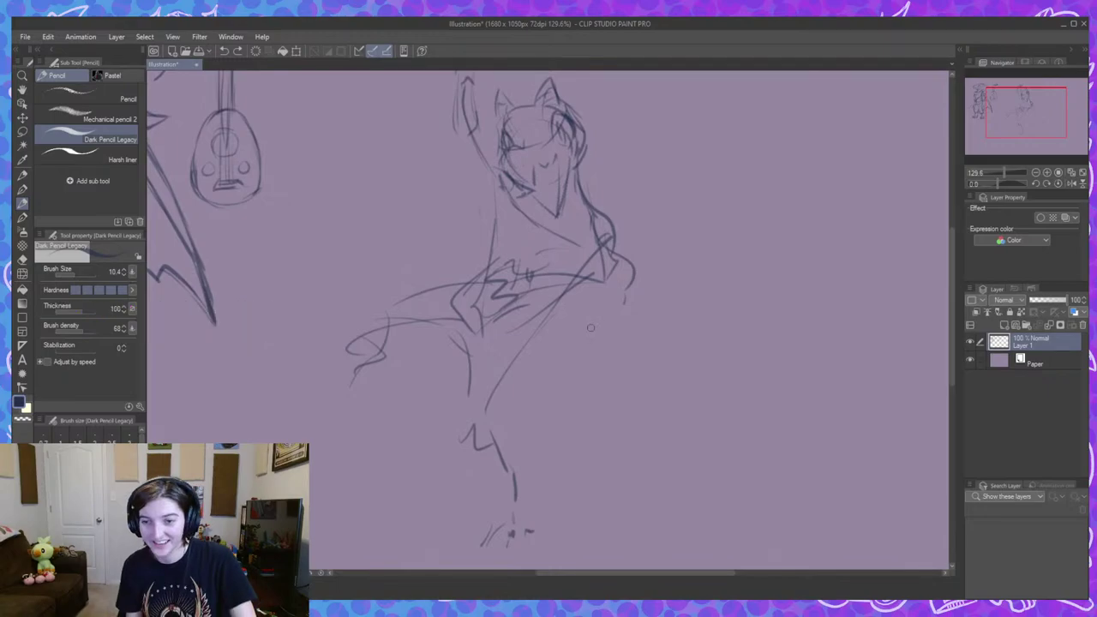
mouse_move(514, 291)
left_mouse_down()
mouse_move(548, 257)
mouse_move(533, 298)
left_mouse_up()
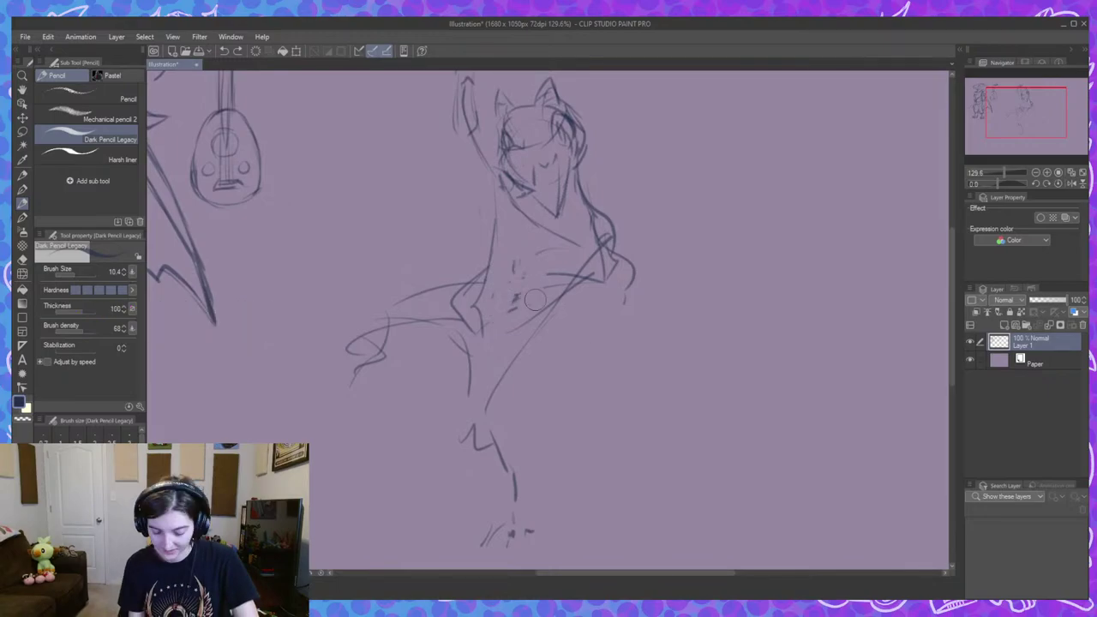
left_click_drag(591, 261, 632, 283)
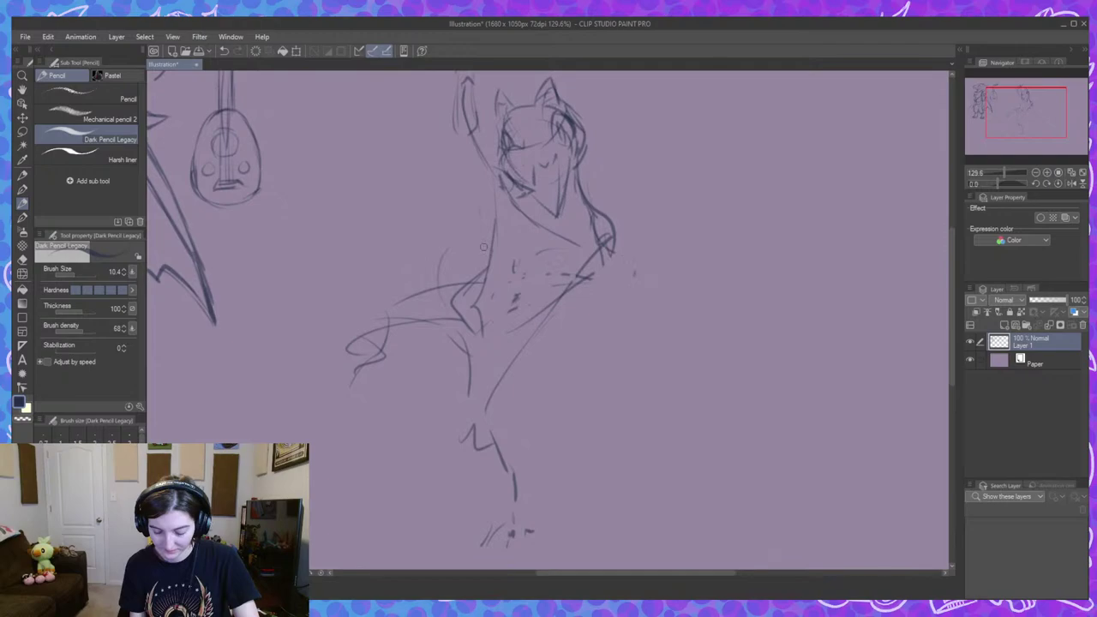
Sketch a lute with its rounded body beside the hip and a long neck slanting up across the chest to a bent headstock.
left_click_drag(464, 237, 438, 294)
mouse_move(535, 237)
left_mouse_down()
mouse_move(708, 155)
mouse_move(491, 255)
left_mouse_up()
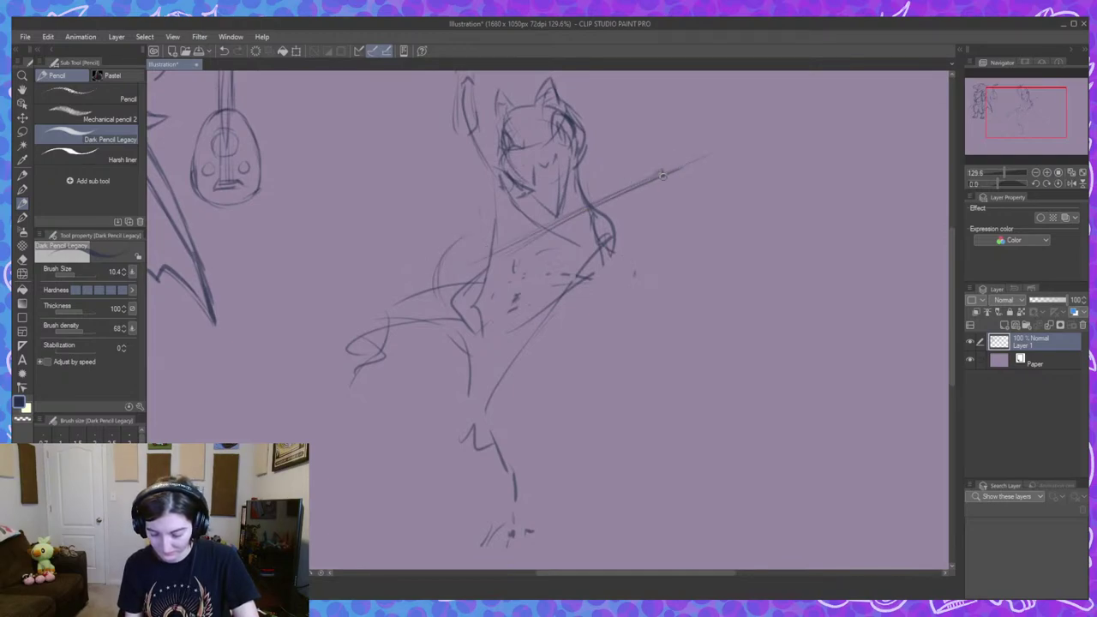
mouse_move(662, 171)
left_mouse_down()
mouse_move(686, 193)
mouse_move(518, 238)
left_mouse_up()
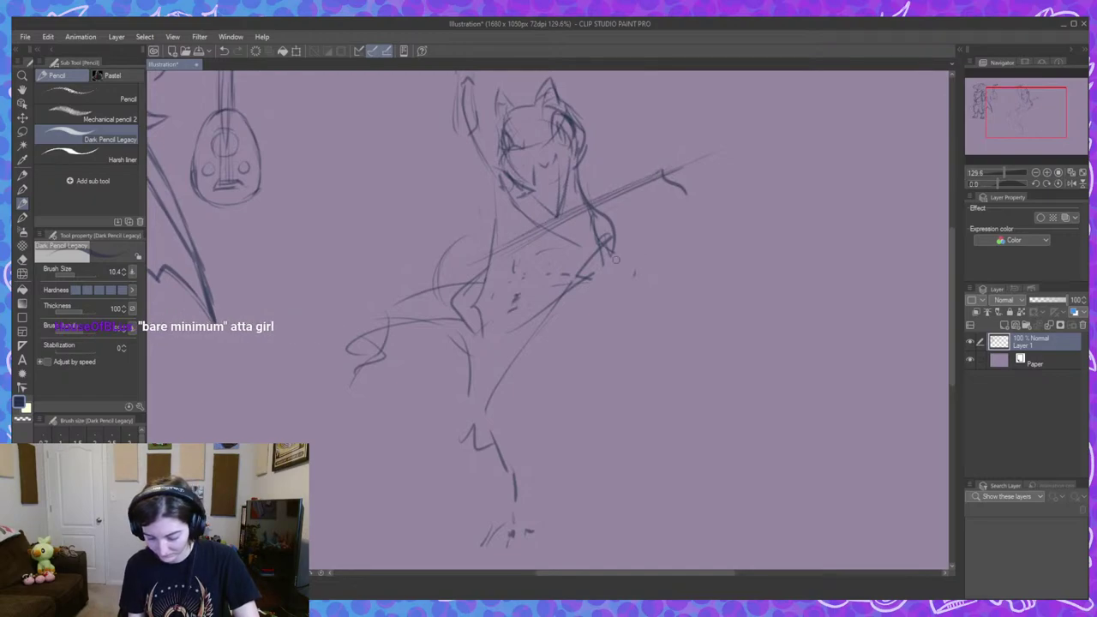
Draw the lowered arm's bent forearm and hand gripping the lute neck, and reinforce the neck's edges toward the body.
mouse_move(613, 245)
left_mouse_down()
mouse_move(613, 310)
mouse_move(586, 234)
mouse_move(618, 207)
mouse_move(593, 214)
left_mouse_up()
left_click_drag(568, 213, 575, 226)
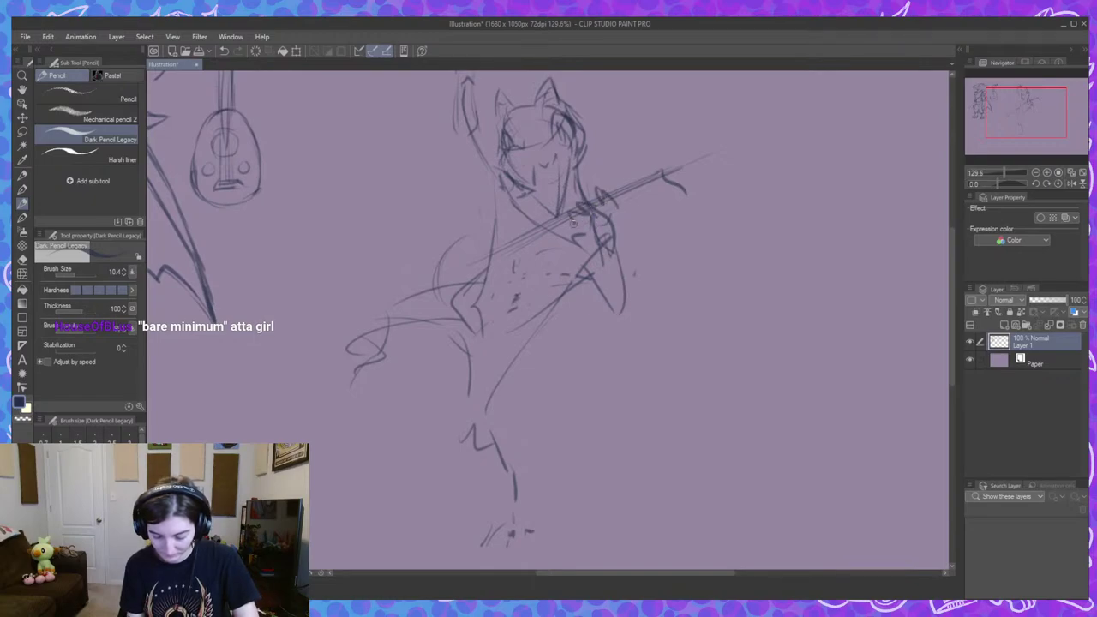
mouse_move(647, 172)
left_mouse_down()
mouse_move(653, 188)
mouse_move(642, 198)
mouse_move(560, 233)
mouse_move(525, 229)
mouse_move(466, 260)
left_mouse_up()
left_click_drag(537, 225, 459, 264)
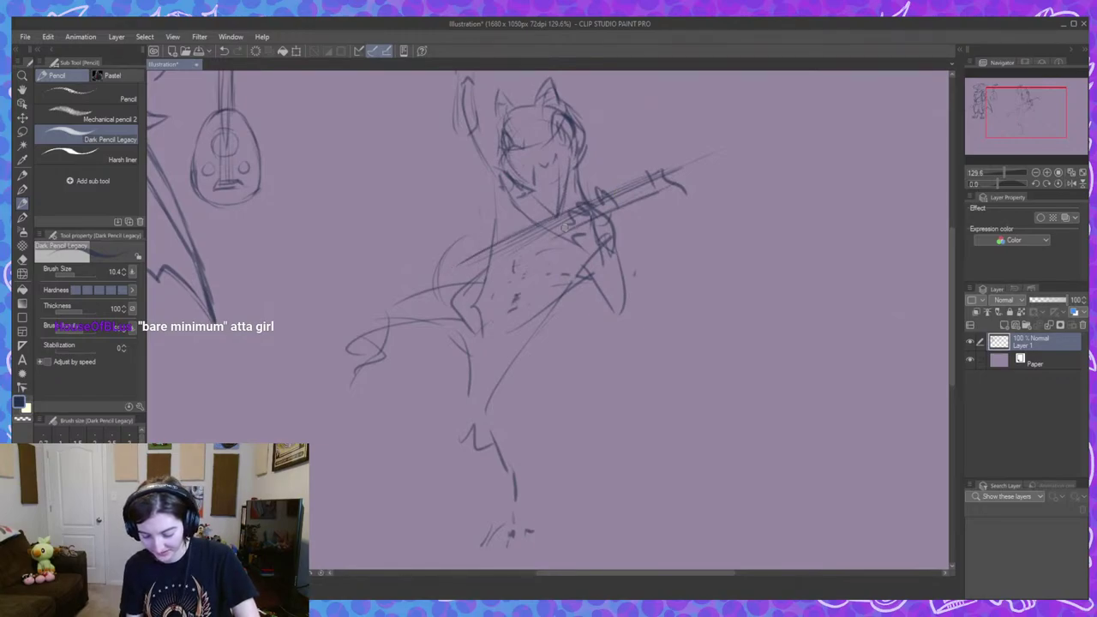
Build up the lute's rounded body beside the hip with overlapping curves along its upper and lower edges, undoing the last stroke.
left_click_drag(549, 234, 471, 268)
mouse_move(430, 264)
left_mouse_down()
mouse_move(473, 225)
mouse_move(545, 224)
left_mouse_up()
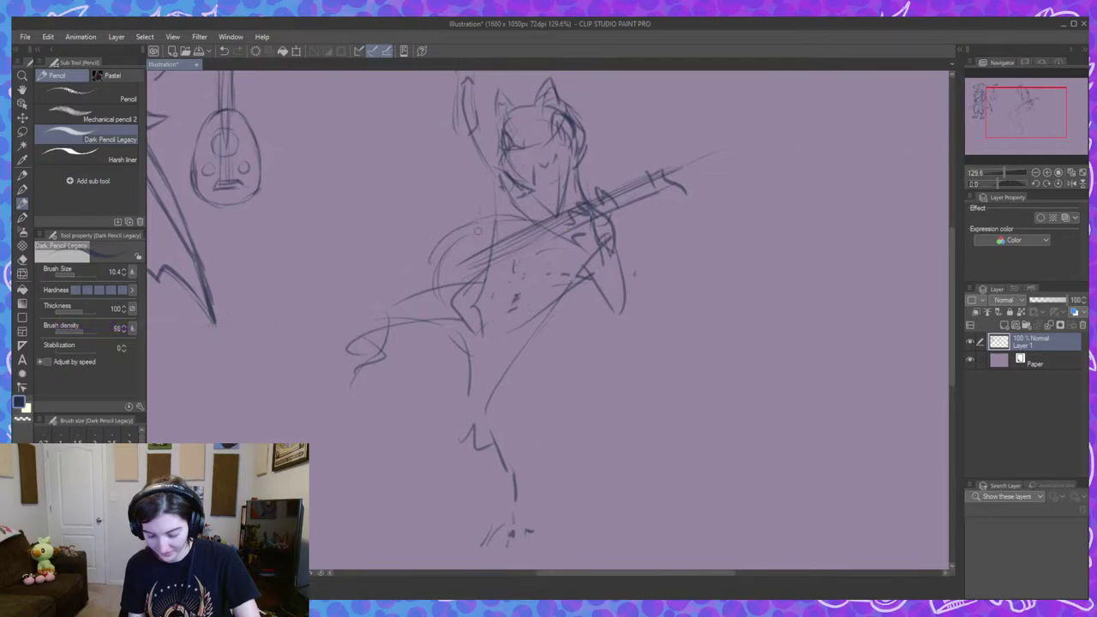
mouse_move(465, 234)
left_mouse_down()
mouse_move(521, 221)
mouse_move(526, 249)
mouse_move(485, 309)
mouse_move(459, 317)
left_mouse_up()
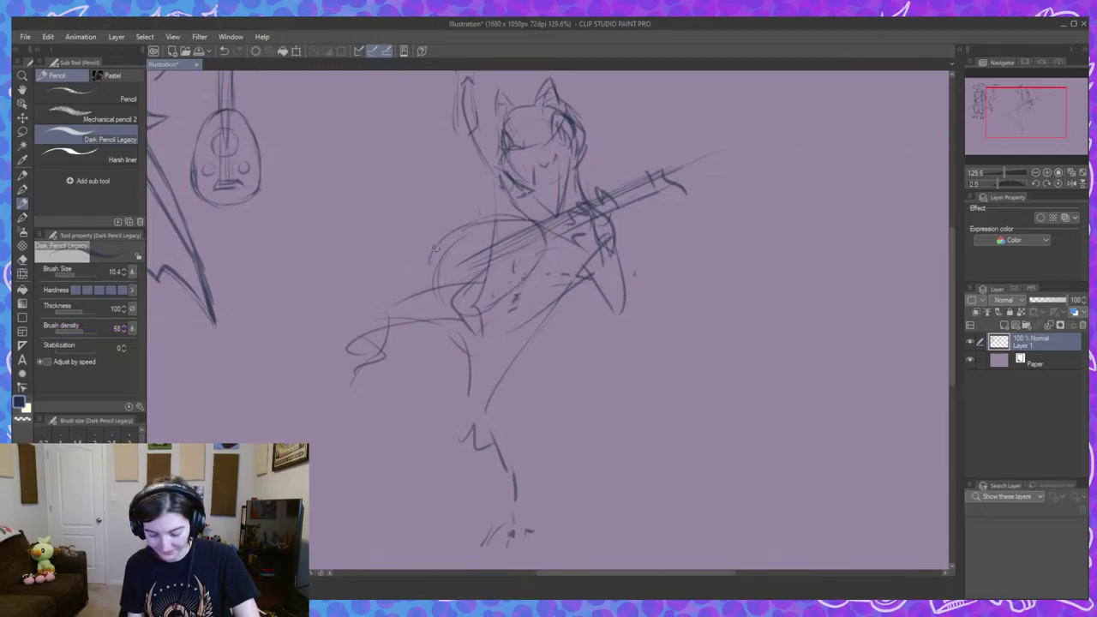
left_click_drag(438, 273, 478, 312)
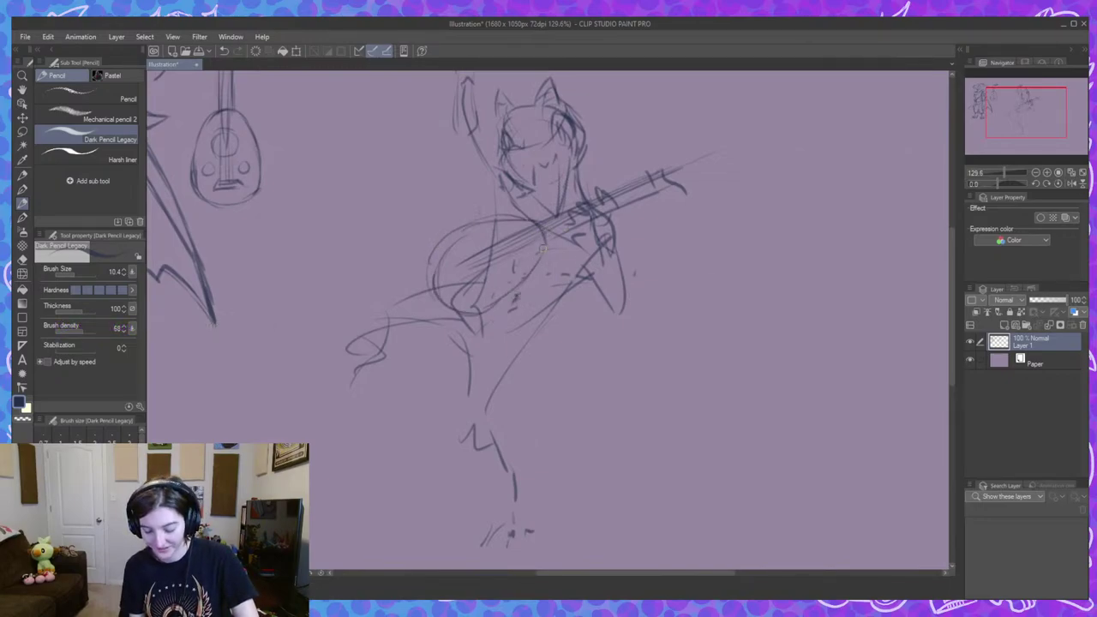
left_click_drag(543, 250, 497, 298)
left_click_drag(547, 259, 516, 297)
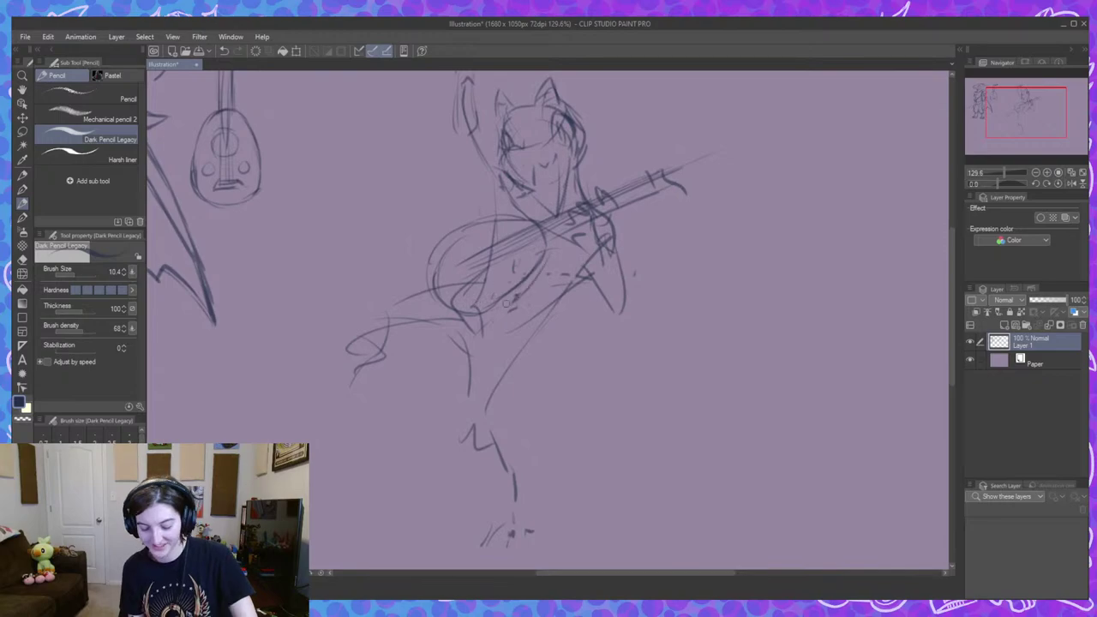
key("ctrl+z")
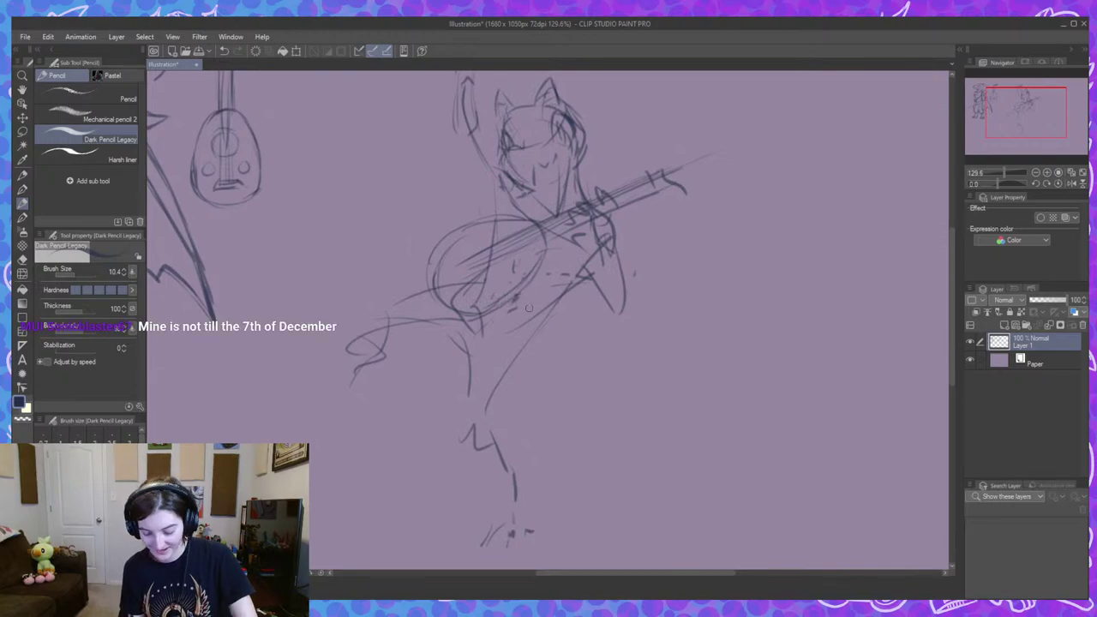
Thicken the lute's bent headstock and reinforce the thigh lines of the raised and standing legs.
left_click_drag(656, 190, 685, 216)
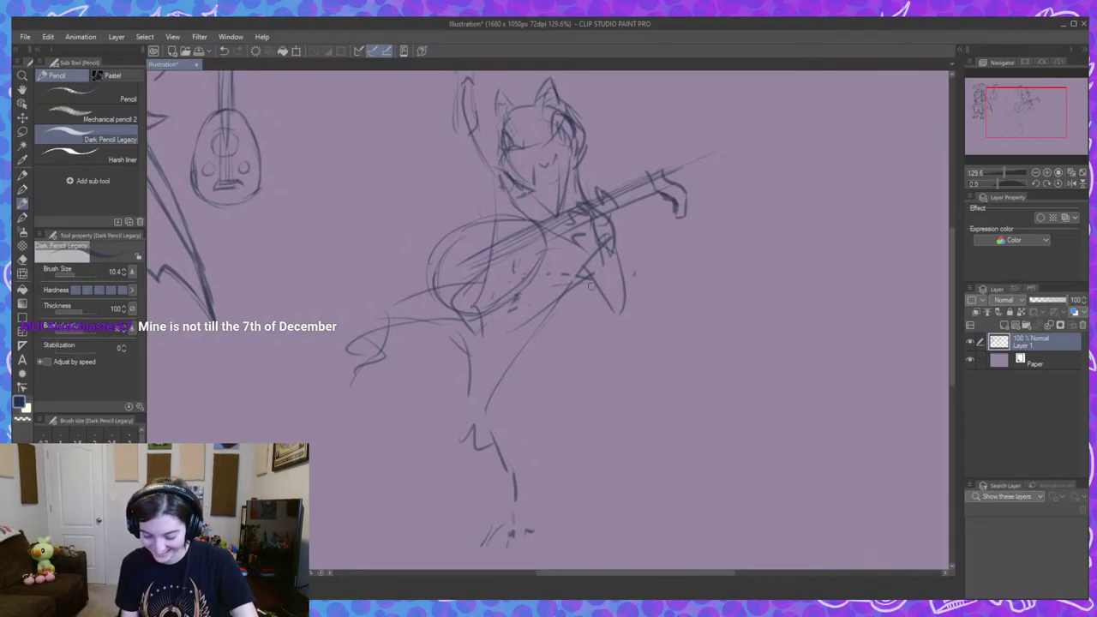
left_click_drag(610, 395, 634, 376)
left_click_drag(390, 306, 438, 273)
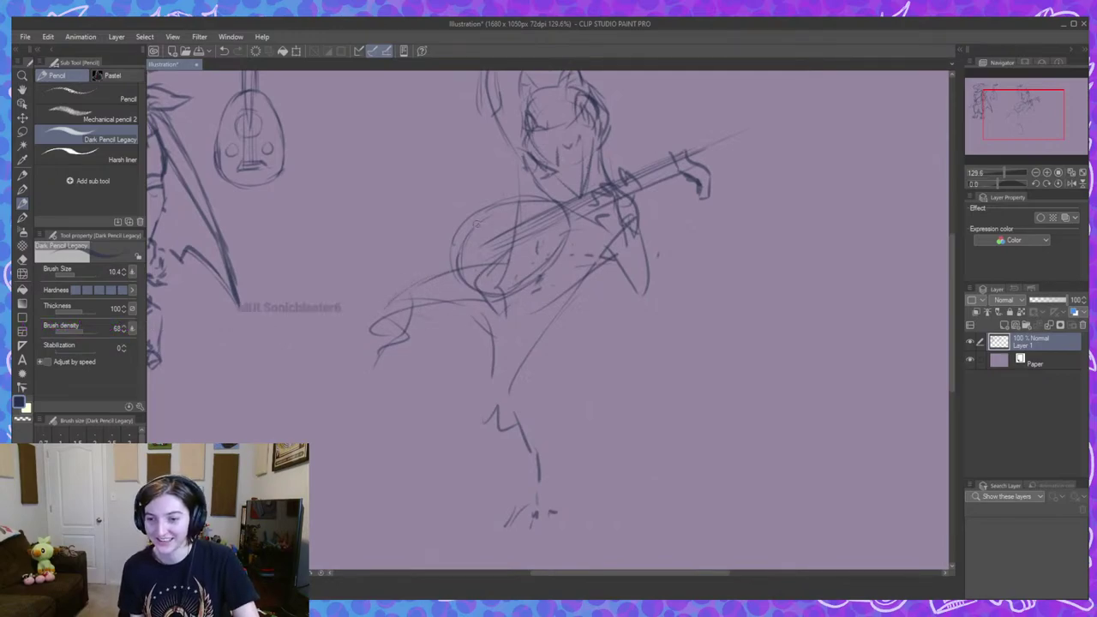
mouse_move(390, 313)
left_mouse_down()
mouse_move(497, 310)
mouse_move(493, 357)
left_mouse_up()
left_click_drag(584, 278, 530, 363)
scroll(658, 385, "down", 3)
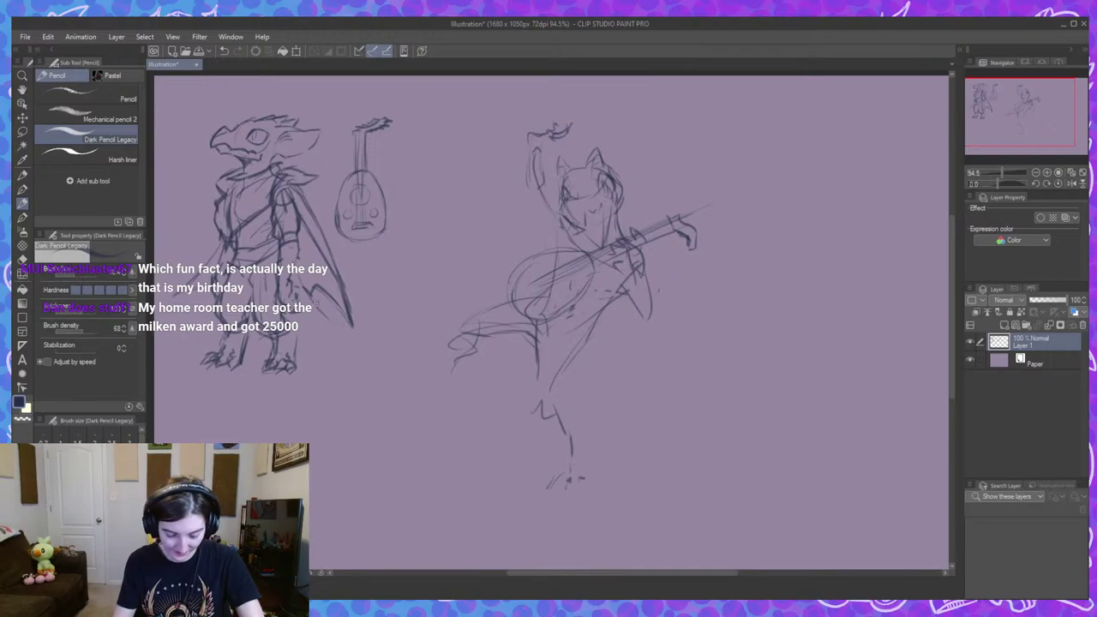
Sketch a faint curved tail low behind the reptilian bard's legs, undoing the first attempt.
left_click_drag(314, 332, 355, 345)
key("ctrl+z")
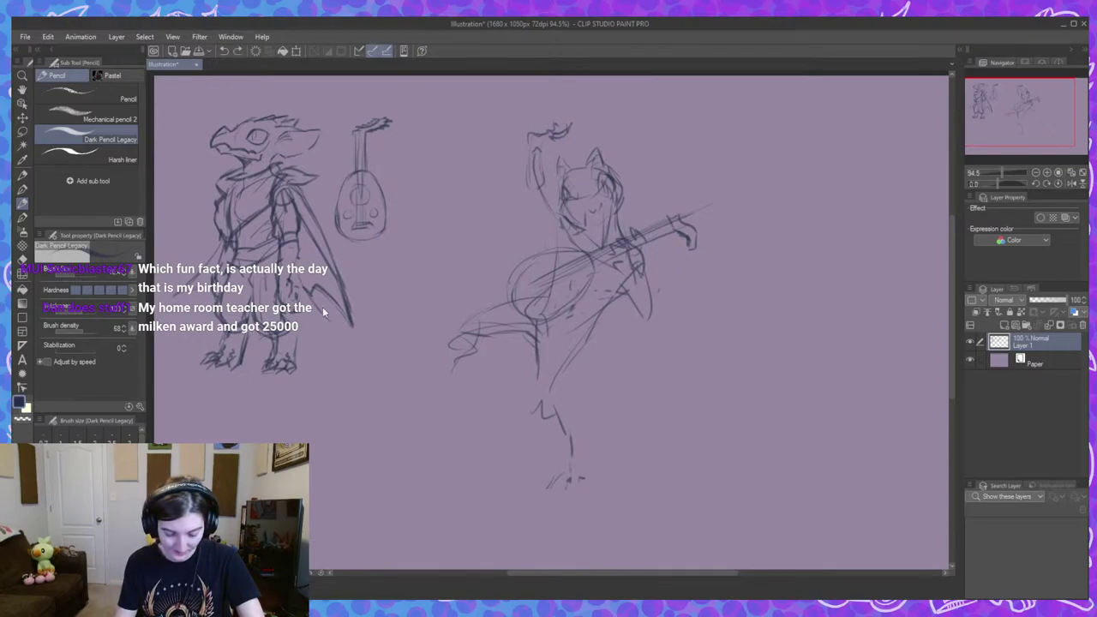
left_click_drag(324, 299, 305, 287)
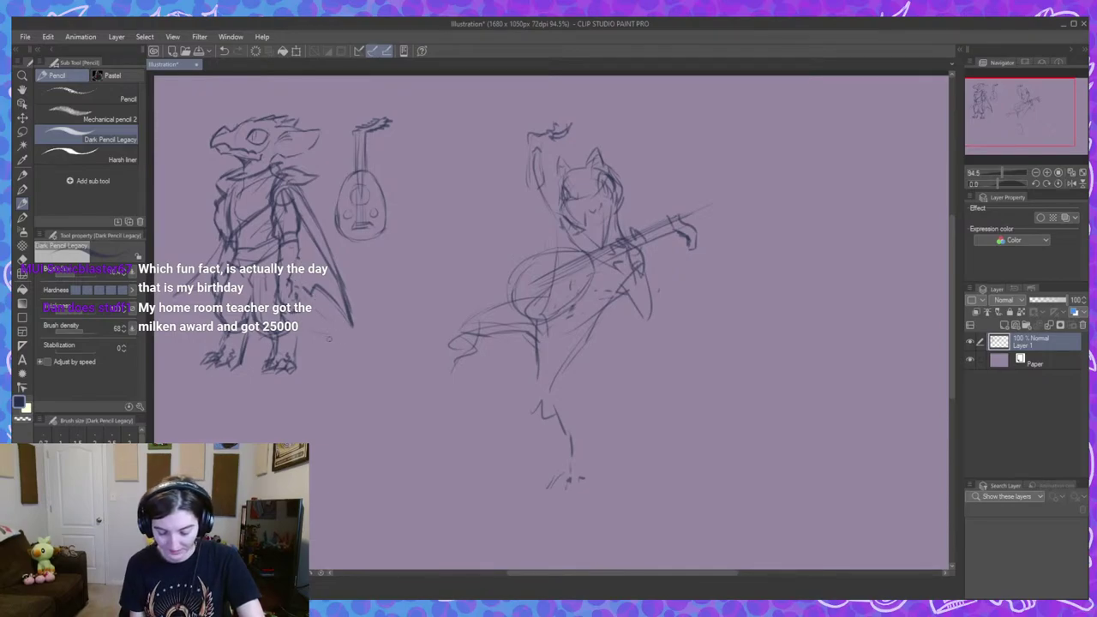
Reinforce the outer thigh line of the dancing figure's standing leg down toward the knee.
scroll(580, 391, "up", 3)
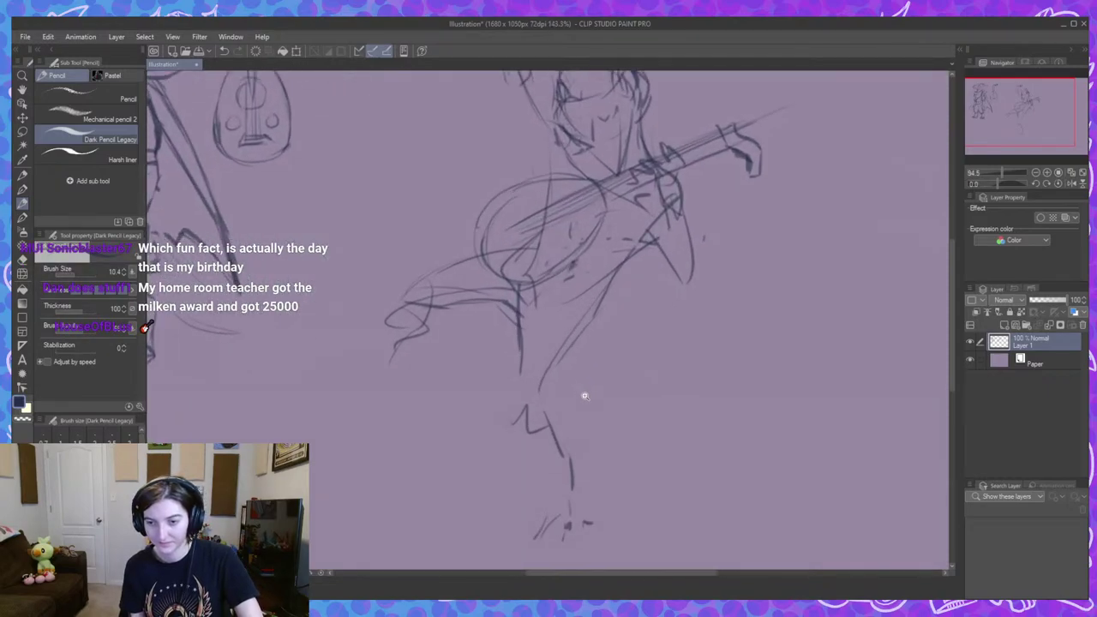
left_click_drag(664, 411, 641, 383)
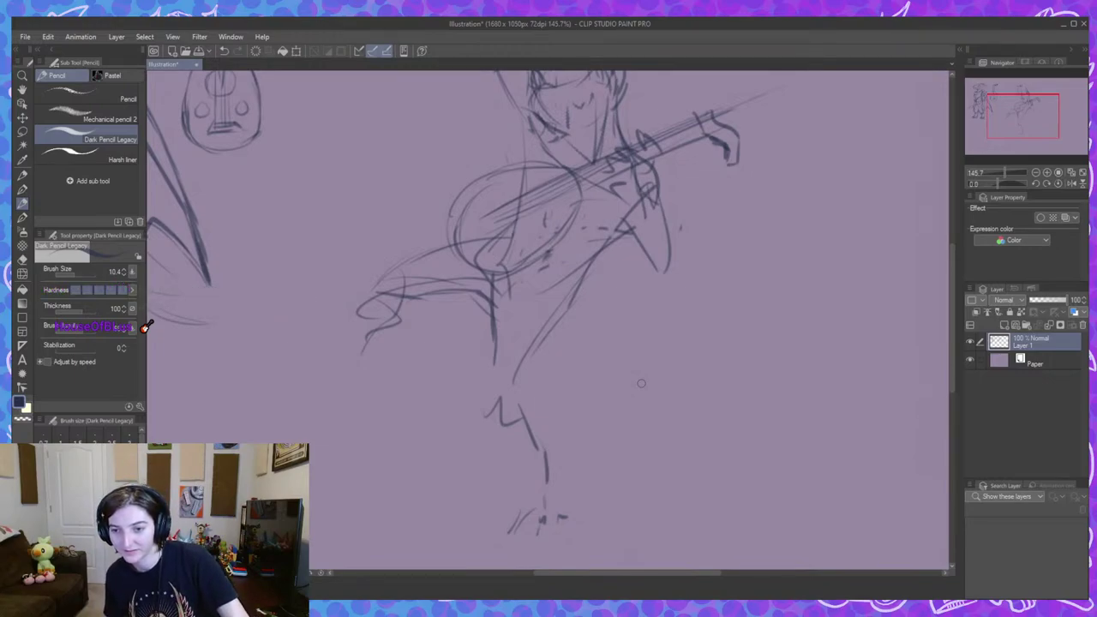
left_click_drag(753, 373, 741, 365)
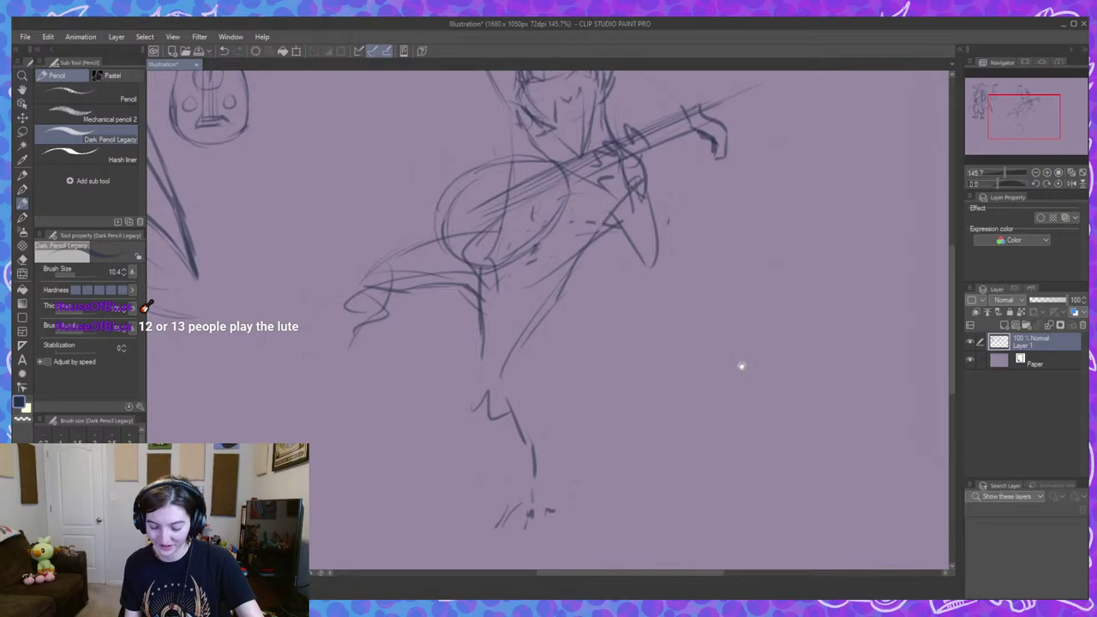
mouse_move(620, 346)
left_mouse_down()
mouse_move(617, 335)
mouse_move(609, 387)
left_mouse_up()
left_click_drag(668, 355, 649, 404)
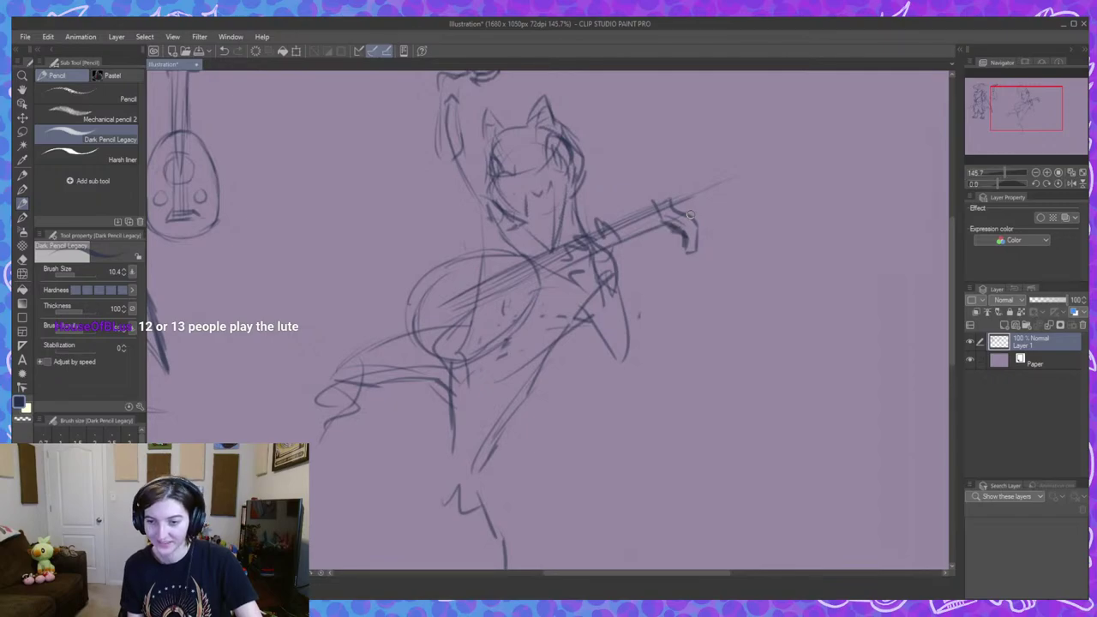
left_click_drag(690, 215, 720, 257)
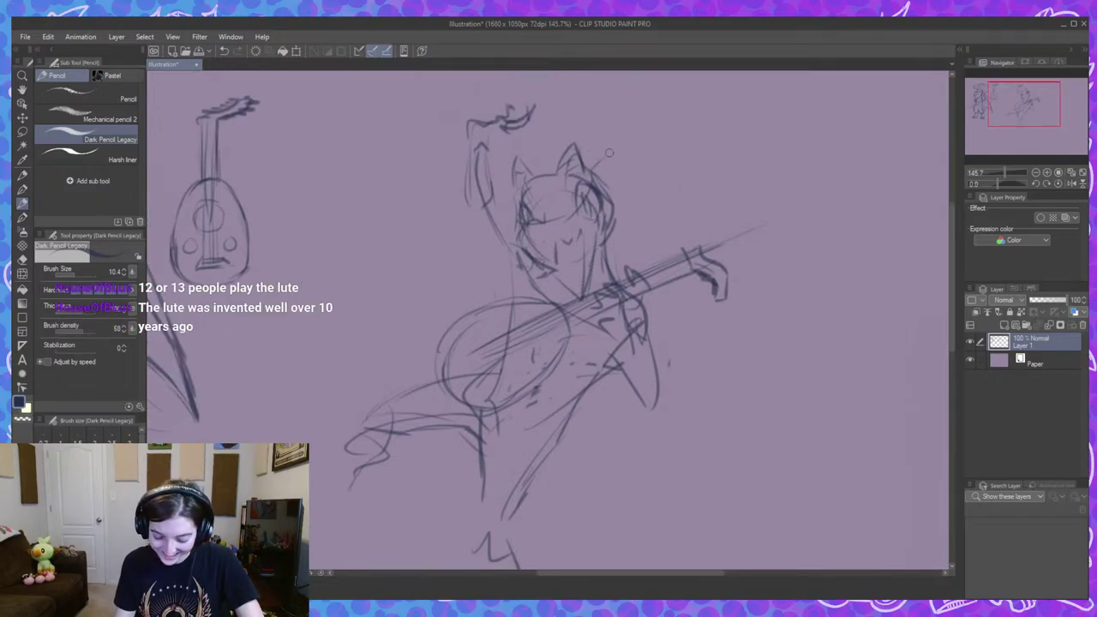
Sketch a large pointed ear flaring up and outward from the dancer's head on the lute-neck side, undoing and redrawing its upper edge.
left_click_drag(593, 175, 614, 145)
left_click_drag(588, 174, 658, 113)
left_click_drag(611, 155, 648, 121)
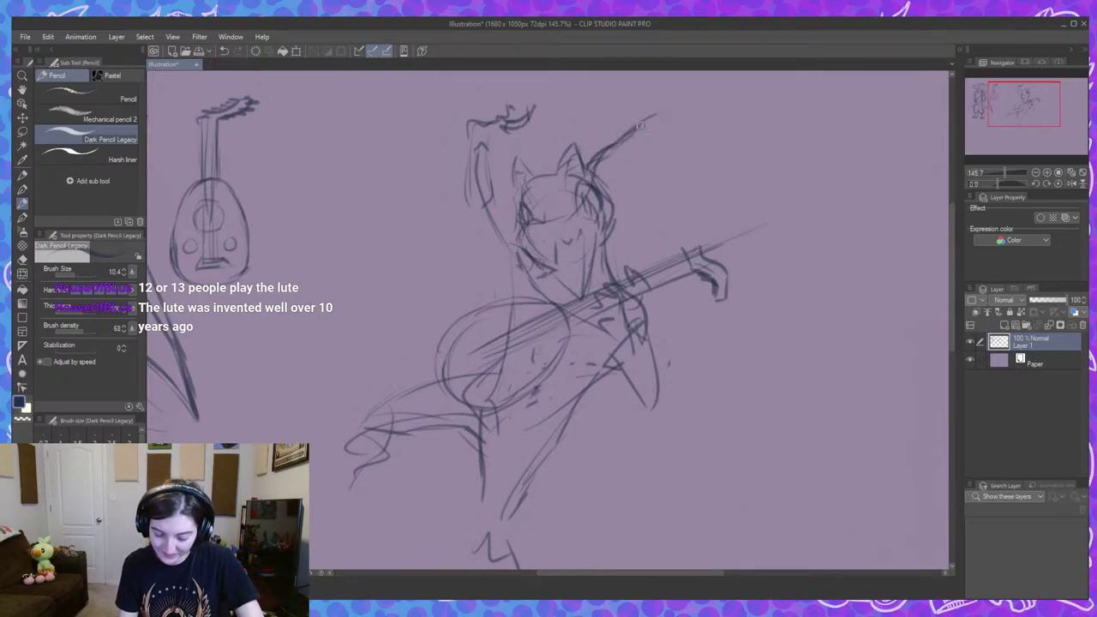
key("ctrl+z")
key("ctrl+z")
key("ctrl+z")
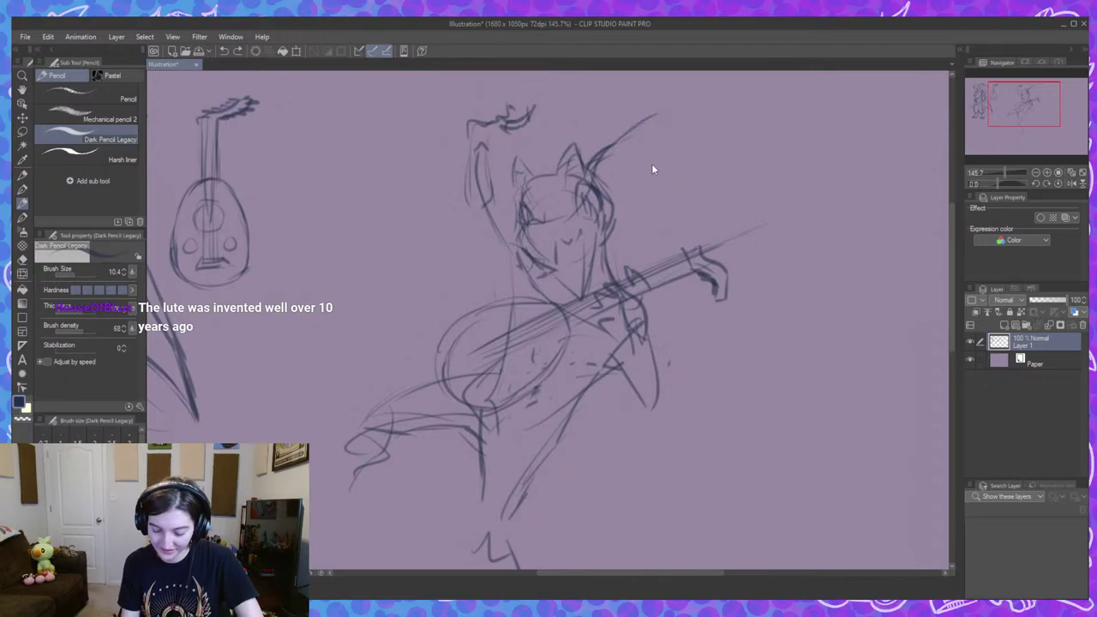
left_click_drag(612, 150, 642, 125)
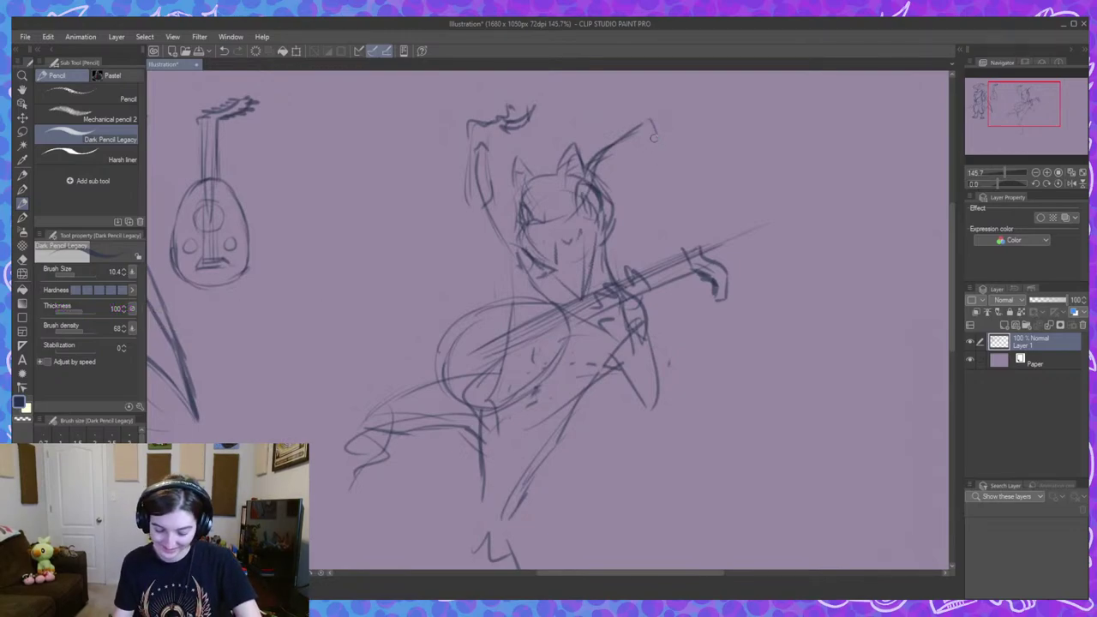
left_click_drag(653, 135, 656, 167)
Sketch the matching large ear on the other side of the head, beside the raised arm.
left_click_drag(519, 199, 507, 140)
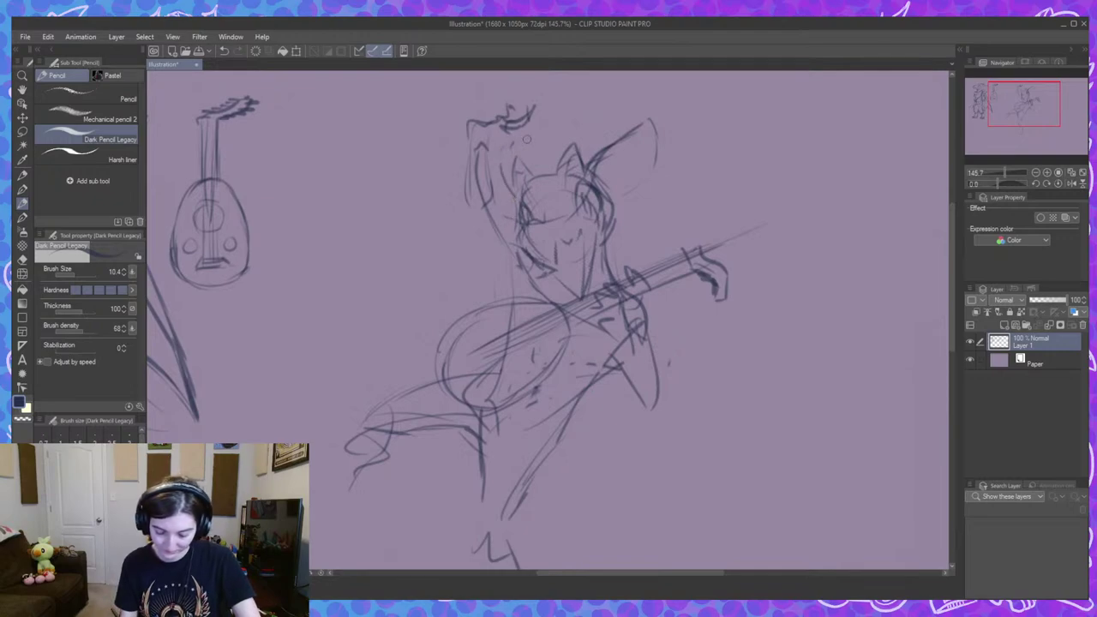
left_click_drag(514, 160, 541, 126)
left_click_drag(541, 128, 540, 171)
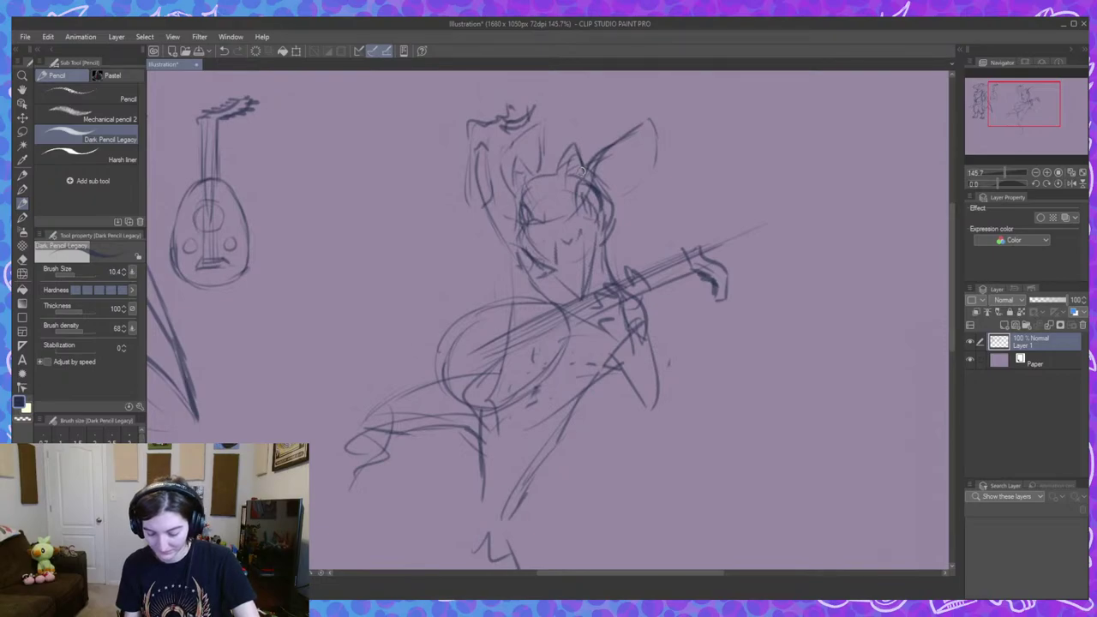
left_click_drag(514, 207, 509, 146)
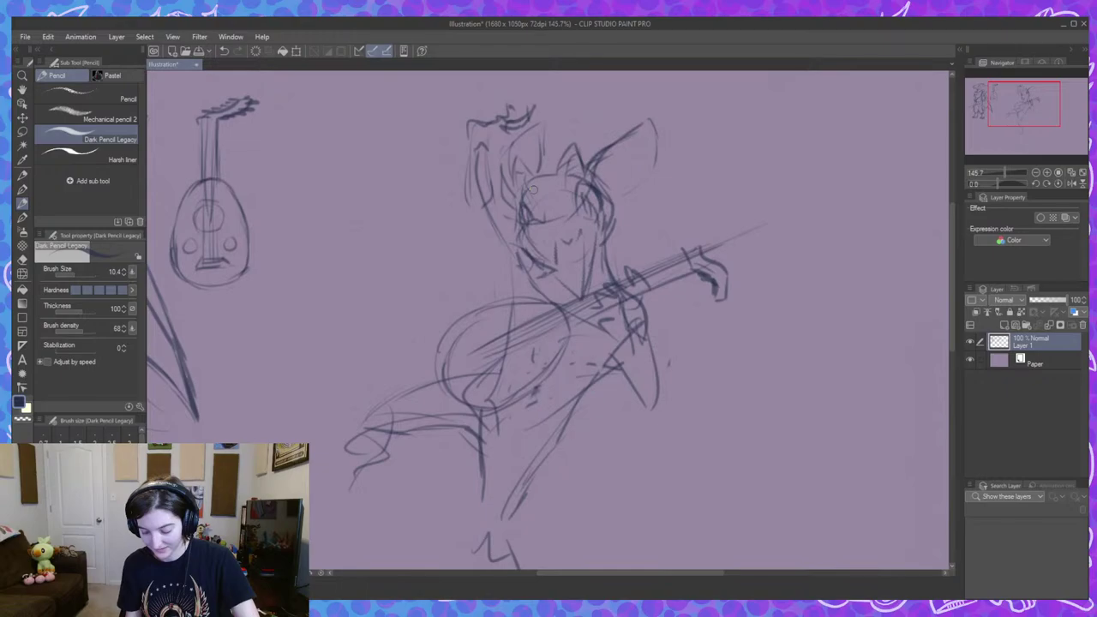
Darken the fingers gripping the lute neck and add light marks to the dancer's face and forehead.
scroll(695, 341, "down", 1)
left_click_drag(671, 291, 665, 326)
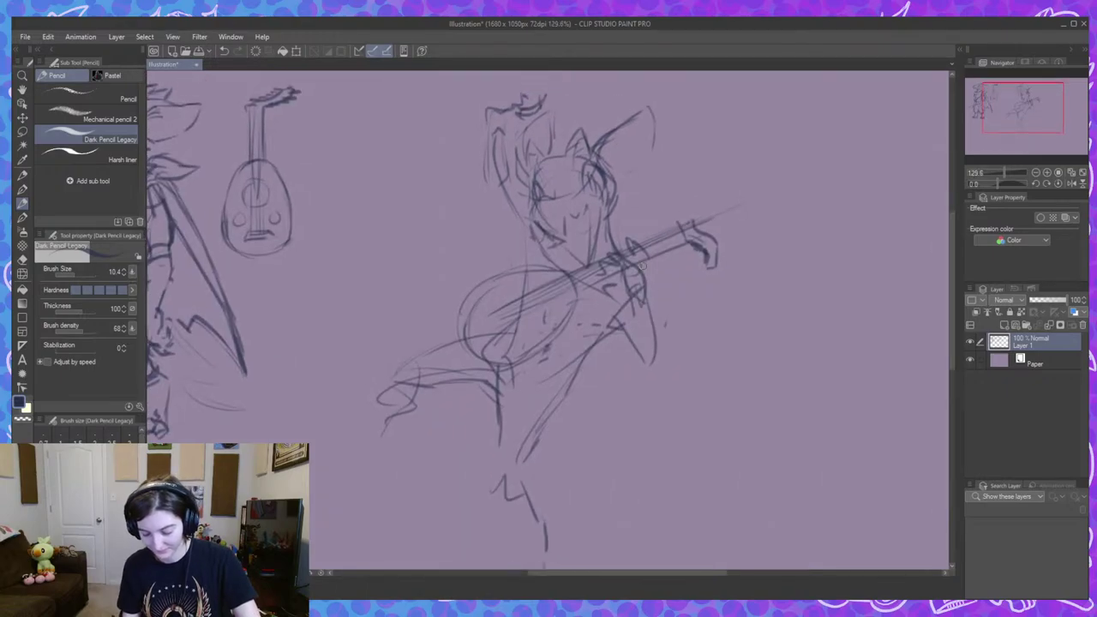
mouse_move(648, 247)
left_mouse_down()
mouse_move(643, 276)
mouse_move(633, 265)
left_mouse_up()
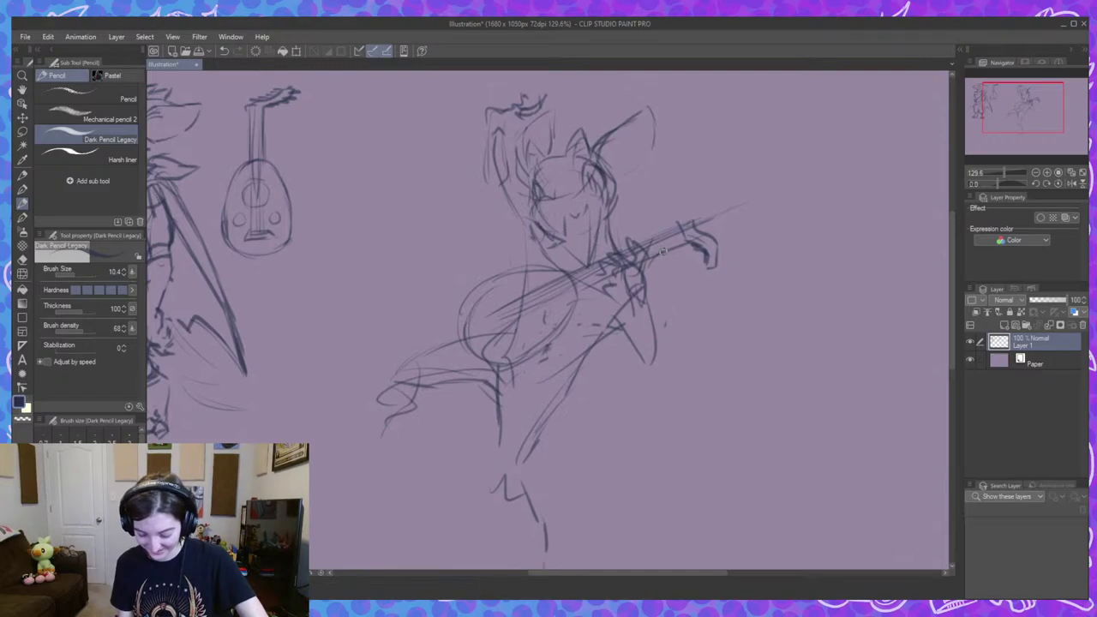
scroll(621, 273, "up", 2)
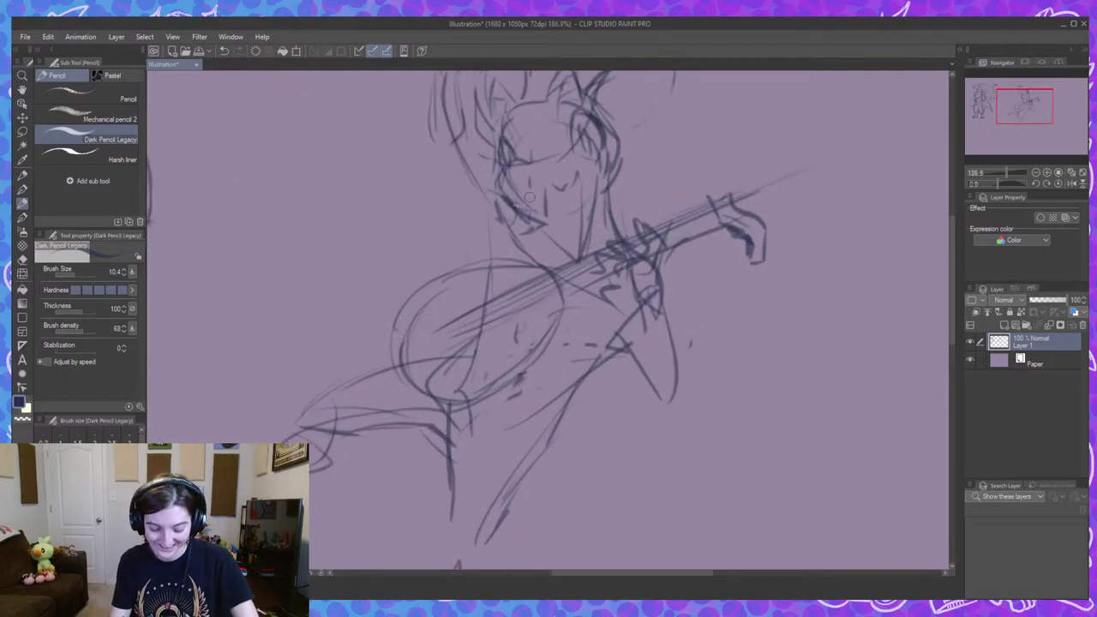
left_click_drag(697, 266, 698, 313)
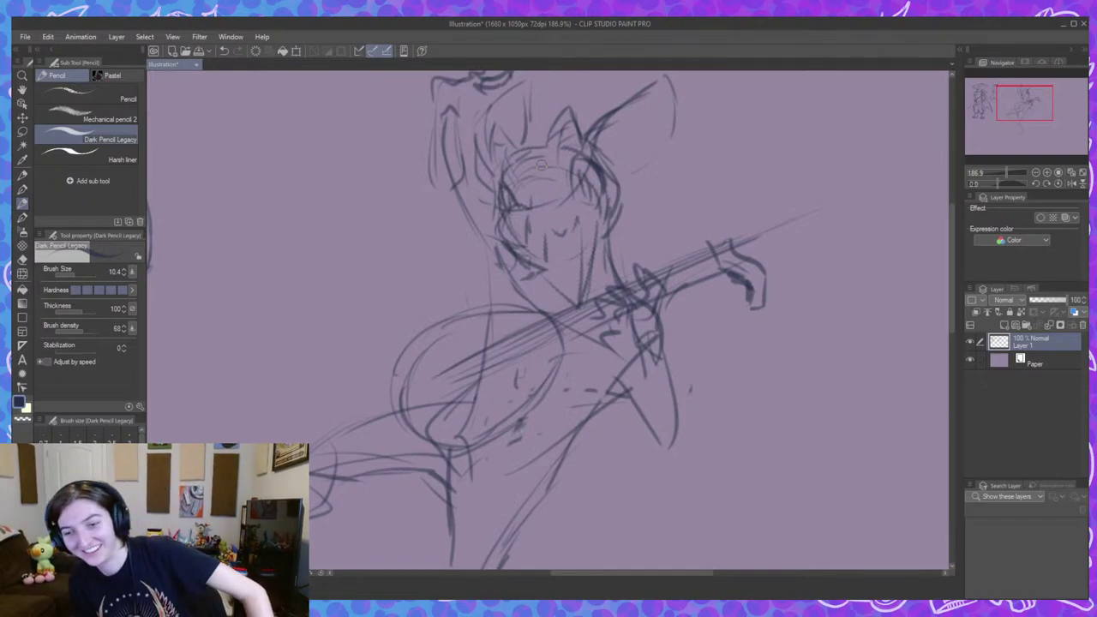
Reinforce the lower rim of the lute's body and sketch a long tail sweeping down from the hip into a curl.
left_click_drag(674, 360, 688, 266)
mouse_move(421, 318)
left_mouse_down()
mouse_move(457, 348)
mouse_move(486, 353)
mouse_move(506, 333)
left_mouse_up()
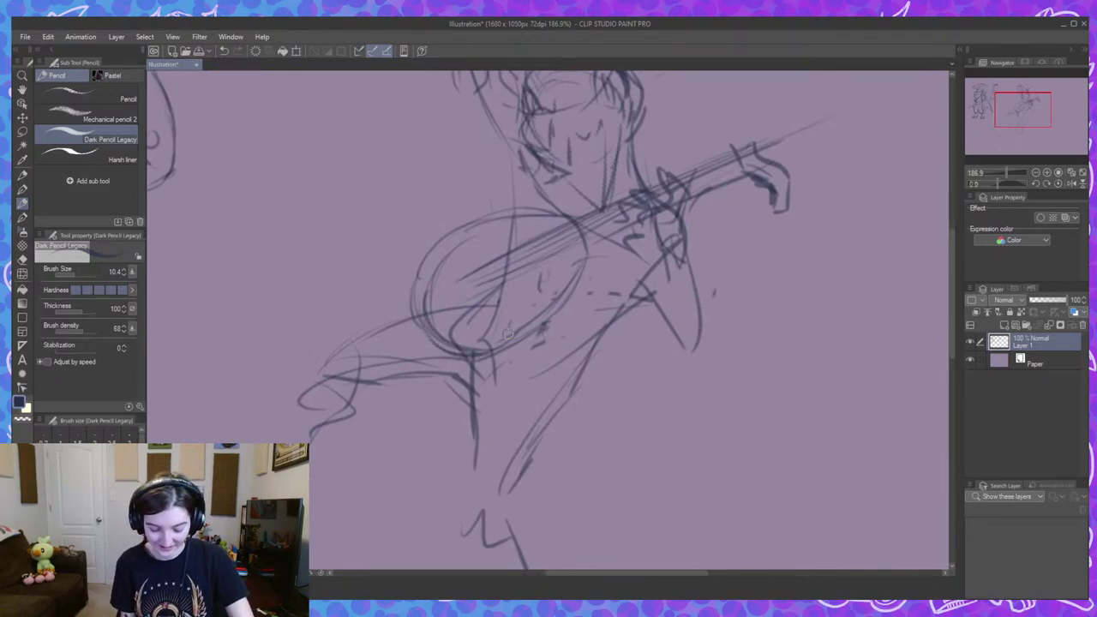
scroll(610, 359, "down", 7)
mouse_move(602, 367)
left_mouse_down()
mouse_move(583, 294)
mouse_move(578, 338)
mouse_move(599, 373)
mouse_move(605, 429)
left_mouse_up()
scroll(582, 294, "up", 6)
left_click_drag(553, 395, 615, 435)
mouse_move(592, 367)
left_mouse_down()
mouse_move(656, 408)
mouse_move(671, 396)
mouse_move(642, 376)
mouse_move(650, 360)
mouse_move(692, 383)
left_mouse_up()
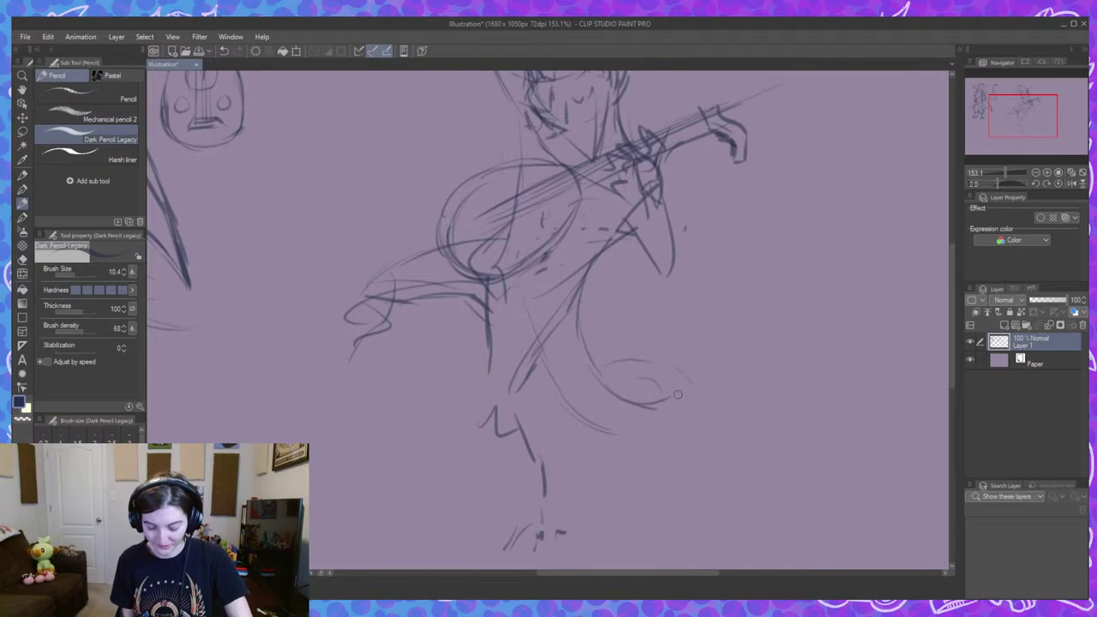
left_click_drag(610, 380, 661, 360)
left_click_drag(691, 398, 660, 429)
mouse_move(585, 425)
left_mouse_down()
mouse_move(556, 434)
mouse_move(591, 426)
left_mouse_up()
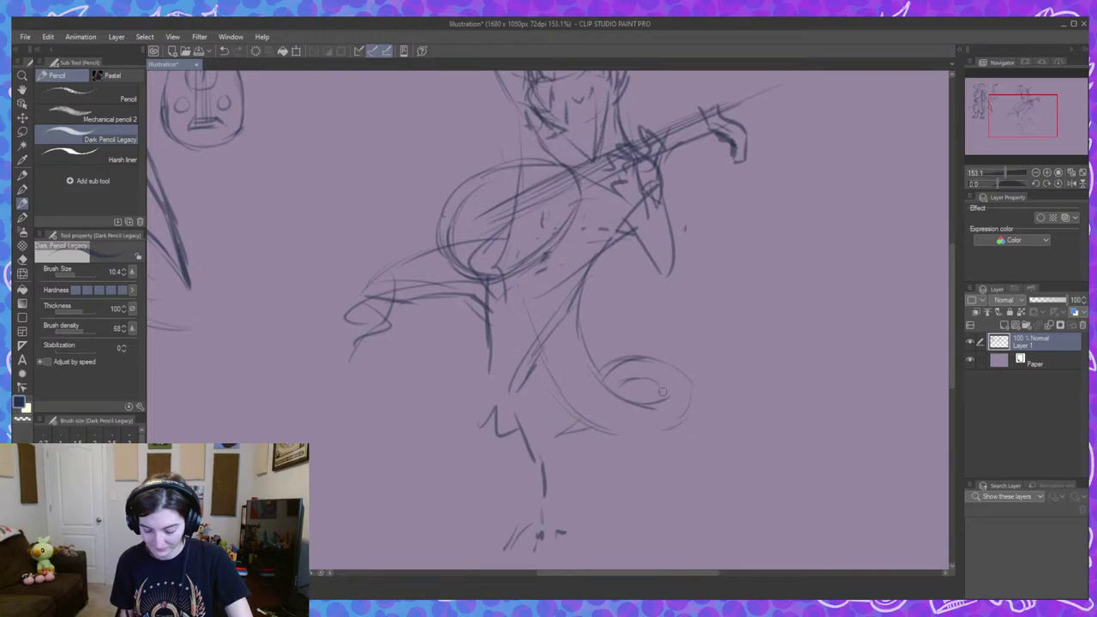
Draw a small rounded shape under the lute neck and long lines trailing down and outward below the headstock.
scroll(749, 406, "down", 3)
mouse_move(761, 419)
left_mouse_down()
mouse_move(716, 380)
mouse_move(705, 440)
left_mouse_up()
scroll(698, 346, "up", 2)
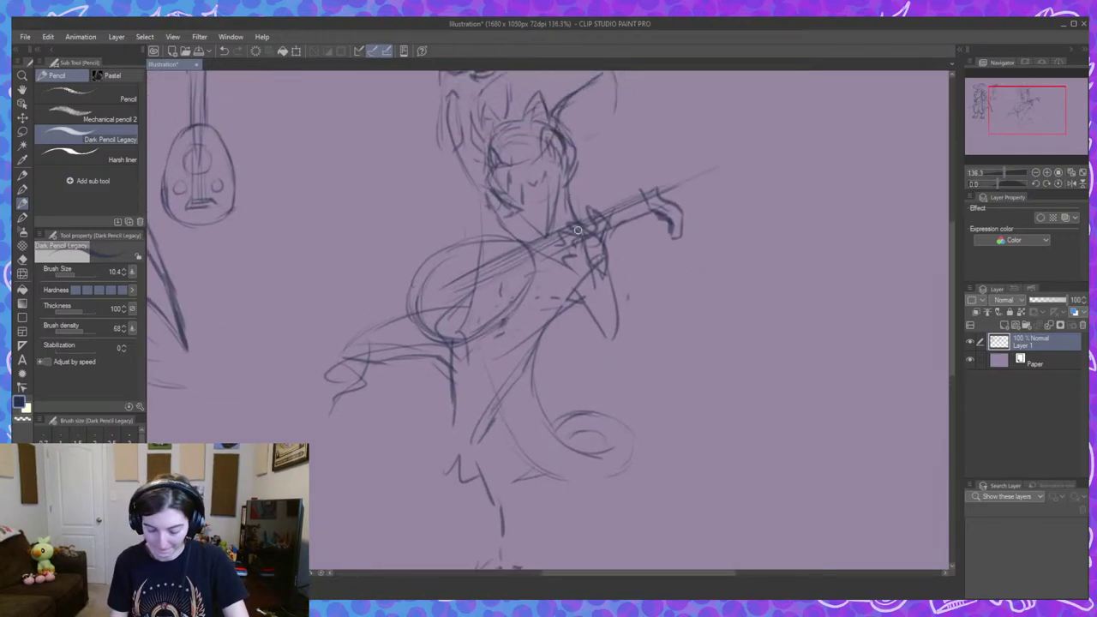
mouse_move(600, 257)
left_mouse_down()
mouse_move(629, 258)
mouse_move(615, 197)
mouse_move(674, 257)
mouse_move(718, 346)
left_mouse_up()
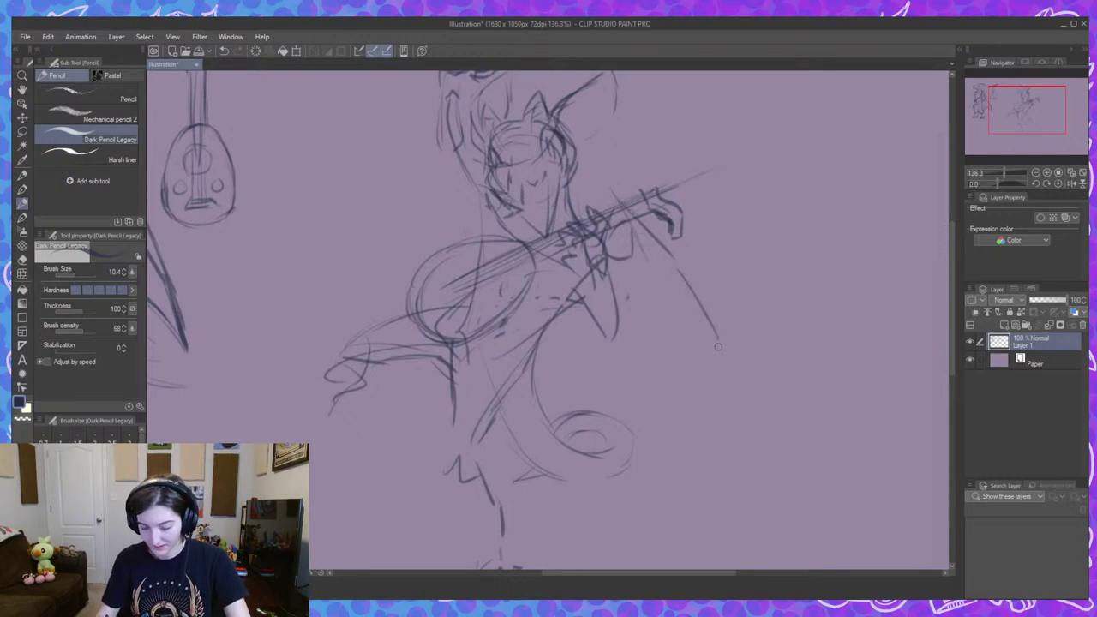
left_click_drag(660, 283, 699, 409)
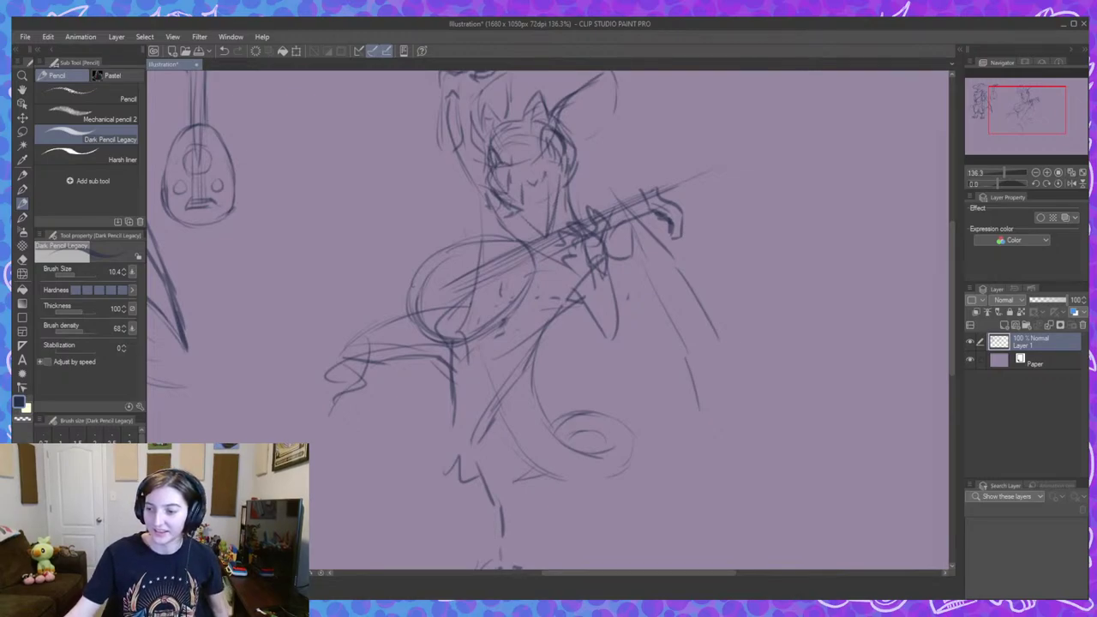
key("alt+Tab")
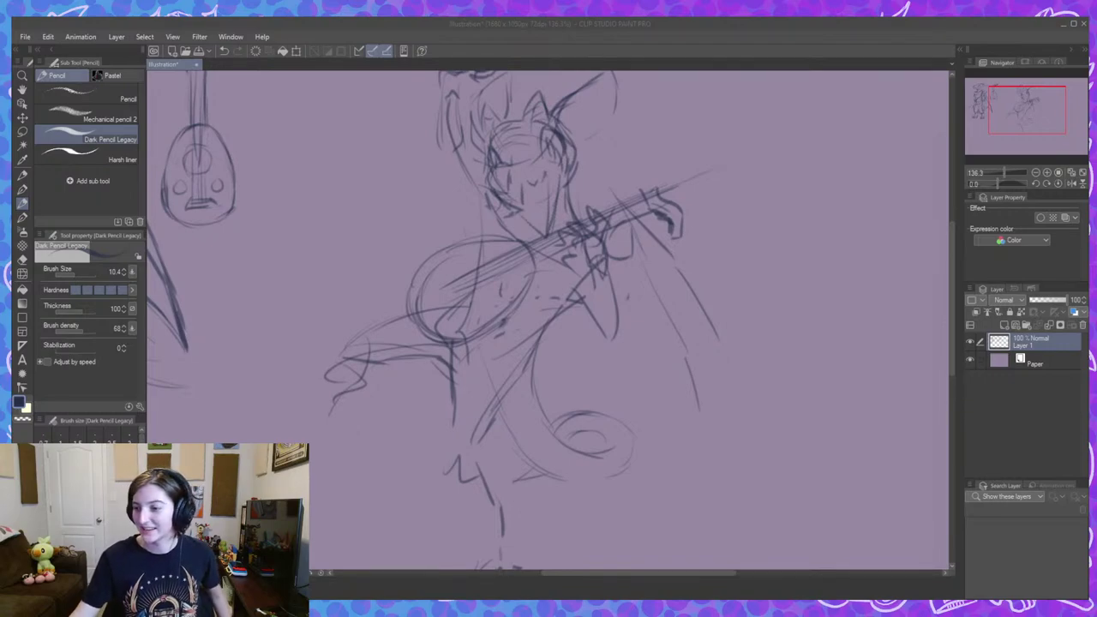
key("alt+Tab")
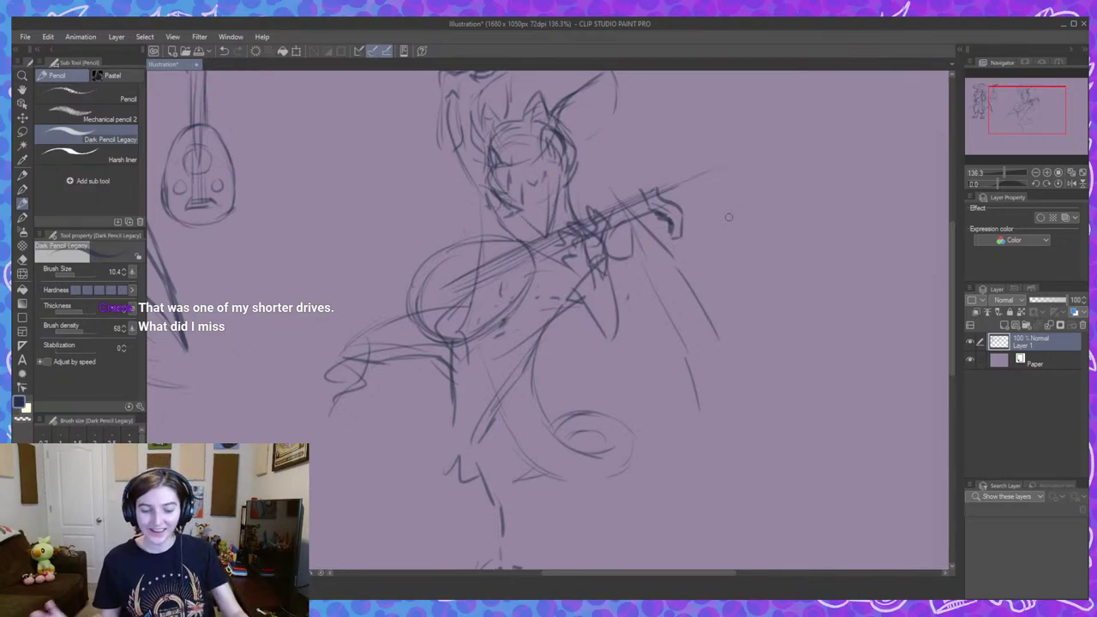
Darken the outer curved edge of the dancer's lute body.
left_click_drag(754, 177, 780, 199)
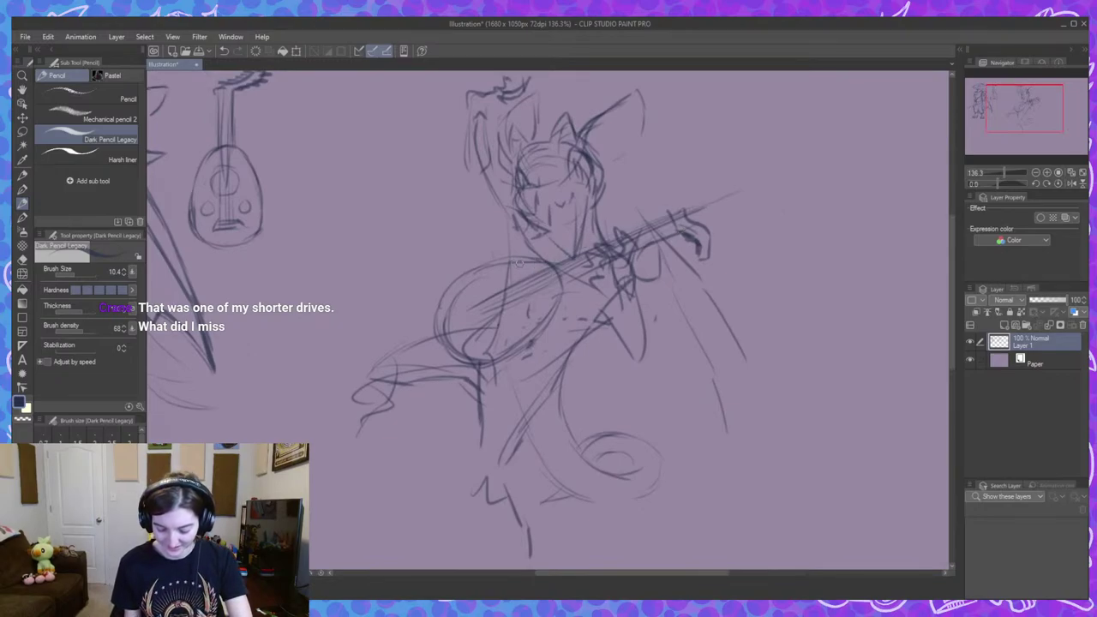
mouse_move(478, 267)
left_mouse_down()
mouse_move(452, 294)
mouse_move(440, 338)
mouse_move(459, 338)
mouse_move(447, 356)
mouse_move(443, 327)
mouse_move(500, 370)
mouse_move(445, 342)
mouse_move(480, 365)
left_mouse_up()
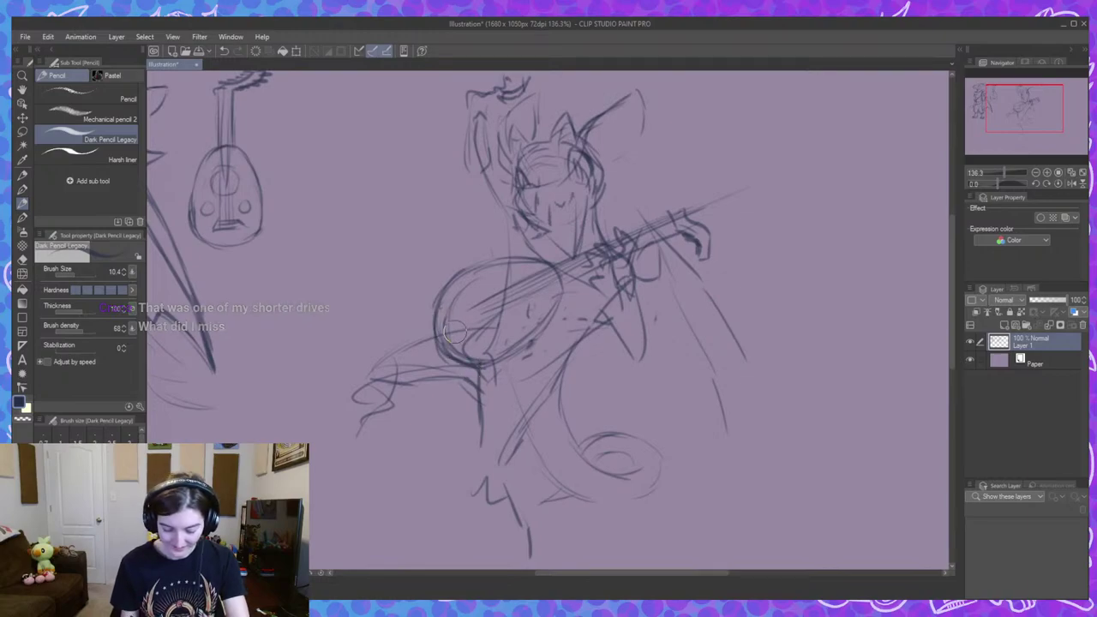
Clean up the stray strokes inside the dancer's lute body and sketch a short bridge at the end of the strings.
left_click_drag(441, 319, 463, 350)
key("ctrl+z")
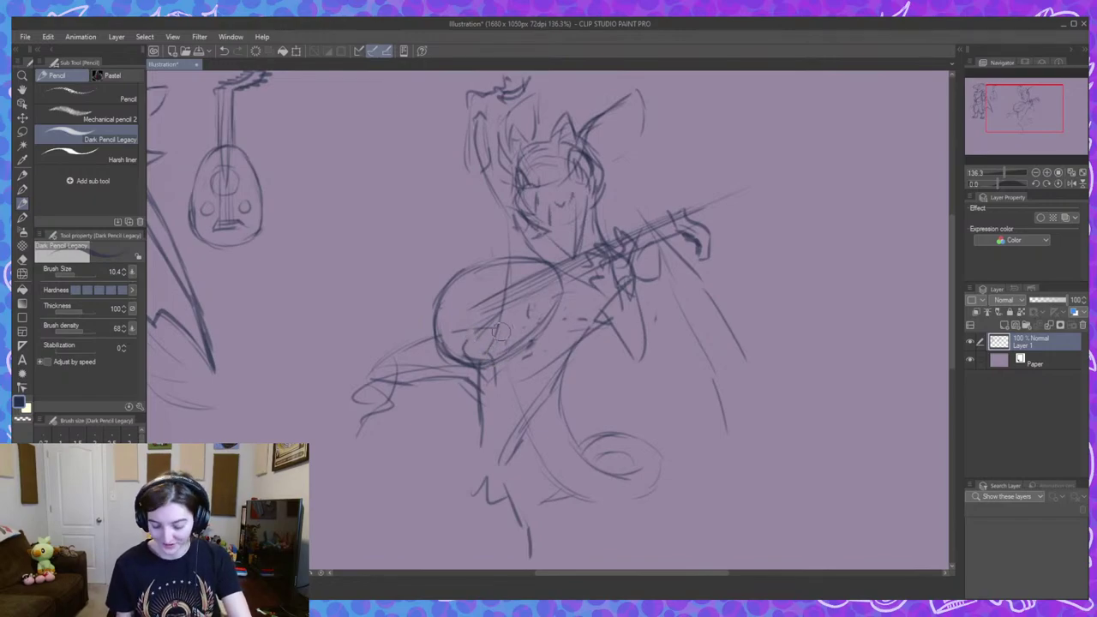
mouse_move(481, 329)
left_mouse_down()
mouse_move(469, 348)
mouse_move(491, 351)
left_mouse_up()
key("ctrl+z")
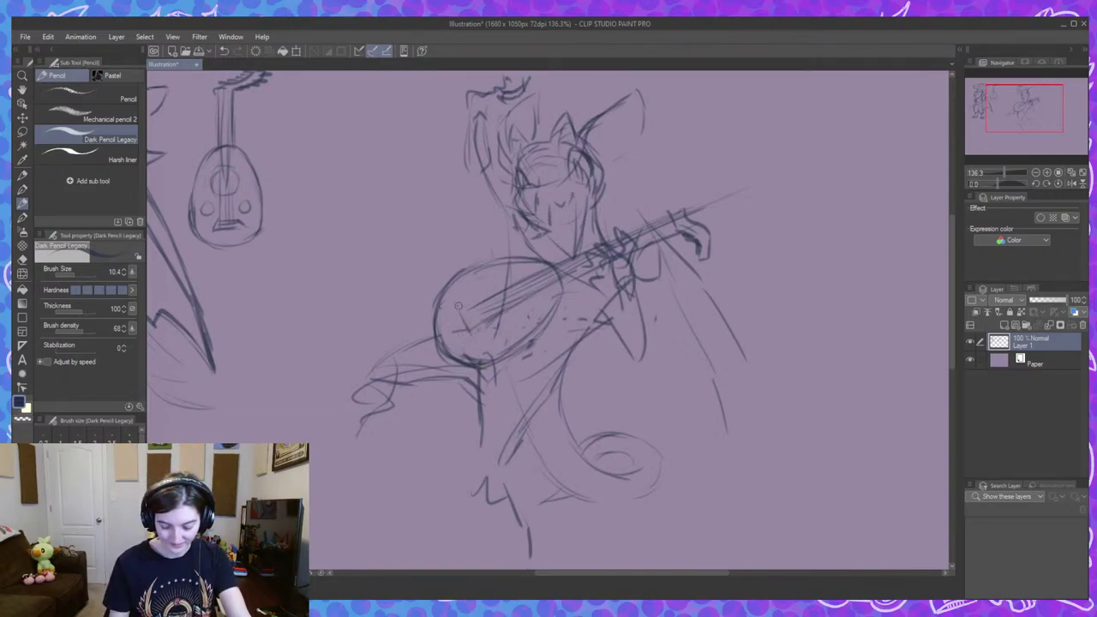
Touch up the lower rim of the dancer's lute and lighten the heavy thigh line just beneath it.
scroll(724, 374, "down", 1)
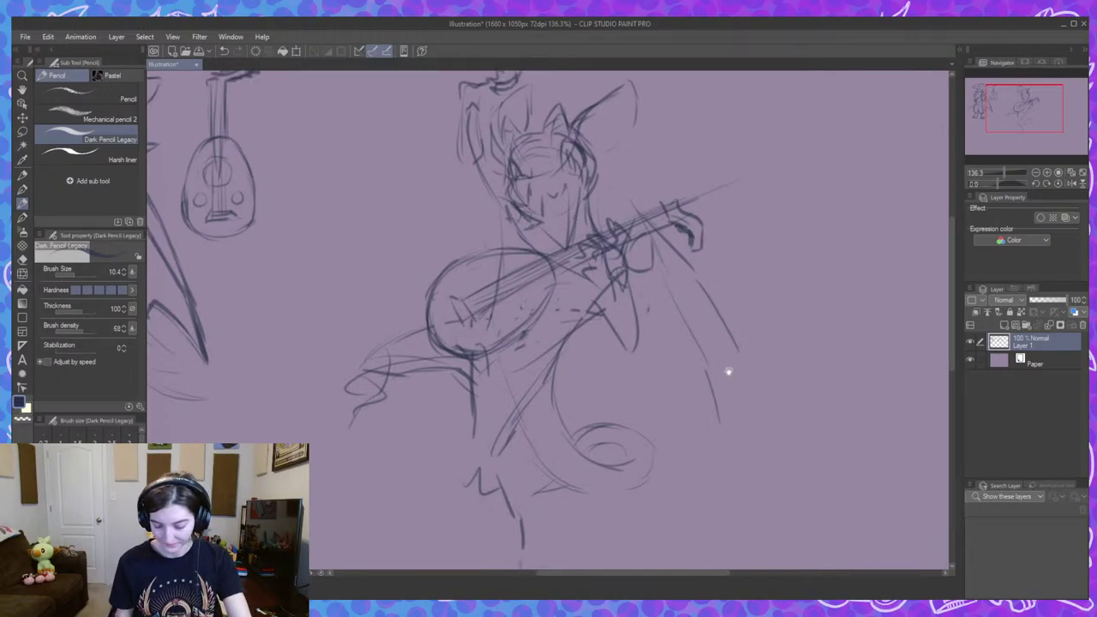
scroll(732, 385, "down", 1)
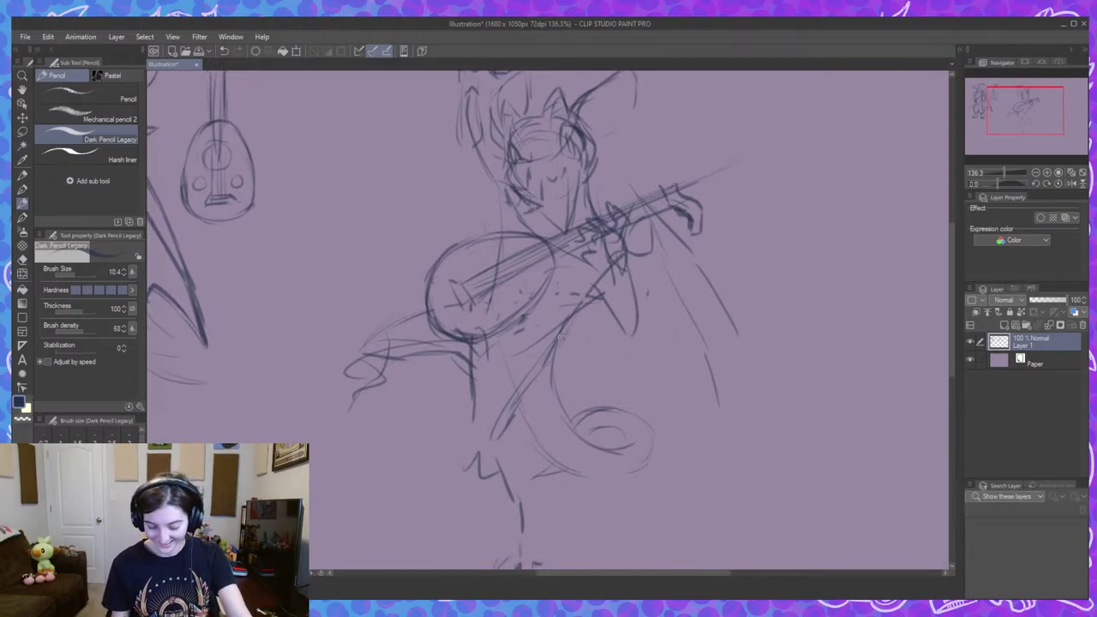
scroll(505, 429, "down", 3)
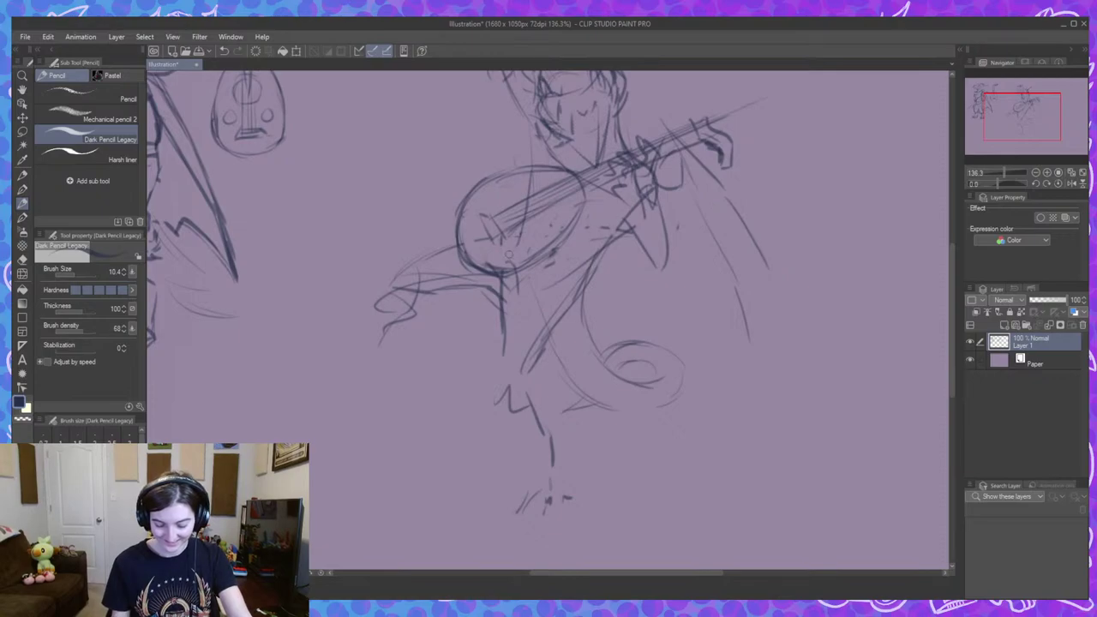
mouse_move(505, 275)
left_mouse_down()
mouse_move(500, 333)
mouse_move(501, 279)
mouse_move(517, 272)
left_mouse_up()
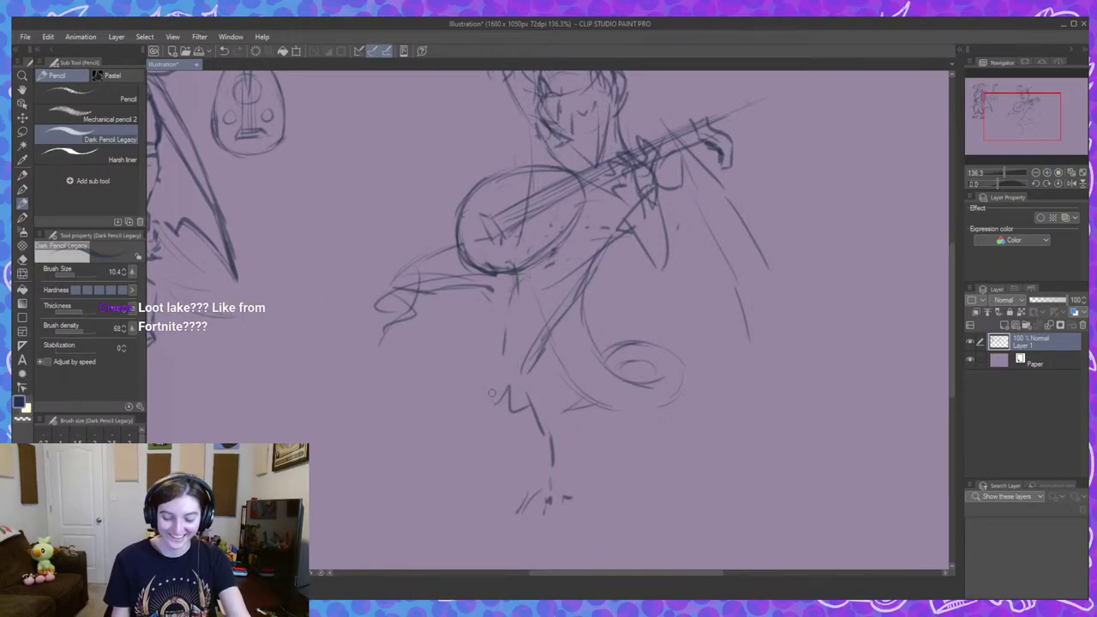
Letter the label "LUTE" between the two instrument sketches and draw an arrow from it to each lute.
scroll(566, 330, "up", 2)
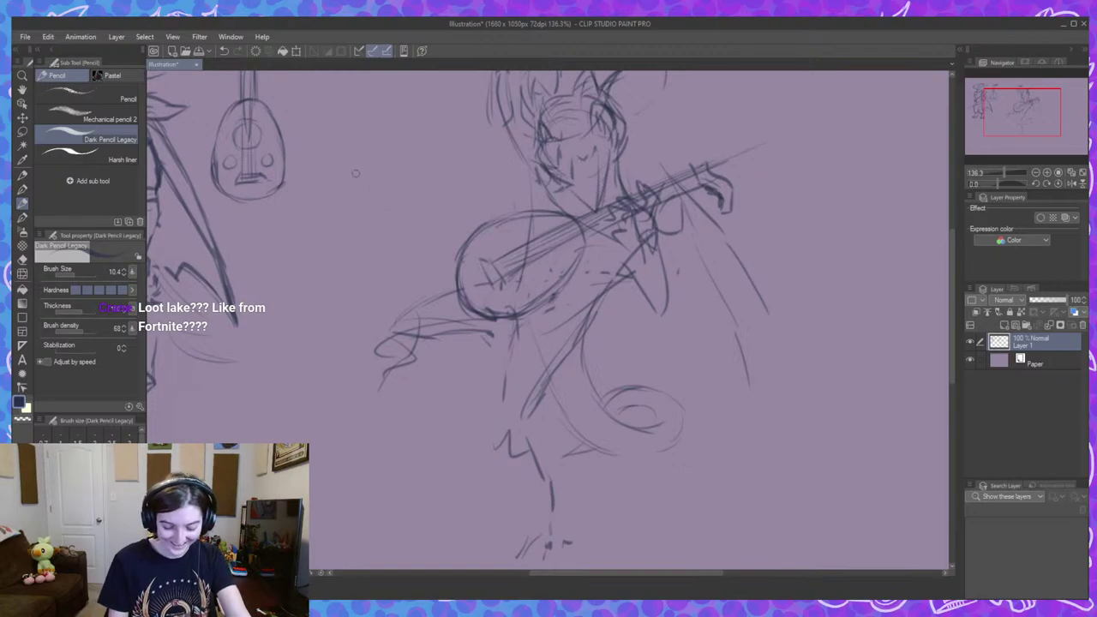
left_click_drag(359, 161, 382, 194)
mouse_move(381, 161)
left_mouse_down()
mouse_move(383, 176)
mouse_move(403, 160)
mouse_move(430, 159)
left_mouse_up()
mouse_move(420, 161)
left_mouse_down()
mouse_move(420, 195)
mouse_move(456, 160)
left_mouse_up()
mouse_move(437, 161)
left_mouse_down()
mouse_move(461, 191)
mouse_move(455, 175)
left_mouse_up()
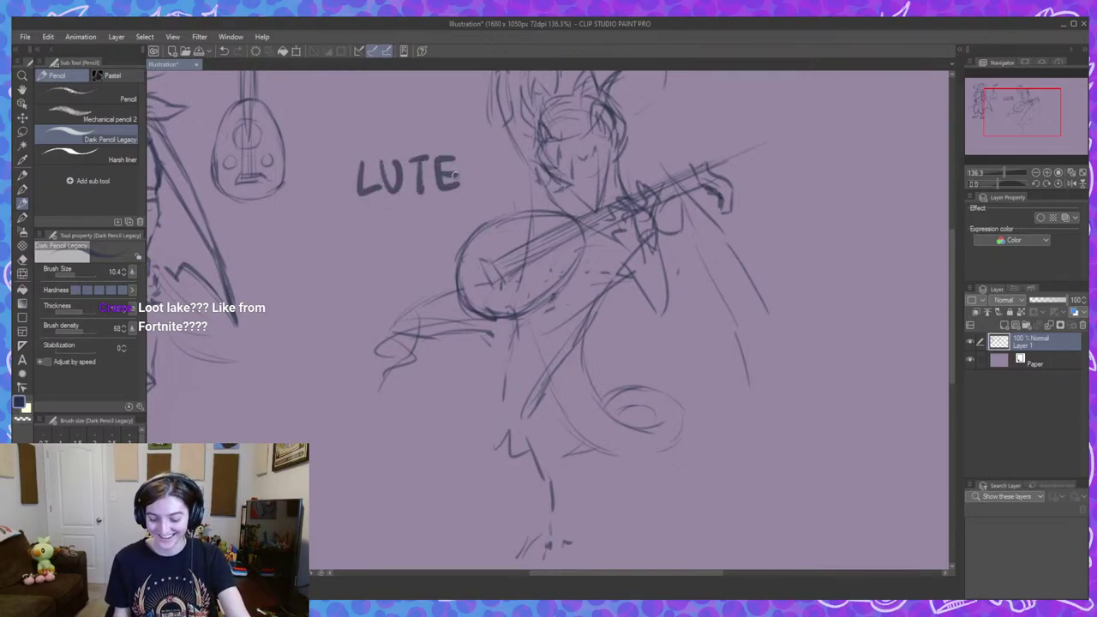
left_click_drag(691, 350, 699, 358)
mouse_move(340, 179)
left_mouse_down()
mouse_move(306, 163)
mouse_move(307, 180)
left_mouse_up()
left_click_drag(444, 211, 467, 231)
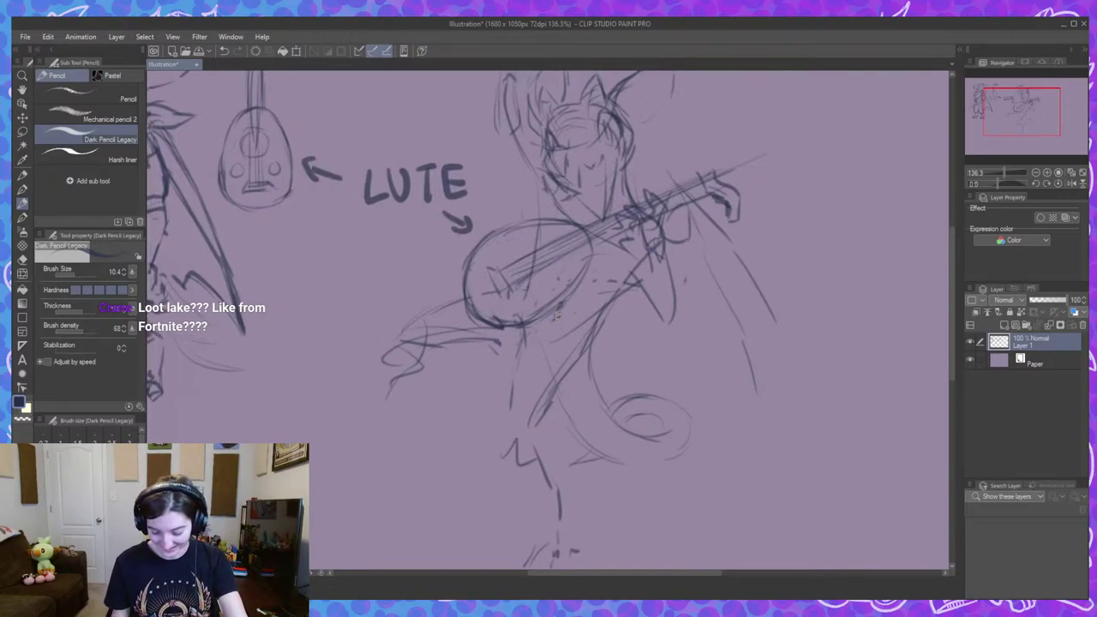
Reinforce the strings and lower rim of the dancer's lute, and sketch round sound holes on its body.
mouse_move(686, 299)
left_mouse_down()
mouse_move(693, 349)
mouse_move(715, 346)
mouse_move(718, 361)
left_mouse_up()
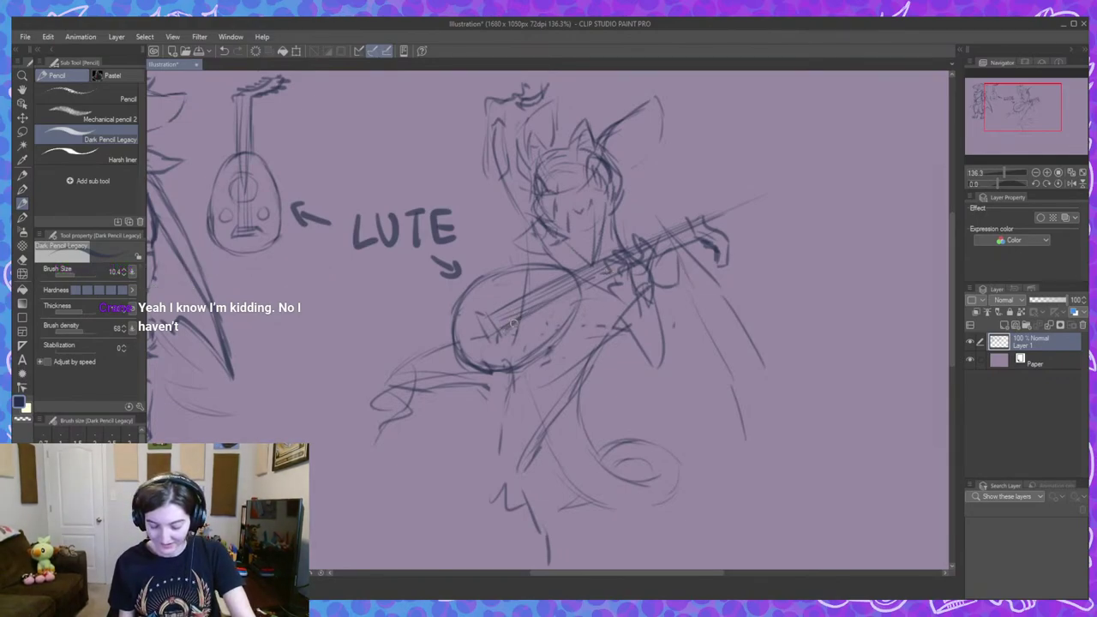
left_click_drag(513, 323, 602, 276)
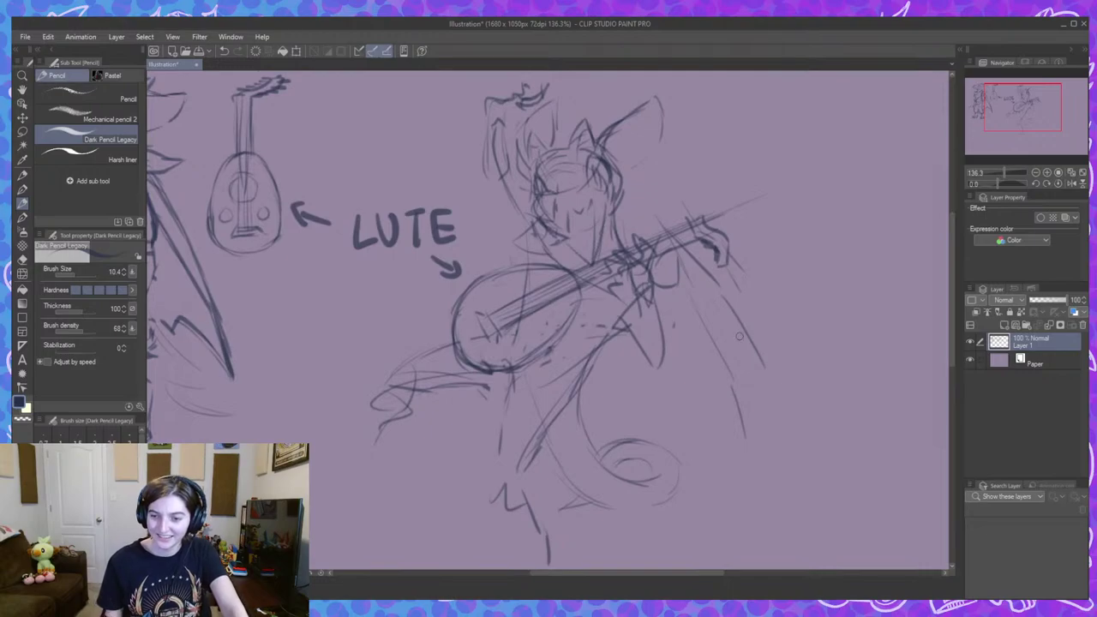
left_click_drag(757, 346, 743, 319)
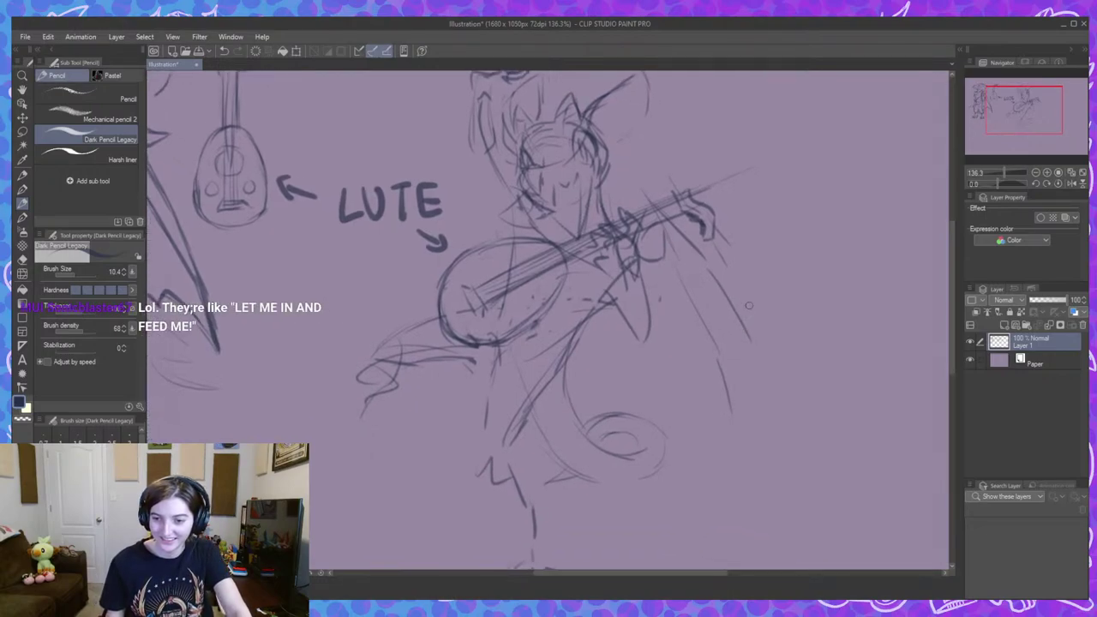
left_click_drag(584, 270, 606, 291)
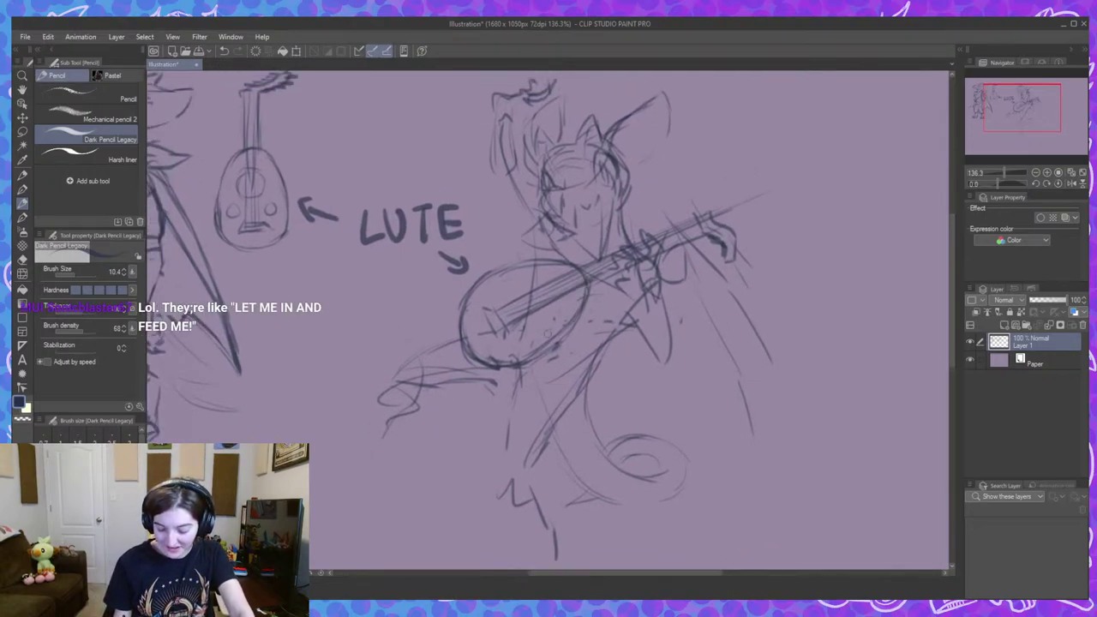
mouse_move(467, 341)
left_mouse_down()
mouse_move(503, 376)
mouse_move(477, 365)
mouse_move(527, 377)
left_mouse_up()
mouse_move(587, 309)
left_mouse_down()
mouse_move(571, 337)
mouse_move(518, 369)
mouse_move(584, 305)
left_mouse_up()
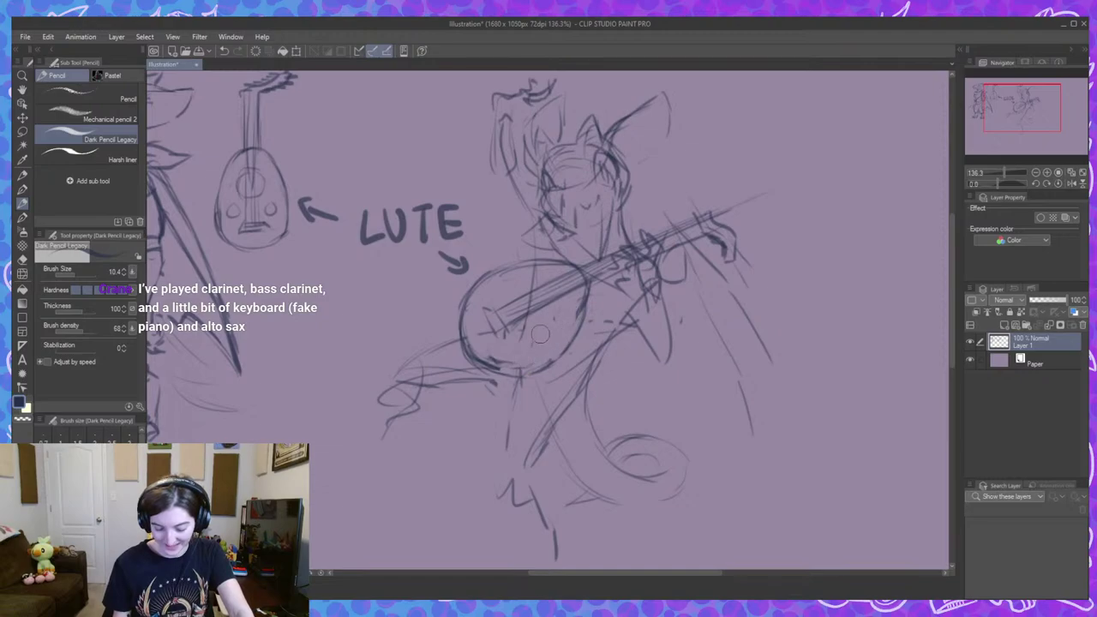
left_click_drag(490, 359, 538, 360)
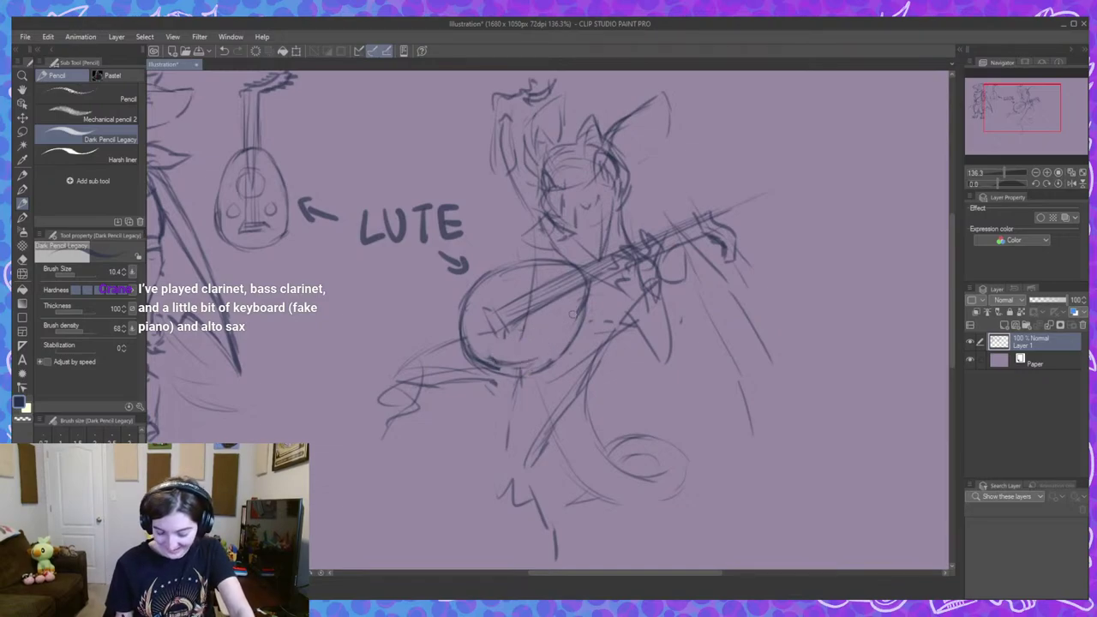
mouse_move(584, 296)
left_mouse_down()
mouse_move(539, 352)
mouse_move(554, 344)
mouse_move(566, 330)
mouse_move(525, 358)
left_mouse_up()
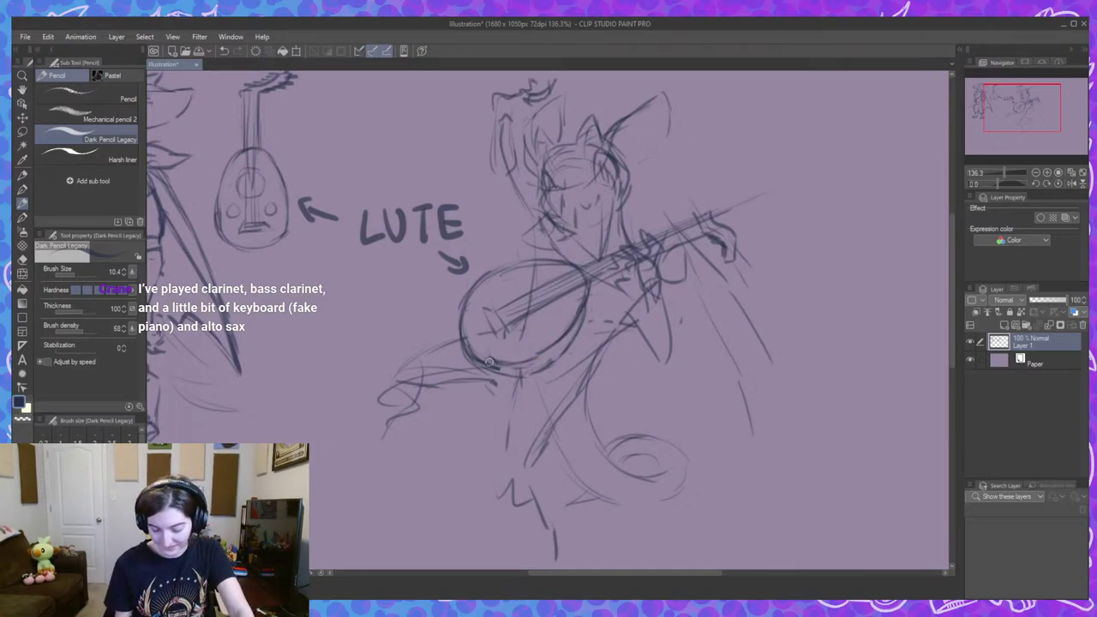
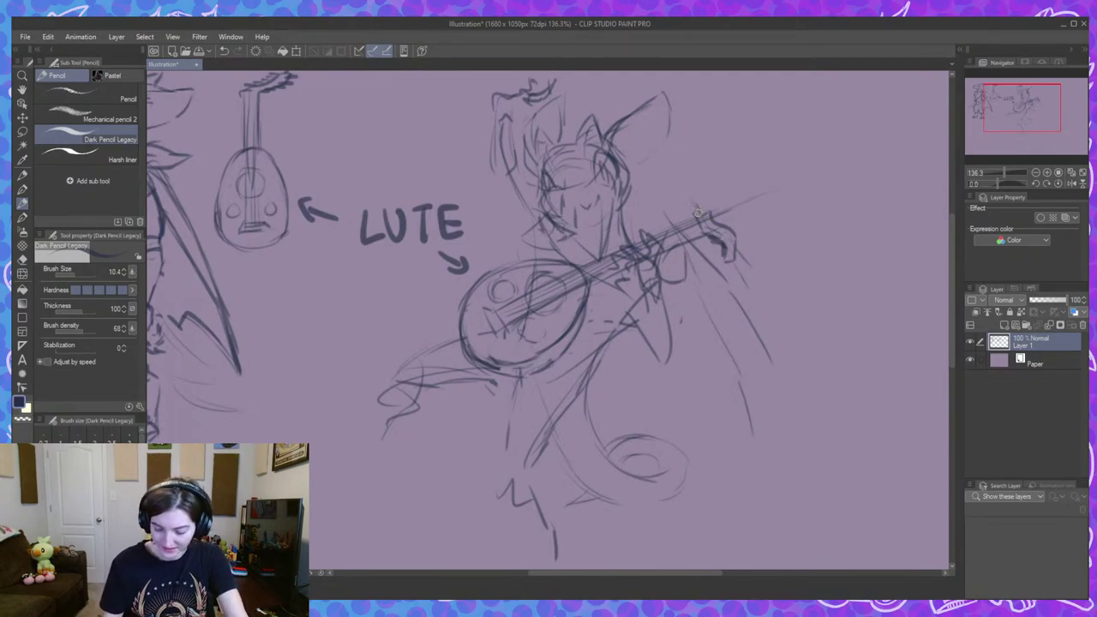
Darken the fingers and pegs at the far end of the lute neck and touch up the raised hand above the head.
mouse_move(702, 216)
left_mouse_down()
mouse_move(693, 203)
mouse_move(721, 248)
left_mouse_up()
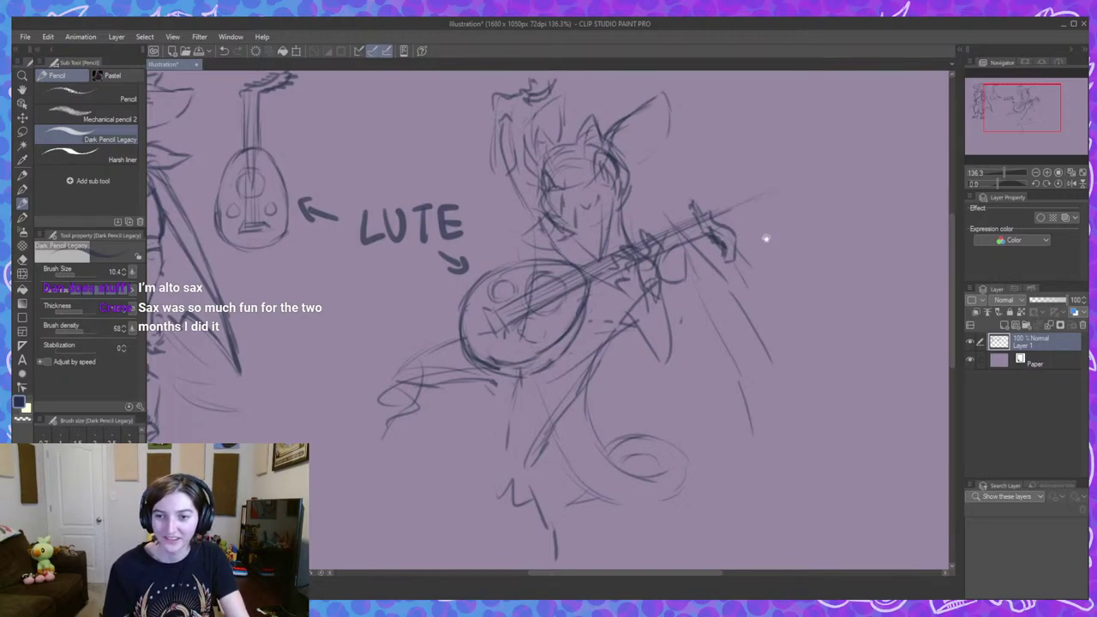
mouse_move(762, 247)
left_mouse_down()
mouse_move(735, 251)
mouse_move(746, 254)
left_mouse_up()
left_click_drag(596, 345, 594, 325)
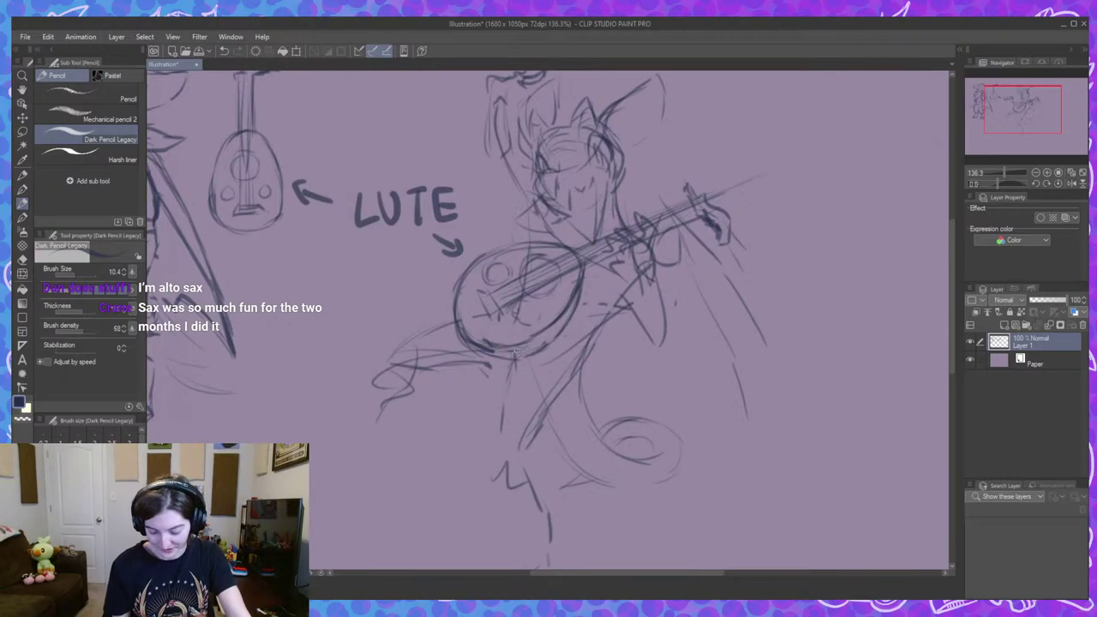
scroll(688, 311, "up", 2)
scroll(688, 311, "up", 2)
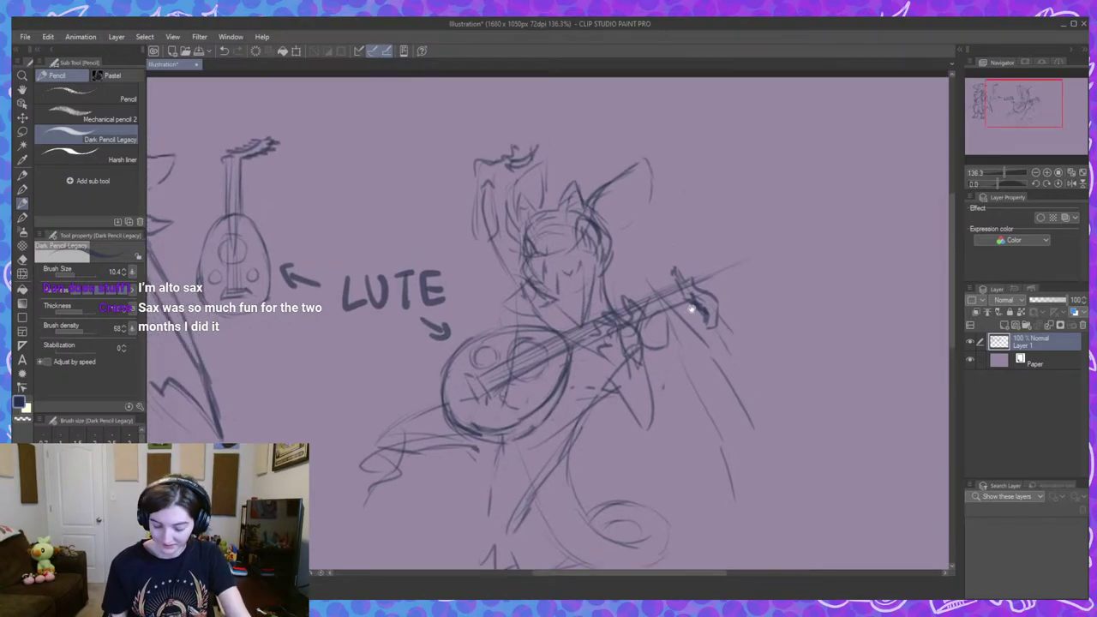
left_click_drag(520, 159, 512, 164)
left_click_drag(504, 152, 494, 161)
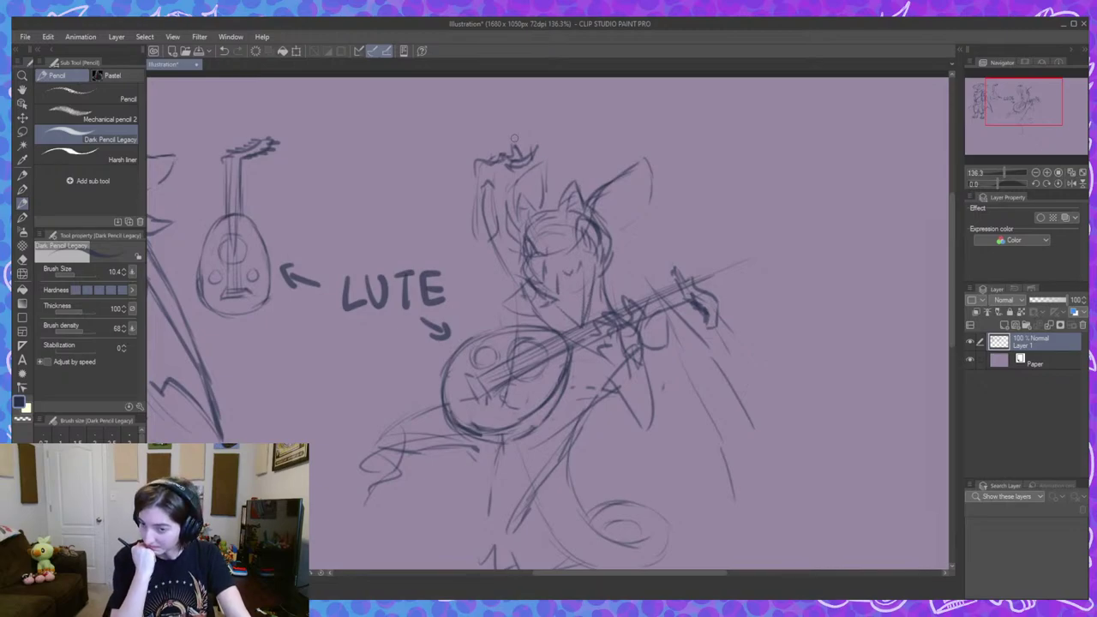
Sketch the underside and clawed toes of the dancer's outstretched foot.
left_click_drag(658, 361, 668, 269)
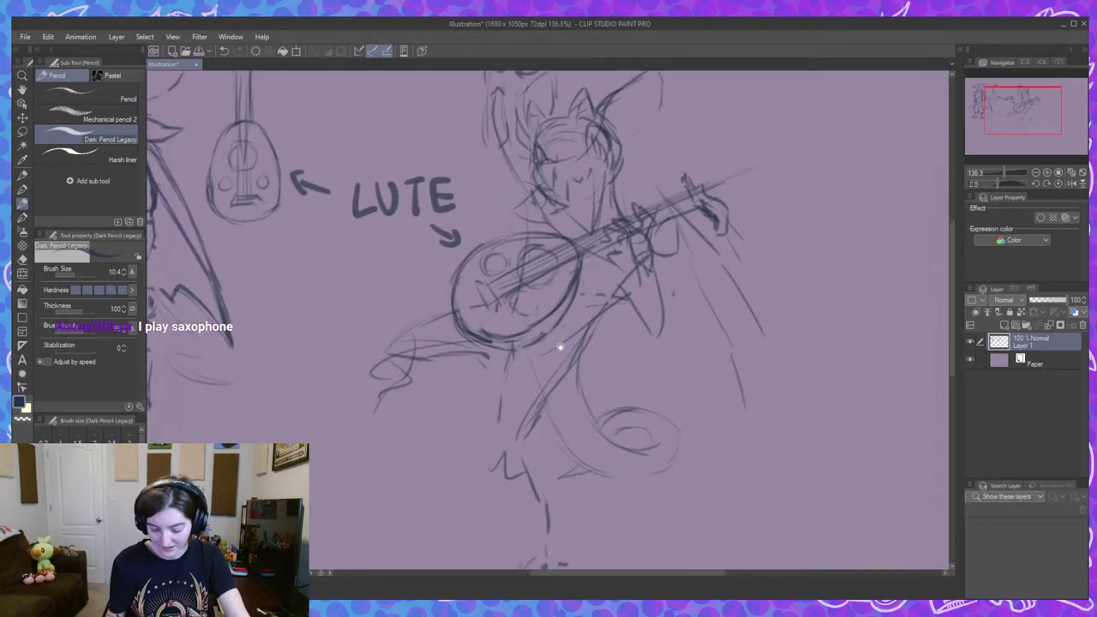
left_click_drag(421, 381, 387, 407)
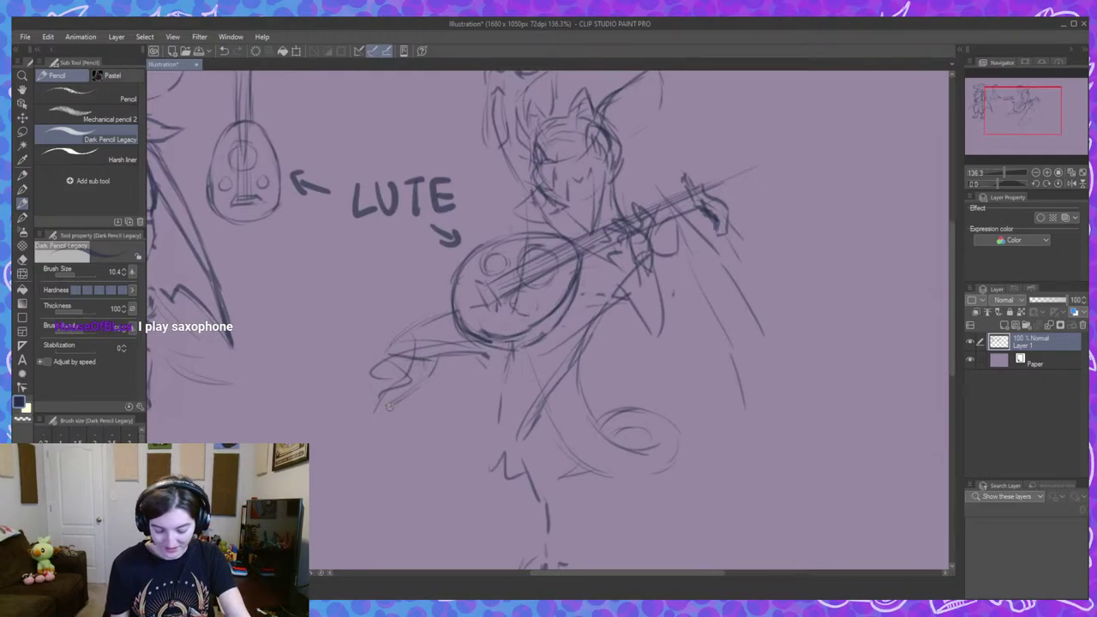
mouse_move(410, 368)
left_mouse_down()
mouse_move(376, 386)
mouse_move(394, 405)
mouse_move(432, 379)
mouse_move(383, 389)
mouse_move(389, 379)
mouse_move(382, 396)
mouse_move(356, 401)
mouse_move(388, 377)
mouse_move(371, 401)
mouse_move(396, 401)
left_mouse_up()
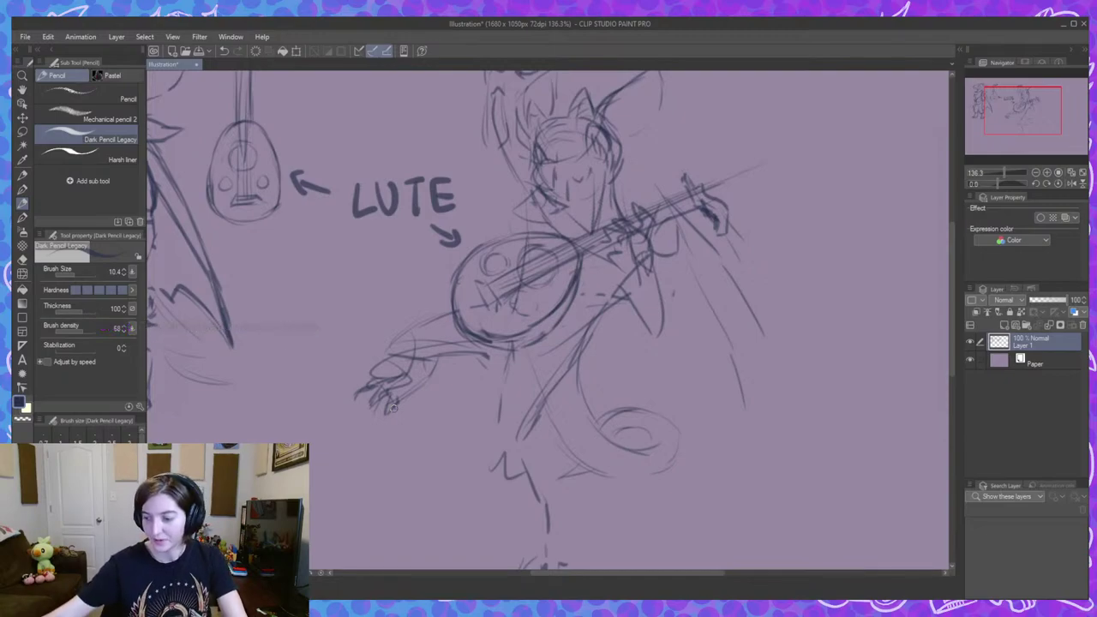
Draw a bat-like wing behind the dancer with long ribs, a pointed outer tip and a scalloped lower edge.
mouse_move(774, 283)
left_mouse_down()
mouse_move(713, 306)
mouse_move(672, 286)
left_mouse_up()
left_click_drag(606, 253, 657, 471)
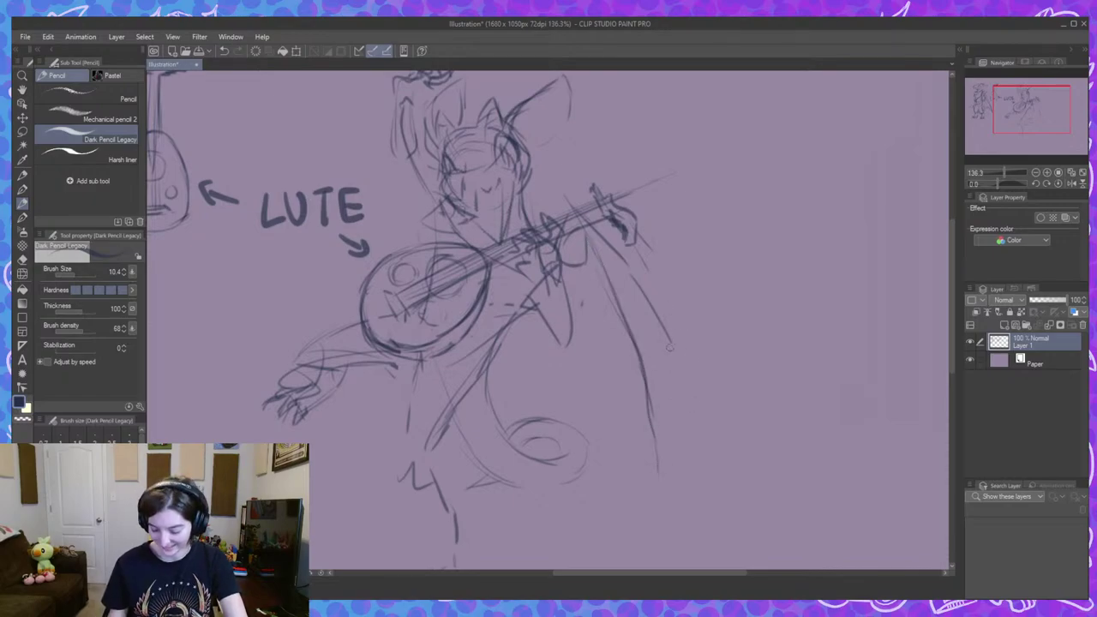
left_click_drag(667, 341, 690, 394)
mouse_move(664, 331)
left_mouse_down()
mouse_move(688, 385)
mouse_move(668, 368)
mouse_move(655, 478)
left_mouse_up()
mouse_move(649, 399)
left_mouse_down()
mouse_move(607, 365)
mouse_move(562, 386)
left_mouse_up()
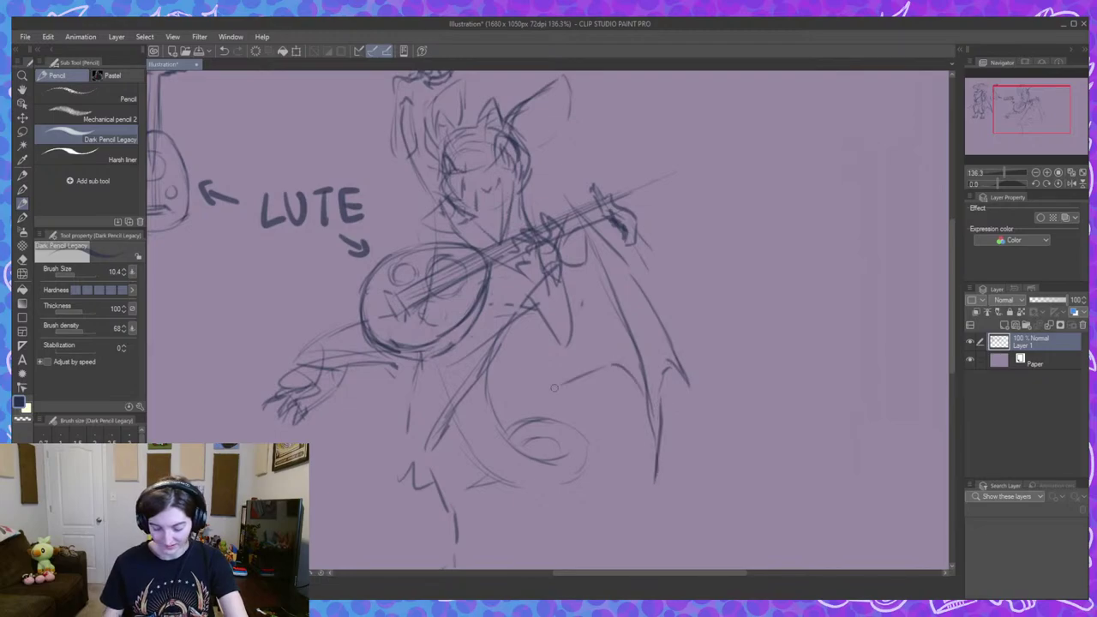
scroll(680, 326, "down", 2)
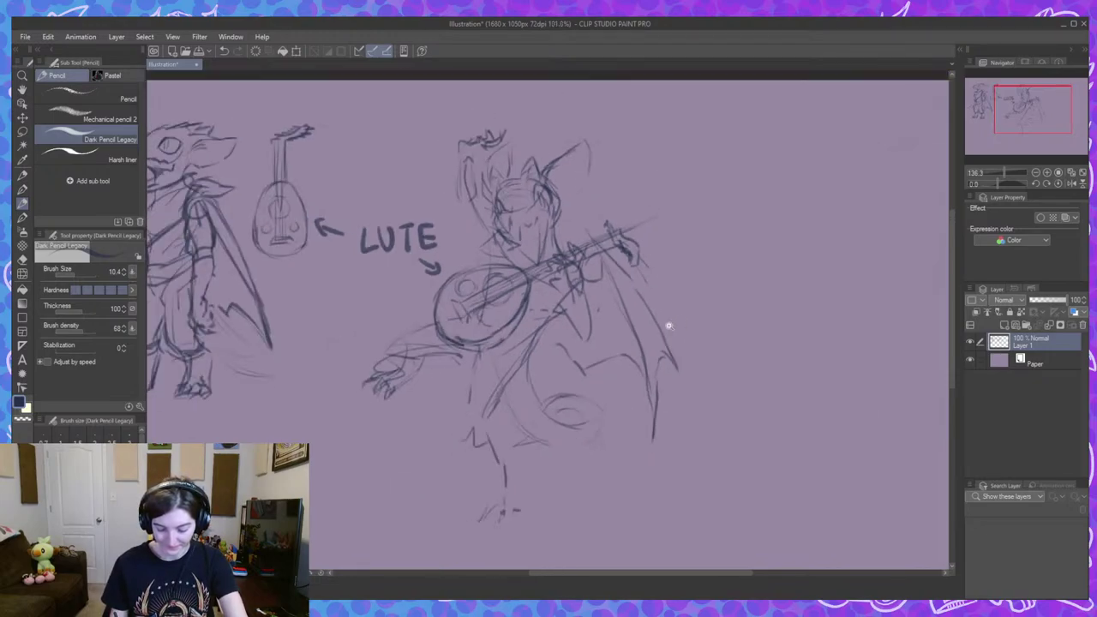
Strengthen the standing leg's thigh and redraw the angular knee area with lines converging toward the shin.
scroll(592, 292, "up", 2)
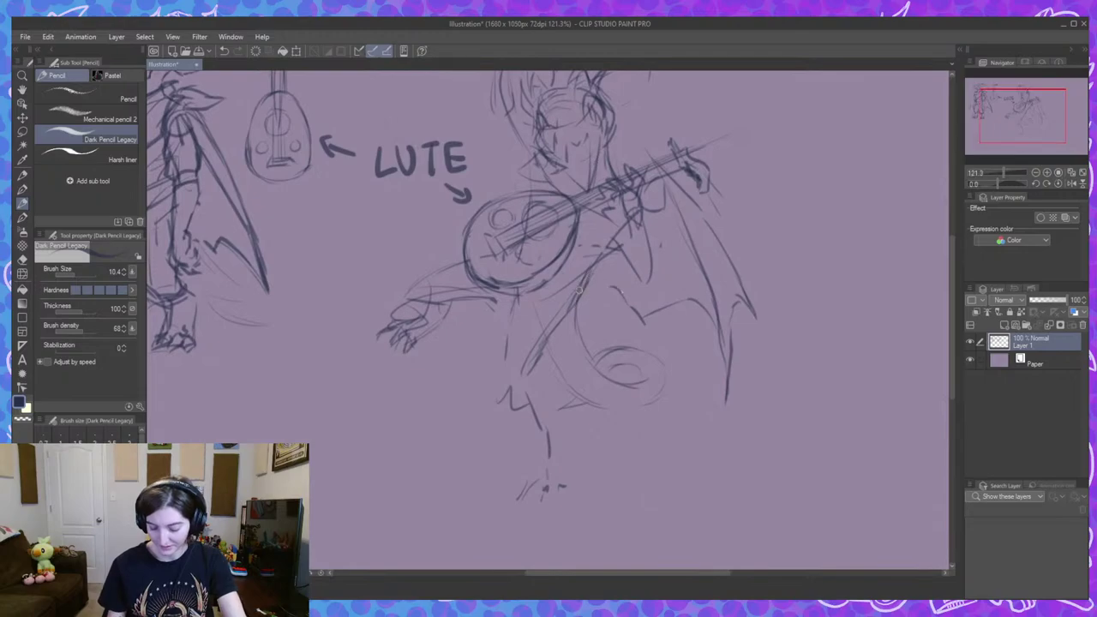
mouse_move(518, 293)
left_mouse_down()
mouse_move(514, 393)
mouse_move(559, 332)
left_mouse_up()
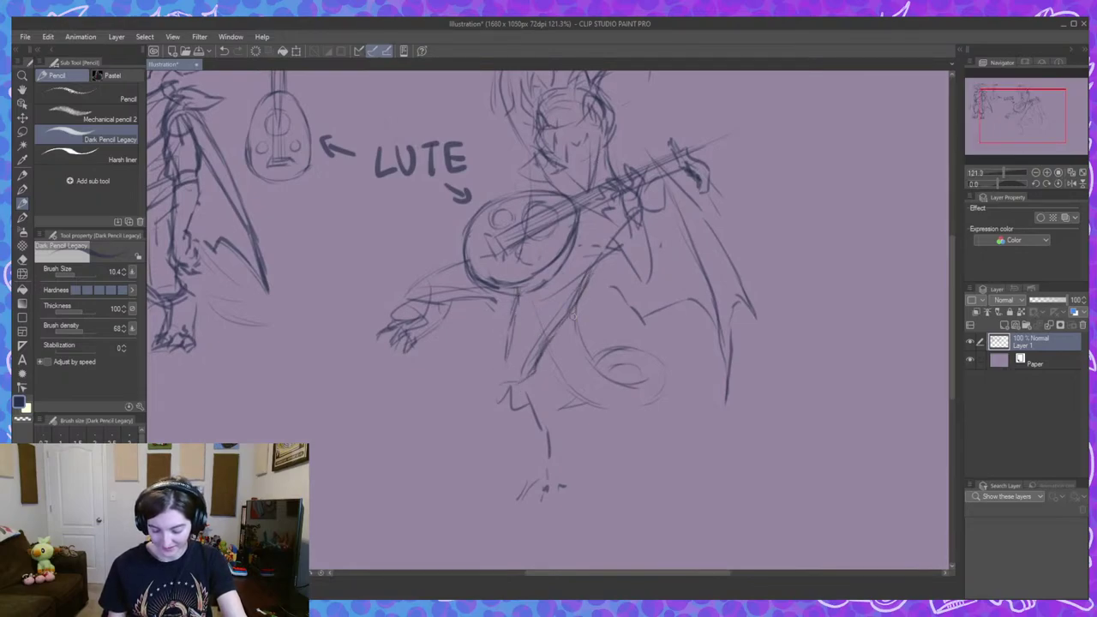
left_click_drag(503, 362, 549, 440)
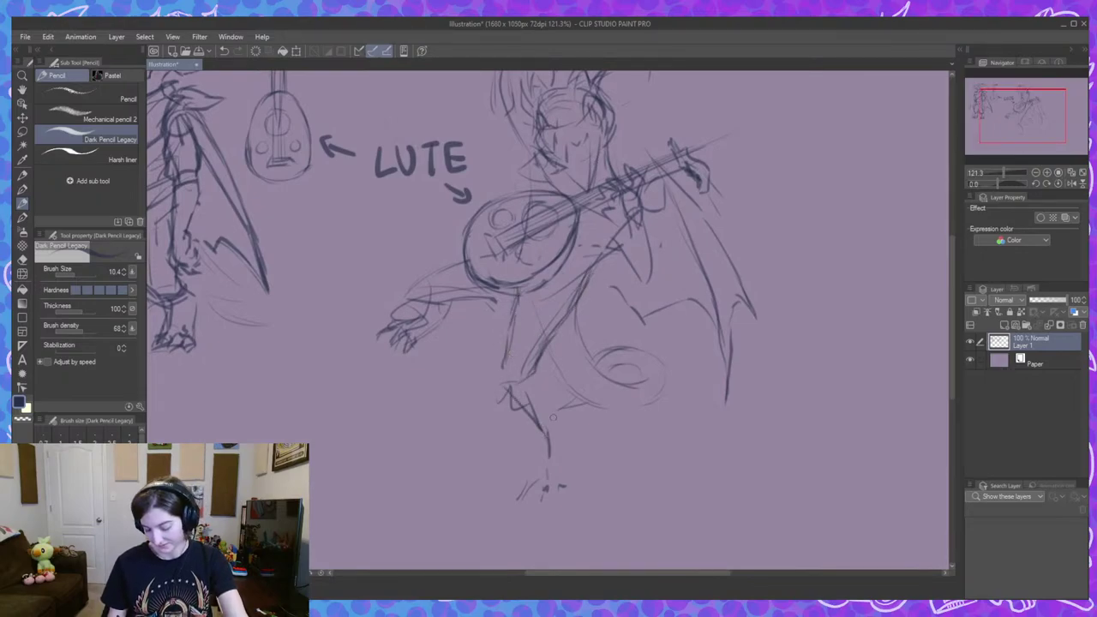
key("ctrl+z")
left_click_drag(510, 385, 541, 431)
mouse_move(540, 357)
left_mouse_down()
mouse_move(557, 412)
mouse_move(541, 430)
left_mouse_up()
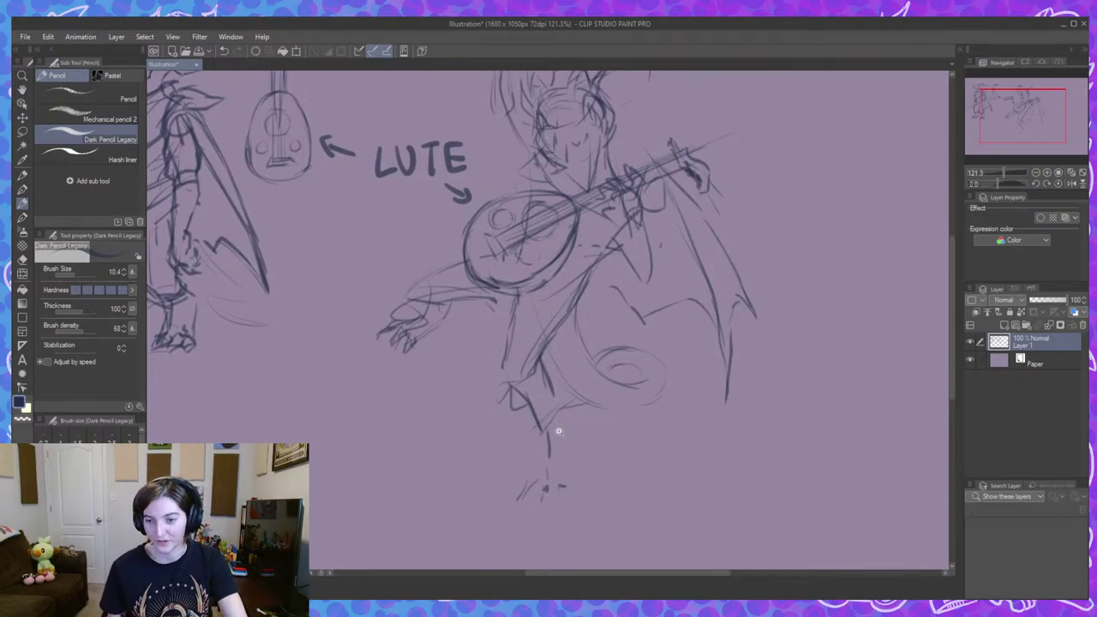
Draw the standing leg's shin lines down to the ankle and define three pointed toes on the foot.
scroll(558, 432, "up", 3)
left_click_drag(538, 418, 528, 447)
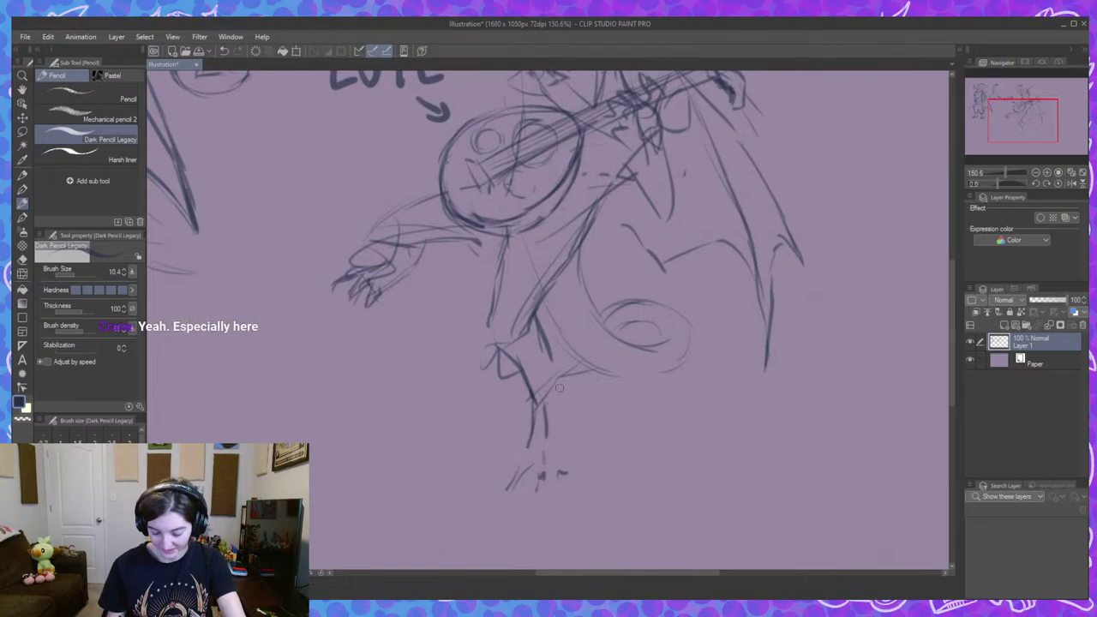
left_click_drag(549, 351, 566, 439)
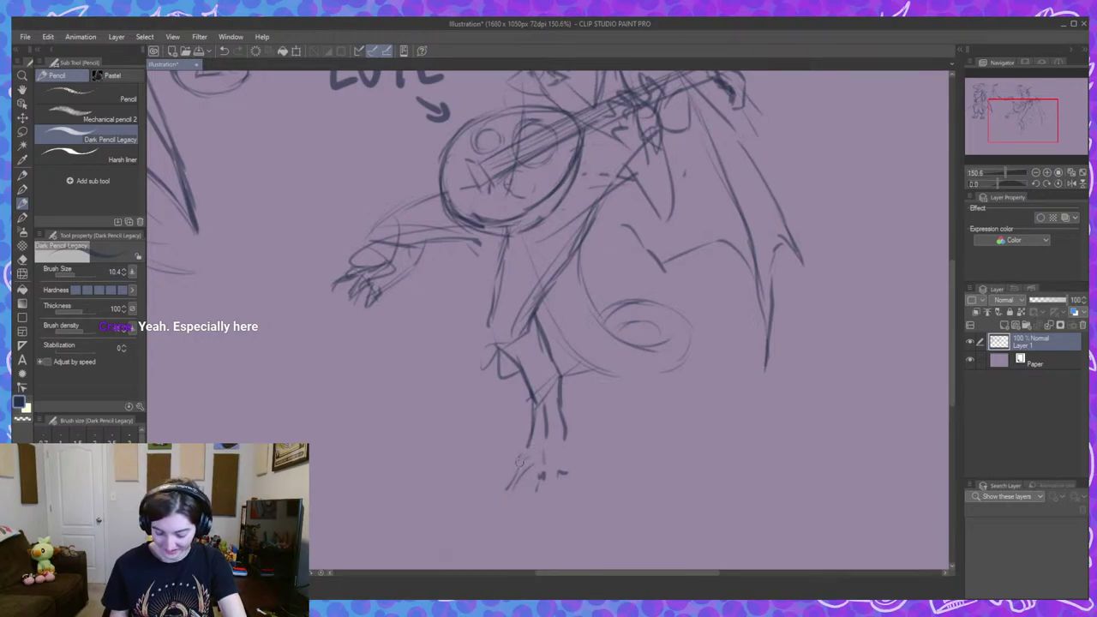
mouse_move(515, 466)
left_mouse_down()
mouse_move(542, 452)
mouse_move(511, 486)
left_mouse_up()
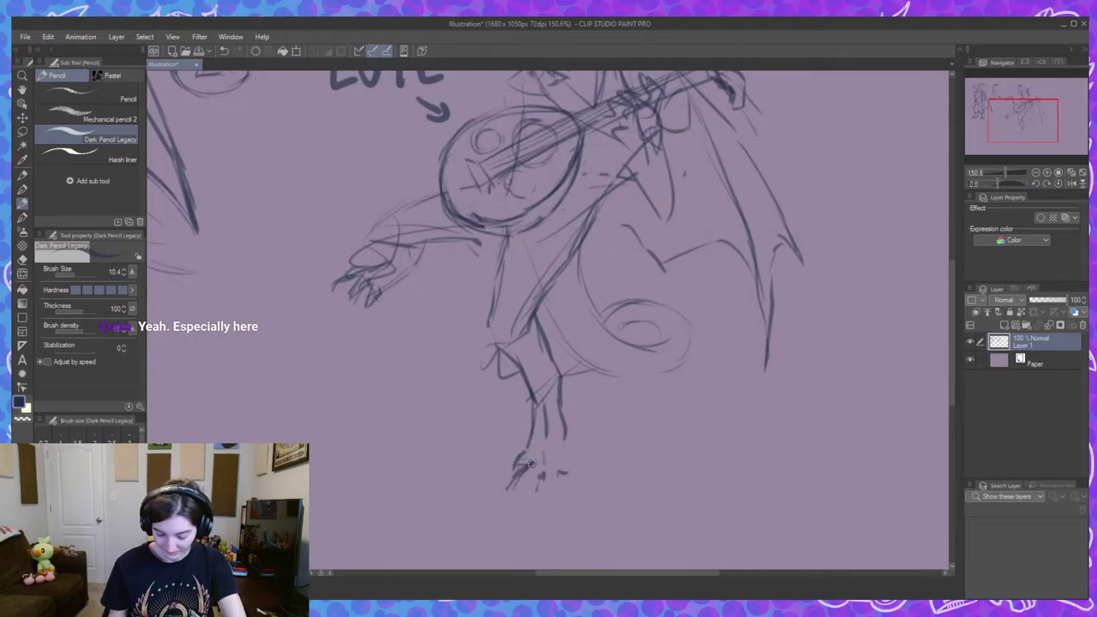
mouse_move(543, 453)
left_mouse_down()
mouse_move(531, 467)
mouse_move(540, 492)
mouse_move(565, 463)
mouse_move(573, 481)
mouse_move(570, 463)
left_mouse_up()
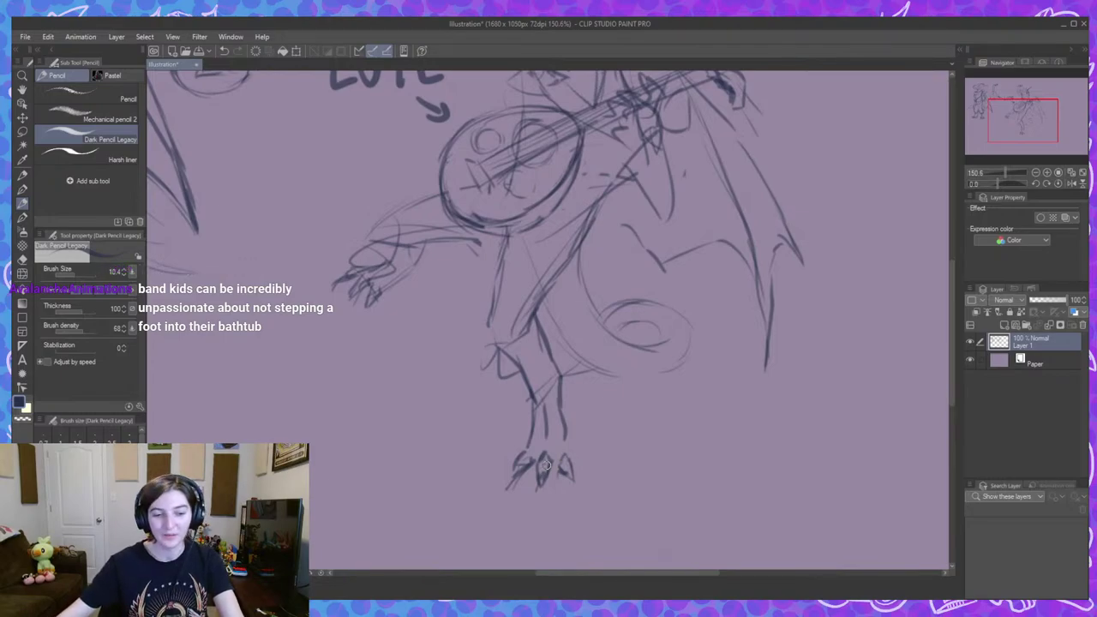
scroll(545, 465, "up", 1)
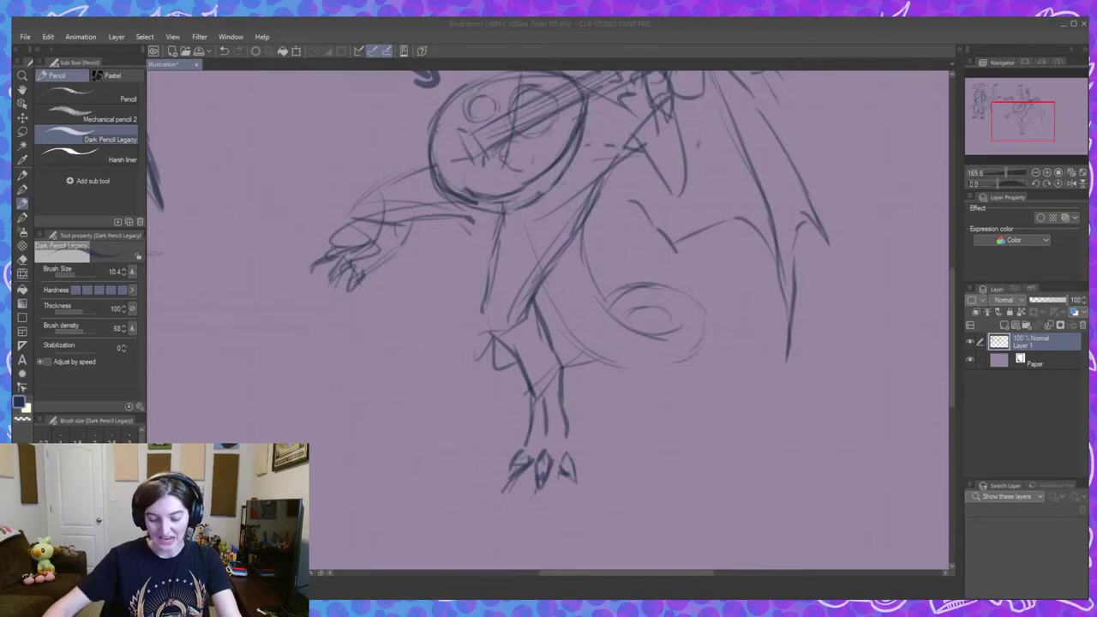
left_click(820, 75)
key("ctrl+z")
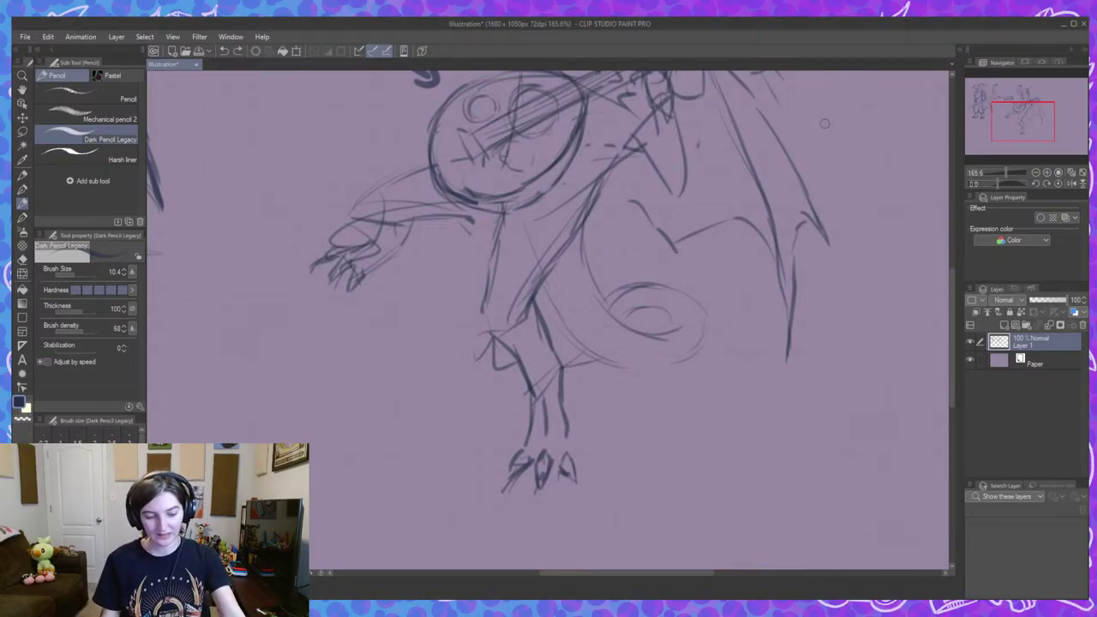
left_click_drag(831, 142, 810, 197)
left_click_drag(677, 313, 626, 300)
left_click_drag(658, 376, 622, 403)
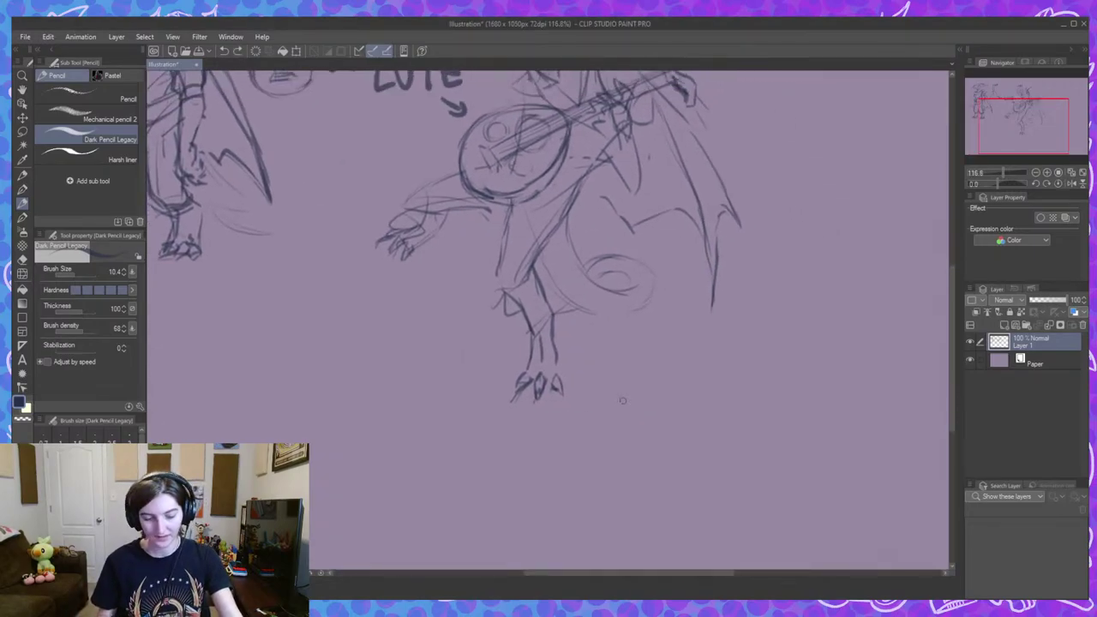
Paste the crocheted cow photo onto its own layer, view it whole, and hide it to return to the sketch on Layer 1.
key("ctrl+v")
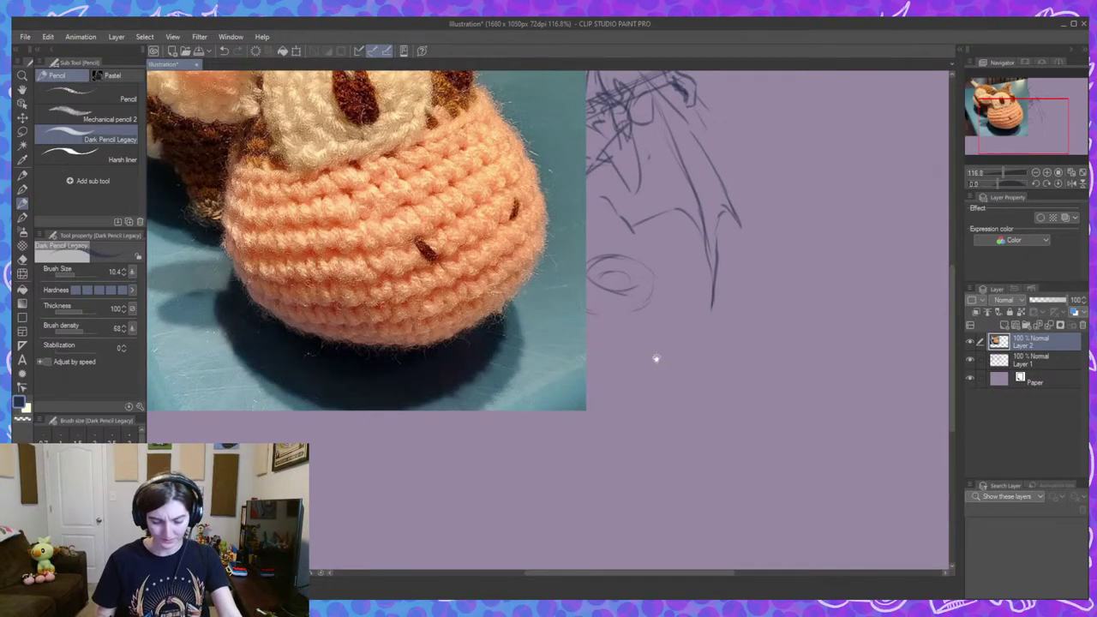
left_click_drag(657, 360, 845, 478)
mouse_move(801, 417)
left_mouse_down()
mouse_move(808, 411)
mouse_move(815, 436)
mouse_move(807, 442)
left_mouse_up()
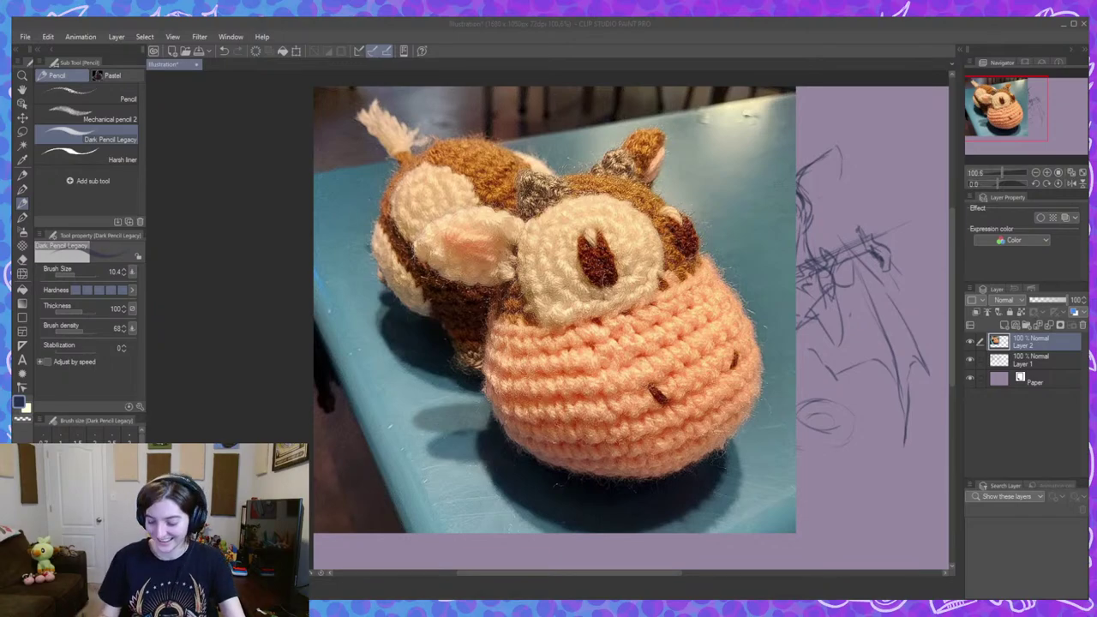
left_click_drag(881, 408, 828, 411)
left_click(969, 343)
left_click(1010, 362)
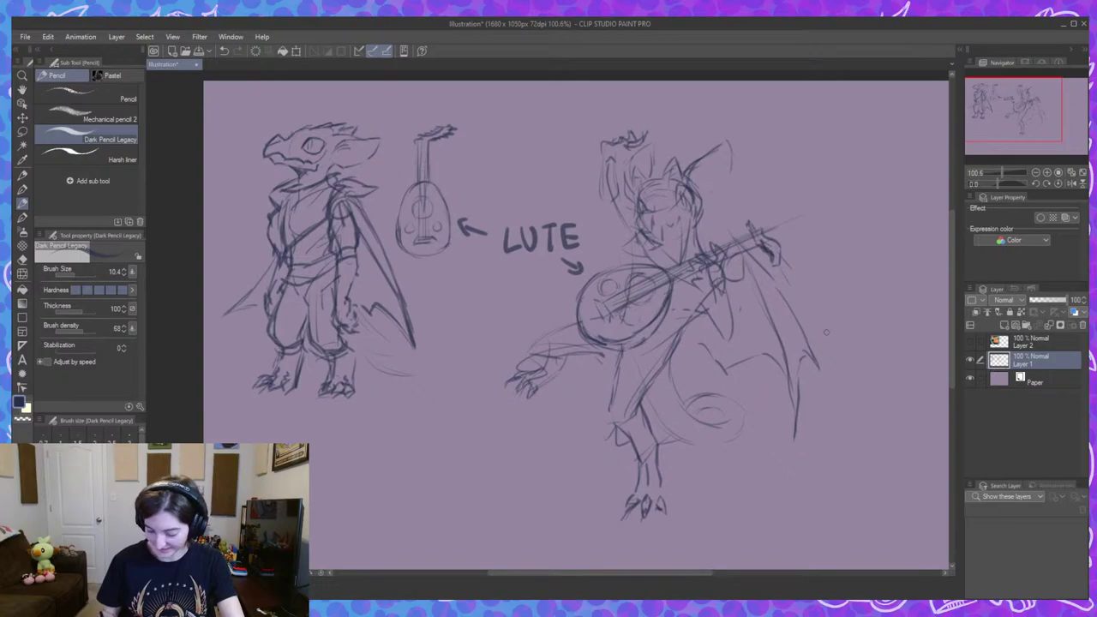
Sketch curved finger and palm strokes over the lute's neck to define the dancer's fretting hand.
left_click_drag(826, 335, 832, 375)
key("ctrl+z")
left_click_drag(840, 459, 742, 417)
scroll(726, 292, "up", 3)
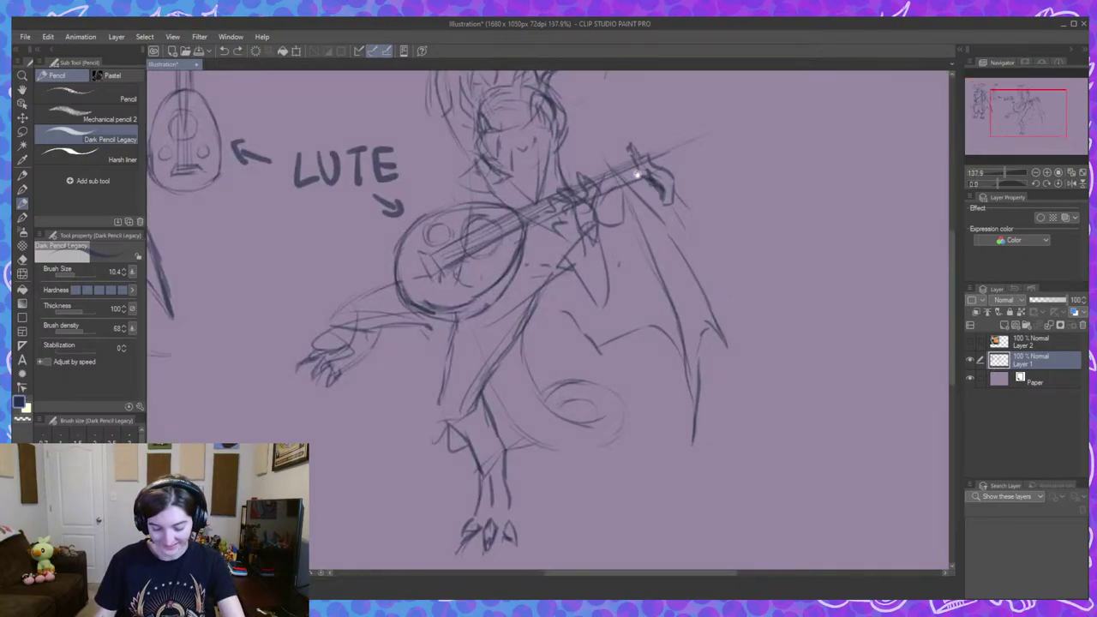
scroll(637, 175, "up", 3)
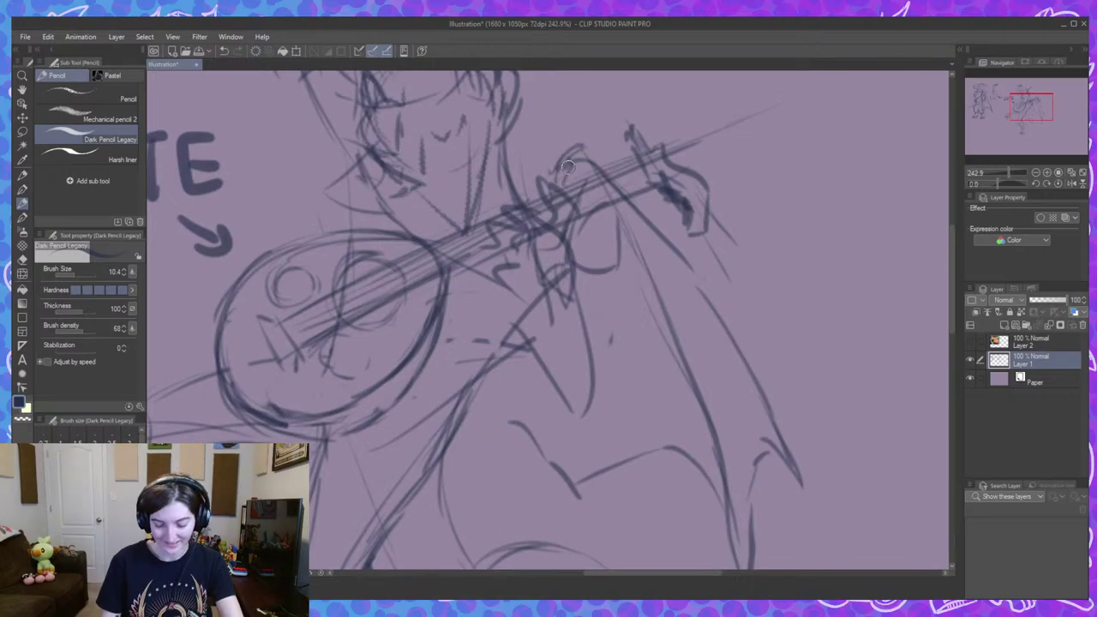
mouse_move(566, 165)
left_mouse_down()
mouse_move(636, 259)
mouse_move(658, 270)
mouse_move(603, 188)
mouse_move(610, 259)
left_mouse_up()
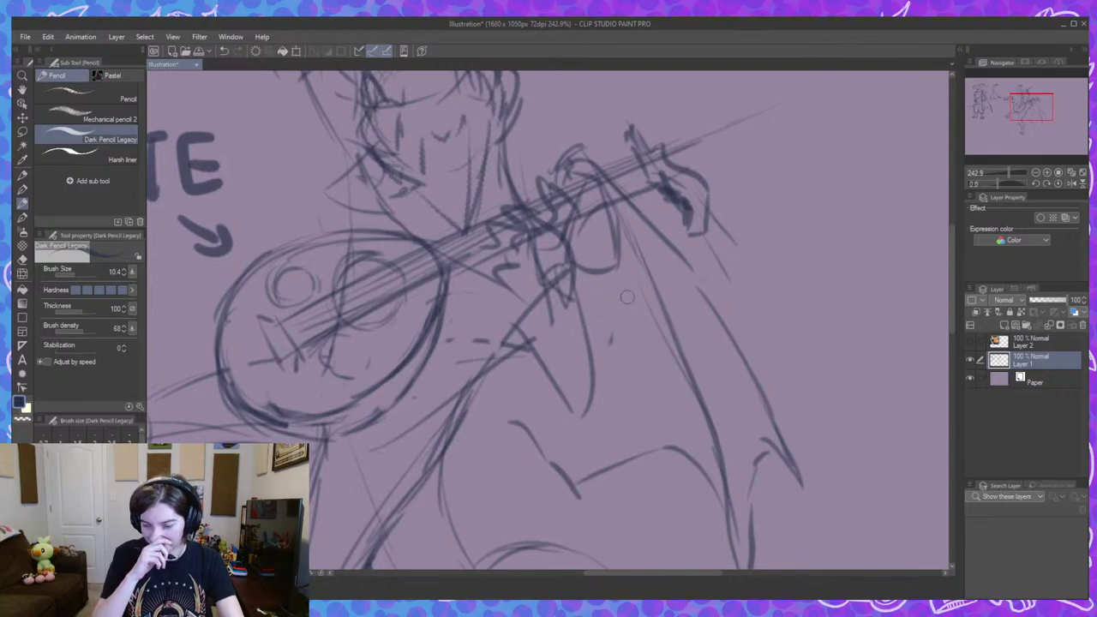
Extend the small marks at the centre of the dancer's face into a bold zigzag line.
left_click_drag(574, 341, 644, 396)
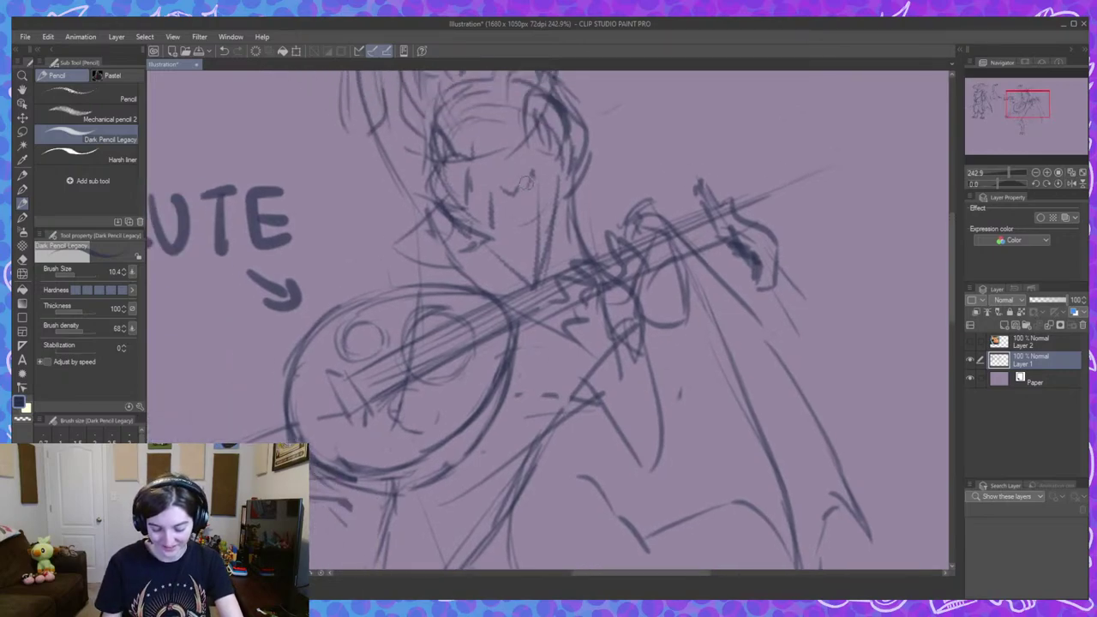
mouse_move(532, 165)
left_mouse_down()
mouse_move(536, 281)
mouse_move(521, 195)
mouse_move(486, 205)
mouse_move(495, 242)
left_mouse_up()
Draw a firm upper contour on the dancer's outstretched leg, from its rounded end back to the lute's body.
left_click_drag(761, 249, 743, 276)
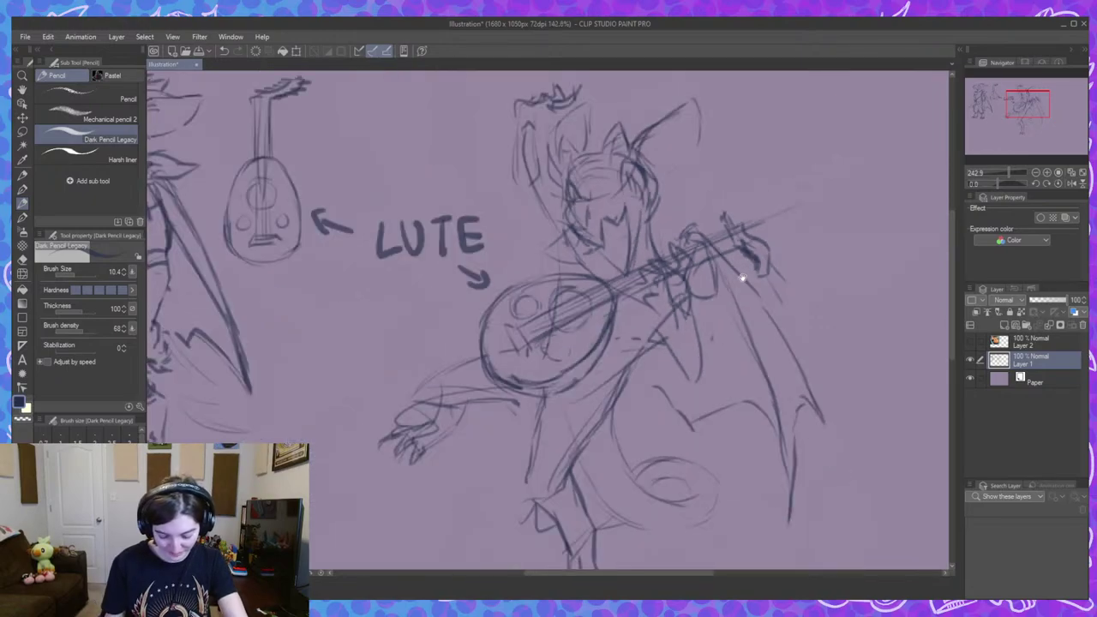
left_click_drag(673, 331, 615, 220)
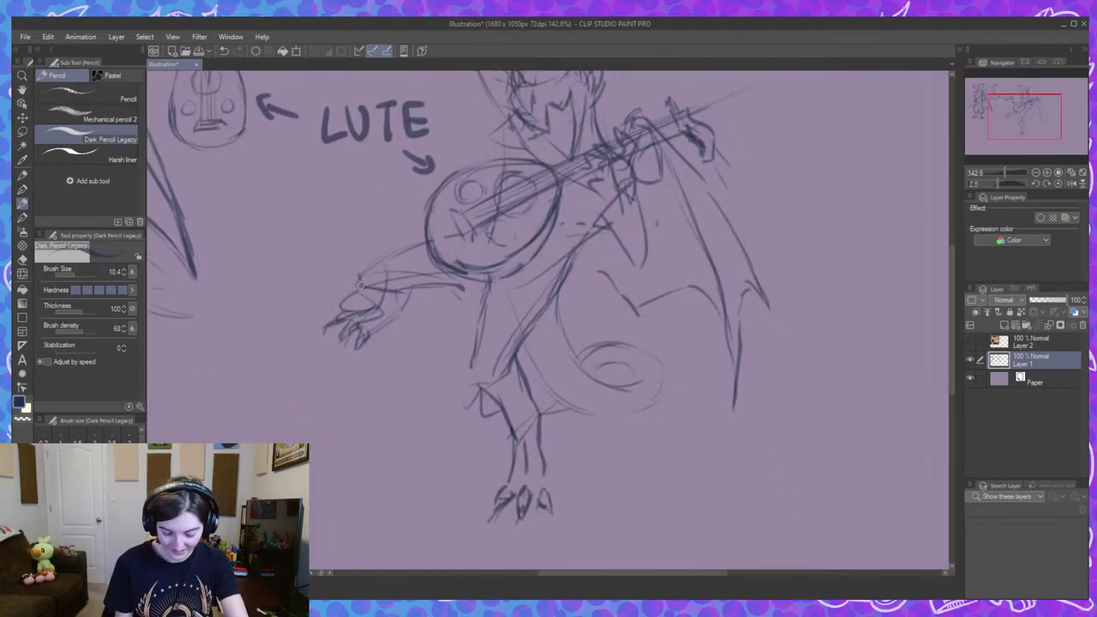
mouse_move(360, 286)
left_mouse_down()
mouse_move(357, 271)
mouse_move(430, 240)
left_mouse_up()
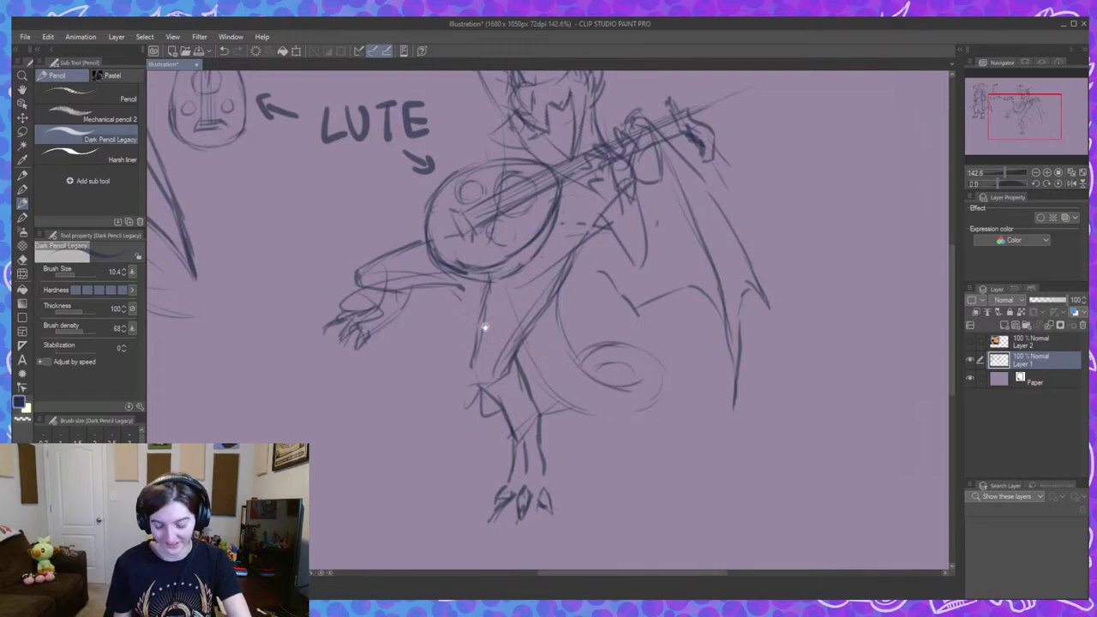
Remove the LUTE label and its two arrows from the sketch between the two characters.
scroll(484, 327, "up", 2)
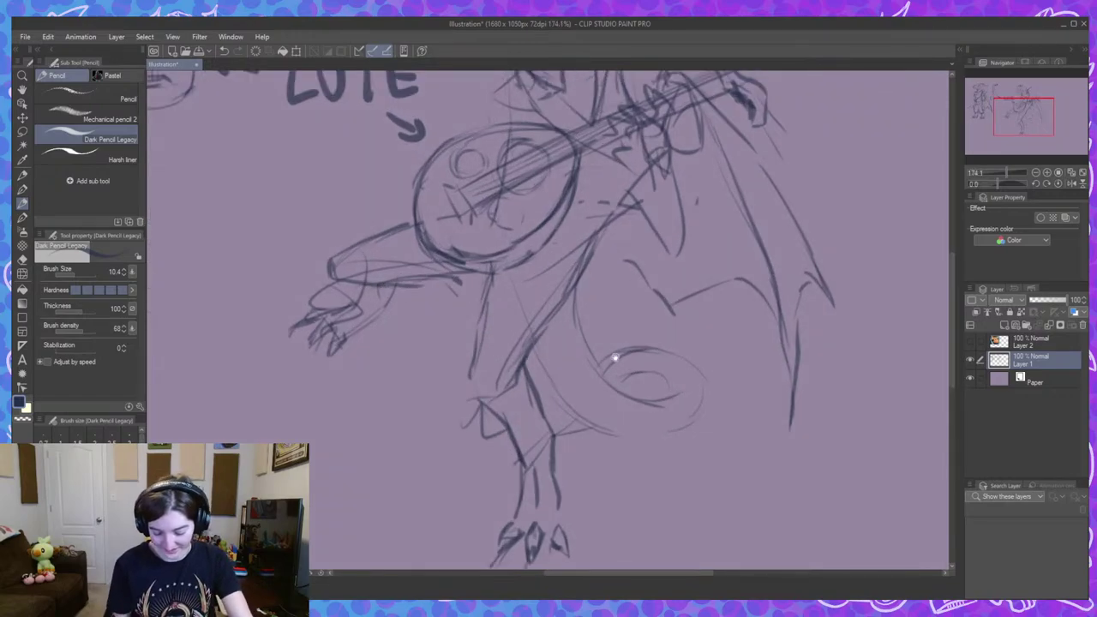
left_click_drag(615, 357, 617, 321)
left_click_drag(484, 369, 526, 358)
left_click_drag(523, 338, 528, 370)
left_click_drag(615, 336, 575, 522)
left_click_drag(581, 372, 648, 399)
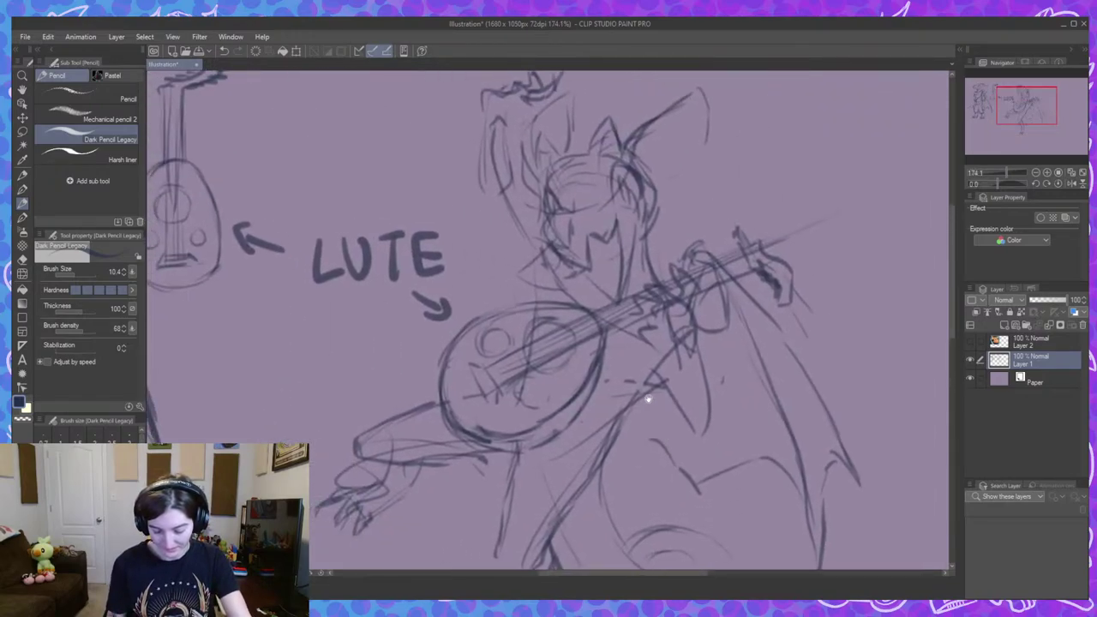
scroll(651, 386, "down", 2)
mouse_move(505, 318)
left_mouse_down()
mouse_move(466, 340)
mouse_move(526, 271)
mouse_move(477, 312)
mouse_move(398, 257)
mouse_move(379, 304)
mouse_move(398, 250)
left_mouse_up()
scroll(608, 291, "up", 3)
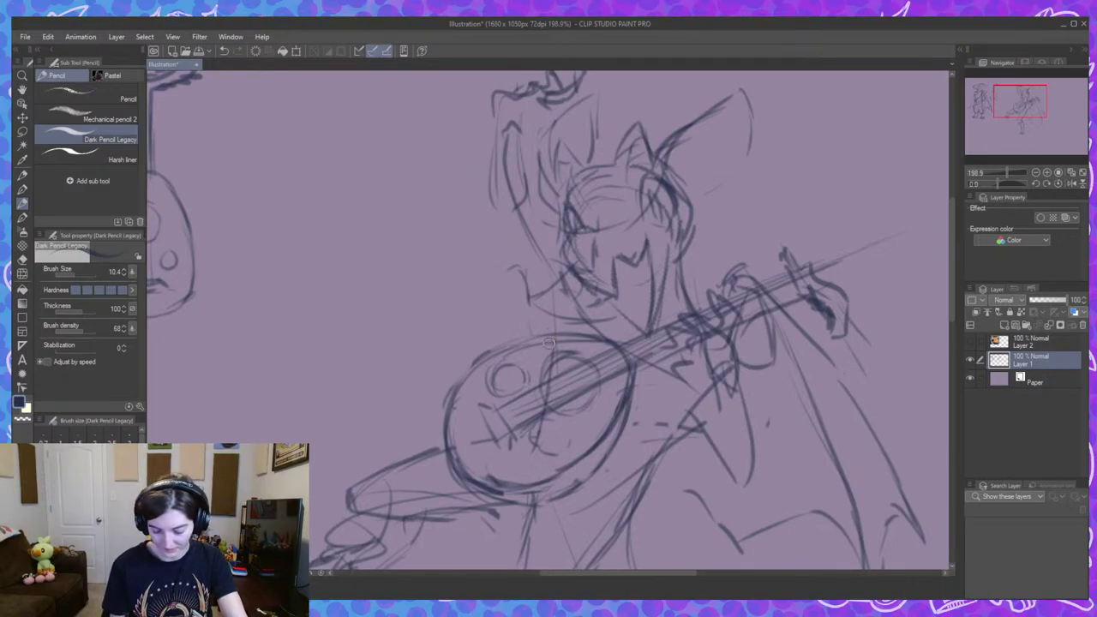
mouse_move(530, 298)
left_mouse_down()
mouse_move(509, 263)
mouse_move(491, 310)
left_mouse_up()
key("ctrl+z")
key("ctrl+z")
key("ctrl+z")
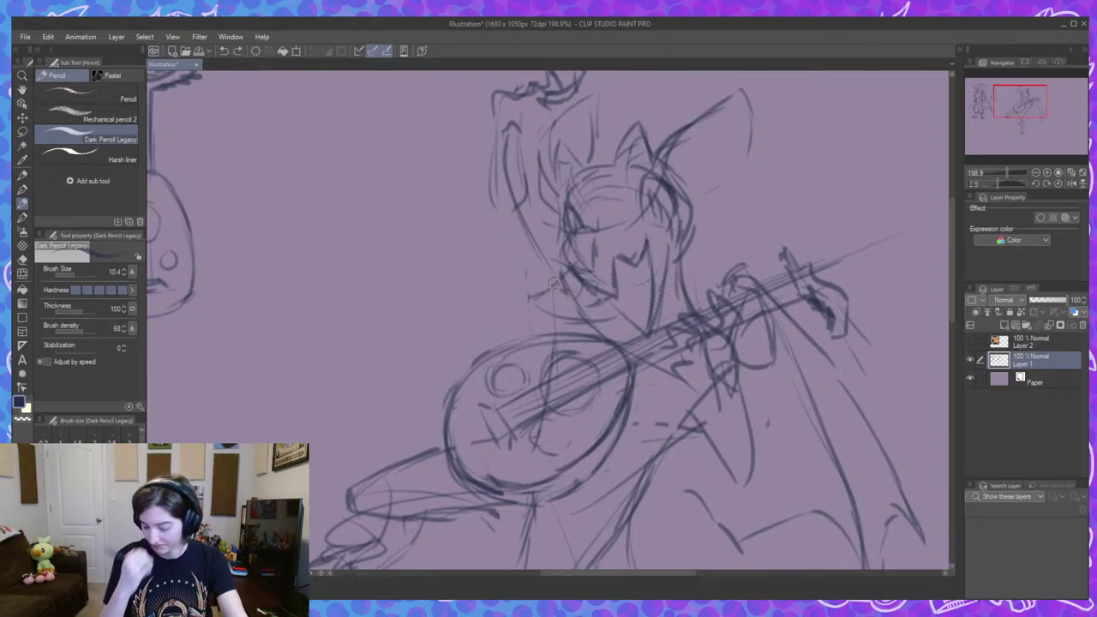
Sketch a tall pointed, horn-shaped form beside the lute player's neck above the lute and join it to the neck with a darker line.
mouse_move(533, 303)
left_mouse_down()
mouse_move(528, 295)
mouse_move(527, 322)
left_mouse_up()
mouse_move(517, 330)
left_mouse_down()
mouse_move(500, 321)
mouse_move(493, 294)
left_mouse_up()
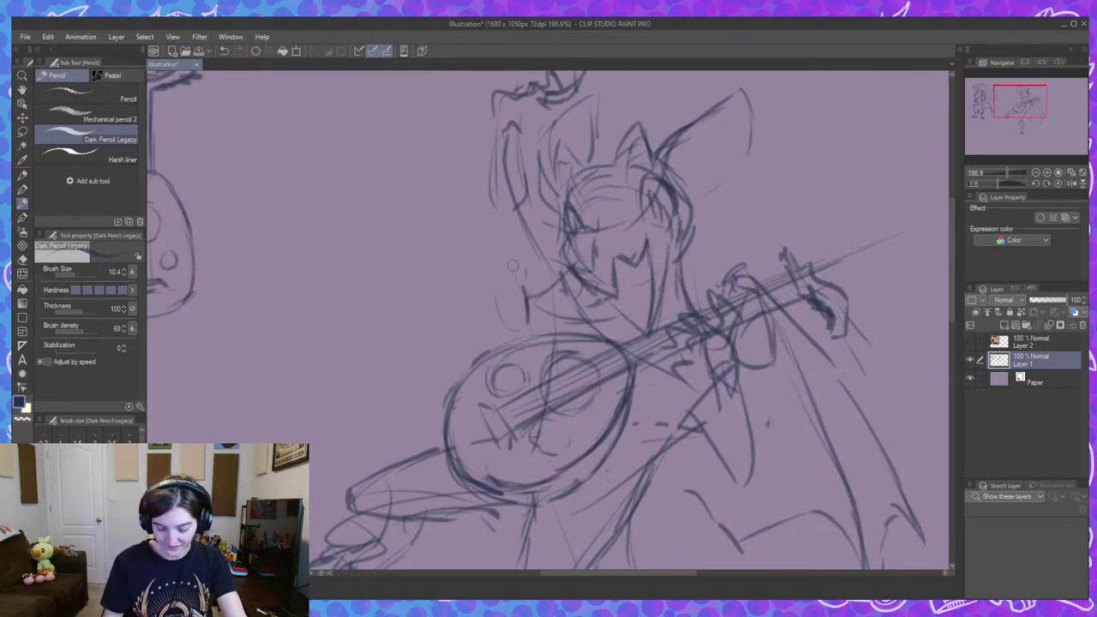
mouse_move(509, 250)
left_mouse_down()
mouse_move(528, 300)
mouse_move(495, 256)
left_mouse_up()
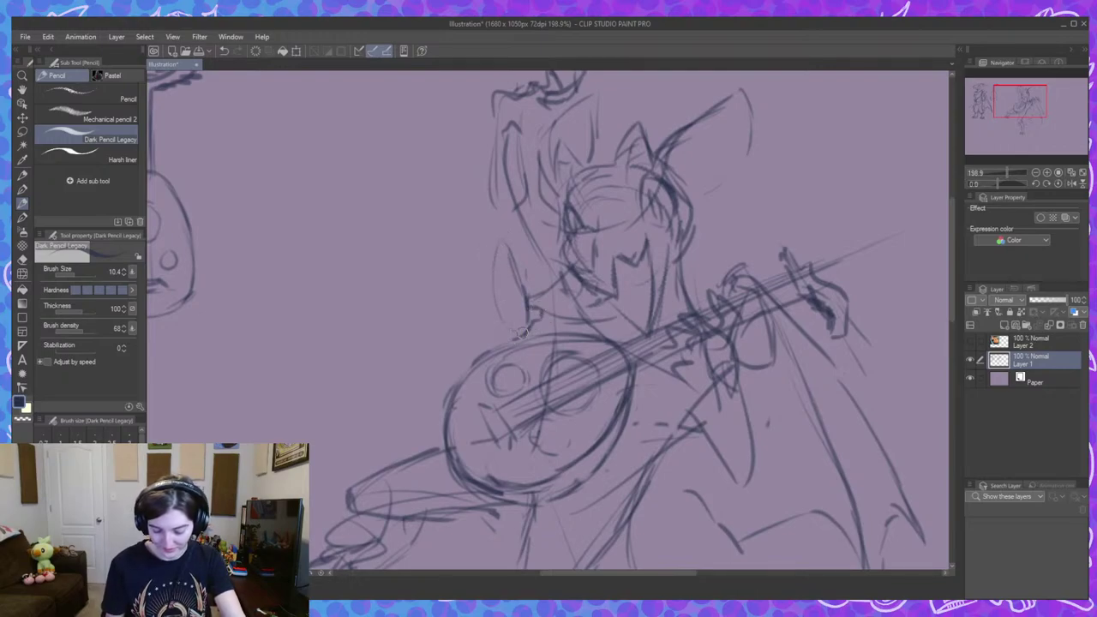
mouse_move(525, 331)
left_mouse_down()
mouse_move(504, 313)
mouse_move(511, 338)
mouse_move(487, 305)
mouse_move(499, 330)
mouse_move(499, 239)
left_mouse_up()
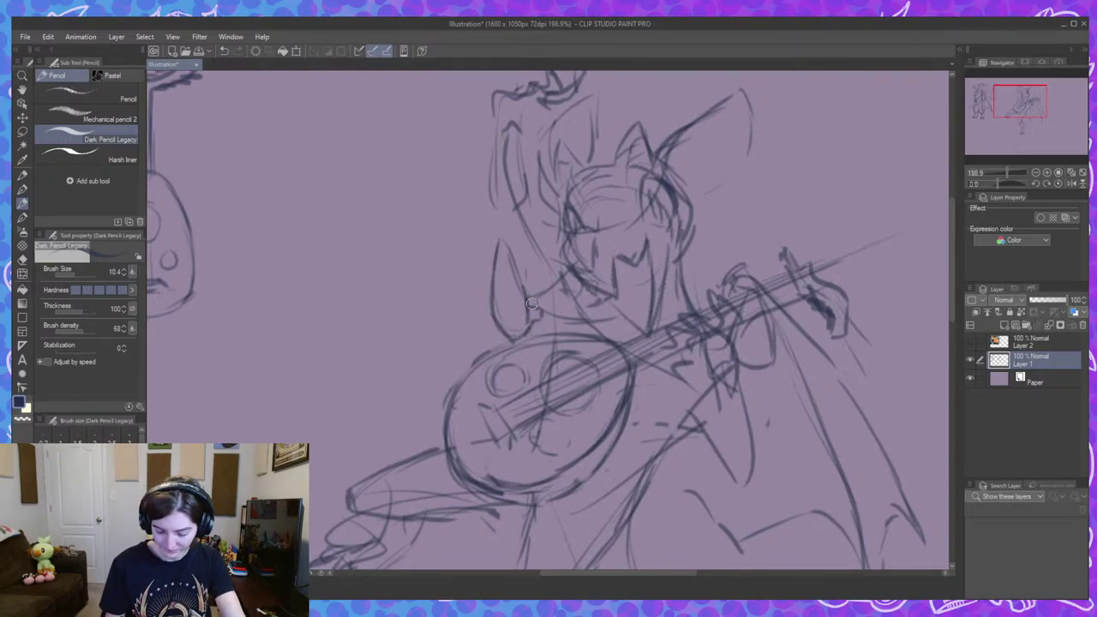
mouse_move(531, 306)
left_mouse_down()
mouse_move(513, 287)
mouse_move(504, 239)
left_mouse_up()
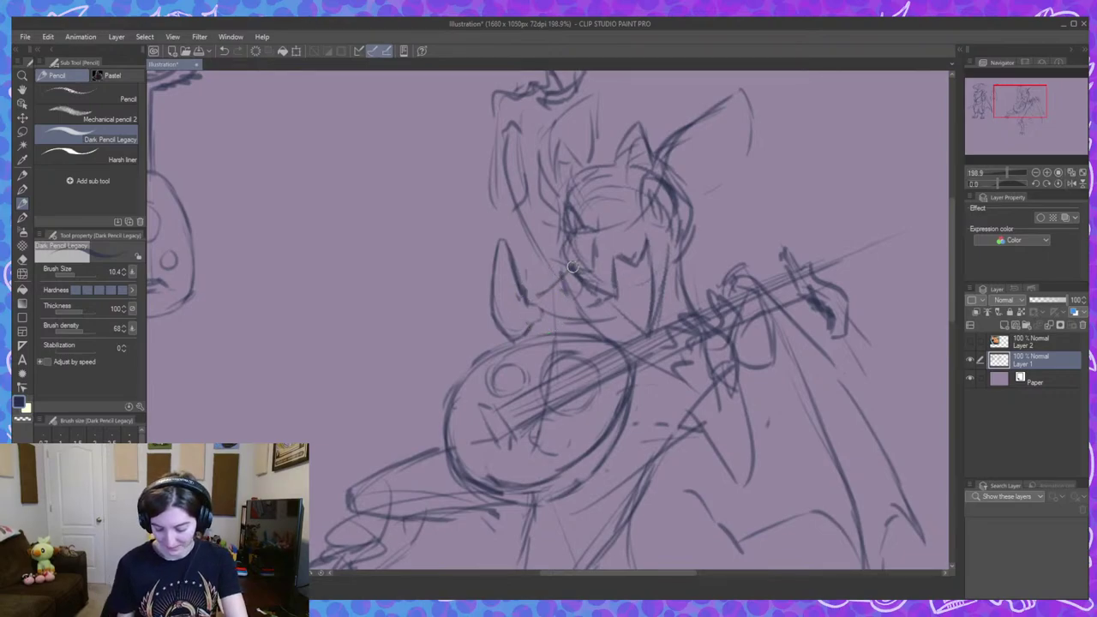
left_click_drag(572, 268, 524, 288)
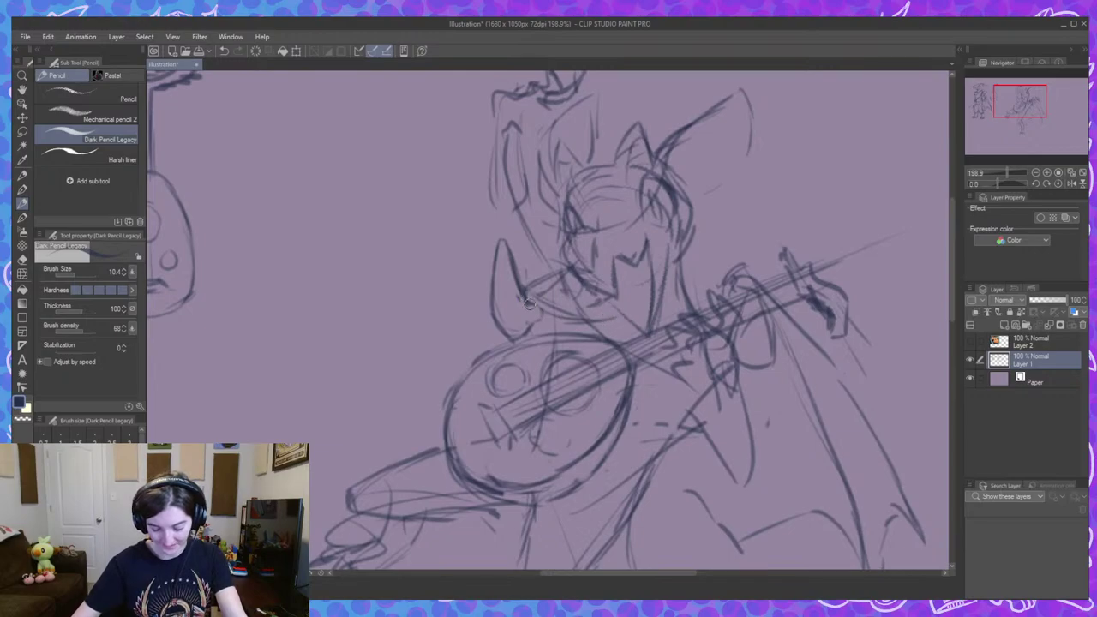
scroll(705, 334, "down", 4)
left_click_drag(705, 336, 630, 225)
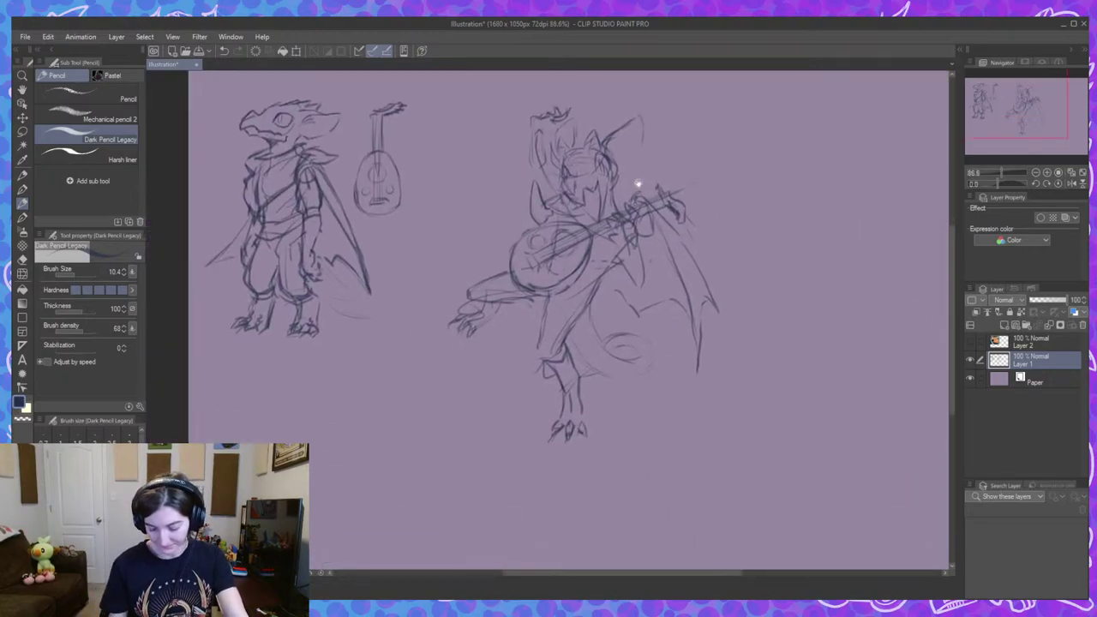
scroll(624, 214, "up", 5)
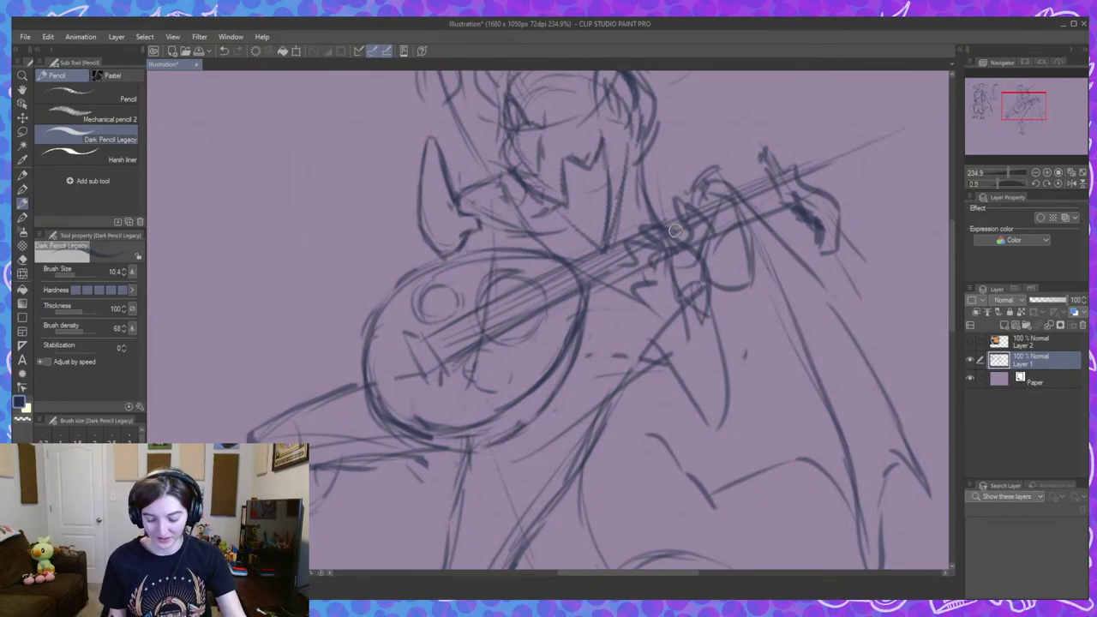
left_click_drag(759, 291, 654, 253)
scroll(588, 241, "up", 3)
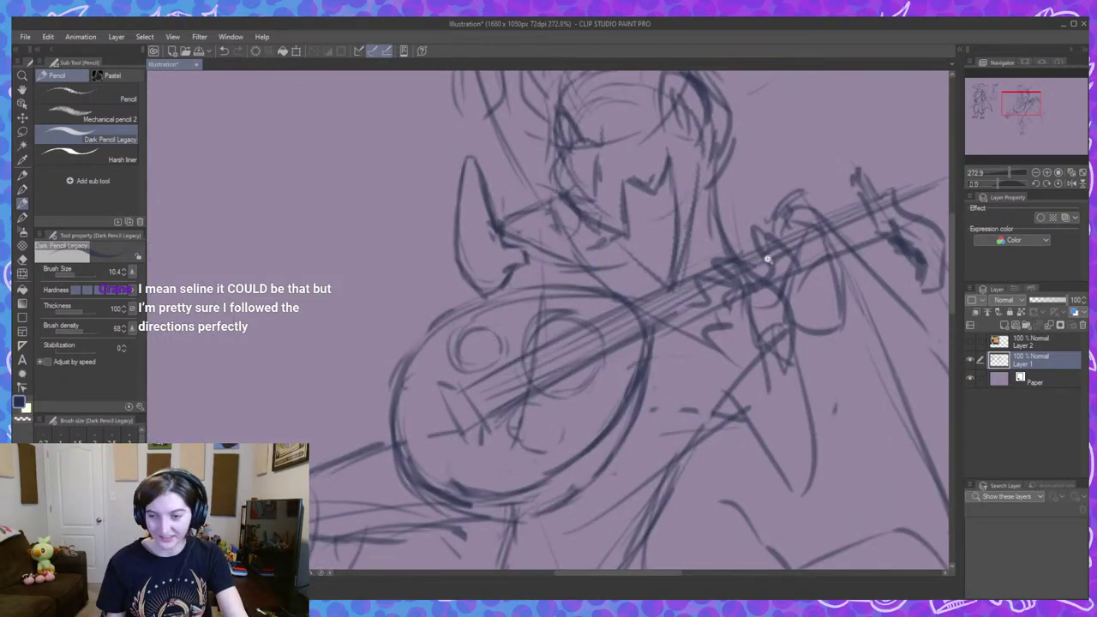
scroll(767, 258, "down", 2)
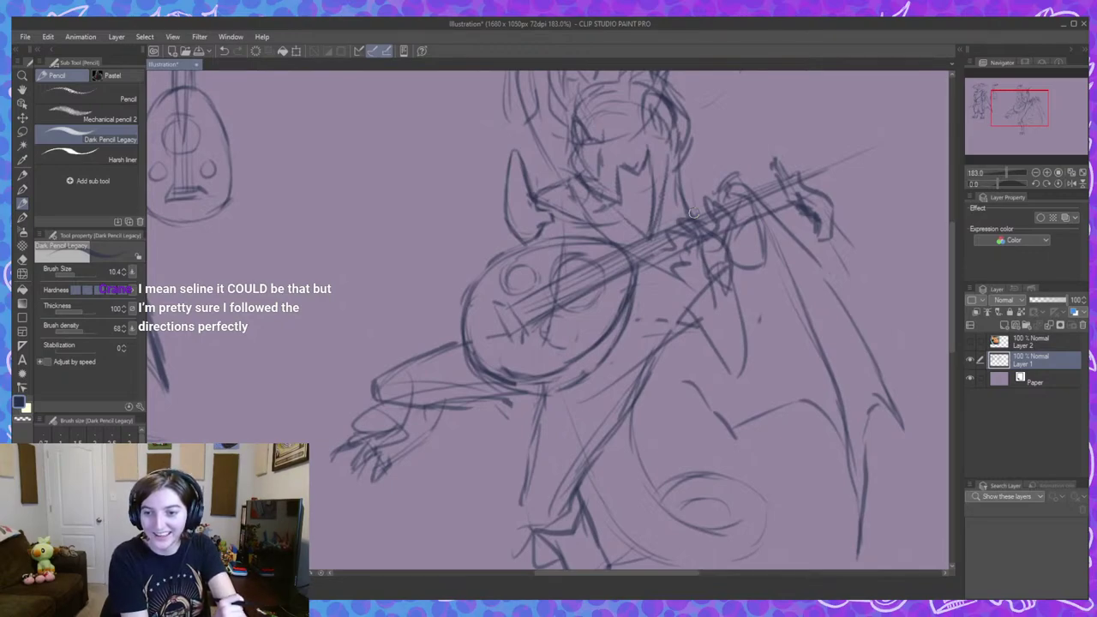
left_click_drag(736, 306, 709, 294)
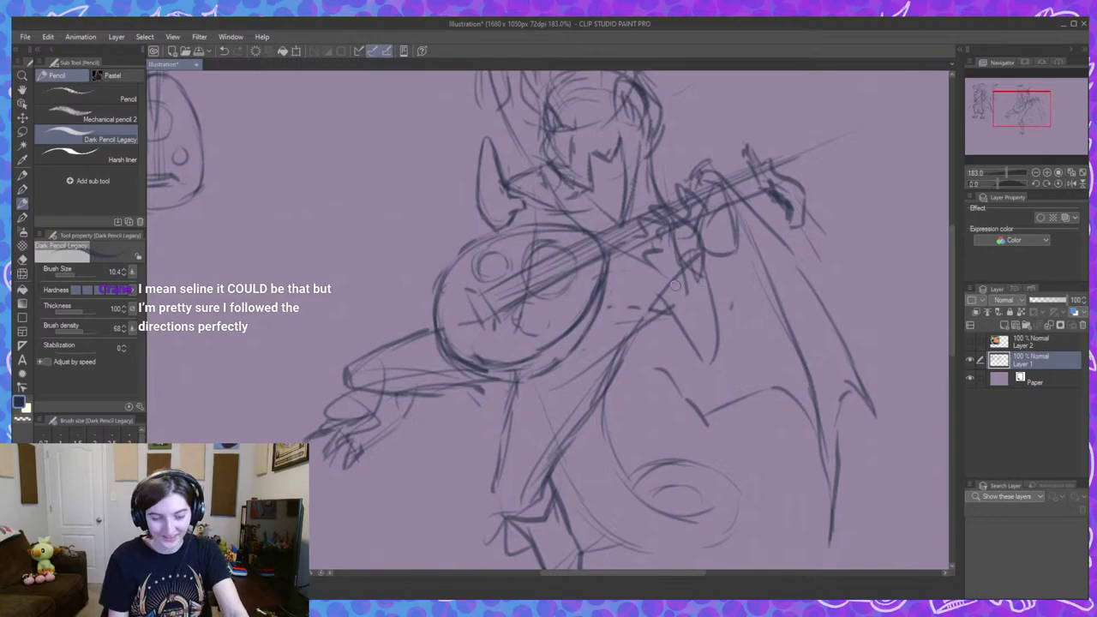
Fill the pointed form beside the lute player's neck with small dark dots from its tip down to its rounded base.
scroll(540, 202, "up", 3)
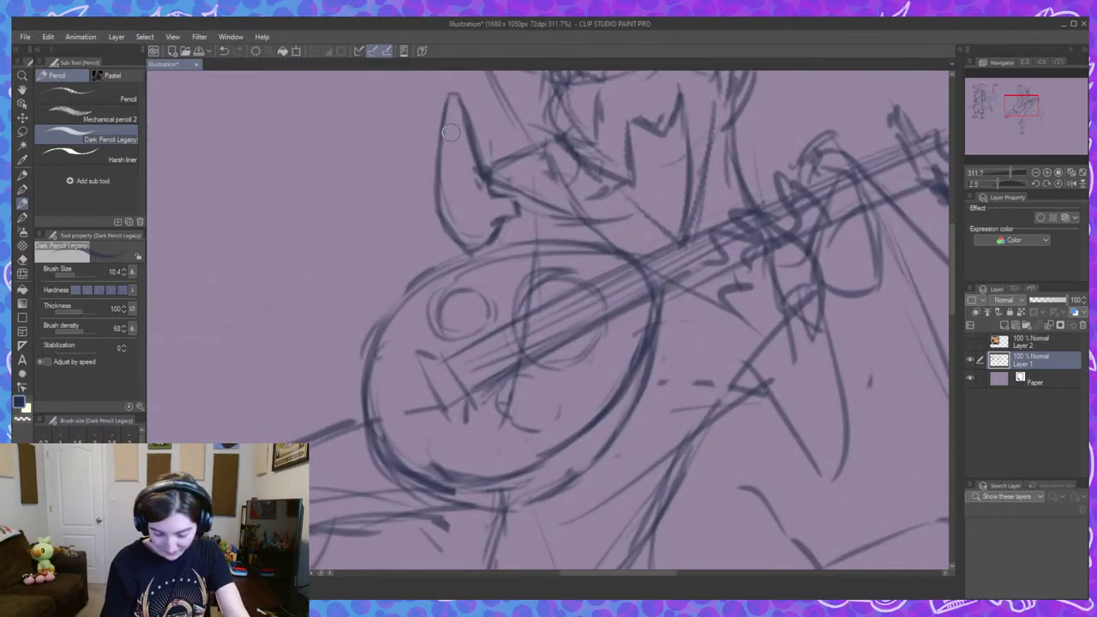
left_click_drag(451, 115, 446, 144)
left_click(448, 159)
left_click(458, 172)
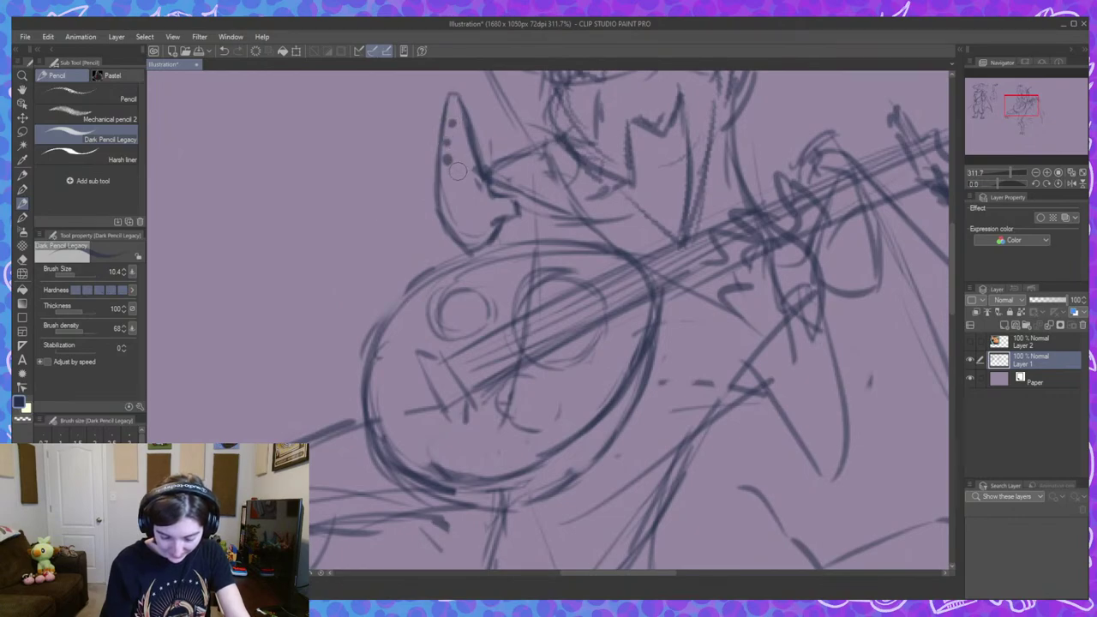
left_click(458, 156)
left_click(462, 183)
left_click(469, 194)
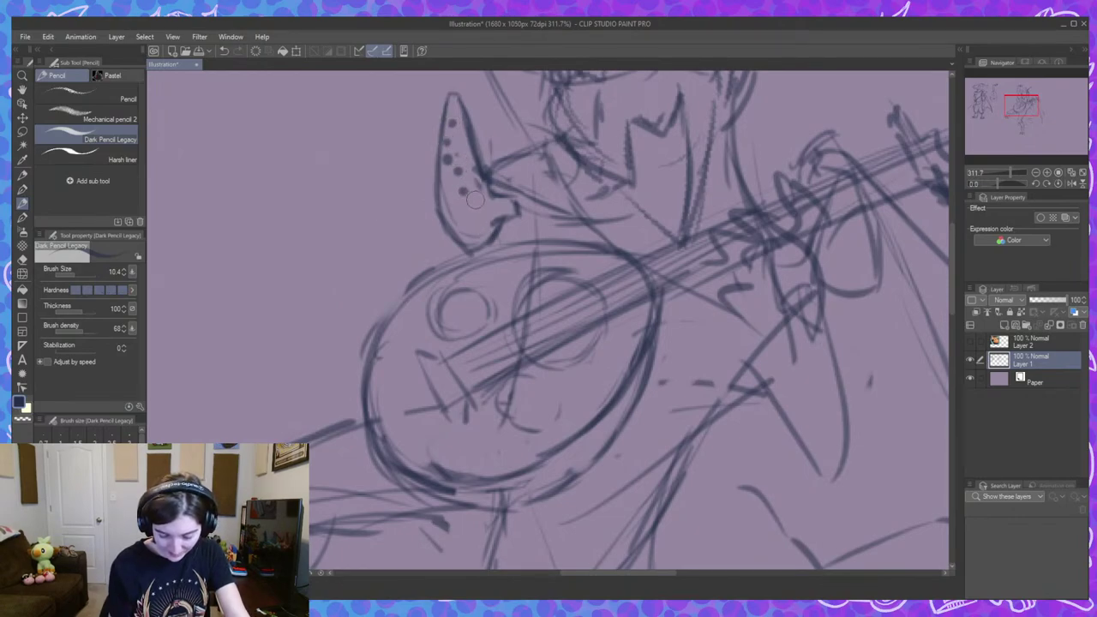
left_click(475, 203)
left_click(477, 214)
left_click(476, 233)
left_click(465, 220)
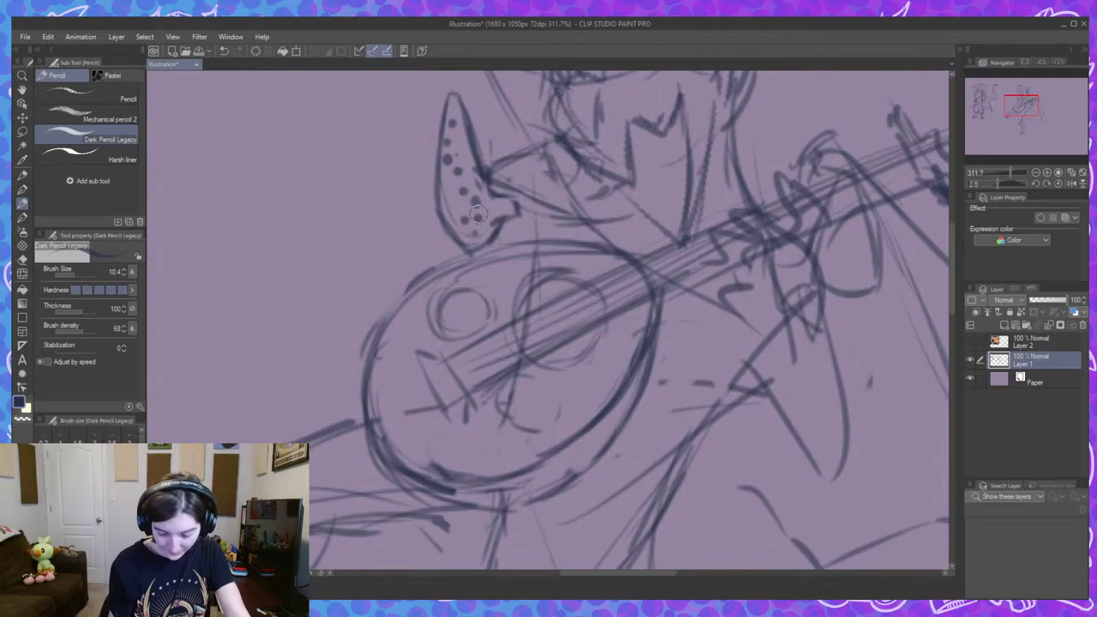
key("ctrl+z")
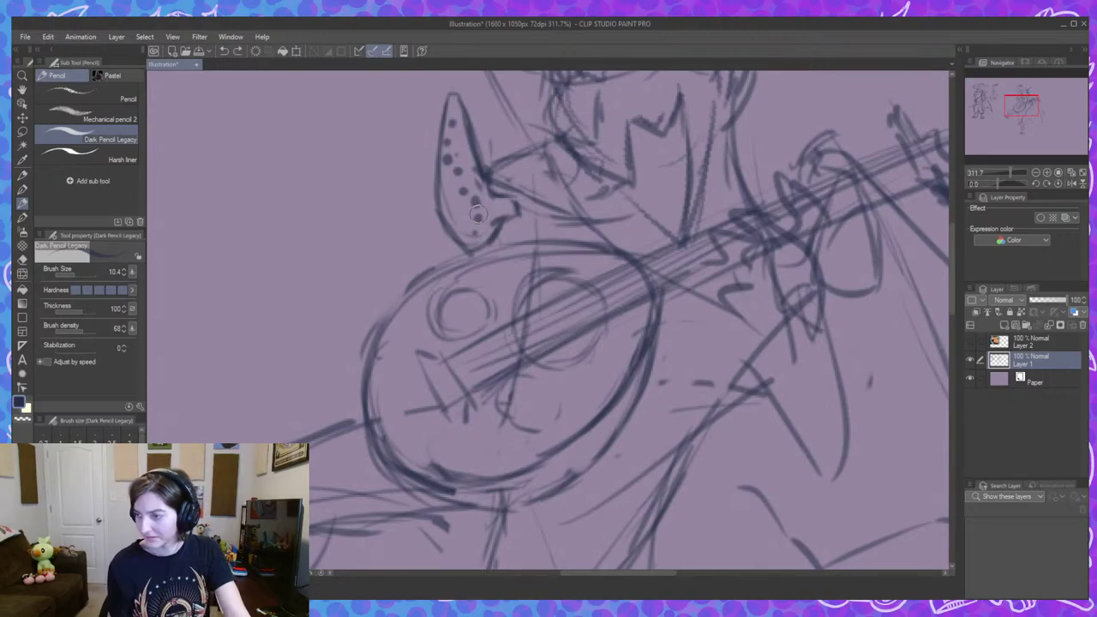
left_click(463, 215)
left_click(468, 220)
left_click(467, 224)
left_click(473, 230)
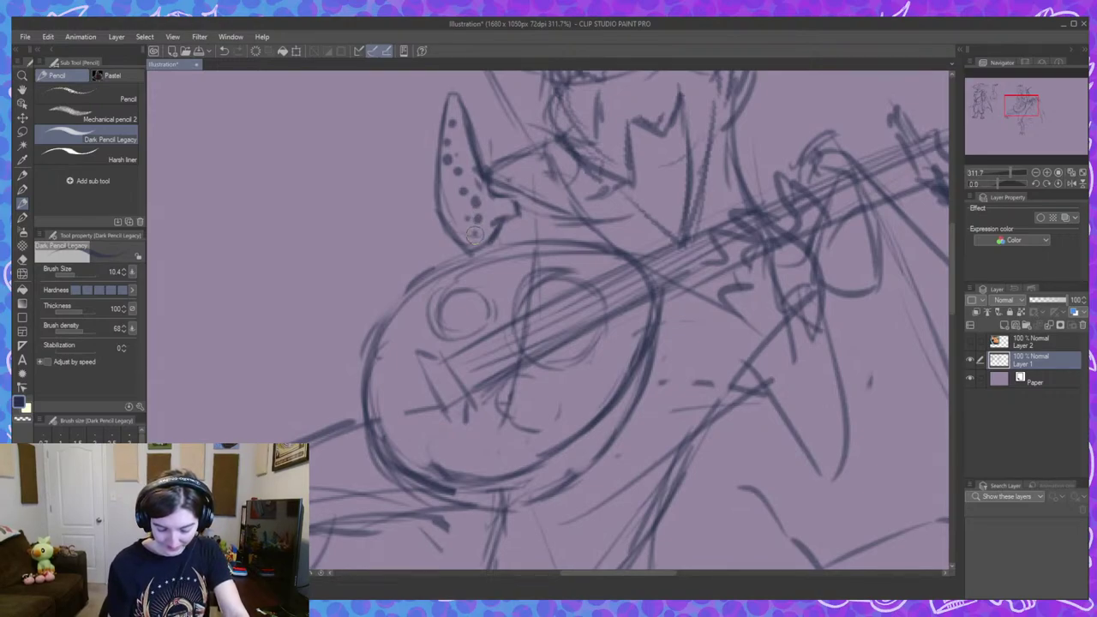
Erase the lute player's spiral tail and redraw it as a wider upward curl ending in a pointed hook.
scroll(562, 263, "down", 5)
left_click_drag(642, 322, 609, 301)
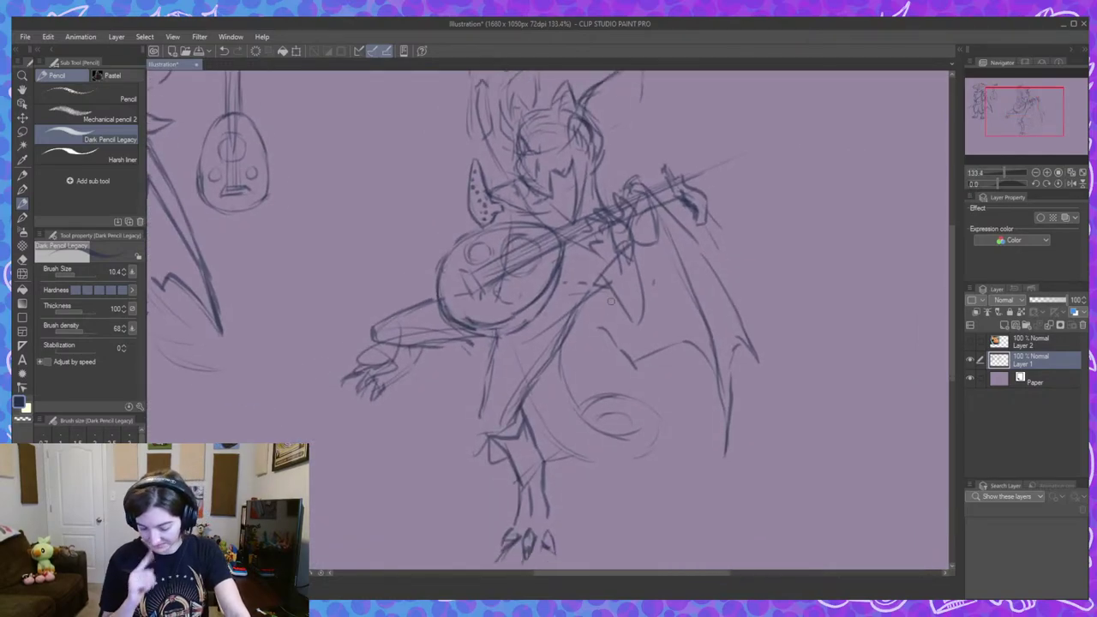
scroll(689, 325, "down", 3)
scroll(673, 237, "up", 5)
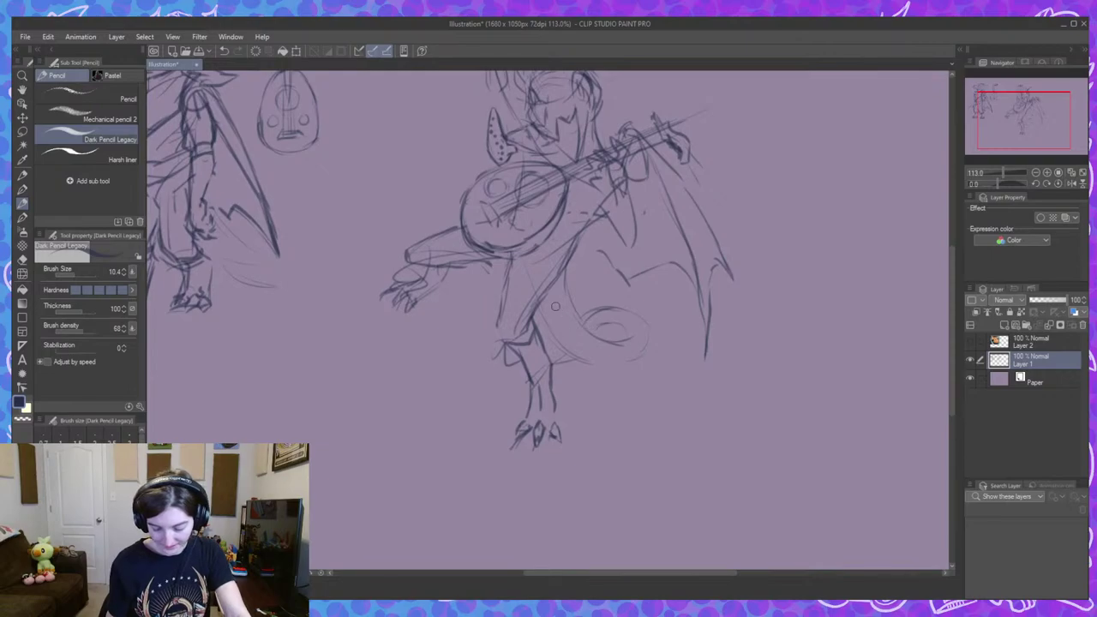
left_click_drag(648, 325, 599, 398)
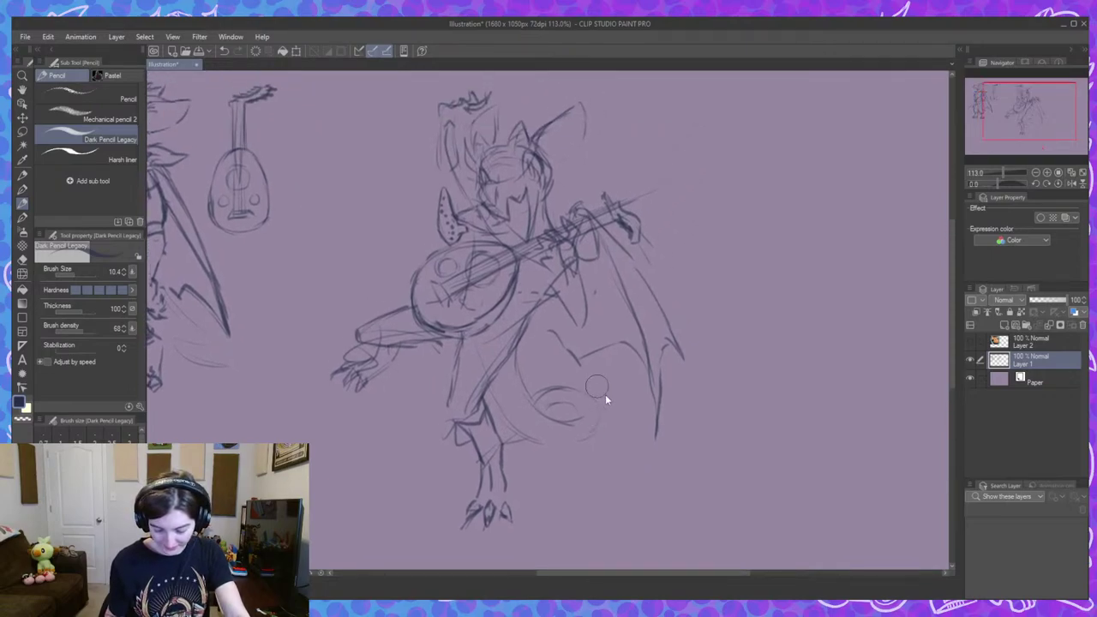
mouse_move(595, 448)
left_mouse_down()
mouse_move(574, 419)
mouse_move(525, 432)
mouse_move(515, 388)
mouse_move(588, 430)
mouse_move(592, 408)
mouse_move(562, 378)
mouse_move(608, 434)
left_mouse_up()
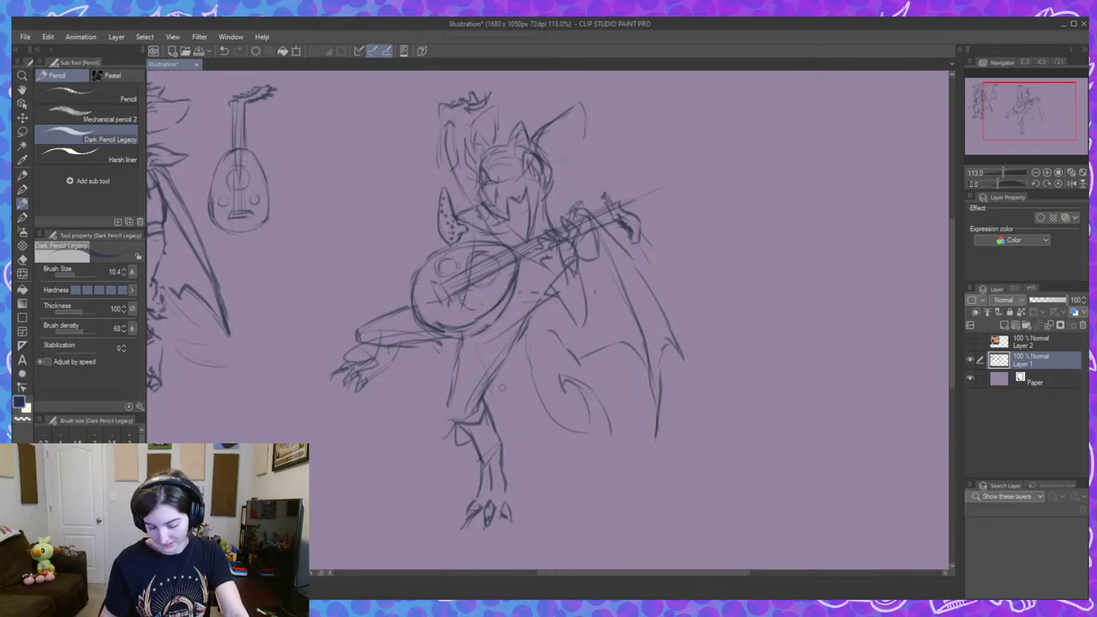
mouse_move(488, 375)
left_mouse_down()
mouse_move(567, 451)
mouse_move(558, 414)
mouse_move(584, 450)
mouse_move(532, 431)
mouse_move(601, 439)
left_mouse_up()
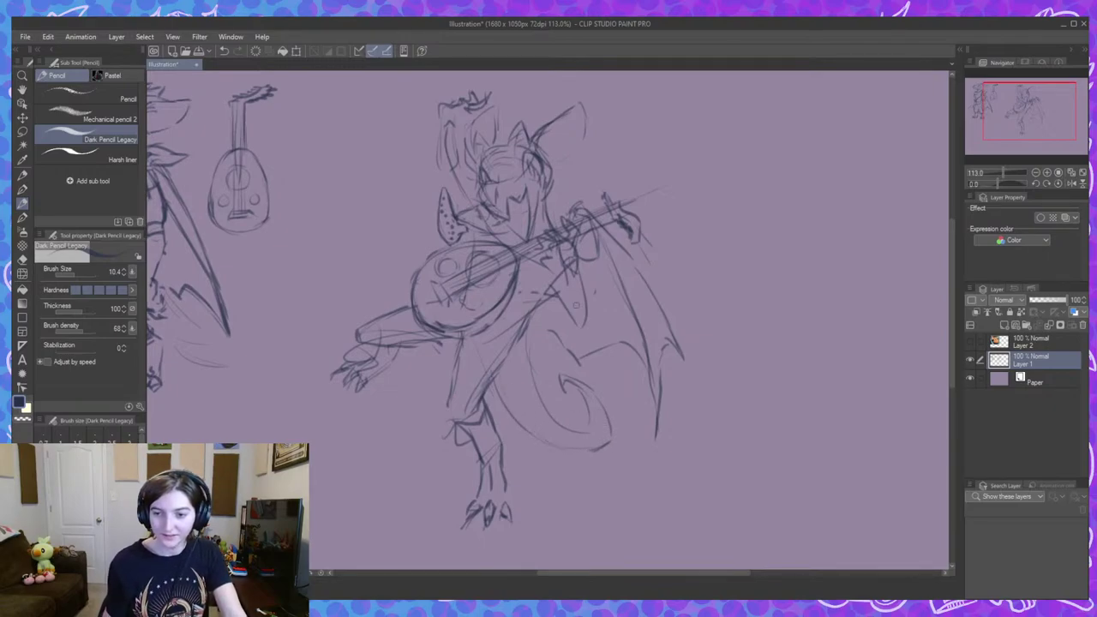
Complete the outline of the lute player's large ear and rough in the far wing extending behind the dotted form.
mouse_move(626, 317)
left_mouse_down()
mouse_move(604, 348)
mouse_move(592, 325)
mouse_move(582, 339)
left_mouse_up()
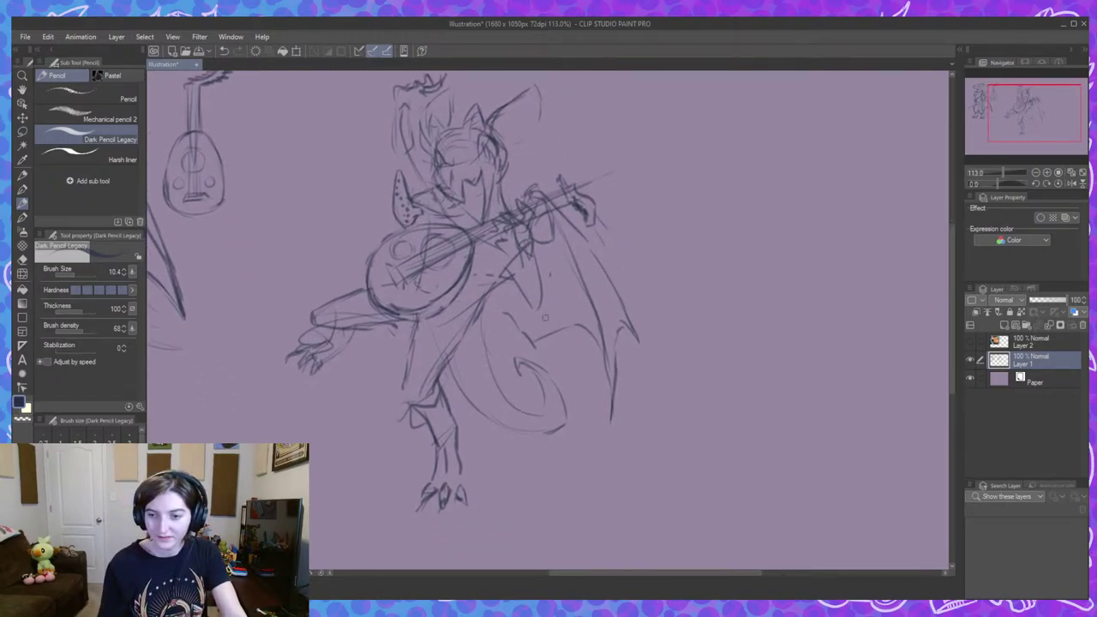
scroll(543, 331, "up", 1)
scroll(642, 342, "up", 1)
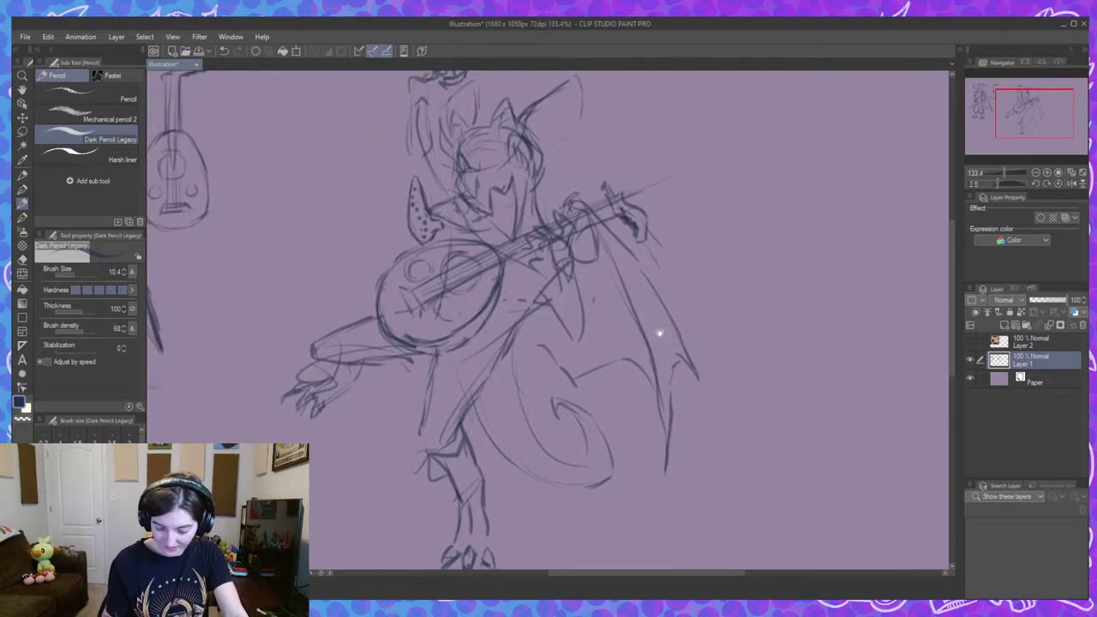
left_click_drag(659, 332, 693, 388)
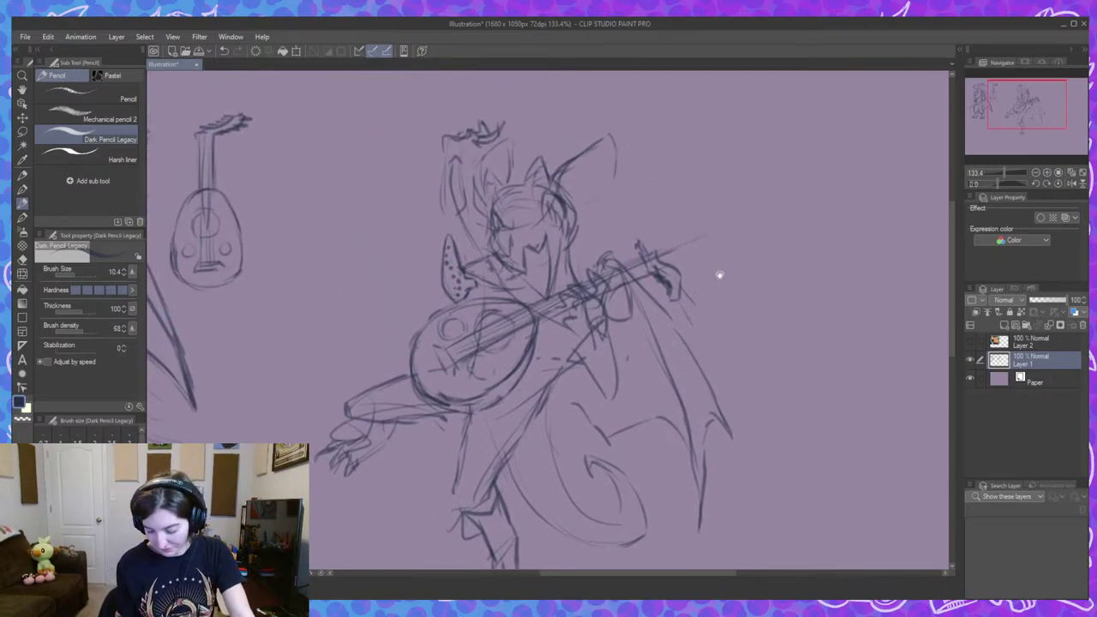
left_click_drag(719, 275, 788, 257)
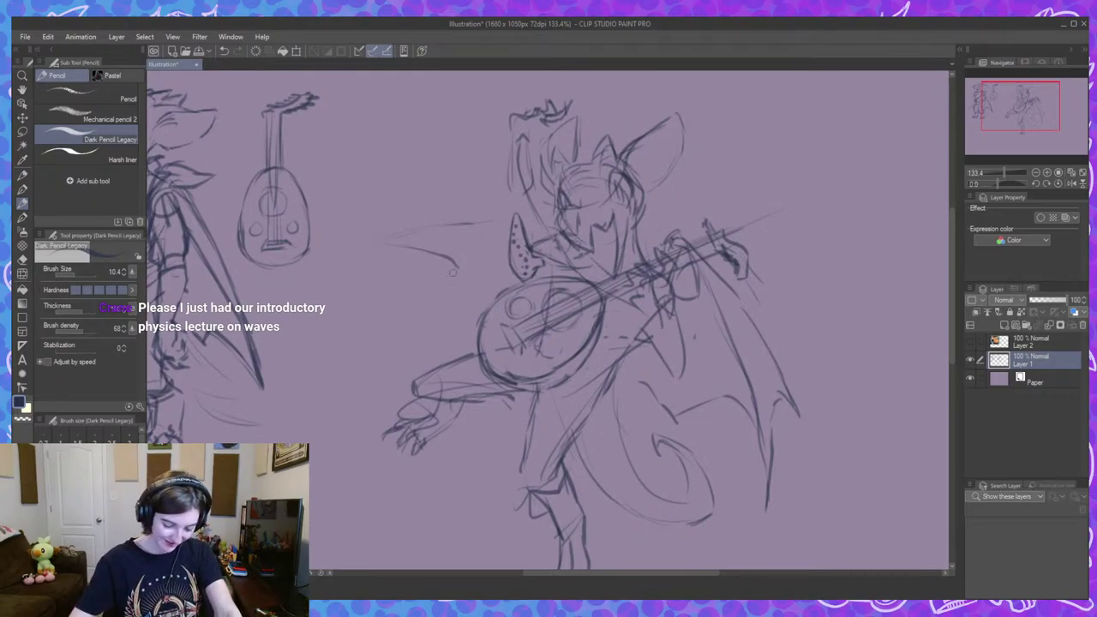
mouse_move(431, 257)
left_mouse_down()
mouse_move(455, 300)
mouse_move(472, 301)
mouse_move(455, 305)
mouse_move(483, 301)
mouse_move(419, 241)
mouse_move(390, 239)
mouse_move(499, 231)
left_mouse_up()
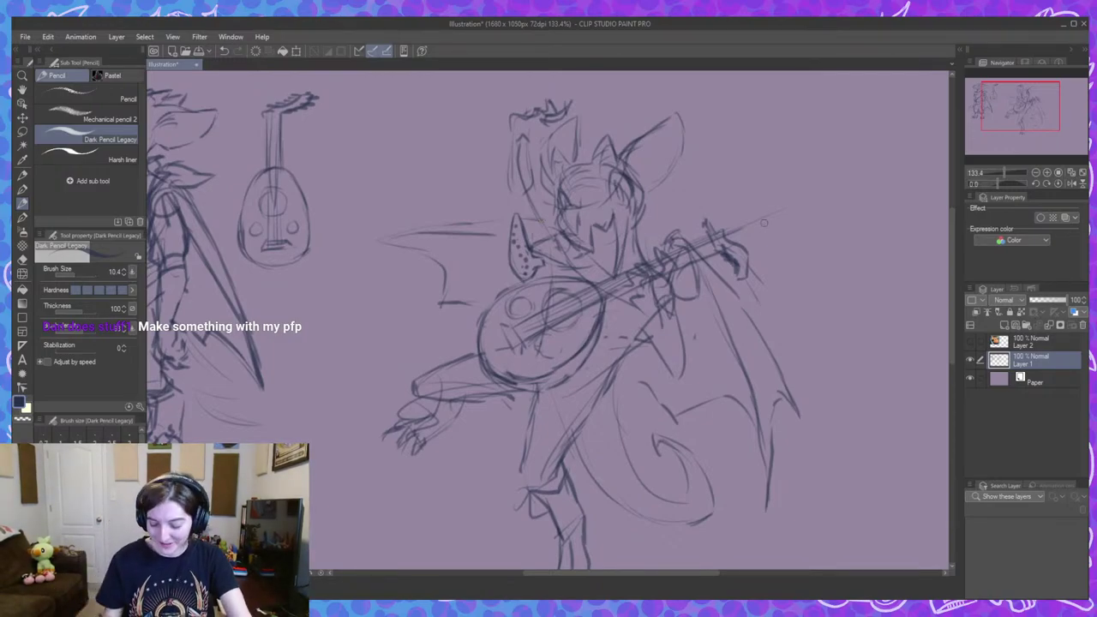
Erase the lute player's standing lower leg and redraw it shorter, with an angular knee and a clawed foot.
left_click_drag(797, 255, 763, 239)
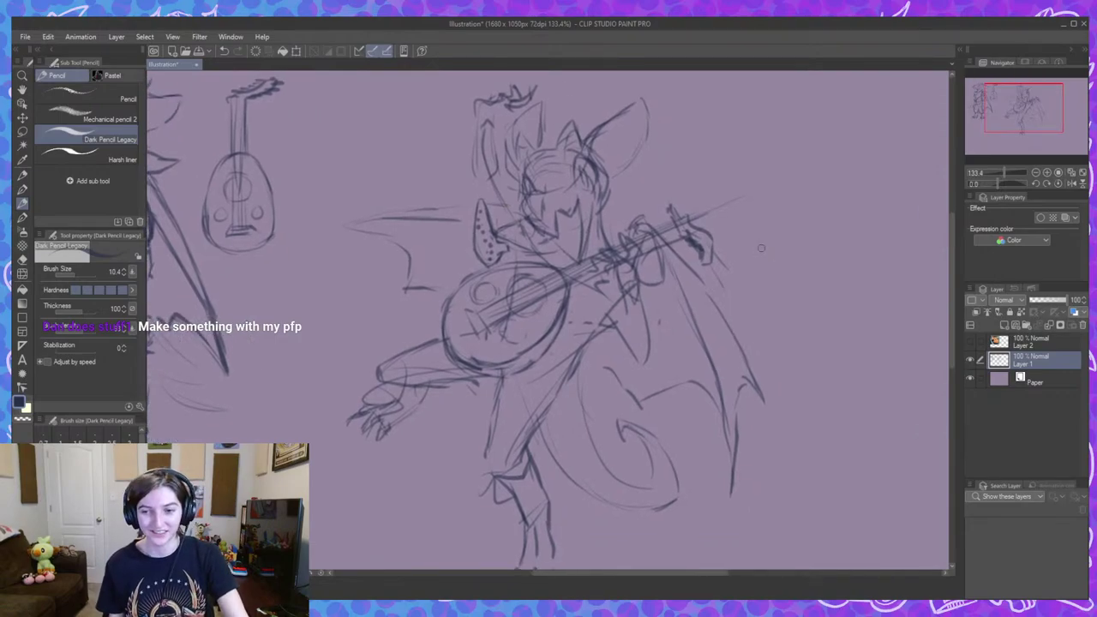
left_click_drag(699, 256, 730, 257)
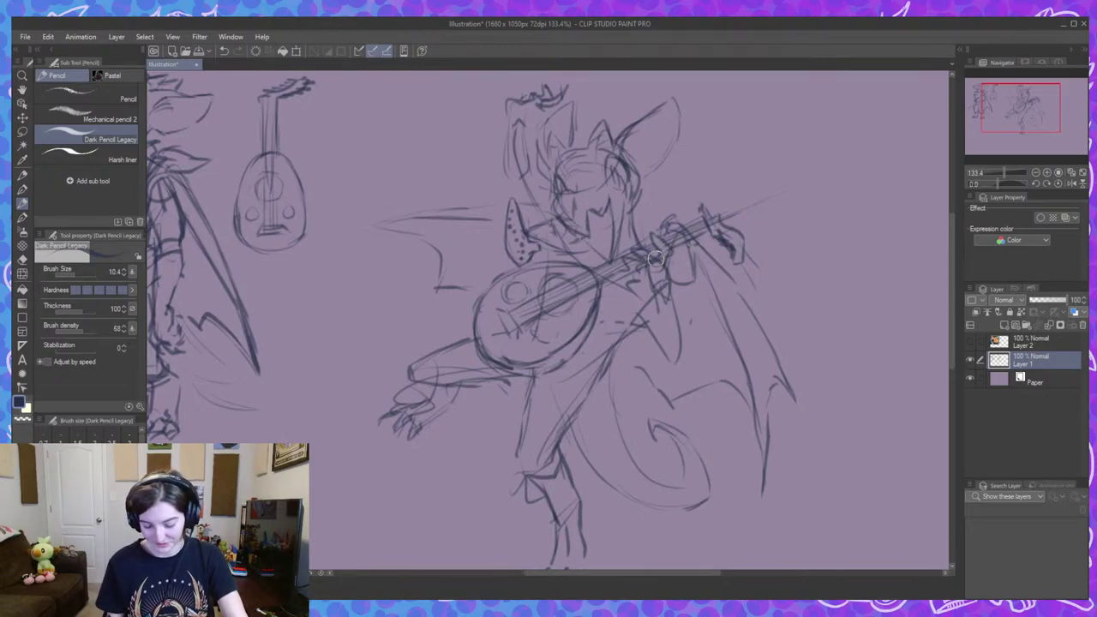
scroll(655, 258, "down", 3)
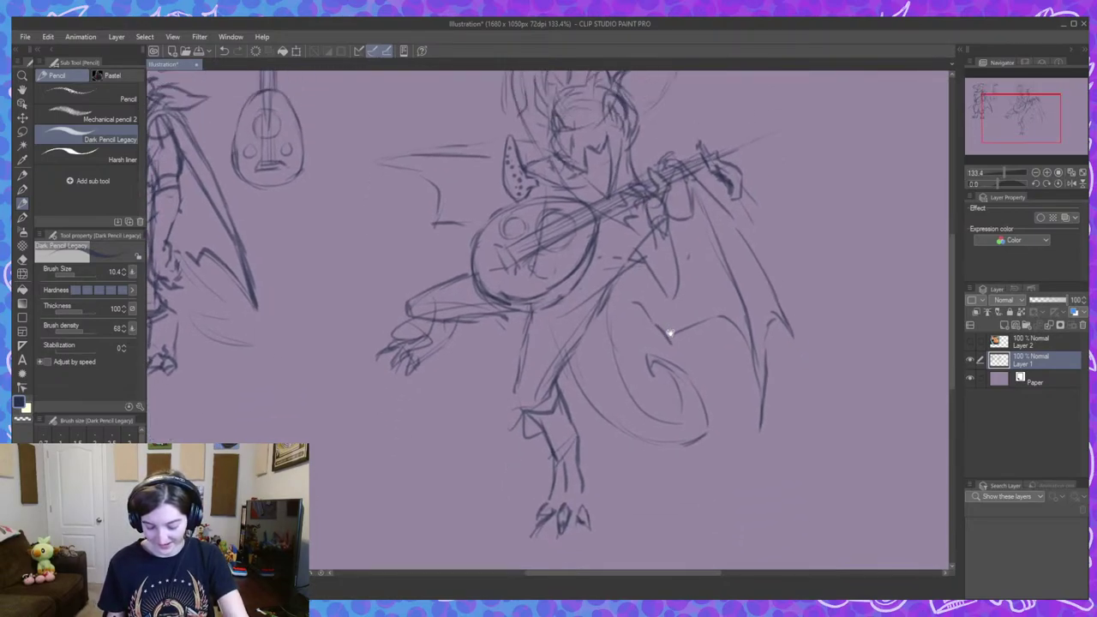
scroll(663, 343, "up", 1)
scroll(653, 403, "up", 3)
scroll(671, 377, "down", 3)
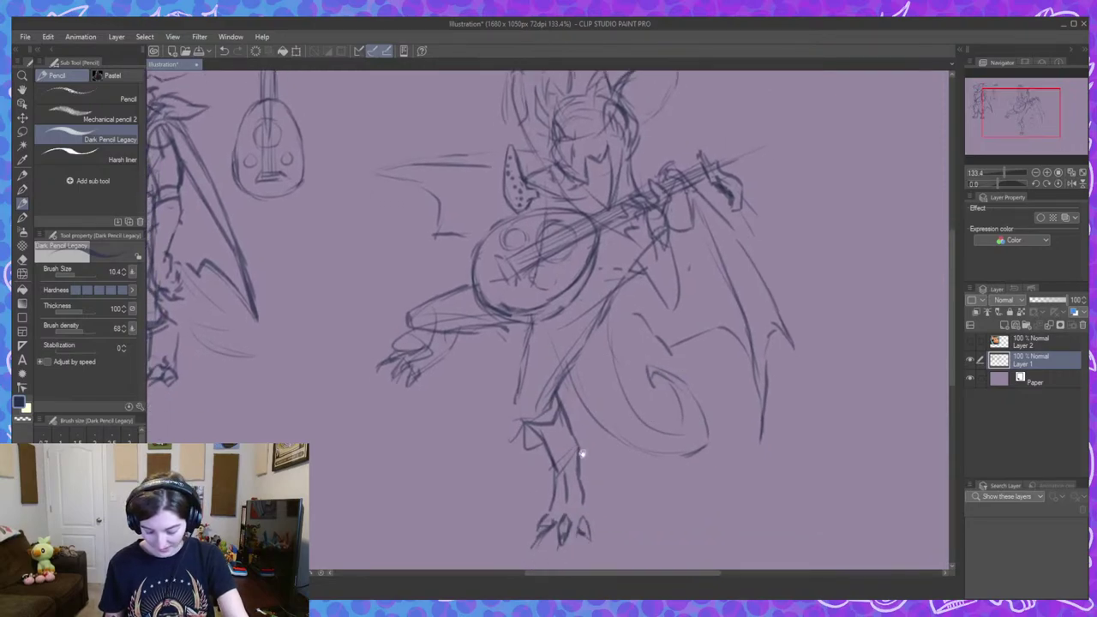
scroll(591, 419, "down", 4)
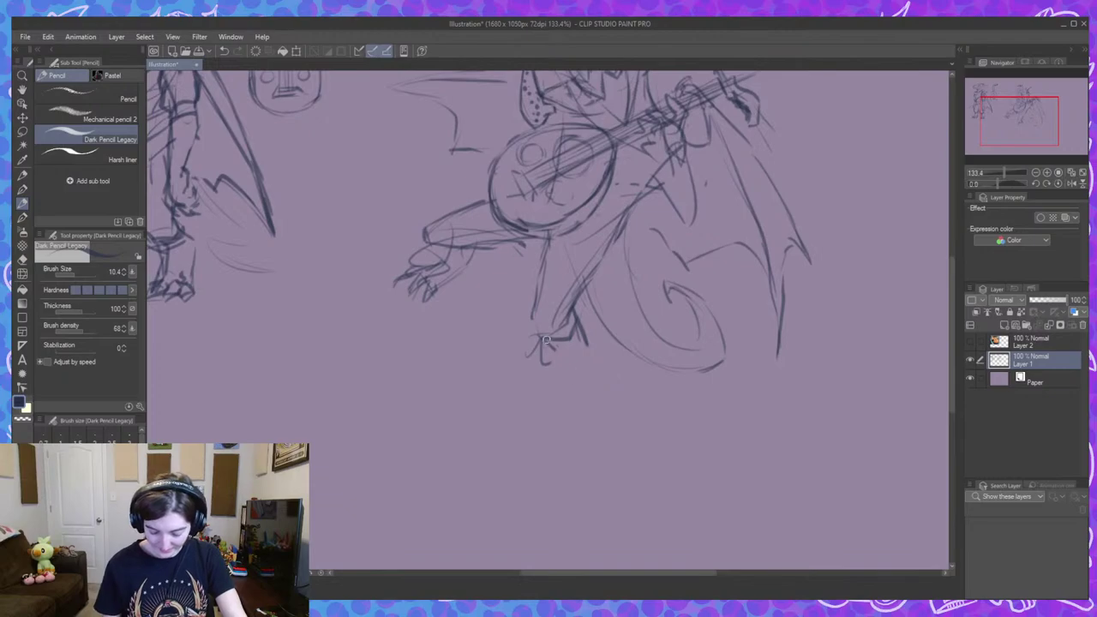
left_click_drag(546, 340, 575, 365)
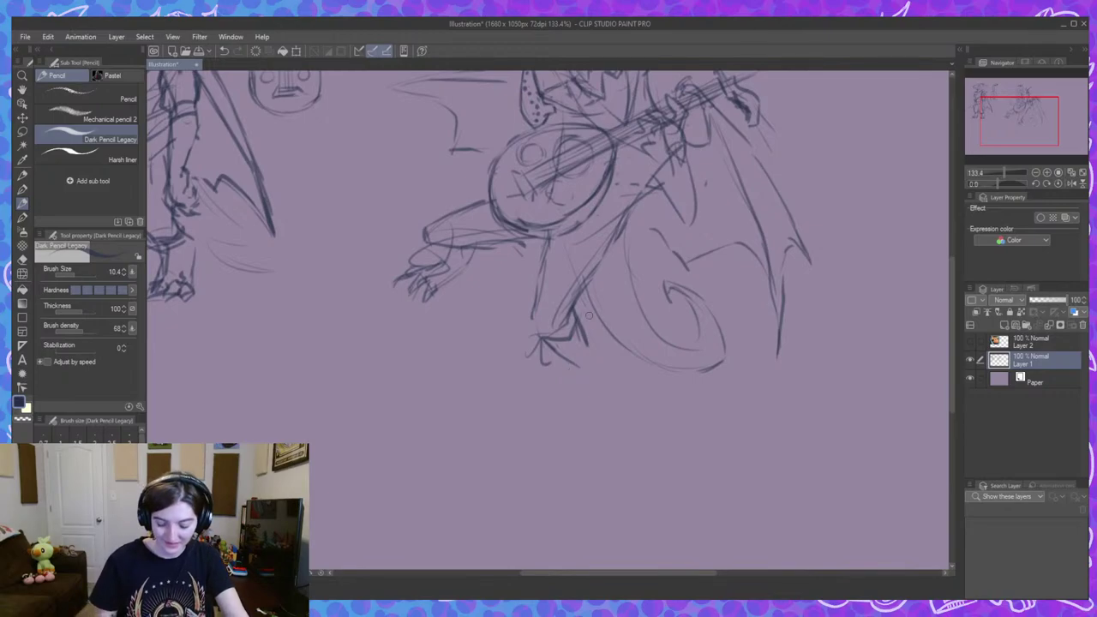
mouse_move(590, 337)
left_mouse_down()
mouse_move(594, 393)
mouse_move(551, 396)
left_mouse_up()
mouse_move(626, 380)
left_mouse_down()
mouse_move(618, 438)
mouse_move(543, 455)
mouse_move(587, 471)
mouse_move(533, 472)
mouse_move(553, 457)
mouse_move(562, 485)
mouse_move(587, 463)
mouse_move(591, 489)
left_mouse_up()
left_click_drag(586, 439, 588, 471)
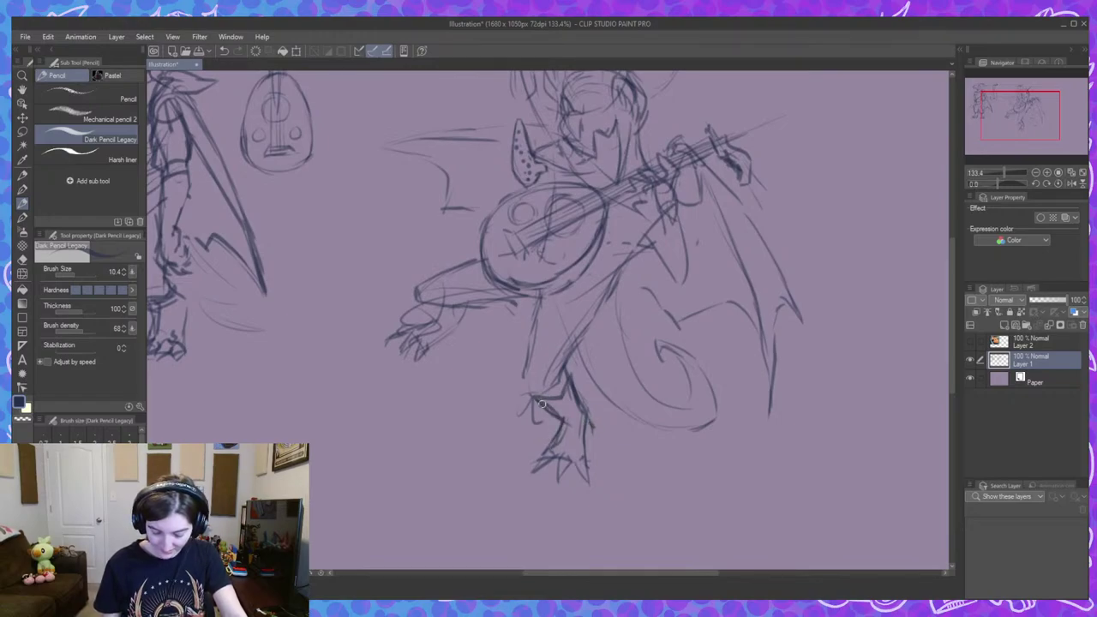
left_click_drag(523, 386, 534, 398)
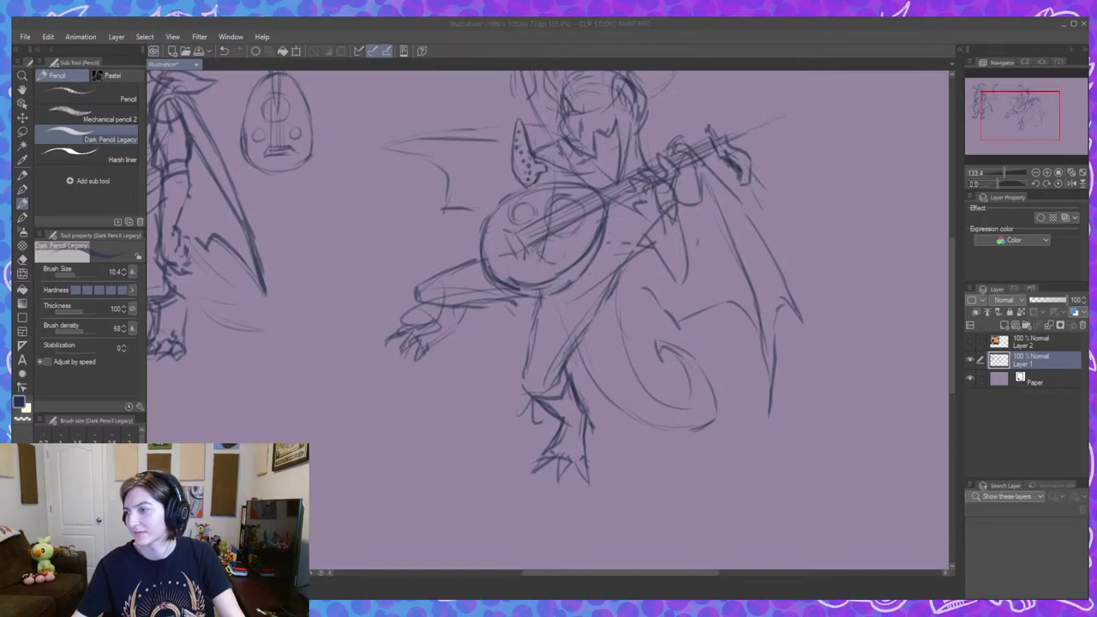
Draw a curved waistline below the lute and define the bent elbow of the fretting arm with darker lines.
left_click(606, 292)
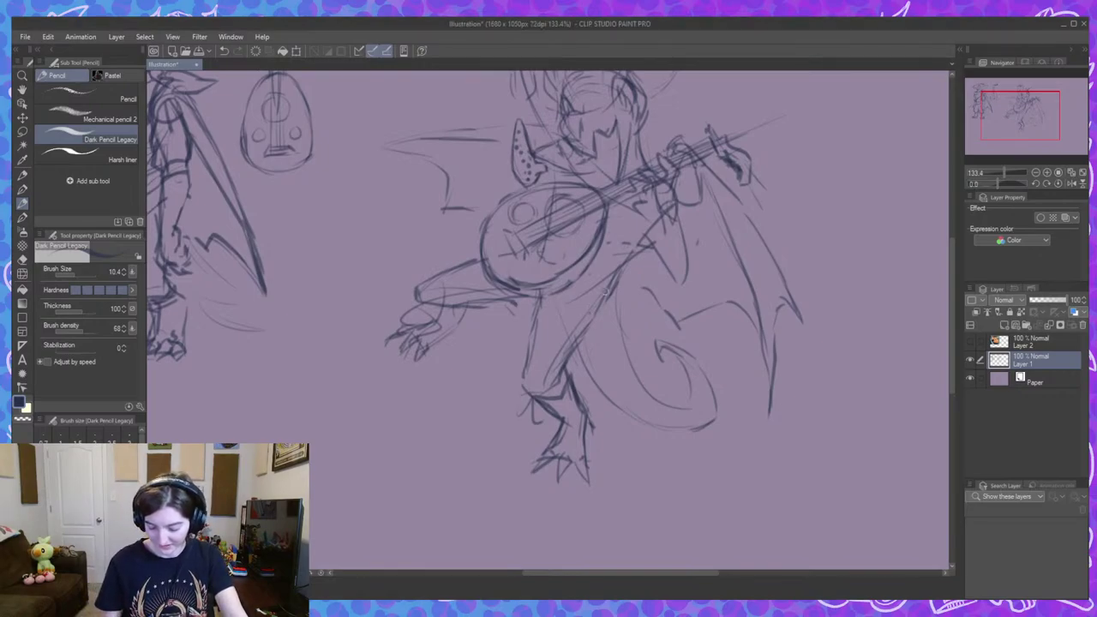
left_click_drag(644, 279, 631, 319)
left_click_drag(559, 321, 603, 330)
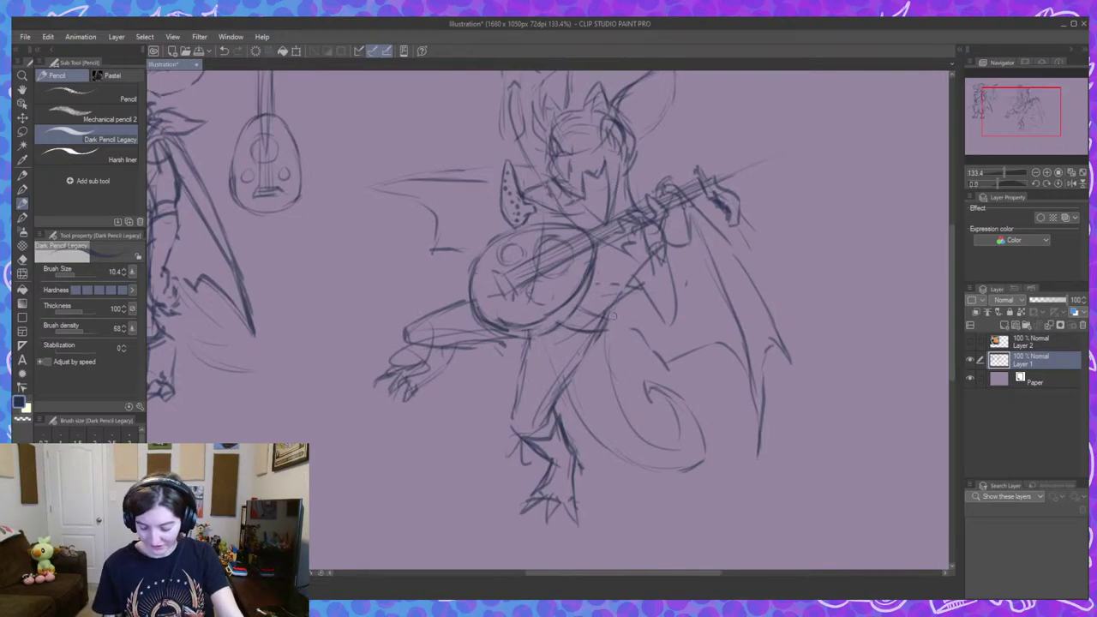
left_click_drag(664, 266, 667, 325)
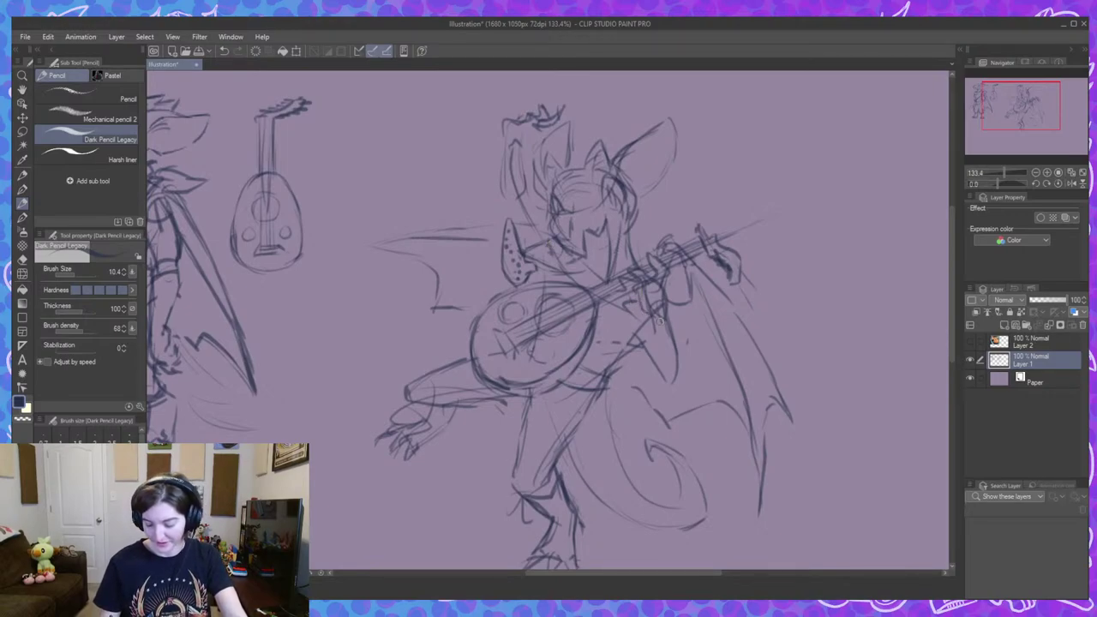
mouse_move(667, 280)
left_mouse_down()
mouse_move(667, 317)
mouse_move(643, 324)
mouse_move(649, 352)
left_mouse_up()
mouse_move(651, 312)
left_mouse_down()
mouse_move(651, 362)
mouse_move(667, 387)
mouse_move(679, 364)
left_mouse_up()
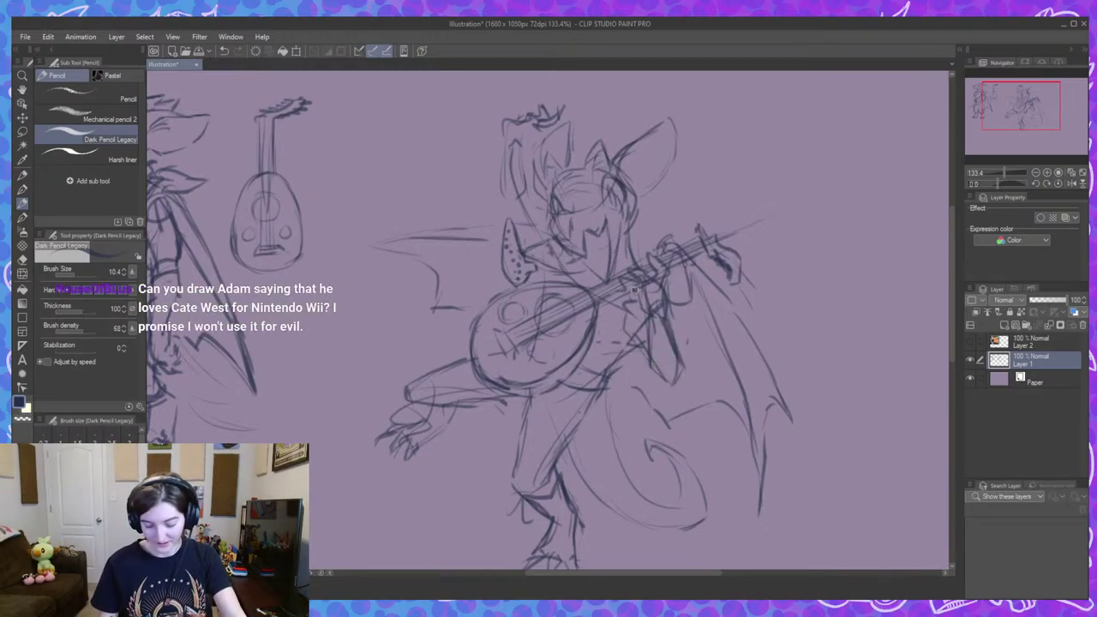
Strengthen the inner contour of the lute player's raised arm beside the ear.
left_click_drag(614, 225, 644, 286)
left_click_drag(535, 204, 538, 270)
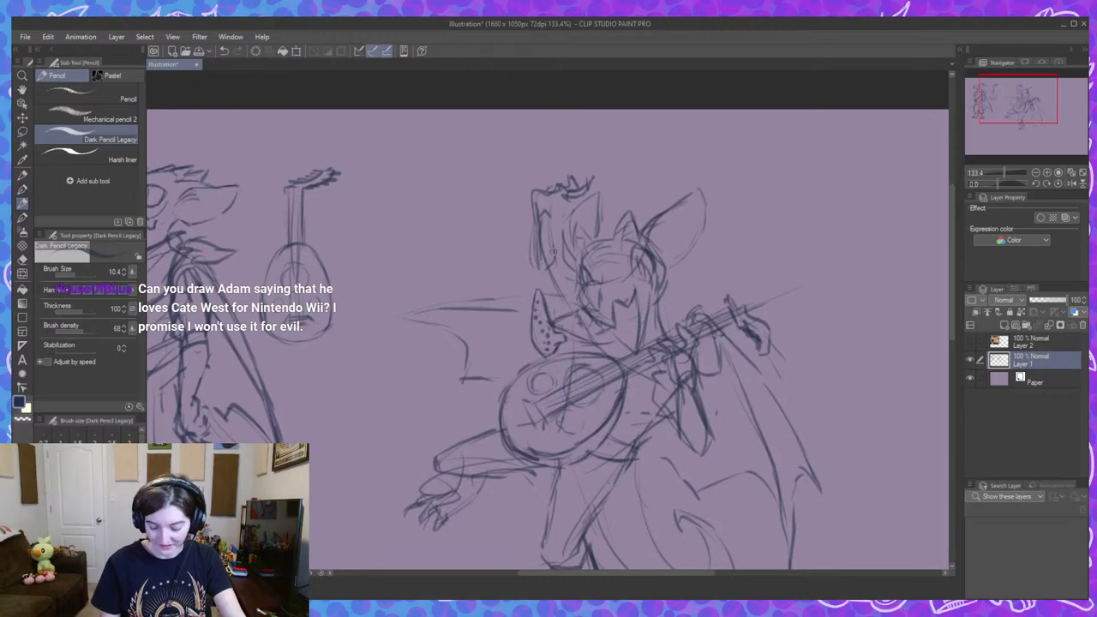
mouse_move(559, 218)
left_mouse_down()
mouse_move(580, 286)
mouse_move(540, 260)
mouse_move(569, 315)
mouse_move(550, 271)
mouse_move(570, 318)
left_mouse_up()
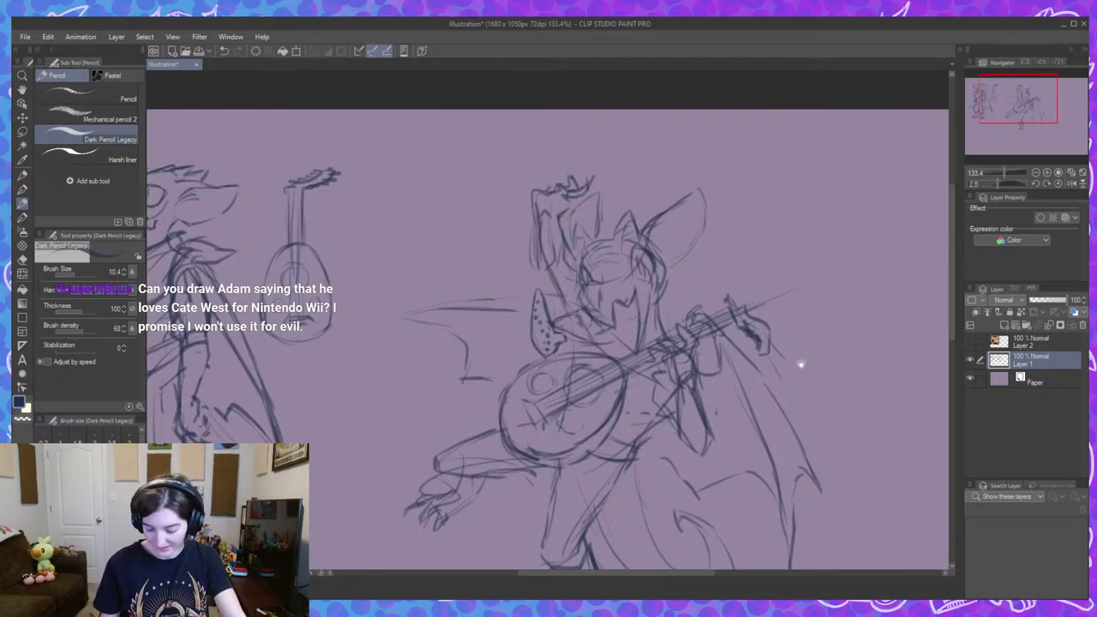
Lower the rough sketch layer's opacity to 27% and add a new empty layer directly above it.
left_click_drag(697, 263, 670, 216)
scroll(719, 291, "down", 3)
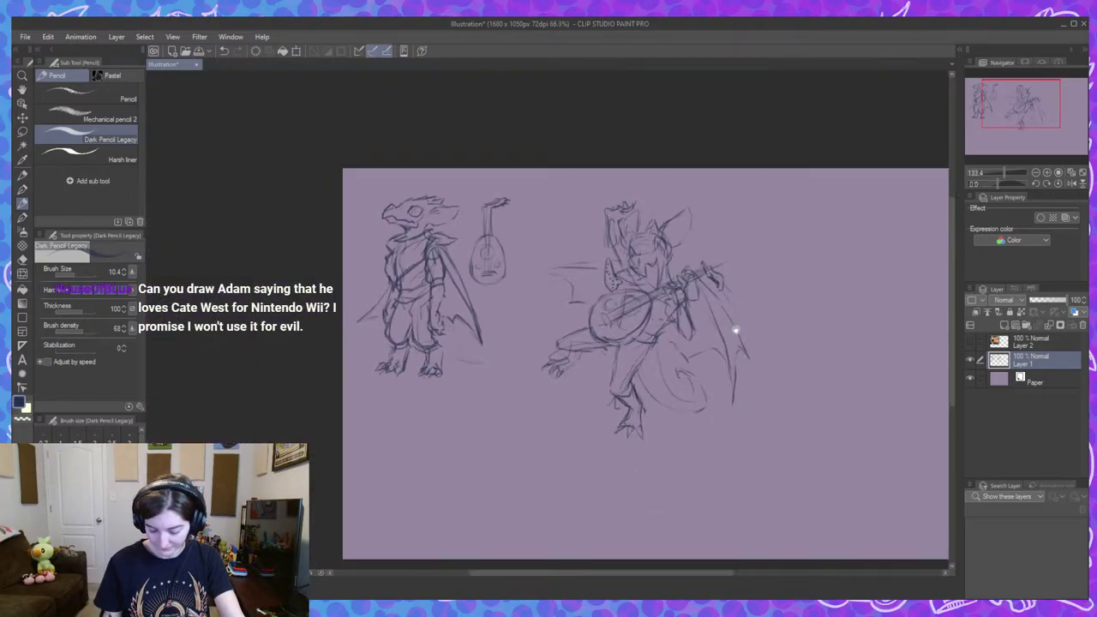
left_click_drag(766, 368, 672, 324)
scroll(672, 323, "up", 2)
left_click(1041, 301)
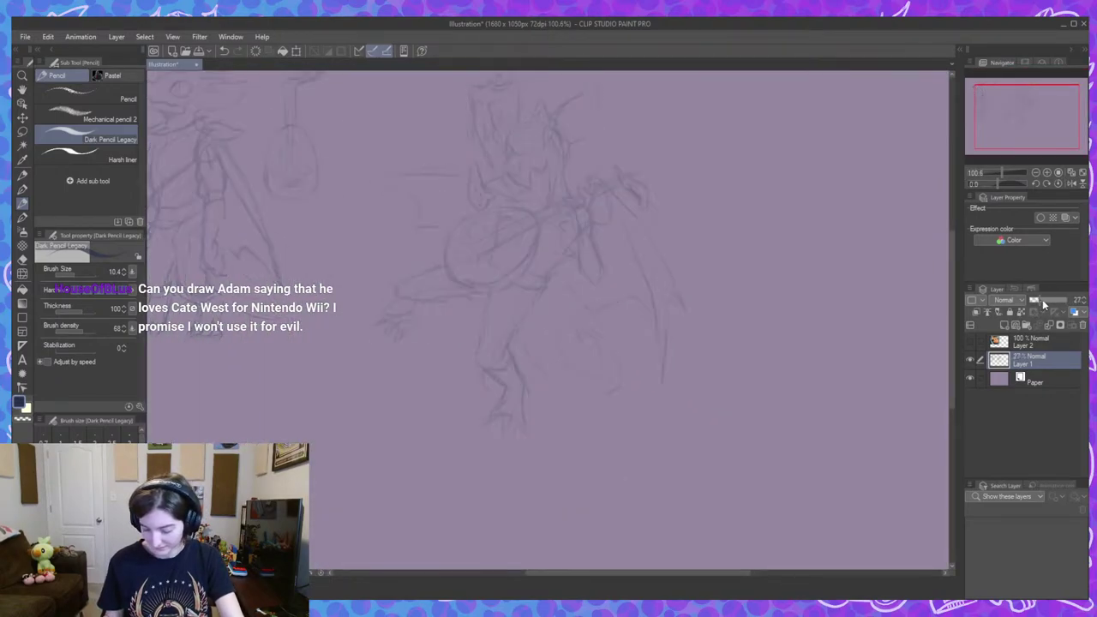
left_click(1007, 326)
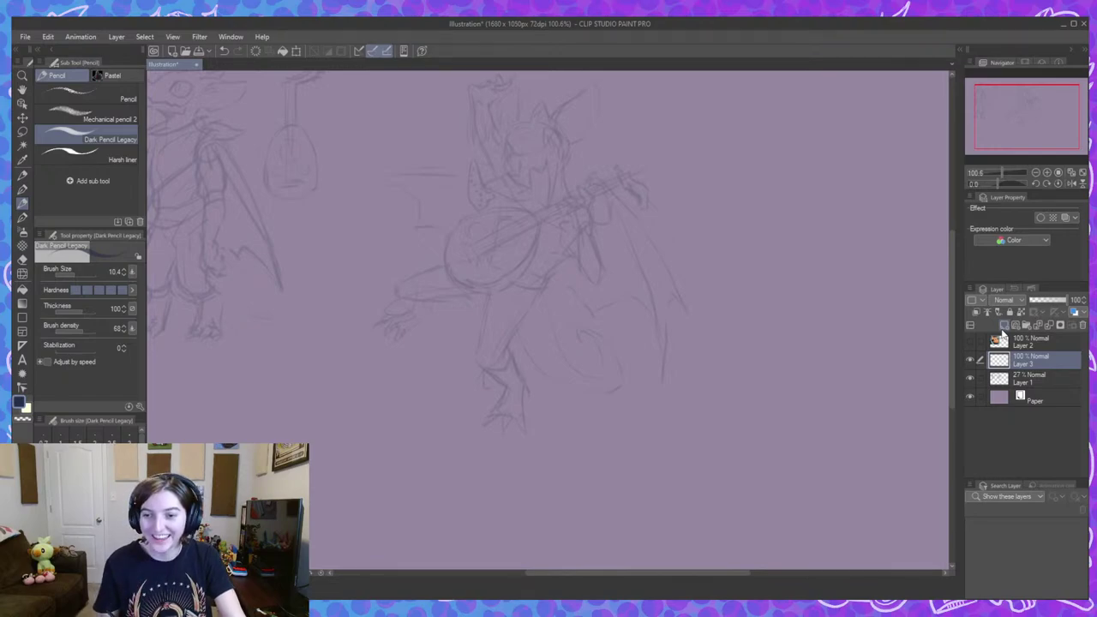
Create a new blank illustration canvas of 1680 x 1050 px at 72 dpi.
left_click_drag(632, 422, 726, 281)
mouse_move(720, 351)
left_mouse_down()
mouse_move(694, 388)
mouse_move(595, 450)
mouse_move(607, 477)
left_mouse_up()
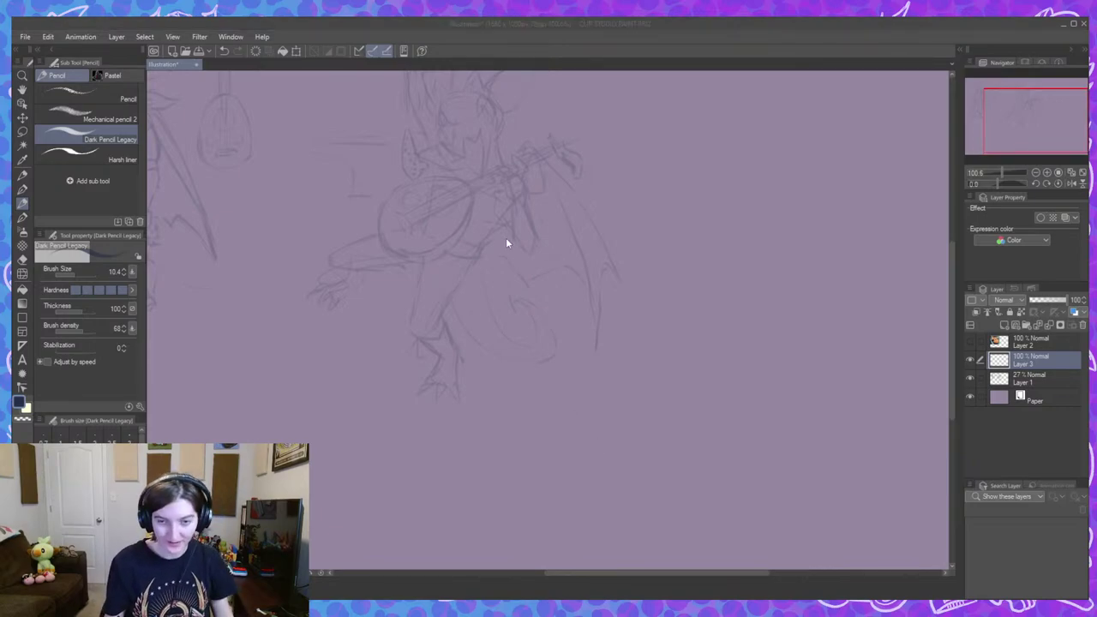
left_click(587, 26)
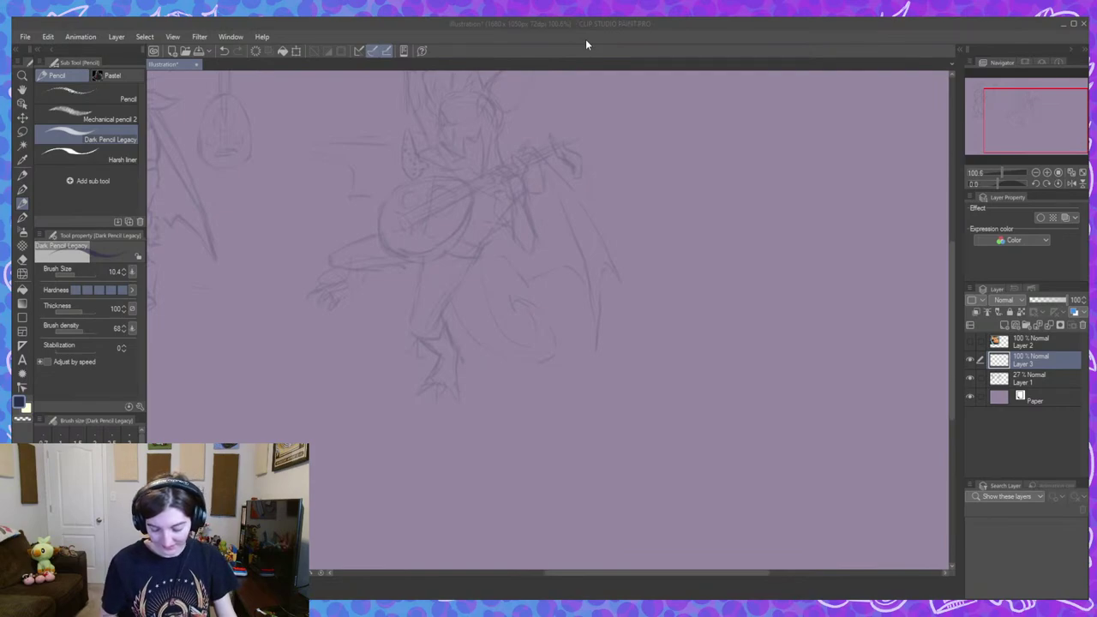
left_click(663, 167)
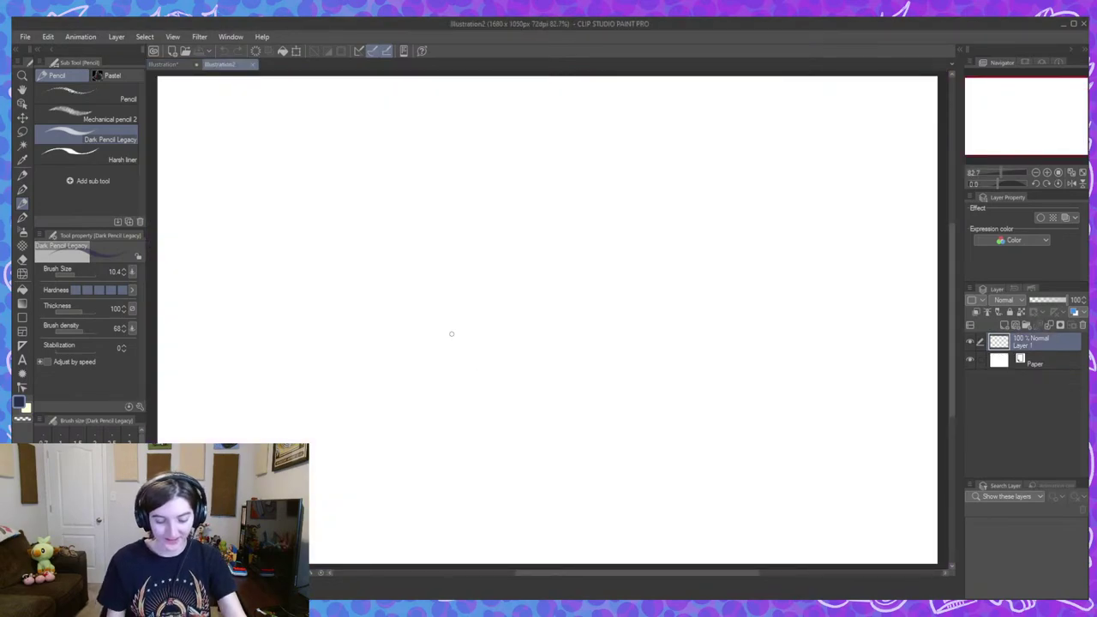
scroll(372, 275, "up", 2)
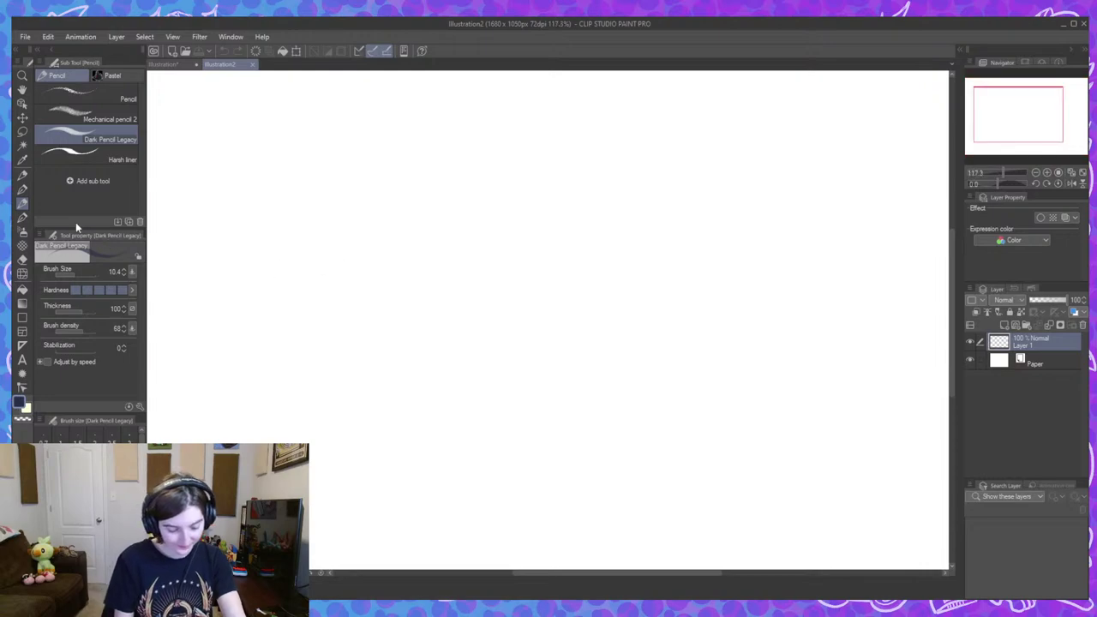
Switch from the pencil to the Pen tool's thick, rough-edged ink brush.
left_click(22, 190)
left_click(22, 203)
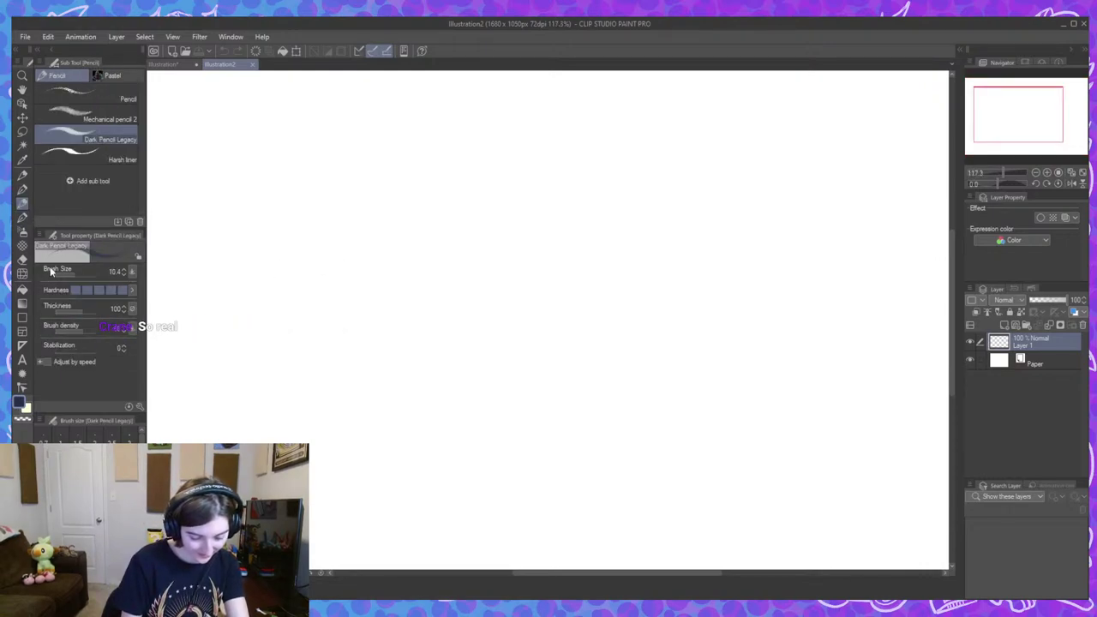
left_click(23, 174)
Test the pen with loose wavy strokes on the blank canvas, undoing each one.
mouse_move(203, 172)
left_mouse_down()
mouse_move(242, 220)
mouse_move(393, 224)
left_mouse_up()
key("ctrl+z")
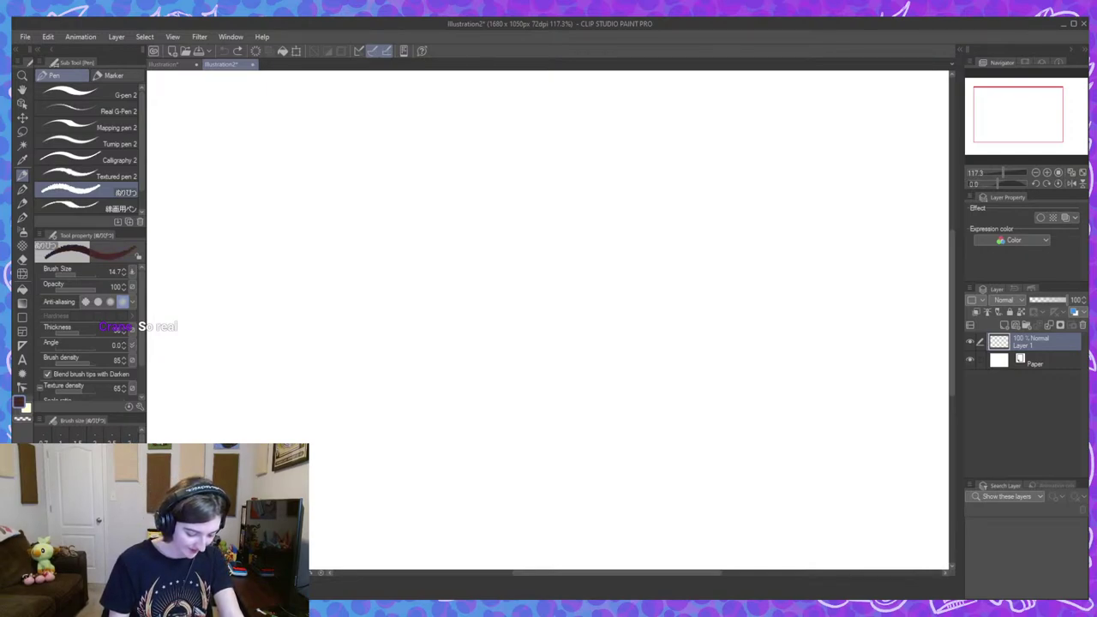
left_click_drag(314, 273, 324, 295)
key("ctrl+z")
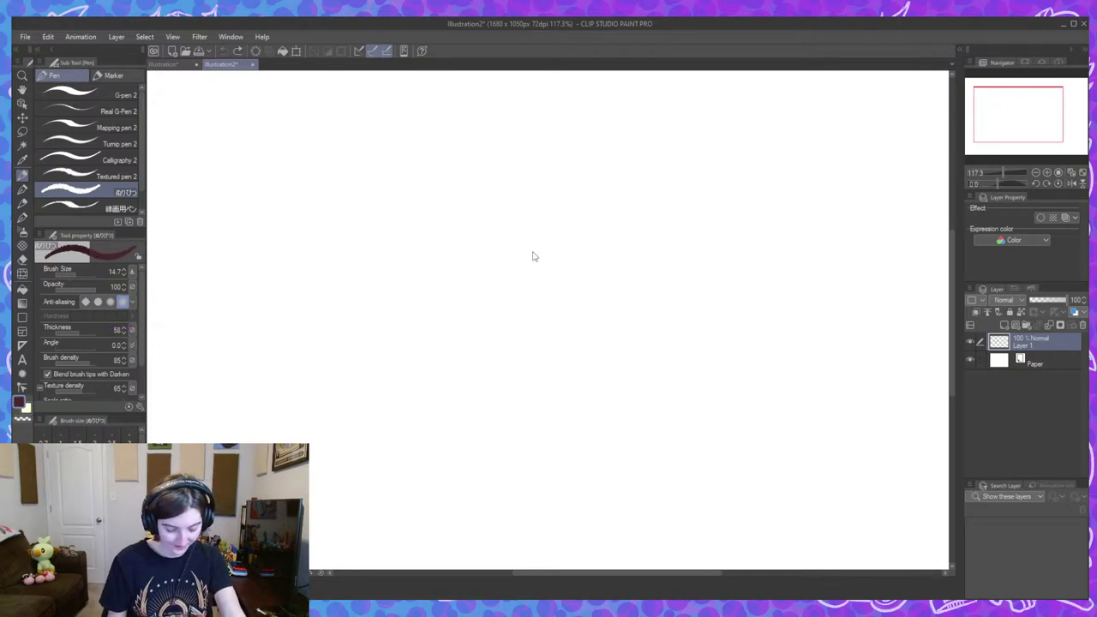
mouse_move(322, 317)
left_mouse_down()
mouse_move(392, 343)
mouse_move(515, 299)
left_mouse_up()
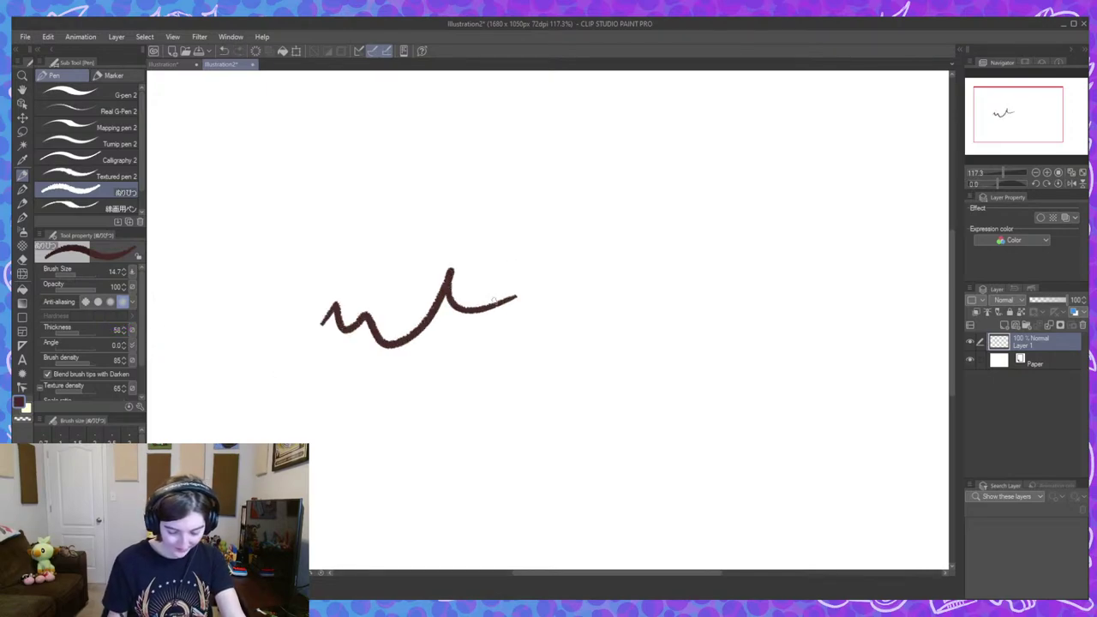
key("ctrl+z")
left_click_drag(269, 336, 453, 331)
key("ctrl+z")
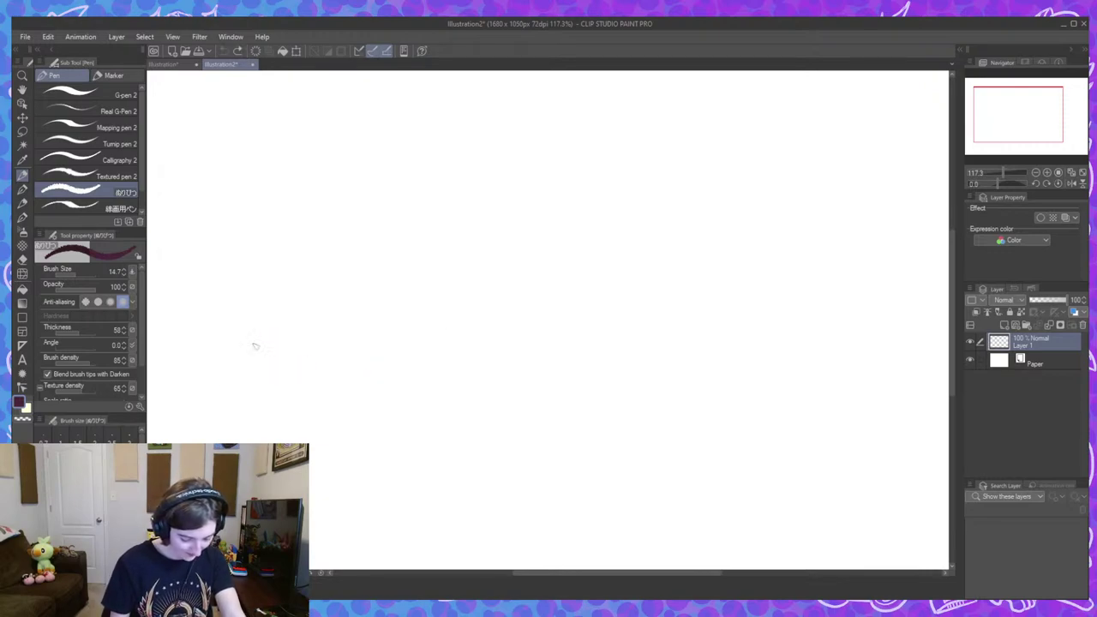
left_click_drag(256, 346, 547, 297)
key("ctrl+z")
Try different pen sizes with a test stroke, undo the stroke and set the brush size to 12.9.
left_click_drag(612, 314, 644, 330)
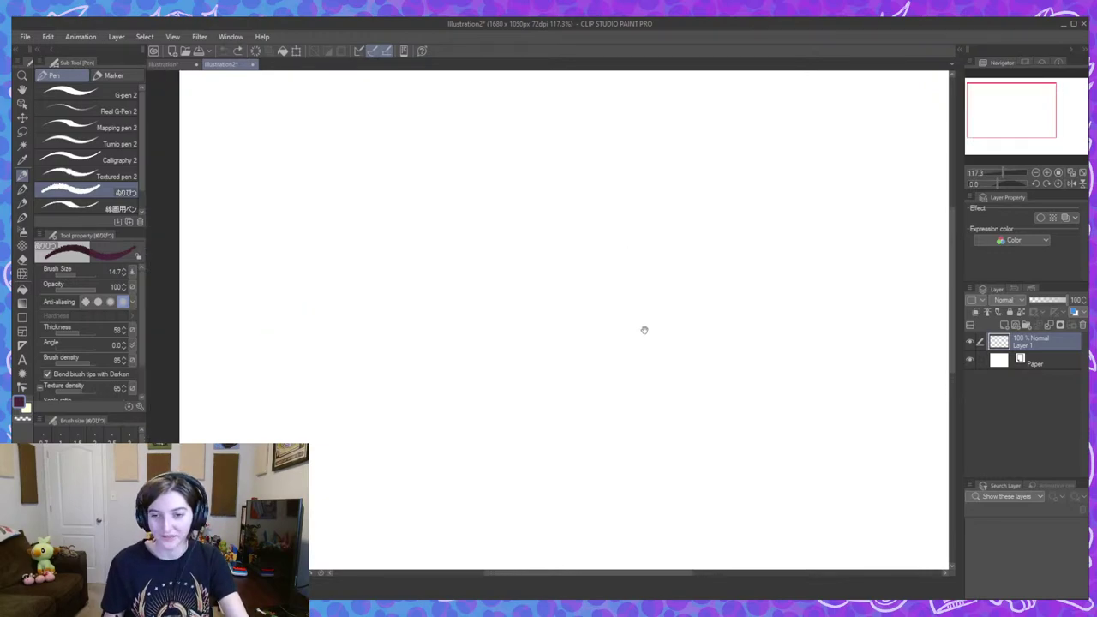
left_click_drag(585, 267, 540, 267)
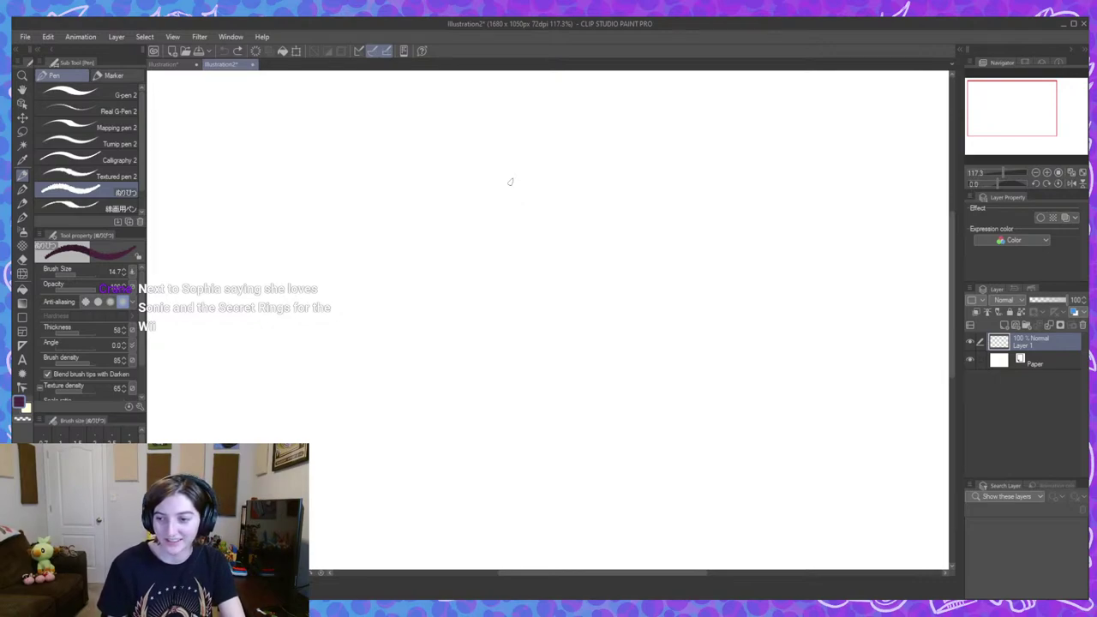
key("bracketleft")
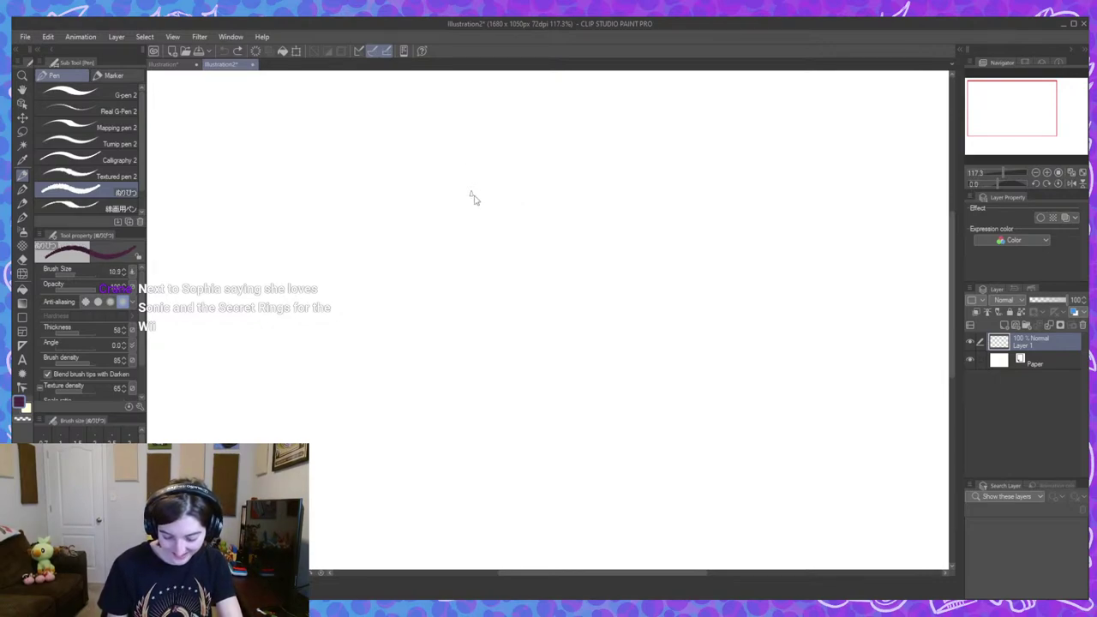
key("bracketright")
key("bracketright")
left_click_drag(463, 192, 526, 222)
key("ctrl+z")
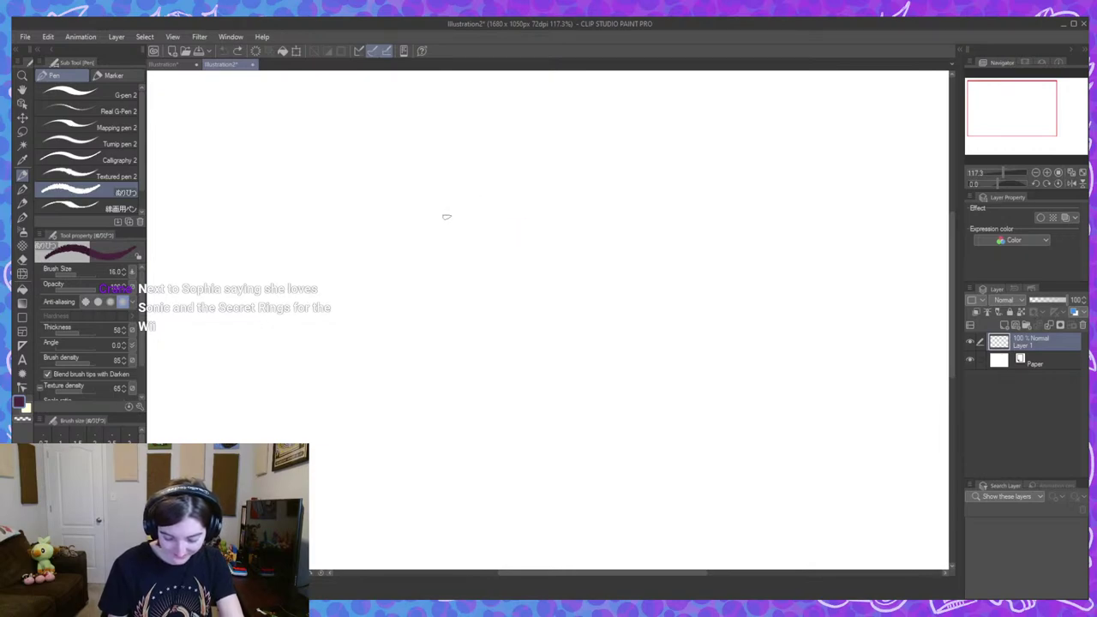
key("[")
key("[")
key("[")
key("[")
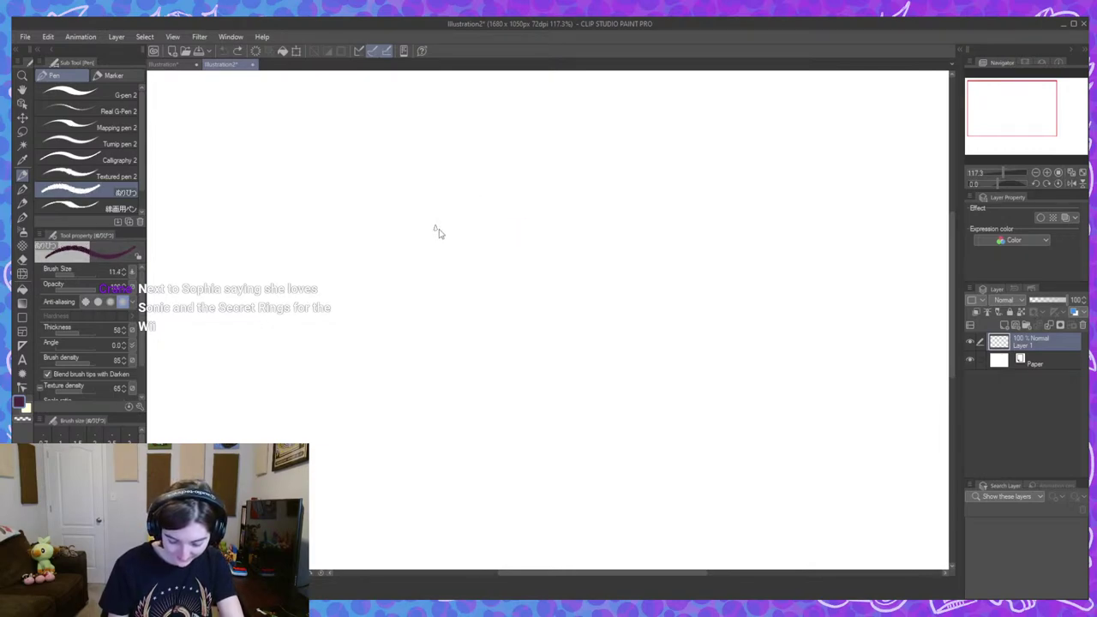
key("]")
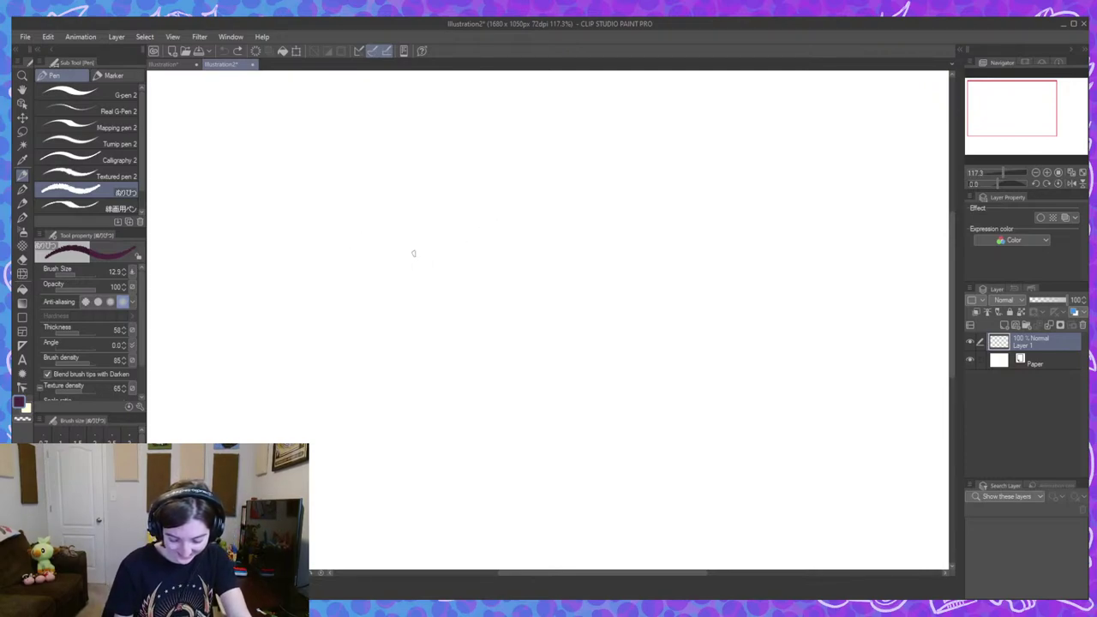
mouse_move(328, 218)
left_mouse_down()
mouse_move(326, 228)
mouse_move(289, 225)
mouse_move(302, 297)
left_mouse_up()
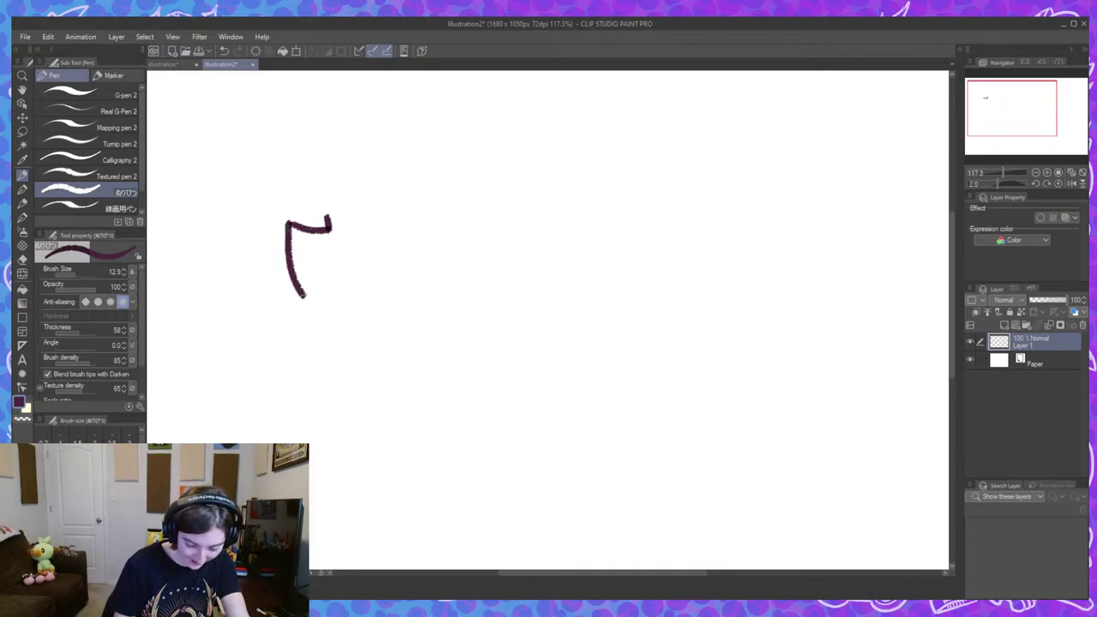
key("ctrl+z")
mouse_move(288, 226)
left_mouse_down()
mouse_move(295, 283)
mouse_move(374, 296)
left_mouse_up()
key("ctrl+z")
key("ctrl+z")
key("ctrl+z")
key("ctrl+z")
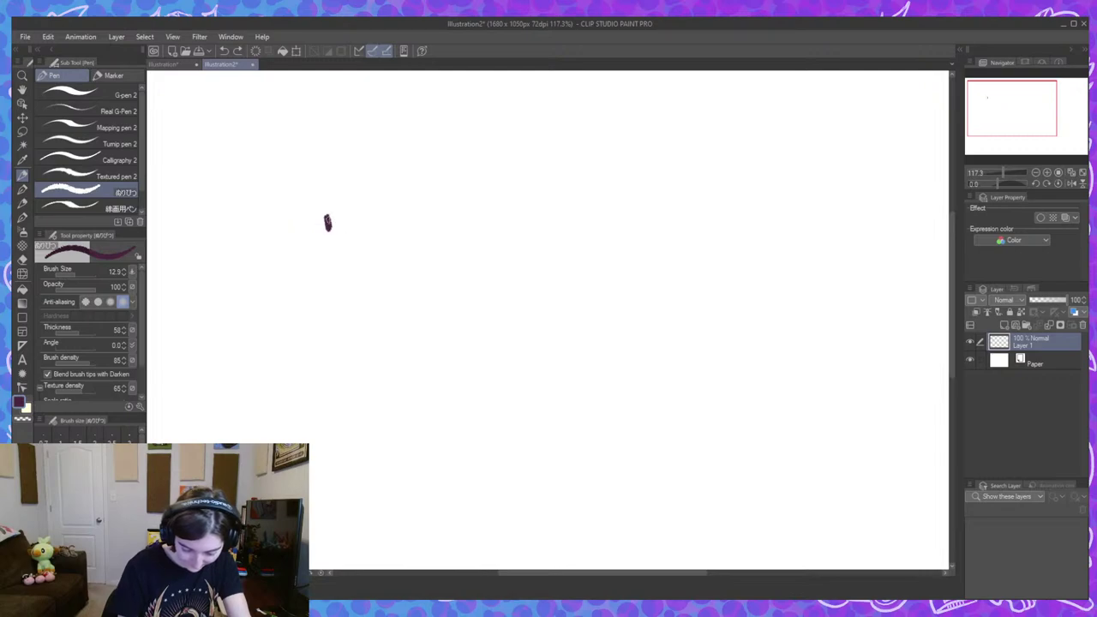
Draw the character's face in profile with a blunt muzzle, two eyes, a nostril and an open mouth.
mouse_move(324, 213)
left_mouse_down()
mouse_move(325, 238)
mouse_move(280, 225)
mouse_move(294, 285)
mouse_move(349, 297)
left_mouse_up()
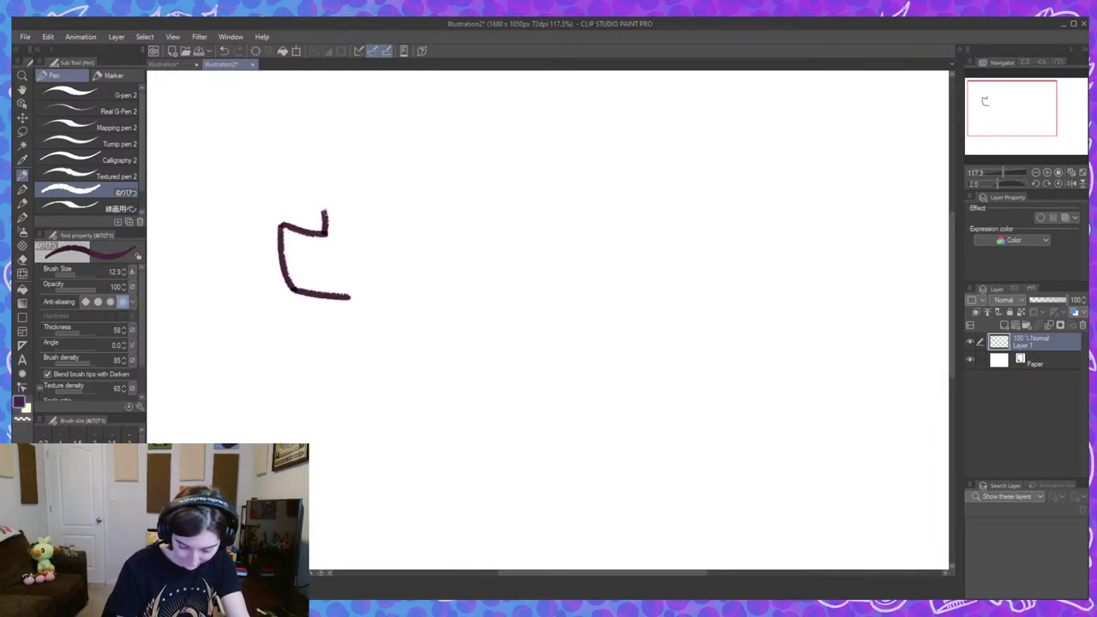
mouse_move(327, 224)
left_mouse_down()
mouse_move(335, 202)
mouse_move(323, 231)
mouse_move(343, 249)
mouse_move(409, 221)
mouse_move(391, 266)
left_mouse_up()
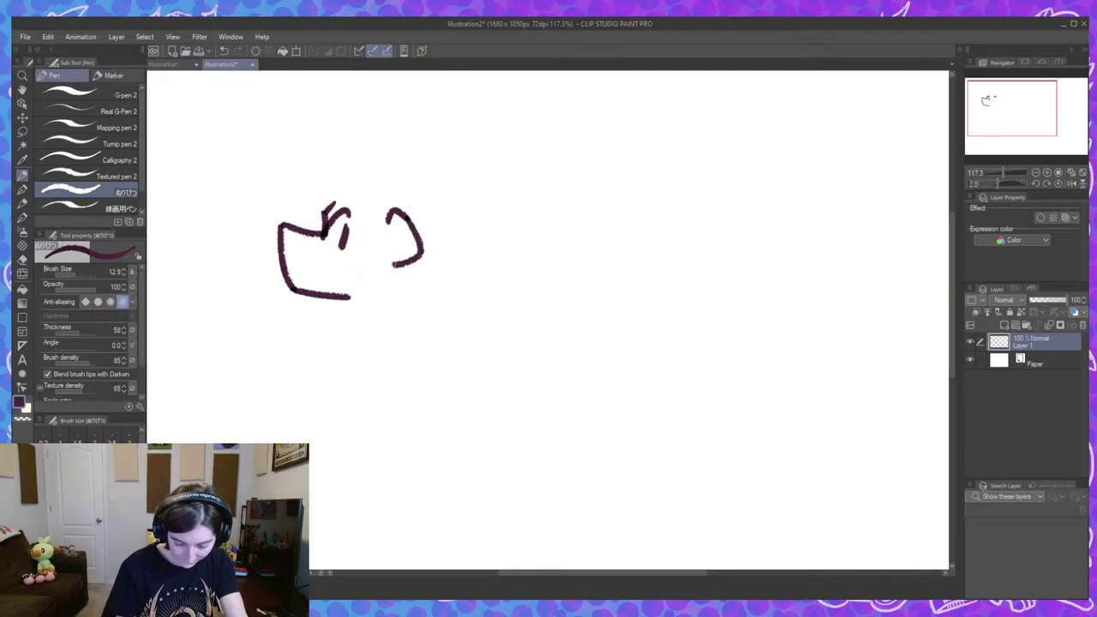
left_click_drag(401, 226, 400, 250)
key("ctrl+z")
key("ctrl+z")
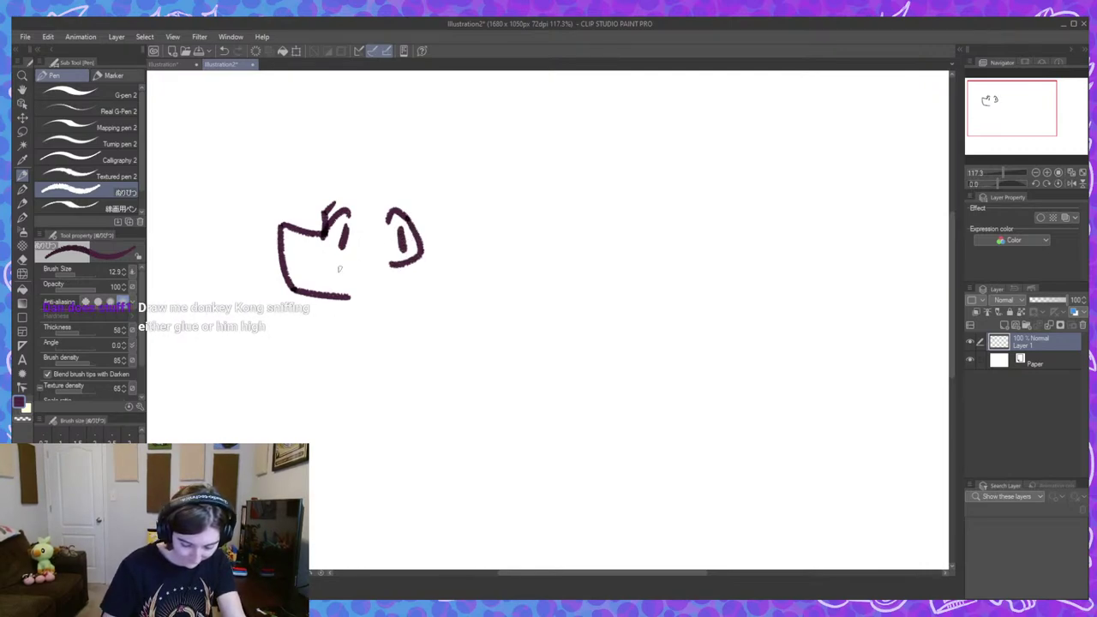
mouse_move(317, 253)
left_mouse_down()
mouse_move(318, 281)
mouse_move(357, 255)
mouse_move(343, 287)
mouse_move(319, 281)
left_mouse_up()
key("ctrl+z")
mouse_move(468, 273)
left_mouse_down()
mouse_move(487, 321)
mouse_move(488, 274)
left_mouse_up()
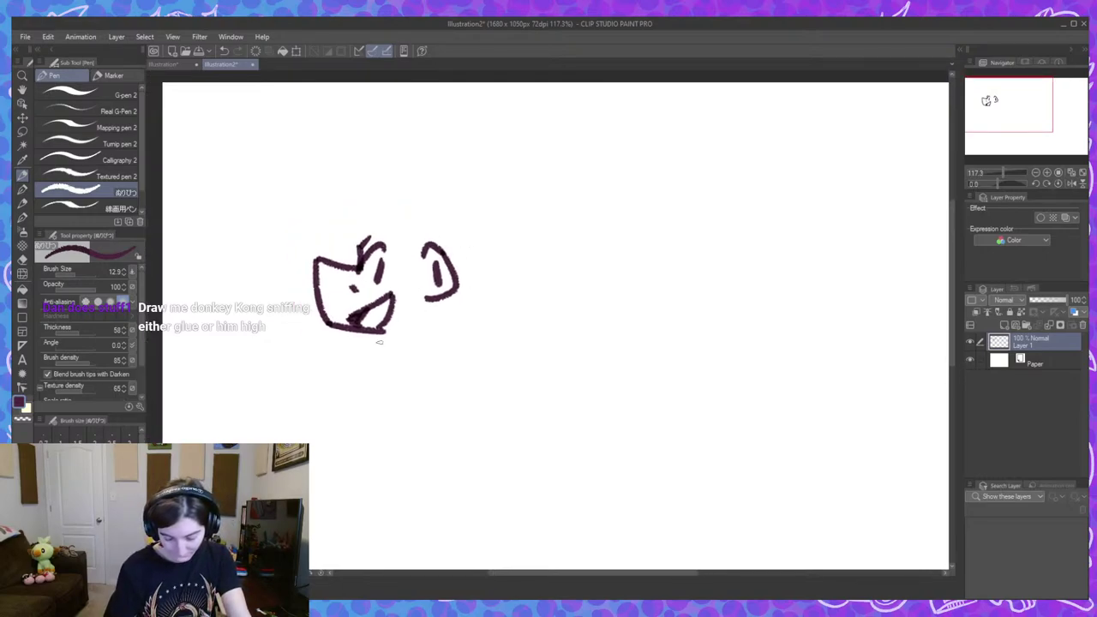
Draw two neck lines under the head, short tufts along the jaw and a small curved ear behind the eye.
mouse_move(381, 339)
left_mouse_down()
mouse_move(363, 385)
mouse_move(417, 395)
left_mouse_up()
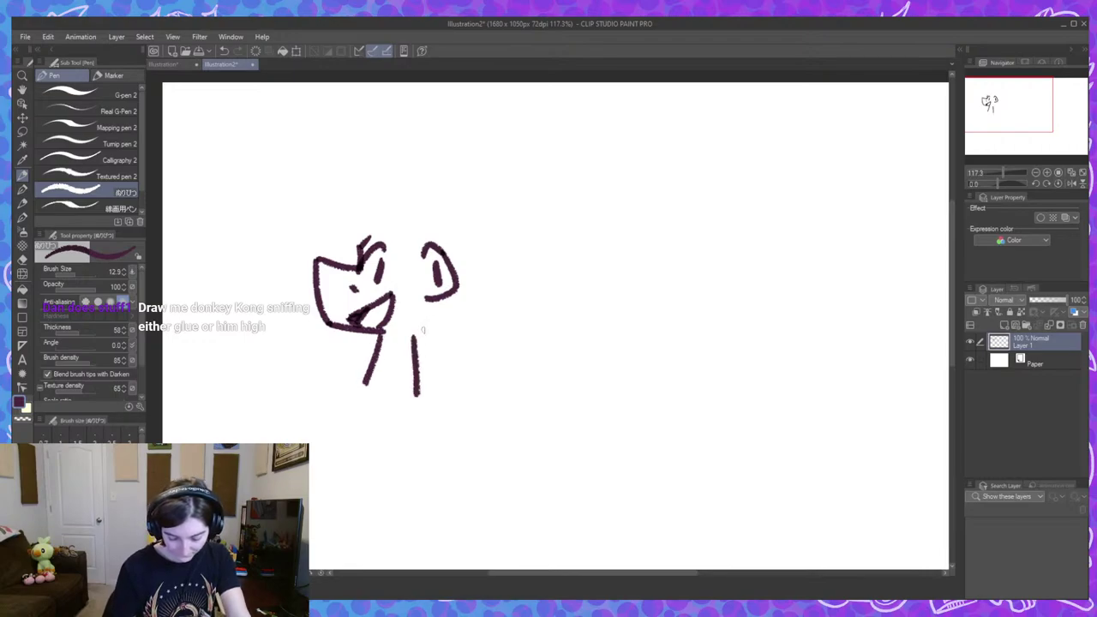
mouse_move(421, 332)
left_mouse_down()
mouse_move(442, 349)
mouse_move(452, 337)
left_mouse_up()
key("ctrl+z")
key("ctrl+z")
left_click_drag(474, 279, 487, 281)
left_click_drag(489, 291, 461, 313)
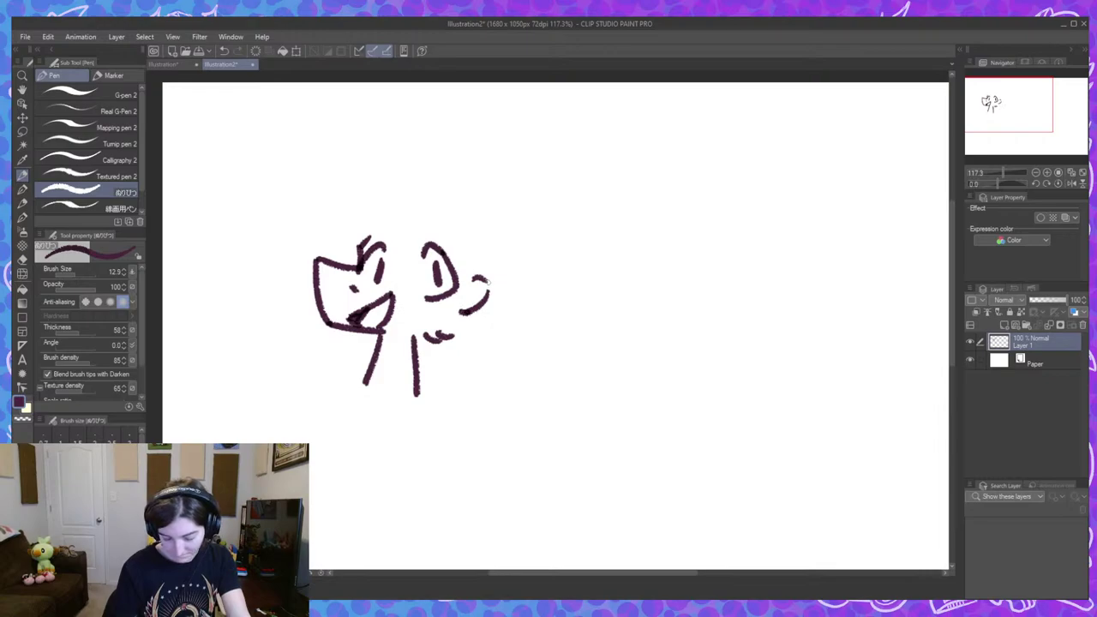
mouse_move(471, 262)
left_mouse_down()
mouse_move(457, 289)
mouse_move(476, 289)
left_mouse_up()
Draw a hairline of short dashes over the forehead, from above the muzzle to the ear.
left_click_drag(374, 231, 377, 220)
mouse_move(384, 226)
left_mouse_down()
mouse_move(394, 216)
mouse_move(454, 233)
left_mouse_up()
left_click_drag(459, 236, 478, 246)
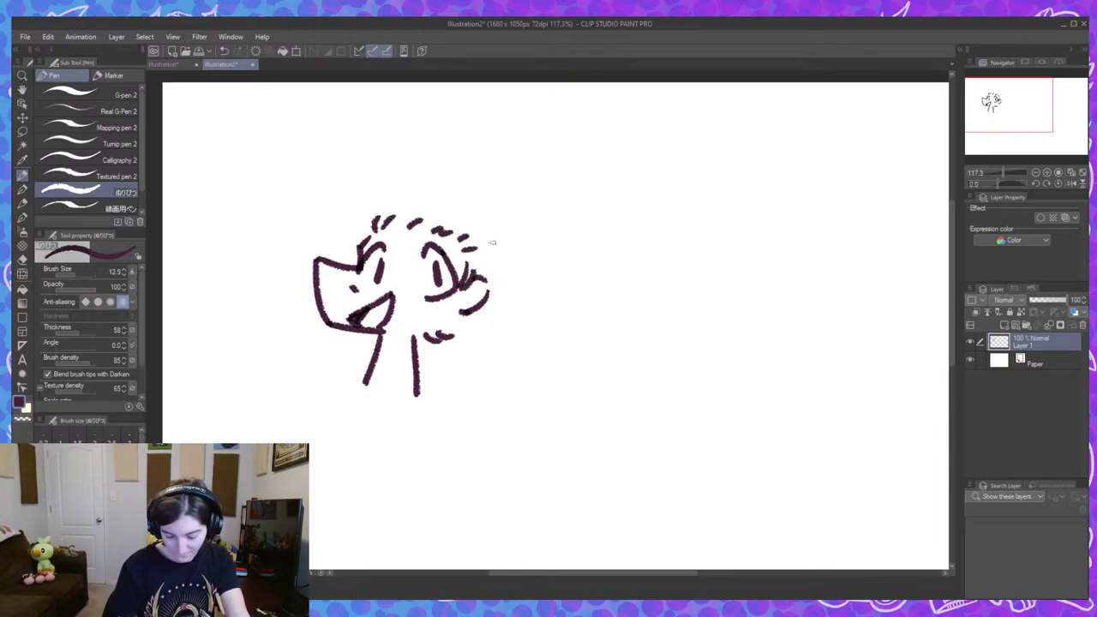
mouse_move(367, 233)
left_mouse_down()
mouse_move(363, 210)
mouse_move(383, 191)
left_mouse_up()
key("ctrl+z")
key("ctrl+z")
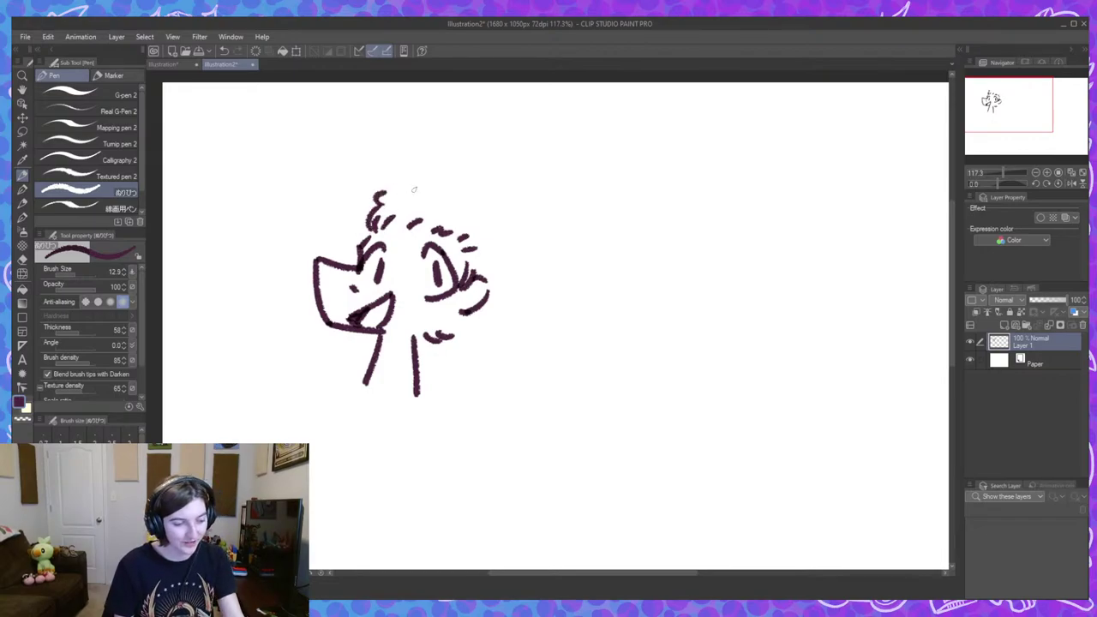
Draw the bumpy outer outline of curly hair around the head, from the forehead down to the jaw, redoing the first curls.
left_click_drag(387, 199, 409, 187)
left_click_drag(406, 204, 423, 187)
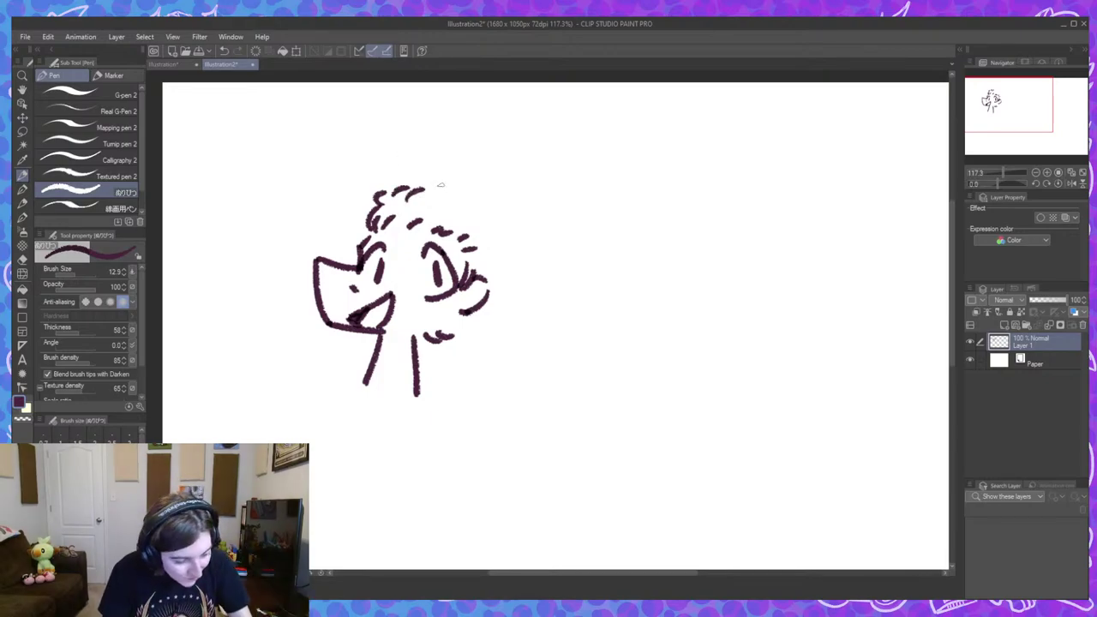
key("ctrl+z")
key("ctrl+z")
key("ctrl+z")
key("ctrl+z")
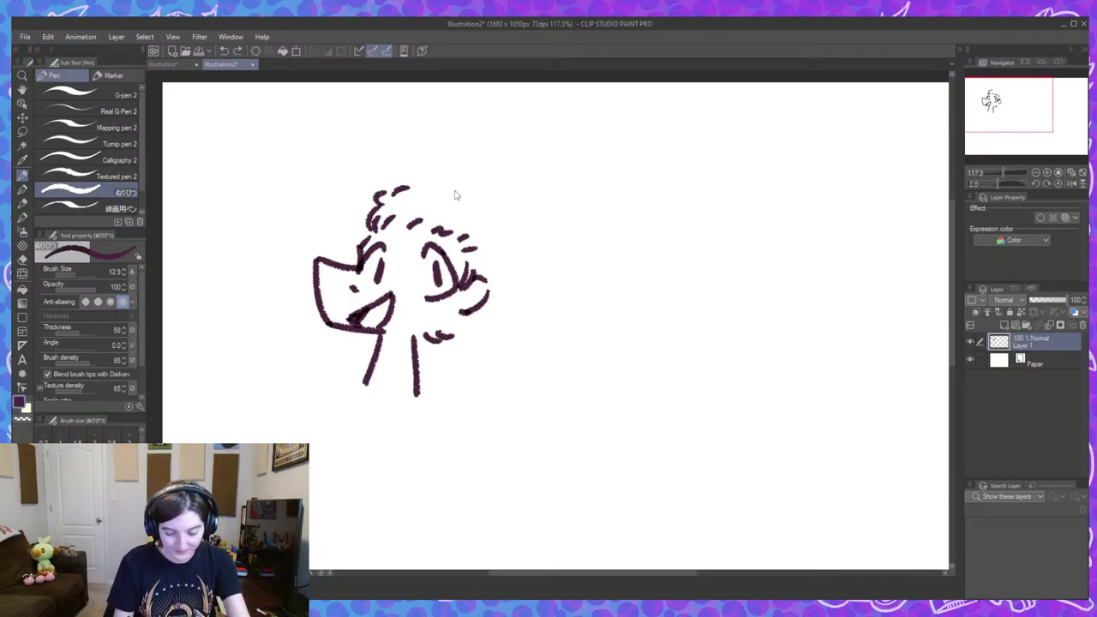
mouse_move(386, 206)
left_mouse_down()
mouse_move(427, 185)
mouse_move(456, 187)
mouse_move(512, 226)
mouse_move(507, 298)
mouse_move(471, 333)
mouse_move(440, 324)
left_mouse_up()
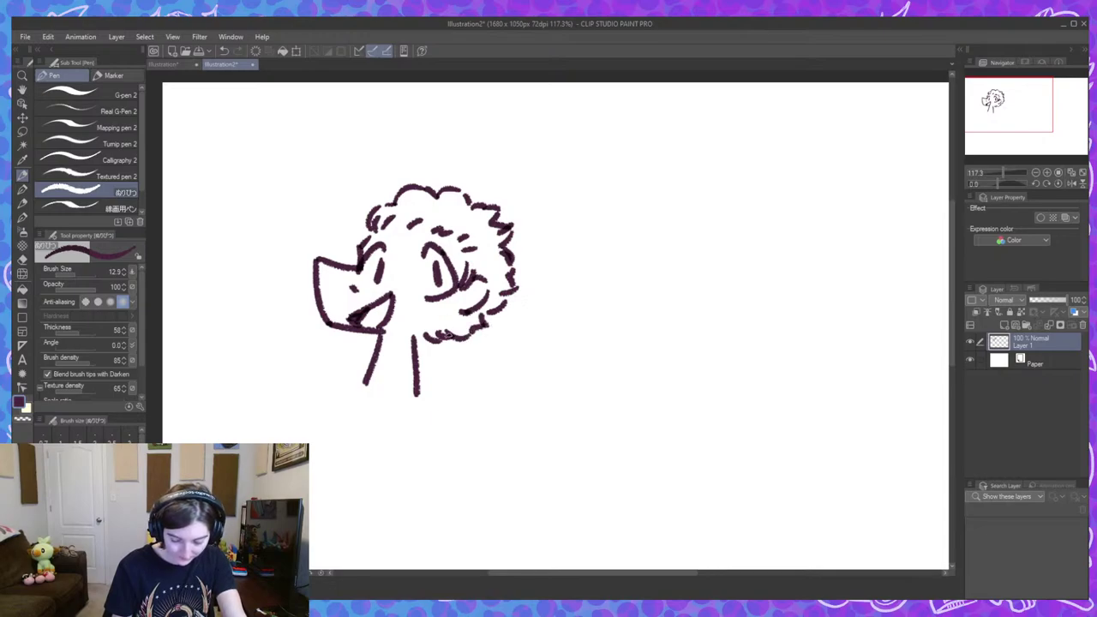
Add short slanted hair strands along the hairline and in the front curl above the forehead.
left_click(400, 226)
mouse_move(400, 223)
left_mouse_down()
mouse_move(409, 209)
mouse_move(435, 216)
left_mouse_up()
key("ctrl+z")
mouse_move(433, 227)
left_mouse_down()
mouse_move(446, 218)
mouse_move(476, 240)
left_mouse_up()
left_click_drag(466, 250, 479, 247)
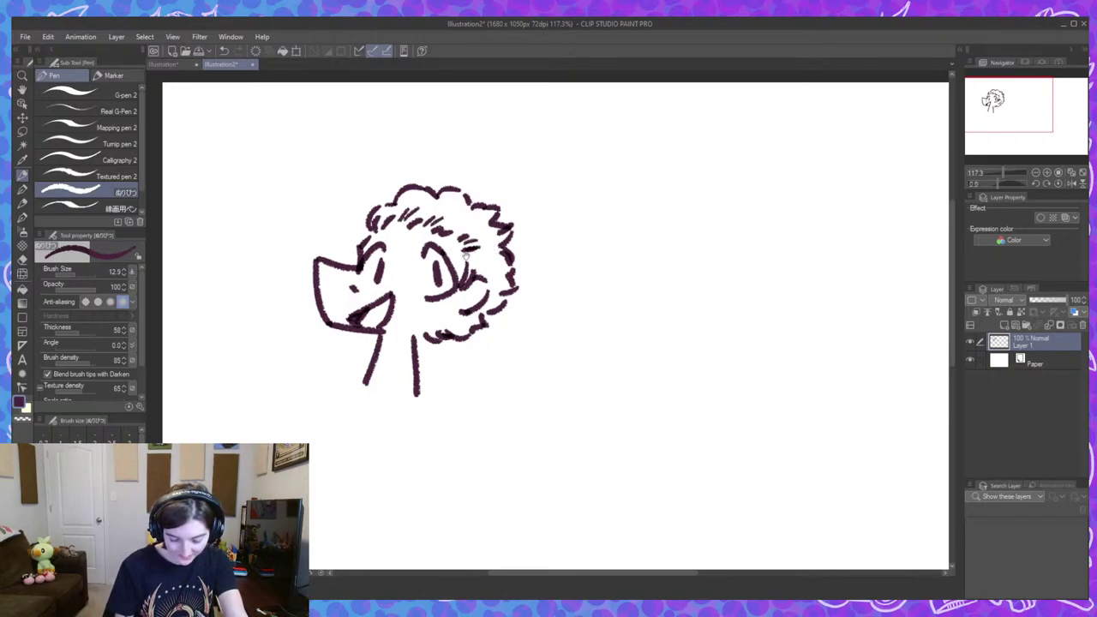
left_click_drag(372, 226, 383, 209)
left_click_drag(377, 223, 398, 206)
left_click_drag(395, 225, 404, 201)
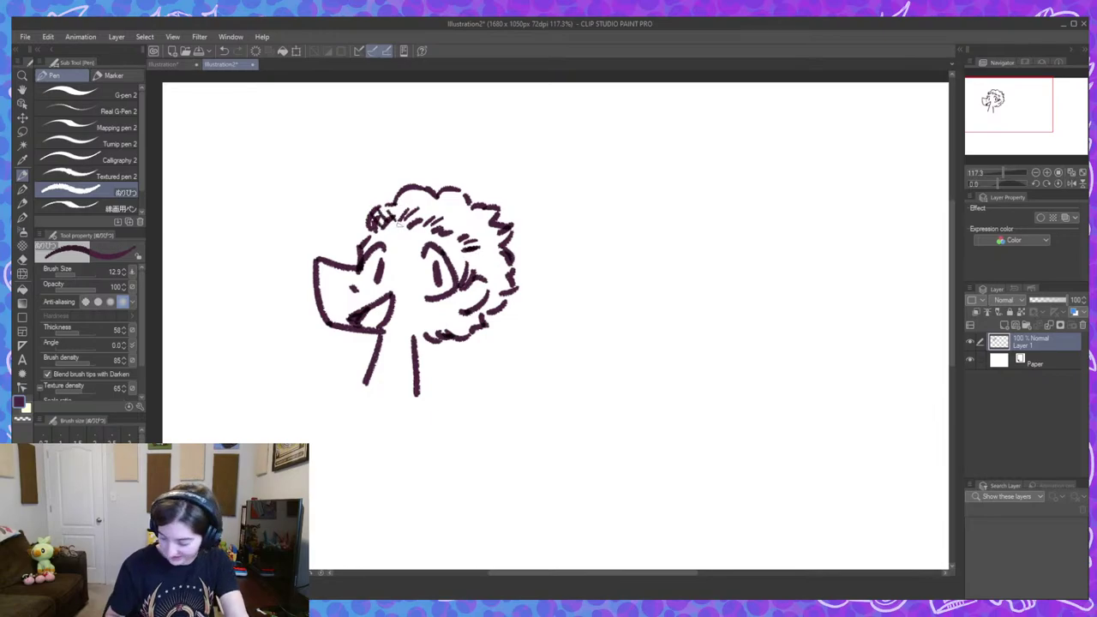
Reduce the brush size to 10.0 and hatch the curly hair across the crown and behind the eye.
key("bracketleft")
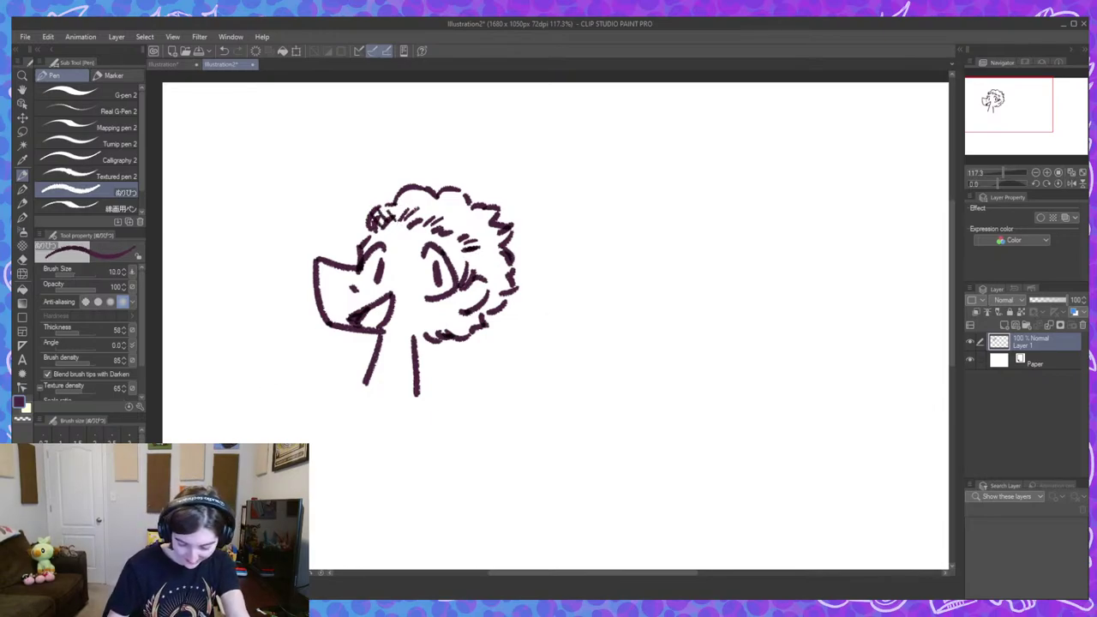
left_click_drag(389, 221, 422, 194)
left_click_drag(411, 226, 429, 204)
left_click_drag(428, 227, 445, 194)
left_click_drag(442, 236, 459, 202)
left_click_drag(455, 238, 466, 199)
left_click_drag(463, 221, 475, 197)
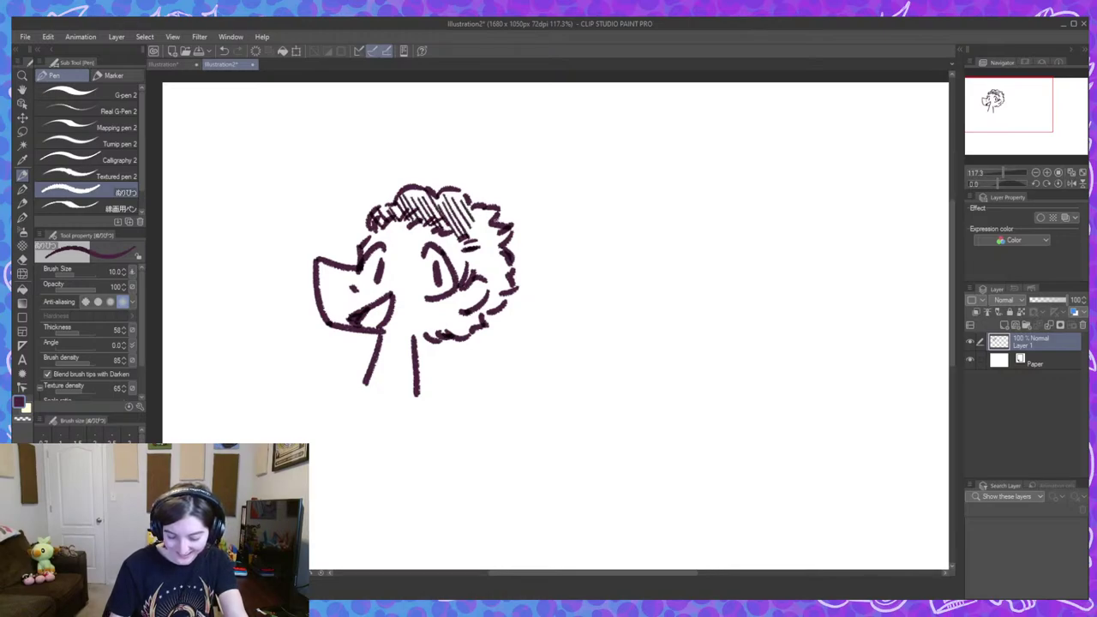
left_click_drag(468, 252, 485, 211)
left_click_drag(481, 249, 496, 211)
left_click_drag(467, 272, 482, 248)
mouse_move(478, 278)
left_mouse_down()
mouse_move(494, 243)
mouse_move(482, 234)
left_mouse_up()
mouse_move(483, 267)
left_mouse_down()
mouse_move(494, 225)
mouse_move(499, 233)
left_mouse_up()
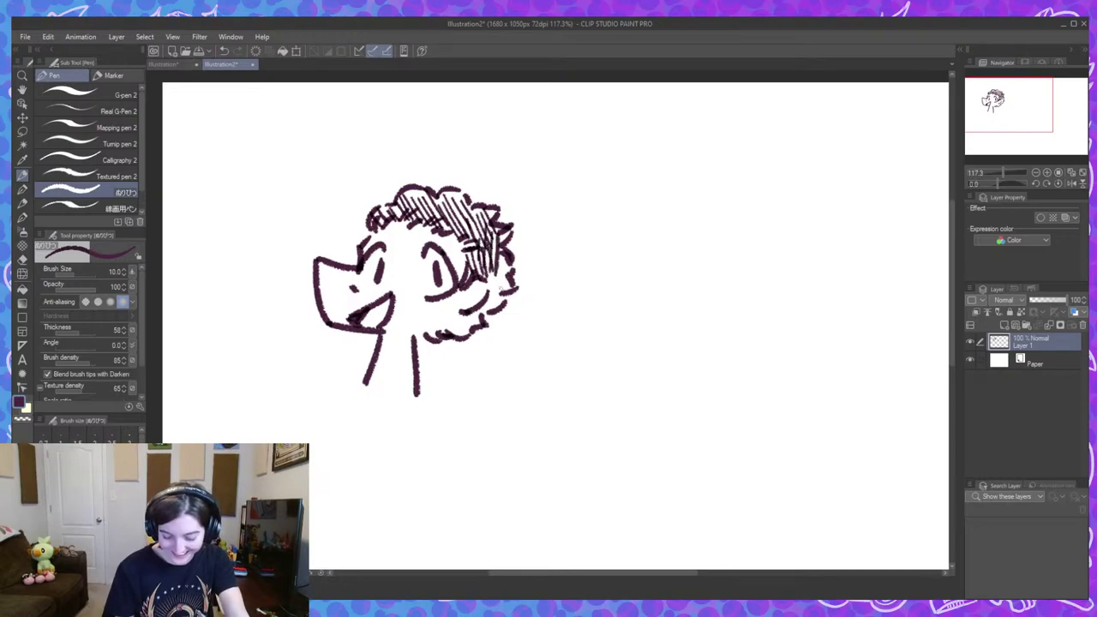
Hatch the lower hair from the jaw up around the back of the head behind the ear.
left_click_drag(424, 339, 441, 323)
left_click_drag(437, 336, 456, 312)
left_click_drag(454, 334, 471, 312)
mouse_move(468, 328)
left_mouse_down()
mouse_move(473, 310)
mouse_move(459, 306)
left_mouse_up()
left_click_drag(477, 321, 499, 294)
left_click_drag(489, 305, 501, 276)
mouse_move(495, 293)
left_mouse_down()
mouse_move(505, 281)
mouse_move(497, 264)
left_mouse_up()
left_click_drag(493, 295, 507, 262)
left_click_drag(501, 285, 511, 266)
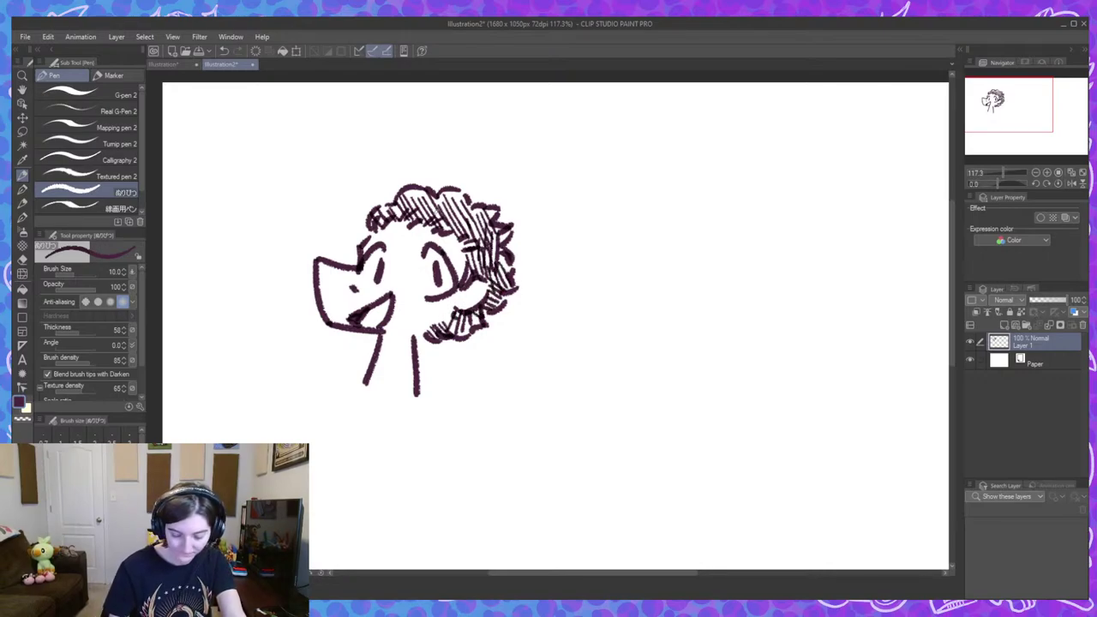
Add small freckle dashes on the muzzle around the nostril.
left_click_drag(337, 304, 378, 294)
left_click_drag(364, 301, 374, 294)
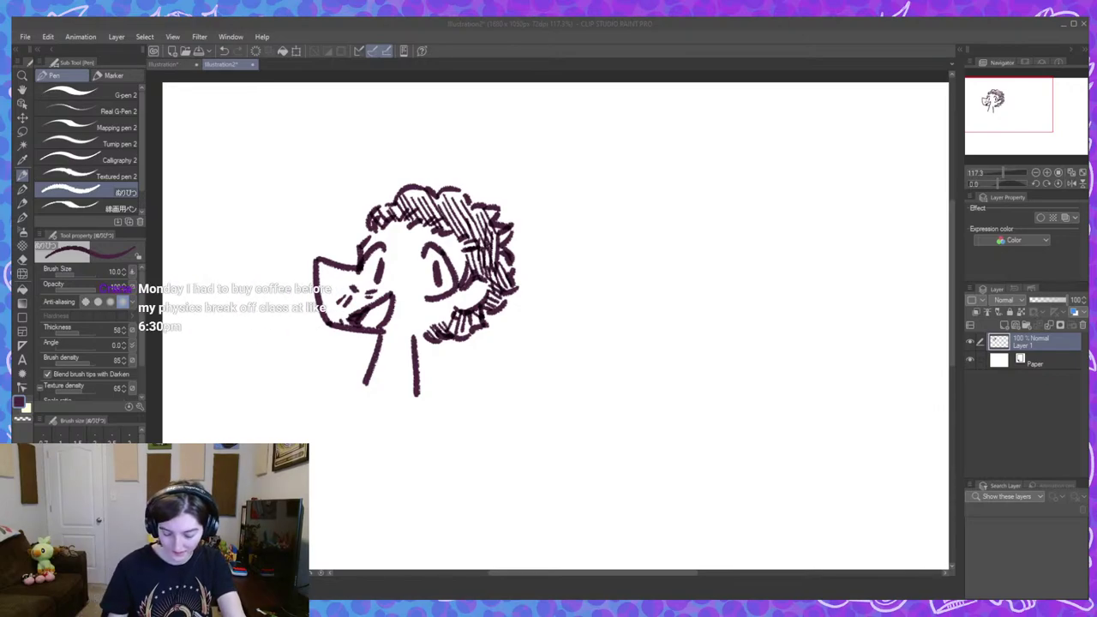
left_click_drag(525, 270, 521, 277)
key("bracketright")
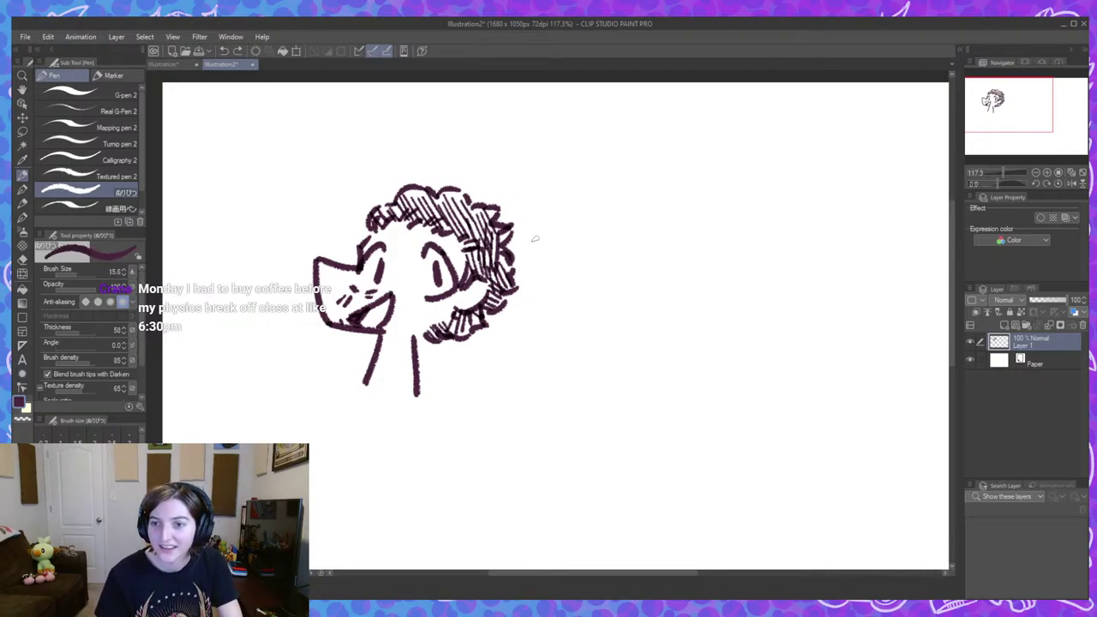
left_click_drag(534, 224, 555, 266)
scroll(461, 220, "up", 3)
left_click_drag(468, 224, 489, 248)
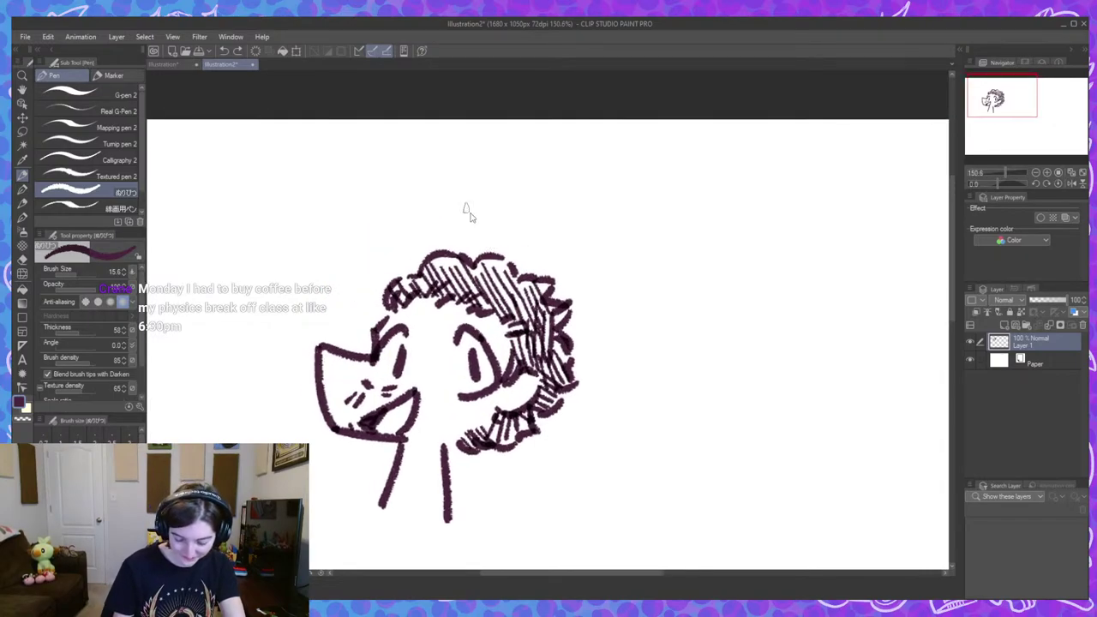
key("bracketleft")
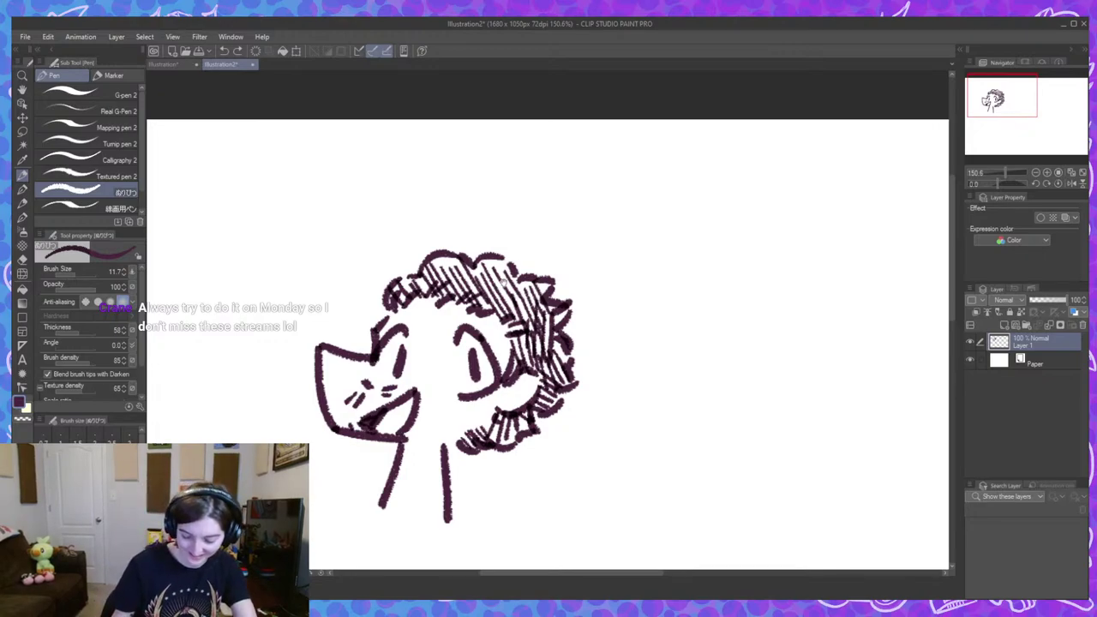
left_click_drag(346, 211, 419, 218)
left_click_drag(300, 156, 300, 175)
key("ctrl+z")
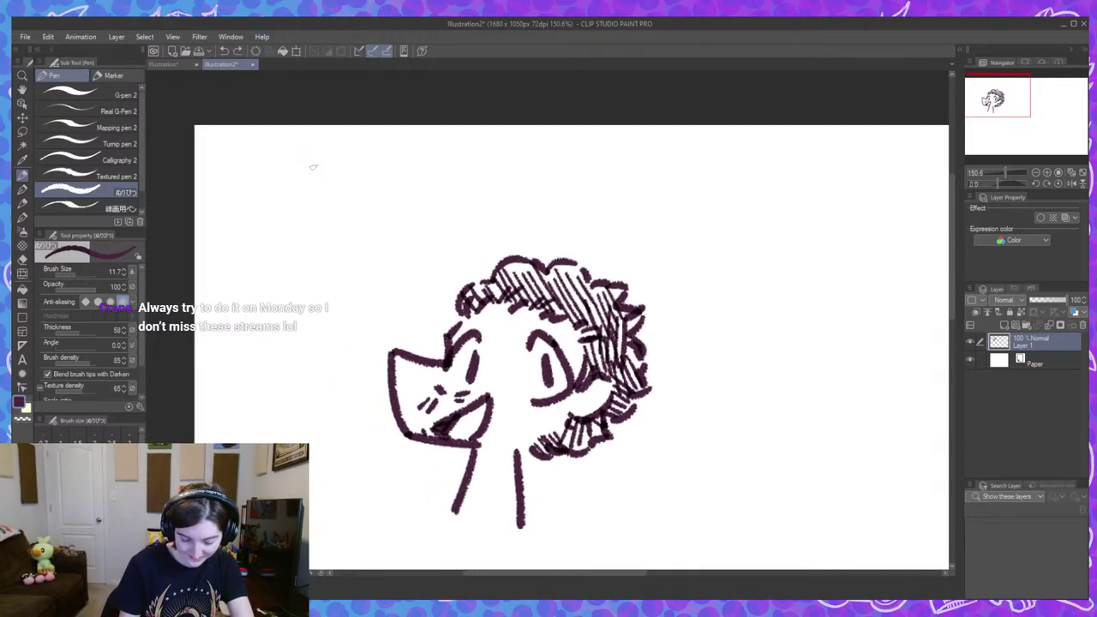
Set the brush size to 8.0 and hand-letter "BOY DO I LOVE CATE WEST" above the head.
key("bracketleft")
key("bracketleft")
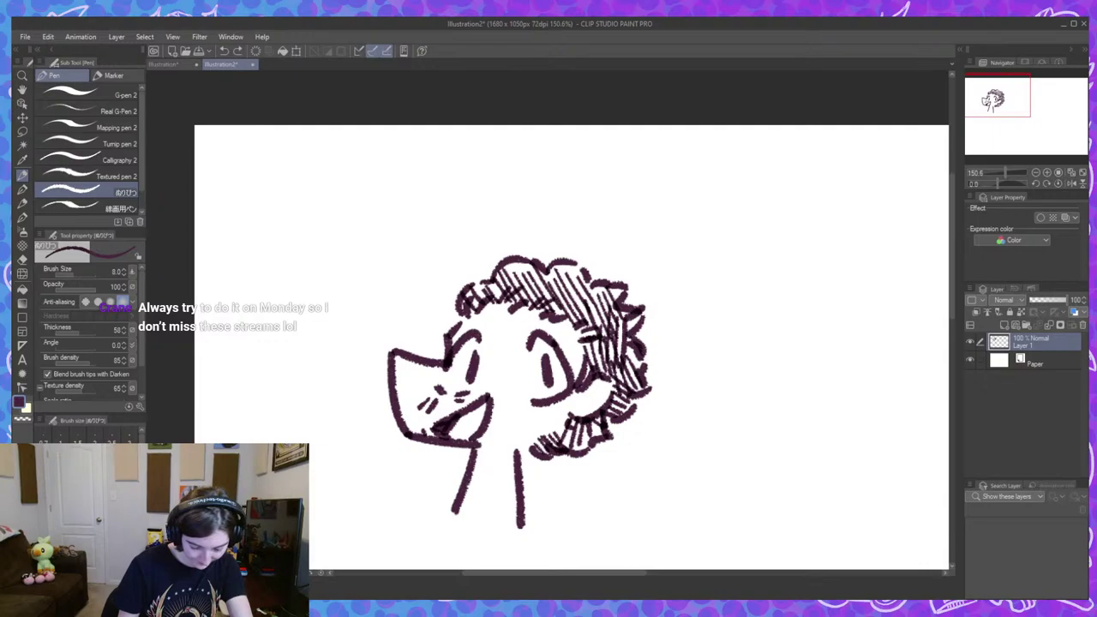
mouse_move(300, 155)
left_mouse_down()
mouse_move(300, 178)
mouse_move(336, 154)
mouse_move(347, 167)
left_mouse_up()
mouse_move(355, 152)
left_mouse_down()
mouse_move(347, 179)
mouse_move(369, 178)
mouse_move(393, 154)
mouse_move(438, 152)
mouse_move(437, 171)
left_mouse_up()
mouse_move(430, 154)
left_mouse_down()
mouse_move(430, 172)
mouse_move(468, 173)
mouse_move(476, 153)
mouse_move(503, 151)
left_mouse_up()
mouse_move(518, 151)
left_mouse_down()
mouse_move(508, 154)
mouse_move(518, 173)
left_mouse_up()
mouse_move(508, 162)
left_mouse_down()
mouse_move(540, 149)
mouse_move(550, 168)
mouse_move(565, 168)
left_mouse_up()
key("ctrl+z")
mouse_move(557, 163)
left_mouse_down()
mouse_move(583, 149)
mouse_move(574, 170)
left_mouse_up()
mouse_move(595, 148)
left_mouse_down()
mouse_move(583, 152)
mouse_move(597, 171)
left_mouse_up()
mouse_move(585, 162)
left_mouse_down()
mouse_move(637, 144)
mouse_move(651, 168)
mouse_move(683, 147)
left_mouse_up()
left_click_drag(676, 149, 676, 168)
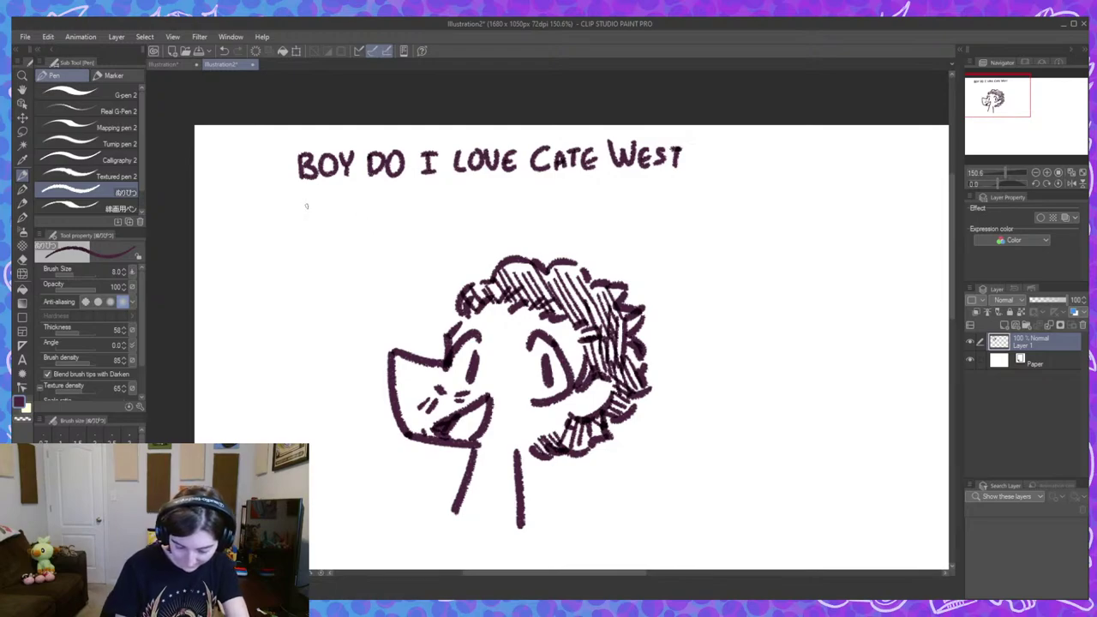
Hand-letter "and the VANISHING FILES™" as the second line of text, undoing and redrawing misshapen letters.
mouse_move(309, 206)
left_mouse_down()
mouse_move(350, 215)
mouse_move(318, 216)
mouse_move(334, 214)
left_mouse_up()
key("ctrl+z")
key("ctrl+z")
key("ctrl+z")
mouse_move(344, 189)
left_mouse_down()
mouse_move(343, 213)
mouse_move(318, 217)
mouse_move(361, 214)
mouse_move(370, 202)
left_mouse_up()
key("ctrl+z")
key("ctrl+z")
key("ctrl+z")
key("ctrl+z")
mouse_move(377, 188)
left_mouse_down()
mouse_move(373, 214)
mouse_move(388, 214)
left_mouse_up()
mouse_move(392, 207)
left_mouse_down()
mouse_move(428, 191)
mouse_move(429, 209)
mouse_move(442, 211)
left_mouse_up()
key("ctrl+z")
mouse_move(432, 206)
left_mouse_down()
mouse_move(462, 191)
mouse_move(470, 207)
mouse_move(493, 209)
left_mouse_up()
left_click_drag(499, 187, 504, 194)
mouse_move(513, 186)
left_mouse_down()
mouse_move(513, 209)
mouse_move(535, 187)
mouse_move(541, 204)
mouse_move(572, 205)
mouse_move(584, 181)
mouse_move(591, 204)
mouse_move(612, 203)
left_mouse_up()
mouse_move(611, 182)
left_mouse_down()
mouse_move(626, 180)
mouse_move(624, 190)
left_mouse_up()
left_click_drag(614, 203, 658, 175)
mouse_move(653, 175)
left_mouse_down()
mouse_move(653, 187)
mouse_move(665, 175)
mouse_move(675, 188)
left_mouse_up()
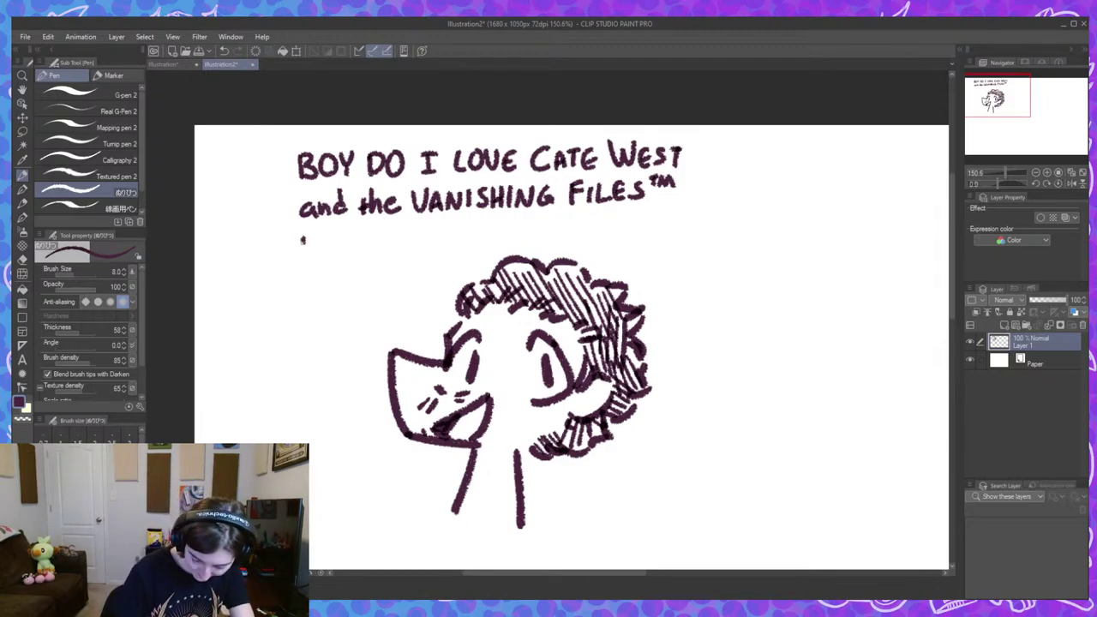
Hand-letter "FOR THE NINTENTO Wii™" as the third line of text, just above the hair.
left_click_drag(303, 234, 301, 259)
mouse_move(302, 234)
left_mouse_down()
mouse_move(317, 232)
mouse_move(314, 245)
left_mouse_up()
mouse_move(326, 235)
left_mouse_down()
mouse_move(337, 254)
mouse_move(339, 244)
left_mouse_up()
mouse_move(340, 244)
left_mouse_down()
mouse_move(352, 253)
mouse_move(377, 227)
left_mouse_up()
mouse_move(369, 228)
left_mouse_down()
mouse_move(367, 251)
mouse_move(391, 249)
left_mouse_up()
left_click_drag(382, 239, 410, 248)
mouse_move(396, 238)
left_mouse_down()
mouse_move(451, 226)
mouse_move(459, 246)
mouse_move(478, 238)
mouse_move(478, 224)
left_mouse_up()
mouse_move(482, 222)
left_mouse_down()
mouse_move(494, 221)
mouse_move(488, 246)
left_mouse_up()
mouse_move(497, 224)
left_mouse_down()
mouse_move(506, 222)
mouse_move(494, 243)
left_mouse_up()
left_click_drag(494, 244, 506, 243)
left_click_drag(497, 233, 525, 222)
key("ctrl+z")
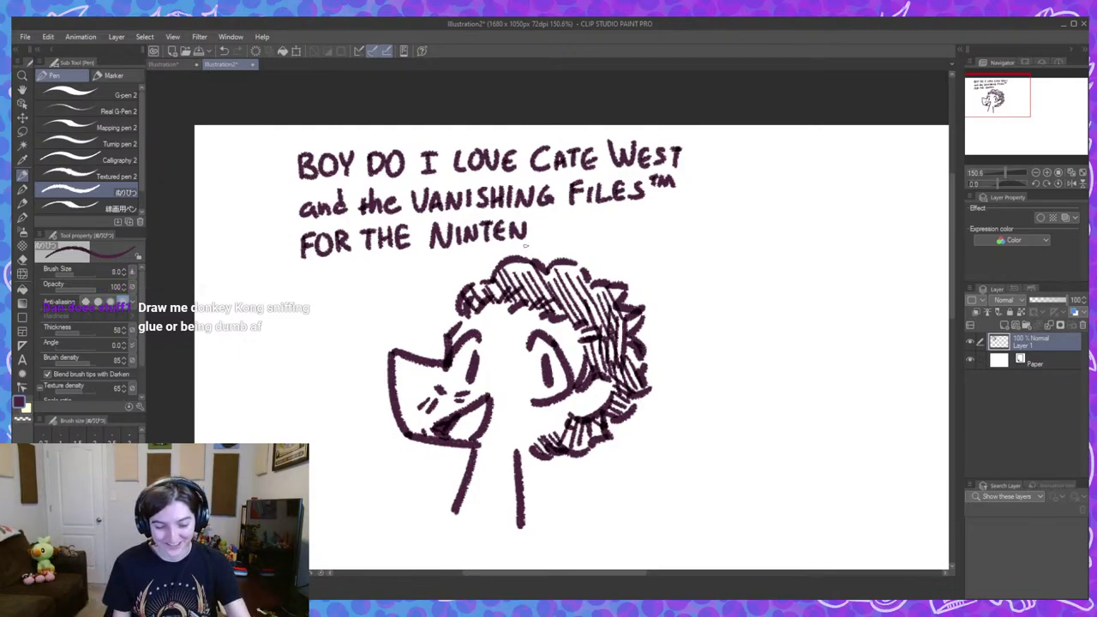
mouse_move(526, 220)
left_mouse_down()
mouse_move(546, 220)
mouse_move(536, 241)
left_mouse_up()
mouse_move(552, 222)
left_mouse_down()
mouse_move(591, 219)
mouse_move(605, 234)
mouse_move(629, 210)
left_mouse_up()
left_click(607, 216)
mouse_move(623, 211)
left_mouse_down()
mouse_move(623, 222)
mouse_move(671, 216)
left_mouse_up()
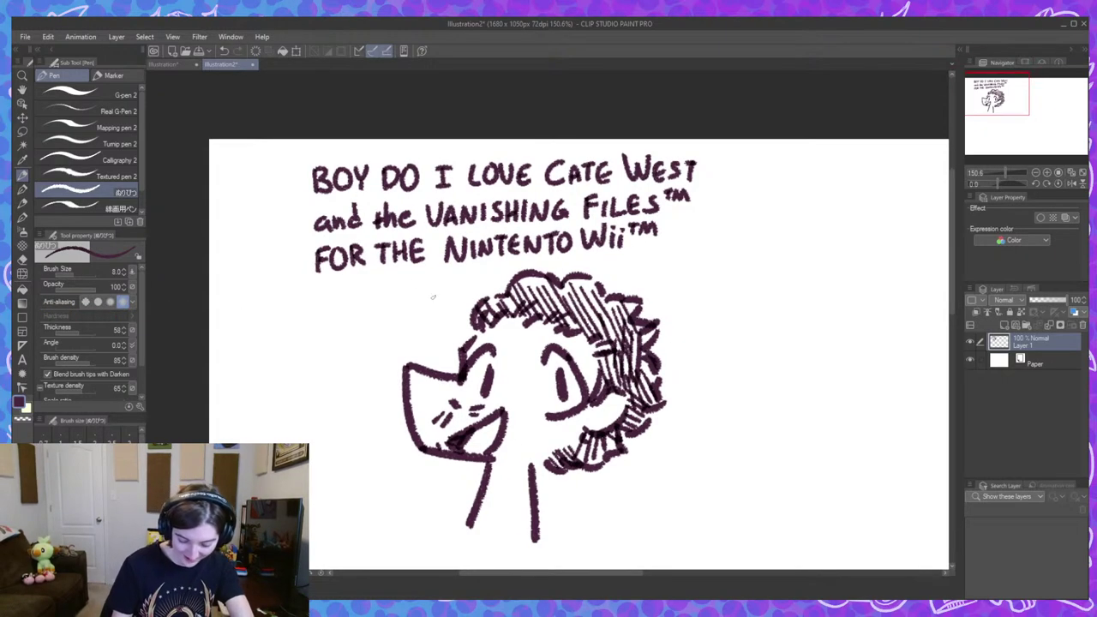
Transform the layer to move the head and lettering slightly down and to the left on the canvas.
scroll(632, 319, "down", 1)
left_click_drag(651, 344, 602, 298)
key("ctrl+t")
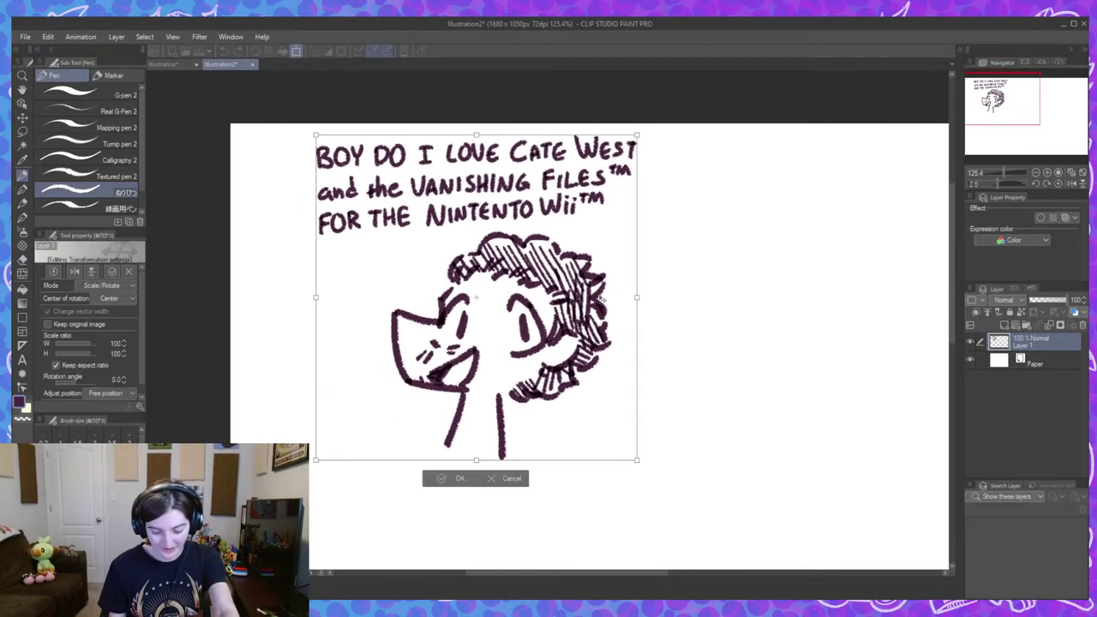
left_click_drag(580, 370, 564, 400)
left_click(429, 507)
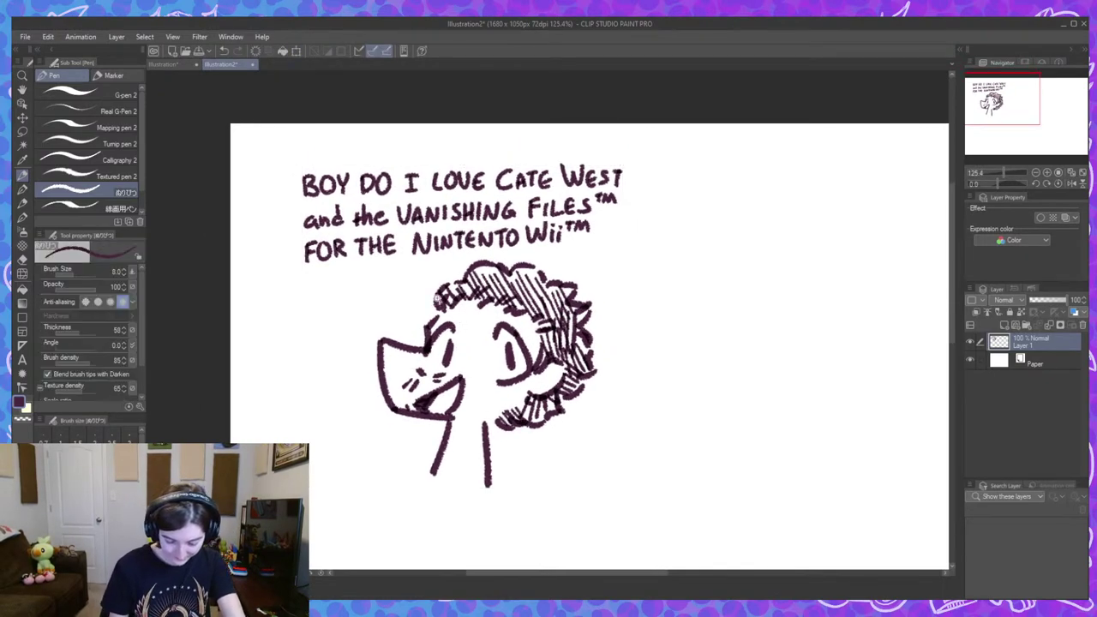
Draw an oval speech bubble around the three lines of lettering, with a small tail pointing to the character.
scroll(441, 300, "up", 1)
mouse_move(409, 261)
left_mouse_down()
mouse_move(454, 286)
mouse_move(449, 315)
mouse_move(247, 190)
mouse_move(378, 120)
left_mouse_up()
key("ctrl+z")
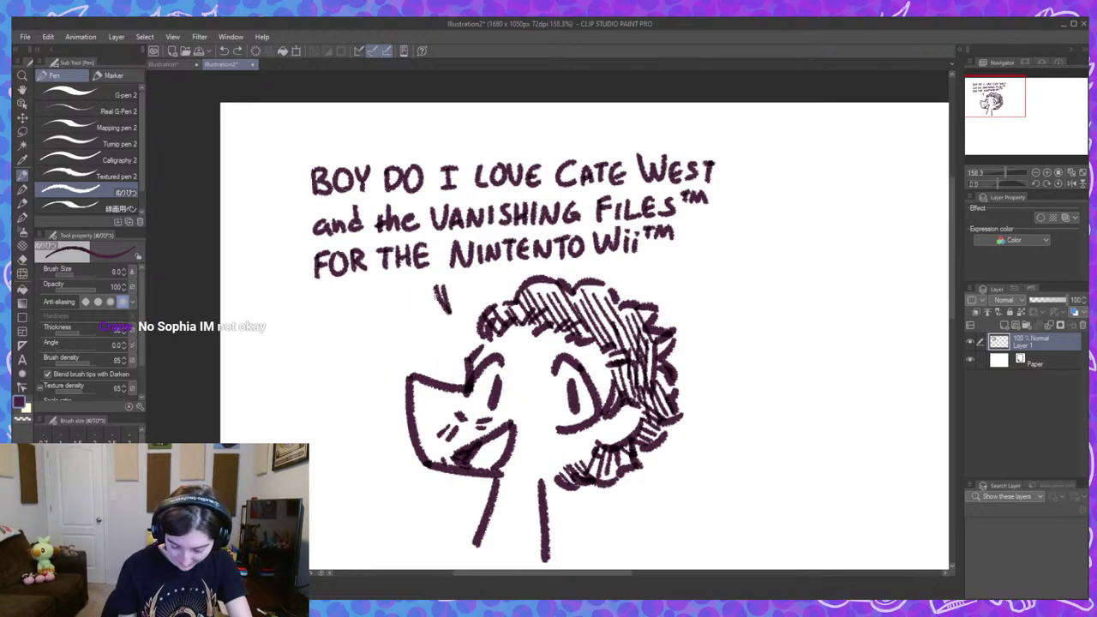
mouse_move(437, 291)
left_mouse_down()
mouse_move(340, 301)
mouse_move(422, 133)
left_mouse_up()
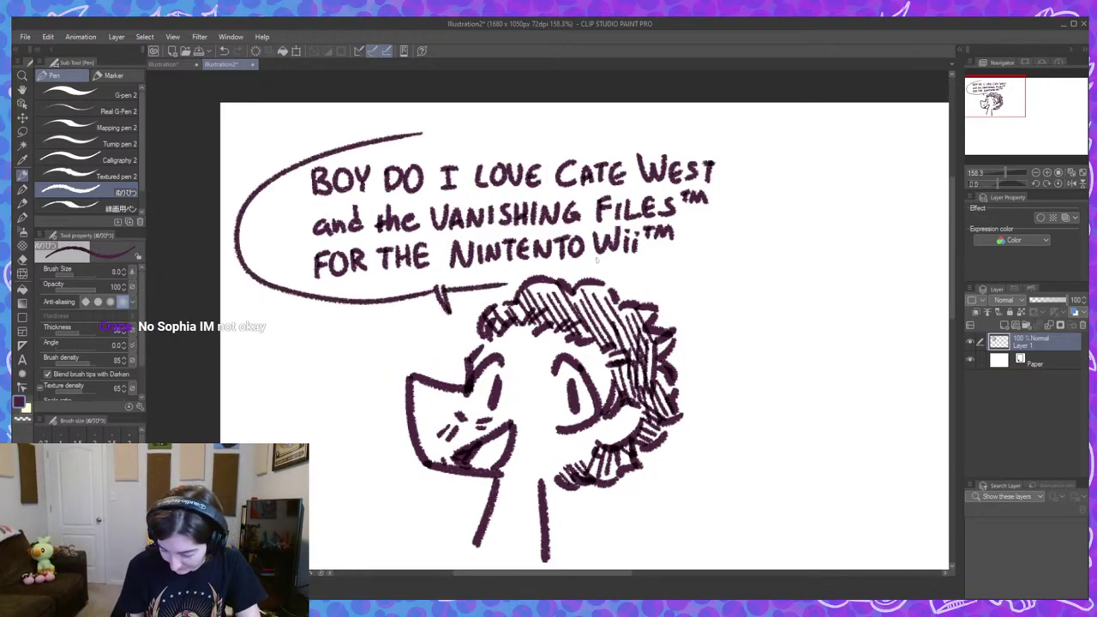
left_click_drag(442, 293, 489, 282)
mouse_move(449, 130)
left_mouse_down()
mouse_move(660, 124)
mouse_move(660, 265)
mouse_move(617, 271)
left_mouse_up()
key("ctrl+z")
mouse_move(451, 129)
left_mouse_down()
mouse_move(672, 124)
mouse_move(622, 276)
left_mouse_up()
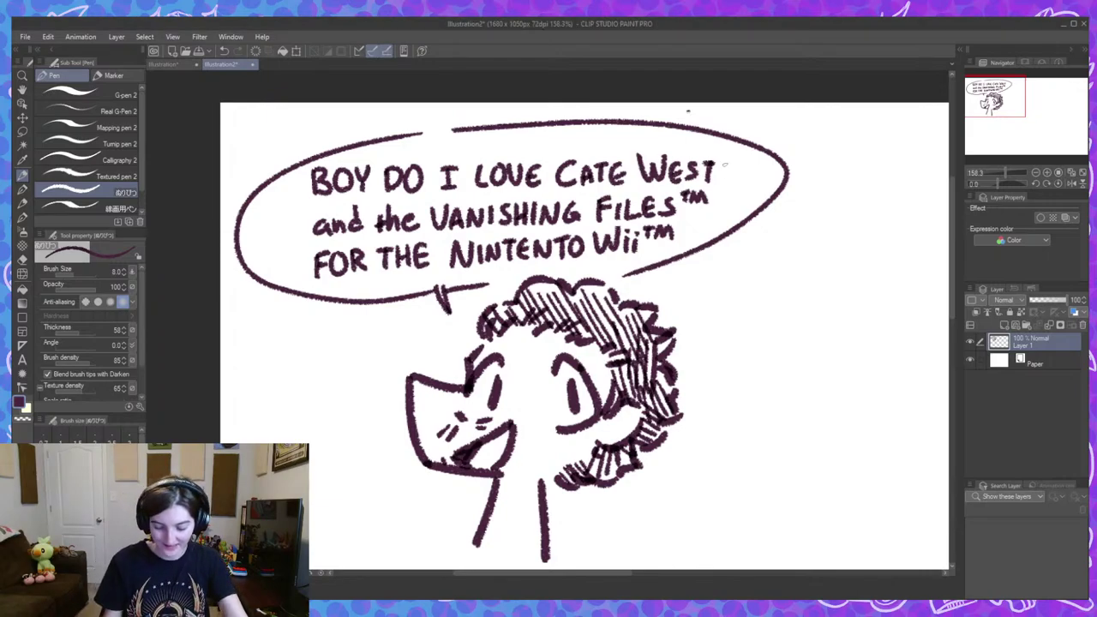
left_click_drag(774, 302, 601, 250)
scroll(688, 280, "down", 1)
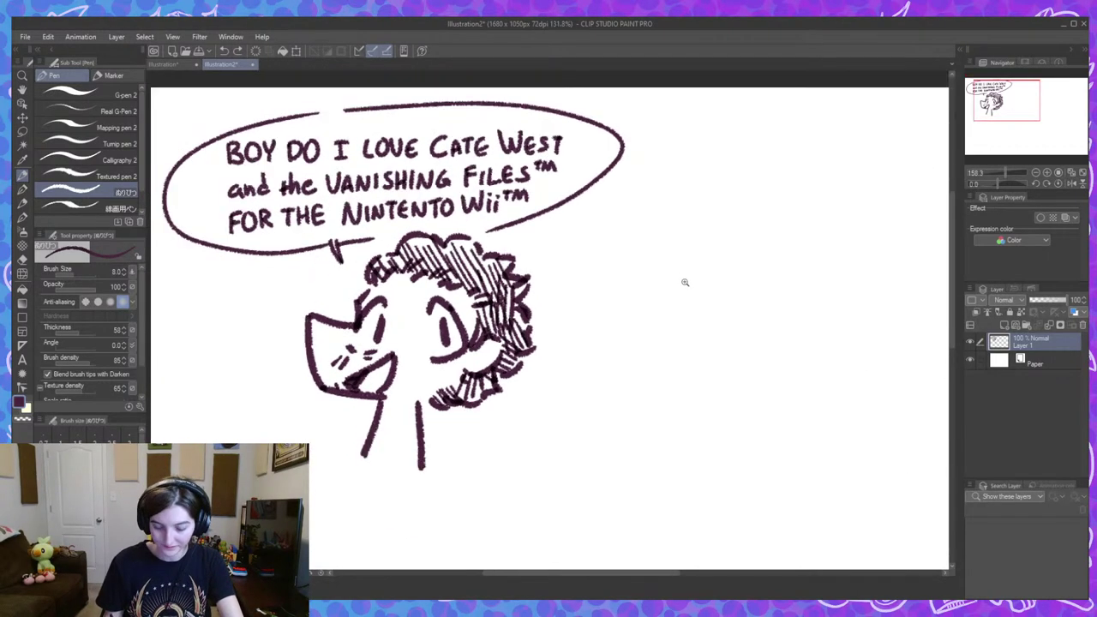
left_click_drag(696, 300, 695, 268)
left_click_drag(569, 298, 552, 311)
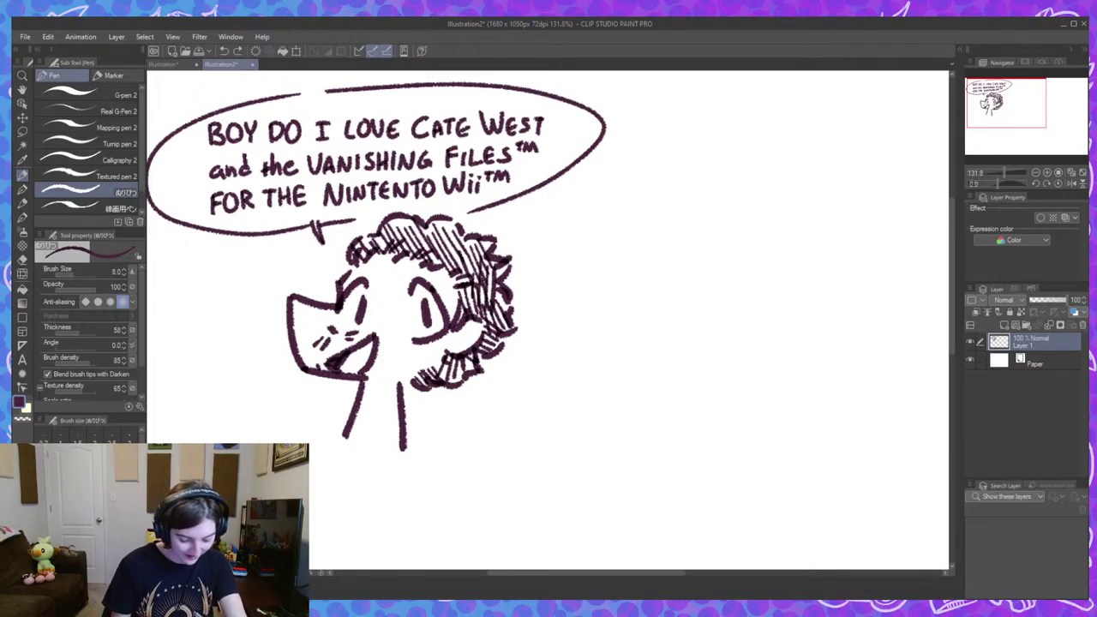
mouse_move(299, 356)
left_mouse_down()
mouse_move(304, 330)
mouse_move(286, 329)
left_mouse_up()
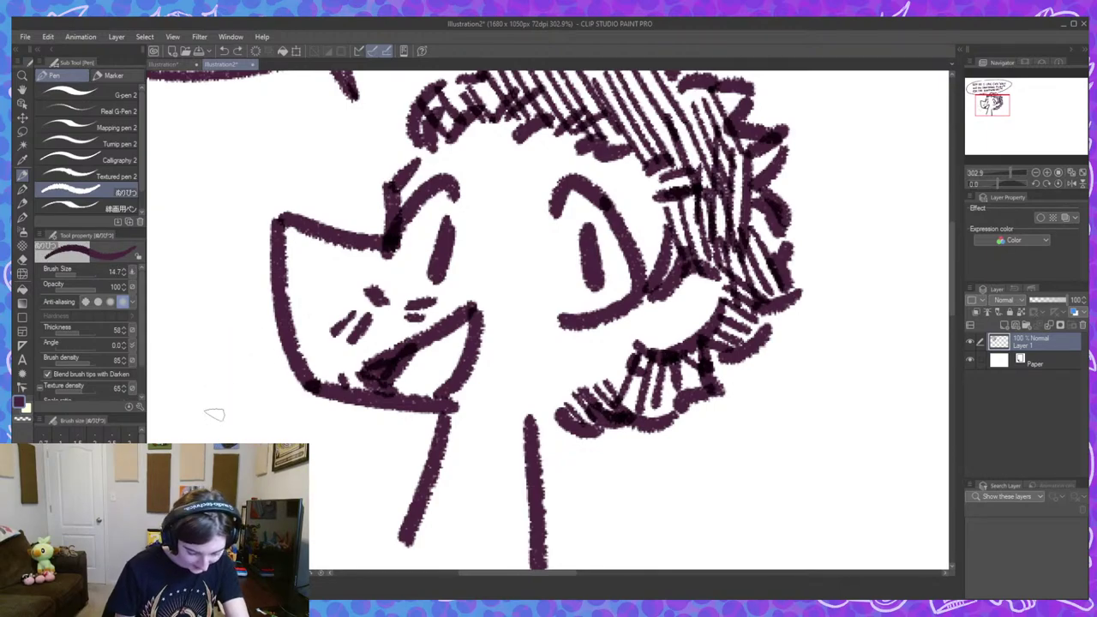
Reduce the pen's brush size to 12 and undo the stray test stroke.
key("bracketleft")
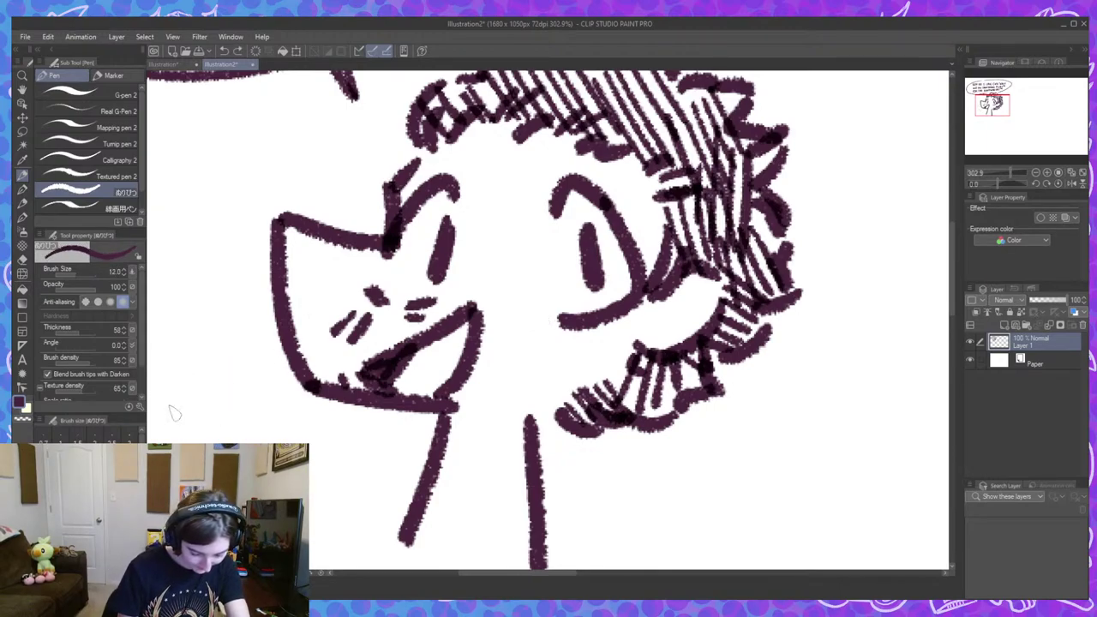
mouse_move(249, 342)
left_mouse_down()
mouse_move(261, 378)
mouse_move(329, 450)
left_mouse_up()
key("ctrl+z")
mouse_move(674, 425)
left_mouse_down()
mouse_move(676, 442)
mouse_move(346, 417)
left_mouse_up()
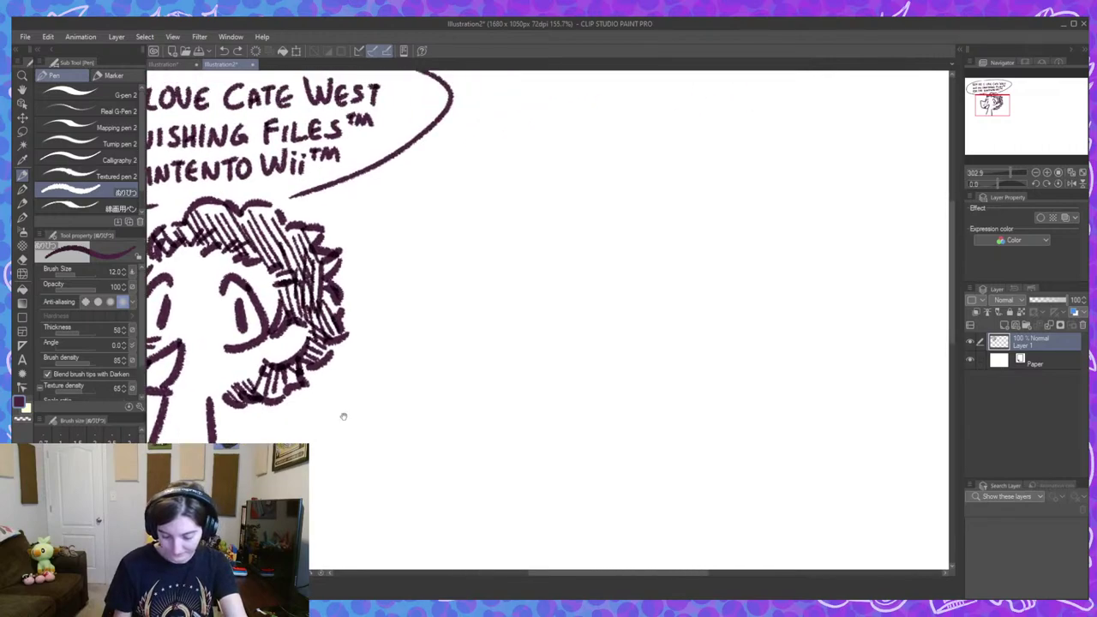
mouse_move(590, 399)
left_mouse_down()
mouse_move(556, 330)
mouse_move(615, 344)
left_mouse_up()
scroll(574, 343, "up", 3)
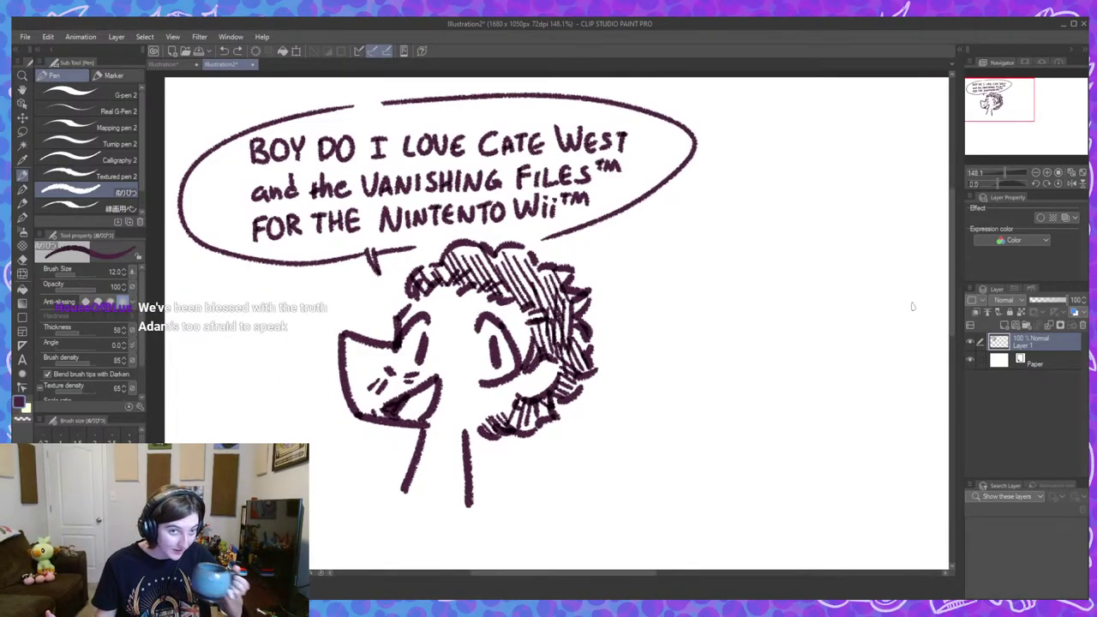
mouse_move(606, 333)
left_mouse_down()
mouse_move(796, 340)
mouse_move(828, 327)
left_mouse_up()
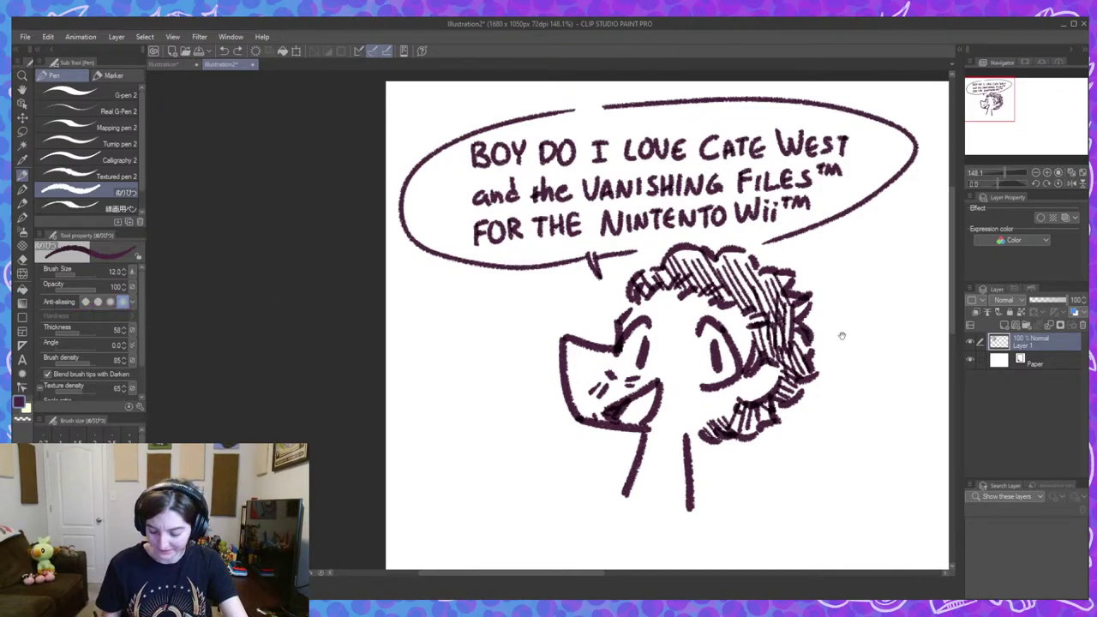
left_click_drag(909, 380, 724, 367)
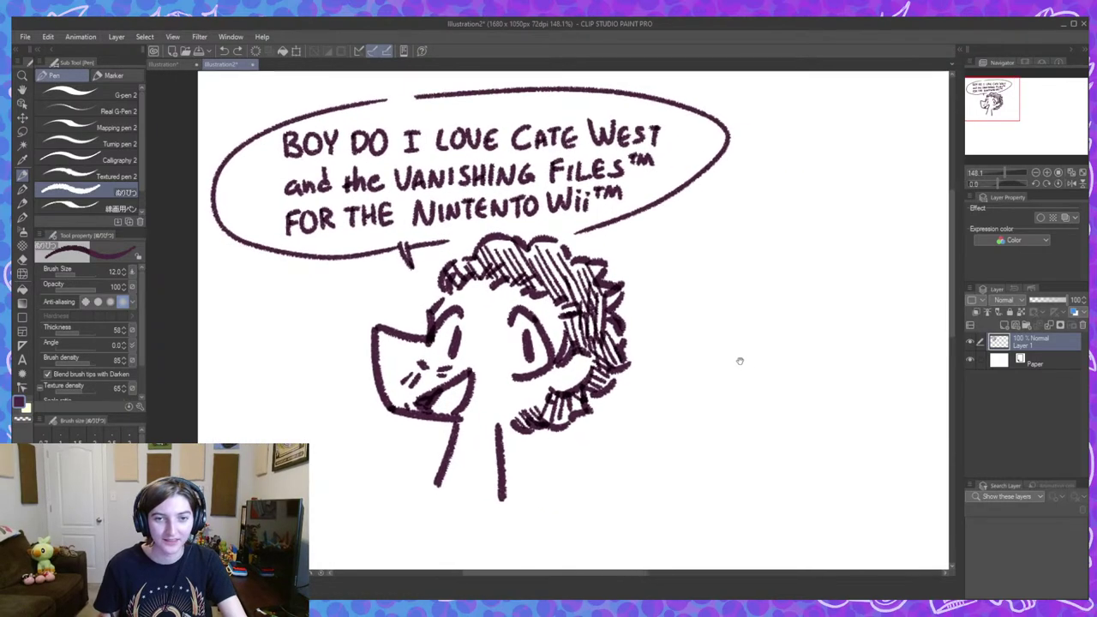
left_click_drag(823, 364, 635, 343)
scroll(781, 366, "down", 2)
left_click_drag(762, 339, 717, 357)
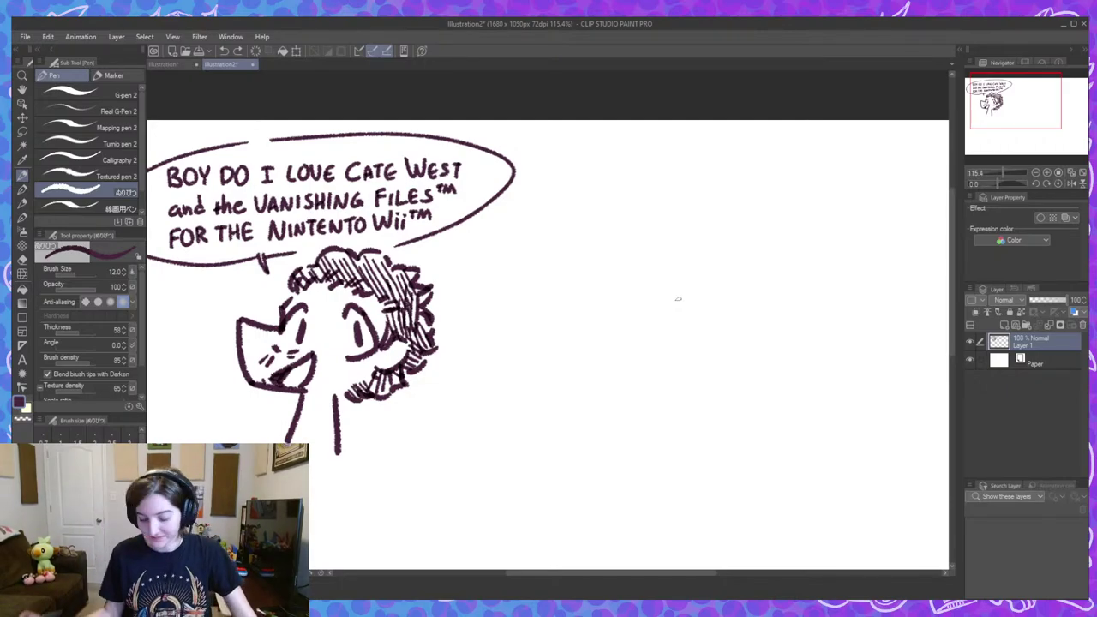
left_click_drag(683, 309, 748, 274)
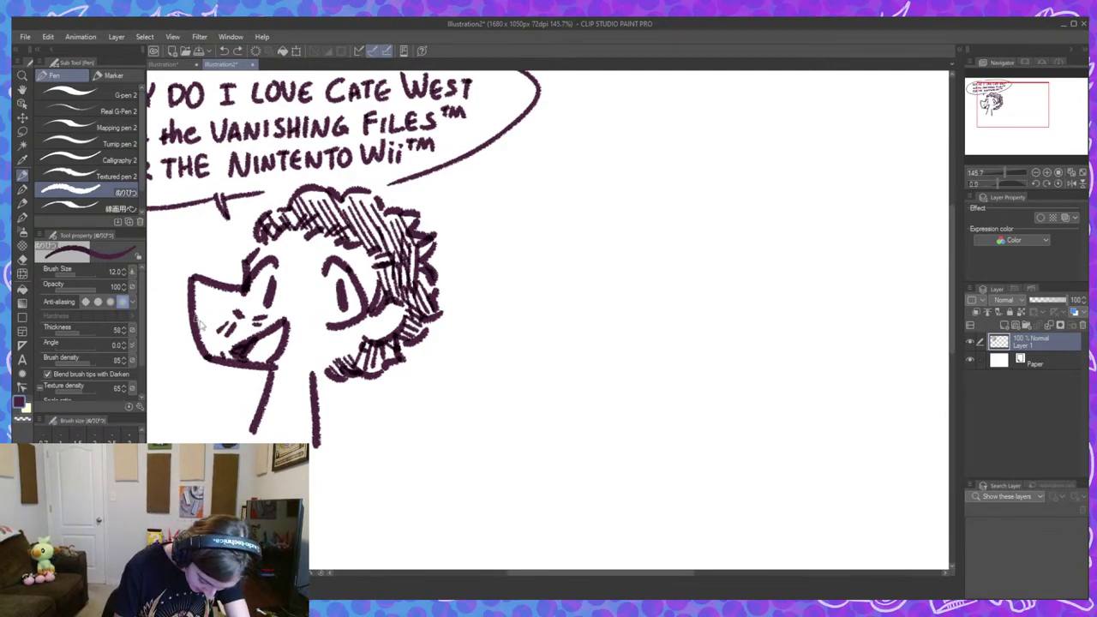
Draw the angular snout and jaw of a second head to the right of the curly-haired character, redrawing the jaw line longer.
left_click_drag(472, 277, 554, 312)
key("ctrl+z")
left_click_drag(675, 348, 663, 337)
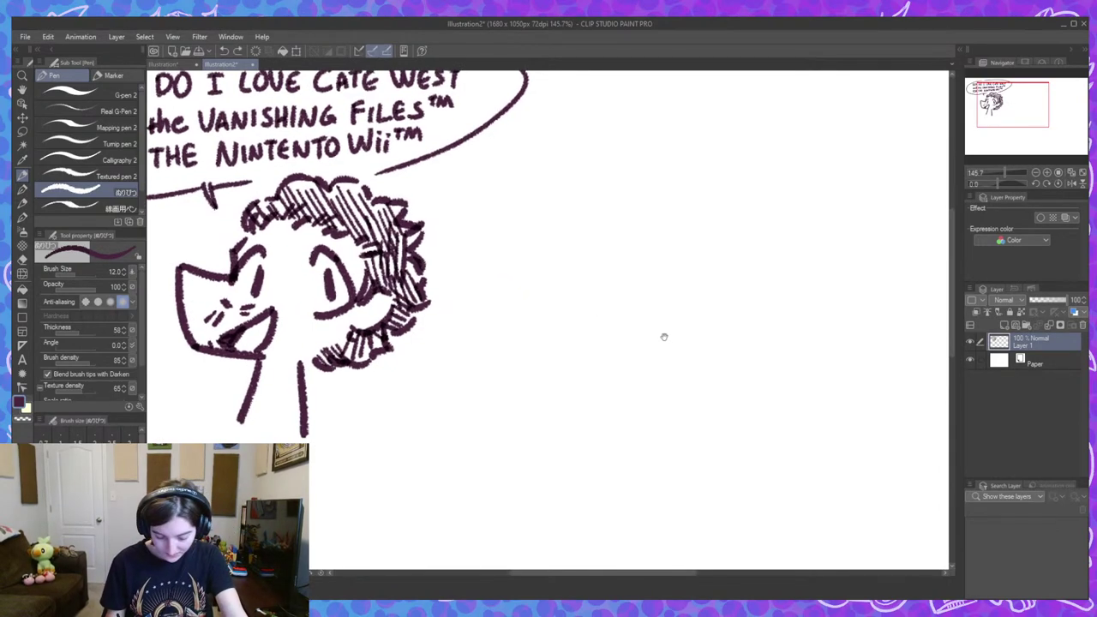
mouse_move(516, 264)
left_mouse_down()
mouse_move(515, 291)
mouse_move(486, 269)
mouse_move(471, 305)
mouse_move(476, 346)
mouse_move(552, 346)
left_mouse_up()
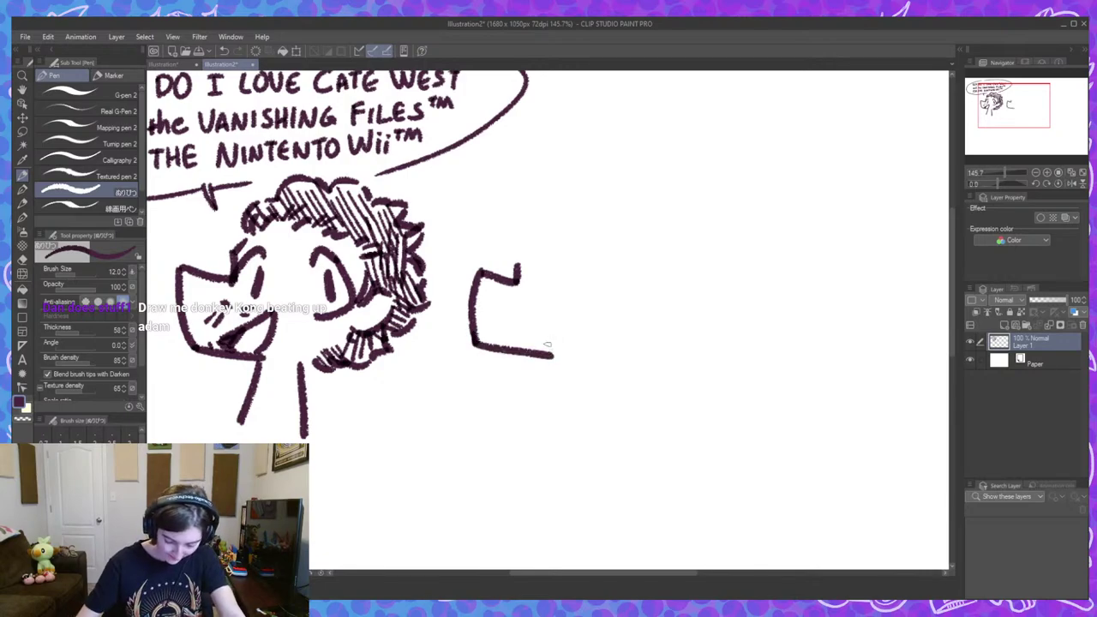
key("ctrl+z")
left_click_drag(474, 344, 563, 358)
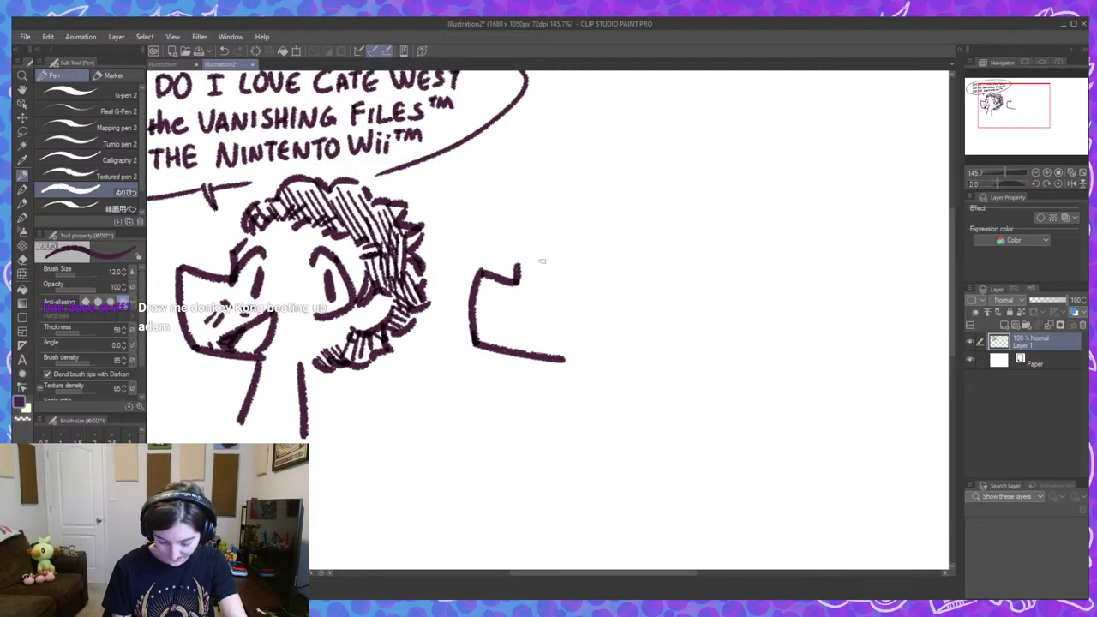
Draw the second head's two arched eyes with short vertical pupils, one behind the snout and one further right.
mouse_move(541, 273)
left_mouse_down()
mouse_move(514, 286)
mouse_move(512, 305)
left_mouse_up()
mouse_move(539, 268)
left_mouse_down()
mouse_move(530, 300)
mouse_move(532, 291)
left_mouse_up()
key("ctrl+z")
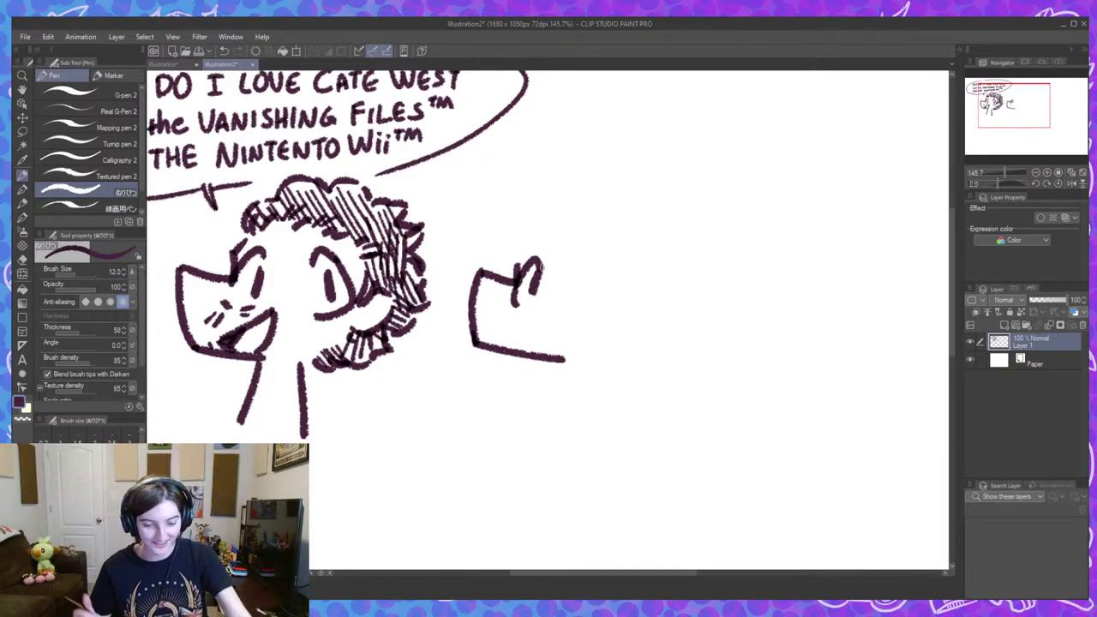
mouse_move(579, 272)
left_mouse_down()
mouse_move(597, 262)
mouse_move(615, 303)
mouse_move(585, 322)
left_mouse_up()
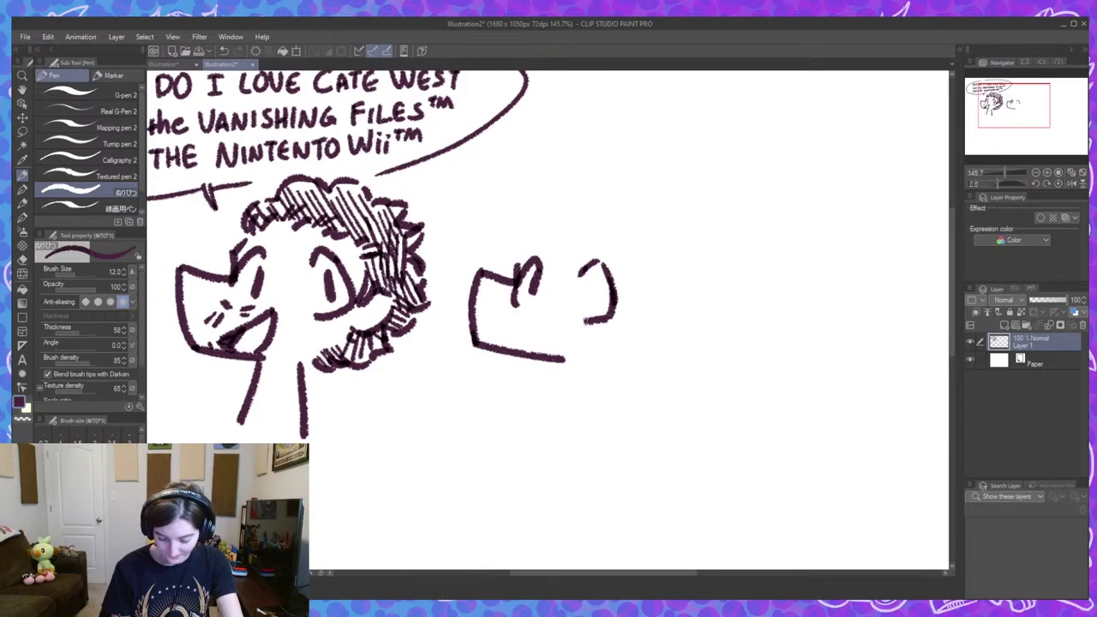
left_click_drag(594, 276, 601, 305)
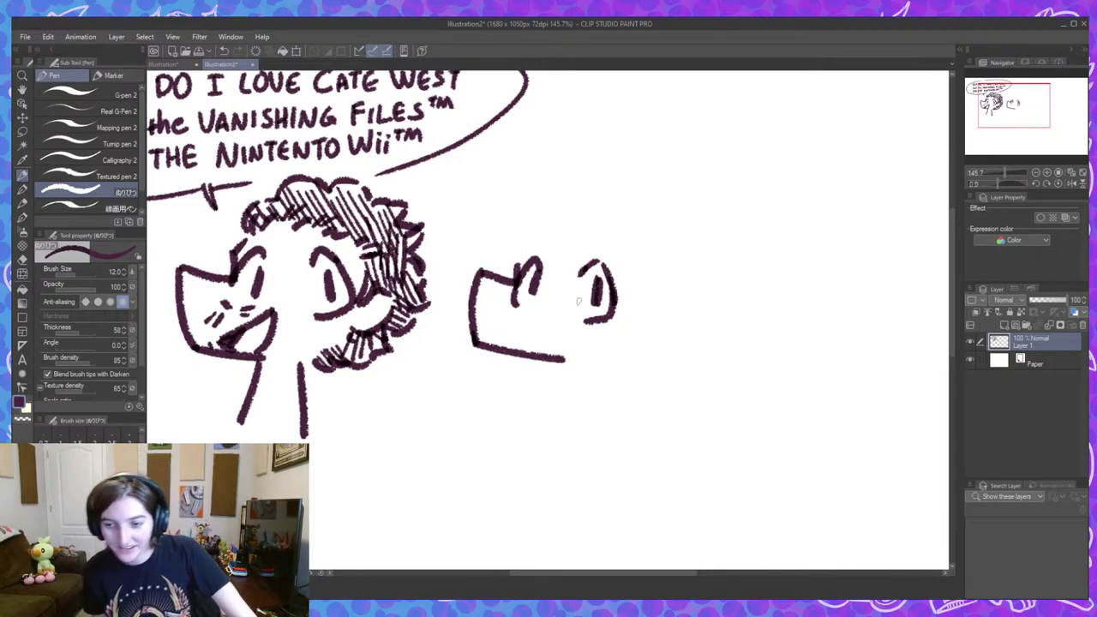
Add a slanted line above the second head's near-snout eye, a nostril dot and an open mouth with a shaded corner.
left_click_drag(709, 335, 754, 345)
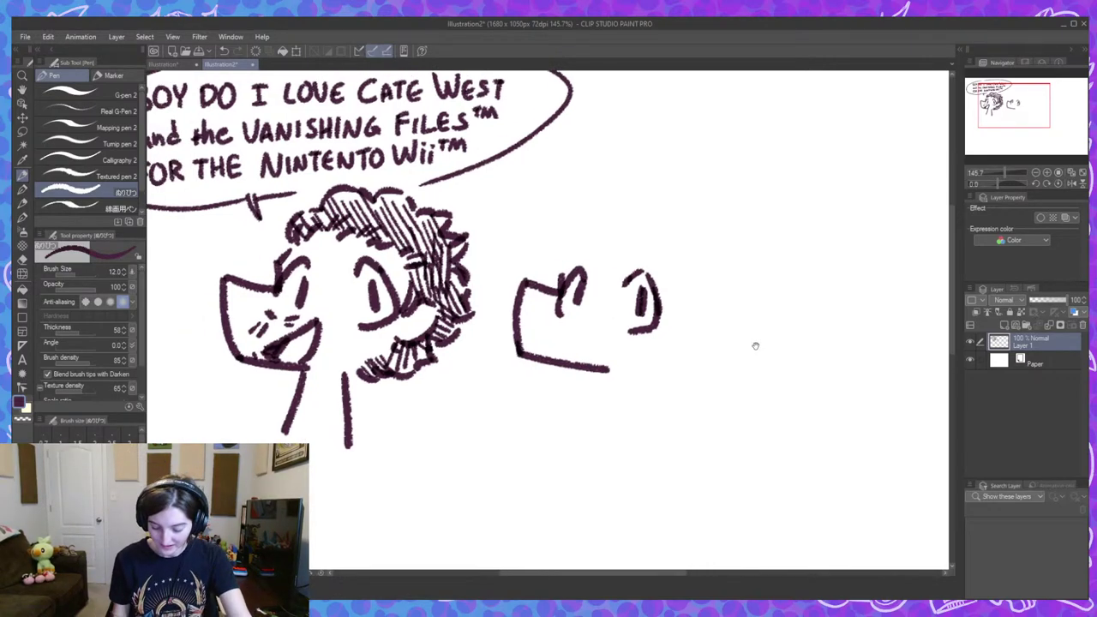
left_click_drag(614, 265, 621, 274)
scroll(621, 273, "up", 1)
left_click_drag(544, 273, 577, 255)
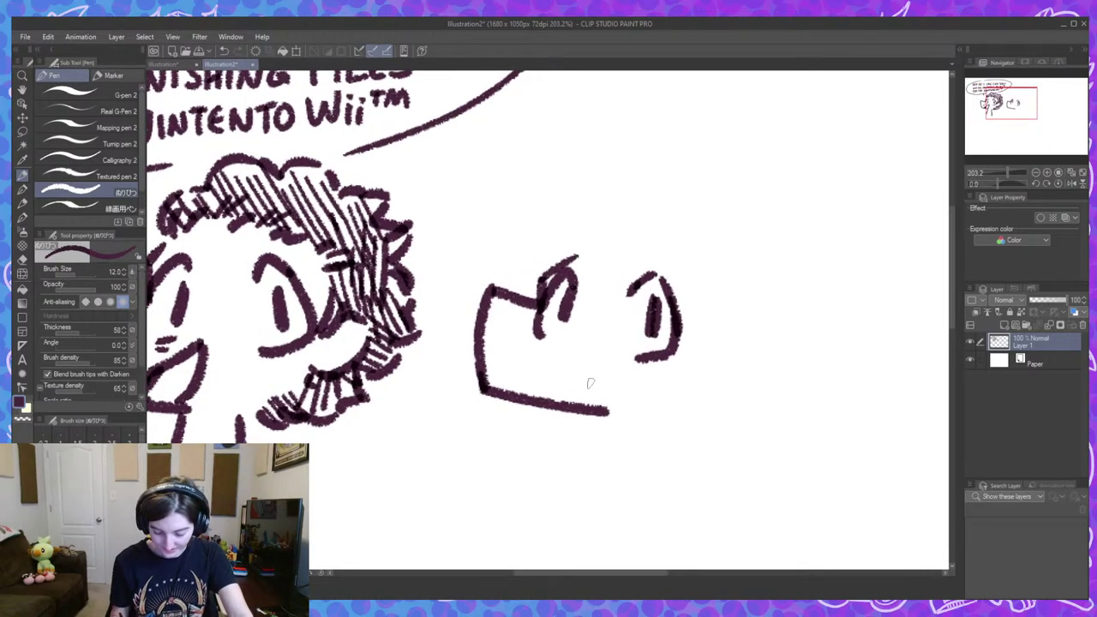
mouse_move(534, 344)
left_mouse_down()
mouse_move(526, 352)
mouse_move(591, 352)
mouse_move(594, 370)
mouse_move(569, 400)
mouse_move(539, 399)
mouse_move(551, 401)
mouse_move(557, 371)
mouse_move(533, 384)
left_mouse_up()
key("ctrl+z")
key("ctrl+z")
key("ctrl+z")
left_click_drag(618, 375, 557, 379)
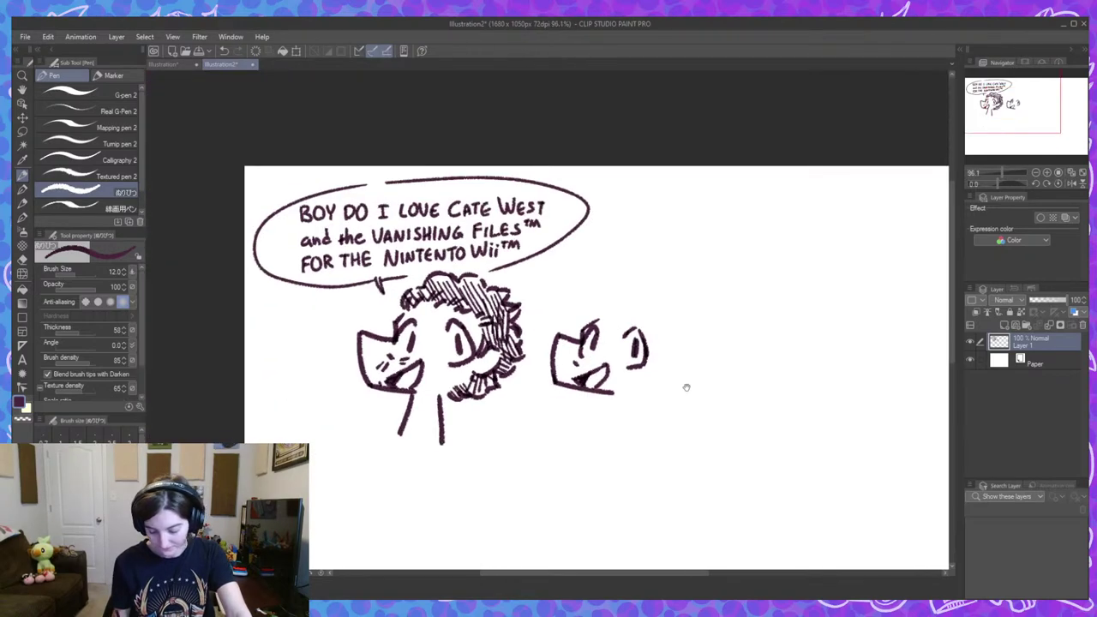
Draw the second character's swept fringe with a pointed tuft on top and a curved hair outline down to the snout.
scroll(647, 323, "up", 2)
scroll(643, 320, "up", 1)
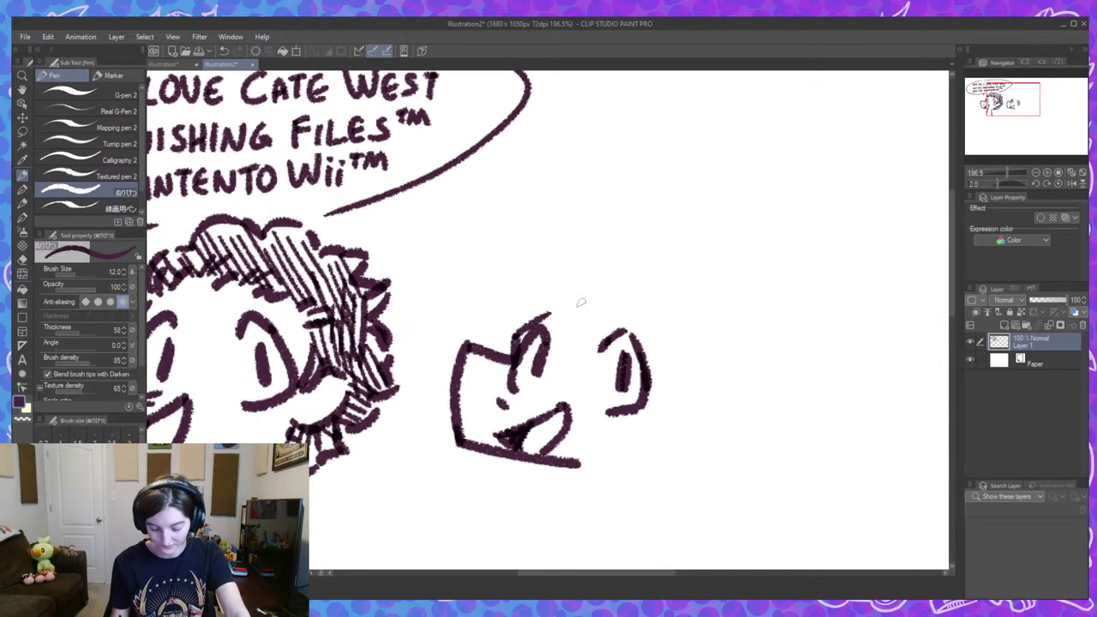
mouse_move(572, 297)
left_mouse_down()
mouse_move(658, 219)
mouse_move(655, 239)
mouse_move(588, 300)
mouse_move(677, 396)
left_mouse_up()
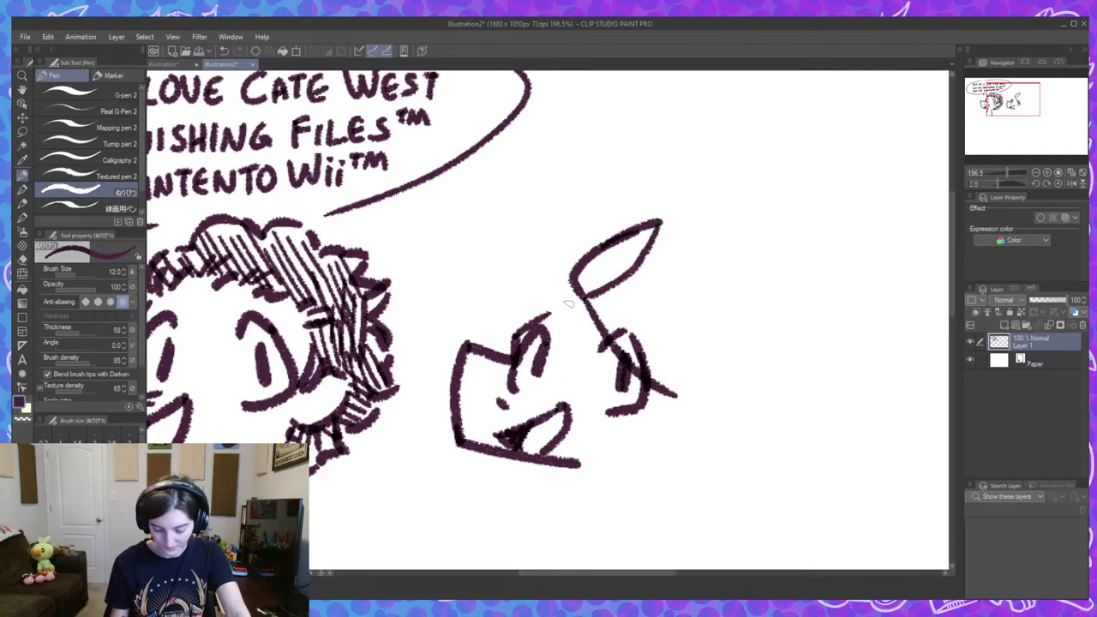
left_click_drag(581, 300, 504, 317)
key("ctrl+z")
left_click_drag(586, 296, 512, 332)
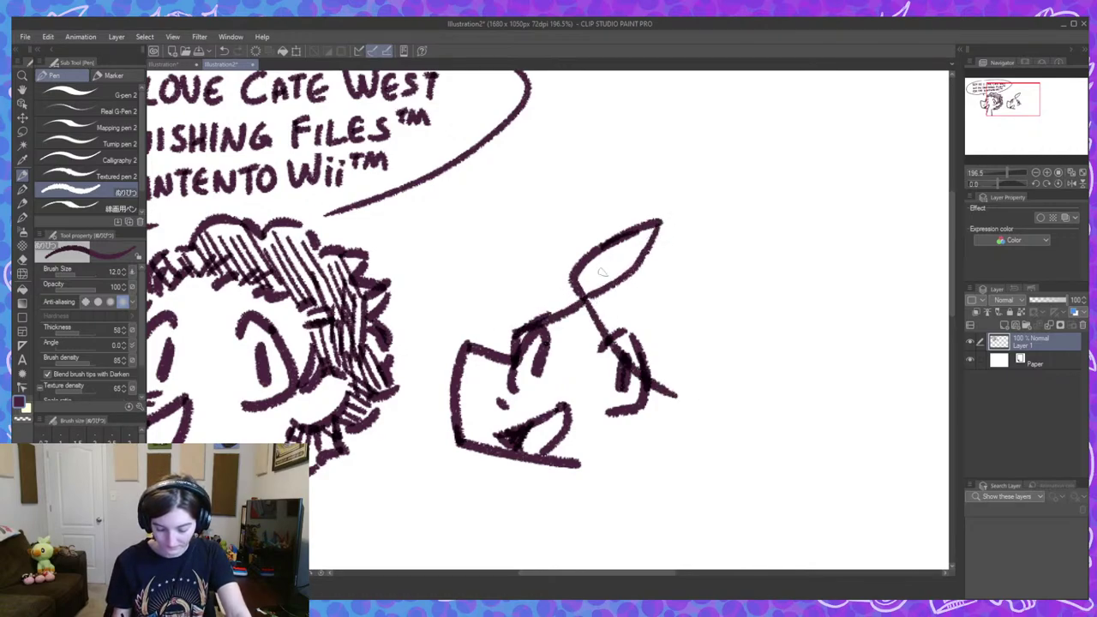
left_click_drag(569, 278, 529, 281)
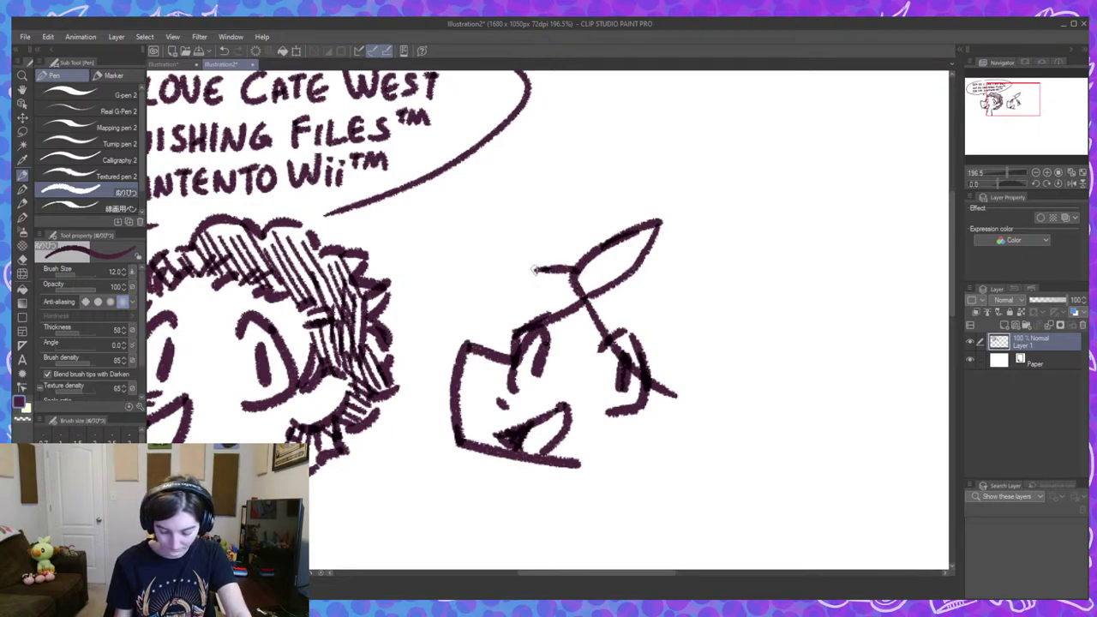
mouse_move(544, 269)
left_mouse_down()
mouse_move(479, 305)
mouse_move(482, 347)
left_mouse_up()
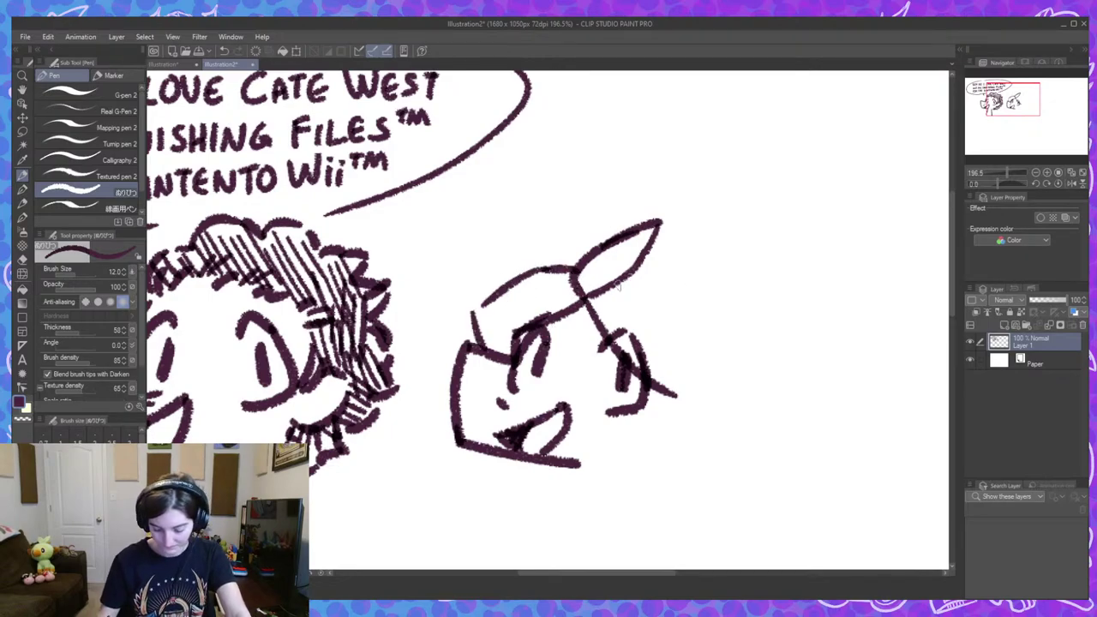
Draw the back outline of the second character's hair and a side lock curving past the cheek to the jaw, redrawing misplaced strokes.
left_click_drag(627, 276, 687, 284)
left_click_drag(760, 397, 711, 354)
left_click_drag(641, 240, 697, 358)
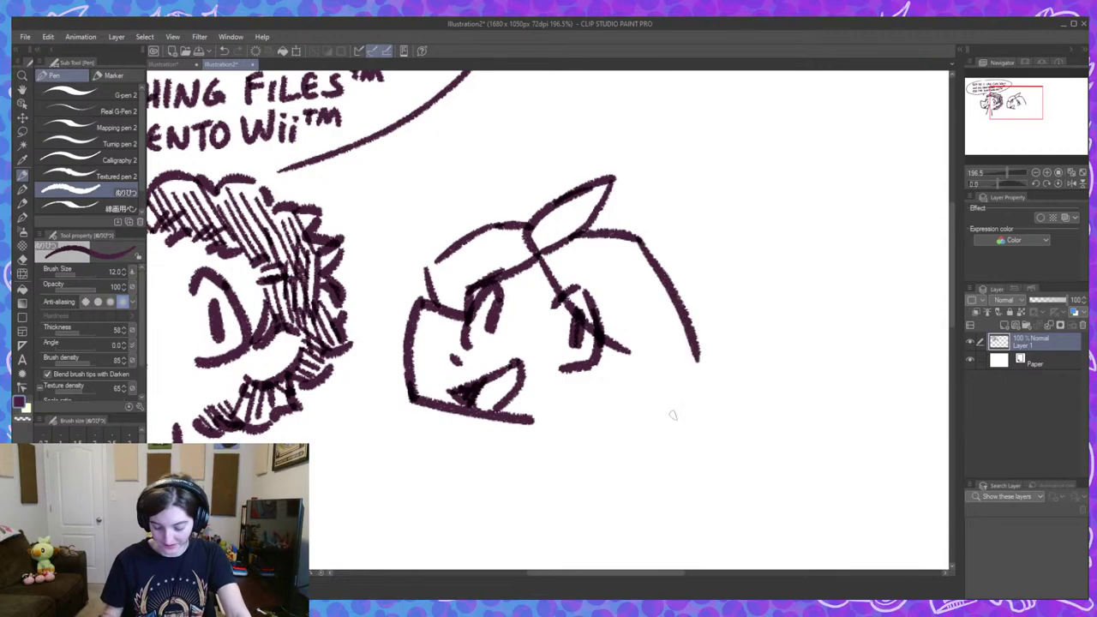
key("ctrl+z")
left_click_drag(642, 243, 674, 357)
mouse_move(602, 330)
left_mouse_down()
mouse_move(526, 425)
mouse_move(522, 459)
left_mouse_up()
key("ctrl+z")
mouse_move(549, 388)
left_mouse_down()
mouse_move(528, 419)
mouse_move(578, 413)
left_mouse_up()
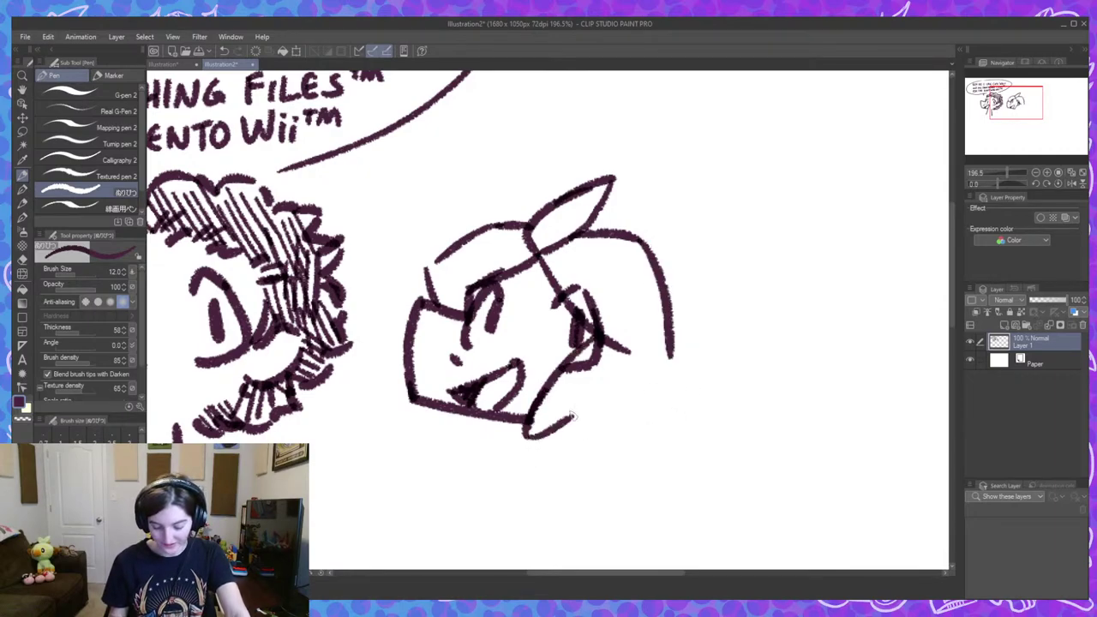
Draw the two neck lines below the second head, undoing and redrawing each one.
left_click_drag(666, 385, 688, 315)
left_click_drag(620, 377, 706, 388)
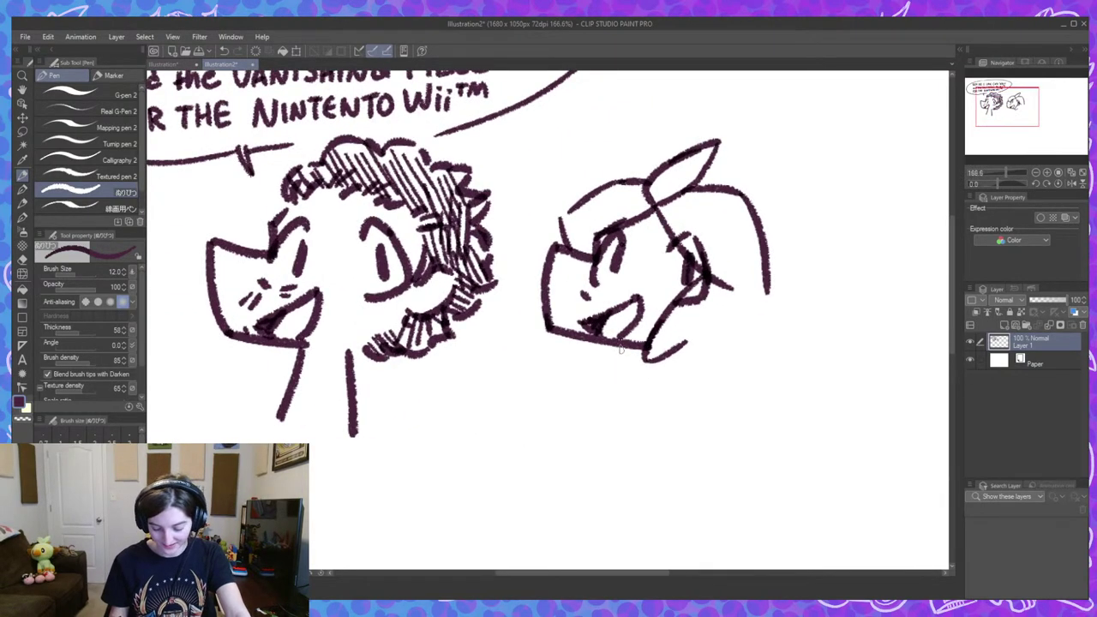
left_click_drag(622, 346, 591, 420)
key("ctrl+z")
left_click_drag(619, 346, 583, 422)
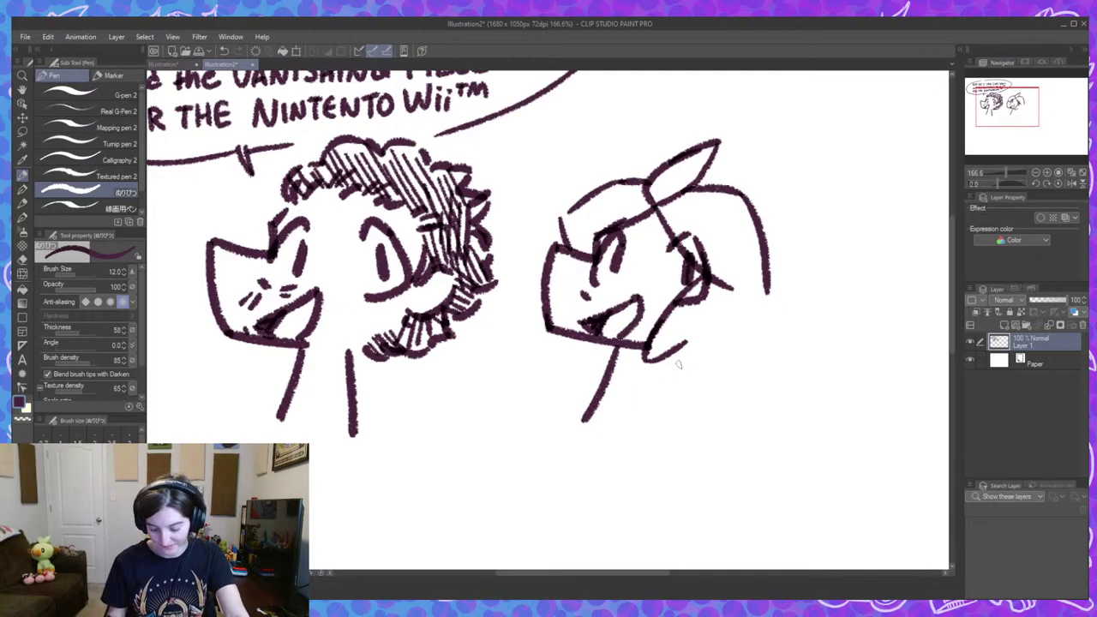
left_click_drag(678, 350, 675, 426)
key("ctrl+z")
left_click_drag(671, 353, 672, 424)
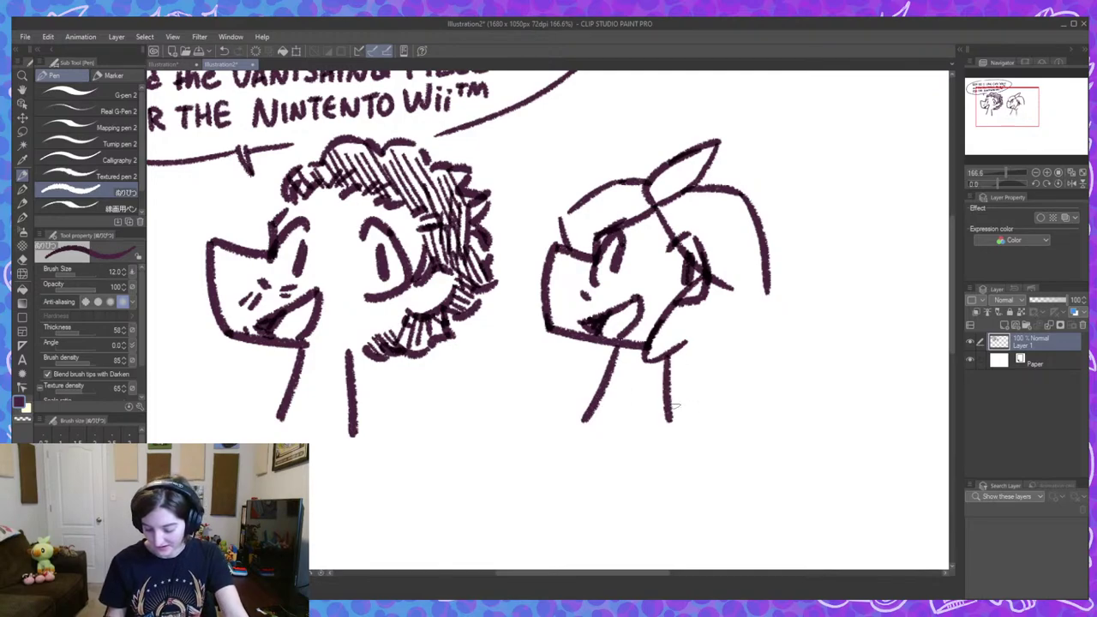
Close the lower edge of the second character's hair with a pointed flick, and add a small hair curve under the chin.
mouse_move(770, 301)
left_mouse_down()
mouse_move(744, 321)
mouse_move(774, 334)
mouse_move(719, 357)
mouse_move(660, 370)
left_mouse_up()
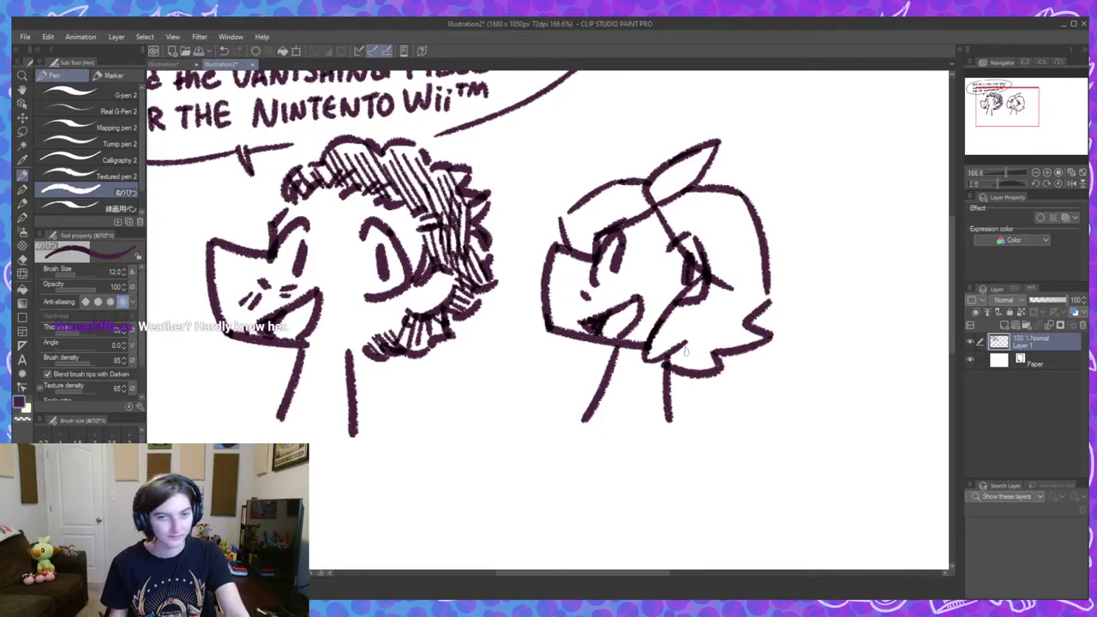
key("ctrl+z")
key("ctrl+z")
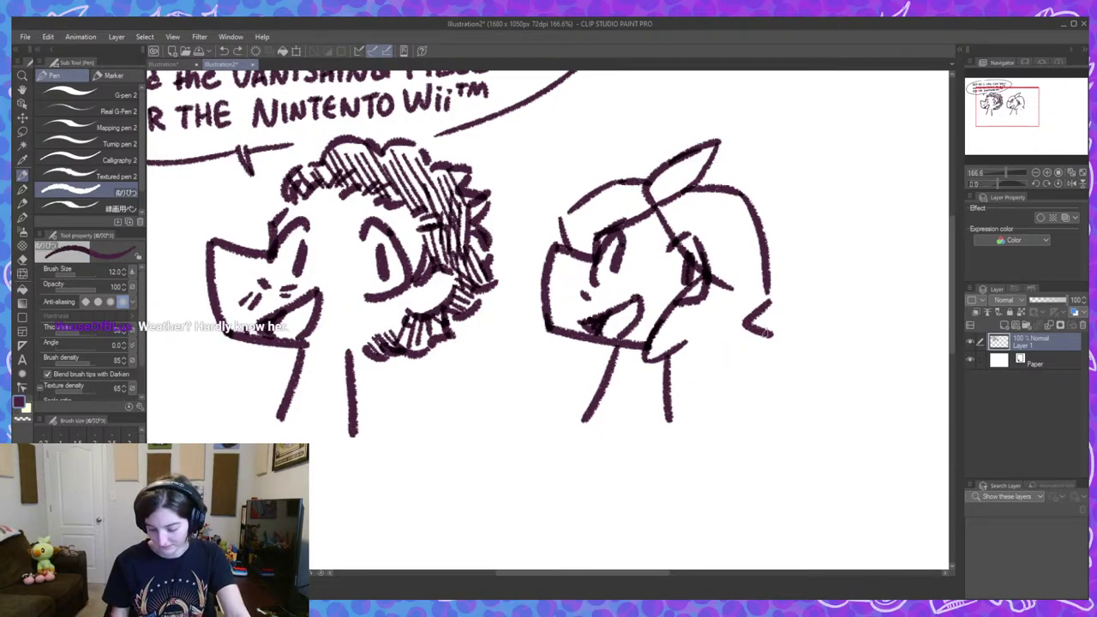
left_click_drag(771, 335, 682, 361)
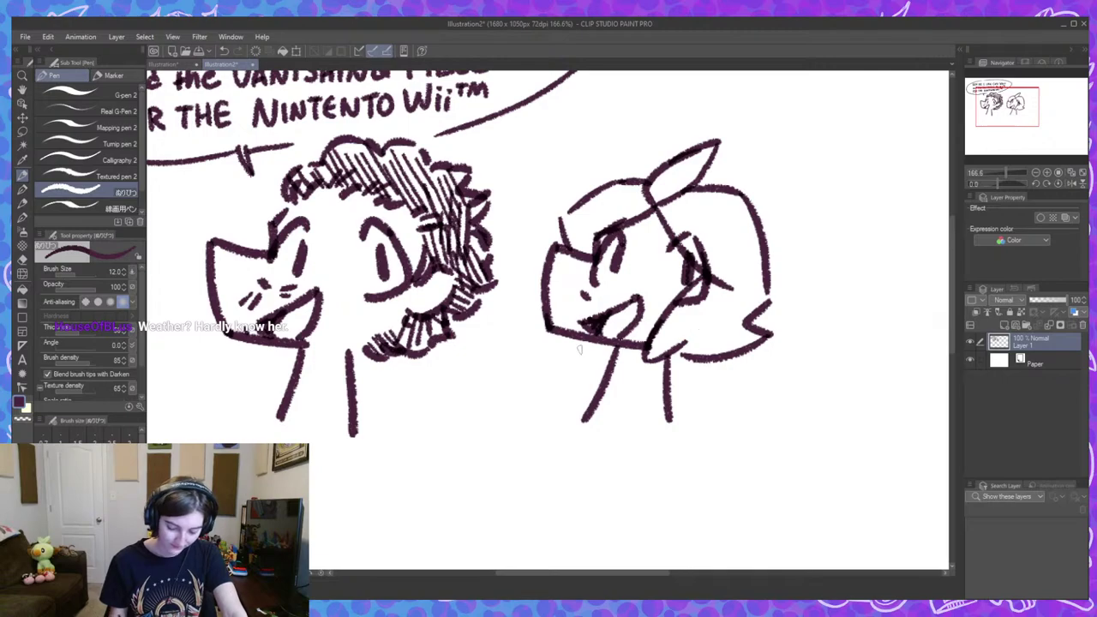
left_click_drag(578, 351, 653, 343)
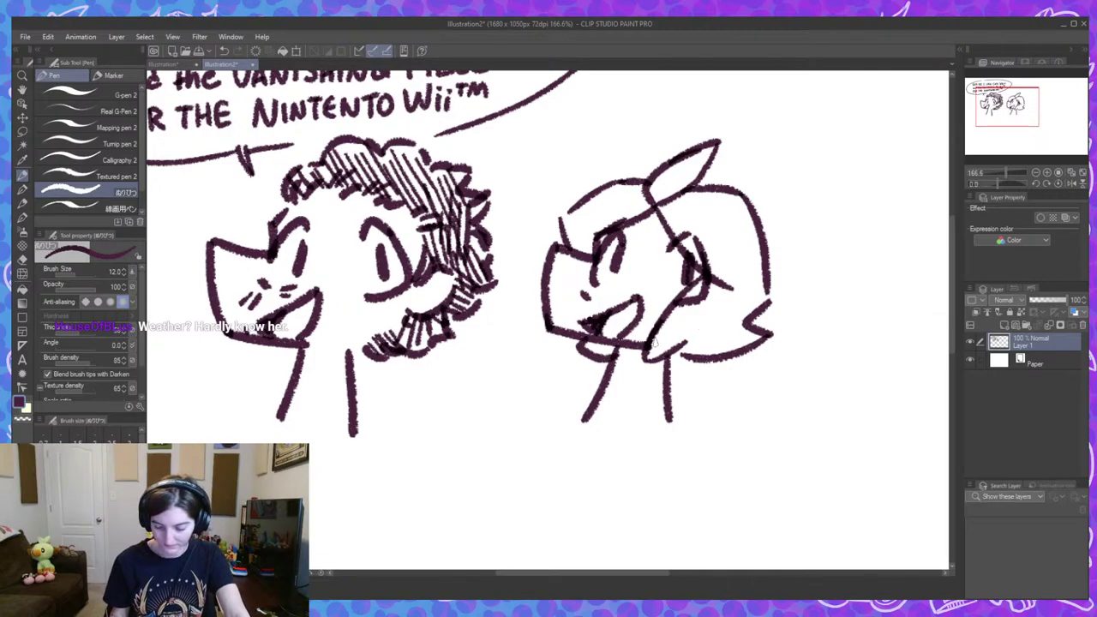
Hatch the second character's fringe, tuft, back hair and side lock with diagonal lines at brush size 8.
left_click_drag(798, 327, 779, 434)
scroll(754, 392, "down", 2)
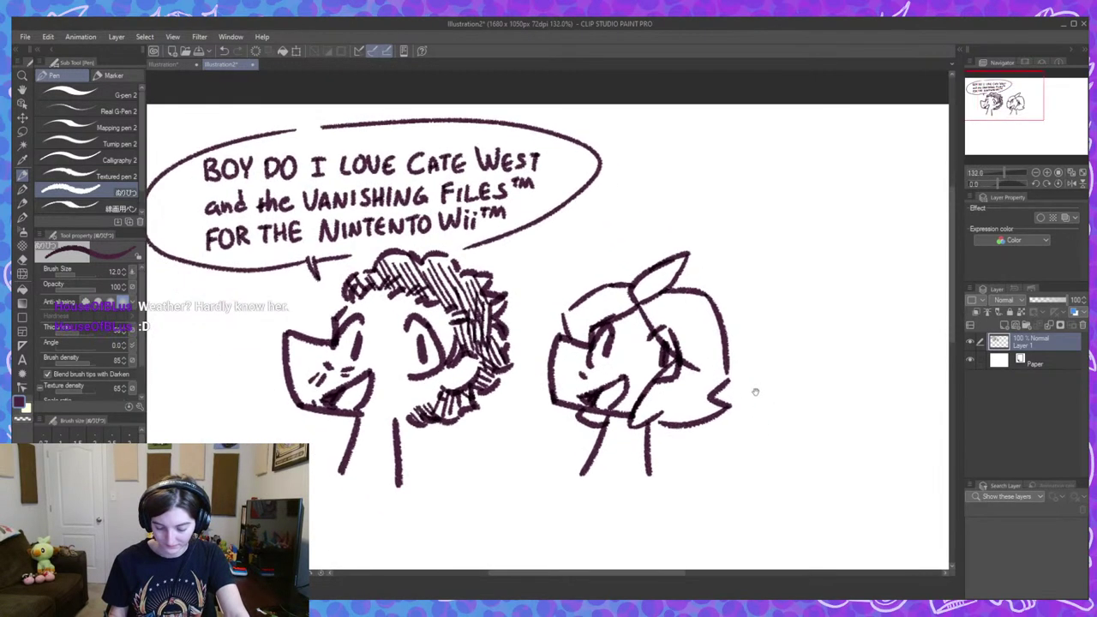
scroll(669, 394, "up", 2)
key("bracketleft")
key("bracketleft")
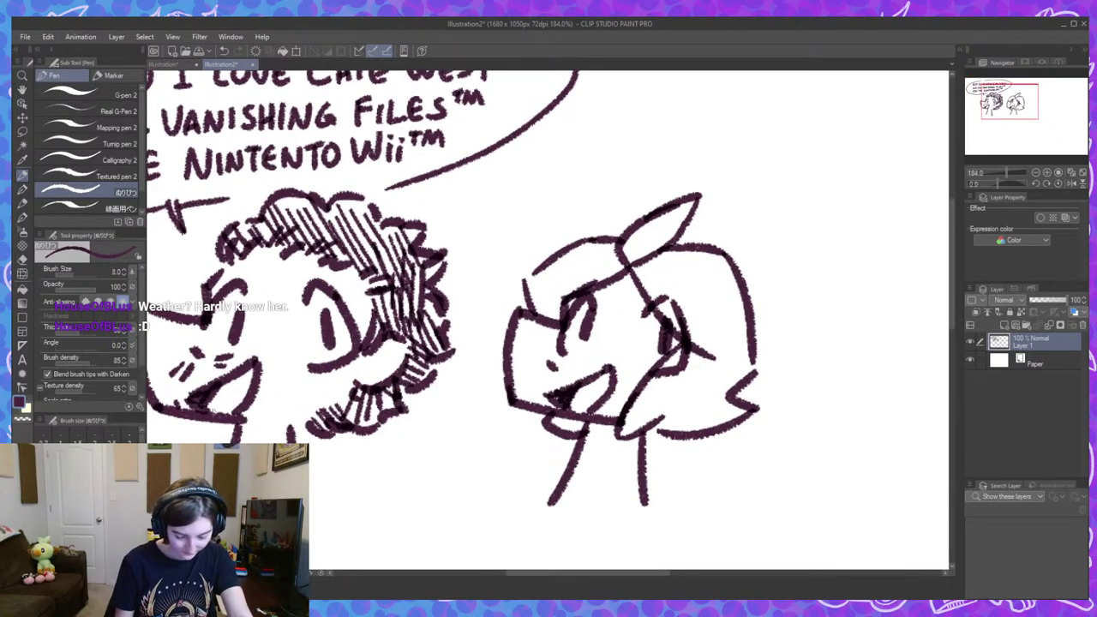
mouse_move(541, 298)
left_mouse_down()
mouse_move(562, 270)
mouse_move(606, 258)
mouse_move(677, 319)
left_mouse_up()
mouse_move(639, 233)
left_mouse_down()
mouse_move(694, 318)
mouse_move(720, 332)
left_mouse_up()
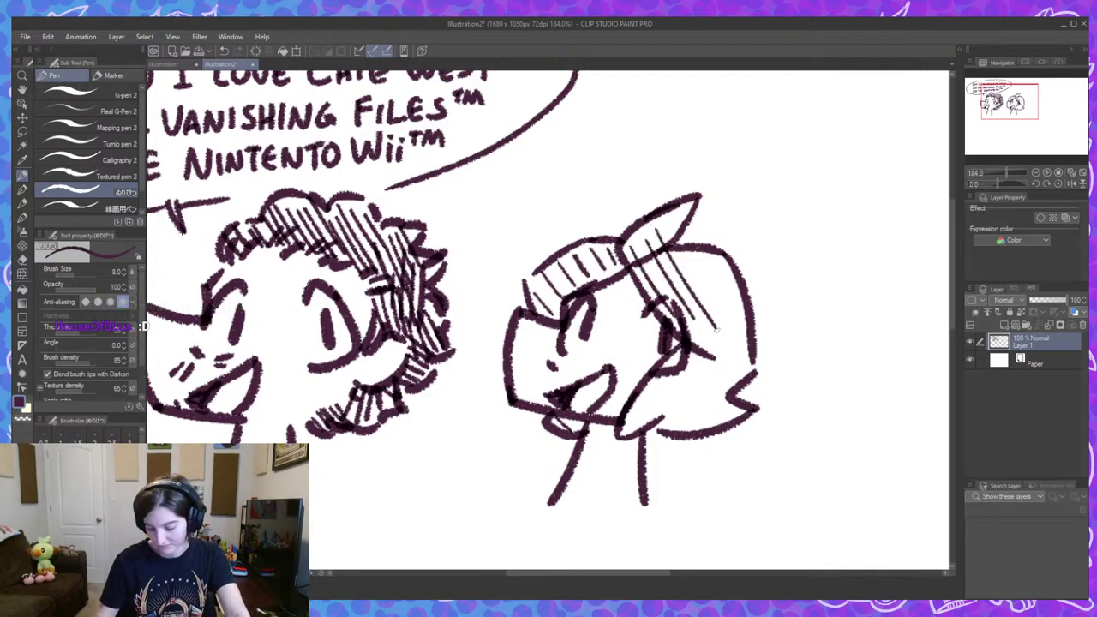
mouse_move(681, 252)
left_mouse_down()
mouse_move(739, 337)
mouse_move(737, 310)
left_mouse_up()
mouse_move(665, 218)
left_mouse_down()
mouse_move(676, 237)
mouse_move(678, 222)
left_mouse_up()
mouse_move(637, 412)
left_mouse_down()
mouse_move(663, 410)
mouse_move(667, 394)
mouse_move(689, 419)
left_mouse_up()
mouse_move(677, 358)
left_mouse_down()
mouse_move(718, 412)
mouse_move(726, 390)
left_mouse_up()
mouse_move(701, 329)
left_mouse_down()
mouse_move(734, 372)
mouse_move(748, 368)
left_mouse_up()
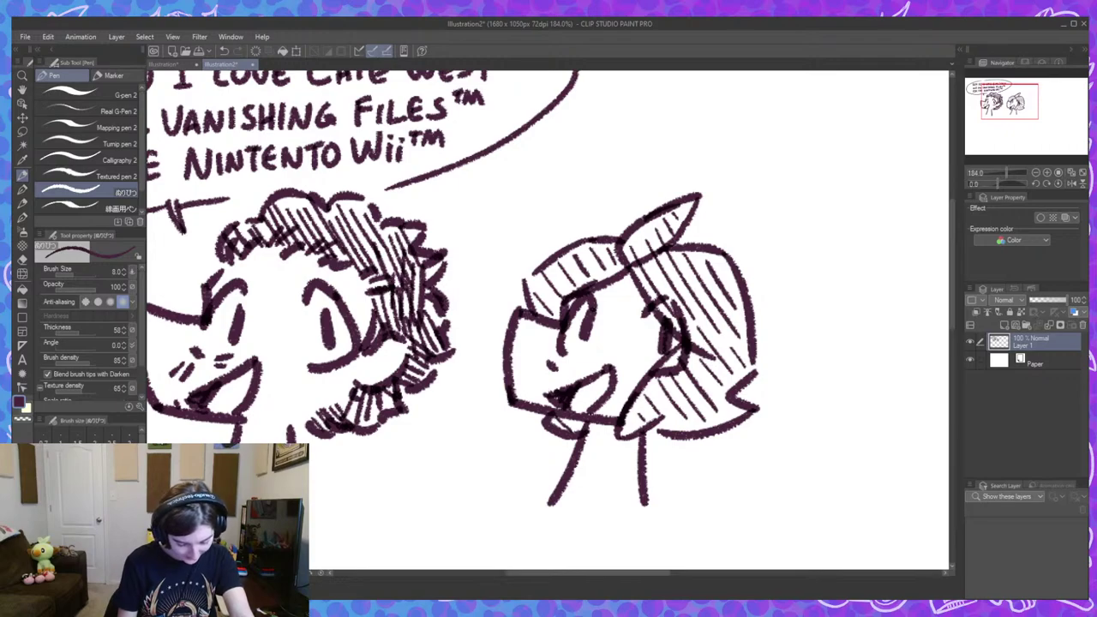
Set the pen's brush size back to 12.
key("bracketright")
key("bracketright")
left_click_drag(774, 318, 754, 367)
left_click_drag(760, 374, 749, 373)
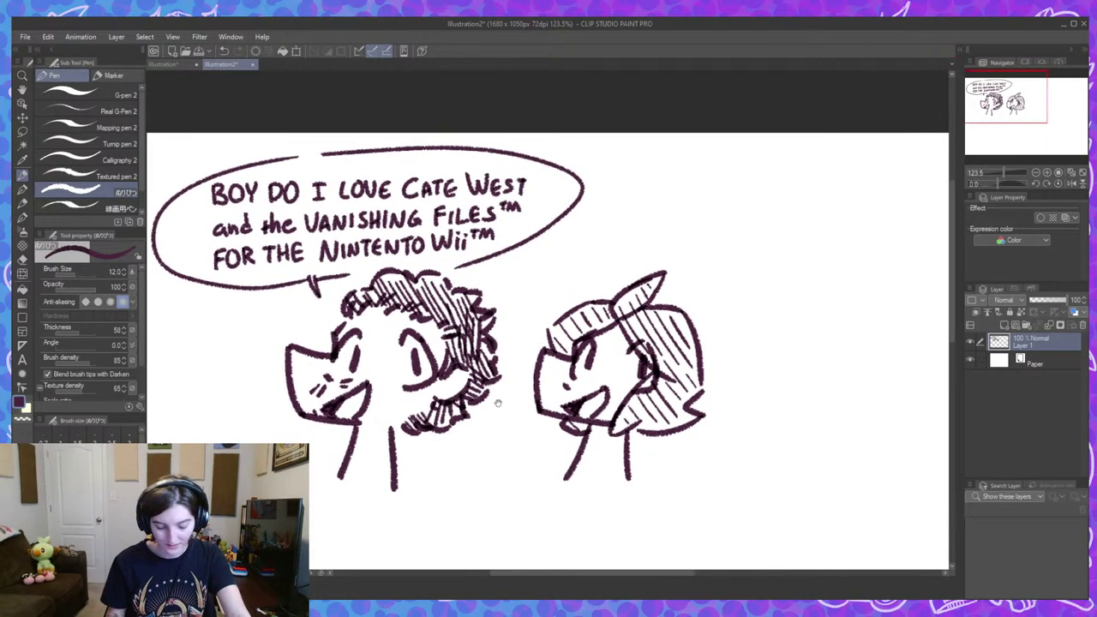
Hand-letter "AND I LOVE" above the second character at brush size 8, undoing and redrawing uneven strokes.
key("bracketleft")
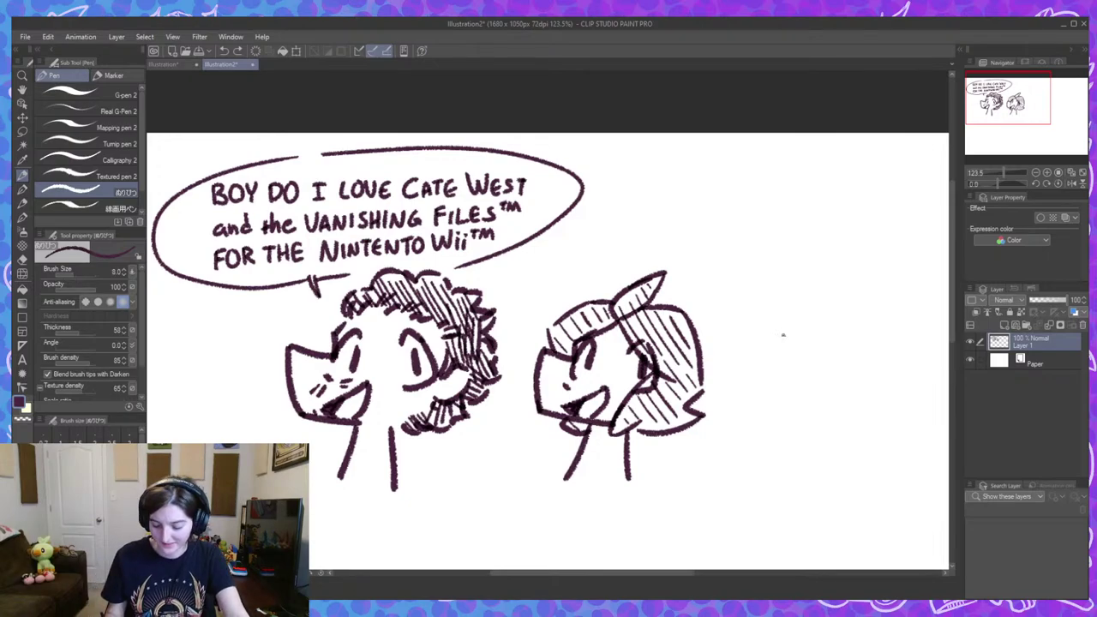
scroll(685, 443, "down", 2)
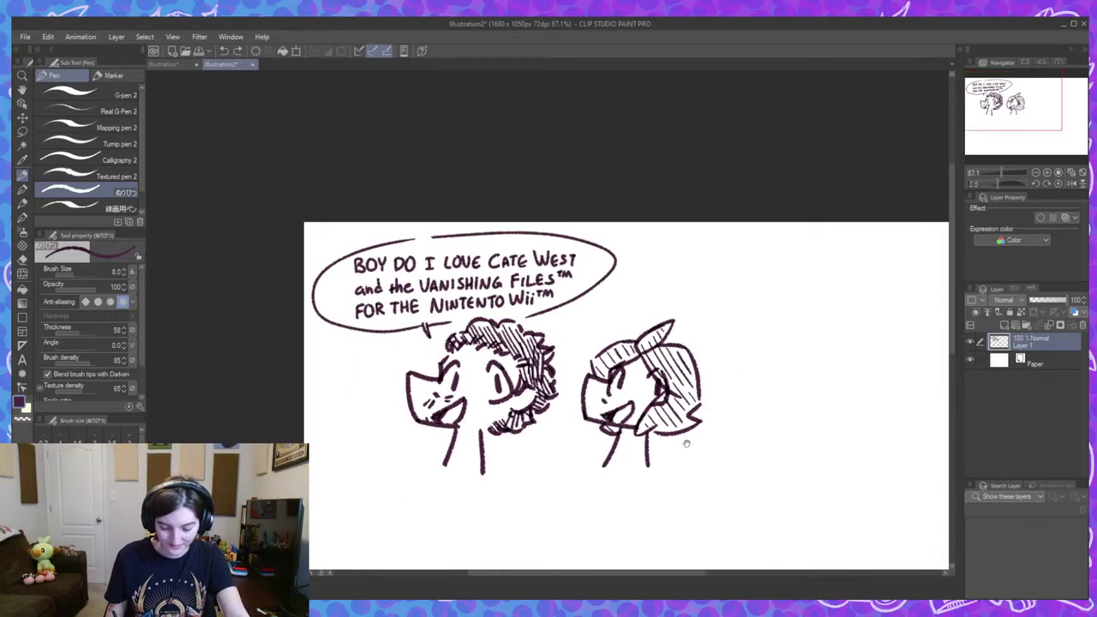
scroll(686, 443, "up", 3)
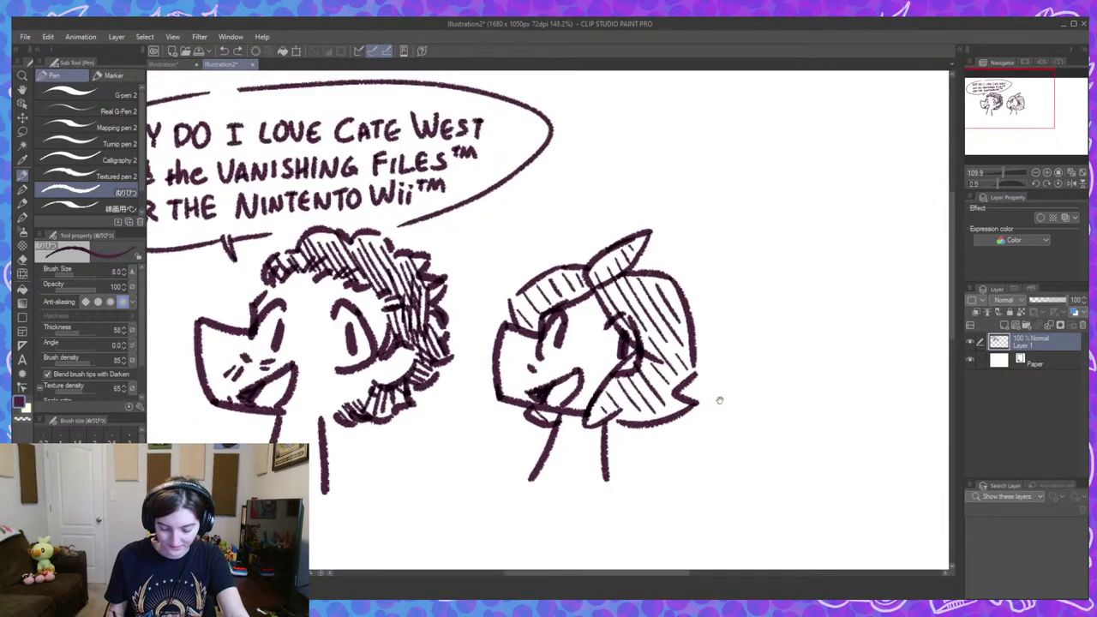
left_click_drag(719, 401, 698, 478)
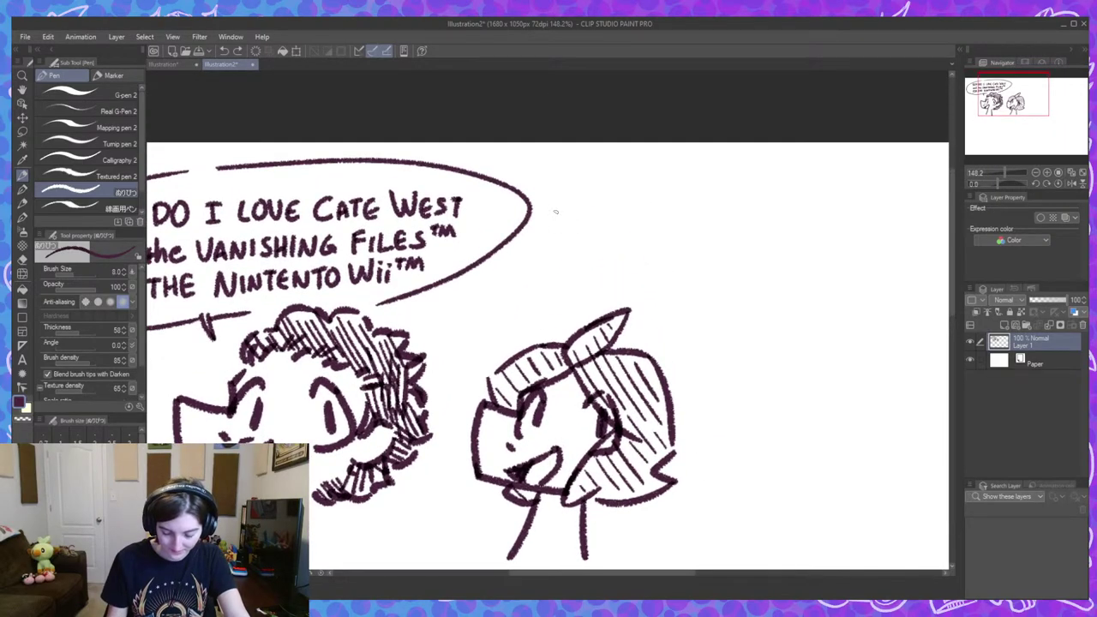
mouse_move(554, 216)
left_mouse_down()
mouse_move(568, 216)
mouse_move(560, 194)
mouse_move(570, 217)
left_mouse_up()
key("ctrl+z")
key("ctrl+z")
left_click_drag(554, 210, 591, 218)
mouse_move(591, 218)
left_mouse_down()
mouse_move(592, 194)
mouse_move(599, 218)
left_mouse_up()
mouse_move(600, 195)
left_mouse_down()
mouse_move(611, 204)
mouse_move(600, 218)
mouse_move(658, 218)
mouse_move(672, 195)
mouse_move(693, 195)
mouse_move(703, 217)
left_mouse_up()
key("ctrl+z")
key("ctrl+z")
key("ctrl+z")
key("ctrl+z")
left_click_drag(694, 208, 703, 206)
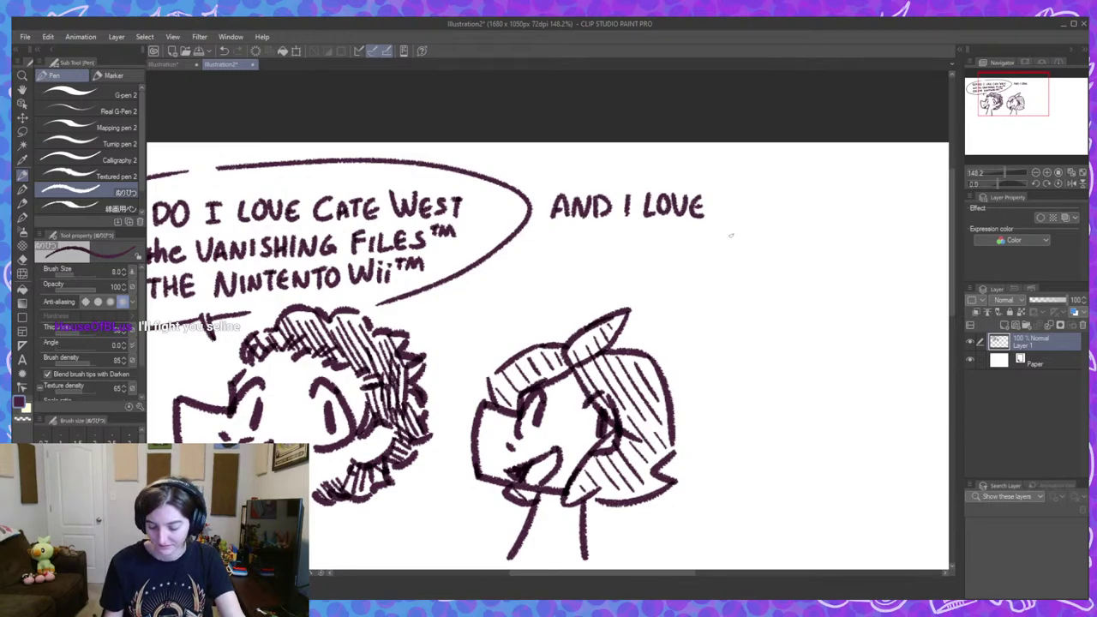
Complete the first line of the second character's dialogue with "SONIC and the".
mouse_move(737, 197)
left_mouse_down()
mouse_move(723, 215)
mouse_move(746, 199)
mouse_move(758, 217)
mouse_move(771, 197)
left_mouse_up()
left_click_drag(777, 199, 777, 217)
mouse_move(783, 198)
left_mouse_down()
mouse_move(783, 217)
mouse_move(797, 216)
left_mouse_up()
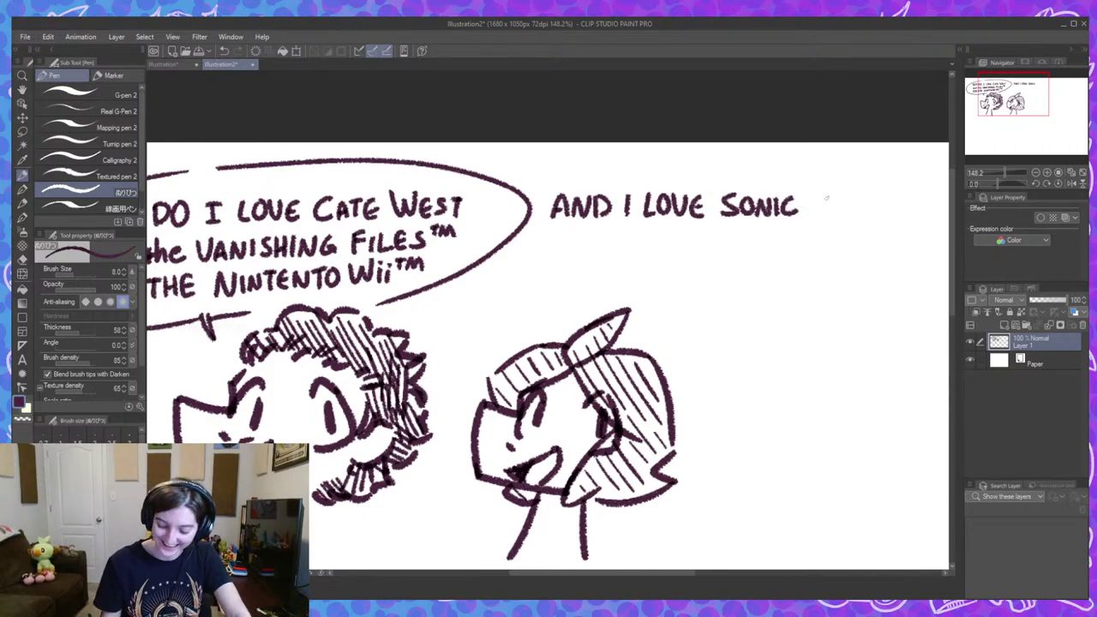
left_click_drag(810, 208, 842, 216)
mouse_move(846, 192)
left_mouse_down()
mouse_move(850, 218)
mouse_move(864, 214)
left_mouse_up()
left_click_drag(858, 206, 884, 214)
left_click_drag(888, 208, 900, 211)
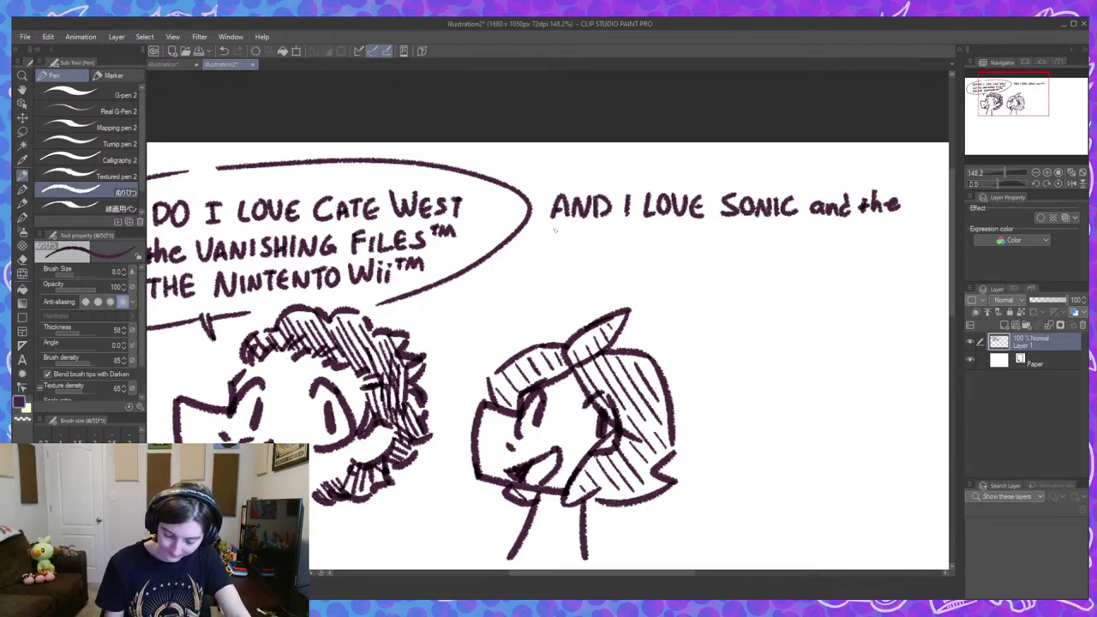
Letter "SECR" at the start of the second dialogue line, undoing the badly spaced strokes.
mouse_move(559, 229)
left_mouse_down()
mouse_move(543, 249)
mouse_move(567, 239)
mouse_move(567, 251)
left_mouse_up()
mouse_move(567, 240)
left_mouse_down()
mouse_move(591, 250)
mouse_move(600, 240)
mouse_move(600, 250)
left_mouse_up()
mouse_move(599, 226)
left_mouse_down()
mouse_move(614, 250)
mouse_move(627, 226)
mouse_move(617, 248)
left_mouse_up()
left_click_drag(617, 238, 628, 238)
mouse_move(617, 248)
left_mouse_down()
mouse_move(629, 248)
mouse_move(600, 249)
mouse_move(614, 249)
mouse_move(602, 240)
mouse_move(615, 250)
left_mouse_up()
key("ctrl+z")
key("ctrl+z")
key("ctrl+z")
key("ctrl+z")
key("ctrl+z")
key("ctrl+z")
key("ctrl+z")
key("ctrl+z")
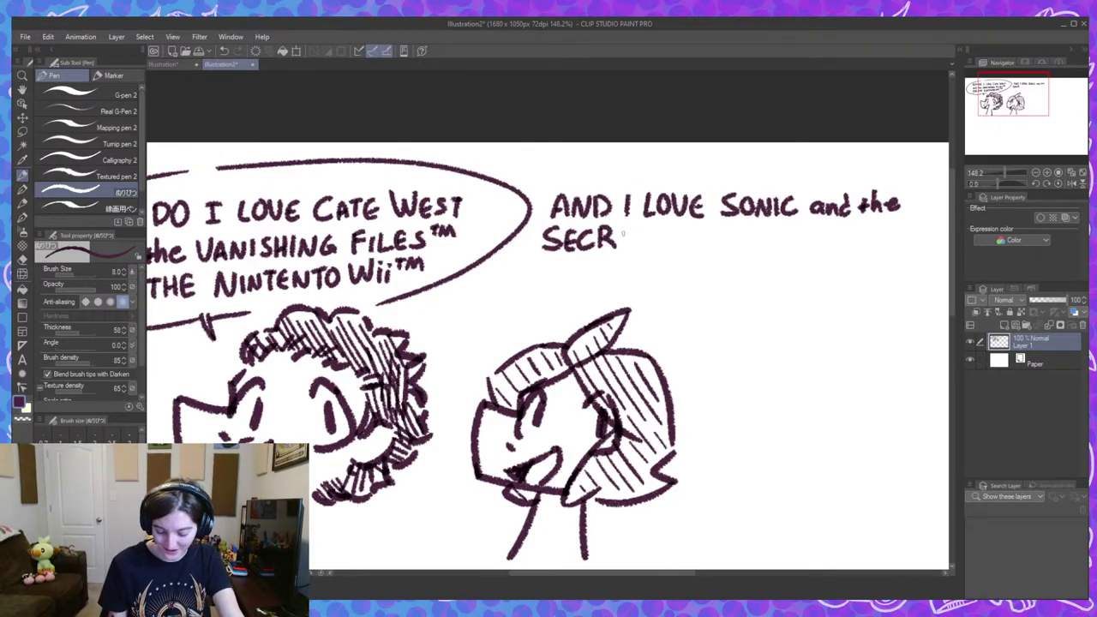
Add "ET" to finish the word "SECRET" on the second dialogue line, undoing the strokes that miss.
left_click_drag(624, 226, 634, 248)
key("ctrl+z")
left_click_drag(626, 239, 632, 238)
mouse_move(625, 229)
left_mouse_down()
mouse_move(648, 226)
mouse_move(641, 247)
mouse_move(660, 247)
left_mouse_up()
mouse_move(661, 225)
left_mouse_down()
mouse_move(677, 249)
mouse_move(660, 247)
mouse_move(673, 235)
left_mouse_up()
key("ctrl+z")
key("ctrl+z")
key("ctrl+z")
Letter "RINGS, ALSO FOR" to complete the second dialogue line.
left_click_drag(667, 237, 701, 246)
mouse_move(702, 247)
left_mouse_down()
mouse_move(703, 226)
mouse_move(726, 246)
mouse_move(777, 248)
left_mouse_up()
key("ctrl+z")
mouse_move(763, 240)
left_mouse_down()
mouse_move(794, 248)
mouse_move(820, 231)
mouse_move(843, 249)
mouse_move(859, 226)
left_mouse_up()
mouse_move(845, 238)
left_mouse_down()
mouse_move(868, 230)
mouse_move(879, 250)
left_mouse_up()
left_click_drag(880, 227, 895, 251)
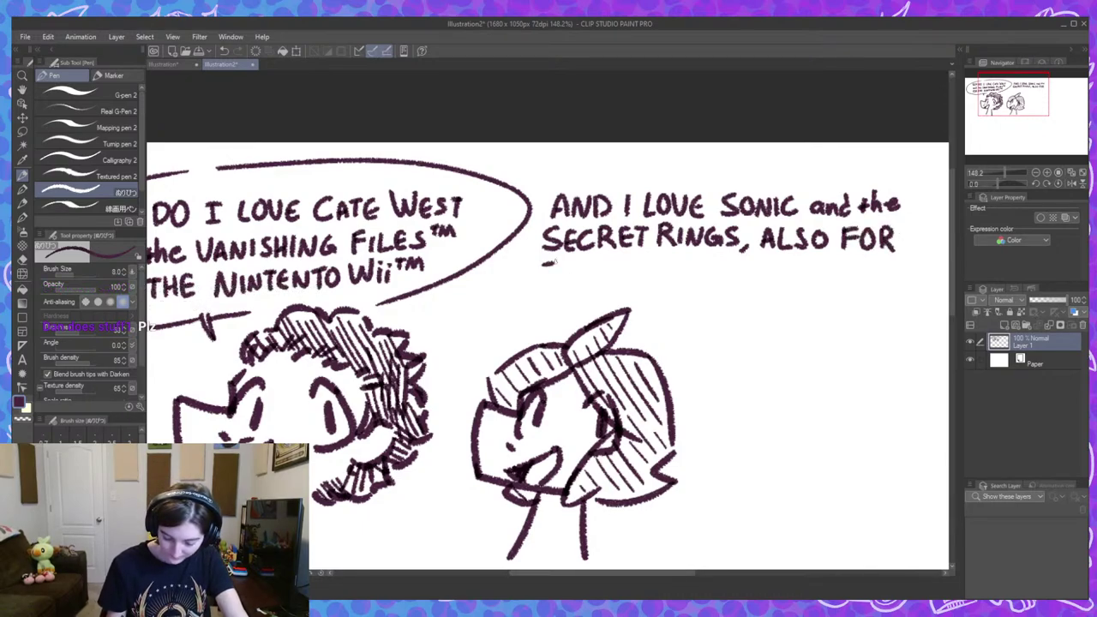
Letter "THE NINTENDO" on a third line beneath "SECRET RINGS".
mouse_move(543, 263)
left_mouse_down()
mouse_move(565, 263)
mouse_move(553, 282)
mouse_move(567, 282)
left_mouse_up()
mouse_move(576, 261)
left_mouse_down()
mouse_move(576, 282)
mouse_move(586, 282)
left_mouse_up()
left_click_drag(587, 262, 598, 273)
mouse_move(587, 283)
left_mouse_down()
mouse_move(641, 262)
mouse_move(649, 283)
left_mouse_up()
mouse_move(659, 262)
left_mouse_down()
mouse_move(658, 283)
mouse_move(672, 262)
mouse_move(691, 262)
left_mouse_up()
left_click_drag(682, 263, 682, 283)
left_click_drag(694, 262, 694, 282)
left_click_drag(695, 262, 704, 273)
mouse_move(695, 281)
left_mouse_down()
mouse_move(724, 262)
mouse_move(730, 280)
left_mouse_up()
Finish the third dialogue line with "Wii™!" and add a small ™ after "RINGS".
mouse_move(748, 263)
left_mouse_down()
mouse_move(745, 278)
mouse_move(748, 263)
mouse_move(793, 262)
mouse_move(800, 280)
mouse_move(846, 275)
left_mouse_up()
left_click(799, 258)
left_click(810, 260)
left_click(845, 282)
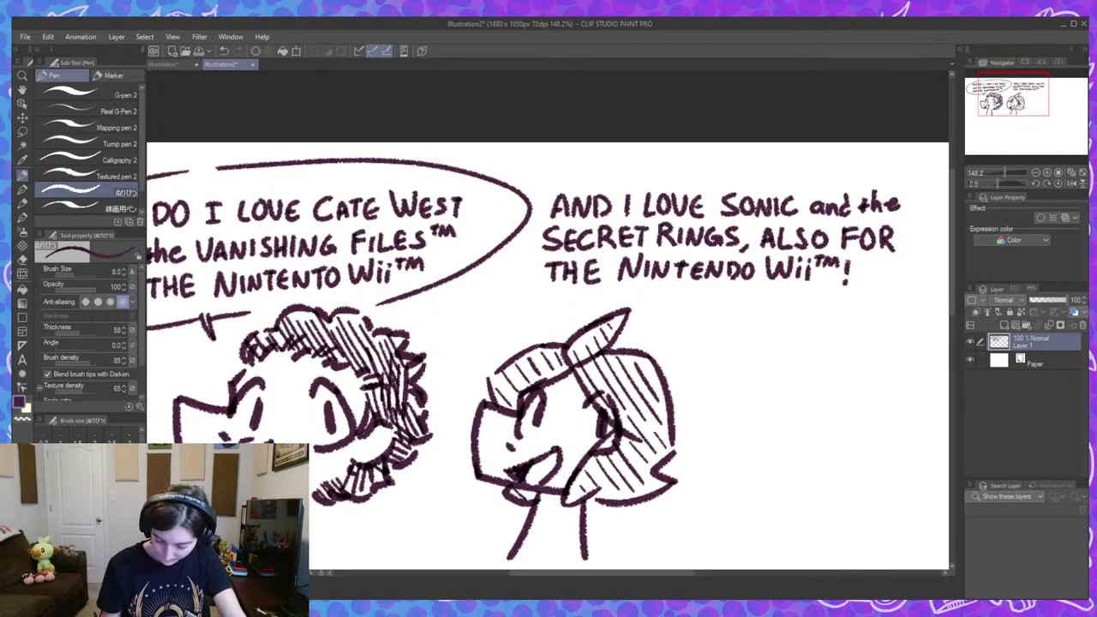
mouse_move(866, 343)
left_mouse_down()
mouse_move(857, 352)
mouse_move(805, 338)
left_mouse_up()
scroll(775, 317, "up", 3)
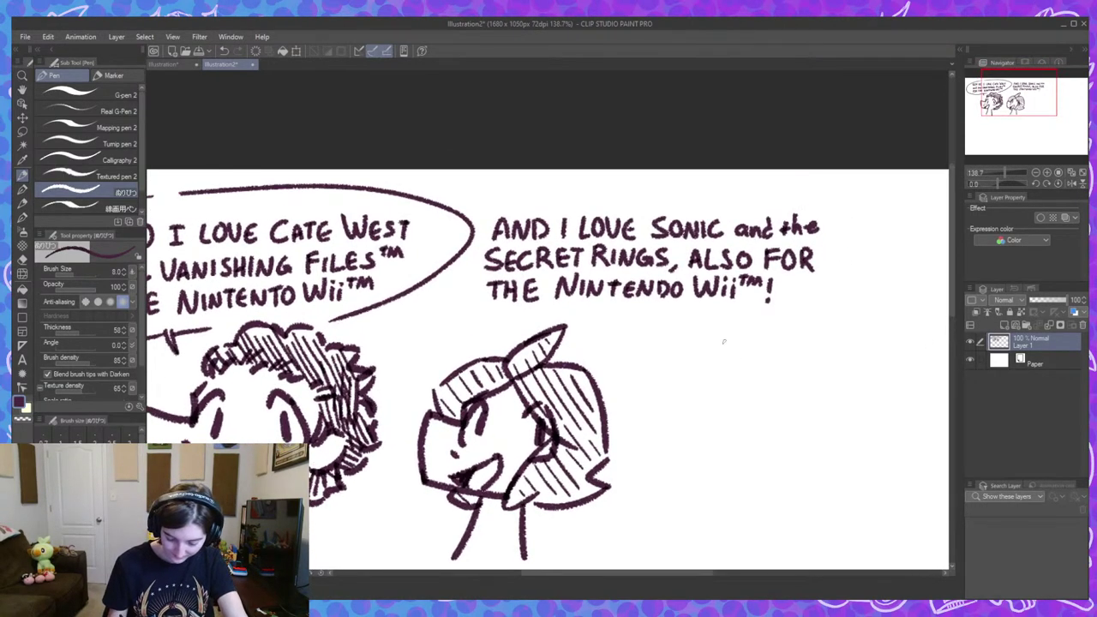
left_click_drag(671, 243, 681, 245)
left_click_drag(682, 253, 689, 254)
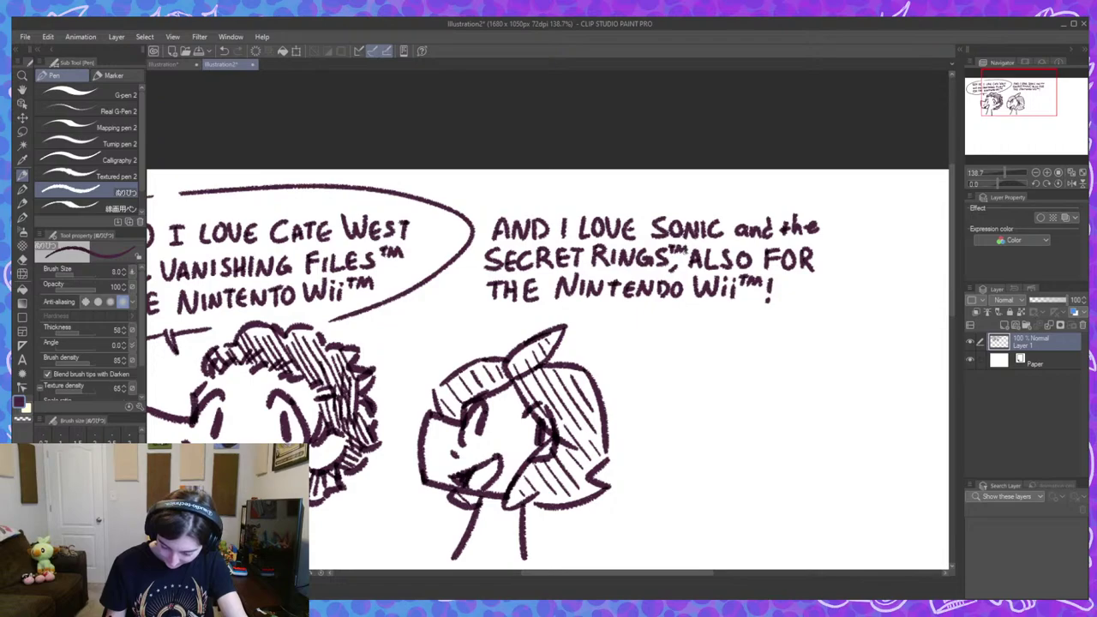
Draw an oval speech bubble around the new lettering, with a tail toward the second character and its edge meeting the first bubble.
mouse_move(485, 318)
left_mouse_down()
mouse_move(488, 341)
mouse_move(496, 319)
mouse_move(447, 298)
left_mouse_up()
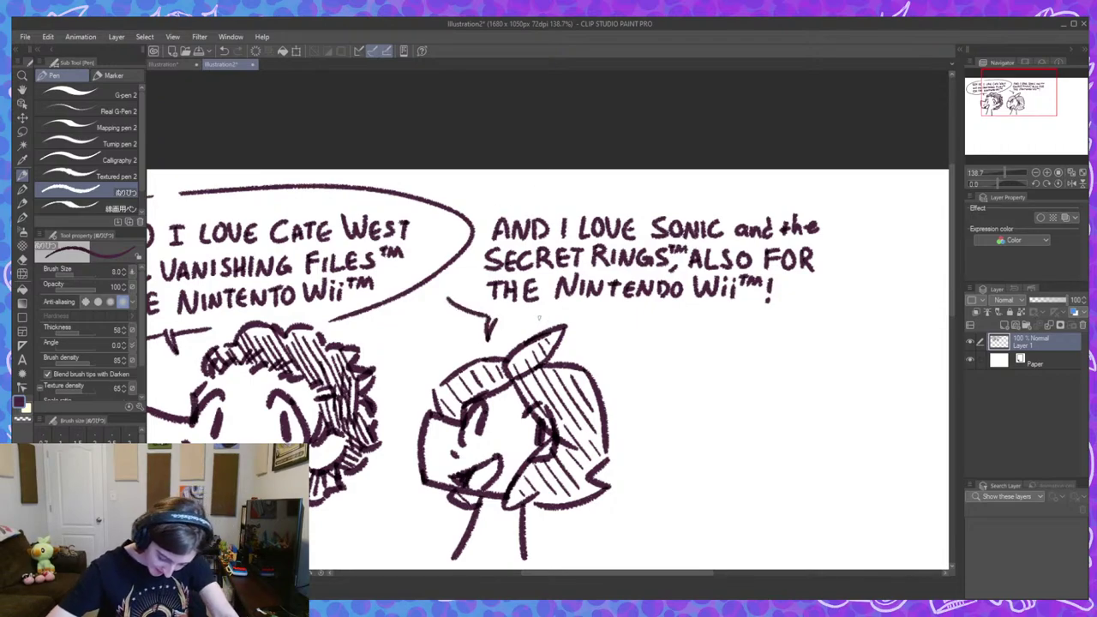
mouse_move(593, 326)
left_mouse_down()
mouse_move(857, 313)
mouse_move(828, 182)
left_mouse_up()
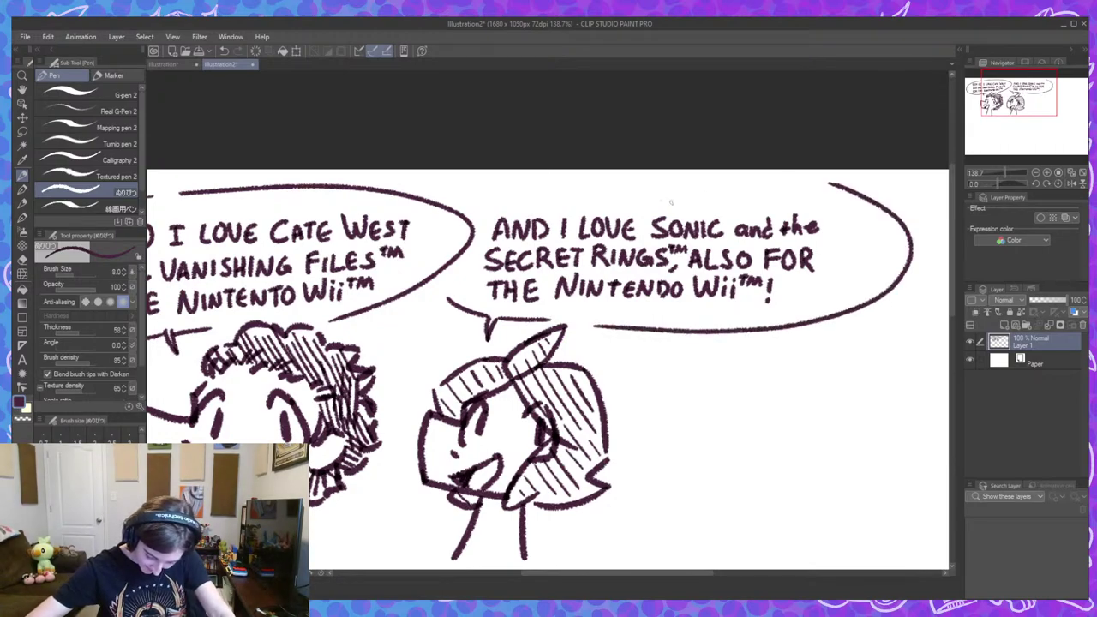
mouse_move(464, 213)
left_mouse_down()
mouse_move(548, 185)
mouse_move(806, 181)
left_mouse_up()
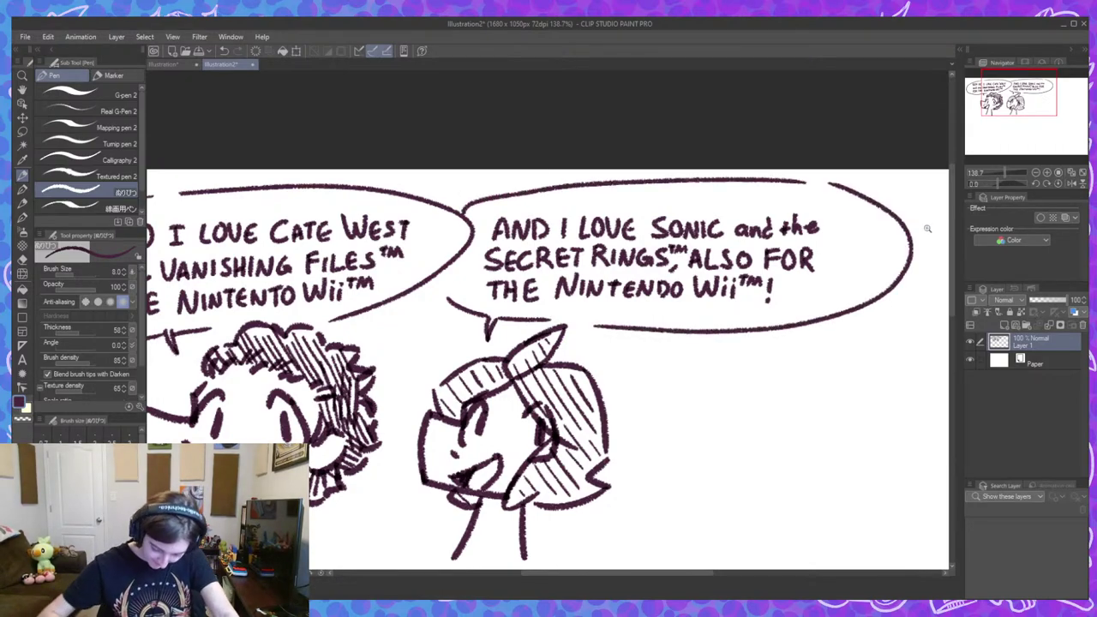
left_click_drag(784, 394, 685, 410)
left_click_drag(794, 421, 790, 366)
left_click_drag(735, 394, 779, 408)
left_click_drag(756, 491, 796, 471)
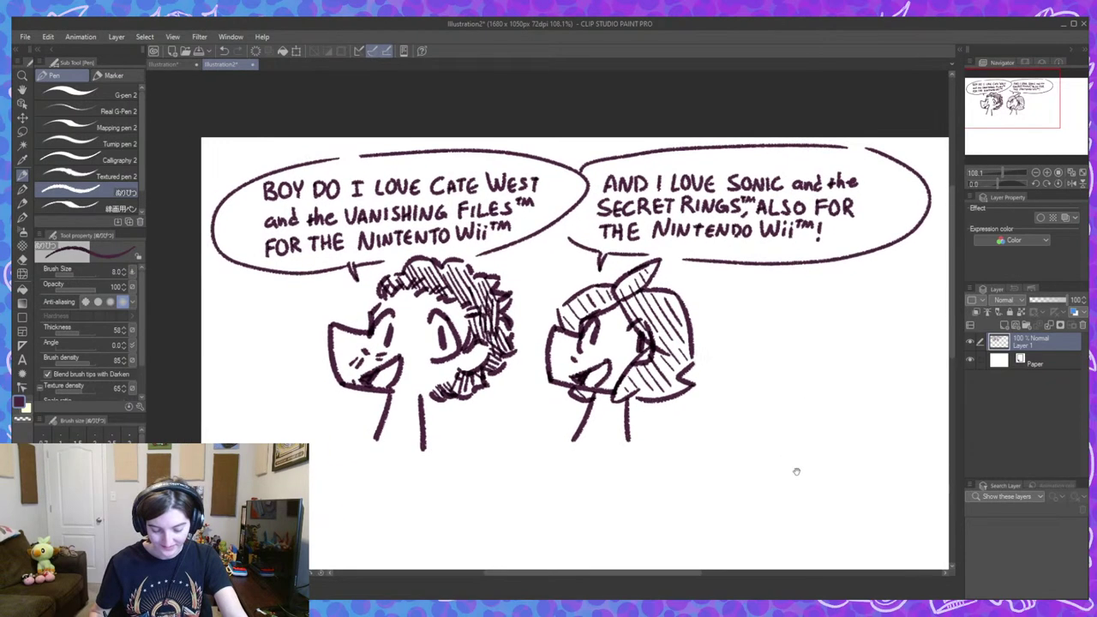
scroll(796, 471, "down", 2)
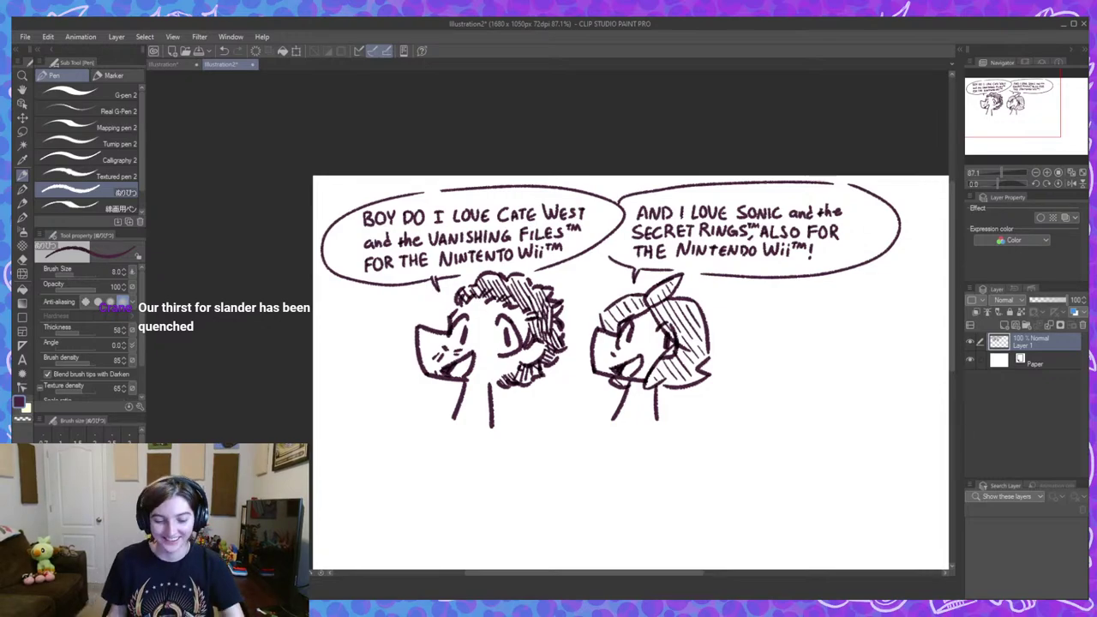
Start a small figure in the blank area below the first character, sketching head guides, muzzle and bent arms, and redraw the forearm line.
left_click_drag(782, 444, 750, 285)
left_click_drag(474, 351, 521, 330)
scroll(514, 331, "up", 2)
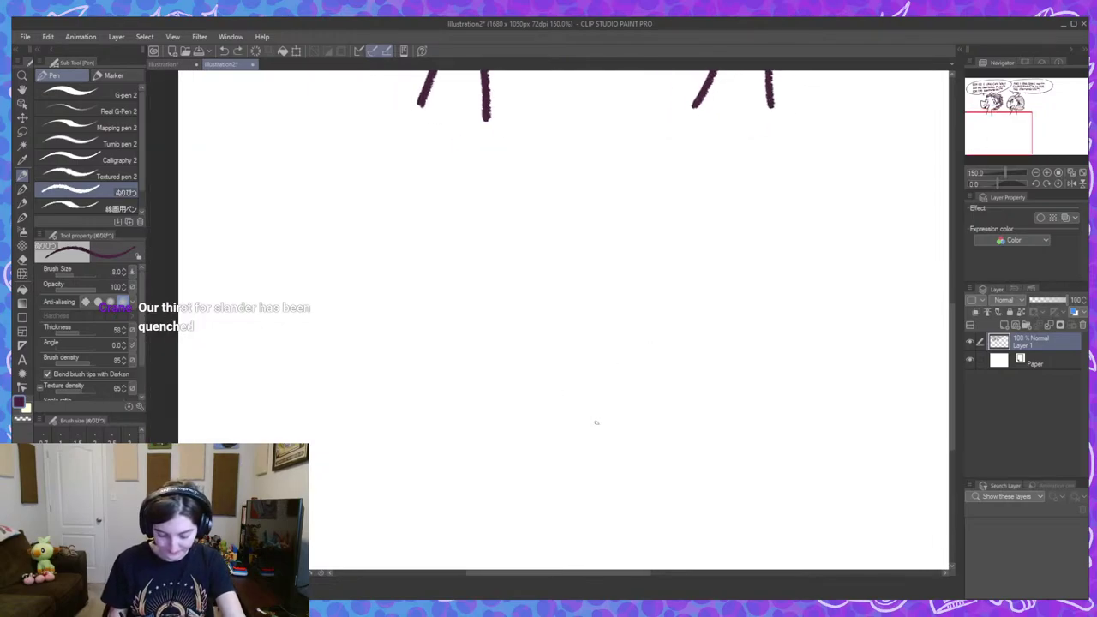
left_click_drag(347, 312, 364, 357)
mouse_move(404, 299)
left_mouse_down()
mouse_move(417, 315)
mouse_move(415, 346)
mouse_move(443, 319)
mouse_move(444, 340)
mouse_move(387, 365)
mouse_move(405, 403)
mouse_move(409, 380)
mouse_move(442, 377)
mouse_move(404, 427)
left_mouse_up()
left_click_drag(375, 379, 399, 430)
key("ctrl+z")
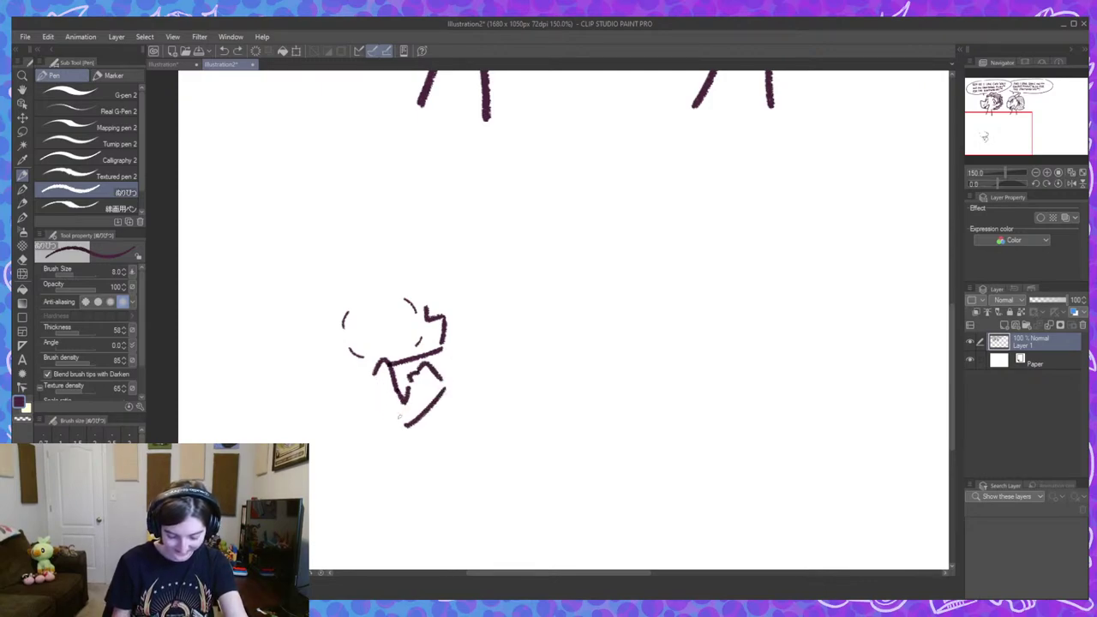
left_click_drag(374, 379, 400, 431)
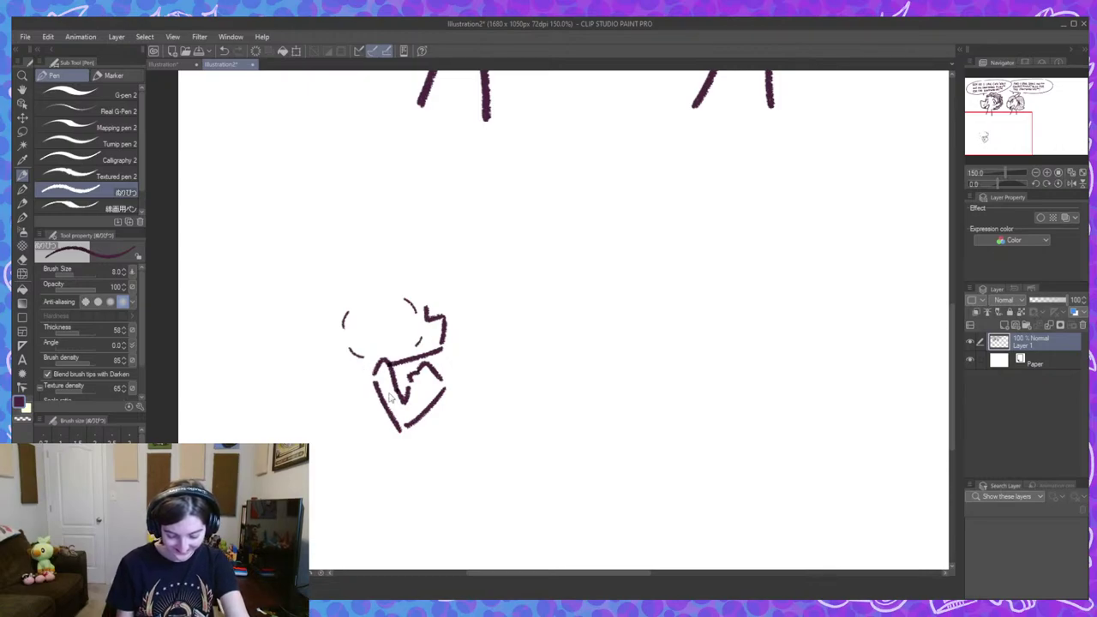
key("ctrl+z")
left_click_drag(377, 380, 401, 428)
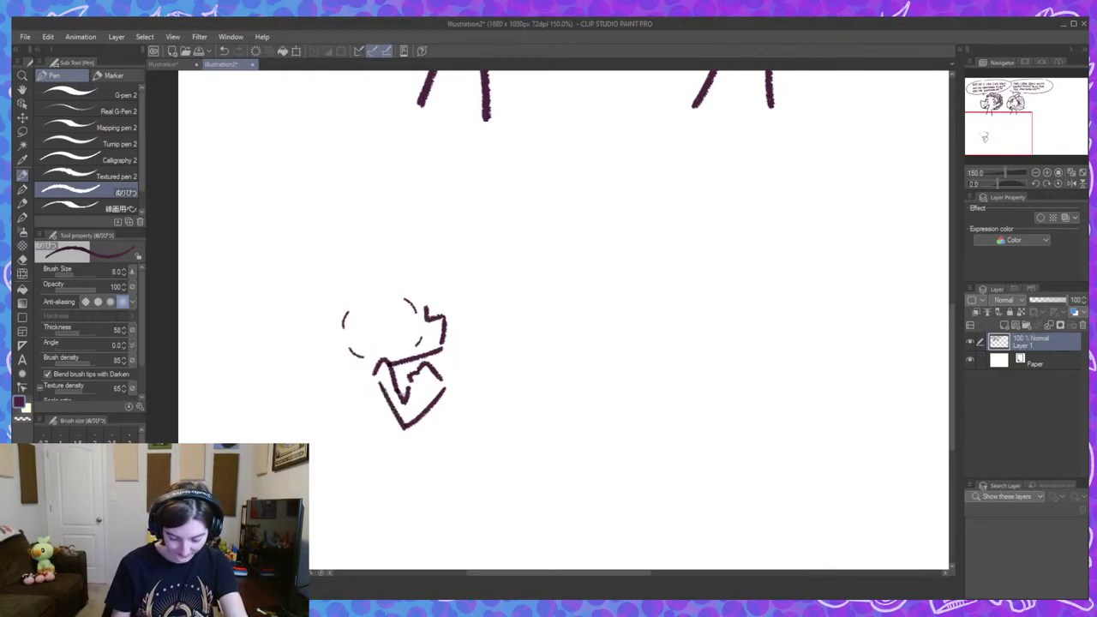
Draw the small figure's curved back, sleeve and crouching legs with flat feet.
left_click_drag(361, 360, 336, 419)
left_click_drag(376, 385, 400, 466)
mouse_move(346, 437)
left_mouse_down()
mouse_move(376, 427)
mouse_move(395, 438)
mouse_move(367, 467)
mouse_move(411, 468)
left_mouse_up()
key("ctrl+z")
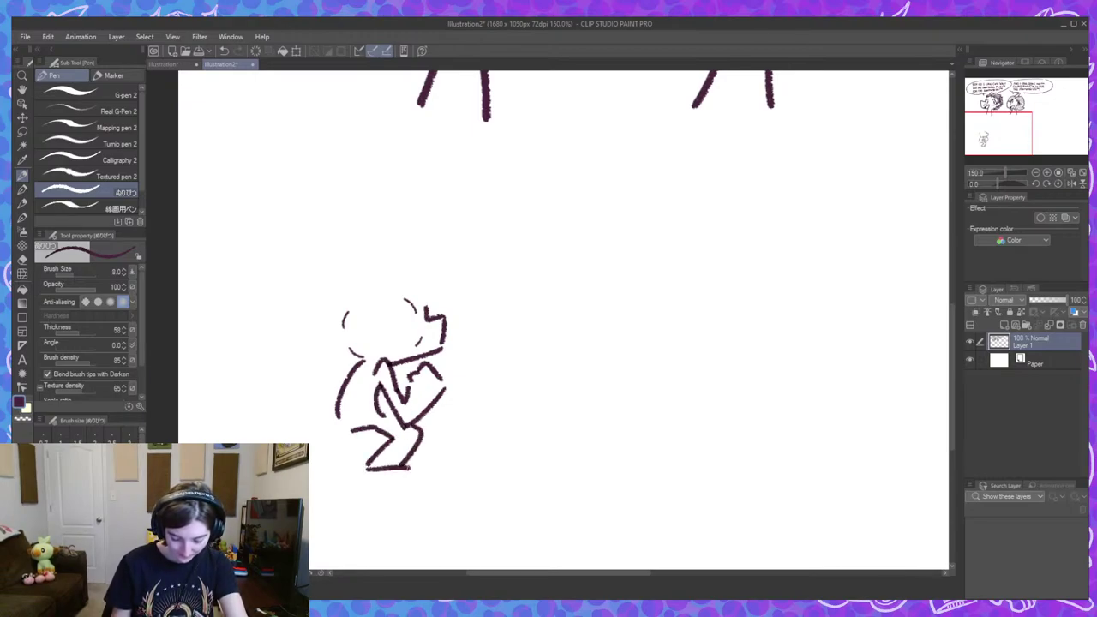
mouse_move(341, 423)
left_mouse_down()
mouse_move(333, 456)
mouse_move(339, 443)
mouse_move(360, 469)
left_mouse_up()
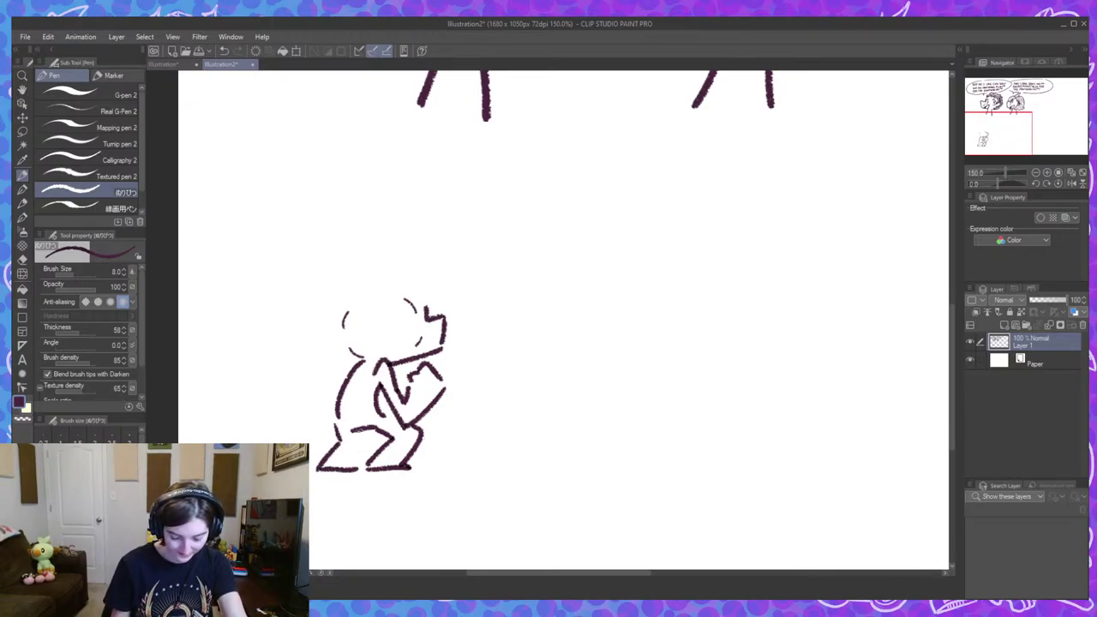
mouse_move(368, 430)
left_mouse_down()
mouse_move(360, 454)
mouse_move(374, 467)
left_mouse_up()
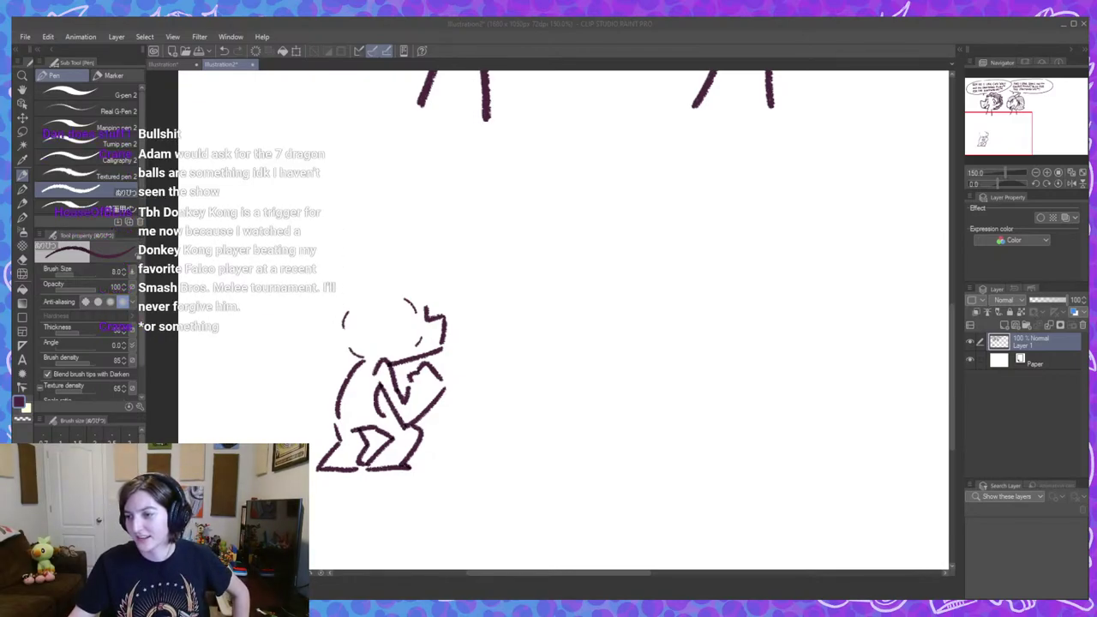
Add the shirt hem across the small figure's waist, and draw the forehead line and front eye on its face.
left_click(575, 314)
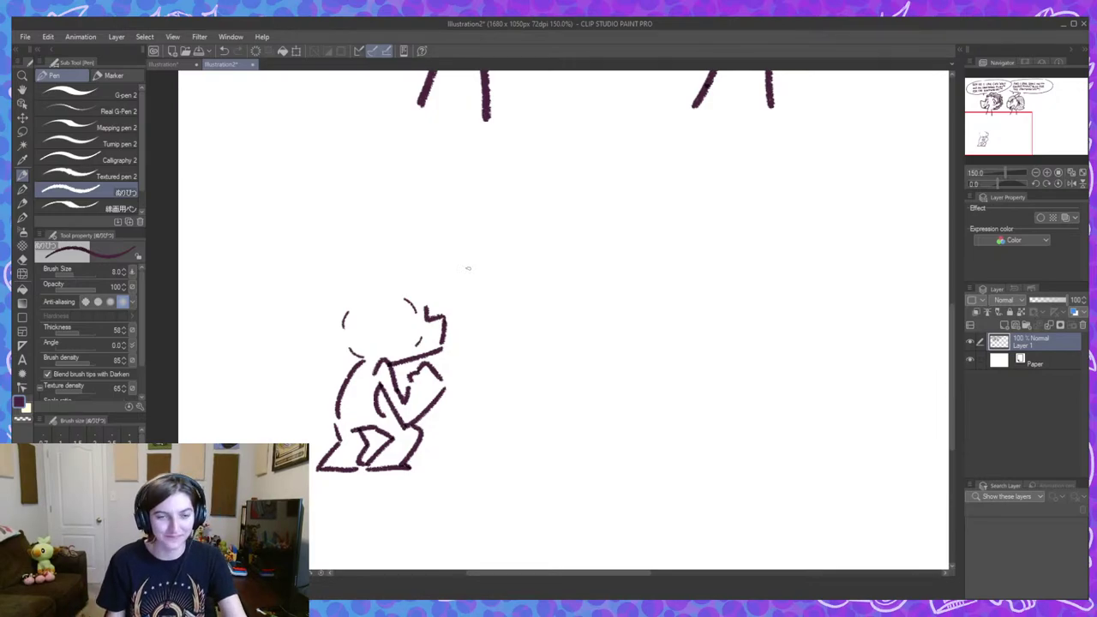
left_click_drag(494, 364, 556, 280)
left_click_drag(463, 295, 548, 292)
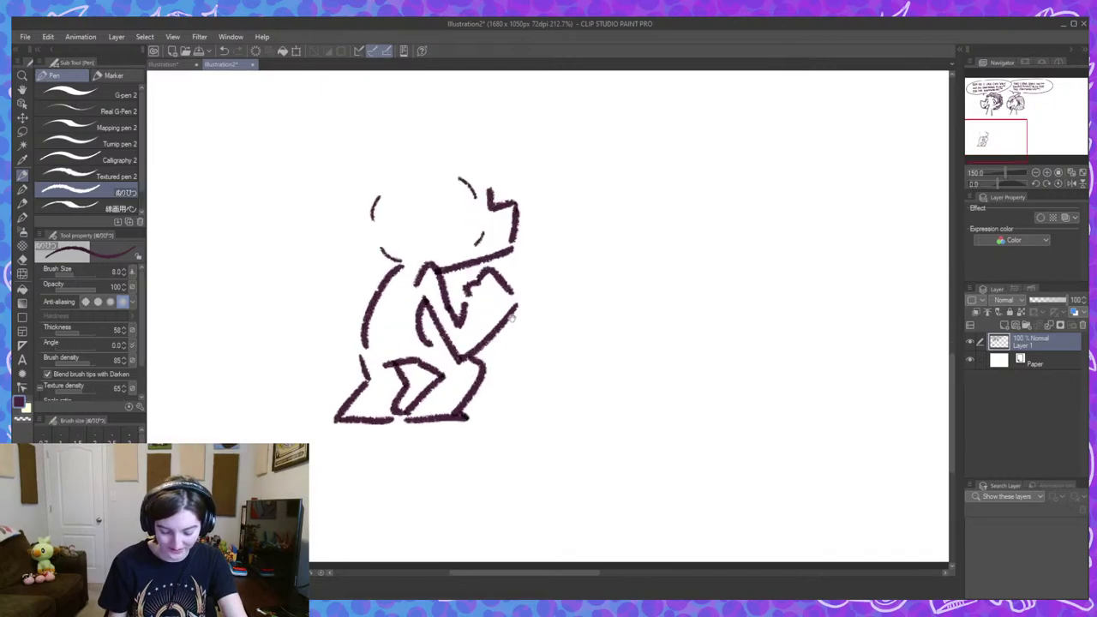
mouse_move(512, 243)
left_mouse_down()
mouse_move(551, 282)
mouse_move(572, 267)
left_mouse_up()
mouse_move(431, 377)
left_mouse_down()
mouse_move(491, 367)
mouse_move(513, 324)
mouse_move(560, 336)
left_mouse_up()
mouse_move(553, 221)
left_mouse_down()
mouse_move(576, 251)
mouse_move(545, 230)
mouse_move(550, 267)
mouse_move(563, 276)
left_mouse_up()
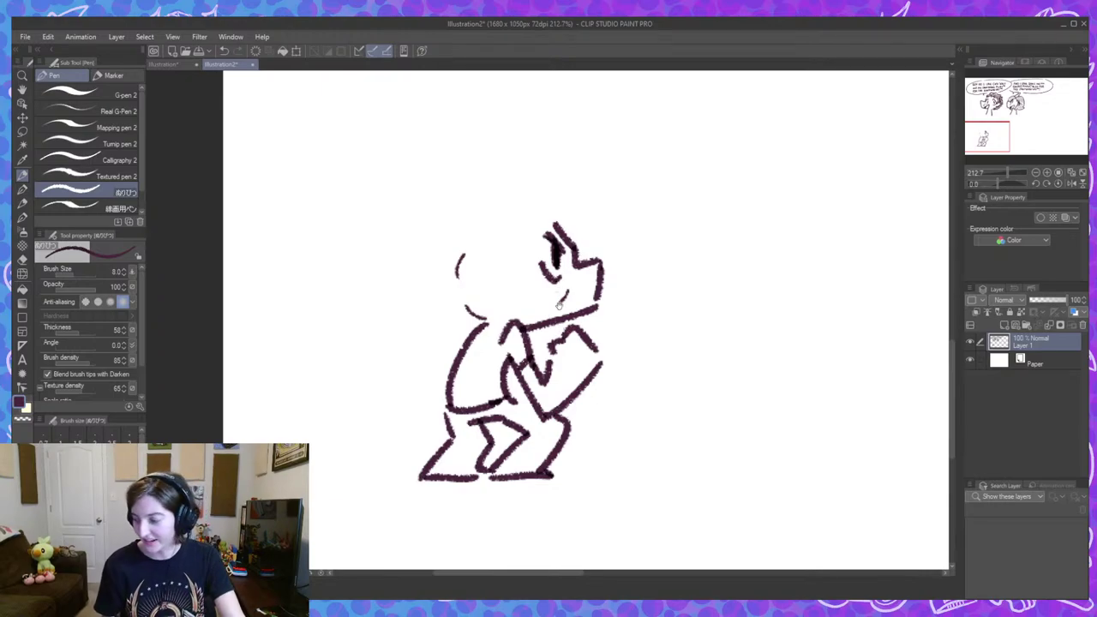
left_click_drag(619, 361, 594, 365)
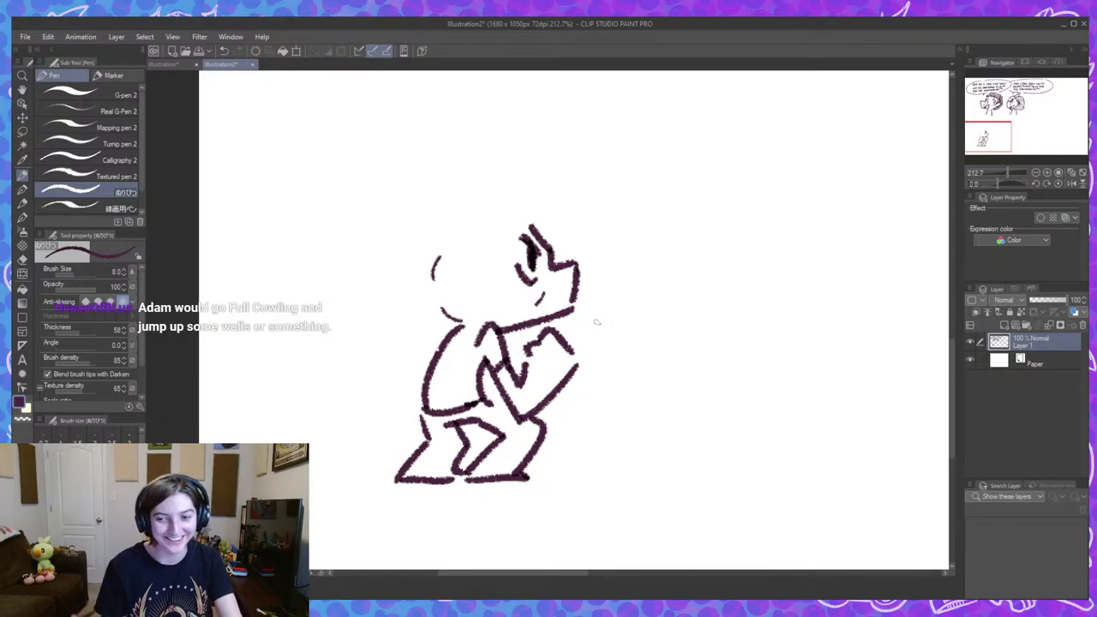
left_click_drag(744, 315, 721, 334)
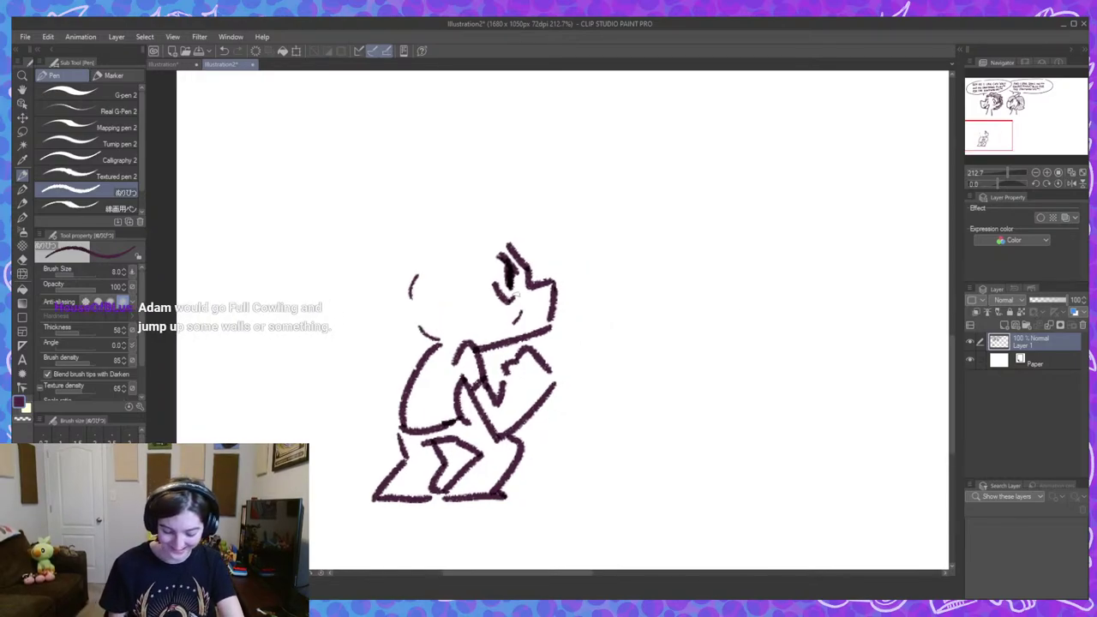
Draw the small figure's ear, sideburn and curly hair outline, and mark the cheek beside the muzzle.
left_click_drag(471, 271, 488, 339)
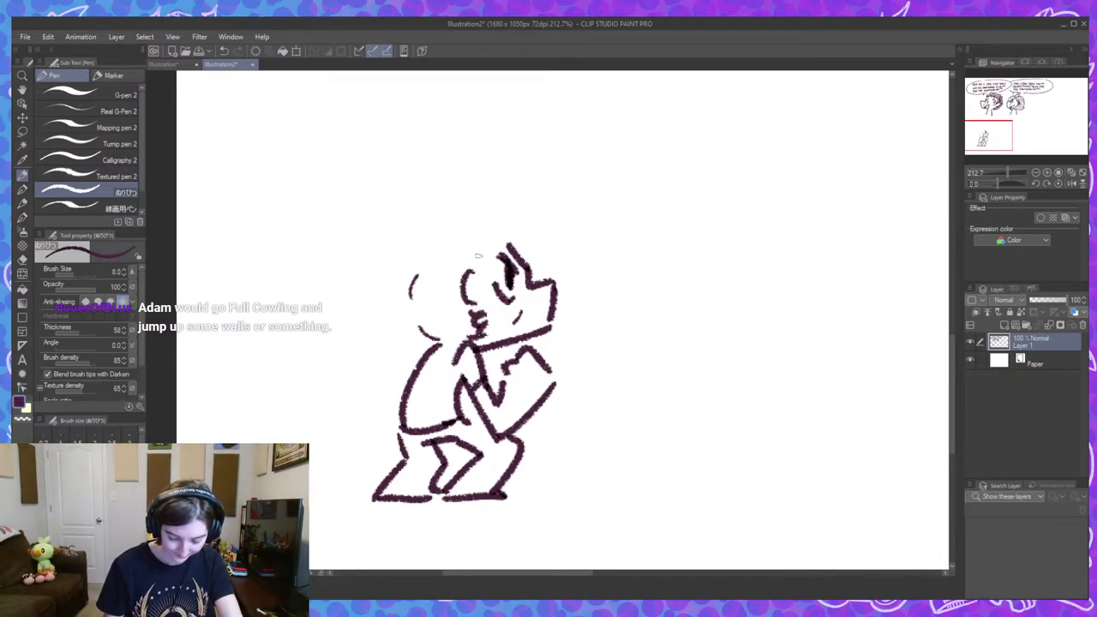
mouse_move(476, 252)
left_mouse_down()
mouse_move(468, 264)
mouse_move(482, 281)
mouse_move(487, 238)
mouse_move(511, 247)
mouse_move(482, 214)
mouse_move(454, 214)
mouse_move(406, 247)
mouse_move(387, 285)
mouse_move(402, 328)
mouse_move(447, 347)
left_mouse_up()
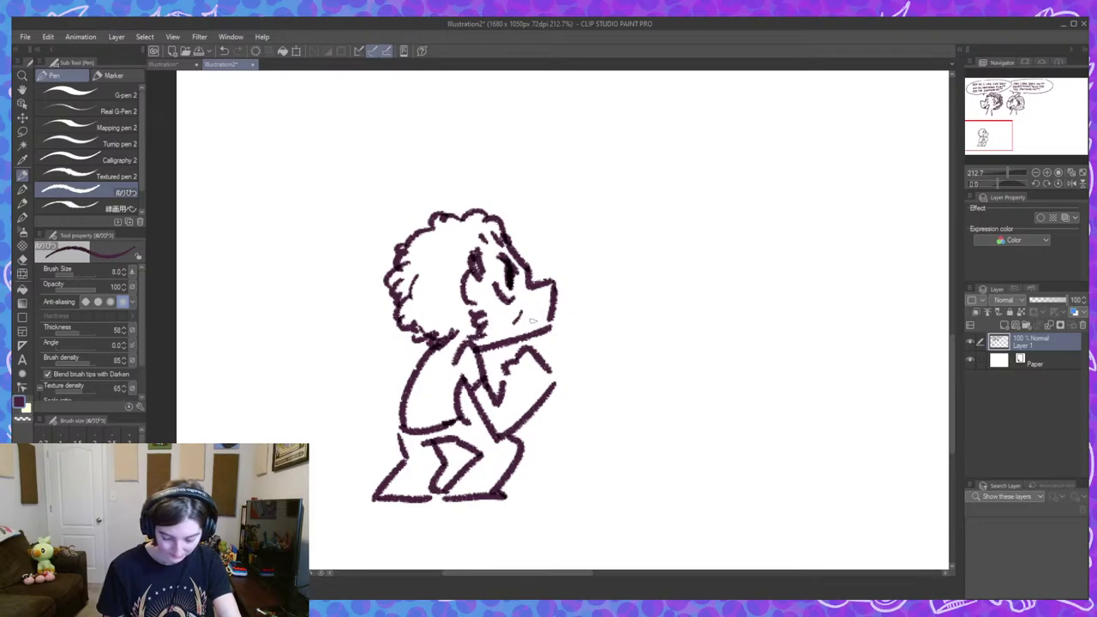
mouse_move(536, 315)
left_mouse_down()
mouse_move(493, 319)
mouse_move(525, 323)
left_mouse_up()
key("ctrl+z")
left_click_drag(664, 299, 612, 313)
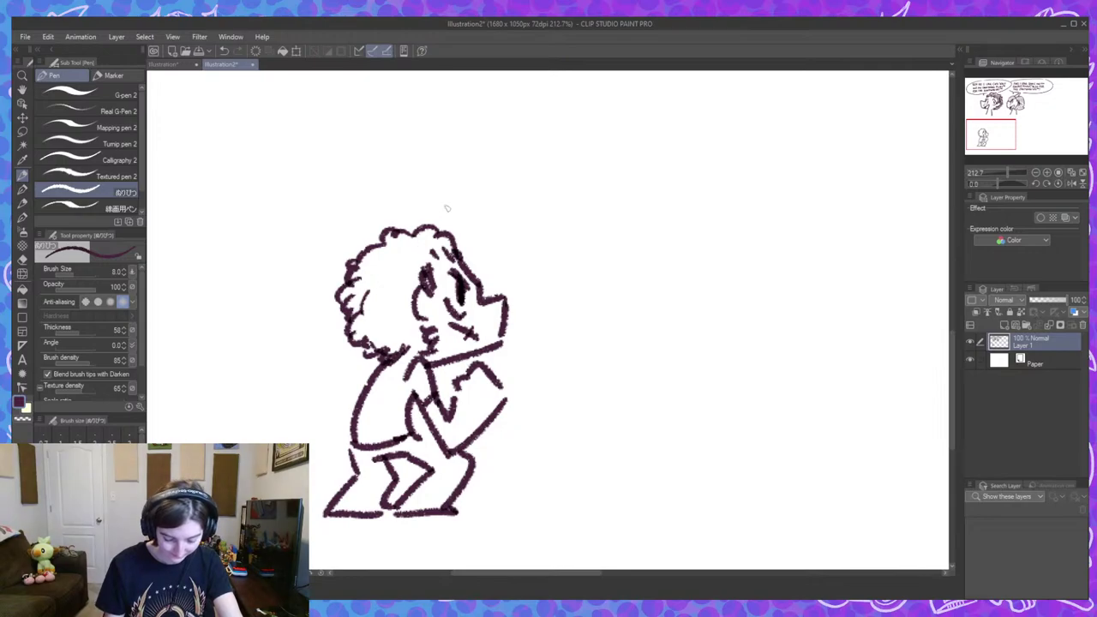
Add a cluster of short curved marks inside the small figure's hair, above the ear.
left_click_drag(383, 263, 400, 286)
left_click_drag(389, 254, 408, 269)
left_click_drag(399, 275, 405, 284)
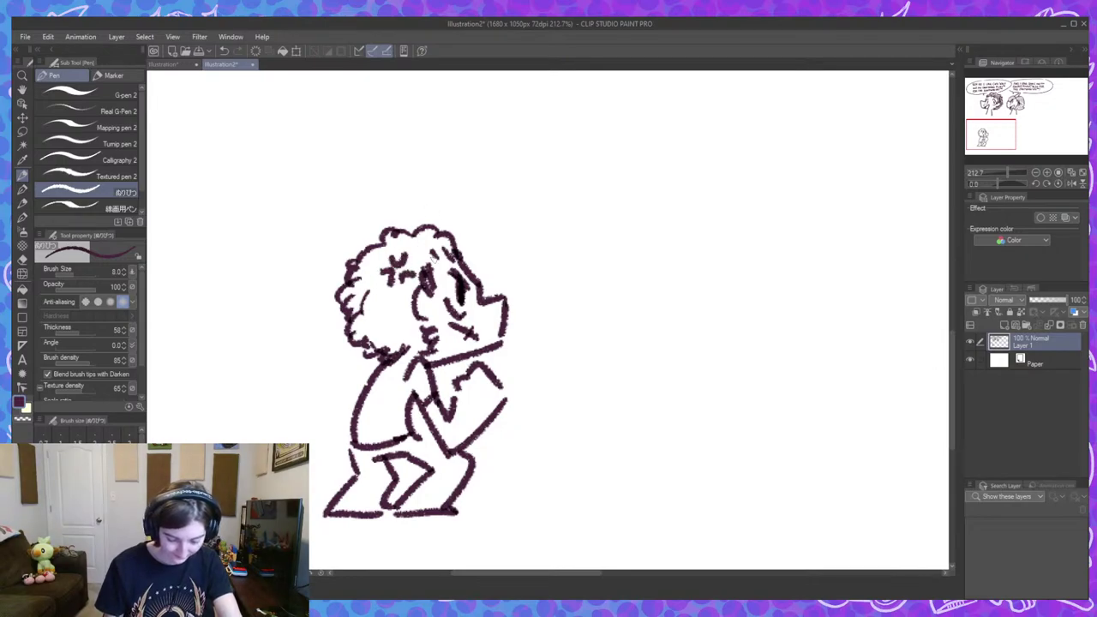
scroll(715, 269, "down", 3)
left_click_drag(697, 269, 650, 288)
scroll(650, 288, "up", 2)
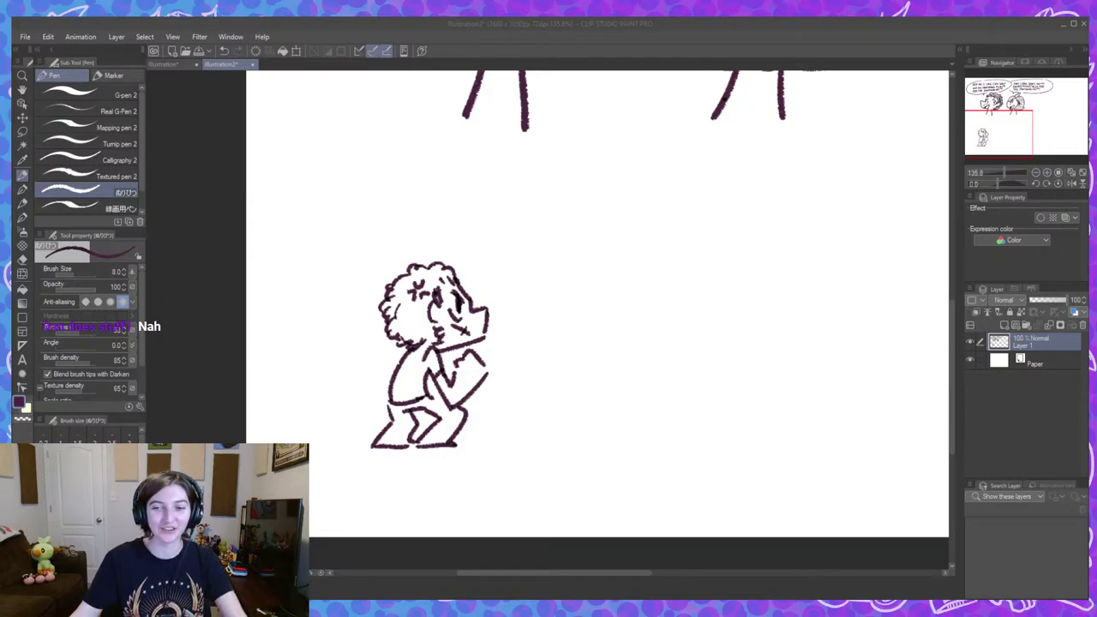
scroll(473, 335, "up", 4)
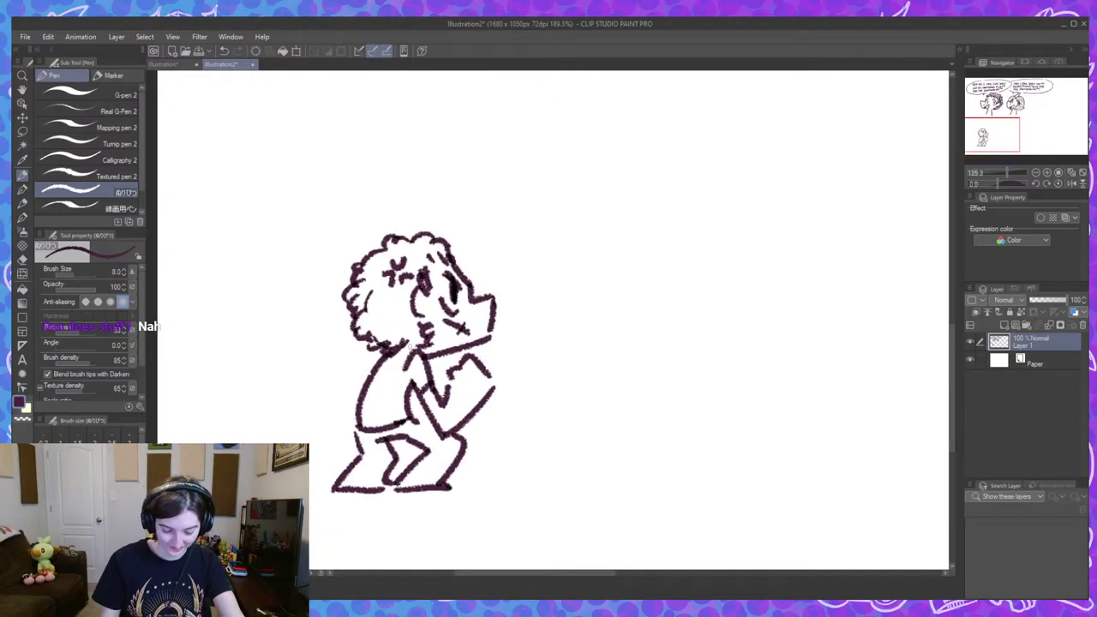
Cross-hatch the small figure's curly hair at the back of the head and above the forehead.
left_click_drag(357, 321, 384, 346)
mouse_move(362, 298)
left_mouse_down()
mouse_move(384, 344)
mouse_move(401, 344)
mouse_move(388, 309)
mouse_move(406, 329)
left_mouse_up()
mouse_move(395, 297)
left_mouse_down()
mouse_move(410, 325)
mouse_move(358, 329)
left_mouse_up()
left_click_drag(376, 297, 364, 336)
mouse_move(396, 296)
left_mouse_down()
mouse_move(374, 333)
mouse_move(387, 345)
left_mouse_up()
mouse_move(411, 300)
left_mouse_down()
mouse_move(399, 343)
mouse_move(421, 344)
left_mouse_up()
mouse_move(358, 278)
left_mouse_down()
mouse_move(375, 294)
mouse_move(375, 283)
left_mouse_up()
mouse_move(368, 260)
left_mouse_down()
mouse_move(381, 271)
mouse_move(389, 257)
left_mouse_up()
left_click_drag(386, 238, 431, 262)
mouse_move(420, 239)
left_mouse_down()
mouse_move(440, 254)
mouse_move(412, 255)
left_mouse_up()
mouse_move(420, 243)
left_mouse_down()
mouse_move(413, 272)
mouse_move(421, 267)
left_mouse_up()
left_click_drag(437, 243, 429, 263)
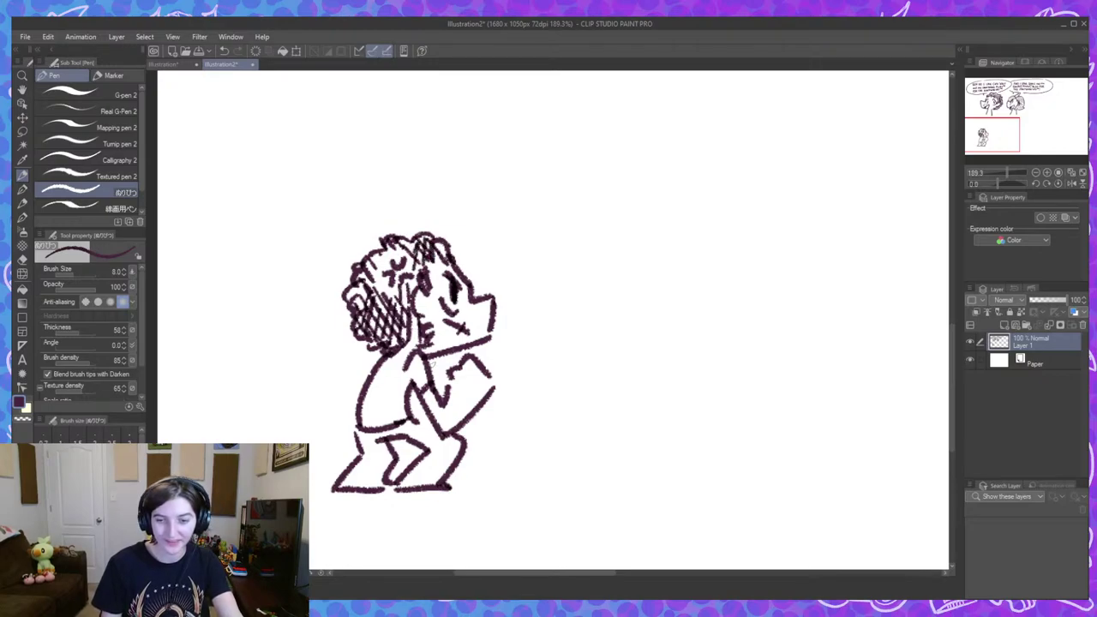
Draw an ape's muzzle above and beside the small figure, with a bared zigzag-toothed mouth corner and nostrils.
left_click_drag(540, 320, 497, 320)
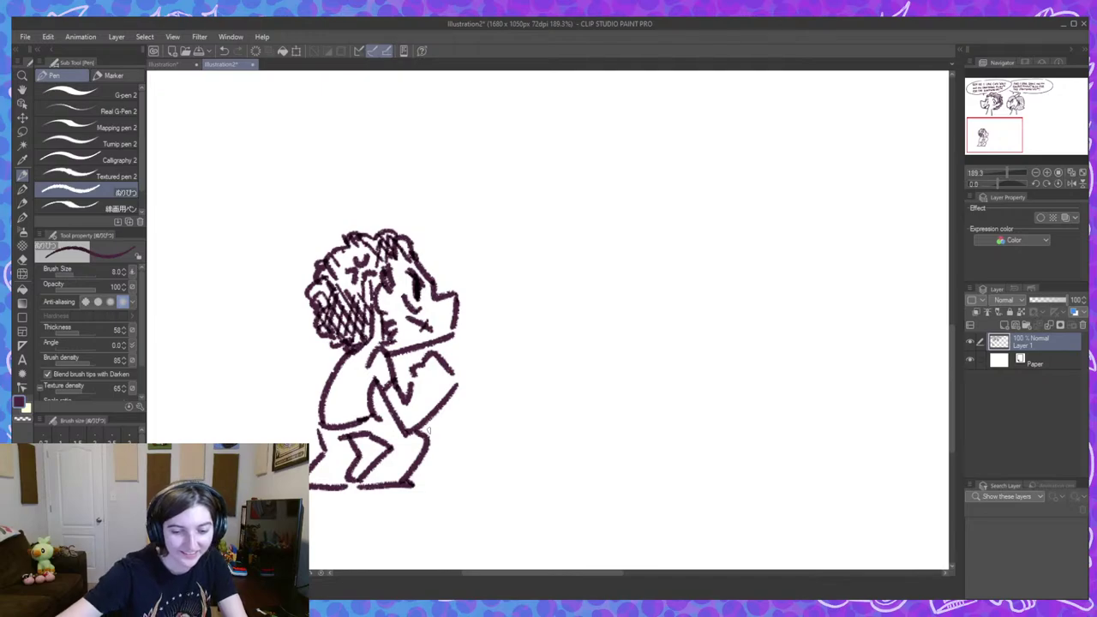
mouse_move(675, 347)
left_mouse_down()
mouse_move(666, 320)
mouse_move(644, 322)
mouse_move(703, 326)
mouse_move(665, 366)
left_mouse_up()
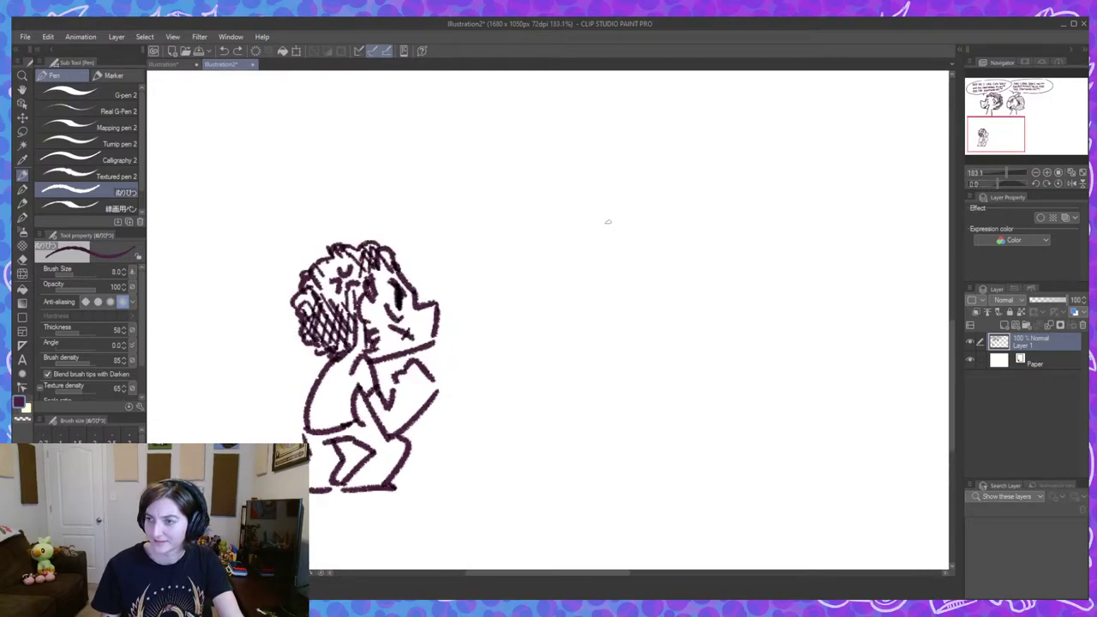
mouse_move(503, 215)
left_mouse_down()
mouse_move(520, 198)
mouse_move(504, 247)
mouse_move(537, 255)
mouse_move(563, 199)
left_mouse_up()
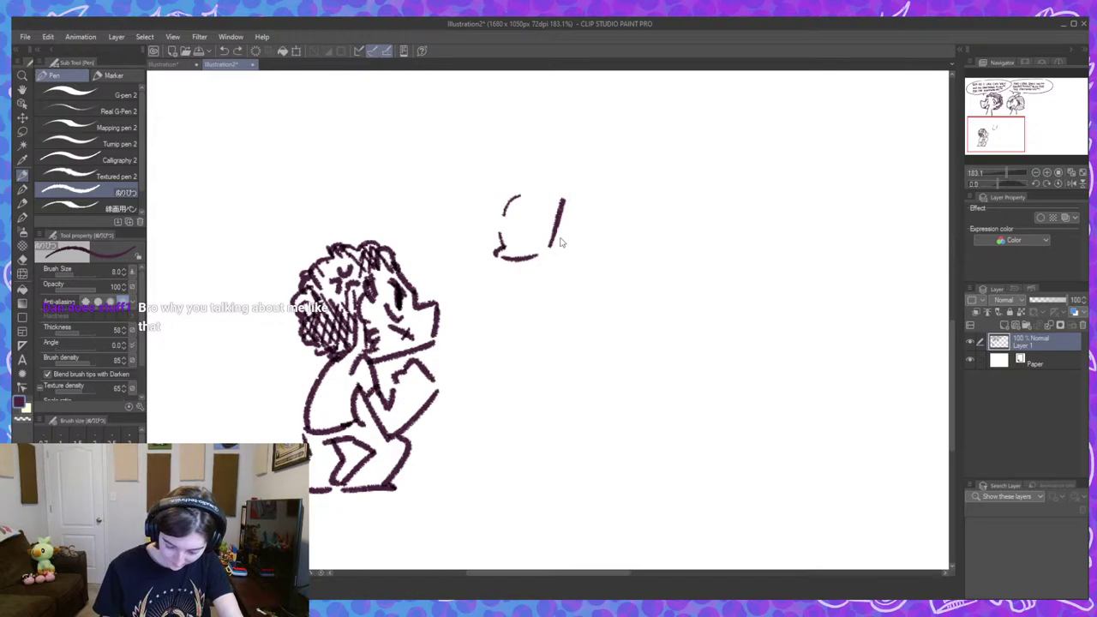
mouse_move(561, 242)
left_mouse_down()
mouse_move(533, 273)
mouse_move(589, 191)
left_mouse_up()
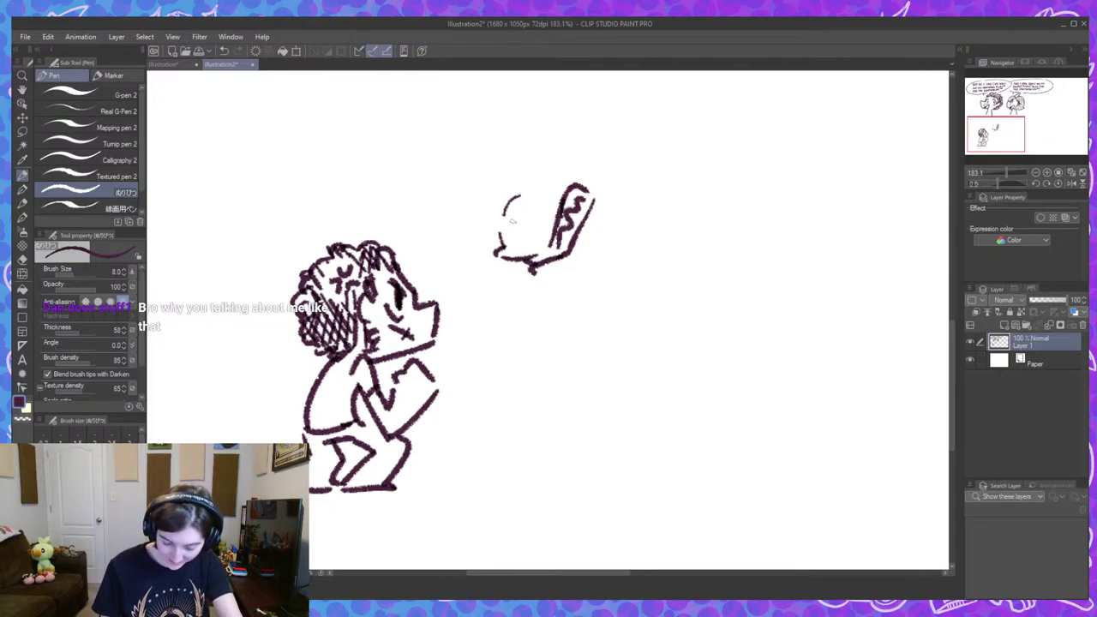
mouse_move(511, 212)
left_mouse_down()
mouse_move(522, 219)
mouse_move(533, 205)
mouse_move(501, 215)
mouse_move(499, 232)
left_mouse_up()
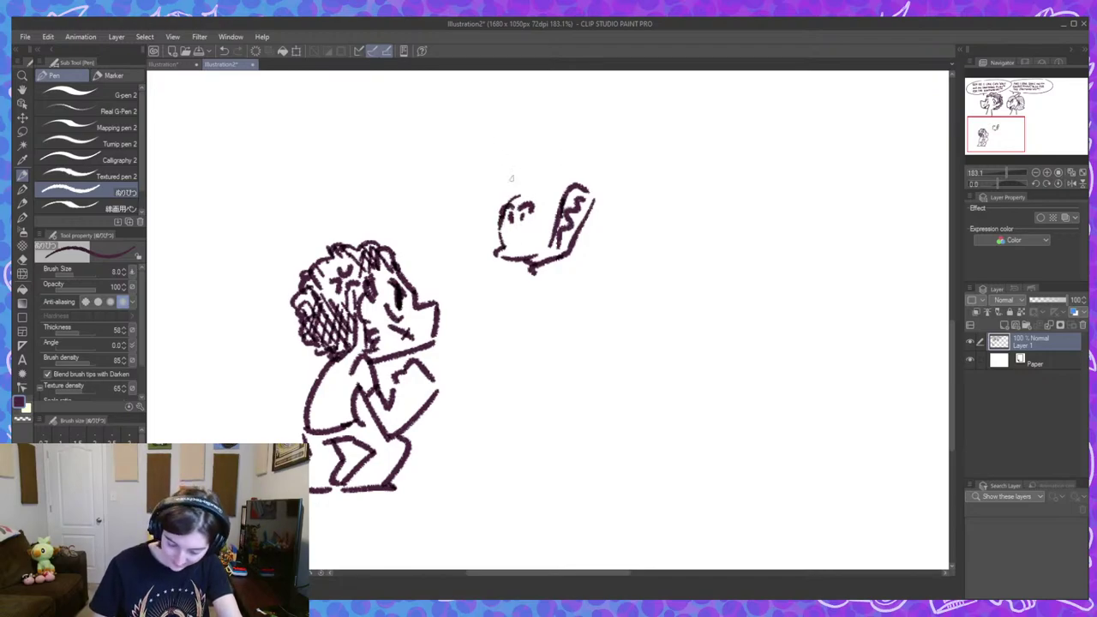
Draw the ape's two angry, darkened eyes above the muzzle and outline the heavy brow around them.
left_click_drag(511, 179, 530, 190)
left_click_drag(505, 175, 517, 196)
mouse_move(524, 183)
left_mouse_down()
mouse_move(532, 195)
mouse_move(556, 151)
mouse_move(551, 189)
mouse_move(569, 179)
mouse_move(511, 187)
mouse_move(560, 144)
mouse_move(565, 163)
left_mouse_up()
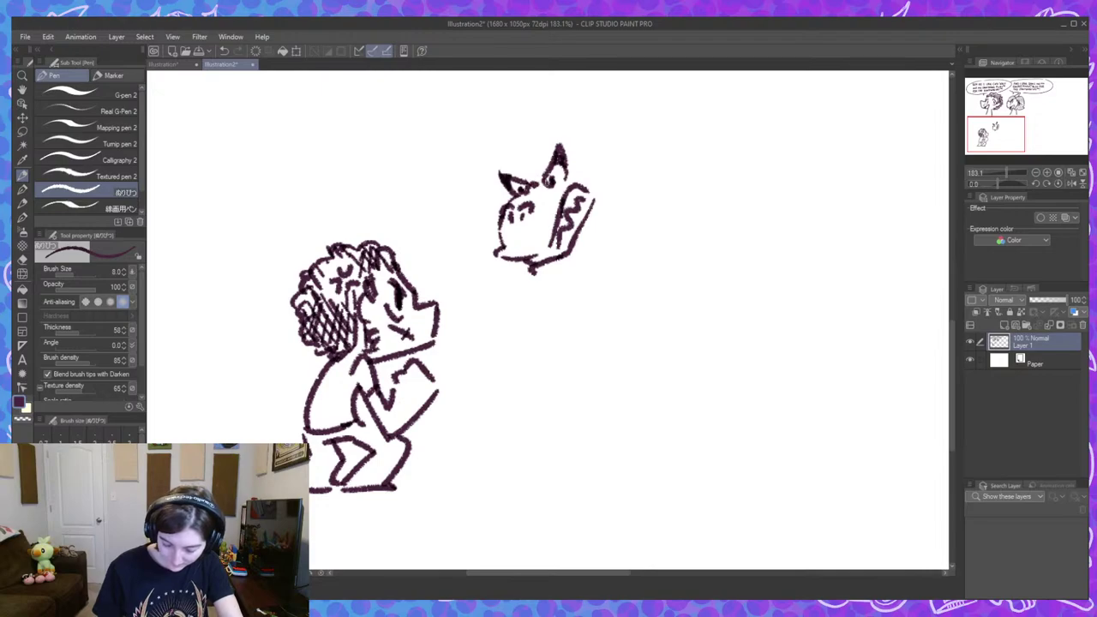
mouse_move(513, 192)
left_mouse_down()
mouse_move(494, 155)
mouse_move(490, 162)
mouse_move(540, 159)
mouse_move(554, 129)
mouse_move(572, 123)
mouse_move(598, 177)
left_mouse_up()
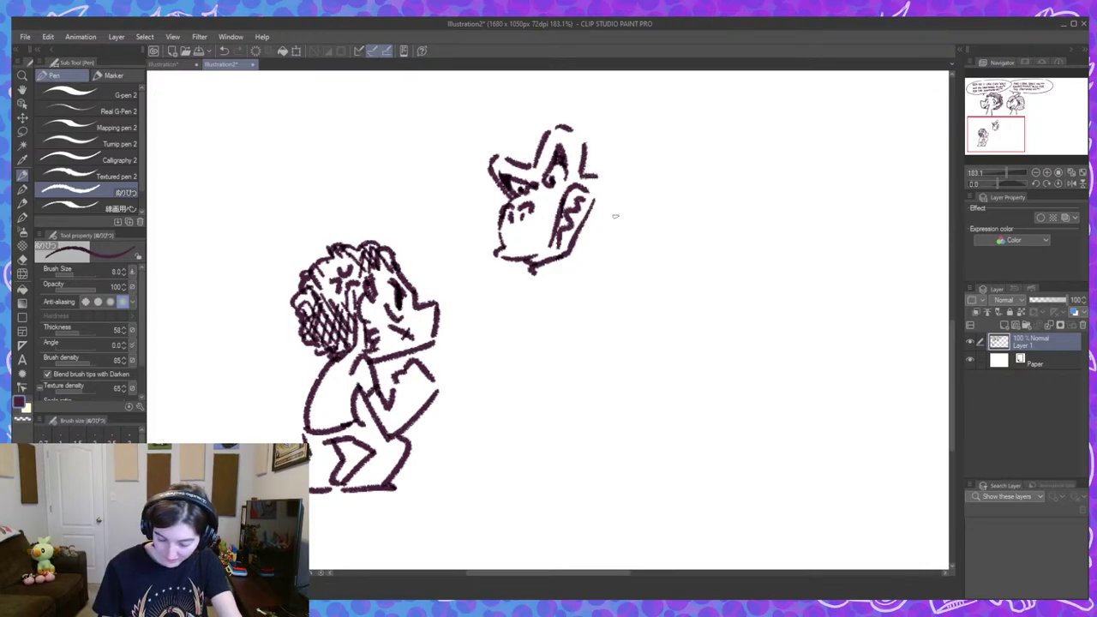
Draw the ape's chin and the jawline curving up from it behind the toothy mouth.
mouse_move(532, 271)
left_mouse_down()
mouse_move(553, 289)
mouse_move(554, 279)
mouse_move(575, 284)
left_mouse_up()
key("ctrl+z")
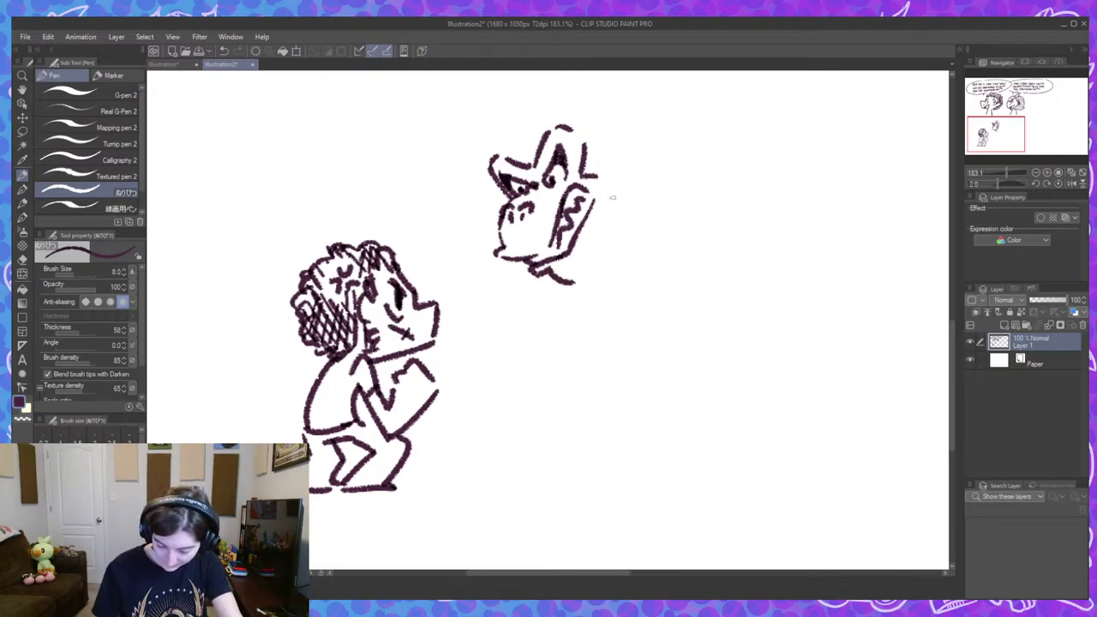
mouse_move(602, 175)
left_mouse_down()
mouse_move(604, 240)
mouse_move(574, 281)
left_mouse_up()
left_click_drag(652, 207, 609, 252)
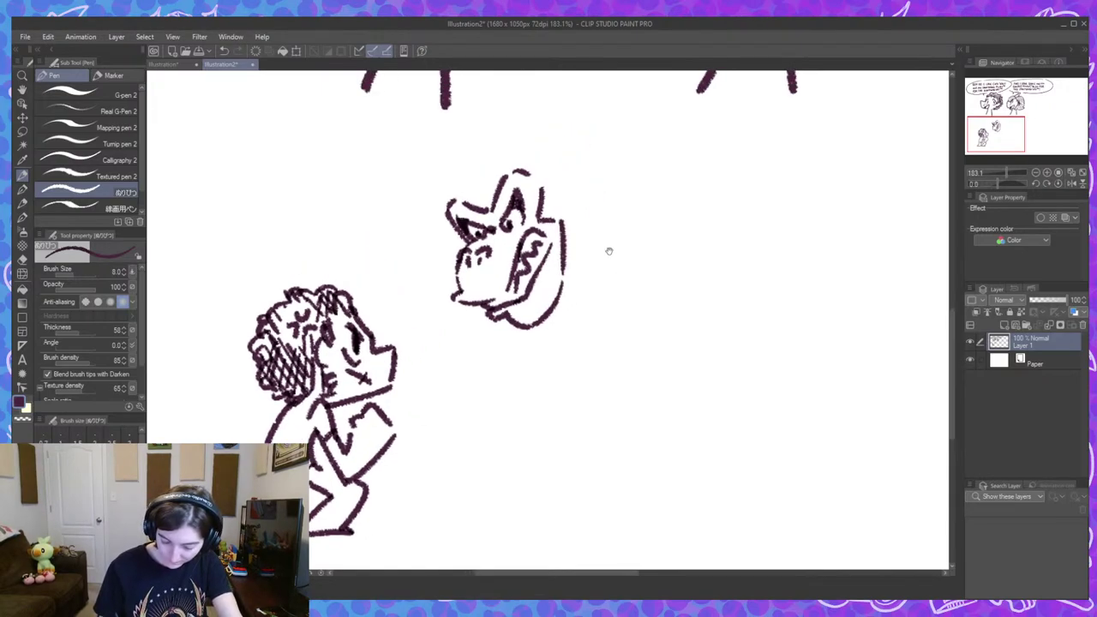
Draw the ape's forehead, domed crown with a pointed front tuft, and round ear.
mouse_move(451, 203)
left_mouse_down()
mouse_move(443, 133)
mouse_move(514, 132)
mouse_move(529, 144)
left_mouse_up()
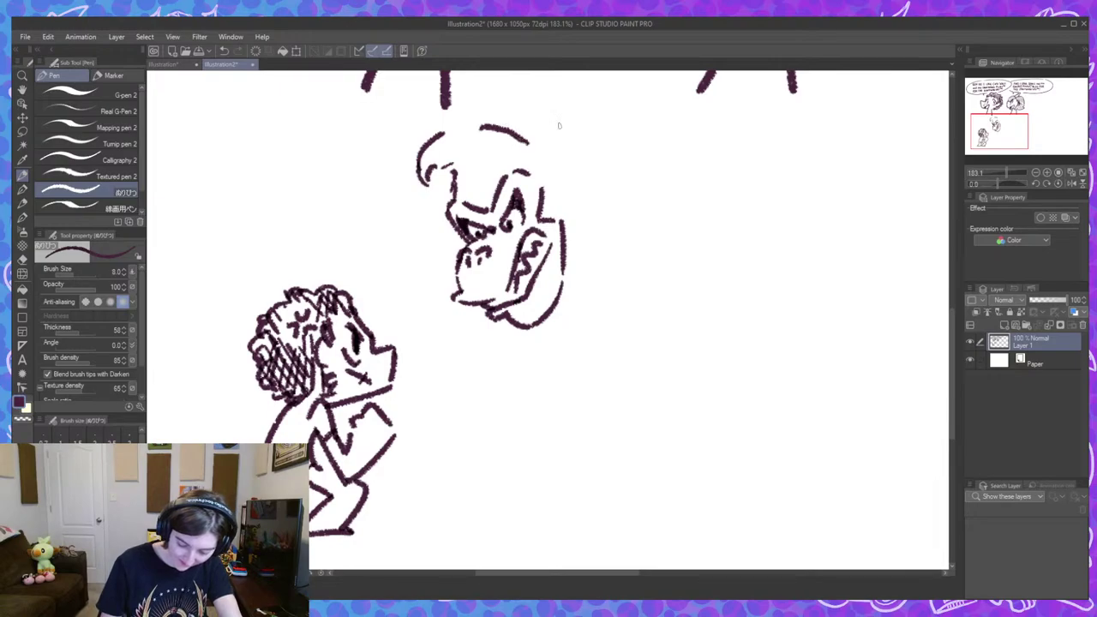
key("ctrl+z")
key("ctrl+z")
key("ctrl+z")
mouse_move(444, 169)
left_mouse_down()
mouse_move(435, 184)
mouse_move(441, 153)
mouse_move(495, 115)
left_mouse_up()
mouse_move(518, 122)
left_mouse_down()
mouse_move(584, 169)
mouse_move(592, 189)
mouse_move(564, 207)
left_mouse_up()
mouse_move(565, 190)
left_mouse_down()
mouse_move(580, 181)
mouse_move(571, 199)
left_mouse_up()
left_click_drag(657, 246, 648, 225)
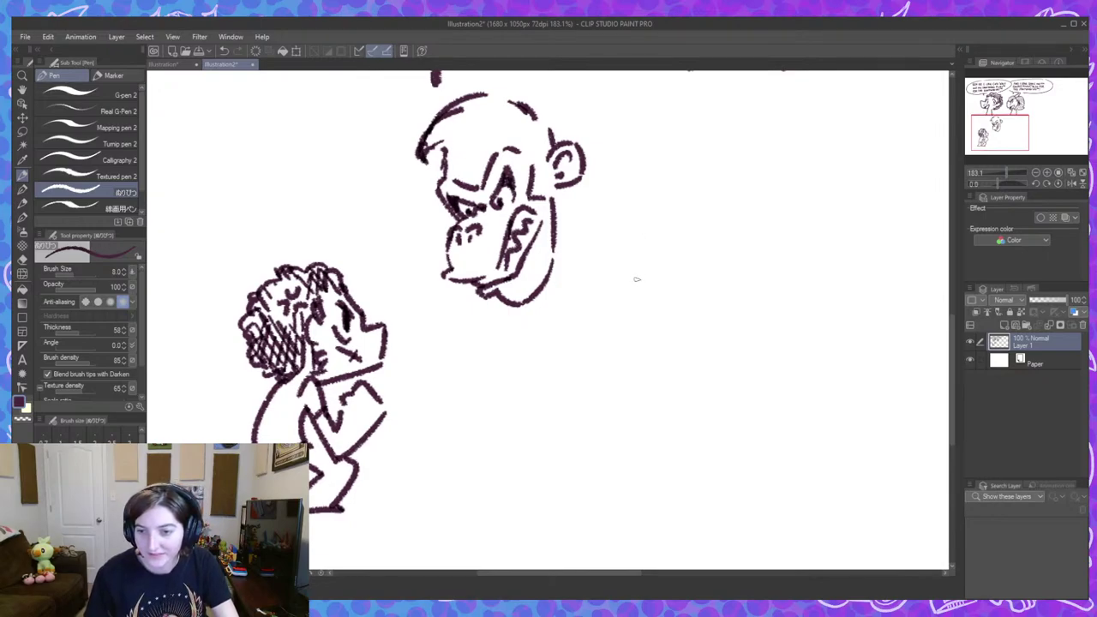
Add a curved cheek line outside the ape's far eye, beside the muzzle.
mouse_move(629, 240)
left_mouse_down()
mouse_move(612, 228)
mouse_move(632, 240)
left_mouse_up()
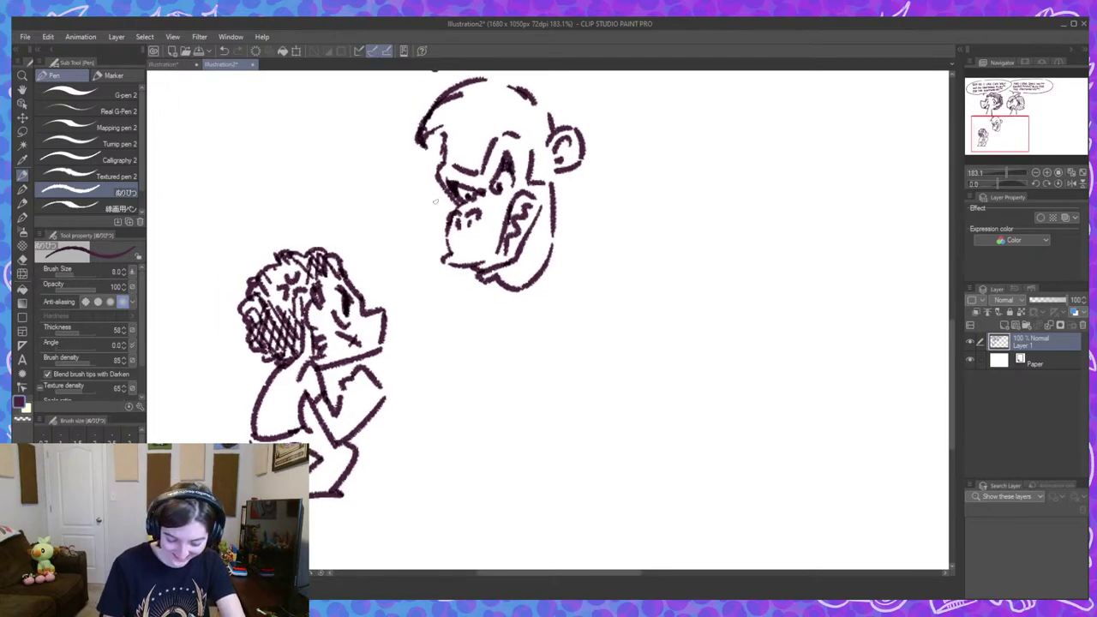
left_click_drag(434, 196, 448, 214)
left_click_drag(604, 235, 621, 232)
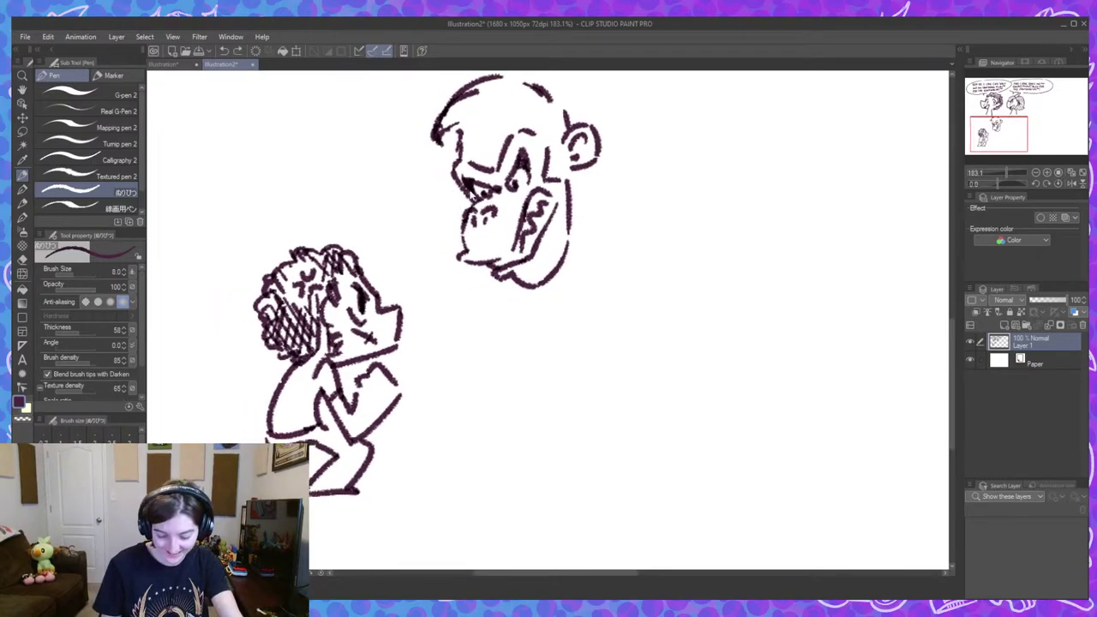
left_click_drag(446, 194, 464, 209)
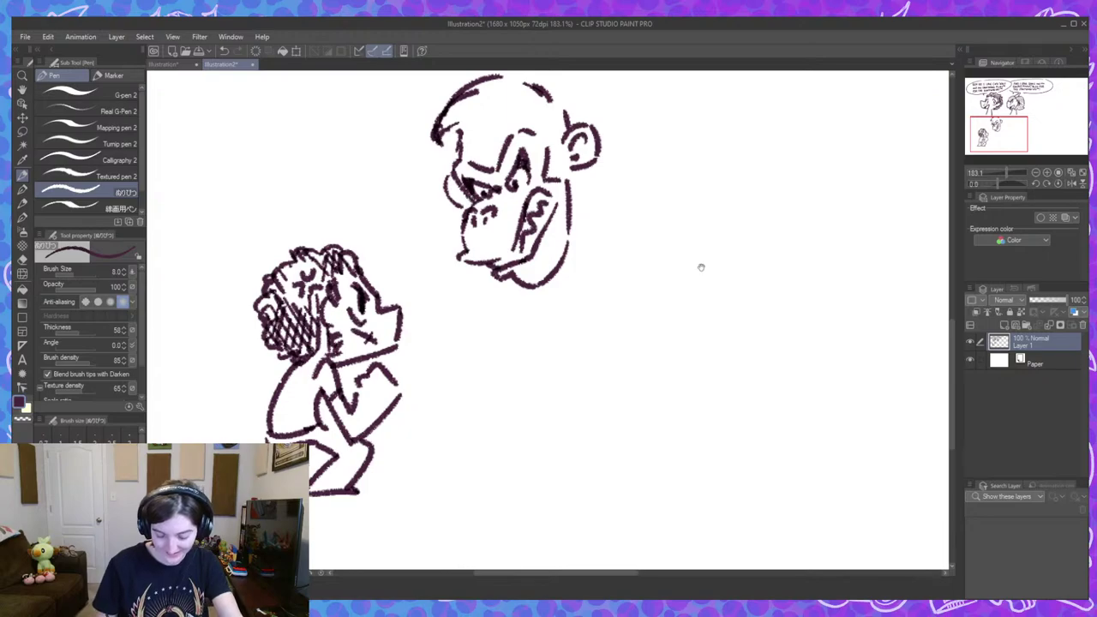
left_click_drag(605, 335, 604, 328)
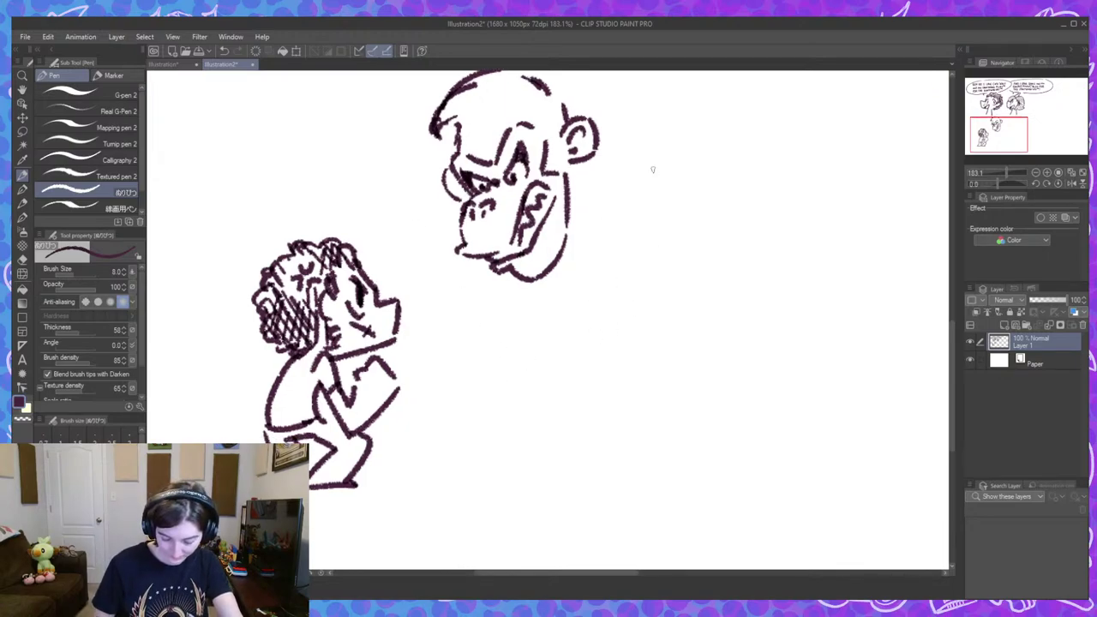
Lasso the small figure and the ape head together, move them down toward the page's lower edge, and deselect.
left_click_drag(688, 223, 660, 250)
scroll(634, 270, "down", 4)
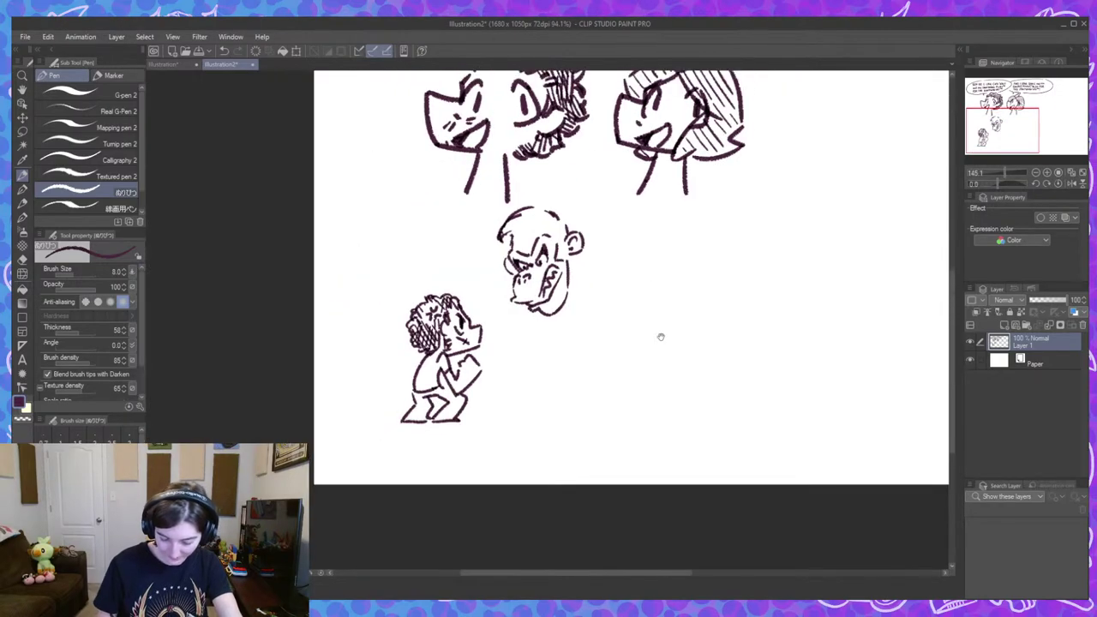
left_click_drag(511, 431, 466, 399)
key("m")
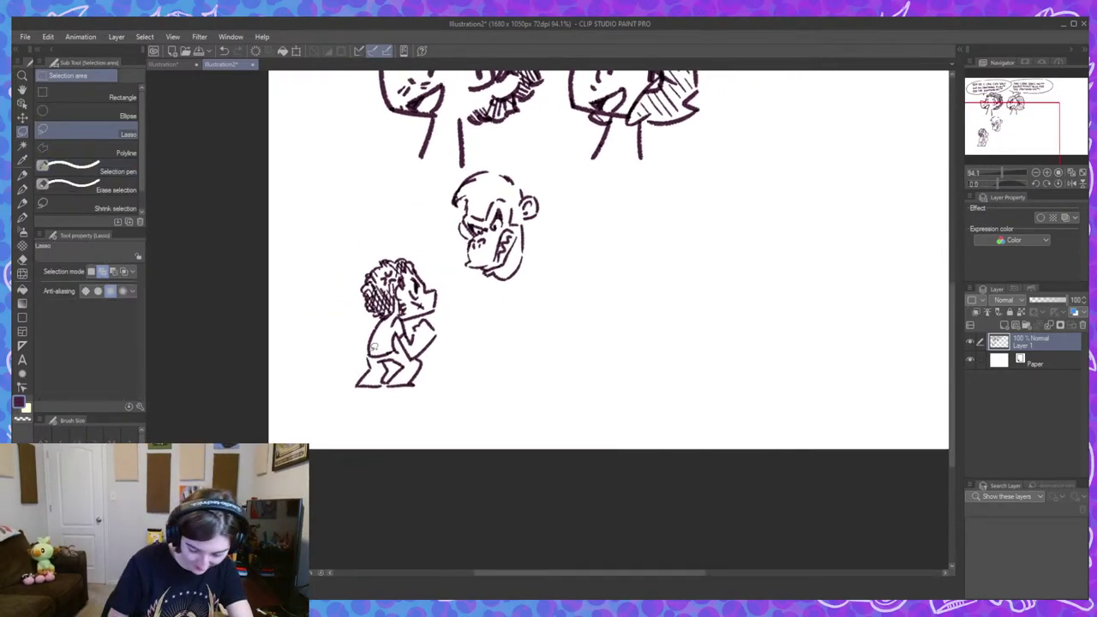
mouse_move(367, 425)
left_mouse_down()
mouse_move(317, 290)
mouse_move(447, 182)
mouse_move(583, 211)
mouse_move(597, 291)
left_mouse_up()
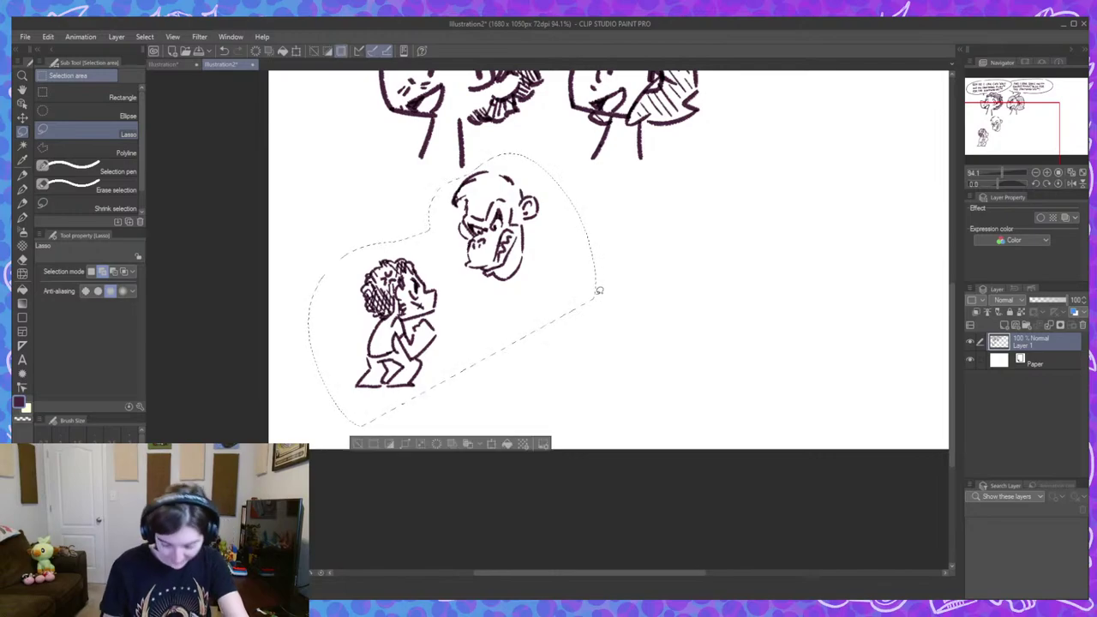
key("ctrl+t")
left_click_drag(534, 318, 520, 358)
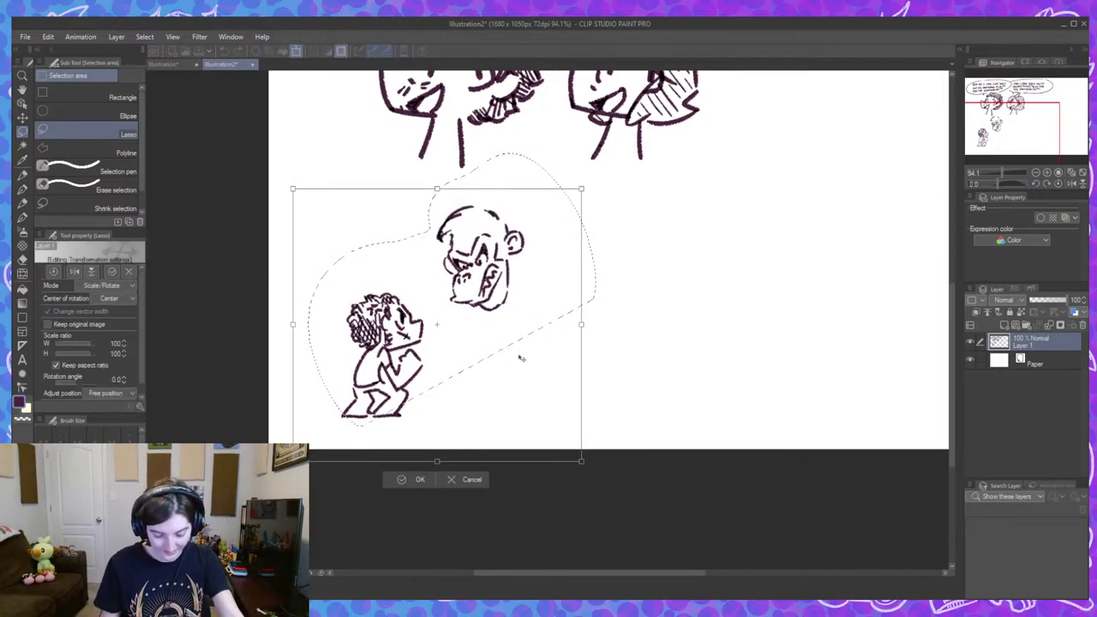
key("Return")
key("ctrl+d")
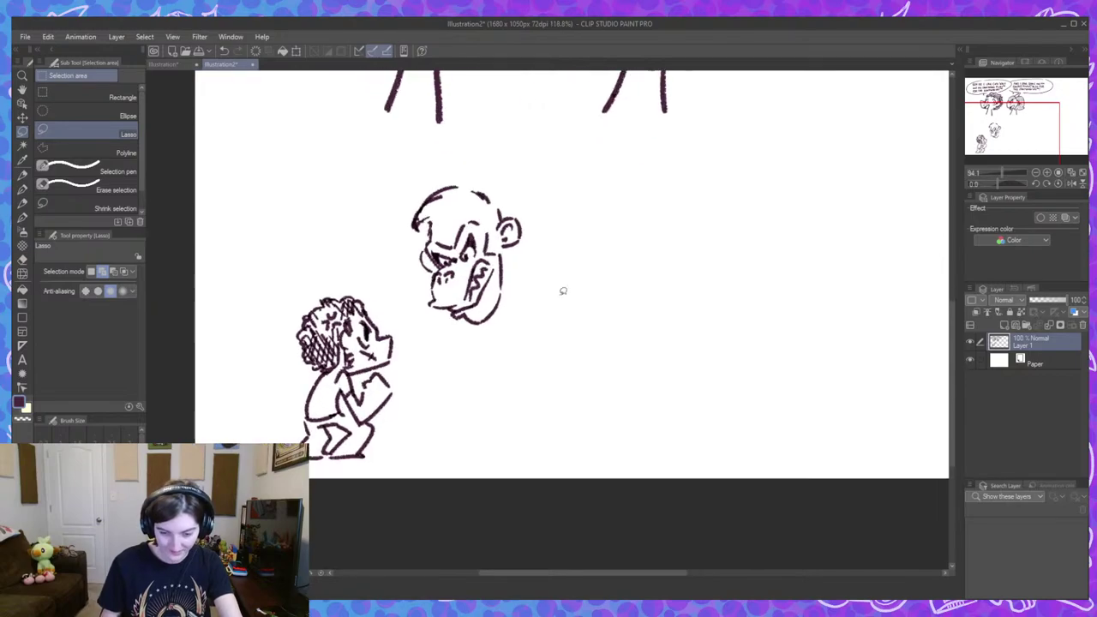
With the pen, draw the ape's shoulder contour behind the ear and the wavy chest line below it.
scroll(557, 317, "up", 1)
key("p")
key("p")
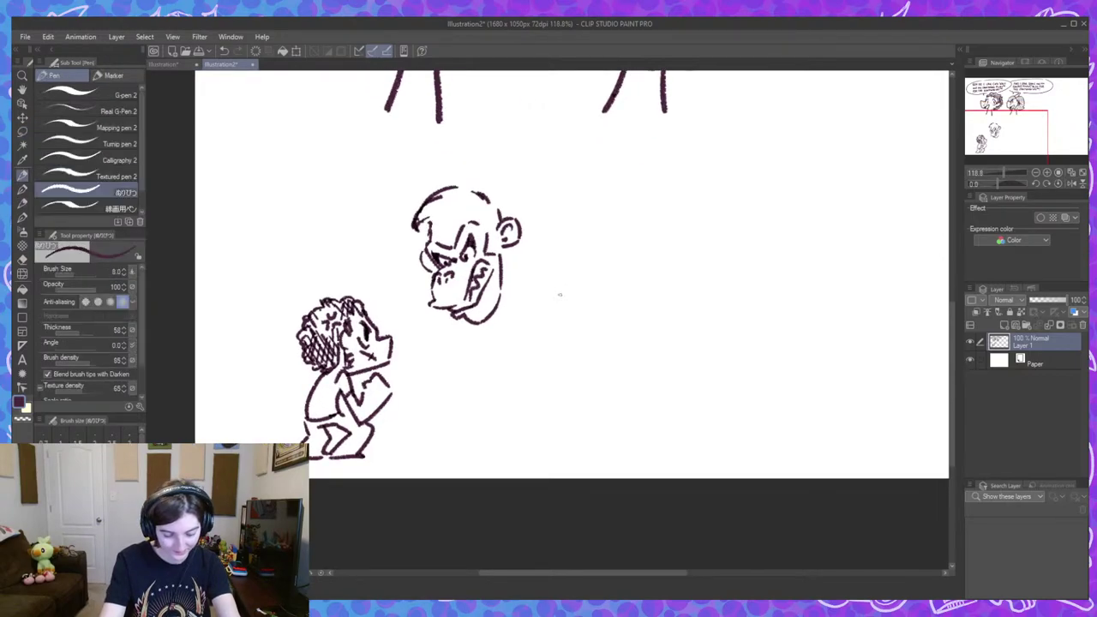
scroll(616, 364, "up", 2)
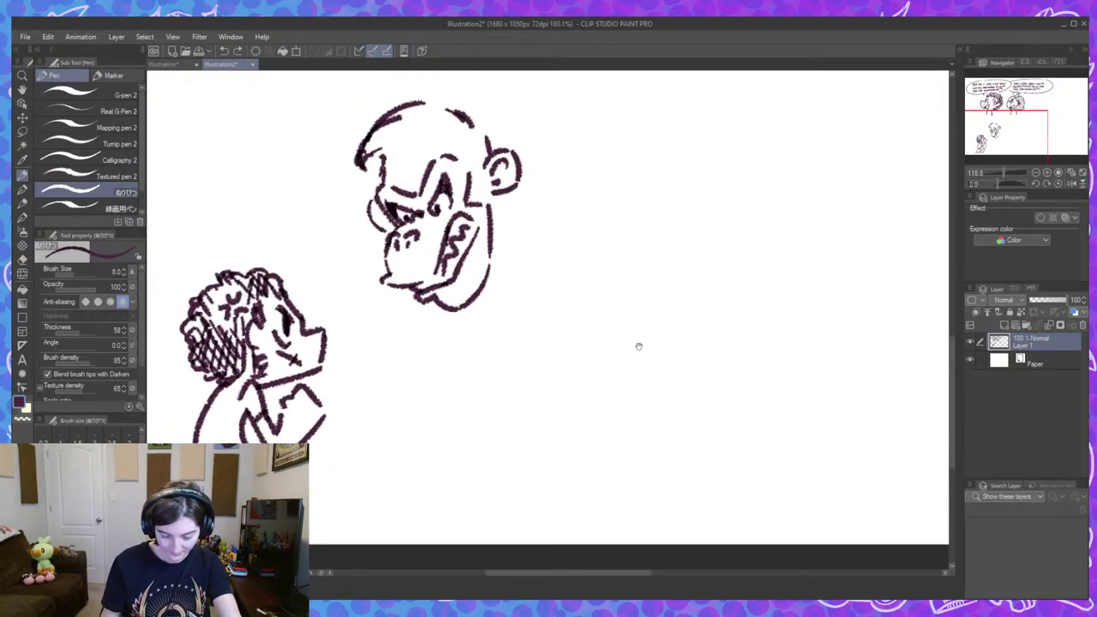
mouse_move(569, 173)
left_mouse_down()
mouse_move(605, 144)
mouse_move(644, 151)
left_mouse_up()
left_click_drag(731, 318, 684, 283)
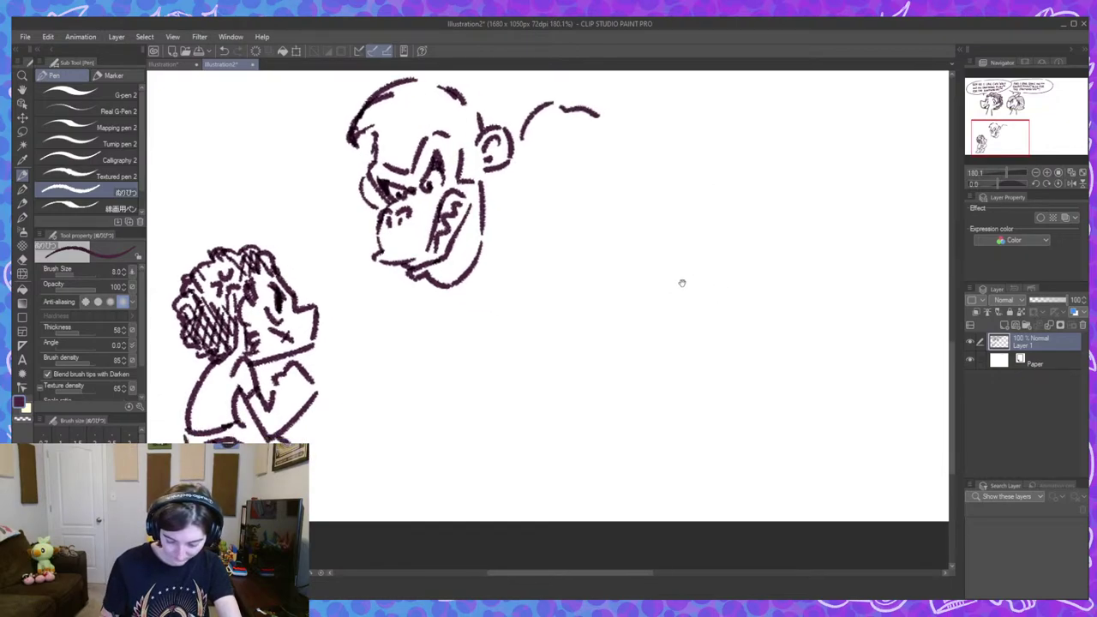
left_click_drag(567, 229, 590, 243)
left_click_drag(538, 203, 648, 221)
mouse_move(661, 225)
left_mouse_down()
mouse_move(685, 246)
mouse_move(646, 279)
mouse_move(706, 211)
mouse_move(751, 241)
left_mouse_up()
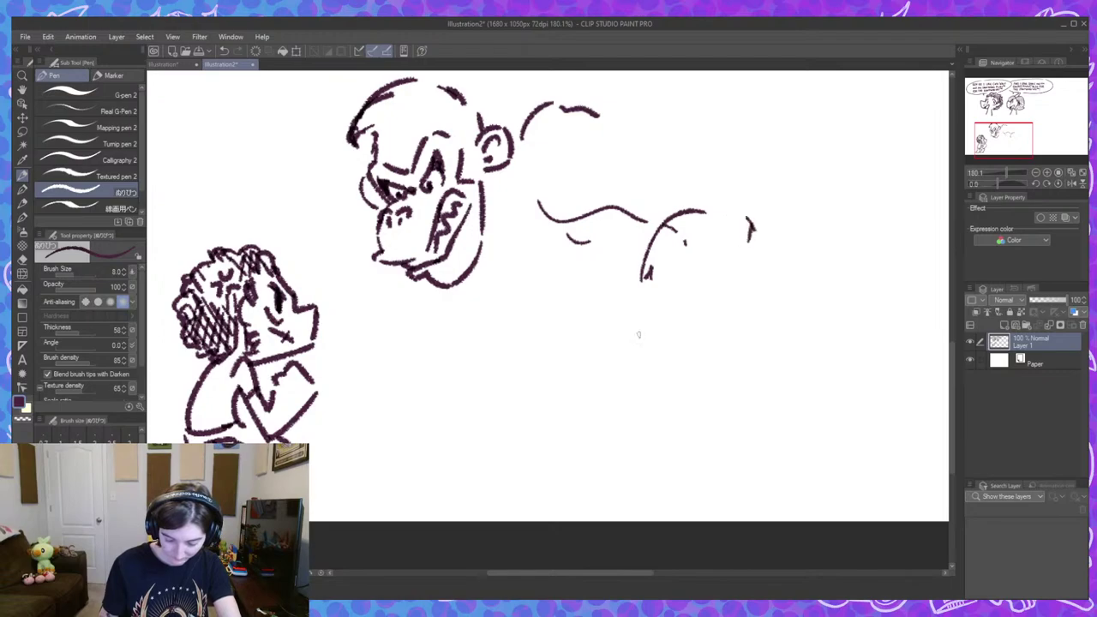
Draw the ape's furry upper back and the broken contour lines of its near arm and lower body.
left_click_drag(621, 336, 643, 274)
left_click_drag(744, 264, 694, 357)
left_click_drag(610, 105, 655, 134)
left_click_drag(678, 125, 695, 155)
mouse_move(731, 224)
left_mouse_down()
mouse_move(679, 374)
mouse_move(648, 319)
mouse_move(668, 230)
mouse_move(683, 254)
left_mouse_up()
mouse_move(689, 151)
left_mouse_down()
mouse_move(710, 174)
mouse_move(598, 292)
mouse_move(623, 301)
left_mouse_up()
mouse_move(641, 311)
left_mouse_down()
mouse_move(648, 350)
mouse_move(634, 396)
left_mouse_up()
left_click_drag(562, 368, 623, 403)
Draw the ape's broad rounded rear contour with rough fur strokes along the edge.
left_click_drag(699, 295, 682, 310)
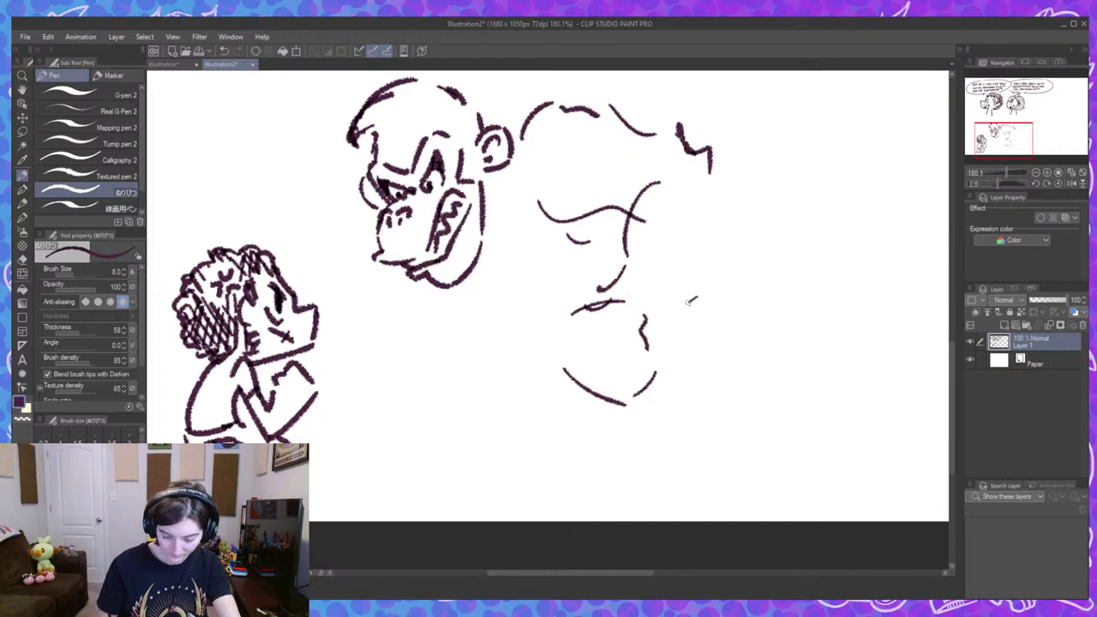
left_click_drag(742, 265, 678, 336)
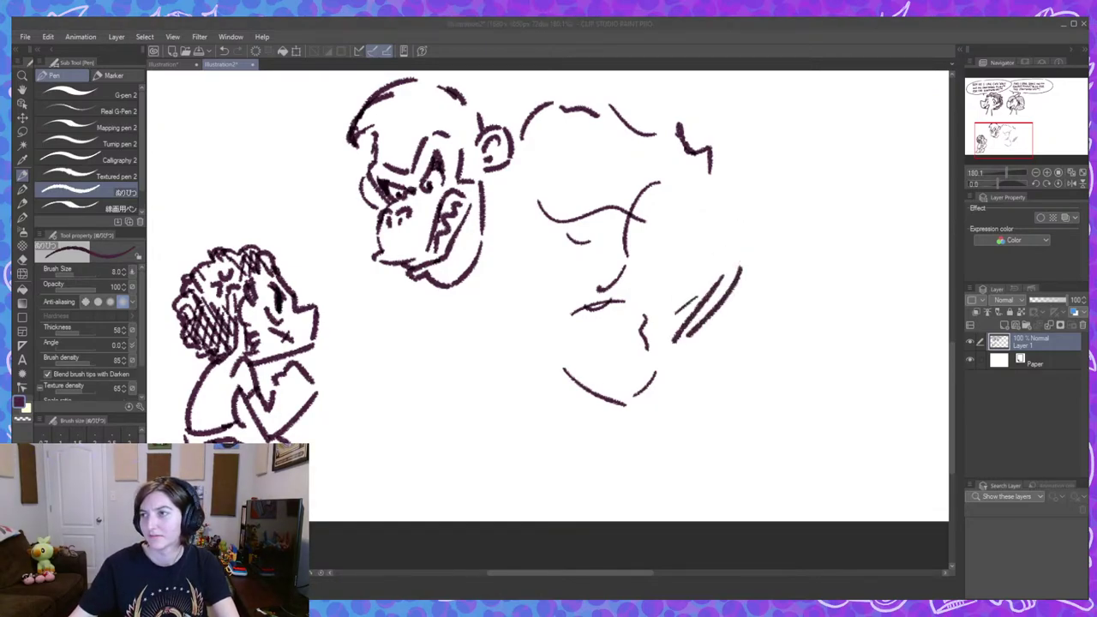
mouse_move(744, 275)
left_mouse_down()
mouse_move(750, 206)
mouse_move(731, 163)
left_mouse_up()
left_click_drag(448, 268, 514, 301)
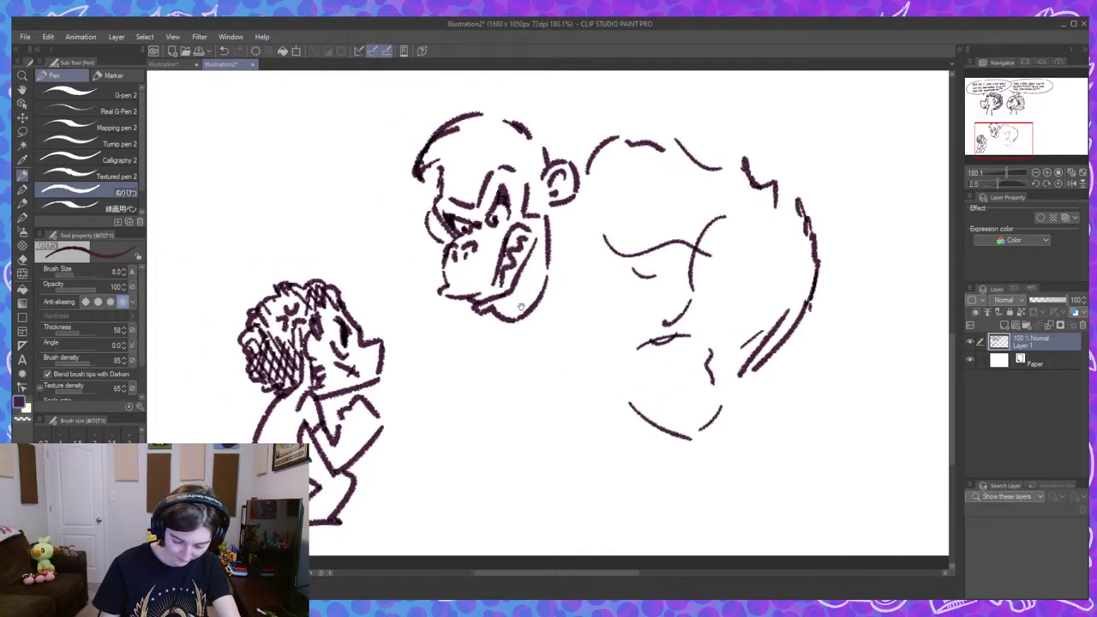
mouse_move(382, 186)
left_mouse_down()
mouse_move(354, 182)
mouse_move(333, 241)
mouse_move(313, 243)
left_mouse_up()
left_click_drag(238, 281, 233, 264)
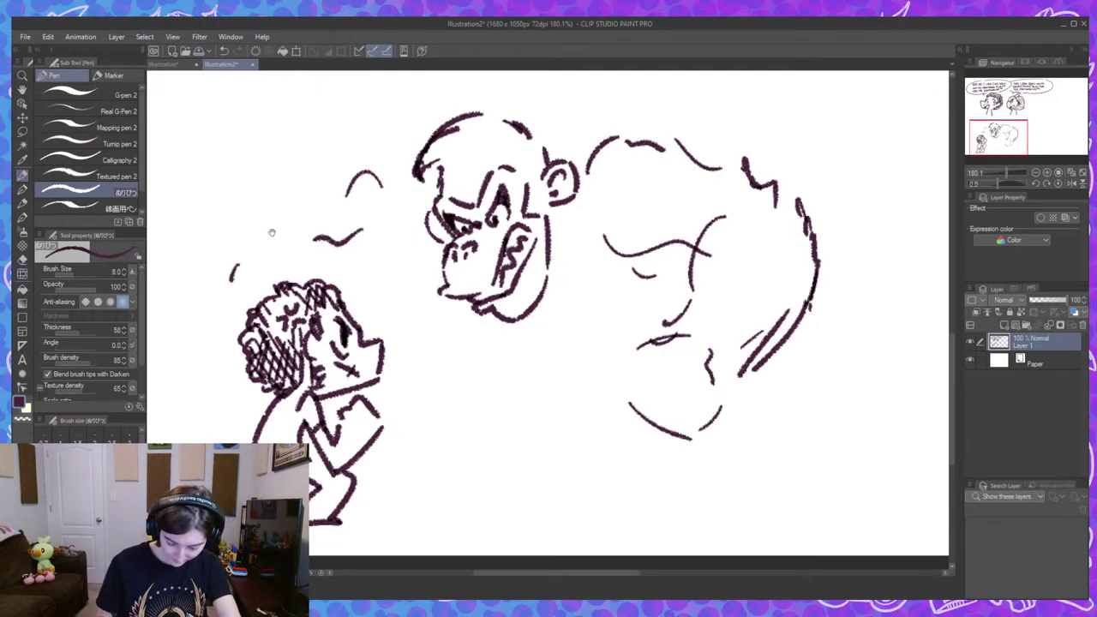
left_click_drag(271, 232, 326, 203)
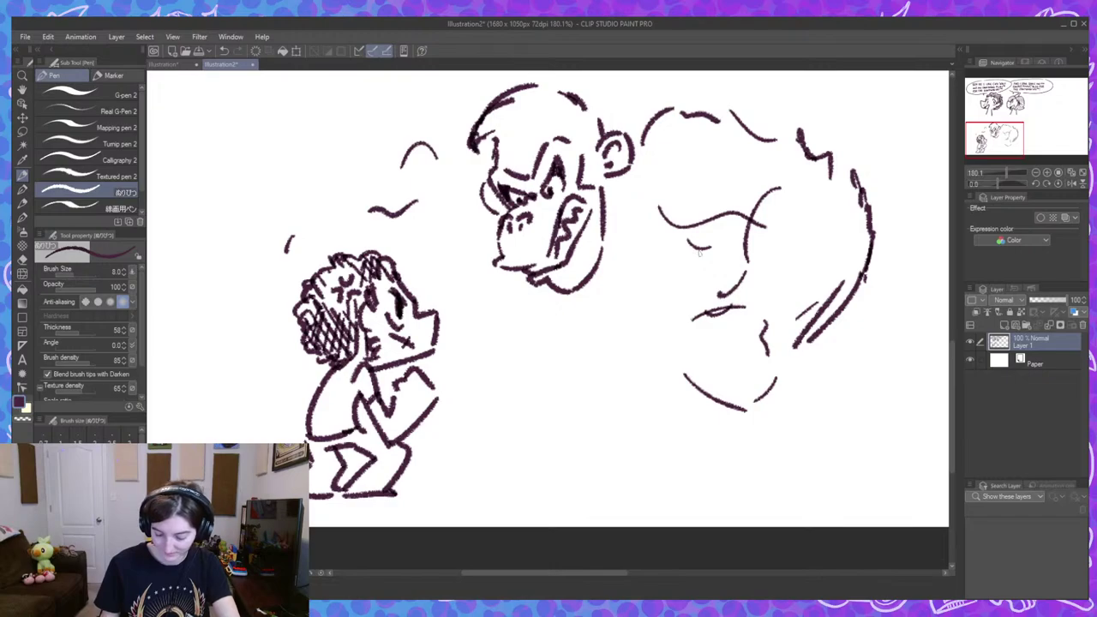
Draw the ape's far shoulder as a large curve between its face and the small figure, with jagged fur below.
mouse_move(287, 244)
left_mouse_down()
mouse_move(303, 225)
mouse_move(441, 167)
mouse_move(426, 249)
mouse_move(452, 274)
left_mouse_up()
left_click(475, 311)
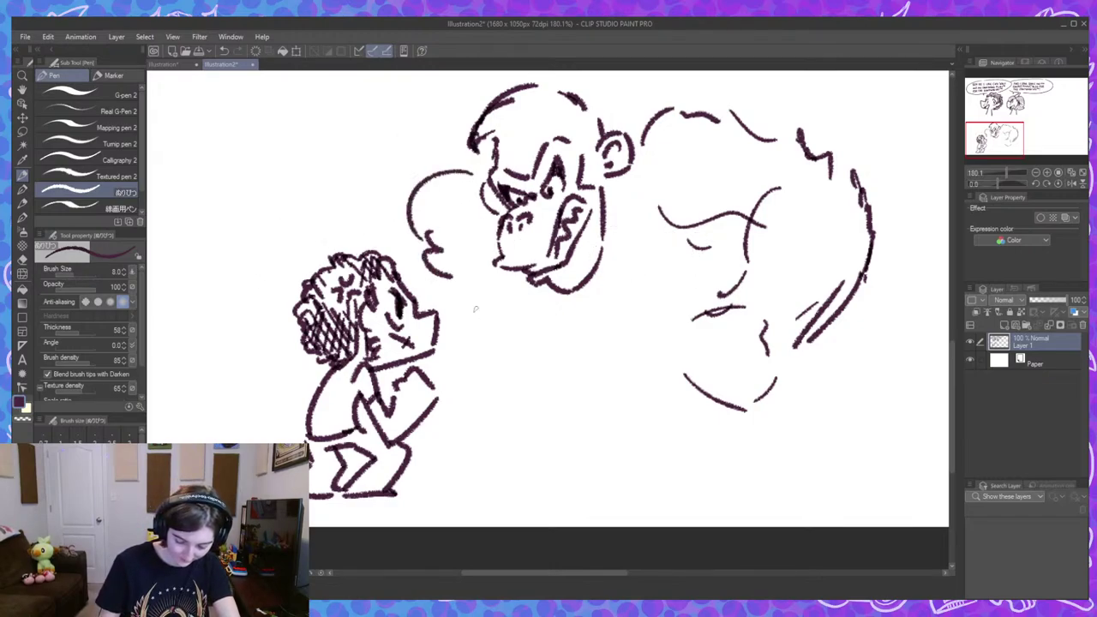
left_click_drag(487, 370, 452, 446)
key("ctrl+z")
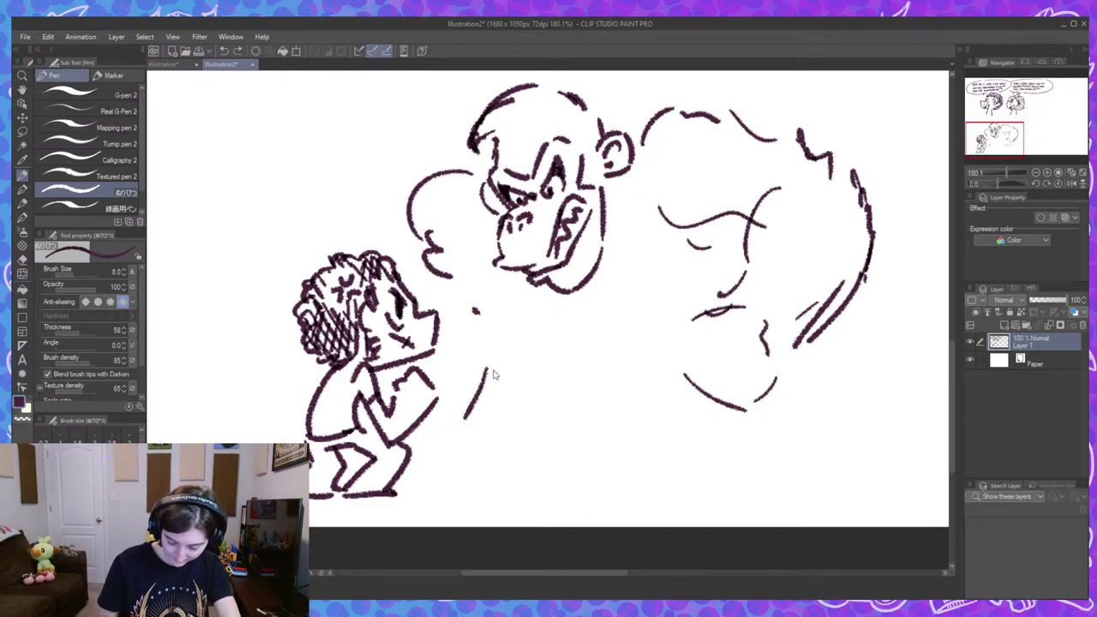
key("ctrl+z")
Draw the ape's far forearm reaching to the ground, with a fur fringe at the wrist and a knuckled fist.
mouse_move(477, 320)
left_mouse_down()
mouse_move(456, 434)
mouse_move(477, 476)
mouse_move(512, 475)
mouse_move(506, 483)
left_mouse_up()
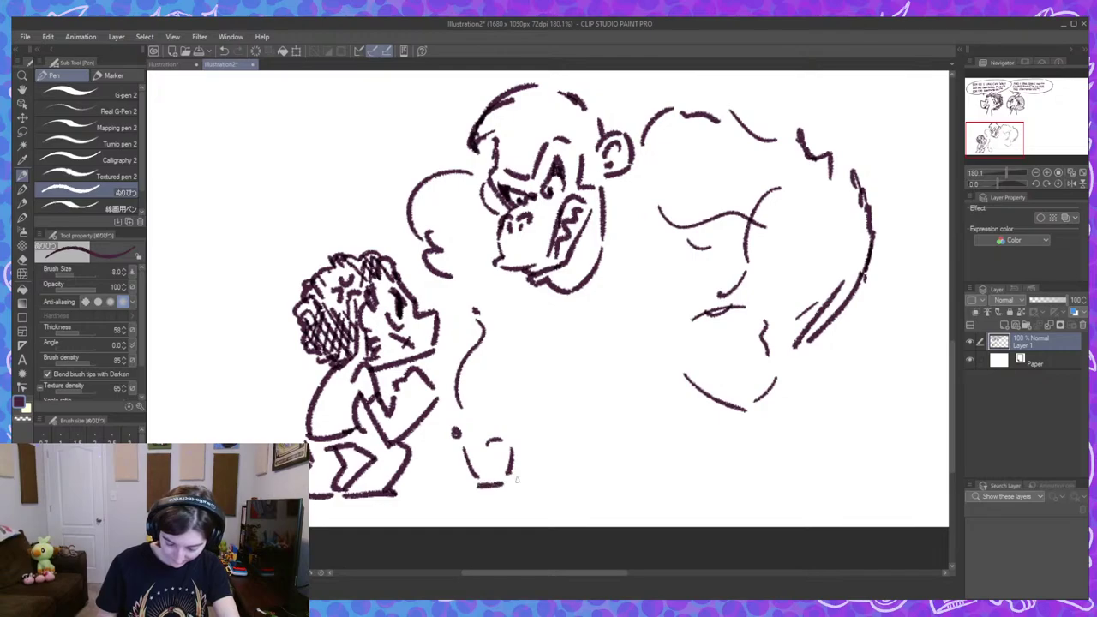
mouse_move(525, 437)
left_mouse_down()
mouse_move(539, 480)
mouse_move(574, 476)
left_mouse_up()
left_click_drag(454, 415, 487, 430)
left_click_drag(493, 408, 538, 429)
mouse_move(544, 410)
left_mouse_down()
mouse_move(579, 460)
mouse_move(559, 481)
mouse_move(564, 428)
left_mouse_up()
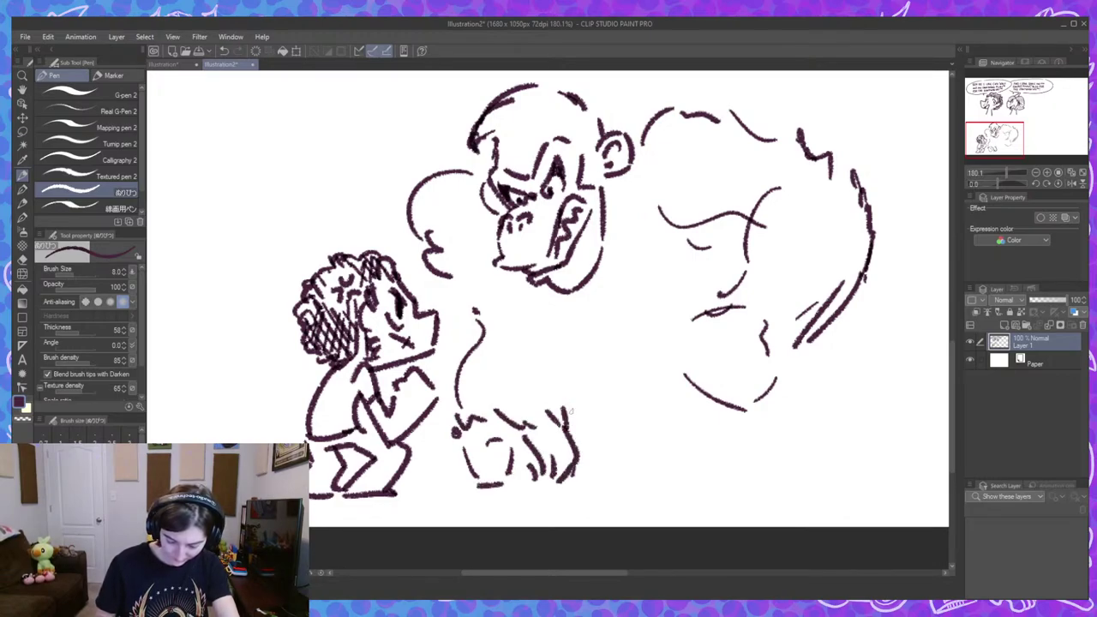
left_click_drag(562, 384, 575, 412)
Draw the ape's chest curve below the chin and the torso crease behind it, erasing the middle of the chest line.
mouse_move(517, 286)
left_mouse_down()
mouse_move(544, 317)
mouse_move(610, 324)
mouse_move(623, 305)
left_mouse_up()
left_click_drag(672, 227, 711, 275)
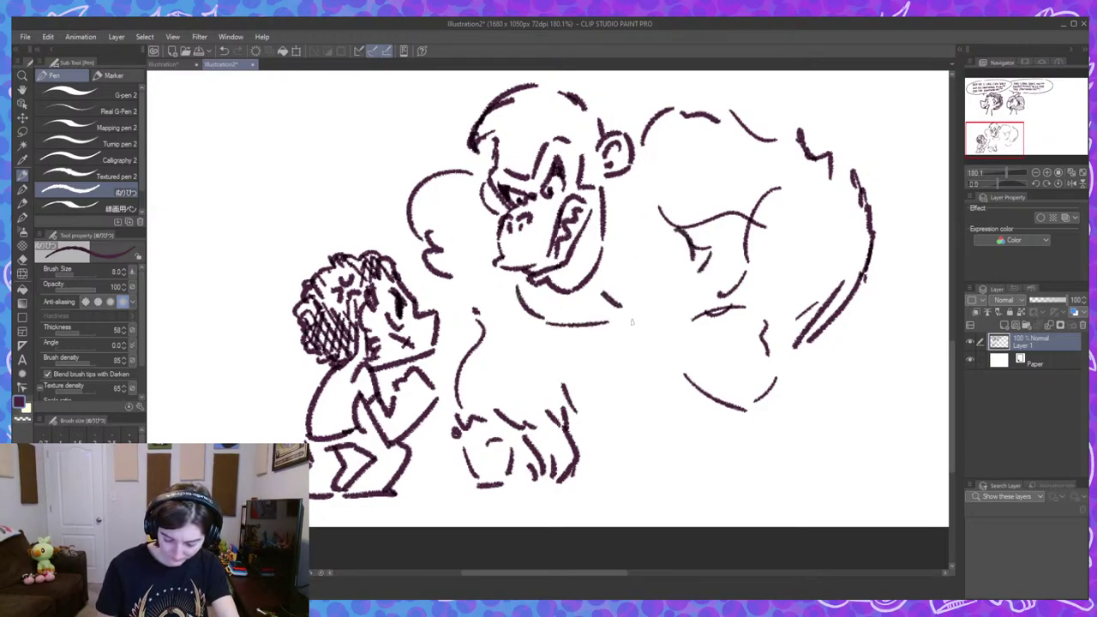
key("ctrl+z")
key("ctrl+z")
left_click_drag(689, 233, 655, 306)
left_click_drag(710, 363, 655, 352)
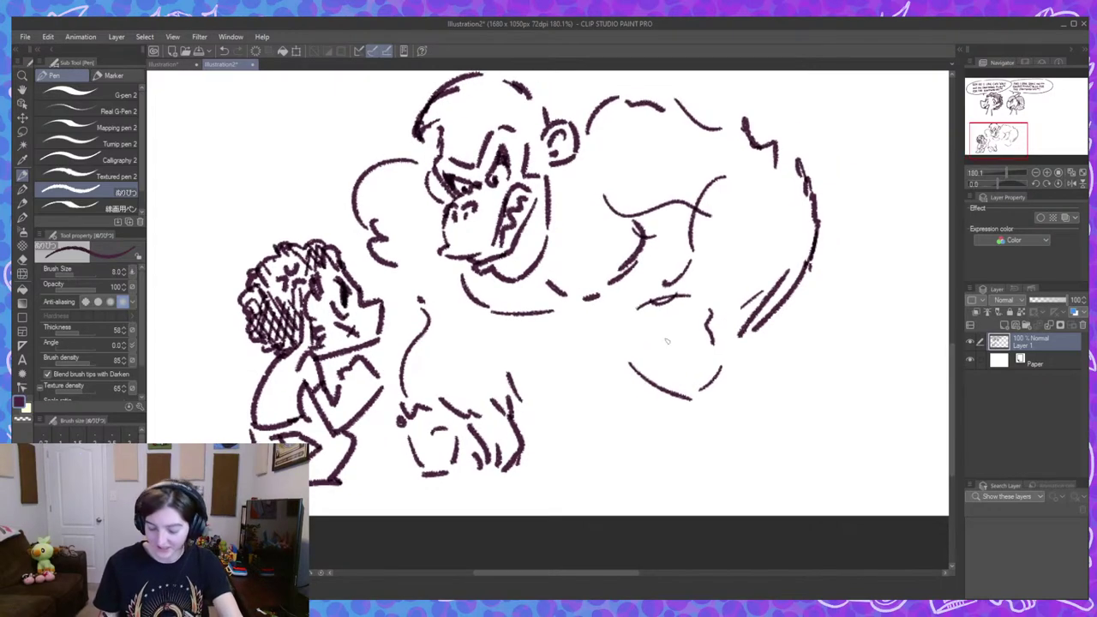
mouse_move(550, 286)
left_mouse_down()
mouse_move(514, 293)
mouse_move(535, 297)
left_mouse_up()
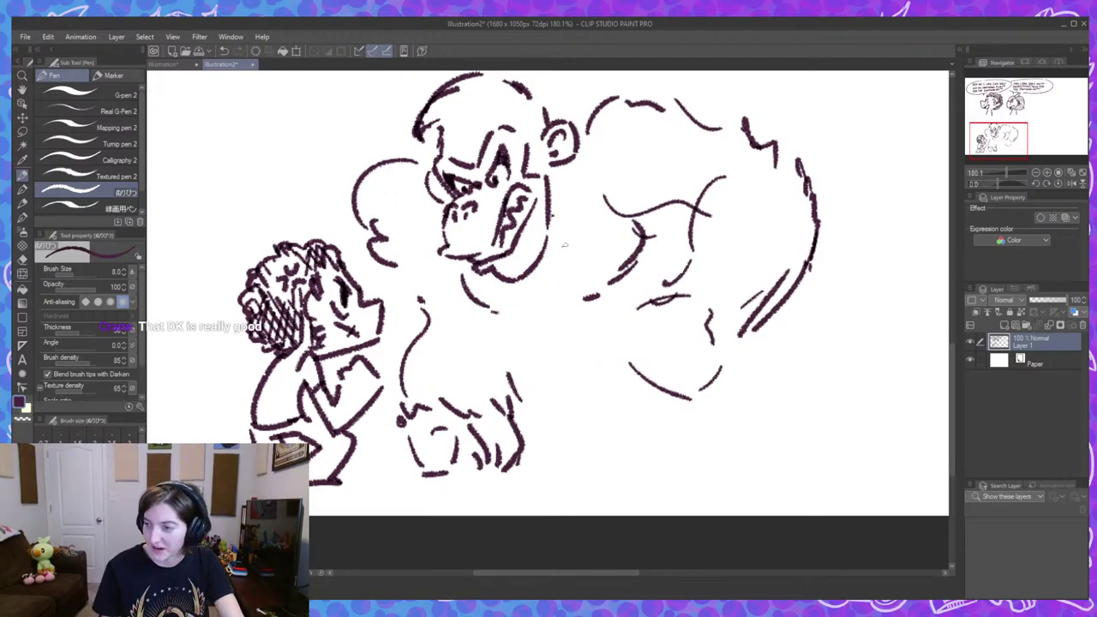
Draw the ape's neck collar and a long hanging necktie with a pointed end, joining the chest line to the collar.
mouse_move(556, 167)
left_mouse_down()
mouse_move(562, 187)
mouse_move(546, 183)
mouse_move(567, 228)
mouse_move(528, 295)
mouse_move(514, 297)
mouse_move(525, 340)
left_mouse_up()
left_click_drag(526, 352, 564, 406)
left_click_drag(531, 293, 602, 360)
key("ctrl+z")
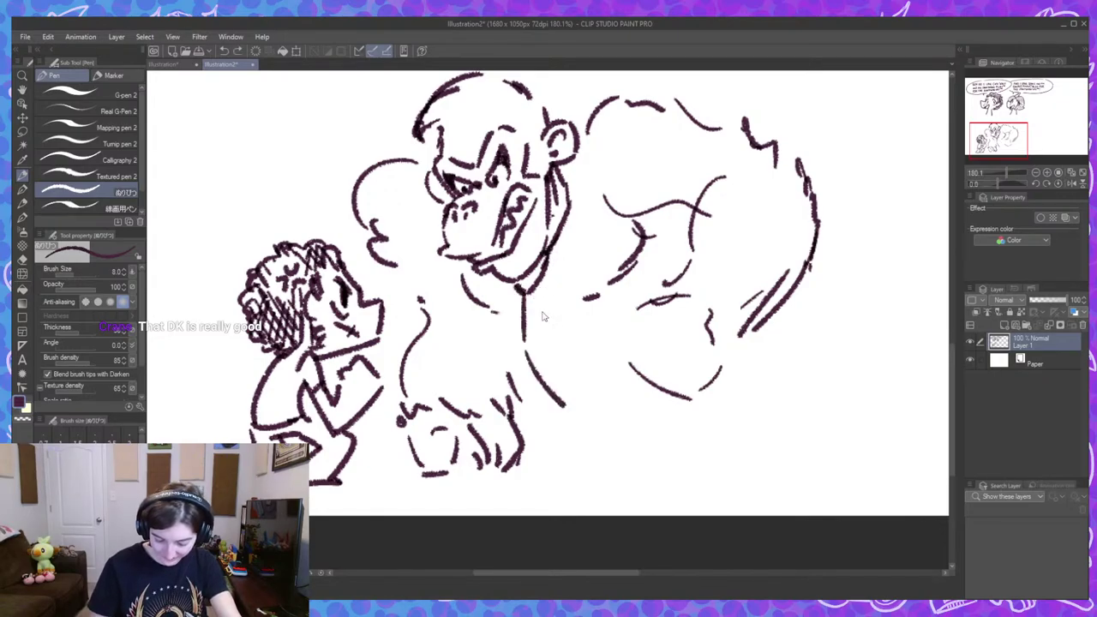
left_click_drag(533, 292, 593, 366)
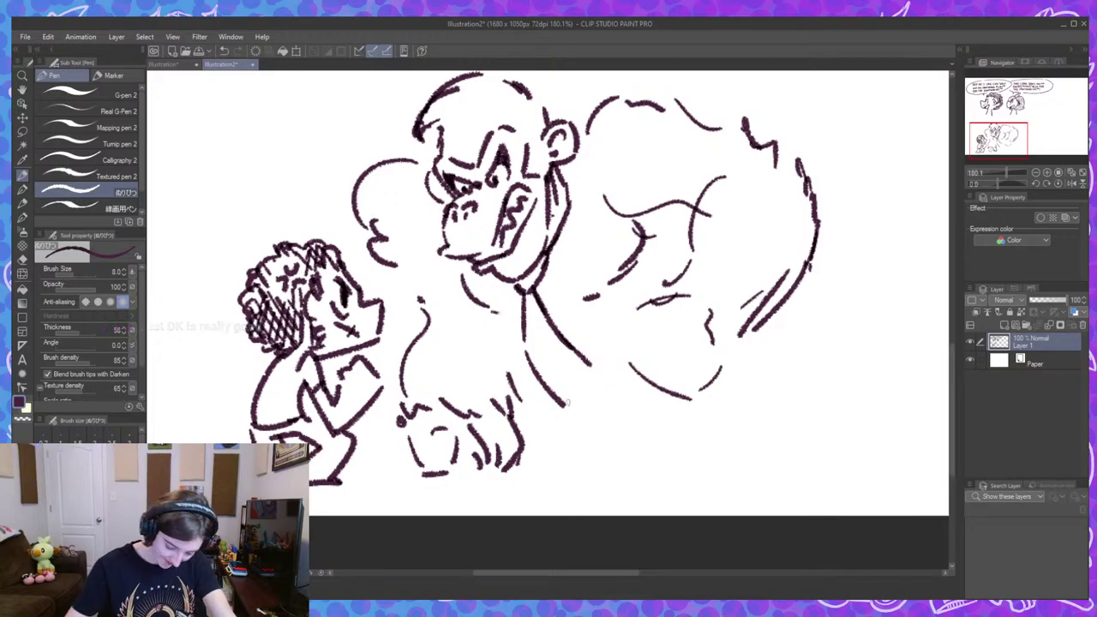
mouse_move(559, 400)
left_mouse_down()
mouse_move(615, 407)
mouse_move(598, 363)
mouse_move(611, 308)
left_mouse_up()
scroll(592, 298, "up", 2)
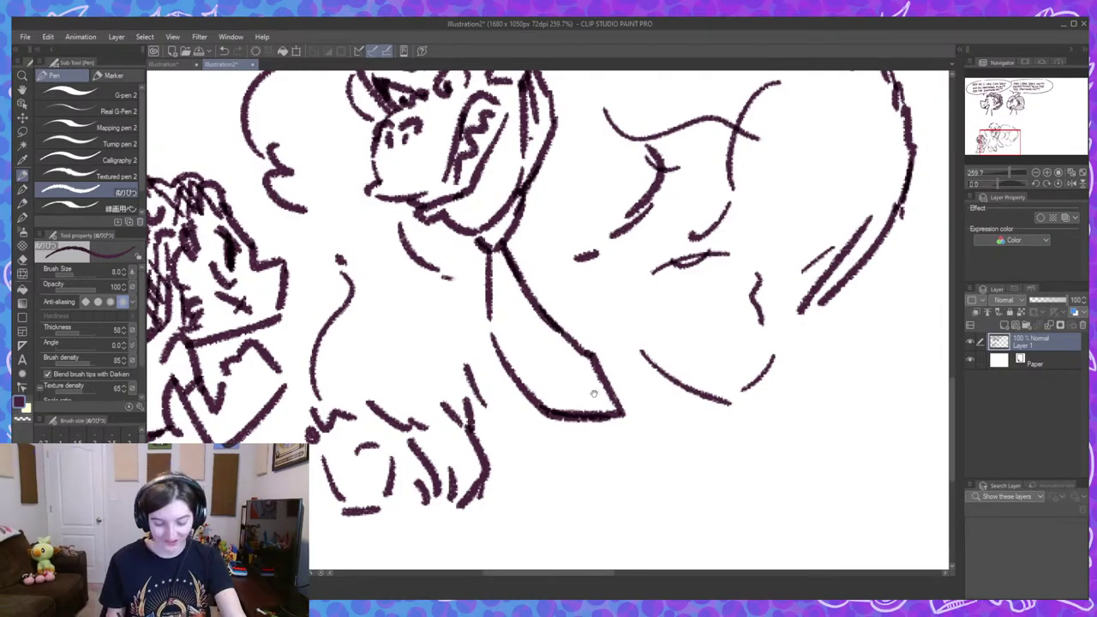
left_click_drag(592, 393, 605, 369)
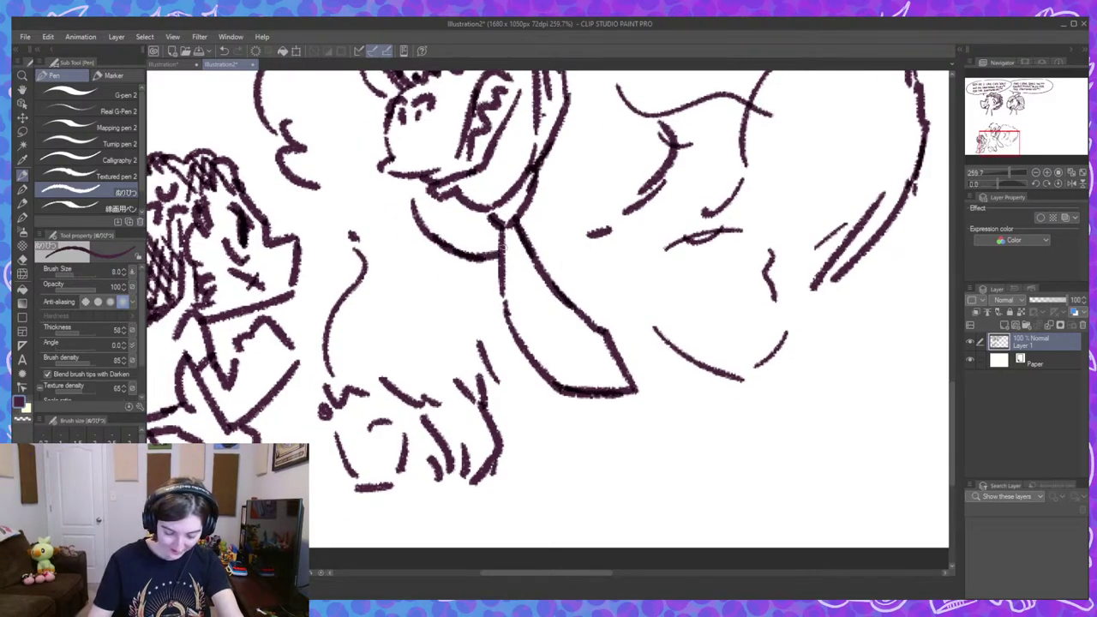
Thicken and connect the ape's belly line, central body folds and near limb contour, adding jagged fur around the limb's rounded end.
left_click_drag(675, 176, 683, 188)
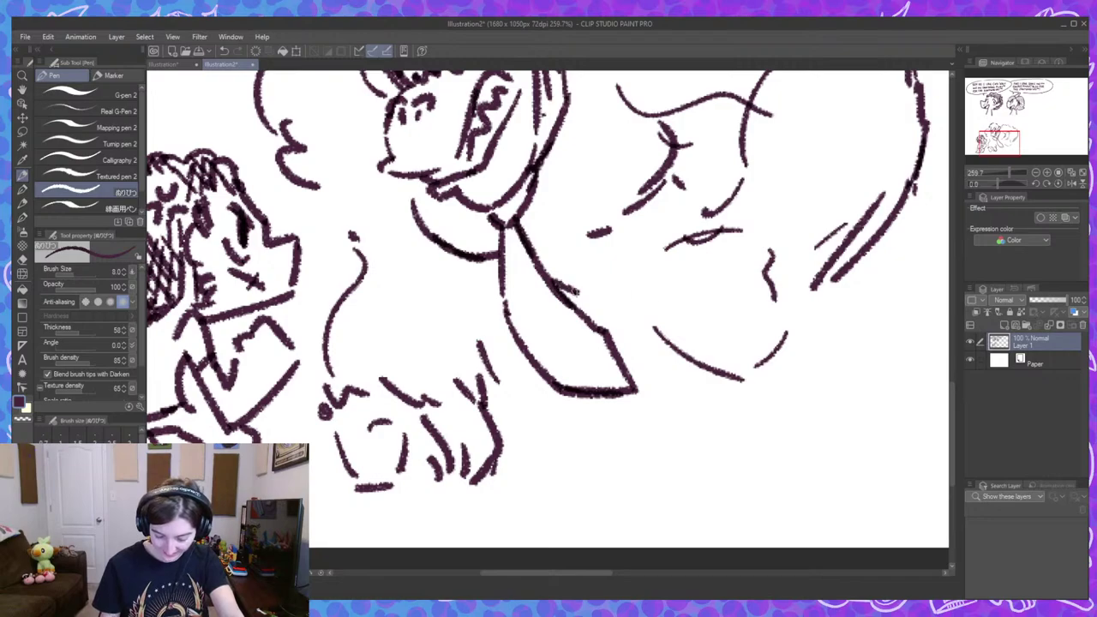
left_click_drag(557, 289, 638, 293)
mouse_move(714, 230)
left_mouse_down()
mouse_move(646, 268)
mouse_move(658, 279)
mouse_move(634, 300)
mouse_move(661, 336)
mouse_move(742, 377)
mouse_move(787, 341)
left_mouse_up()
left_click_drag(768, 266, 790, 317)
left_click_drag(837, 280, 782, 340)
mouse_move(766, 252)
left_mouse_down()
mouse_move(734, 215)
mouse_move(691, 230)
mouse_move(751, 163)
mouse_move(751, 141)
left_mouse_up()
left_click_drag(754, 147, 686, 299)
mouse_move(677, 329)
left_mouse_down()
mouse_move(689, 236)
mouse_move(735, 199)
left_mouse_up()
left_click_drag(672, 234, 677, 290)
left_click_drag(549, 237, 597, 275)
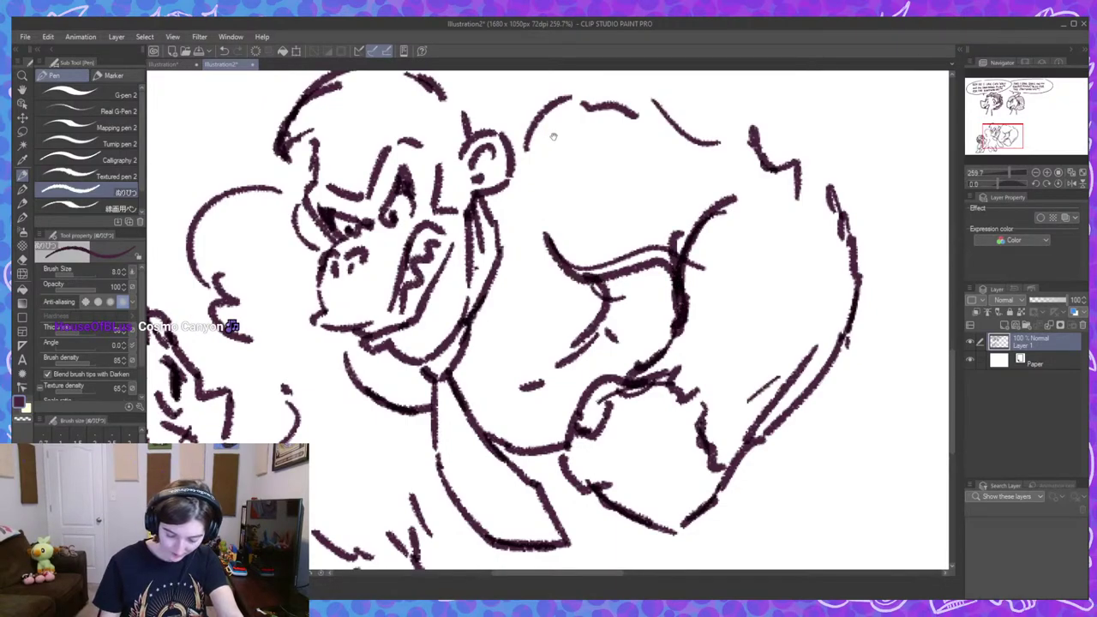
Reinforce the ape's upper back outline with overlapping fur tufts from behind the ear towards the rump.
mouse_move(554, 141)
left_mouse_down()
mouse_move(560, 238)
mouse_move(572, 159)
left_mouse_up()
left_click_drag(532, 234, 571, 158)
mouse_move(553, 190)
left_mouse_down()
mouse_move(538, 221)
mouse_move(617, 177)
left_mouse_up()
mouse_move(618, 178)
left_mouse_down()
mouse_move(589, 187)
mouse_move(647, 190)
left_mouse_up()
left_click_drag(636, 196, 672, 193)
left_click_drag(812, 253, 724, 256)
left_click_drag(574, 195, 667, 234)
left_click_drag(664, 227, 709, 262)
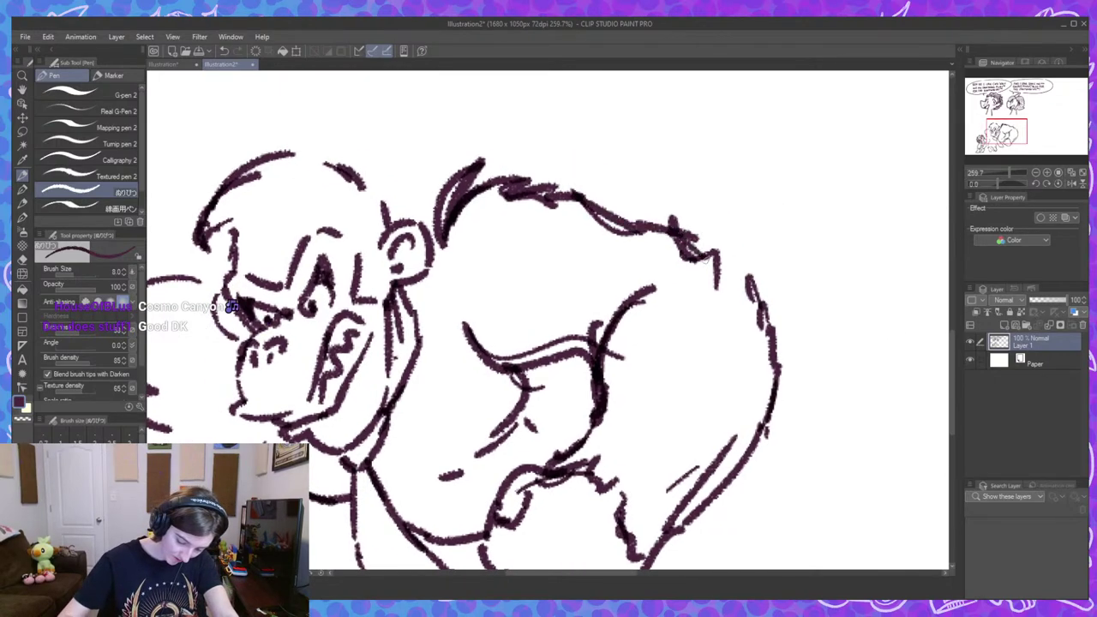
Letter "DK" on the lower part of the ape's tie and surround the letters with a jagged outline.
left_click_drag(773, 298, 686, 300)
left_click_drag(793, 338, 727, 262)
left_click_drag(660, 319, 665, 318)
scroll(664, 317, "up", 5)
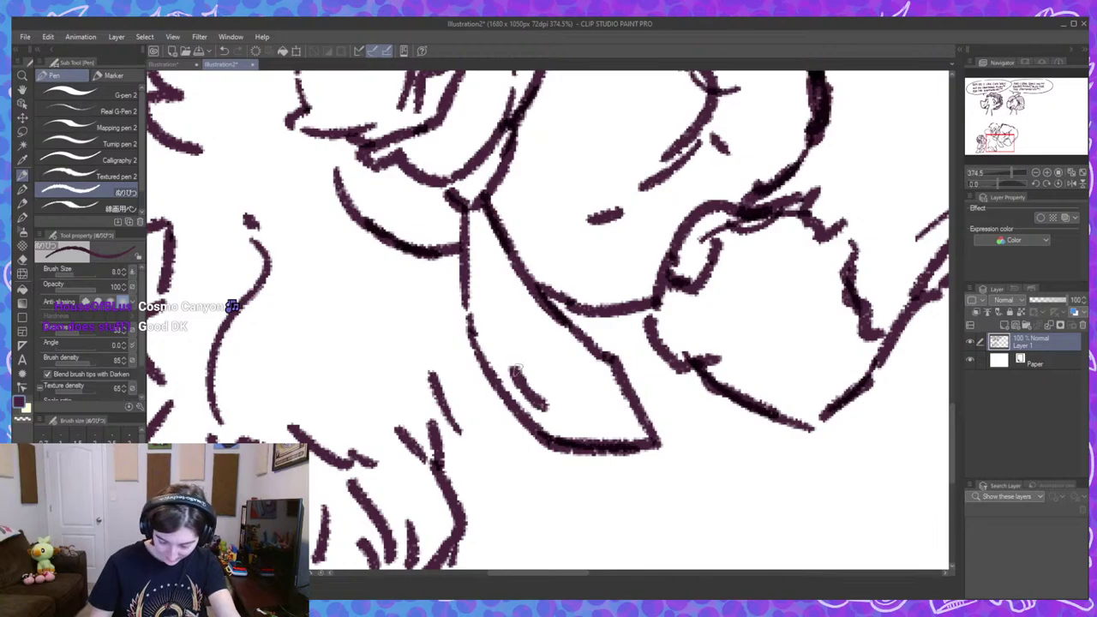
left_click_drag(530, 367, 559, 401)
left_click_drag(591, 358, 602, 391)
mouse_move(502, 385)
left_mouse_down()
mouse_move(507, 348)
mouse_move(537, 350)
mouse_move(566, 326)
mouse_move(585, 359)
left_mouse_up()
mouse_move(521, 416)
left_mouse_down()
mouse_move(554, 423)
mouse_move(568, 406)
mouse_move(601, 400)
mouse_move(612, 384)
mouse_move(611, 340)
left_mouse_up()
scroll(668, 383, "down", 4)
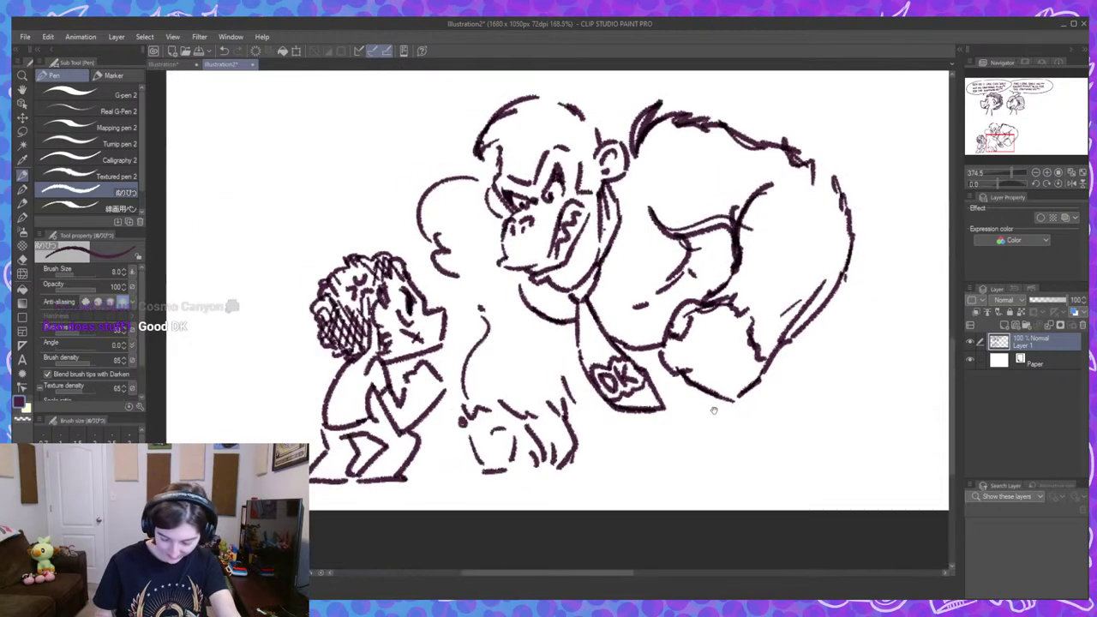
Draw the ape's far foot with rounded toes on the ground beneath the tie.
left_click_drag(712, 411, 604, 399)
scroll(601, 394, "down", 1)
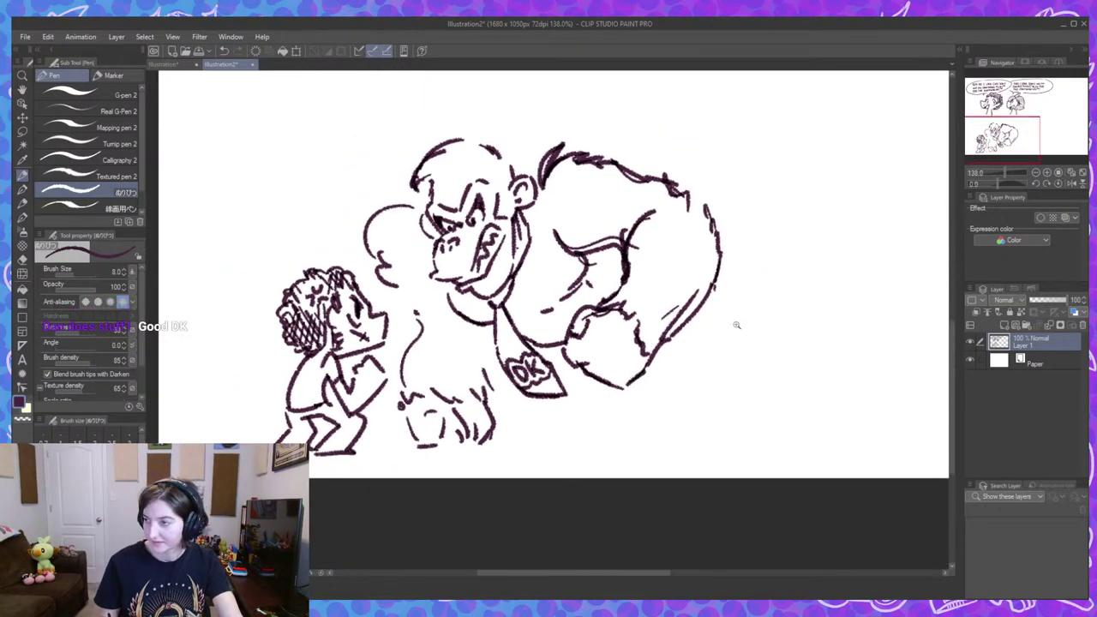
scroll(737, 324, "up", 3)
mouse_move(424, 376)
left_mouse_down()
mouse_move(432, 415)
mouse_move(480, 436)
mouse_move(445, 460)
mouse_move(514, 450)
mouse_move(462, 467)
mouse_move(520, 439)
mouse_move(532, 409)
mouse_move(524, 383)
left_mouse_up()
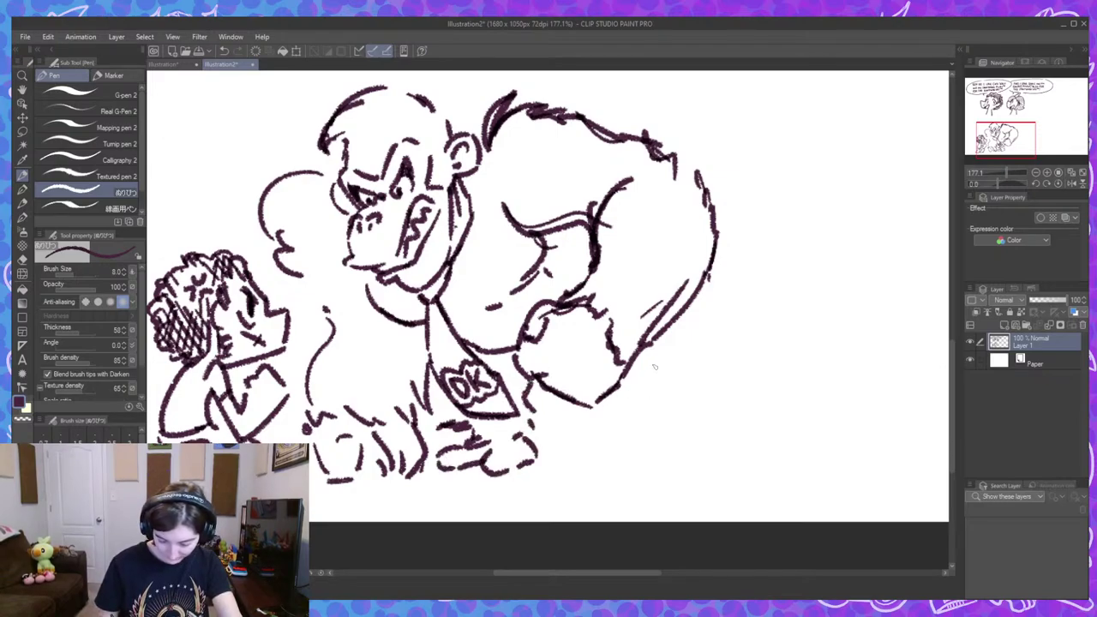
Draw the ape's near lower leg with fur at the heel and a large foot with rounded toes.
left_click_drag(607, 396, 617, 425)
mouse_move(656, 346)
left_mouse_down()
mouse_move(694, 383)
mouse_move(691, 400)
left_mouse_up()
mouse_move(619, 425)
left_mouse_down()
mouse_move(621, 457)
mouse_move(660, 466)
mouse_move(665, 444)
mouse_move(658, 468)
mouse_move(617, 458)
mouse_move(618, 432)
mouse_move(699, 432)
mouse_move(721, 416)
left_mouse_up()
key("ctrl+z")
key("ctrl+z")
left_click_drag(682, 388, 705, 393)
mouse_move(661, 468)
left_mouse_down()
mouse_move(725, 454)
mouse_move(689, 470)
left_mouse_up()
mouse_move(706, 429)
left_mouse_down()
mouse_move(730, 423)
mouse_move(723, 463)
left_mouse_up()
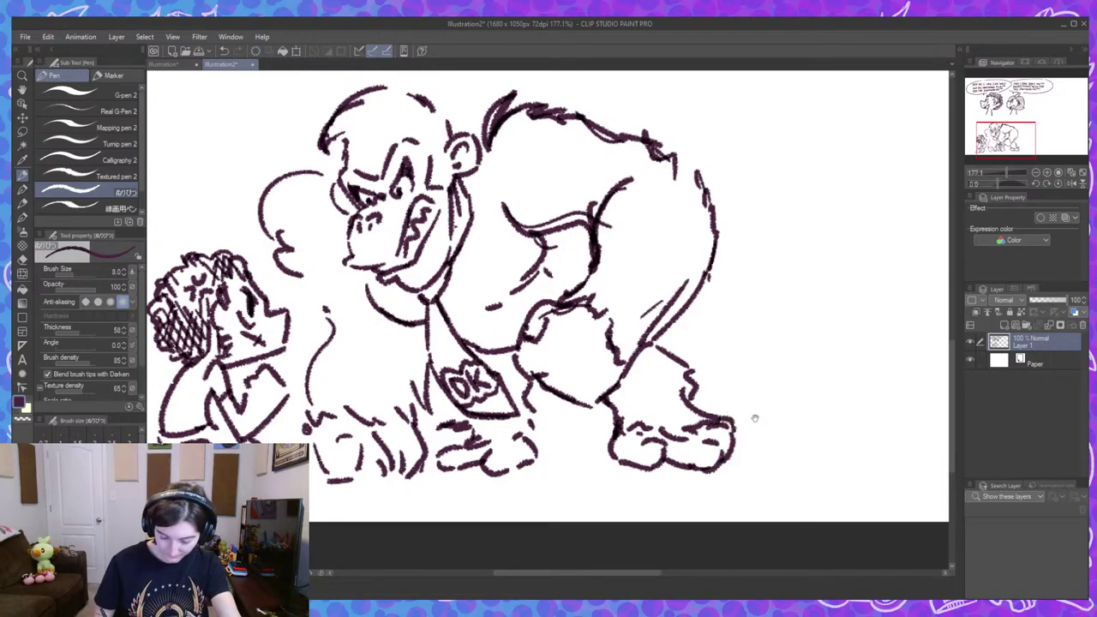
Redraw the small curly-haired figure's mouth as a short frown, removing the old mouth marks.
scroll(753, 417, "down", 3)
left_click_drag(757, 386, 743, 401)
scroll(746, 395, "up", 2)
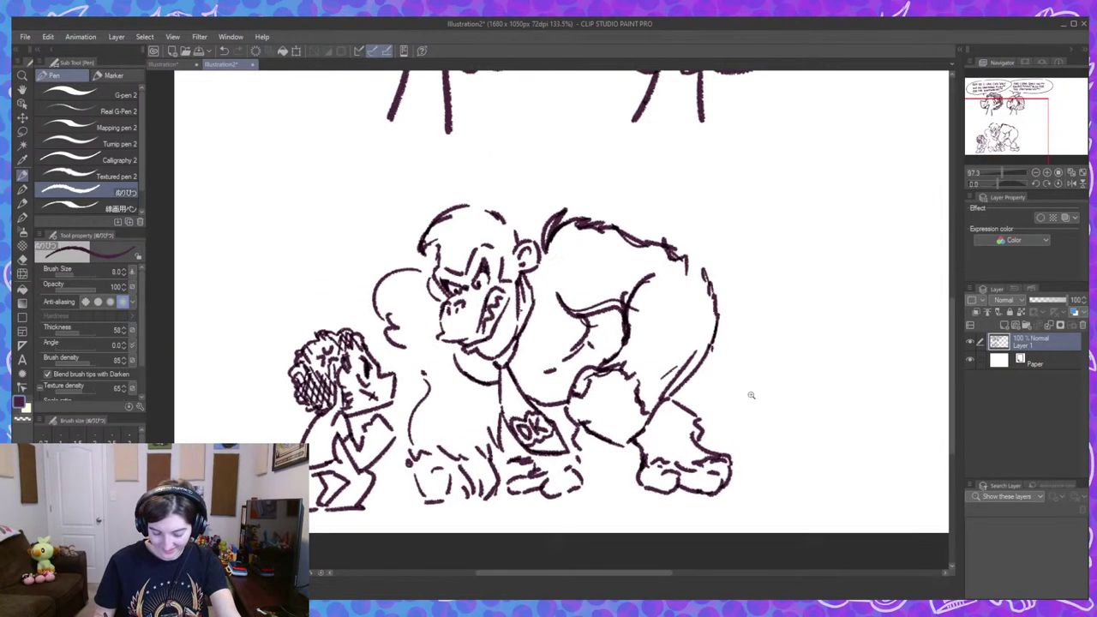
left_click_drag(590, 380, 648, 349)
scroll(446, 368, "up", 5)
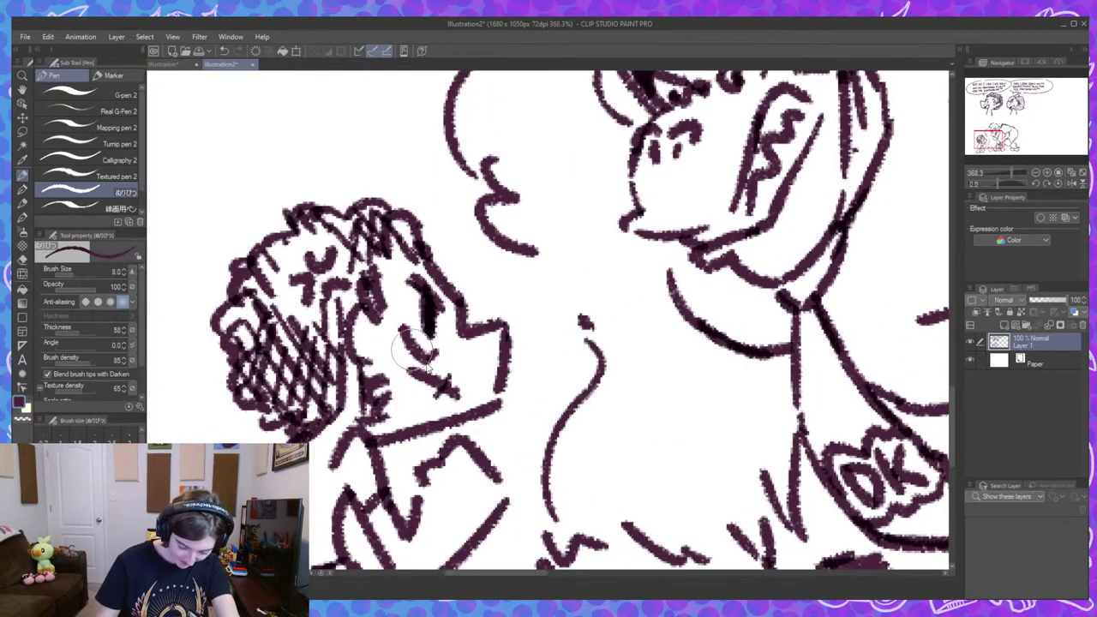
mouse_move(415, 372)
left_mouse_down()
mouse_move(439, 385)
mouse_move(423, 395)
mouse_move(461, 400)
mouse_move(433, 380)
left_mouse_up()
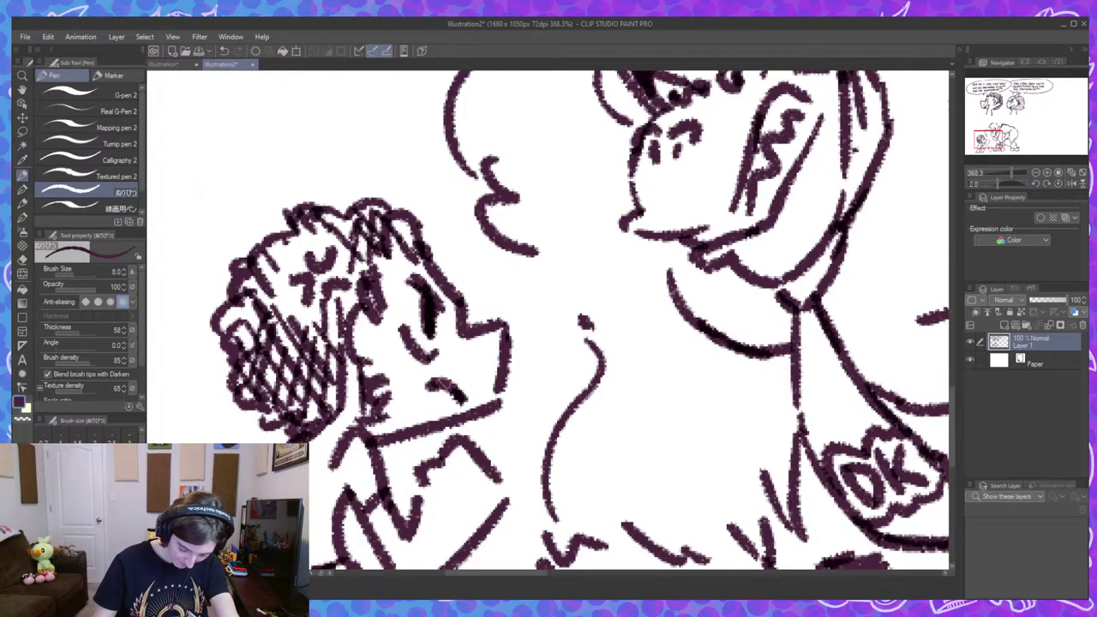
Strengthen the ape's far forearm outline and hatch shadows on the upper forearm and the underside of the far shoulder.
scroll(559, 346, "down", 7)
left_click_drag(689, 365, 613, 367)
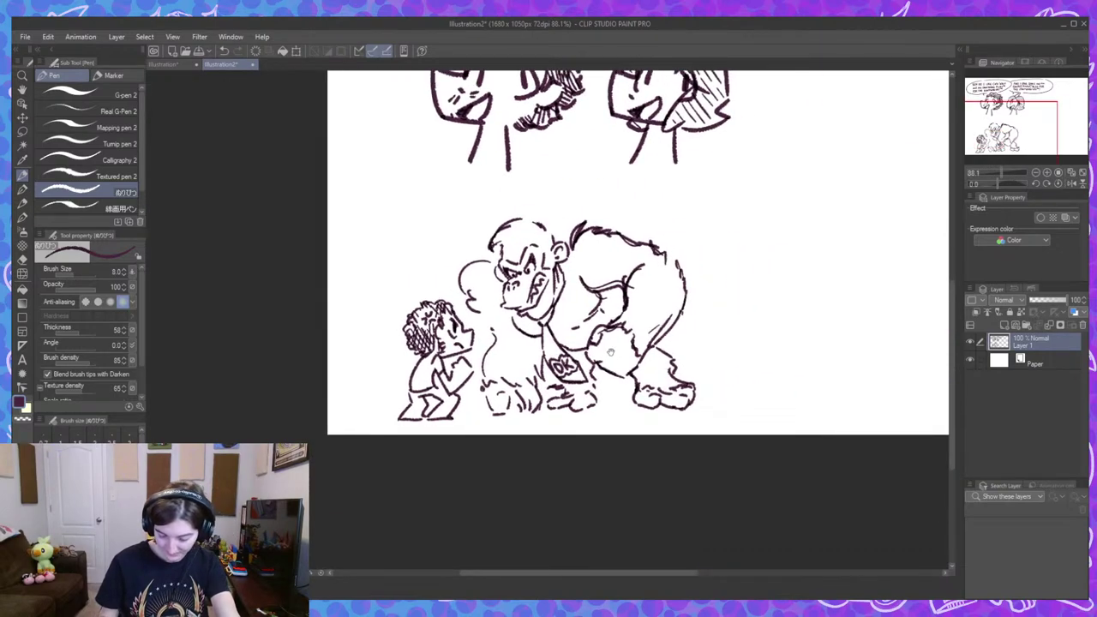
scroll(554, 369, "up", 2)
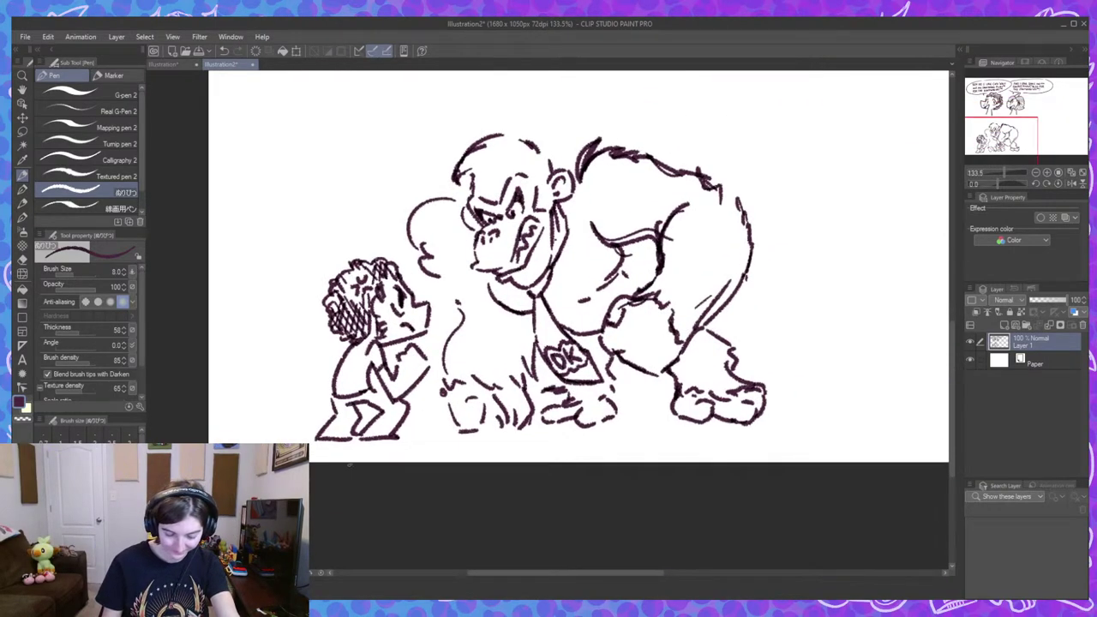
left_click_drag(445, 353, 438, 390)
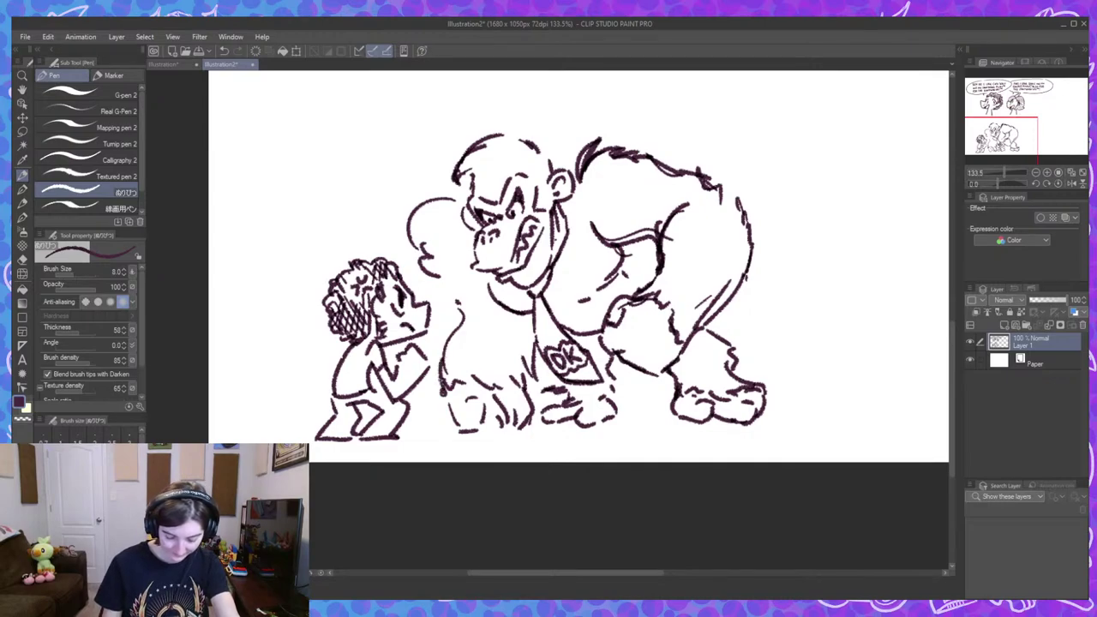
left_click_drag(463, 312, 438, 380)
left_click_drag(470, 305, 461, 343)
left_click_drag(476, 307, 474, 346)
left_click_drag(492, 300, 485, 329)
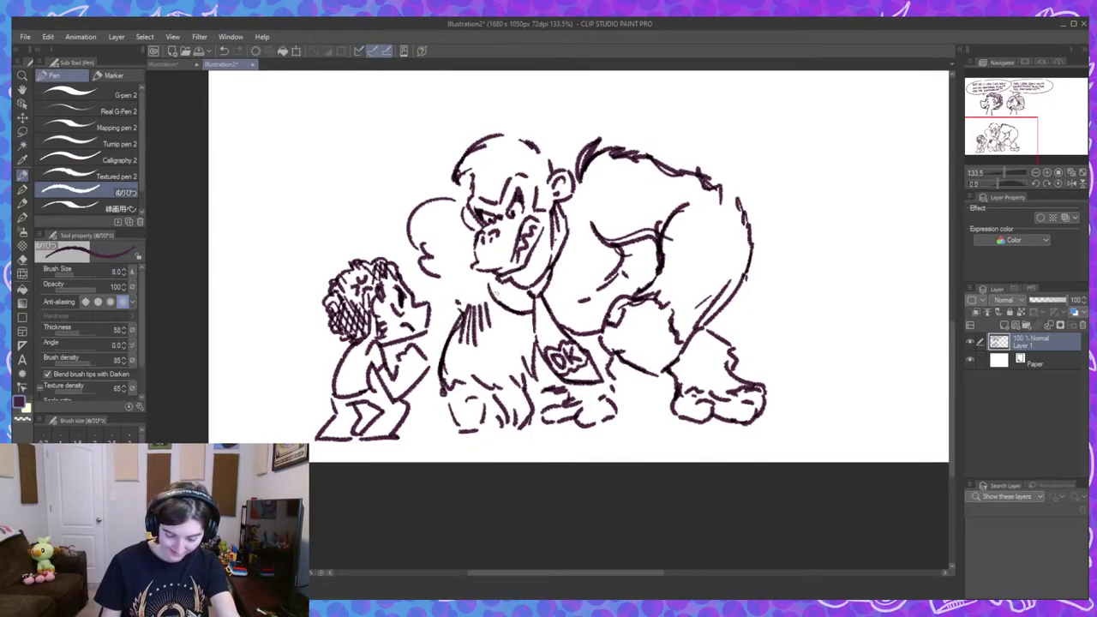
left_click_drag(435, 274, 471, 307)
left_click_drag(439, 259, 478, 299)
left_click_drag(468, 266, 480, 281)
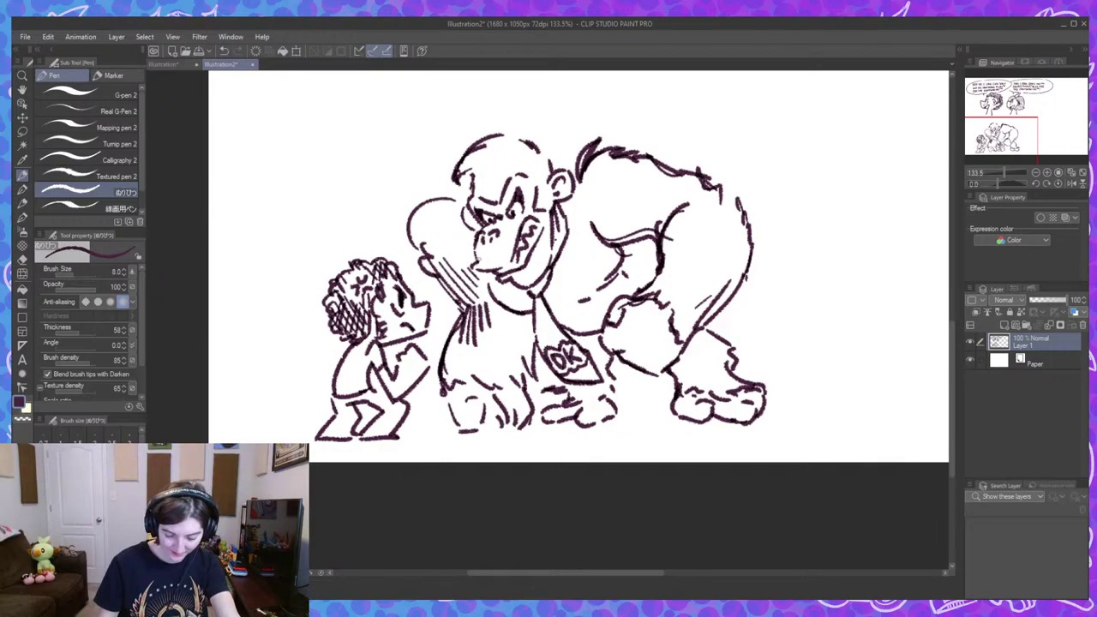
Hatch shadows in the gap at the middle of the ape's body and on the upper part of its near lower leg.
left_click_drag(627, 246, 625, 277)
left_click_drag(635, 241, 641, 276)
left_click_drag(653, 247, 652, 267)
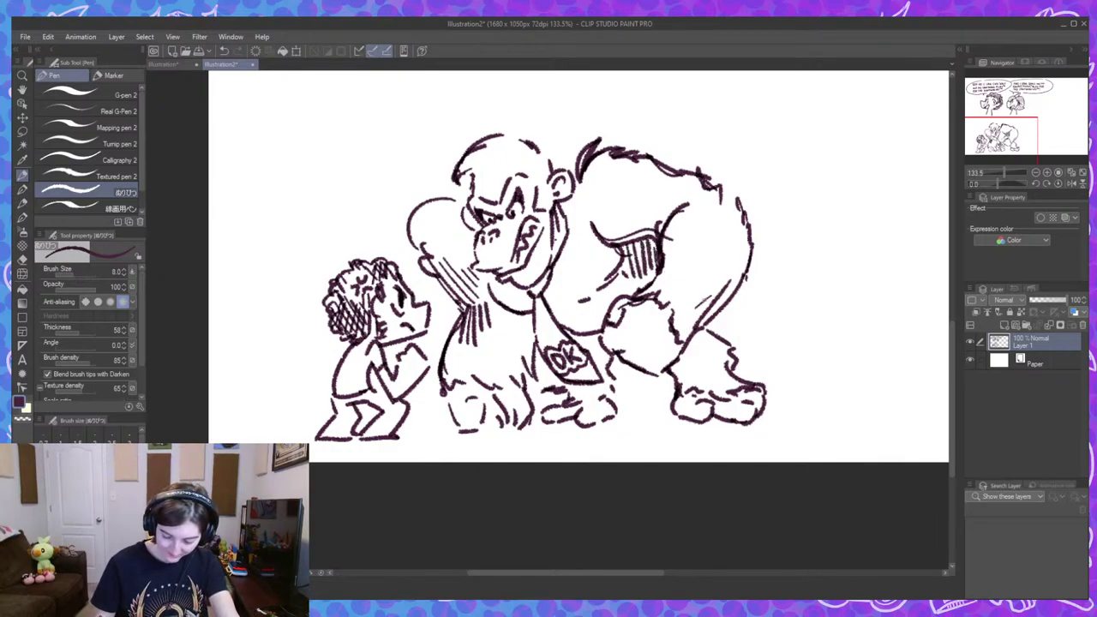
left_click_drag(722, 324, 708, 335)
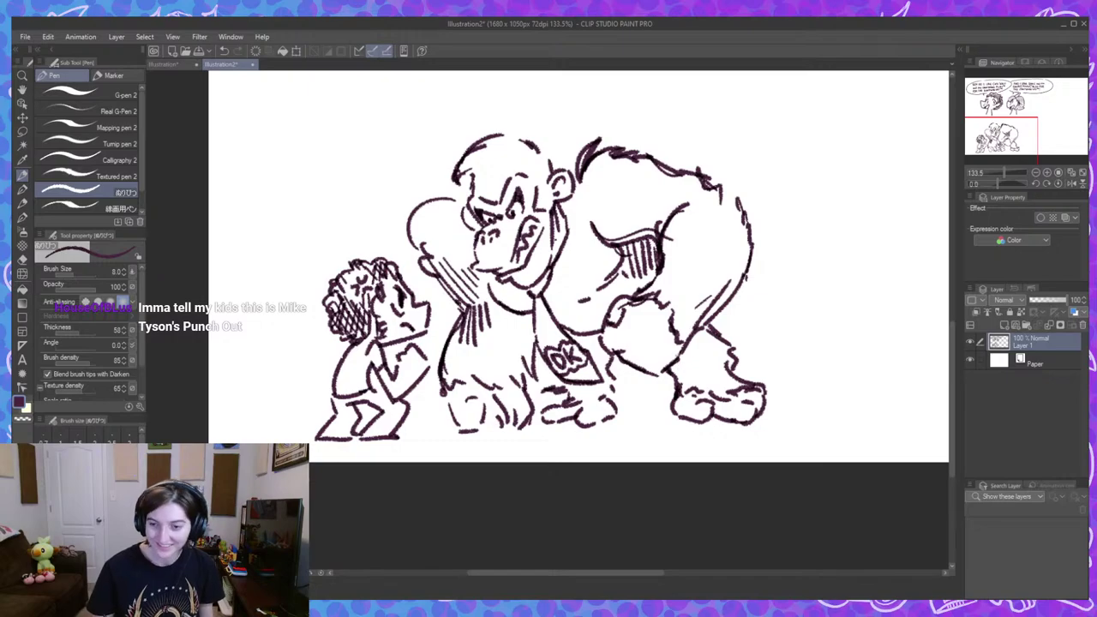
mouse_move(680, 359)
left_mouse_down()
mouse_move(669, 378)
mouse_move(683, 374)
left_mouse_up()
mouse_move(703, 343)
left_mouse_down()
mouse_move(686, 372)
mouse_move(711, 361)
left_mouse_up()
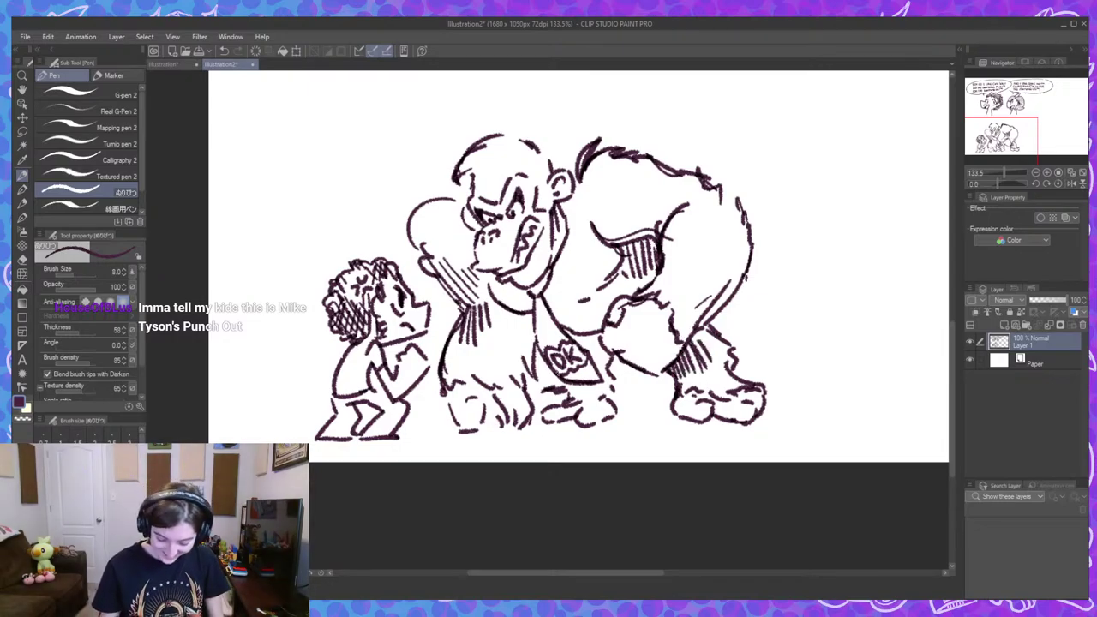
Fill the area around and behind the ape's DK tie with dense dark hatching down to the far foot.
left_click_drag(540, 350, 535, 377)
left_click_drag(541, 348, 536, 385)
left_click_drag(549, 358, 545, 389)
mouse_move(561, 371)
left_mouse_down()
mouse_move(557, 402)
mouse_move(596, 394)
left_mouse_up()
left_click_drag(570, 331, 581, 344)
left_click_drag(579, 335, 596, 367)
mouse_move(591, 334)
left_mouse_down()
mouse_move(604, 375)
mouse_move(594, 339)
left_mouse_up()
left_click_drag(613, 346, 600, 393)
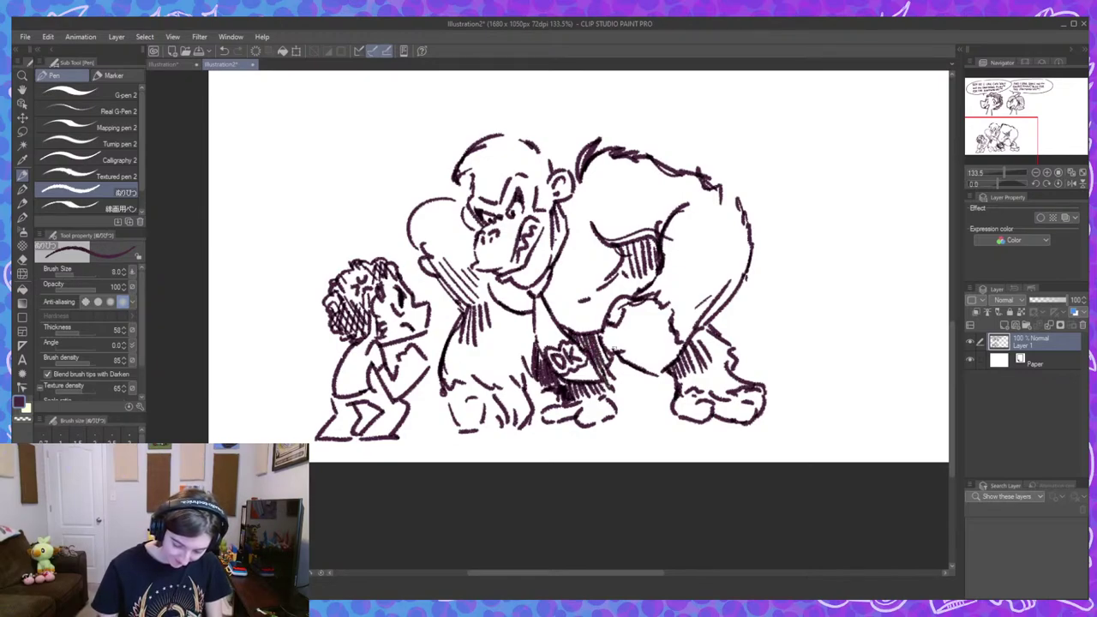
Hatch diagonal shading strokes along the lower inside edge of the ape's rounded rear contour.
mouse_move(671, 298)
left_mouse_down()
mouse_move(675, 331)
mouse_move(696, 353)
left_mouse_up()
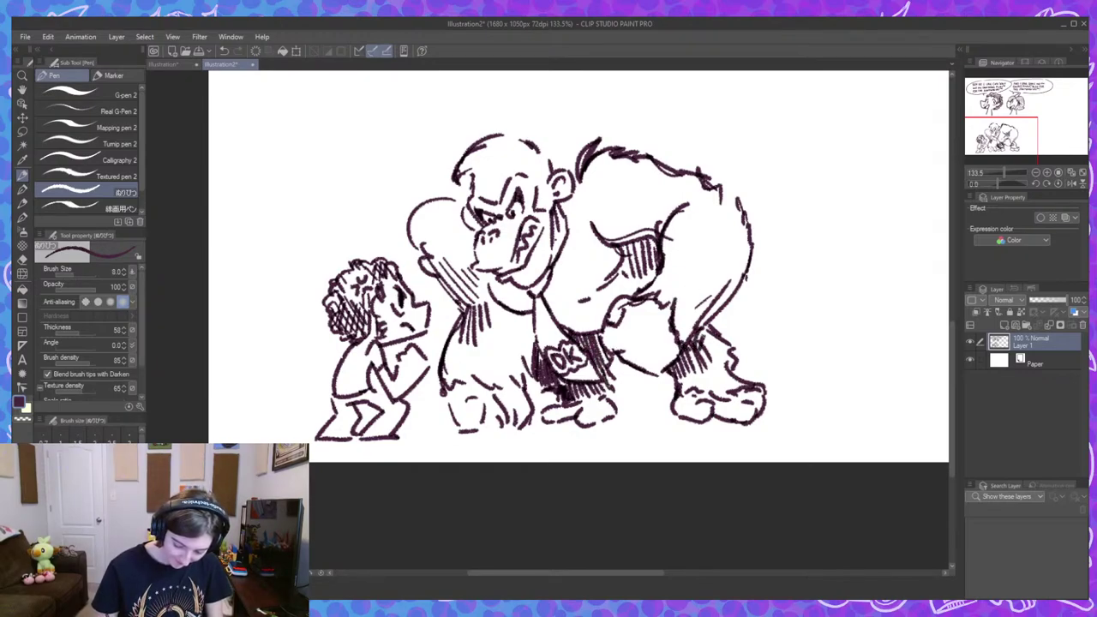
mouse_move(718, 308)
left_mouse_down()
mouse_move(689, 339)
mouse_move(714, 300)
mouse_move(707, 313)
left_mouse_up()
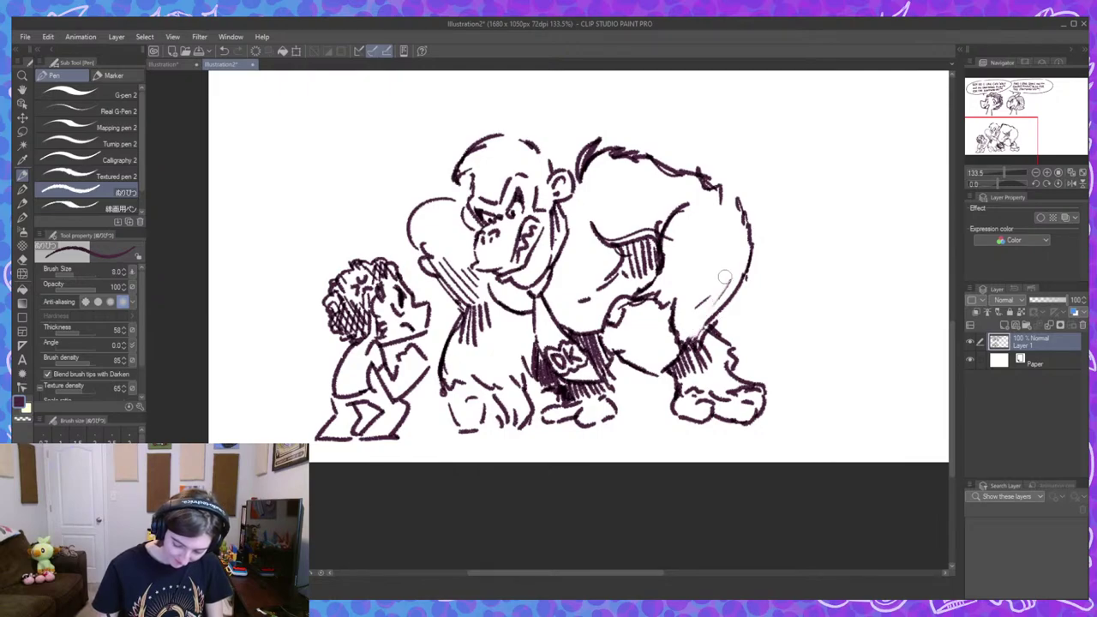
left_click_drag(730, 274, 692, 333)
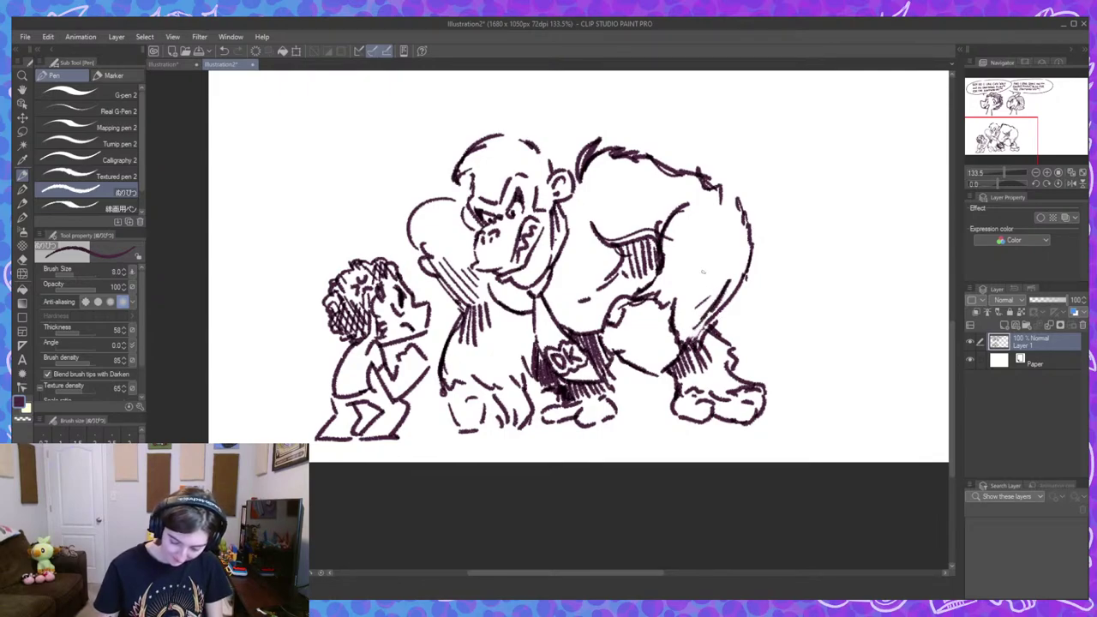
left_click_drag(727, 294, 704, 315)
mouse_move(730, 272)
left_mouse_down()
mouse_move(693, 318)
mouse_move(699, 298)
left_mouse_up()
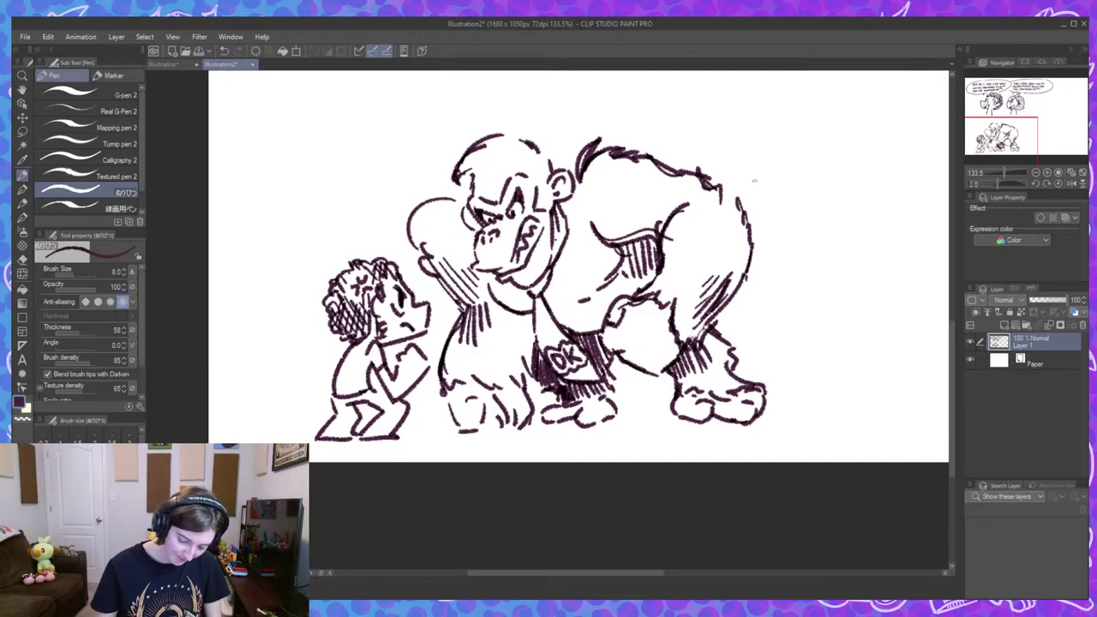
Cross-hatch the gap at the middle of the ape's body darker and add hatching lines across its upper back.
left_click_drag(633, 250, 624, 278)
left_click_drag(637, 262, 627, 290)
mouse_move(656, 264)
left_mouse_down()
mouse_move(634, 280)
mouse_move(616, 253)
left_mouse_up()
left_click_drag(662, 236, 631, 253)
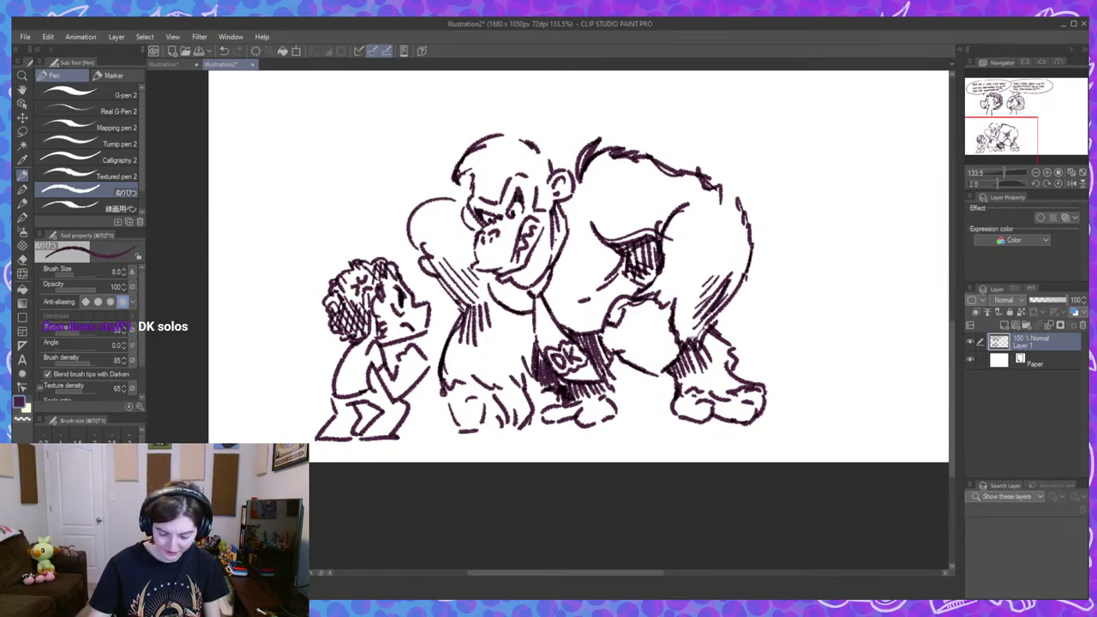
mouse_move(648, 215)
left_mouse_down()
mouse_move(629, 232)
mouse_move(655, 202)
mouse_move(663, 207)
mouse_move(607, 229)
left_mouse_up()
left_click_drag(655, 185, 644, 192)
left_click_drag(675, 170, 653, 180)
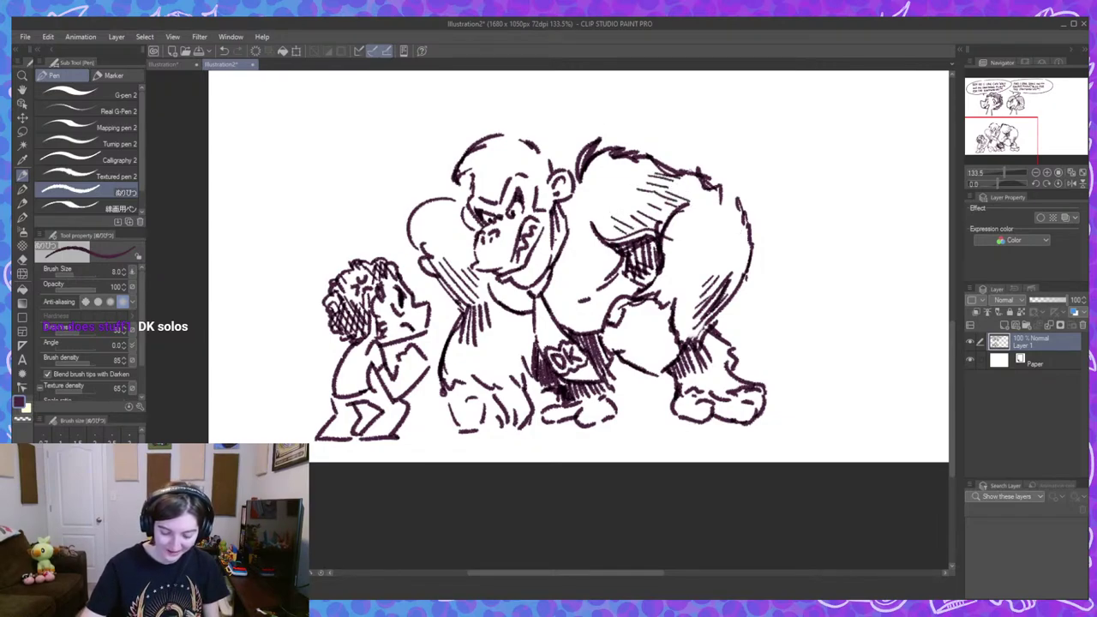
Add short hatching strokes to the ape's hair above the forehead and fur tufts along its far shoulder outline.
left_click_drag(478, 165, 469, 175)
left_click_drag(483, 163, 478, 173)
left_click_drag(493, 156, 488, 165)
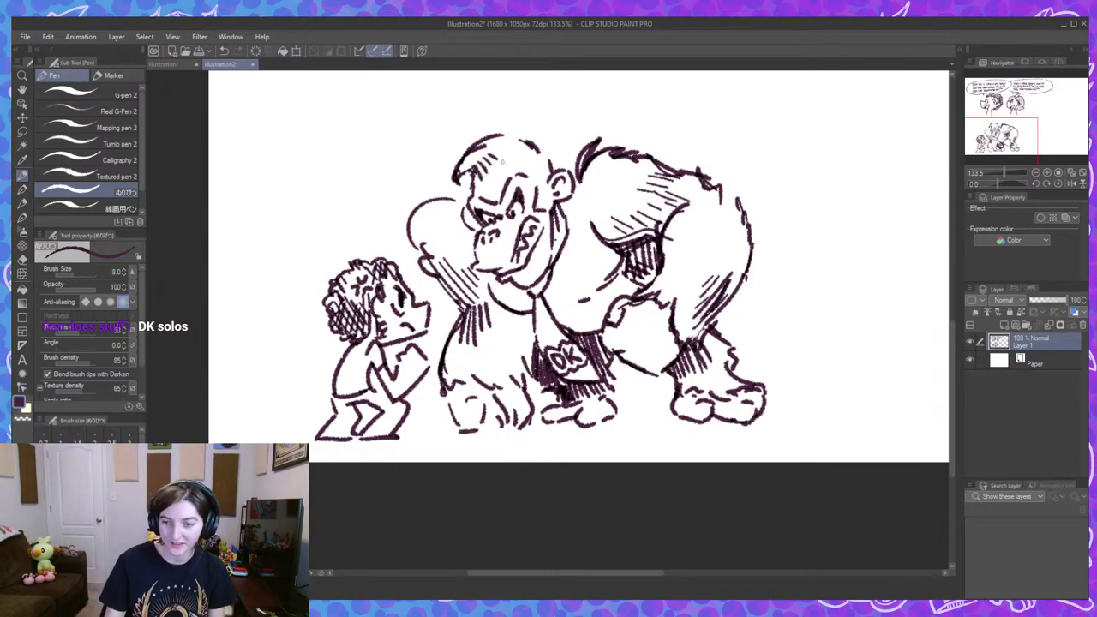
mouse_move(411, 212)
left_mouse_down()
mouse_move(422, 262)
mouse_move(403, 236)
mouse_move(444, 189)
mouse_move(466, 201)
left_mouse_up()
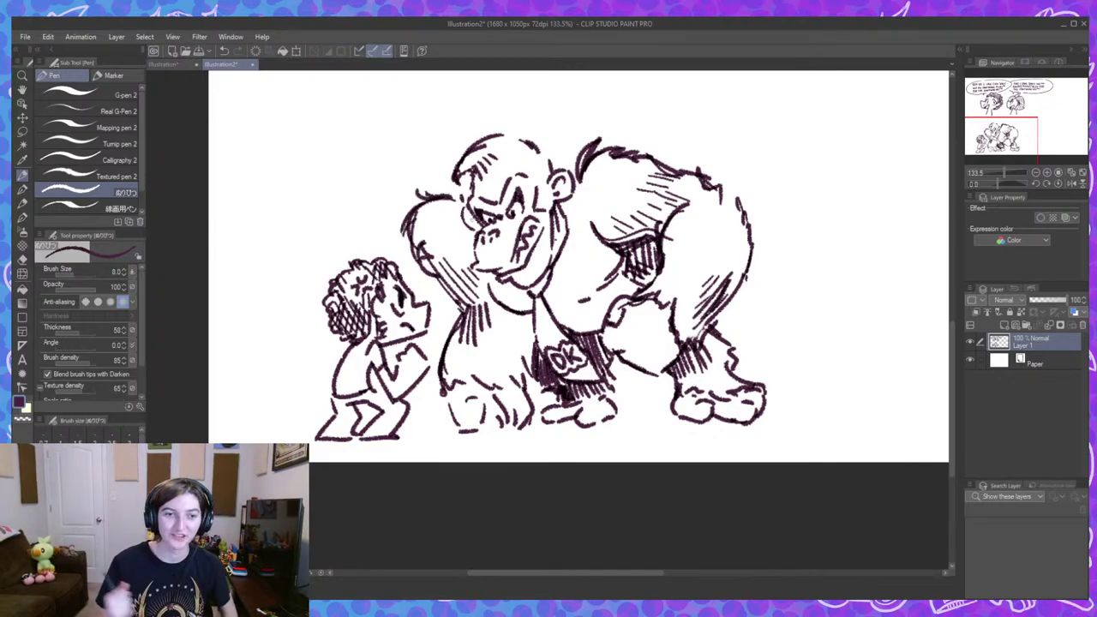
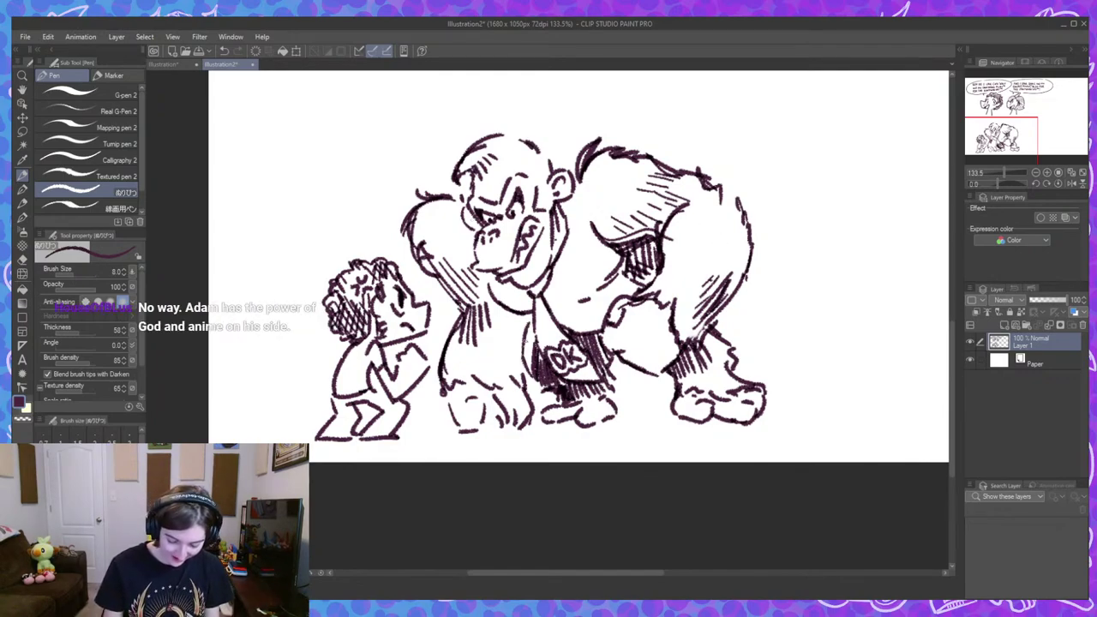
Hatch lengthwise shading strokes down the ape's front forearm and darken its inner edge beside the DK tie.
left_click_drag(524, 346, 525, 377)
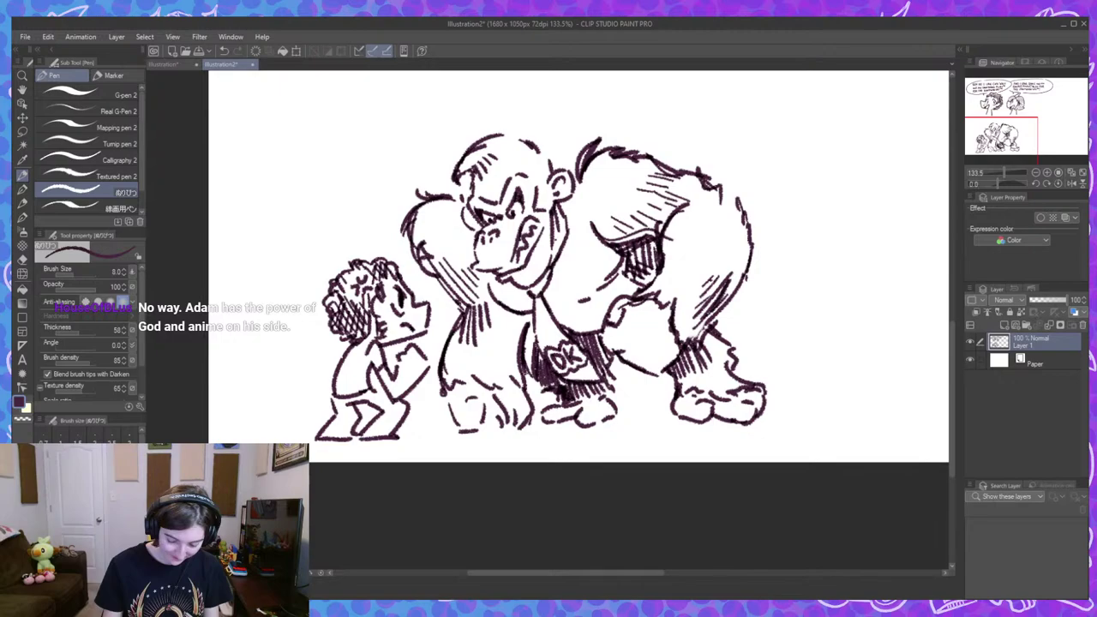
left_click_drag(491, 303, 511, 336)
left_click_drag(504, 309, 520, 332)
left_click_drag(516, 314, 516, 360)
left_click_drag(508, 323, 520, 364)
left_click_drag(514, 327, 520, 364)
left_click_drag(509, 330, 519, 378)
mouse_move(502, 334)
left_mouse_down()
mouse_move(513, 371)
mouse_move(496, 372)
left_mouse_up()
left_click_drag(503, 326, 488, 371)
left_click_drag(497, 353, 490, 371)
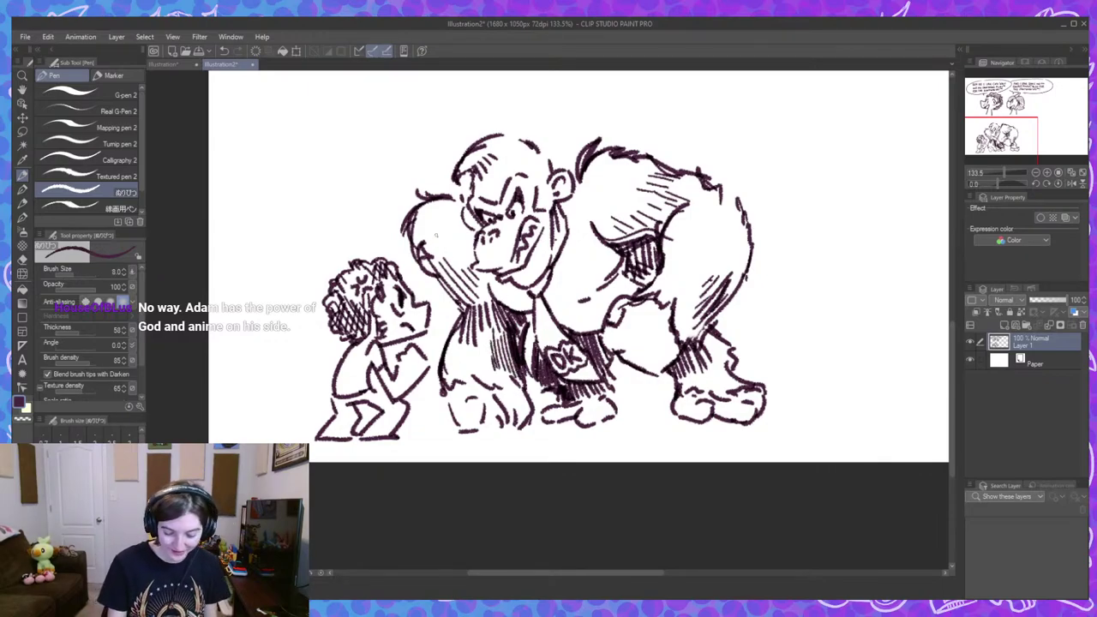
Add short curved fur strokes fanning across the ape's rounded shoulder in front of its face.
left_click_drag(442, 218, 429, 243)
left_click_drag(449, 225, 435, 245)
left_click_drag(449, 231, 440, 246)
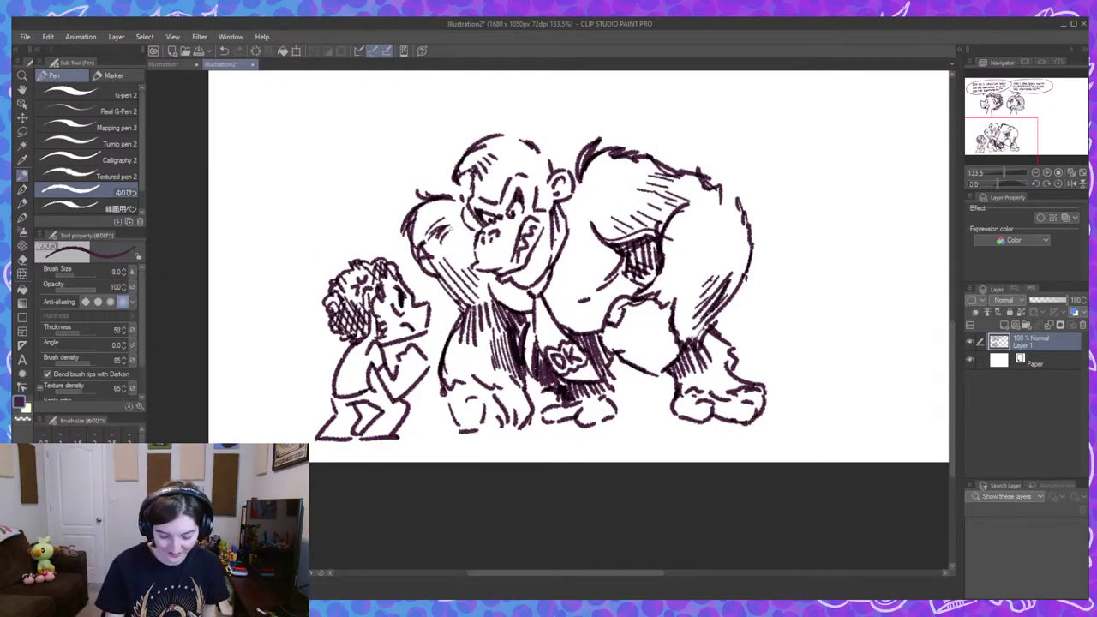
left_click_drag(449, 228, 462, 247)
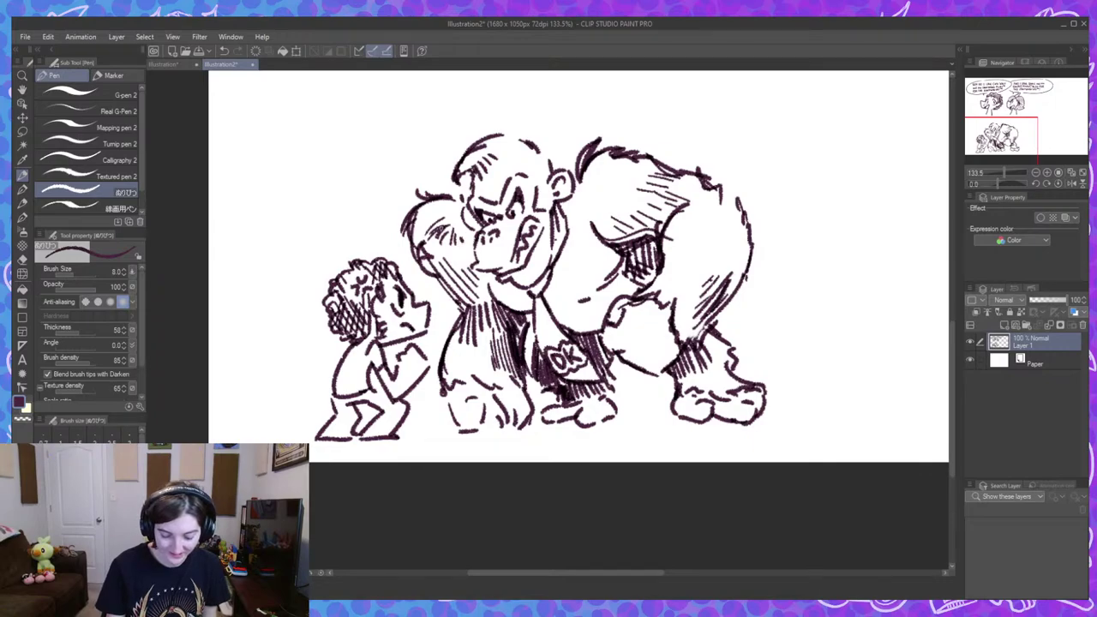
Add hatching above the dark gap at the ape's middle and along the front of its rear thigh.
mouse_move(589, 219)
left_mouse_down()
mouse_move(603, 240)
mouse_move(624, 231)
left_mouse_up()
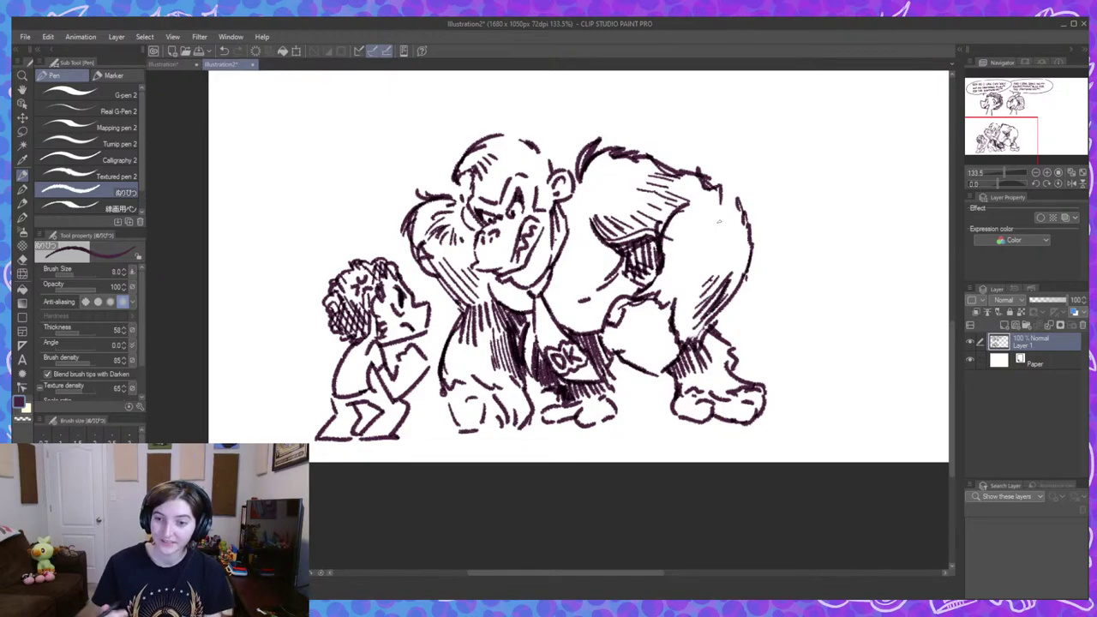
left_click_drag(665, 240, 685, 281)
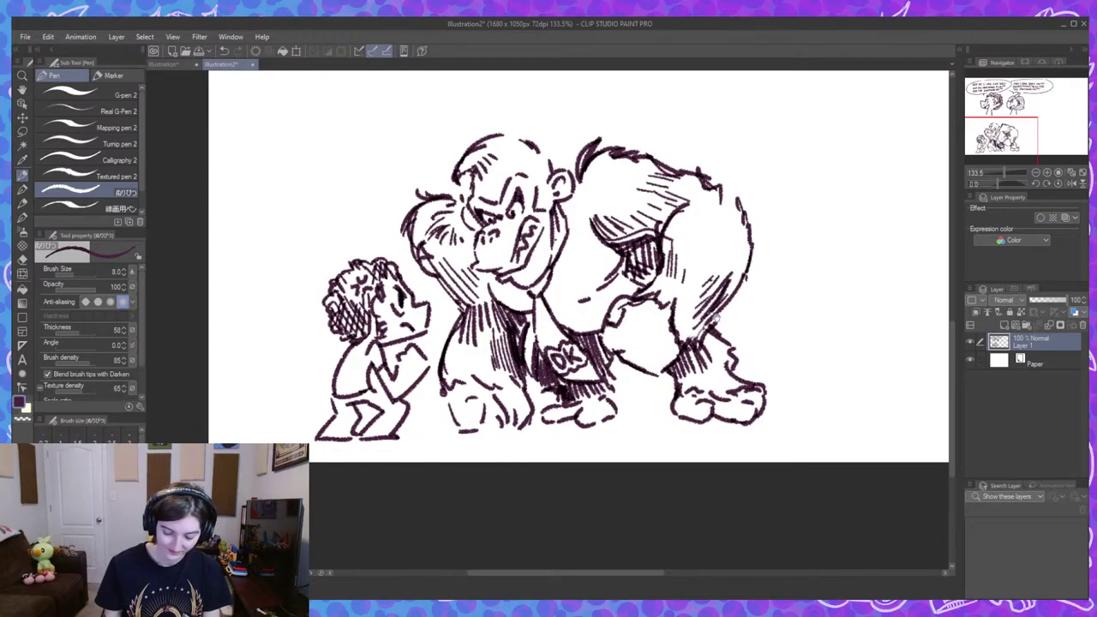
left_click_drag(716, 318, 738, 328)
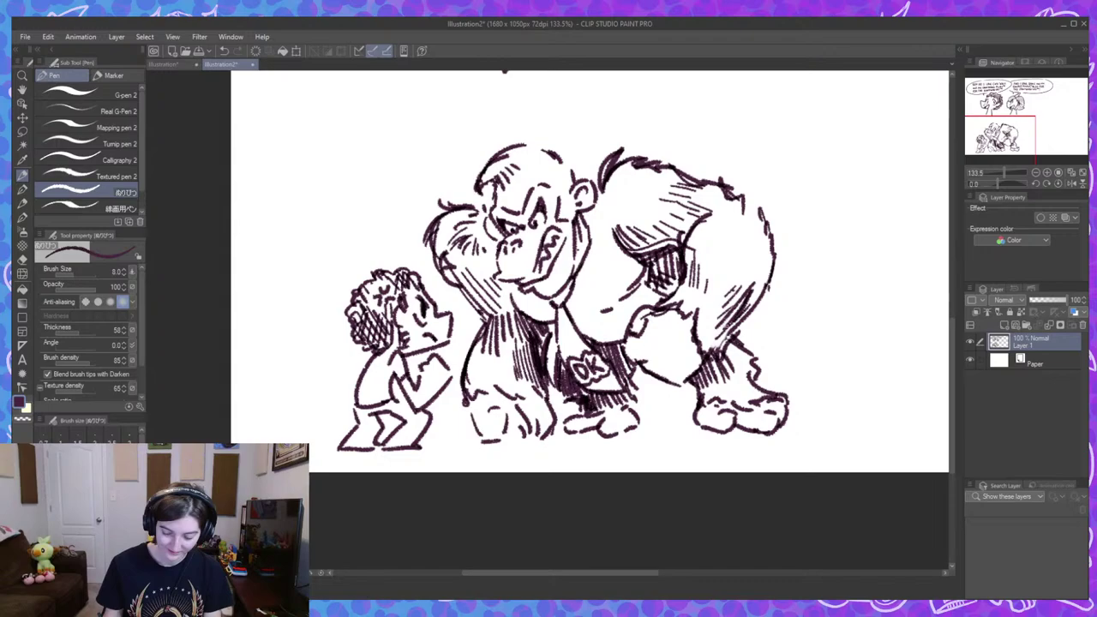
Draw a small arrow pointing down at the curly-haired figure and letter "HAS THE POWER" above it.
left_click_drag(370, 237, 371, 255)
left_click_drag(364, 246, 377, 246)
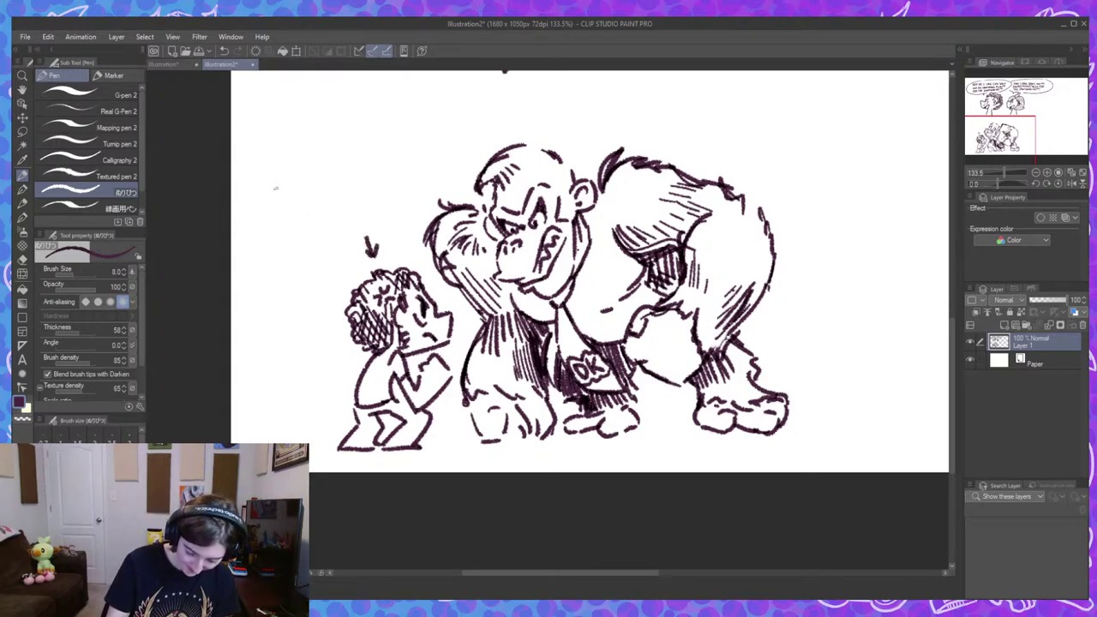
left_click_drag(275, 185, 274, 198)
mouse_move(284, 185)
left_mouse_down()
mouse_move(282, 197)
mouse_move(299, 196)
mouse_move(331, 172)
mouse_move(324, 189)
mouse_move(332, 186)
left_mouse_up()
mouse_move(341, 170)
left_mouse_down()
mouse_move(350, 183)
mouse_move(371, 161)
mouse_move(361, 178)
left_mouse_up()
left_click_drag(362, 168, 374, 177)
mouse_move(382, 159)
left_mouse_down()
mouse_move(406, 154)
mouse_move(411, 169)
mouse_move(419, 161)
mouse_move(435, 168)
left_mouse_up()
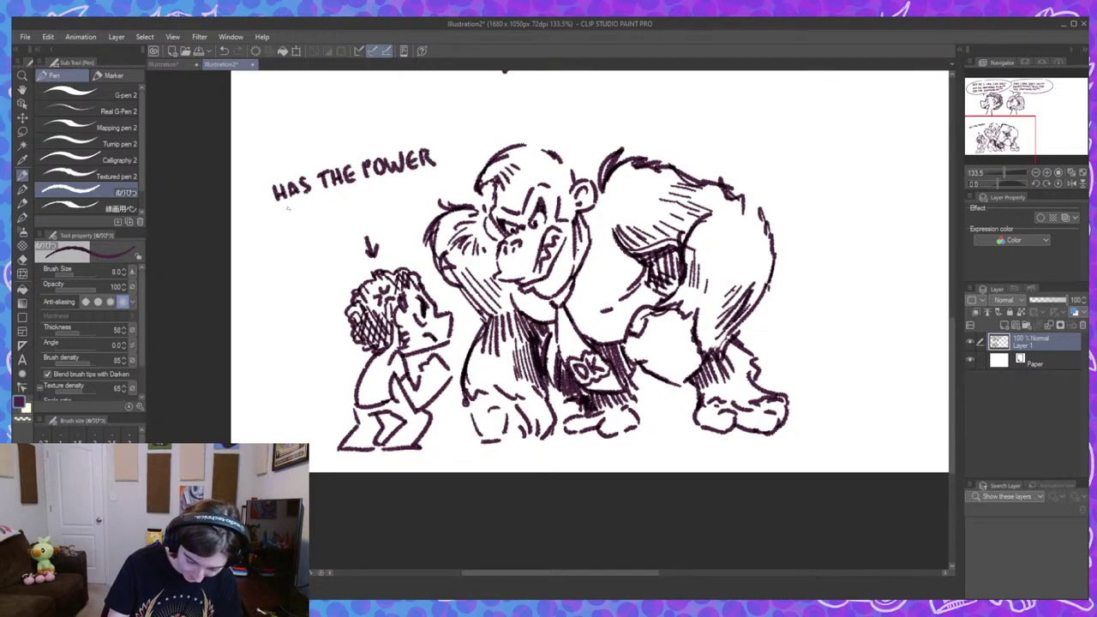
Letter "OF GOD + ANIME" as the second line of the caption above the curly-haired figure.
left_click_drag(286, 206, 285, 207)
left_click_drag(296, 205, 296, 221)
left_click_drag(296, 204, 393, 197)
mouse_move(380, 193)
left_mouse_down()
mouse_move(396, 179)
mouse_move(411, 194)
mouse_move(416, 176)
mouse_move(442, 188)
left_mouse_up()
left_click_drag(434, 180, 445, 170)
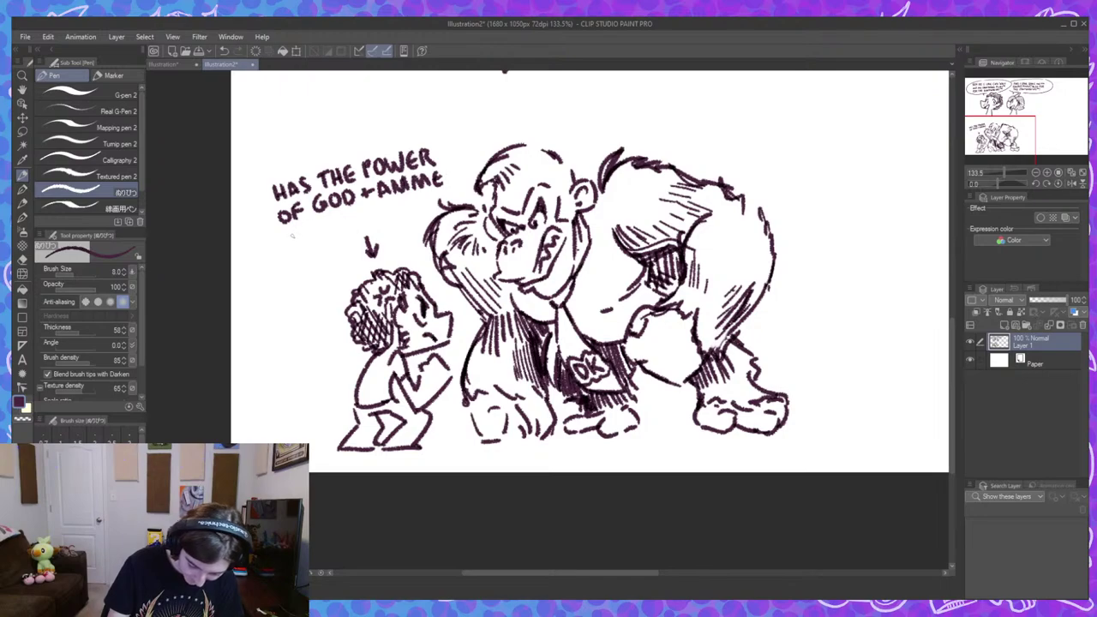
Finish the caption with the third line "ON HIS SIDE" just above the arrow.
left_click_drag(293, 231, 314, 229)
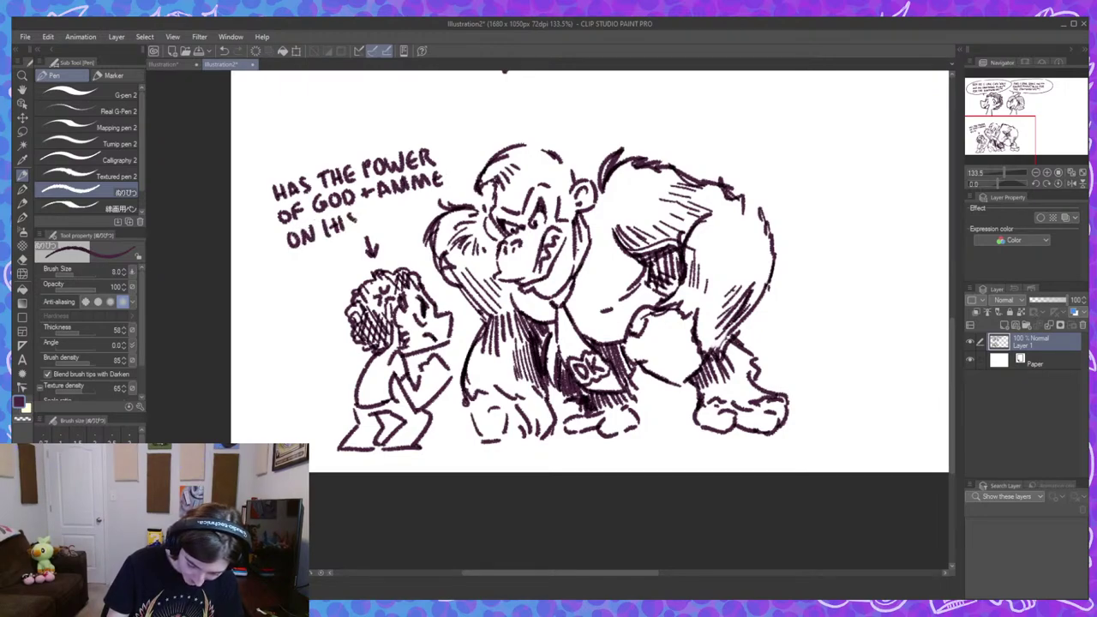
left_click_drag(353, 214, 349, 229)
left_click_drag(377, 205, 368, 222)
left_click_drag(384, 204, 385, 220)
left_click_drag(392, 203, 393, 218)
mouse_move(391, 202)
left_mouse_down()
mouse_move(395, 218)
mouse_move(408, 216)
left_mouse_up()
left_click_drag(407, 201, 419, 210)
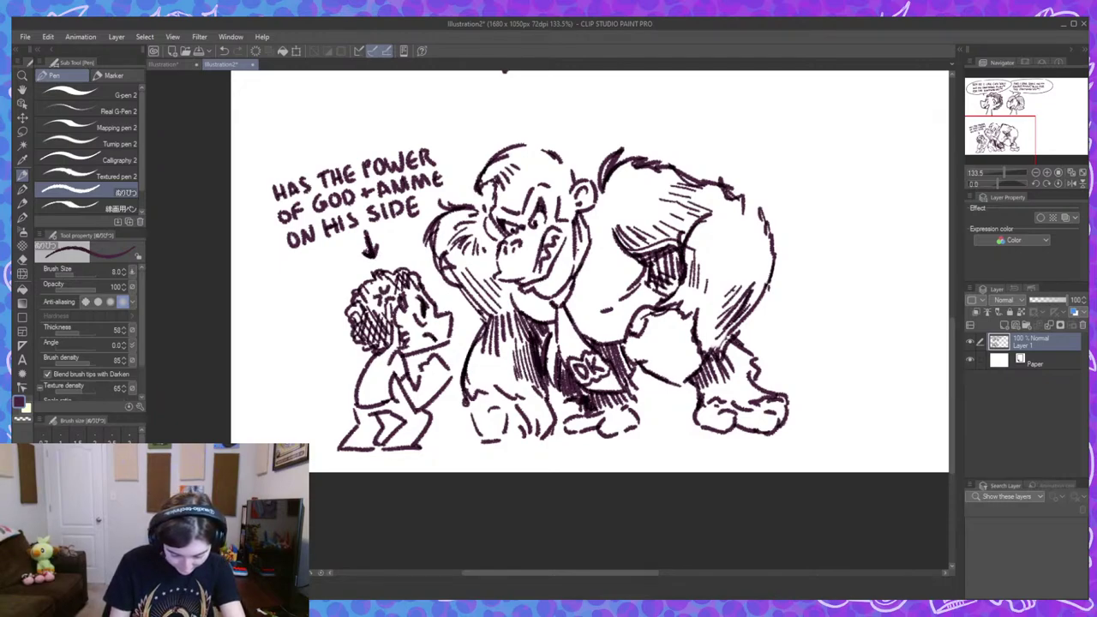
Draw a circled "P1" label behind the crouching figure's back, redoing the first lettering attempt.
left_click_drag(817, 302, 806, 321)
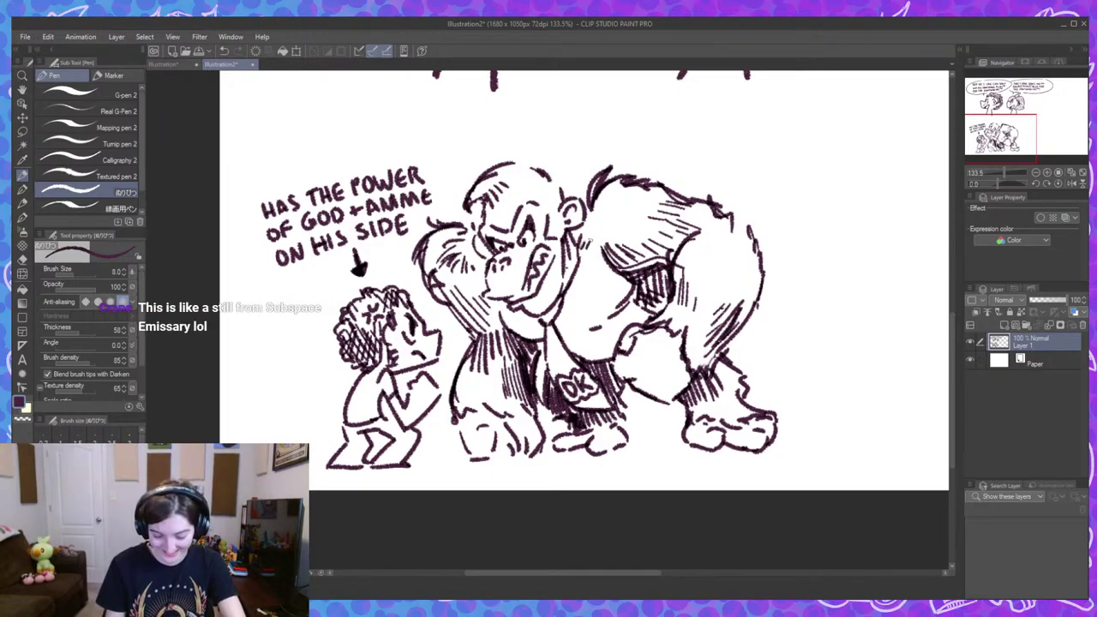
left_click_drag(504, 181, 532, 221)
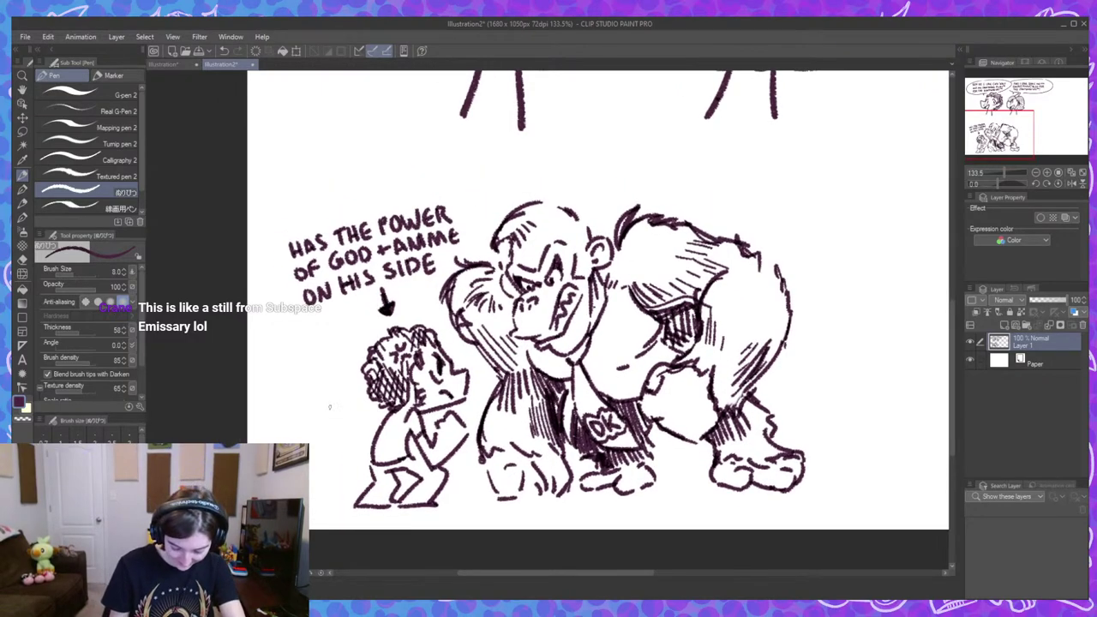
mouse_move(329, 403)
left_mouse_down()
mouse_move(332, 426)
mouse_move(356, 400)
left_mouse_up()
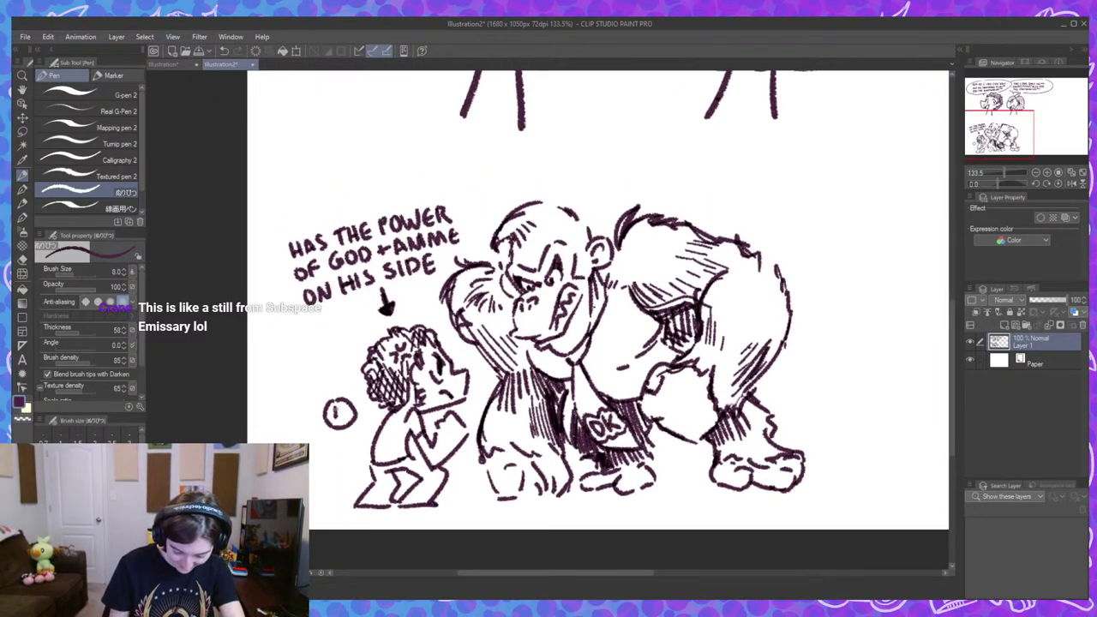
key("ctrl+z")
key("ctrl+z")
key("ctrl+z")
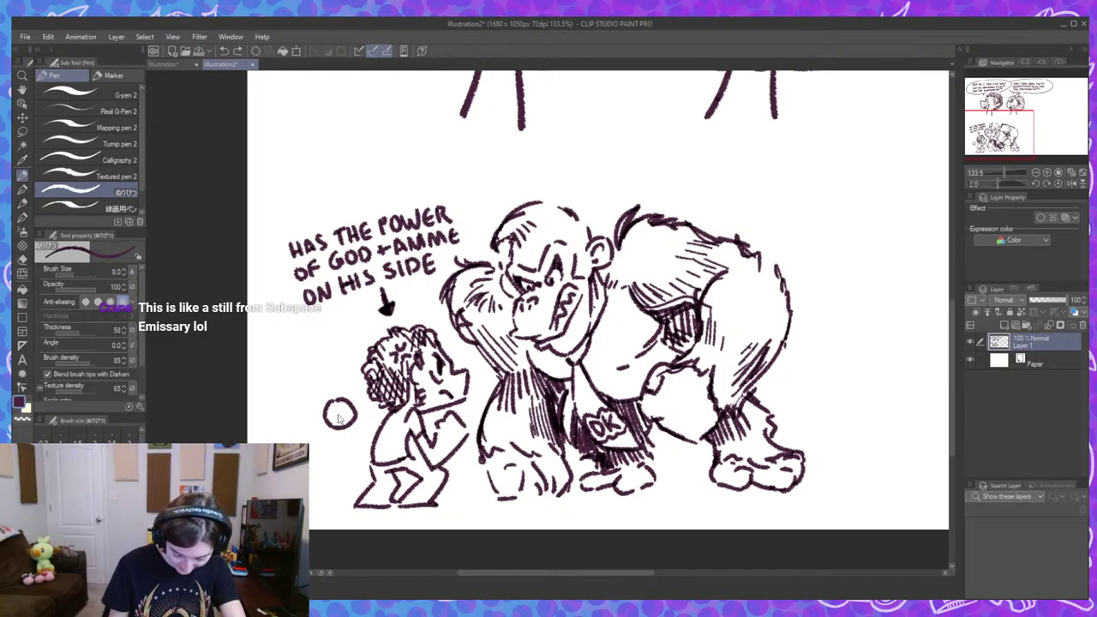
left_click_drag(343, 418, 409, 418)
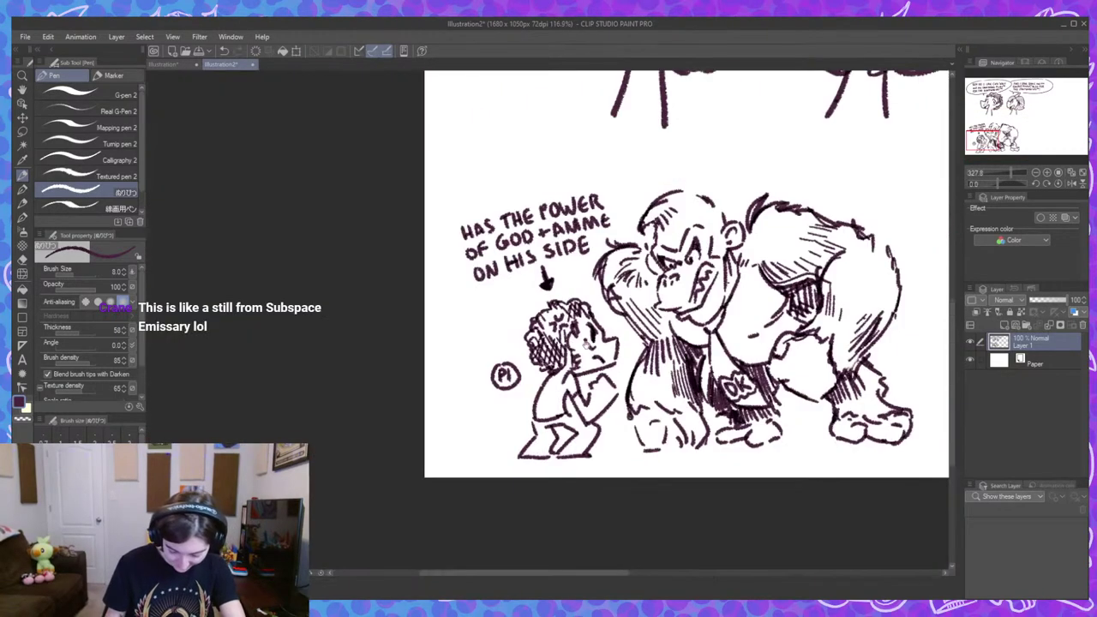
Draw a matching circled "P2" label behind the ape's rear.
left_click_drag(674, 328, 503, 353)
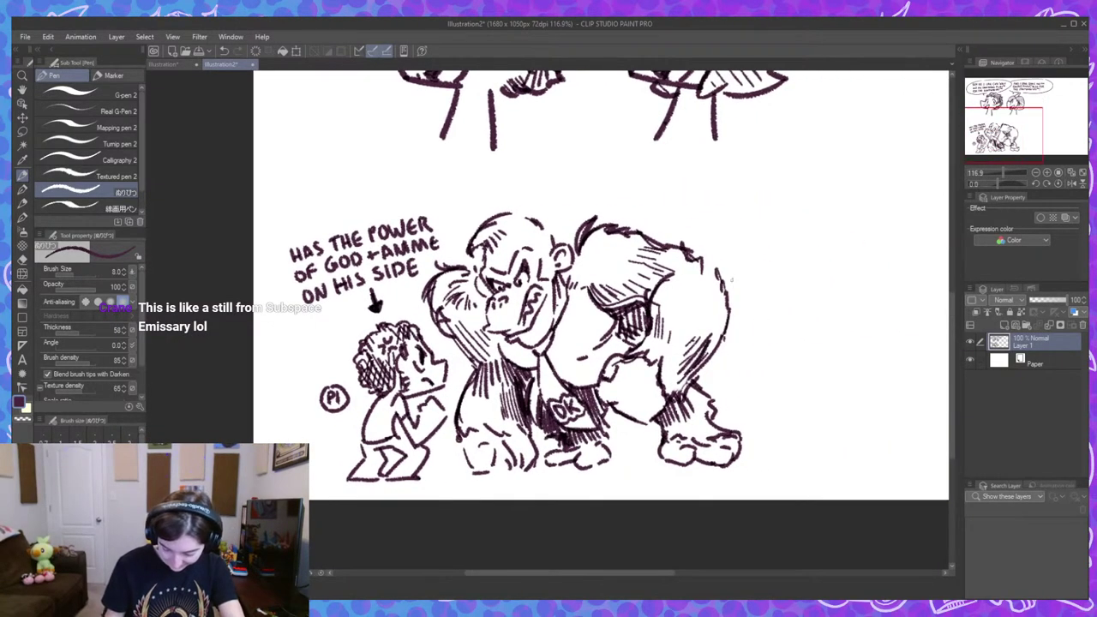
left_click_drag(744, 266, 752, 284)
scroll(749, 281, "up", 2)
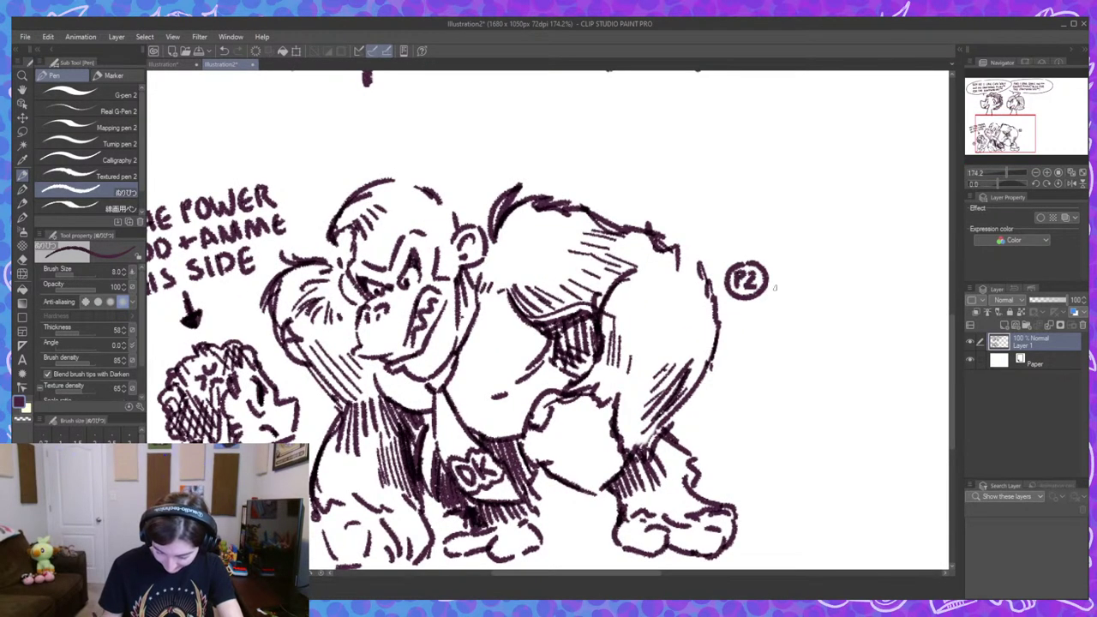
Remove the lettering from inside the P2 and P1 circles, keeping both circles.
key("ctrl+z")
left_click_drag(542, 436, 611, 394)
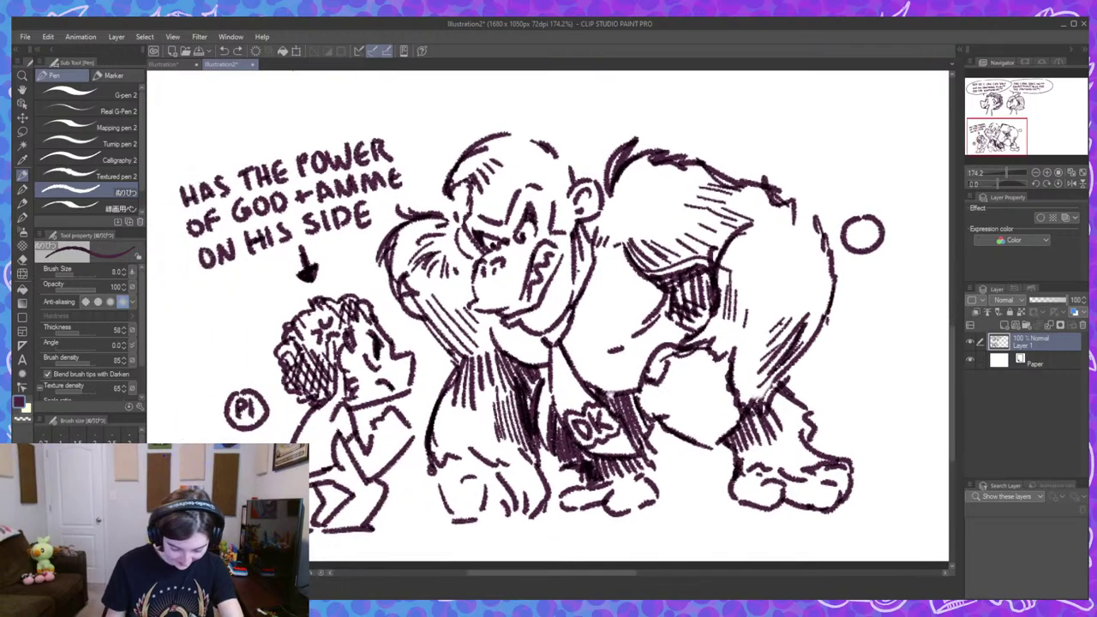
left_click_drag(202, 432, 296, 377)
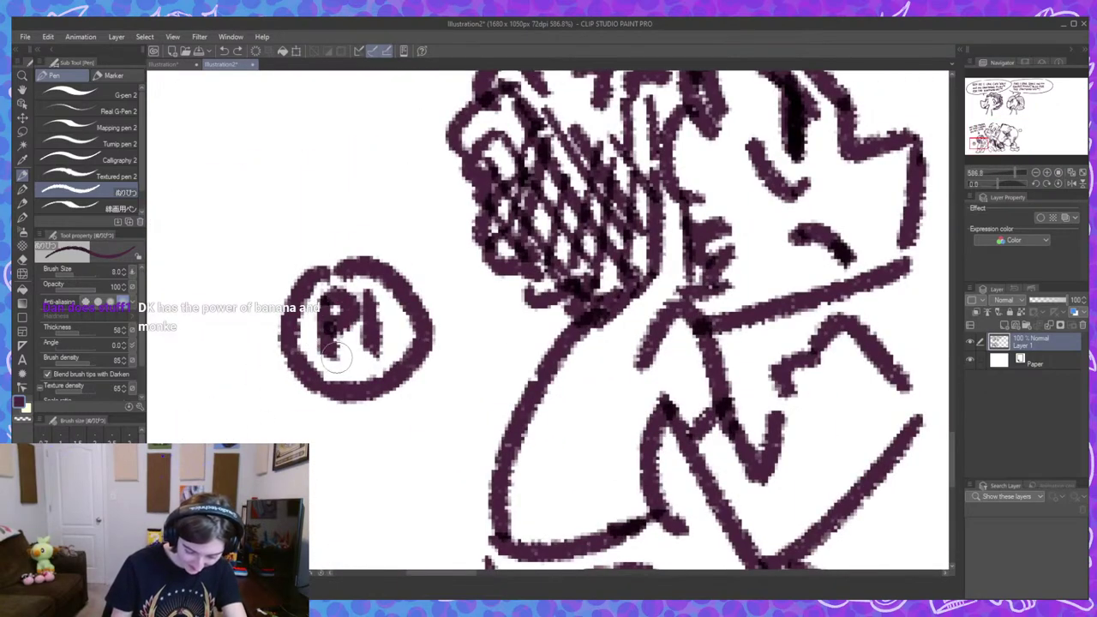
mouse_move(338, 334)
left_mouse_down()
mouse_move(356, 297)
mouse_move(348, 331)
mouse_move(365, 352)
mouse_move(358, 303)
mouse_move(326, 293)
left_mouse_up()
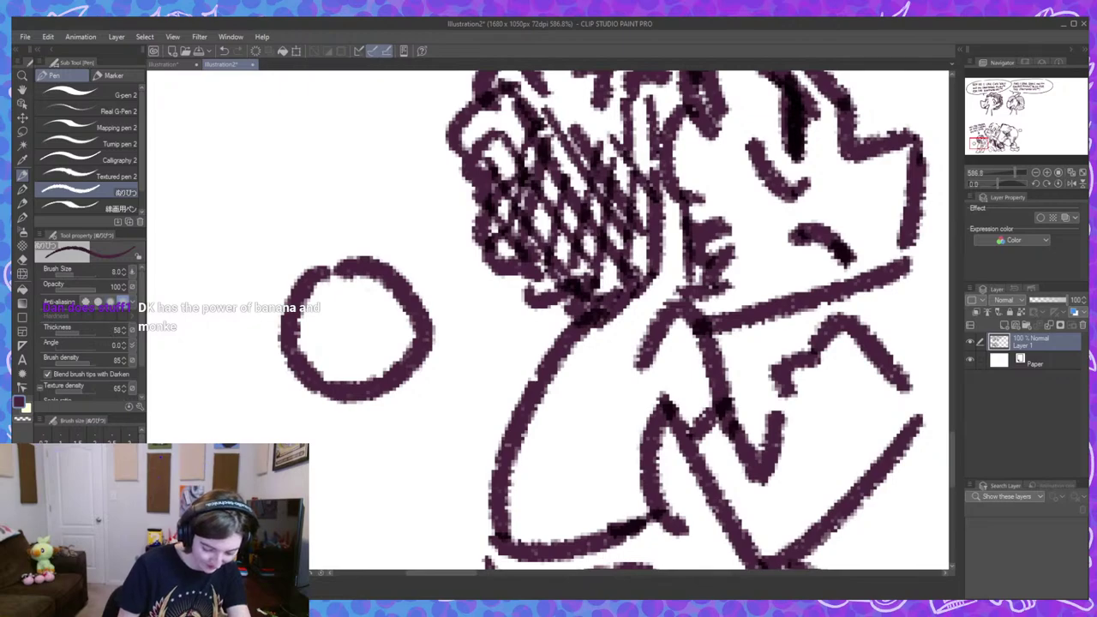
Set the brush size to 6 and reletter "P1" inside the circle behind the crouching figure.
left_click(79, 456)
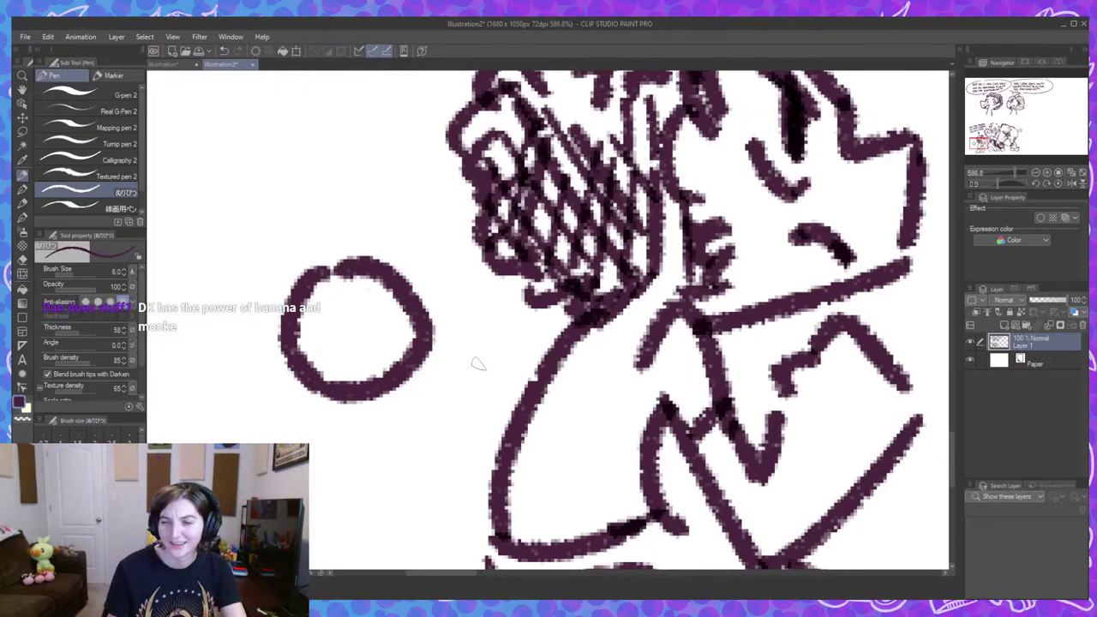
left_click_drag(323, 305, 322, 358)
mouse_move(322, 302)
left_mouse_down()
mouse_move(343, 313)
mouse_move(328, 325)
left_mouse_up()
left_click_drag(360, 301, 364, 347)
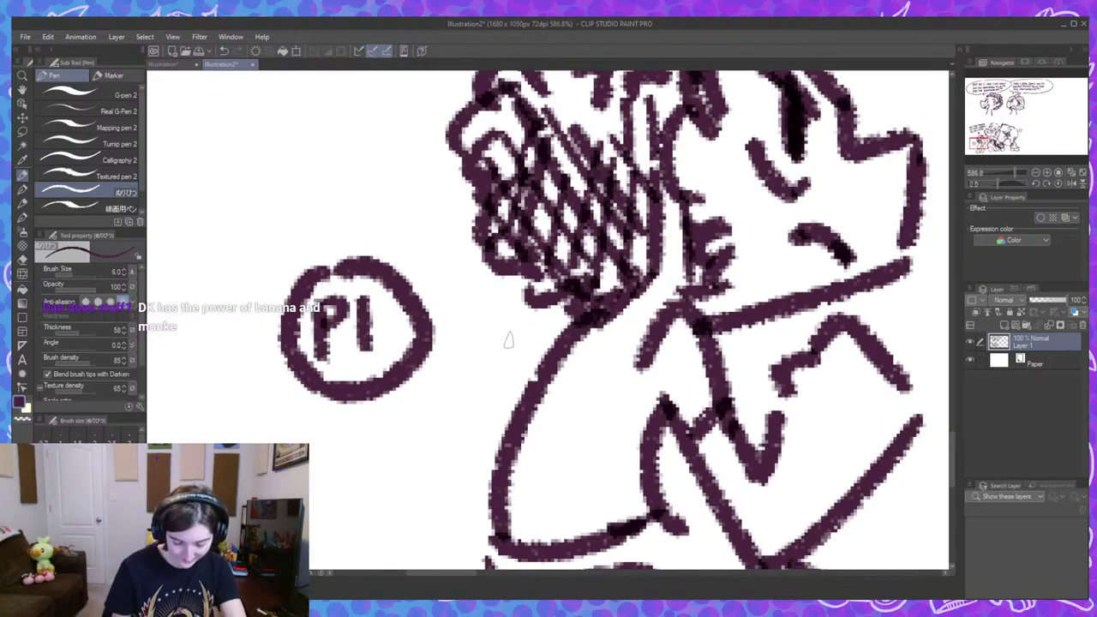
key("ctrl+z")
left_click_drag(367, 300, 369, 353)
scroll(713, 348, "down", 9)
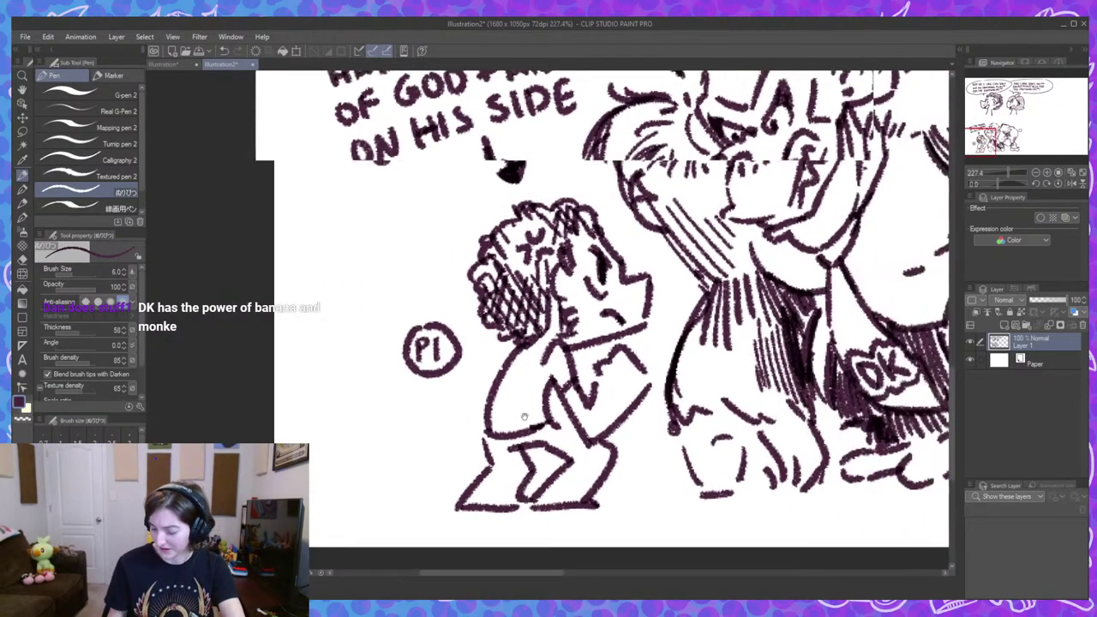
Reletter "P2" inside the circle behind the ape, undoing the misshapen first strokes.
left_click_drag(822, 325, 515, 364)
left_click_drag(777, 364, 481, 374)
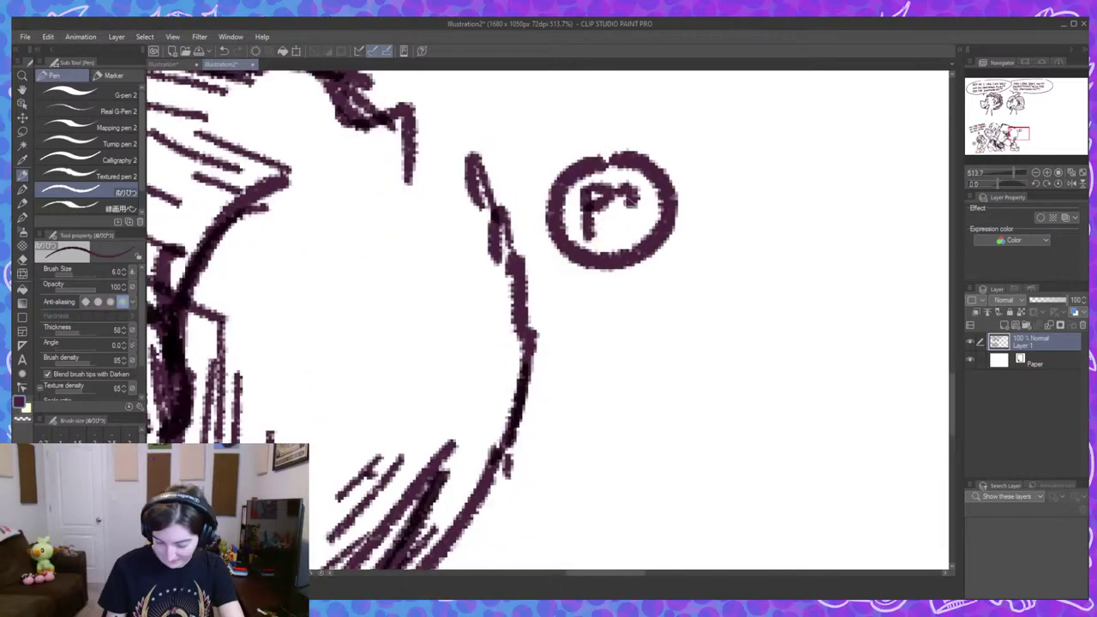
mouse_move(631, 201)
left_mouse_down()
mouse_move(606, 229)
mouse_move(642, 229)
left_mouse_up()
key("ctrl+z")
key("ctrl+z")
key("ctrl+z")
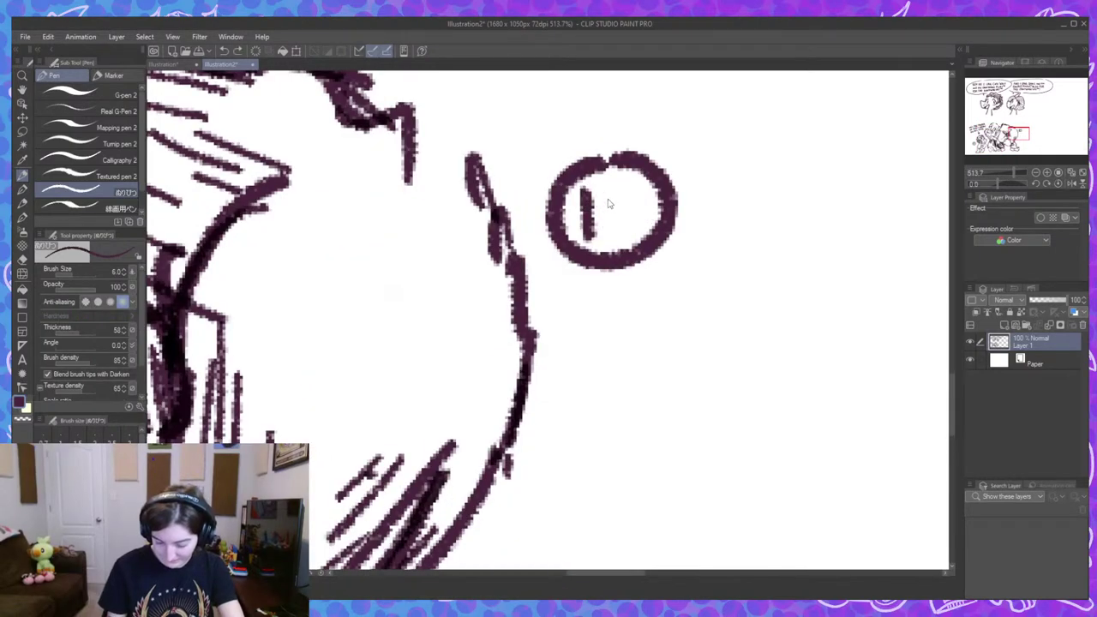
mouse_move(584, 187)
left_mouse_down()
mouse_move(581, 236)
mouse_move(584, 213)
mouse_move(620, 195)
mouse_move(636, 230)
left_mouse_up()
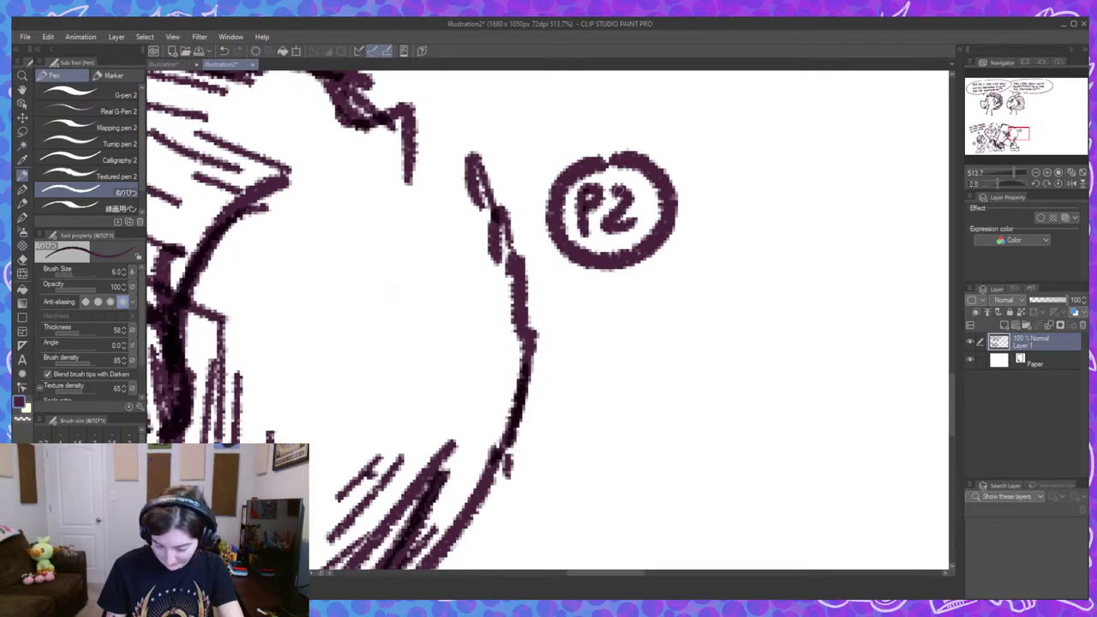
scroll(771, 308, "down", 5)
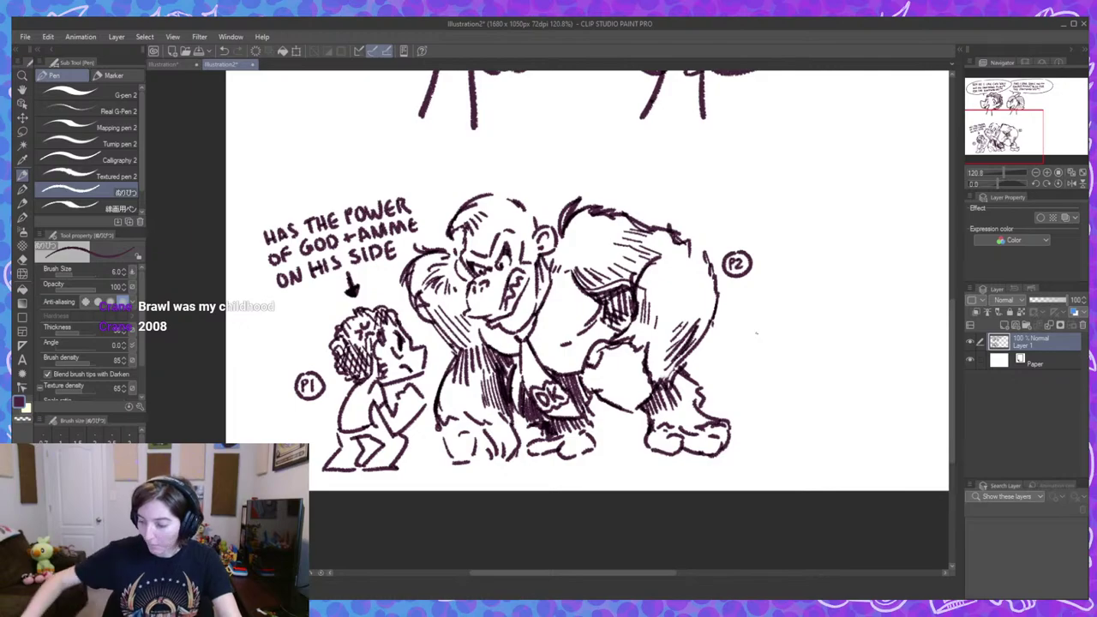
mouse_move(738, 352)
left_mouse_down()
mouse_move(742, 403)
mouse_move(674, 412)
mouse_move(684, 463)
left_mouse_up()
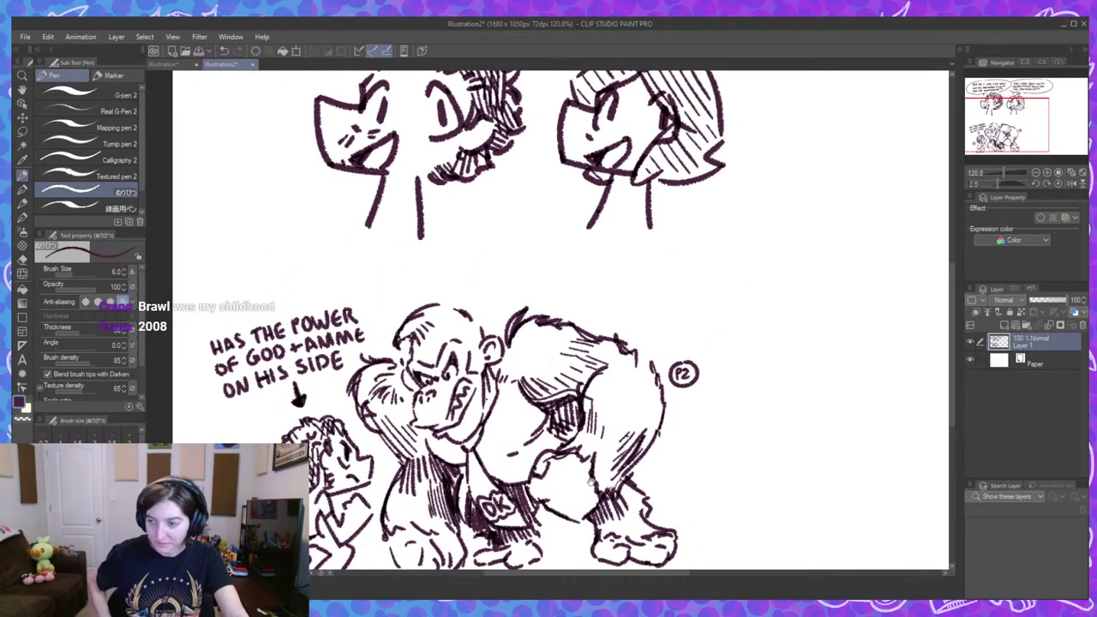
left_click_drag(760, 427, 664, 434)
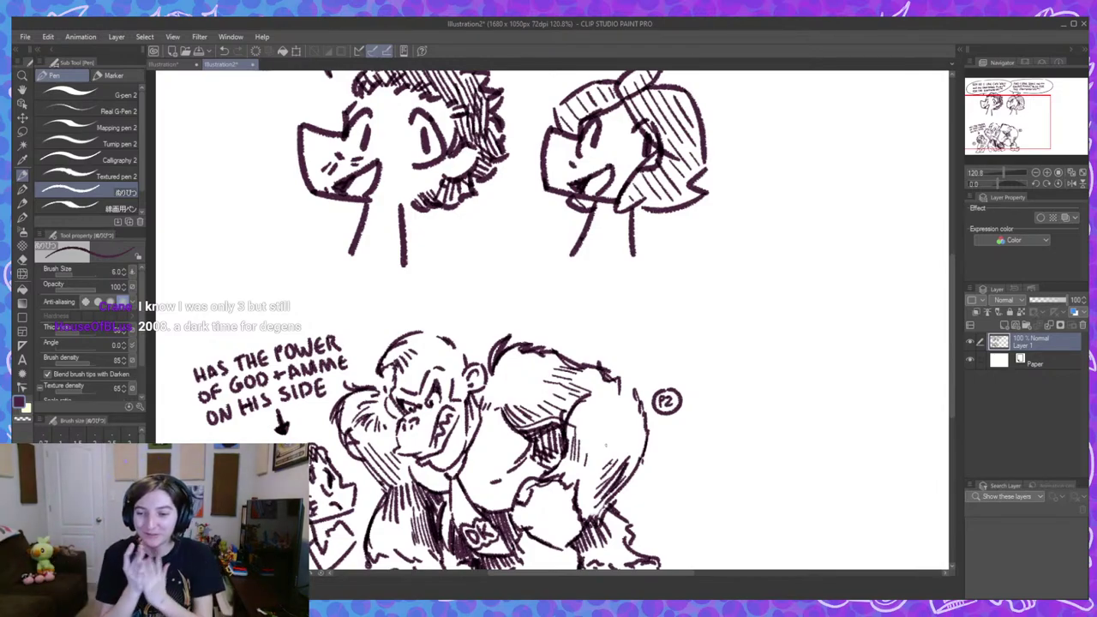
Switch to the purple bard sketch document and draw a test stroke with the Grimm Lineart pastel brush.
left_click(166, 64)
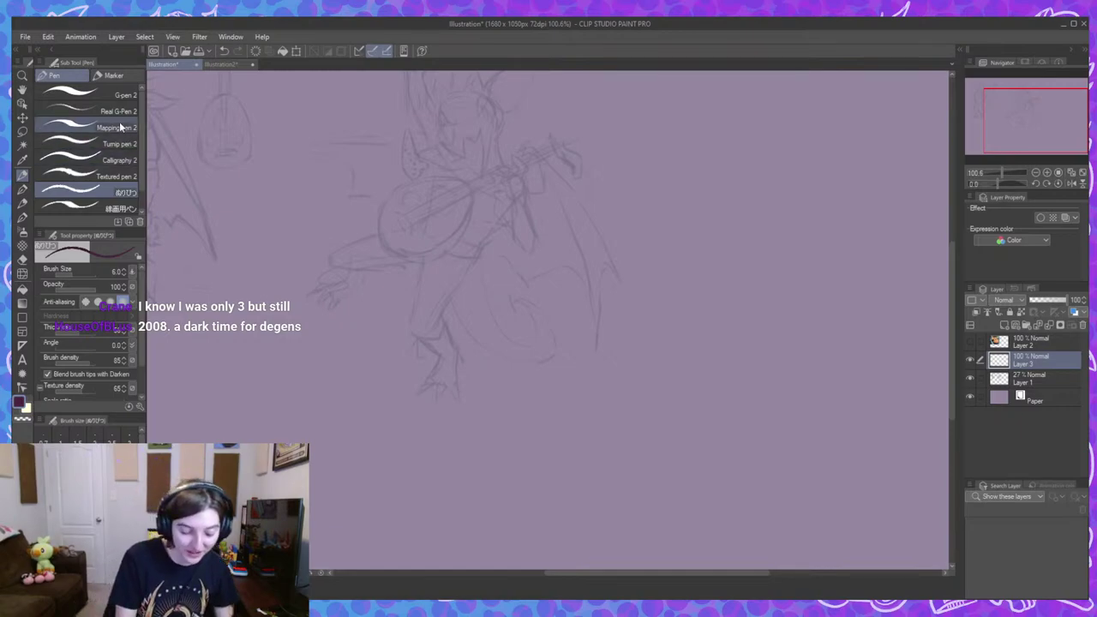
left_click(23, 204)
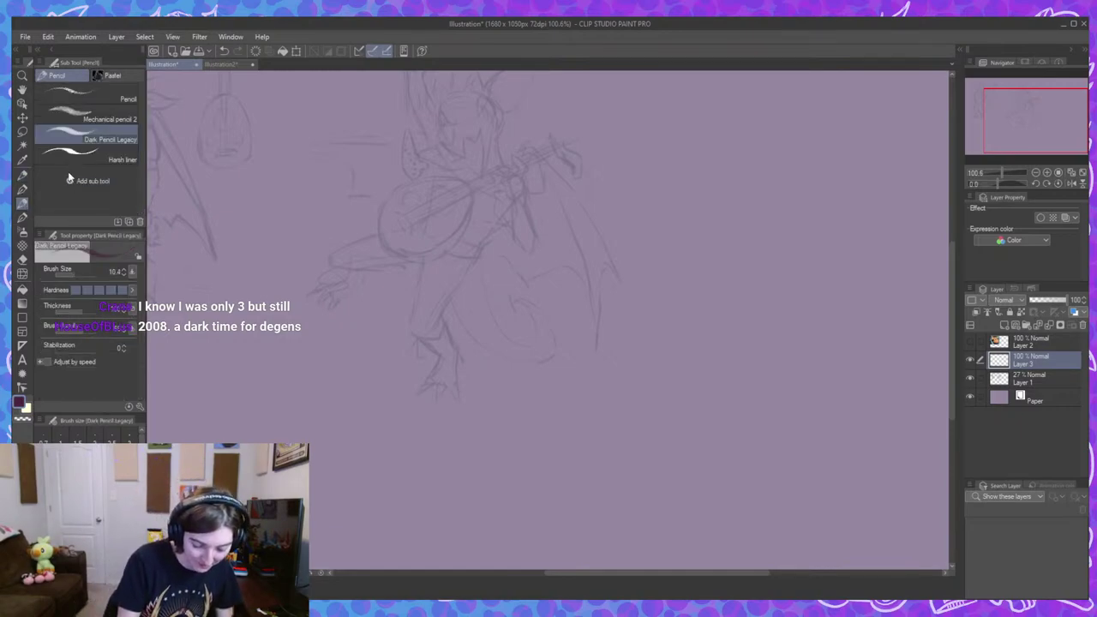
left_click(113, 76)
left_click_drag(304, 186, 433, 232)
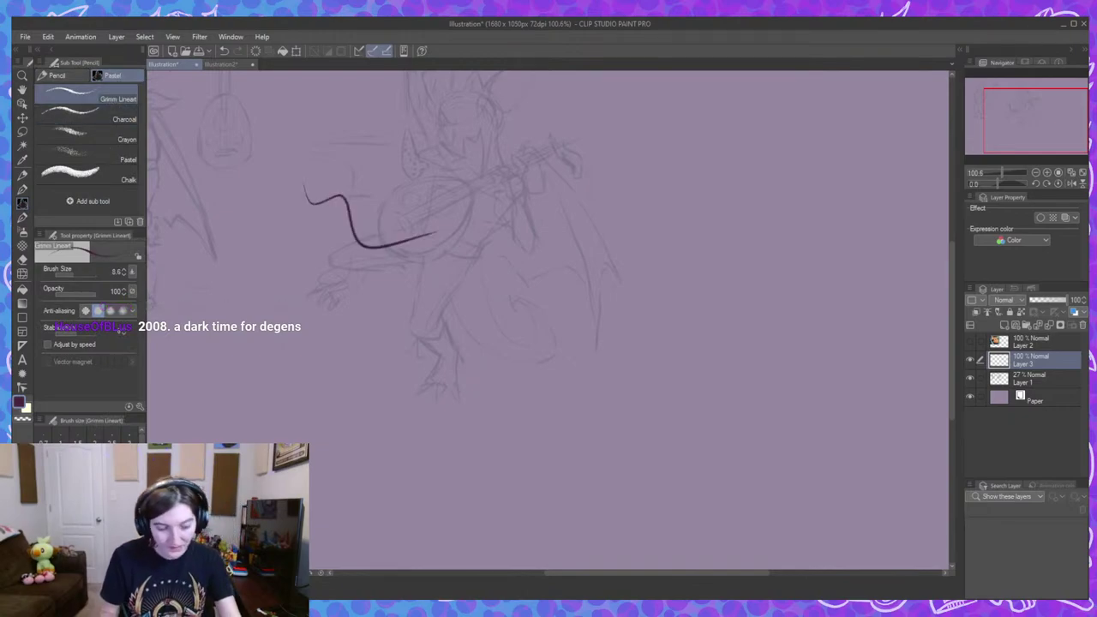
Undo the Grimm Lineart test stroke across the lute-playing bard sketch.
key("ctrl+z")
left_click_drag(561, 341, 593, 344)
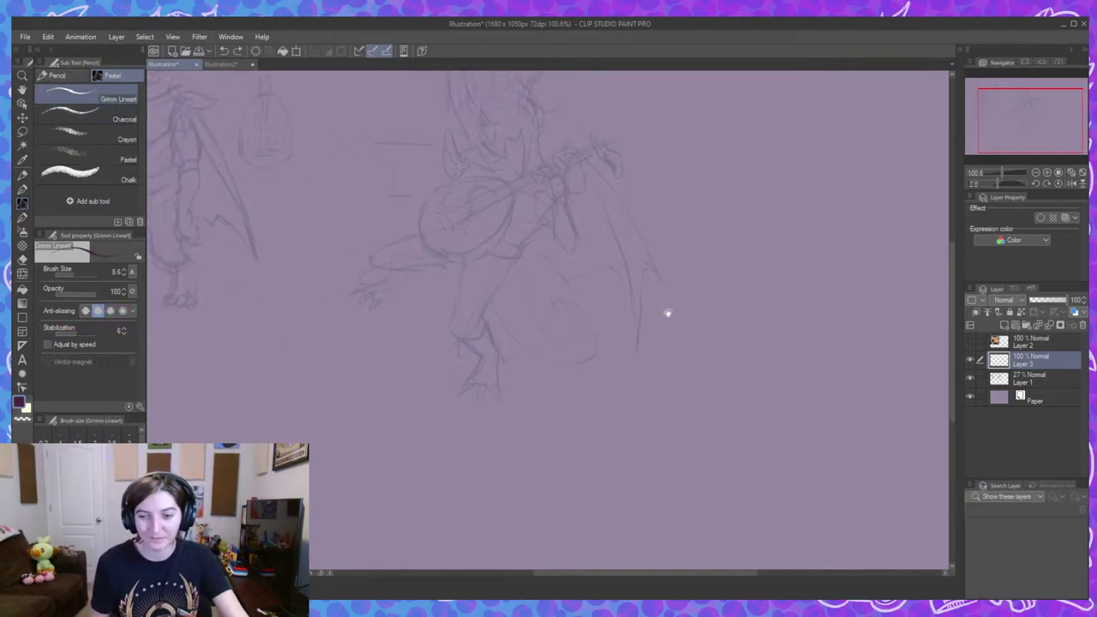
left_click_drag(665, 314, 683, 358)
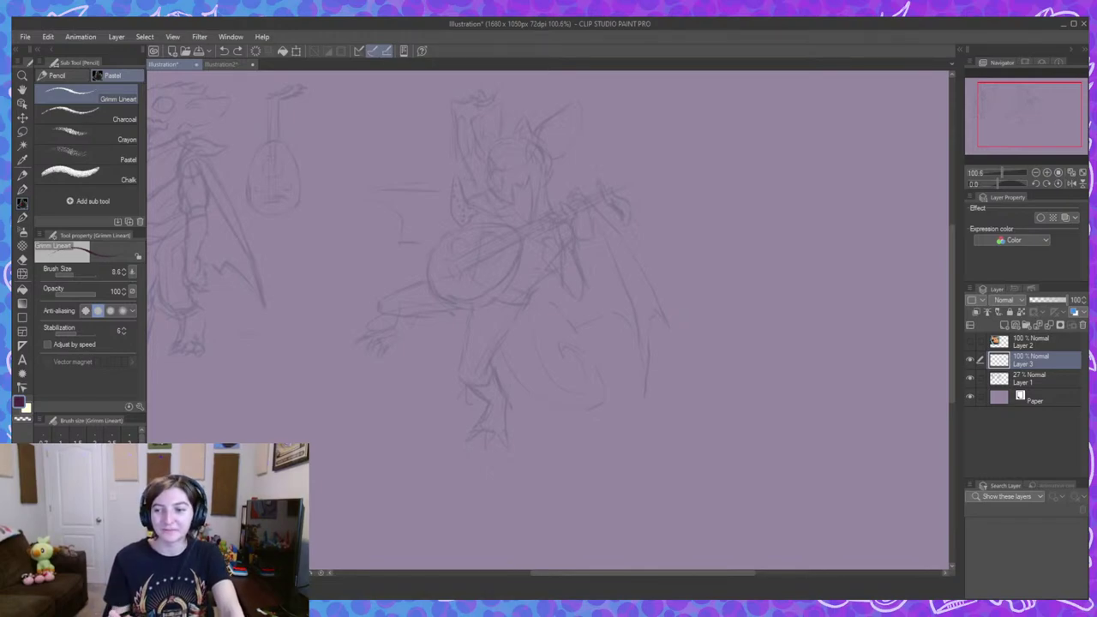
left_click_drag(656, 316, 653, 357)
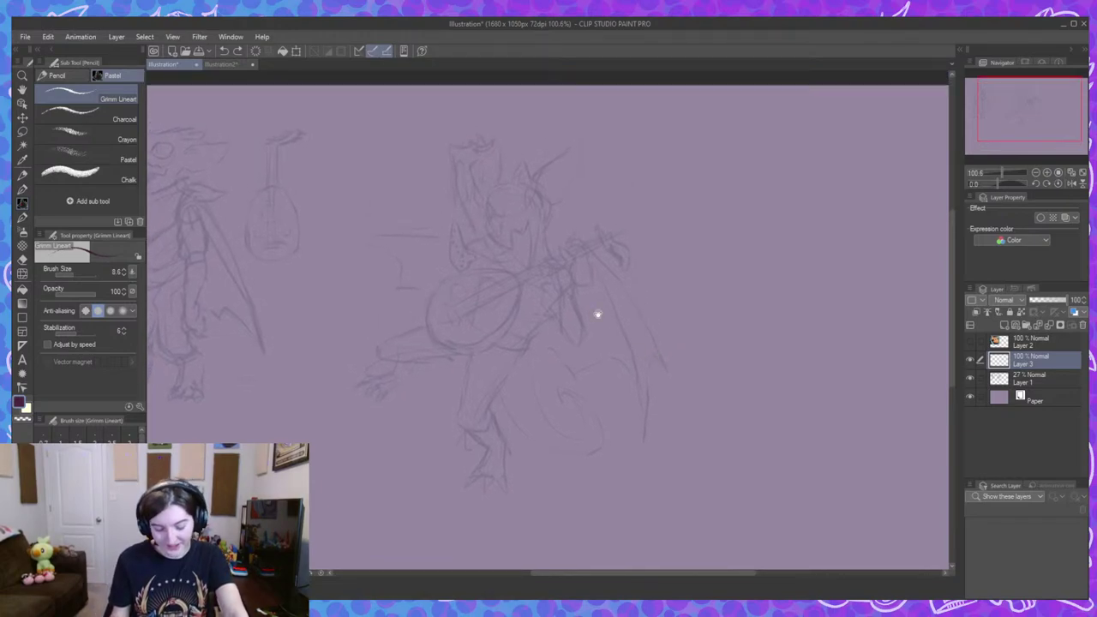
scroll(545, 267, "up", 4)
scroll(562, 272, "up", 3)
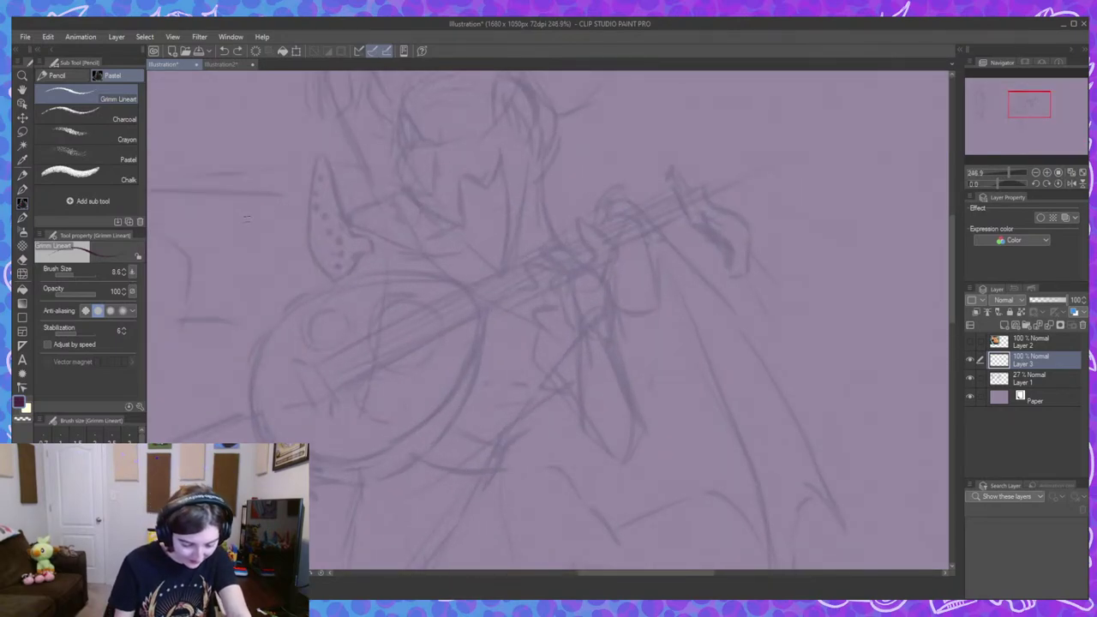
Choose the 線画用ペン pen sub tool for the line art and try a stroke over the bard sketch, undoing it.
left_click(56, 75)
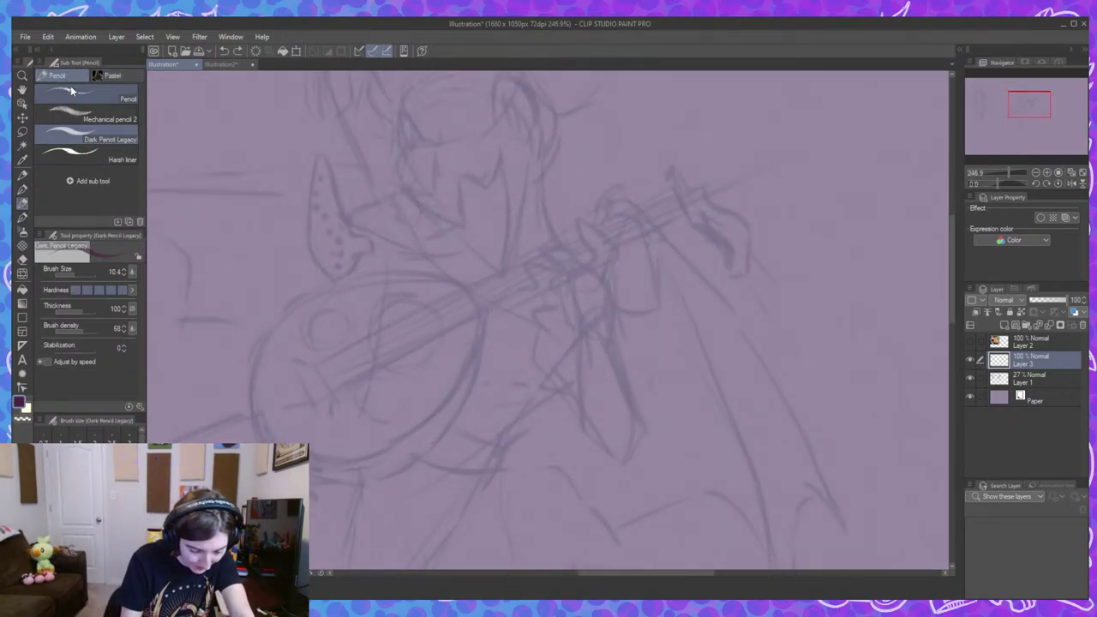
left_click(23, 176)
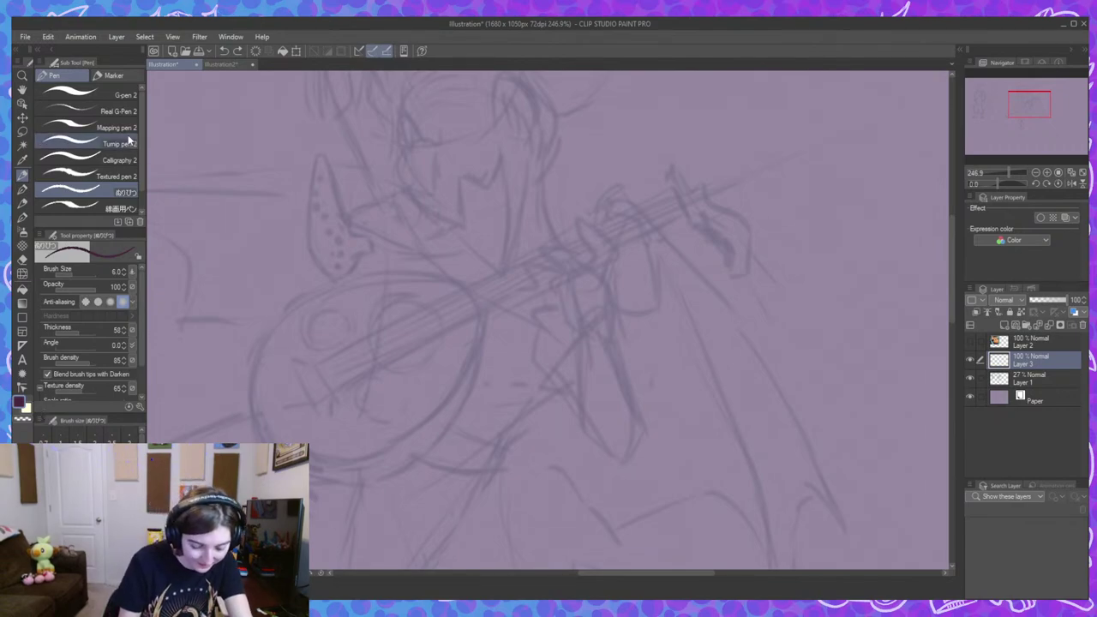
left_click(82, 93)
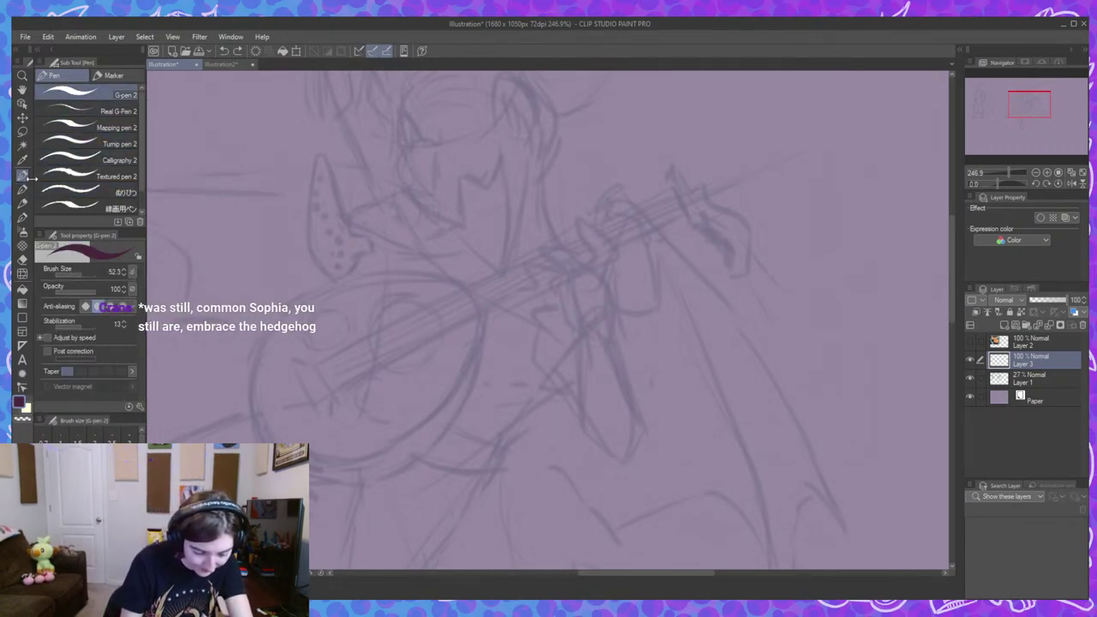
left_click(120, 194)
left_click(120, 208)
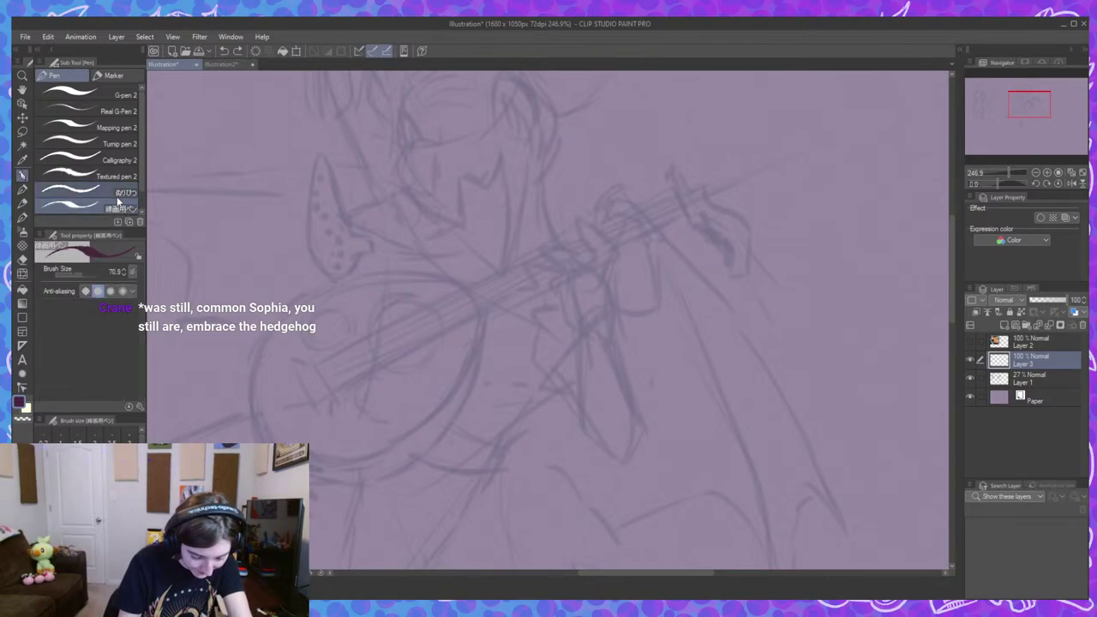
mouse_move(225, 156)
left_mouse_down()
mouse_move(312, 195)
mouse_move(425, 229)
left_mouse_up()
key("ctrl+z")
Test the 線画用ペン pen at brush size 11.2 in a dark colour around the lute neck, undoing the first strokes.
left_click(22, 188)
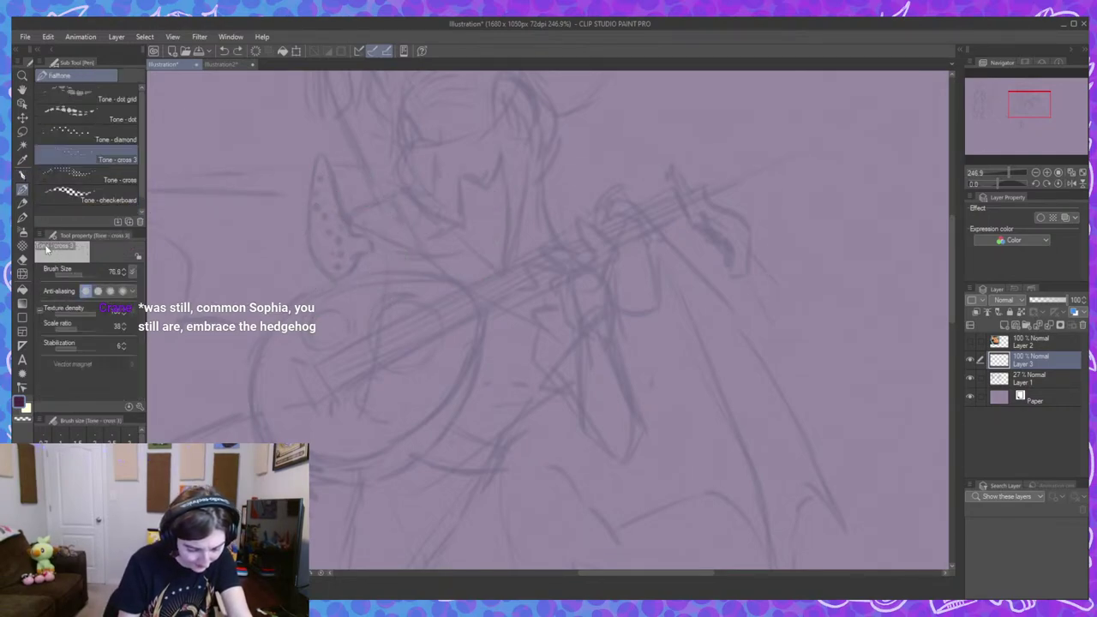
left_click(22, 174)
mouse_move(427, 199)
left_mouse_down()
mouse_move(419, 185)
mouse_move(526, 245)
mouse_move(762, 314)
left_mouse_up()
key("ctrl+z")
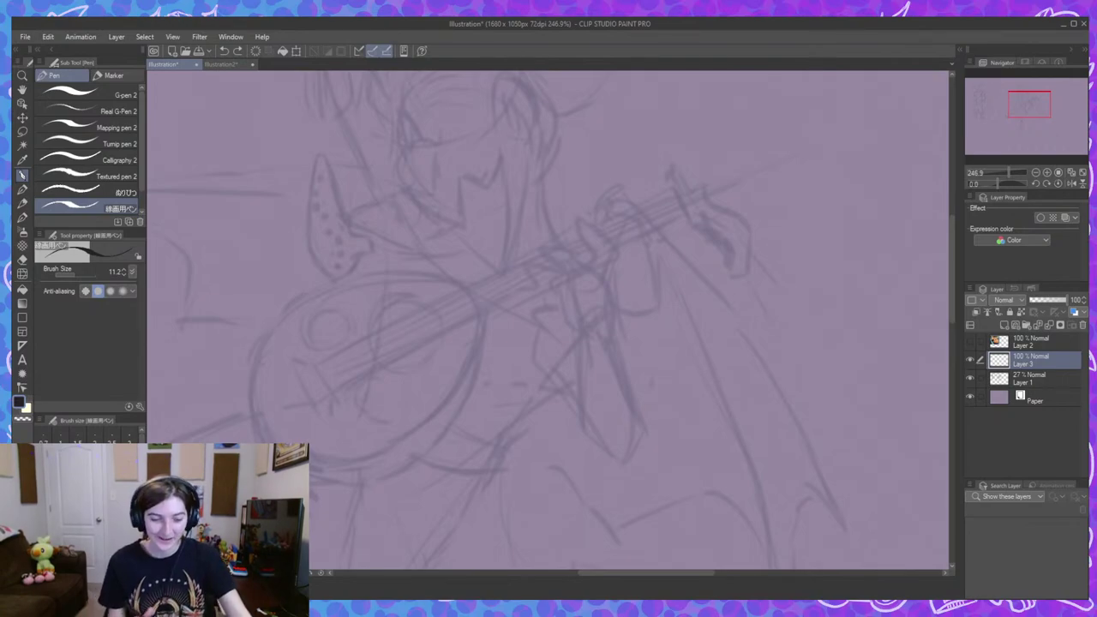
mouse_move(564, 256)
left_mouse_down()
mouse_move(603, 315)
mouse_move(660, 325)
left_mouse_up()
key("ctrl+z")
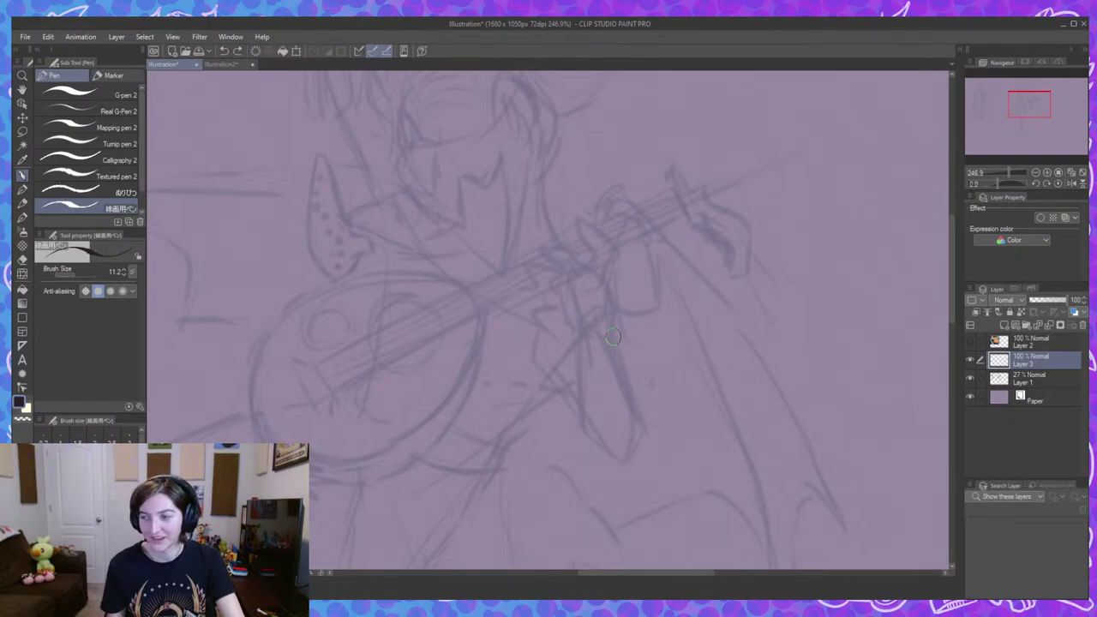
mouse_move(689, 301)
left_mouse_down()
mouse_move(749, 327)
mouse_move(757, 288)
left_mouse_up()
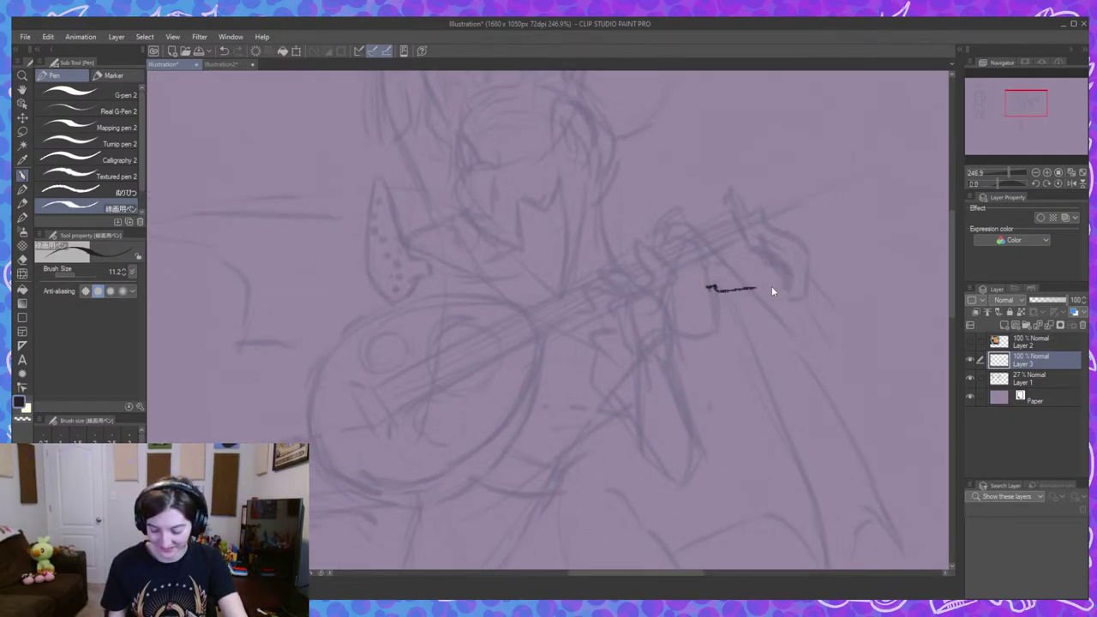
Remove the stray stroke and ink the tall pointed horn with its curved base line on top of the head over the sketch.
key("ctrl+z")
mouse_move(711, 437)
left_mouse_down()
mouse_move(725, 453)
mouse_move(725, 537)
left_mouse_up()
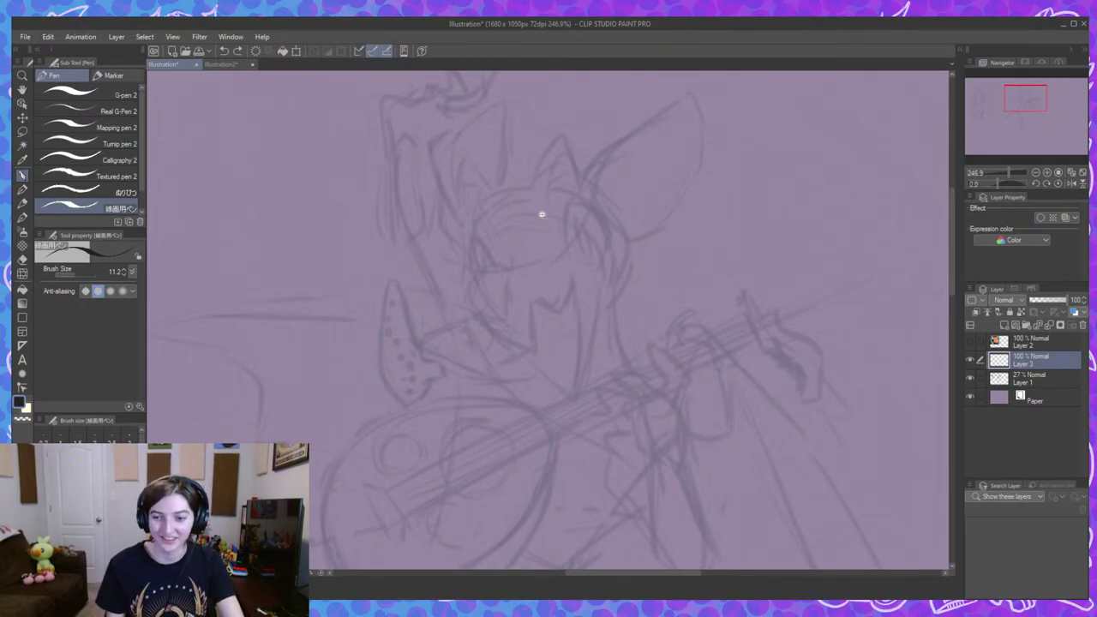
left_click_drag(543, 215, 646, 160)
mouse_move(553, 166)
left_mouse_down()
mouse_move(559, 226)
mouse_move(537, 225)
mouse_move(585, 208)
mouse_move(614, 214)
left_mouse_up()
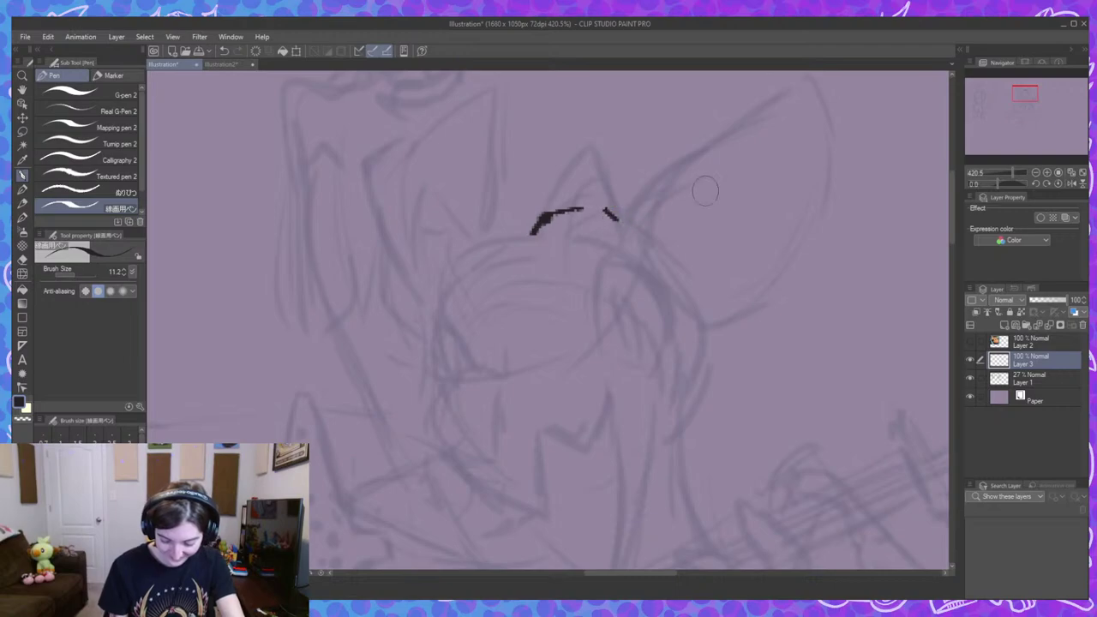
key("ctrl+z")
mouse_move(532, 230)
left_mouse_down()
mouse_move(595, 136)
mouse_move(574, 168)
mouse_move(593, 142)
mouse_move(621, 234)
left_mouse_up()
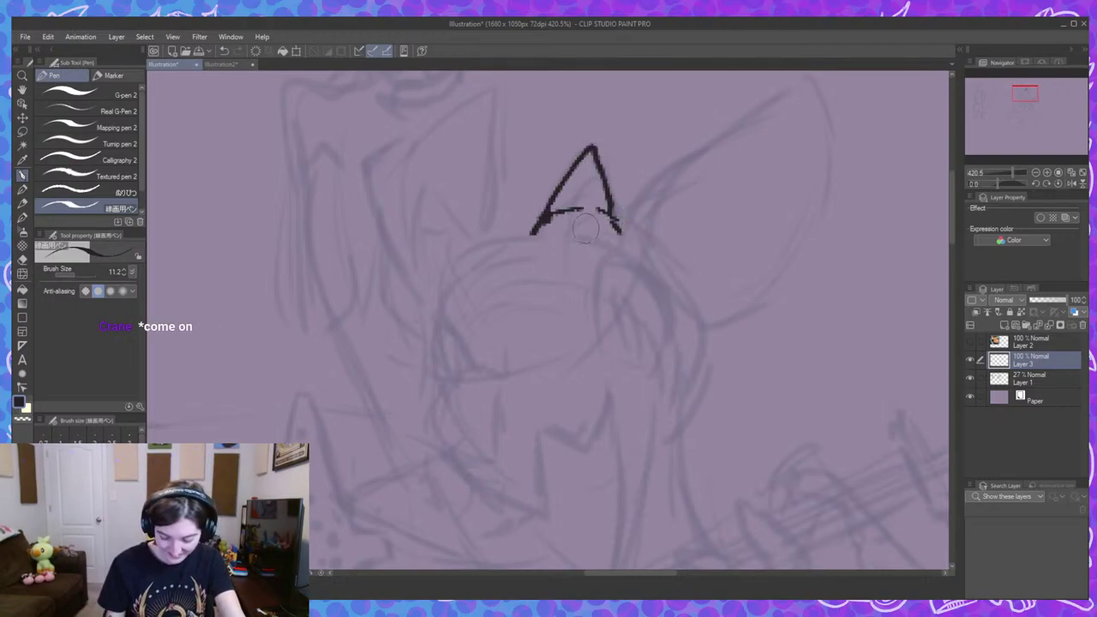
Ink the smaller pointed horn at the front of the head, with a curved base line and a line running down the forehead.
scroll(620, 243, "down", 4)
scroll(620, 244, "up", 4)
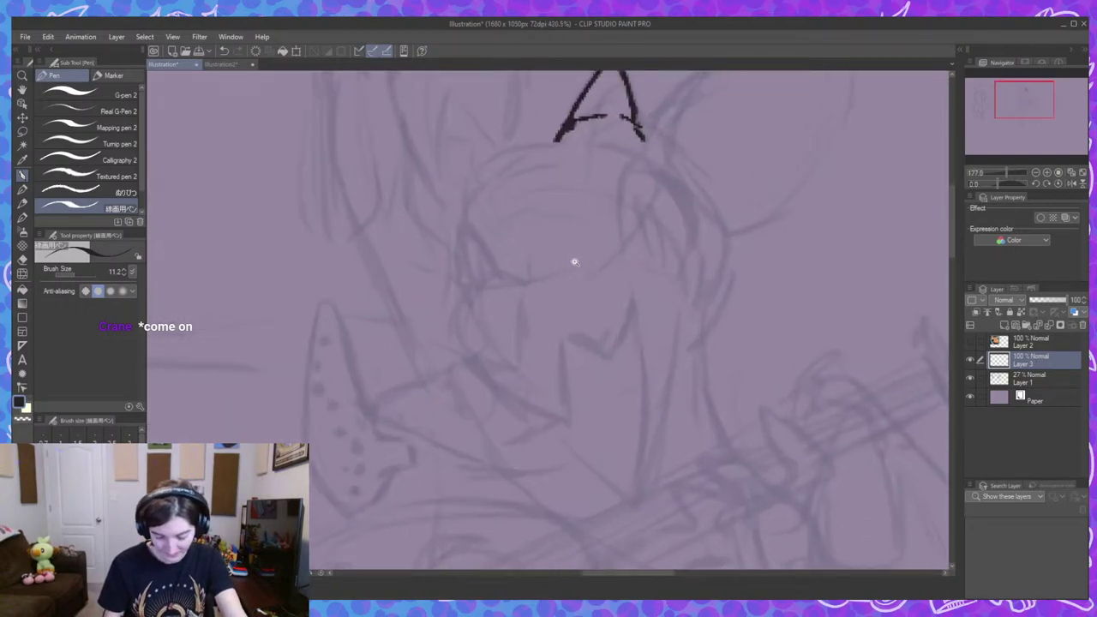
mouse_move(445, 210)
left_mouse_down()
mouse_move(485, 182)
mouse_move(514, 195)
left_mouse_up()
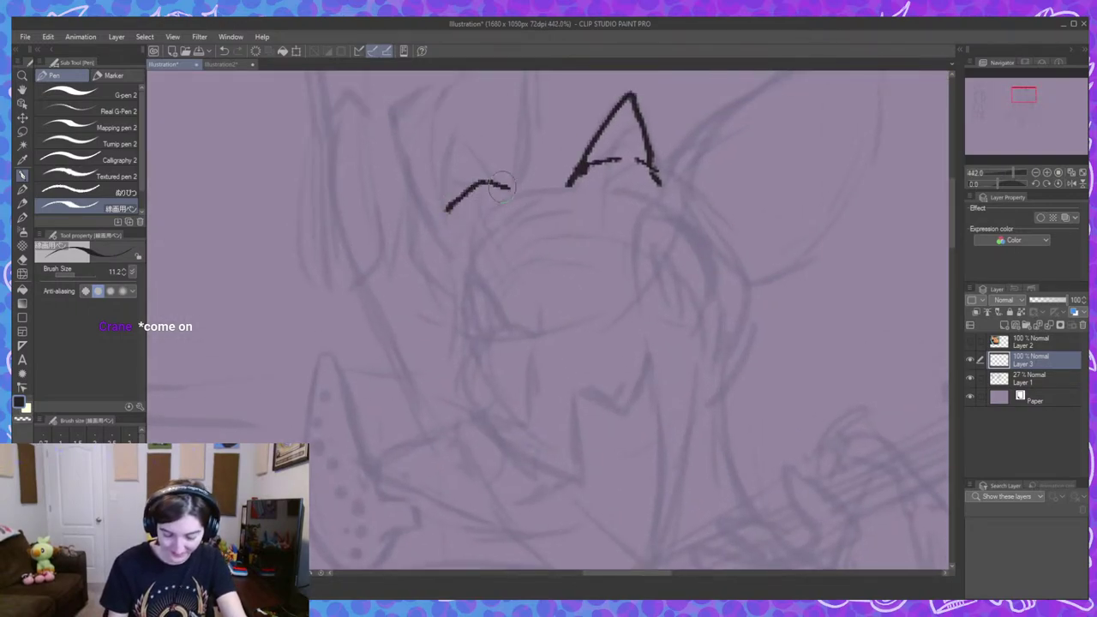
left_click_drag(447, 205, 455, 255)
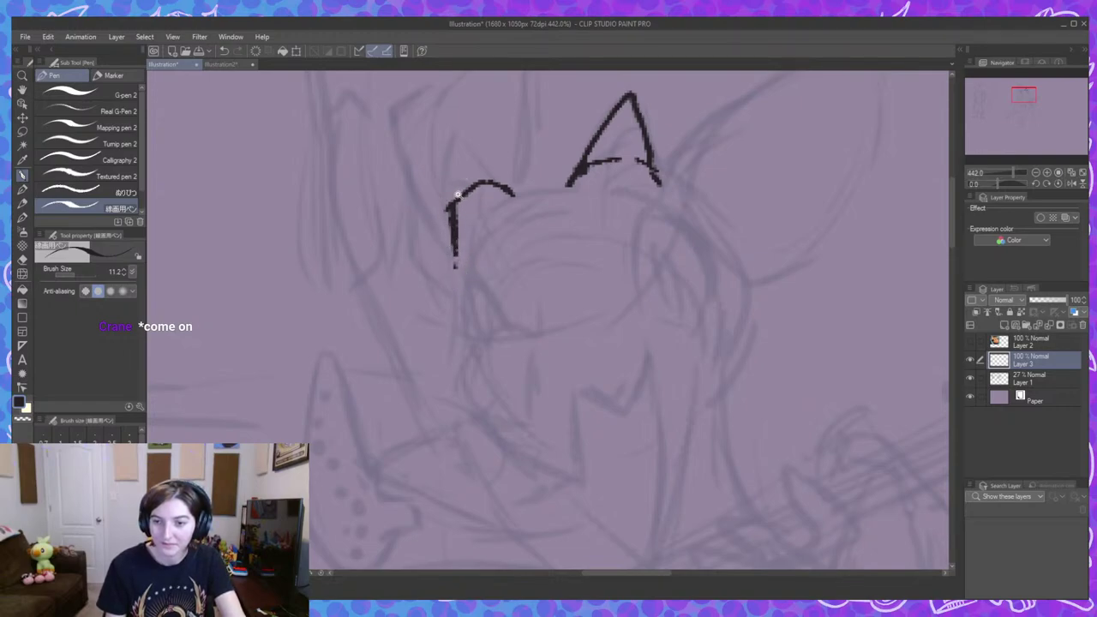
scroll(450, 184, "up", 1)
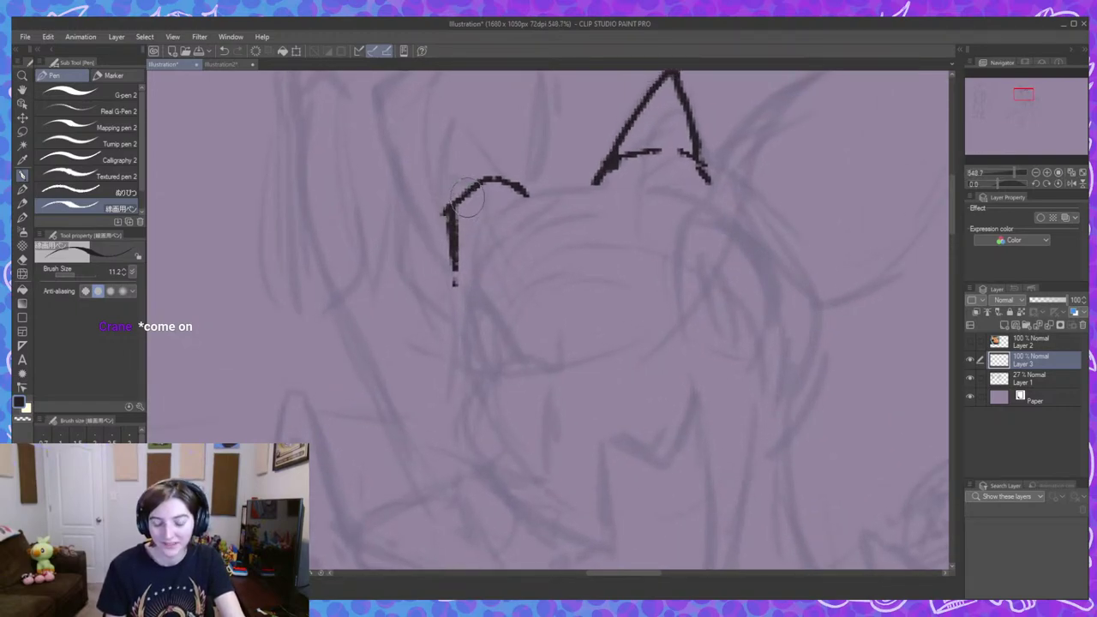
key("ctrl+z")
key("ctrl+z")
key("ctrl+z")
mouse_move(472, 190)
left_mouse_down()
mouse_move(442, 215)
mouse_move(459, 281)
left_mouse_up()
mouse_move(452, 213)
left_mouse_down()
mouse_move(455, 125)
mouse_move(517, 189)
left_mouse_up()
left_click_drag(643, 251, 632, 302)
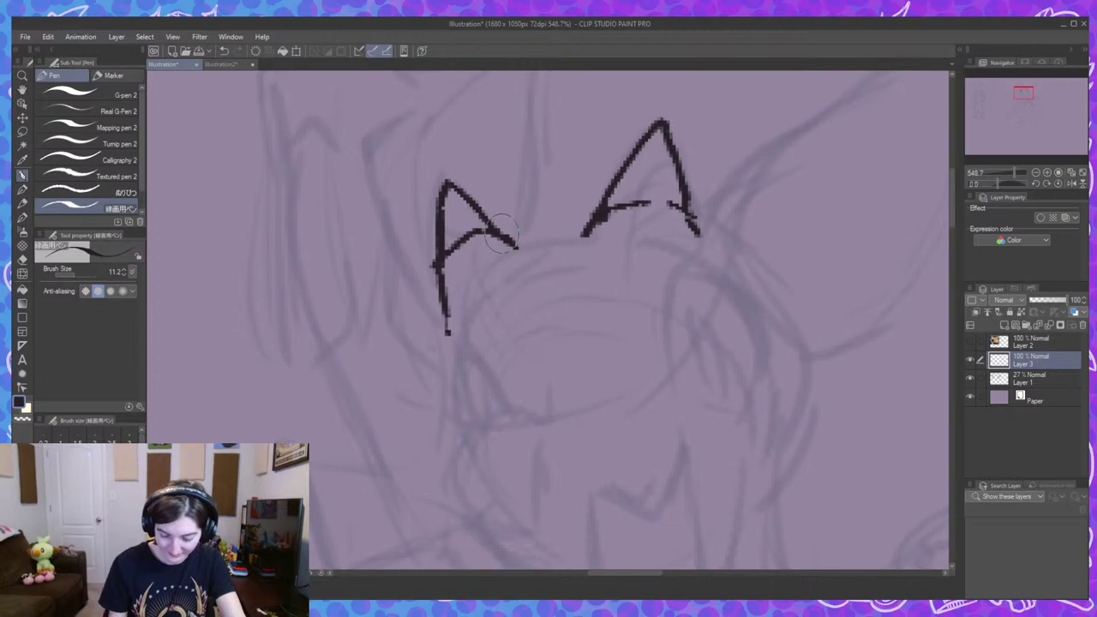
Join the two horns with a curved line along the top of the head and add short hatching strokes beneath it.
left_click_drag(493, 231, 535, 243)
mouse_move(604, 212)
left_mouse_down()
mouse_move(544, 241)
mouse_move(574, 252)
left_mouse_up()
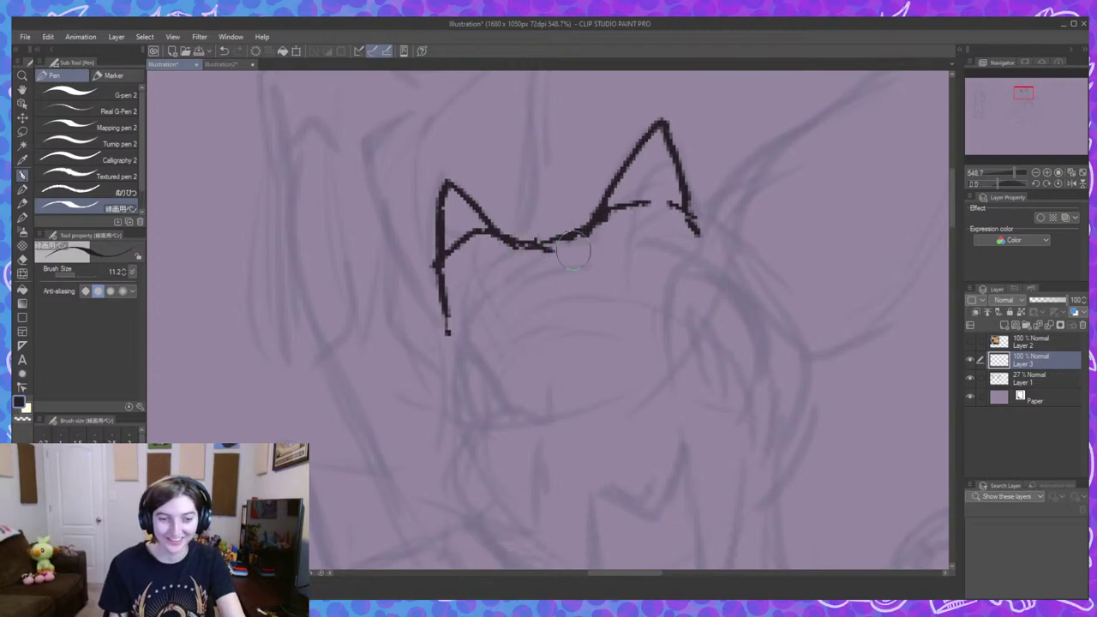
mouse_move(695, 394)
left_mouse_down()
mouse_move(675, 348)
mouse_move(673, 375)
left_mouse_up()
left_click_drag(566, 216, 512, 252)
left_click_drag(536, 231, 502, 244)
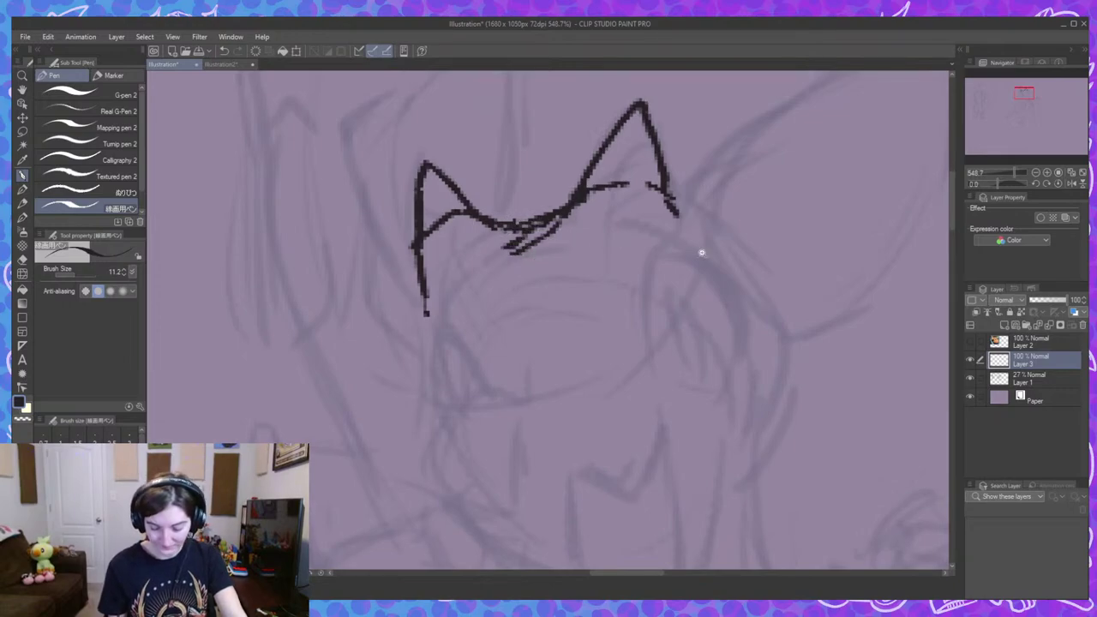
Ink the large ear behind the taller horn, tracing its upper edge, inner fold and rounded outer edge down to the head.
left_click_drag(700, 249, 664, 251)
left_click_drag(736, 269, 718, 295)
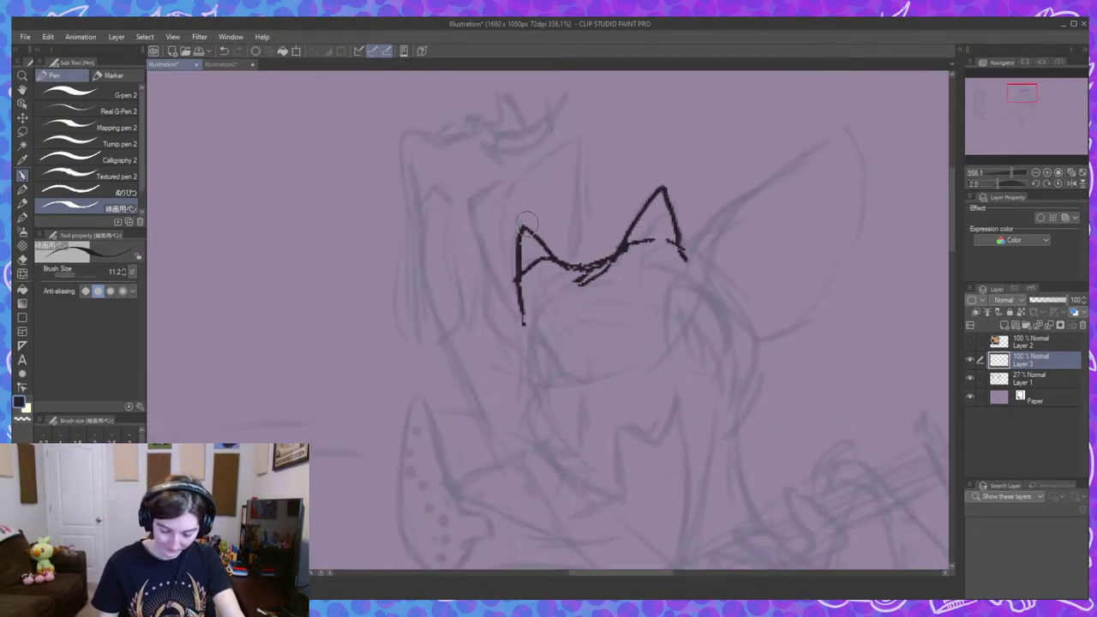
scroll(634, 329, "up", 1)
left_click_drag(636, 301, 627, 317)
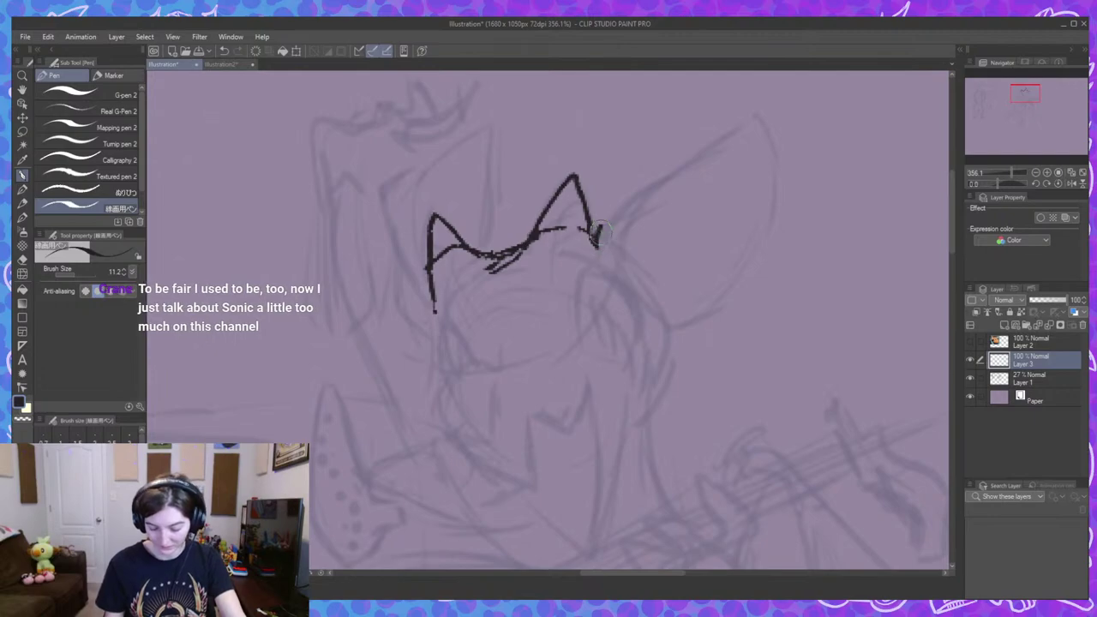
mouse_move(596, 247)
left_mouse_down()
mouse_move(628, 196)
mouse_move(623, 239)
mouse_move(672, 177)
left_mouse_up()
key("ctrl+z")
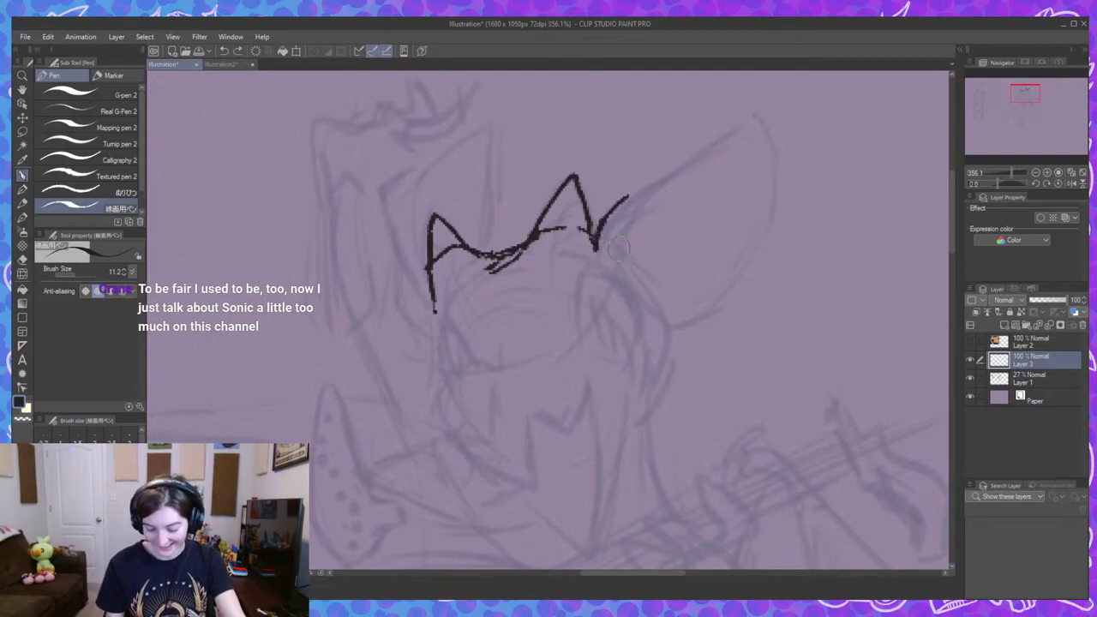
mouse_move(616, 249)
left_mouse_down()
mouse_move(641, 204)
mouse_move(699, 168)
left_mouse_up()
left_click_drag(618, 199, 759, 108)
mouse_move(760, 111)
left_mouse_down()
mouse_move(773, 149)
mouse_move(760, 247)
mouse_move(716, 317)
mouse_move(726, 303)
mouse_move(675, 327)
left_mouse_up()
Add thick curved shading strokes inside the base of the large ear.
mouse_move(649, 287)
left_mouse_down()
mouse_move(642, 235)
mouse_move(641, 274)
left_mouse_up()
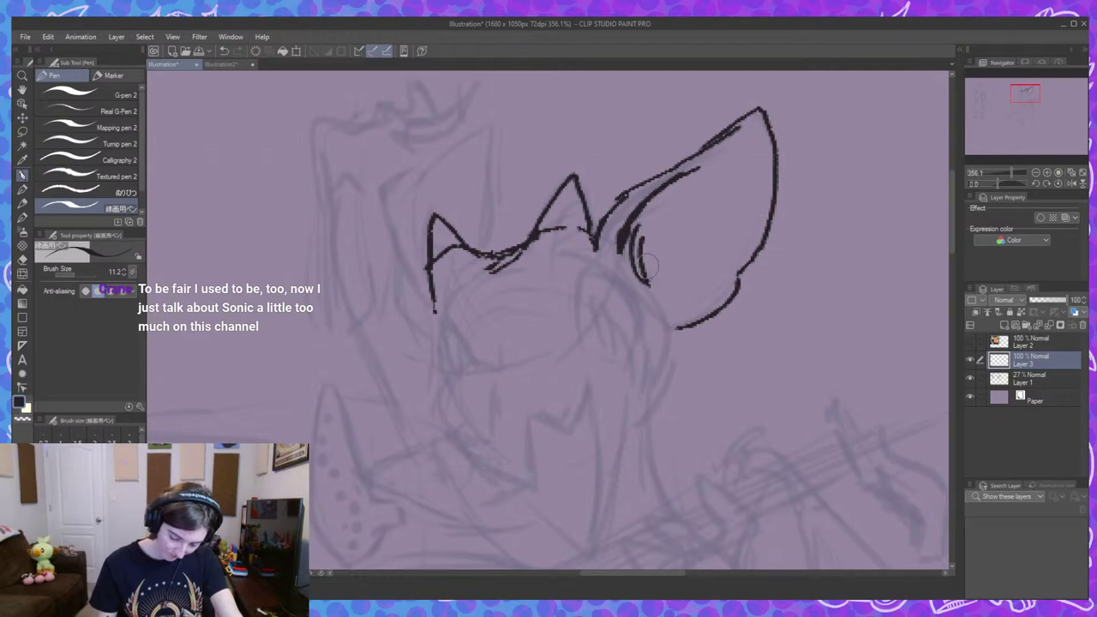
left_click_drag(631, 232, 654, 289)
left_click_drag(642, 249, 651, 224)
Ink the closed oval outline of the near eye below the large ear.
scroll(646, 311, "up", 2)
left_click_drag(657, 344, 649, 278)
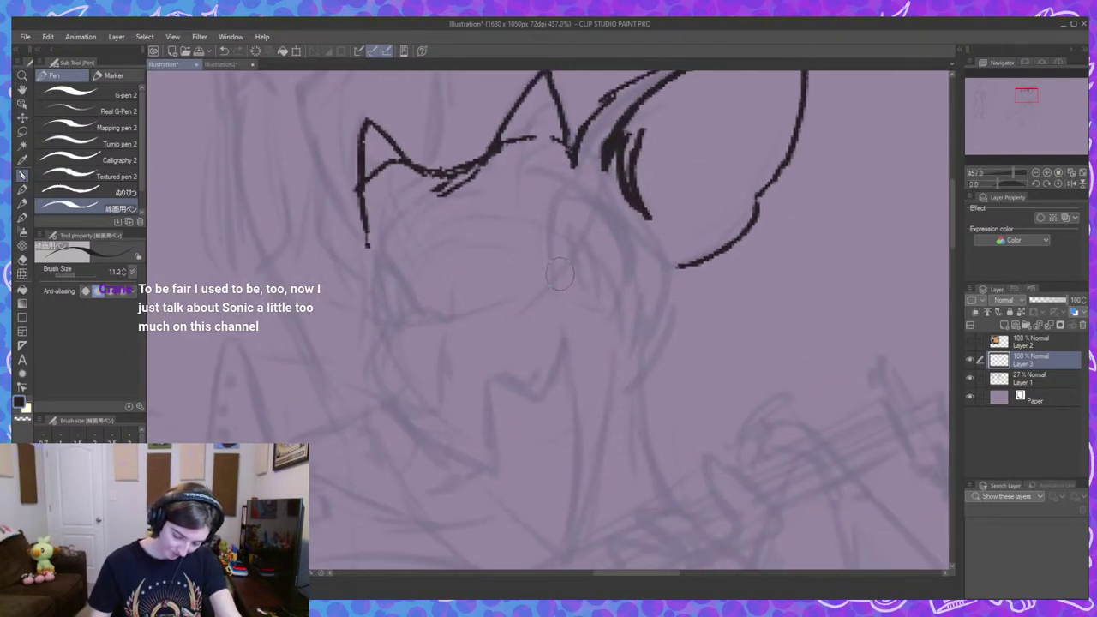
mouse_move(563, 290)
left_mouse_down()
mouse_move(551, 237)
mouse_move(562, 189)
mouse_move(593, 195)
mouse_move(610, 219)
mouse_move(631, 275)
mouse_move(590, 302)
mouse_move(607, 308)
left_mouse_up()
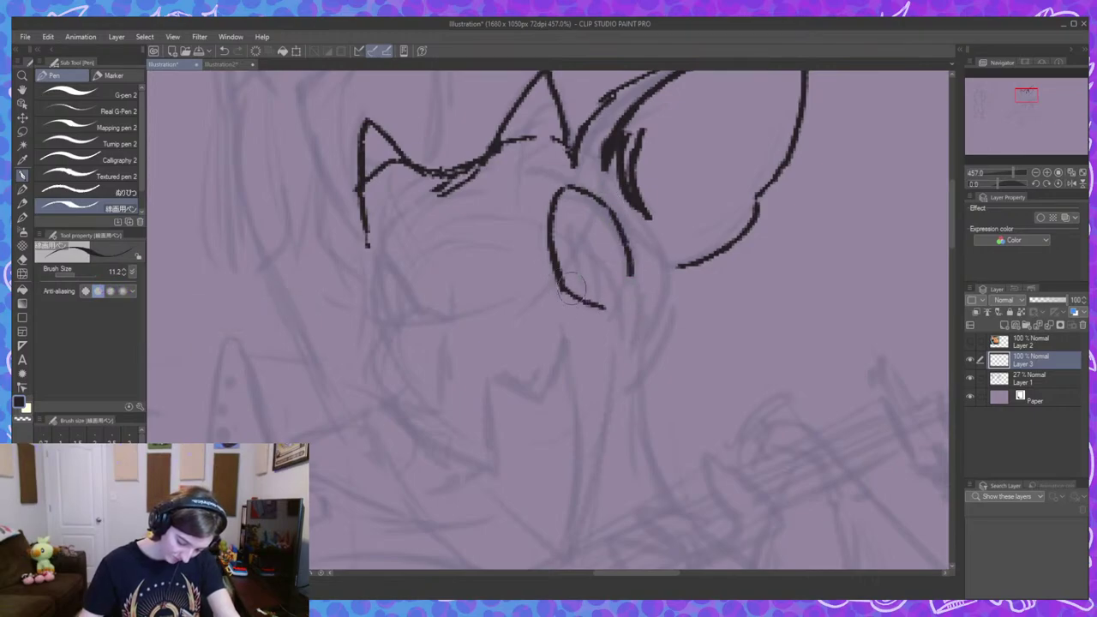
mouse_move(632, 264)
left_mouse_down()
mouse_move(619, 304)
mouse_move(626, 297)
left_mouse_up()
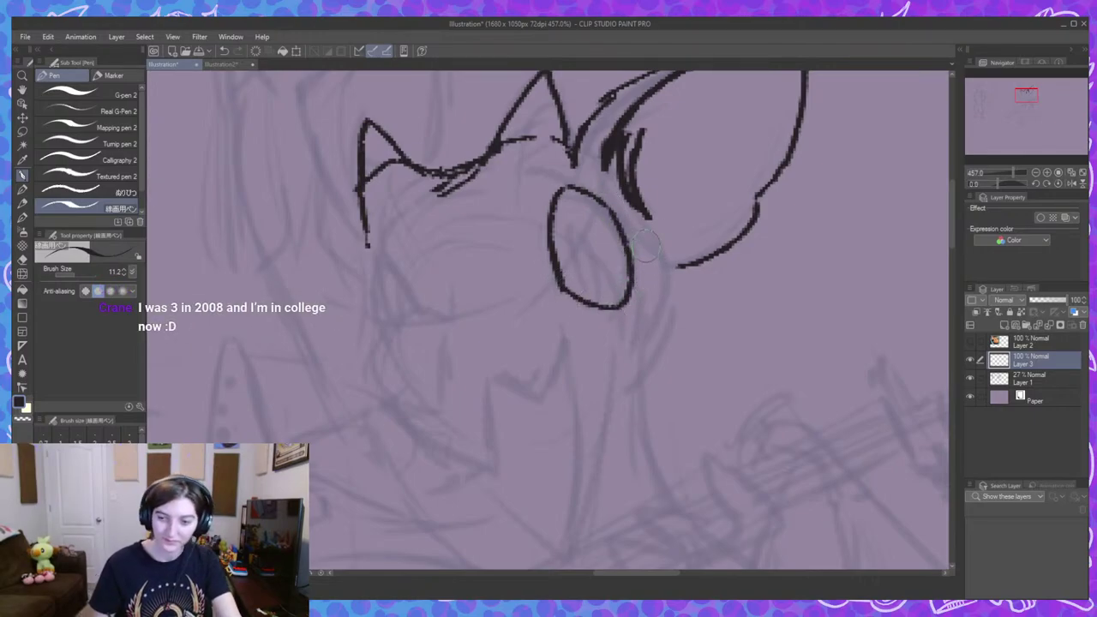
Reduce the brush size to 6.7, then ink the slit pupil in the oval eye and the outline of the far eye.
scroll(658, 231, "up", 1)
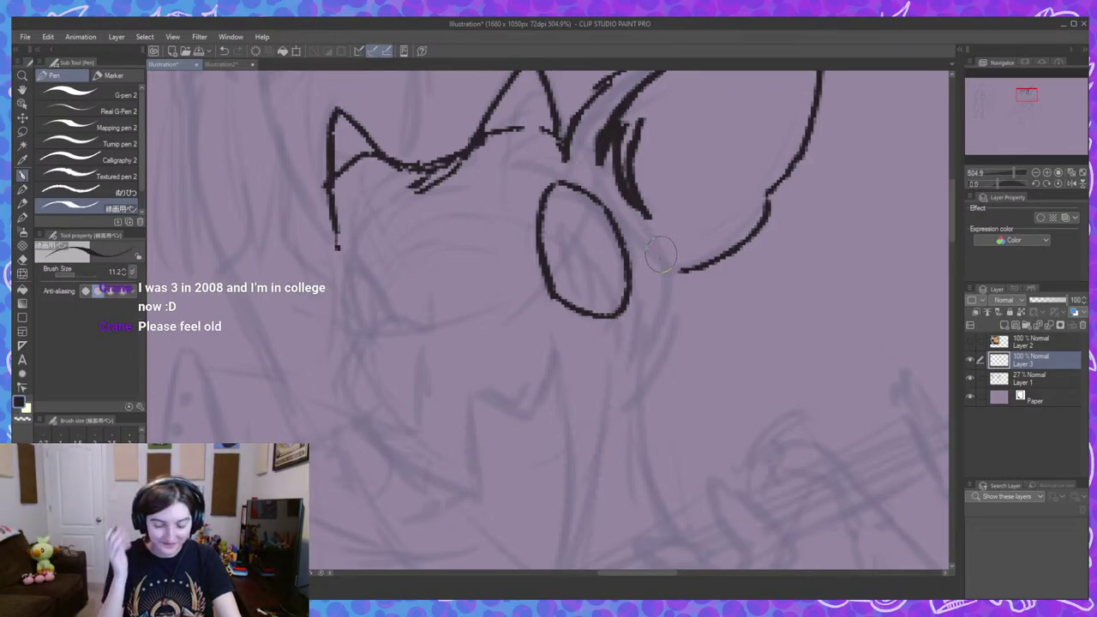
mouse_move(561, 243)
left_mouse_down()
mouse_move(591, 300)
mouse_move(594, 250)
mouse_move(598, 261)
mouse_move(677, 237)
left_mouse_up()
key("ctrl+z")
left_click_drag(465, 296, 430, 252)
mouse_move(460, 293)
left_mouse_down()
mouse_move(417, 252)
mouse_move(410, 324)
left_mouse_up()
left_click_drag(558, 337, 600, 298)
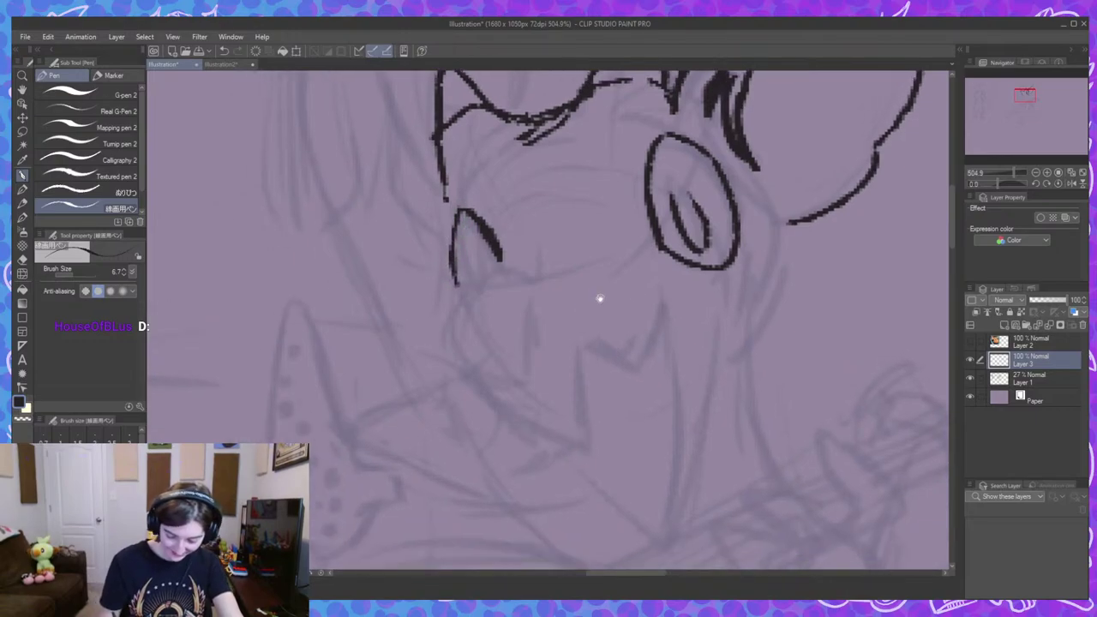
Ink the front curve of the snout below the far eye, its inner crease and the short vertical mark behind it.
mouse_move(516, 272)
left_mouse_down()
mouse_move(485, 275)
mouse_move(449, 317)
mouse_move(461, 372)
left_mouse_up()
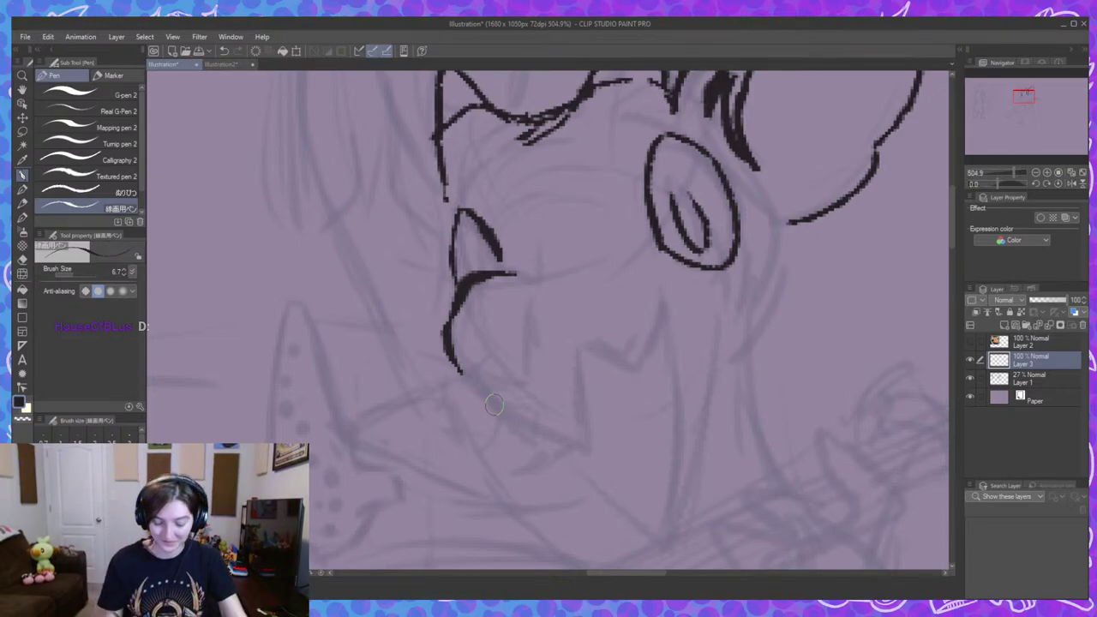
left_click_drag(461, 339, 466, 366)
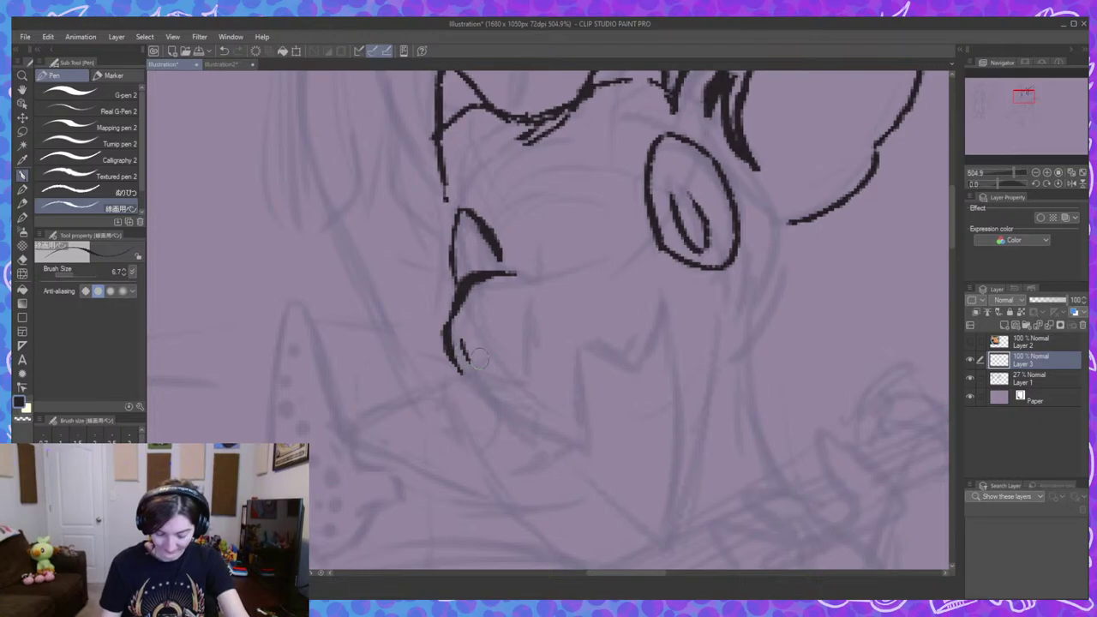
key("ctrl+z")
left_click_drag(449, 323, 484, 367)
left_click_drag(537, 287, 527, 373)
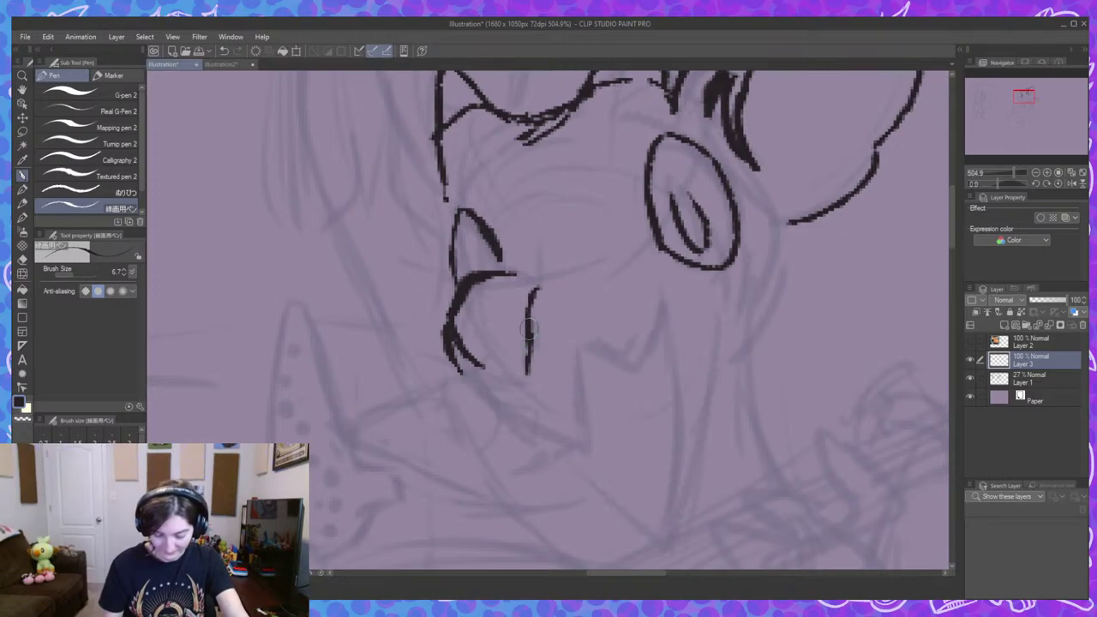
mouse_move(530, 329)
left_mouse_down()
mouse_move(527, 358)
mouse_move(477, 368)
mouse_move(485, 380)
mouse_move(479, 363)
mouse_move(502, 379)
mouse_move(456, 374)
mouse_move(509, 422)
mouse_move(558, 437)
left_mouse_up()
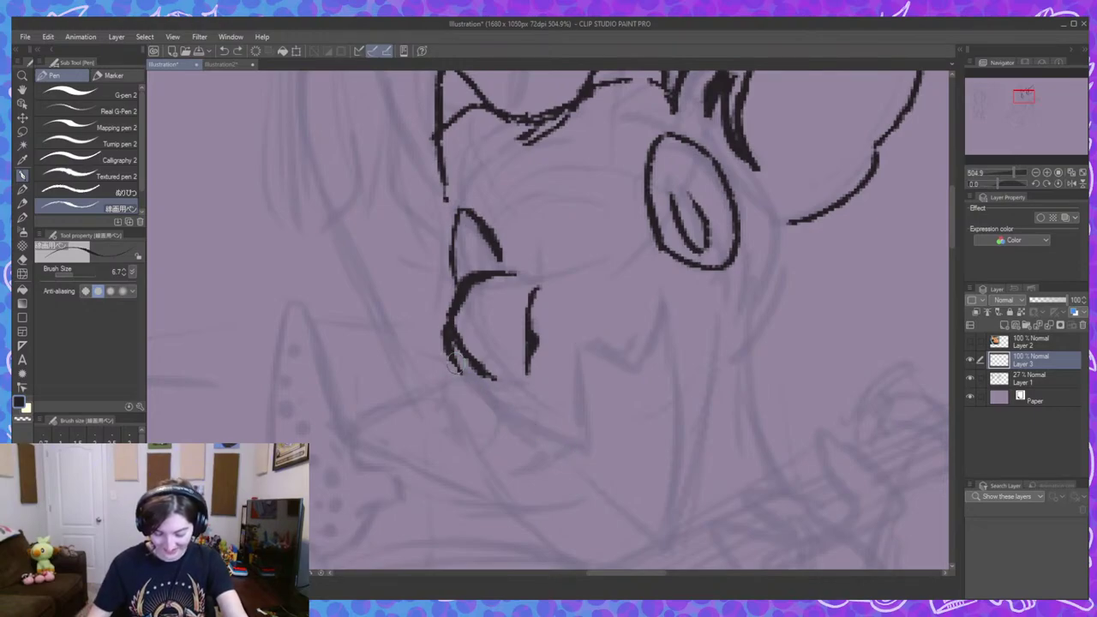
Ink the underside of the snout and the zigzag upper edge of the open mouth.
mouse_move(449, 355)
left_mouse_down()
mouse_move(482, 400)
mouse_move(578, 446)
mouse_move(585, 348)
mouse_move(583, 366)
mouse_move(592, 349)
mouse_move(615, 358)
mouse_move(677, 287)
left_mouse_up()
mouse_move(658, 324)
left_mouse_down()
mouse_move(682, 285)
mouse_move(647, 338)
left_mouse_up()
scroll(710, 379, "down", 2)
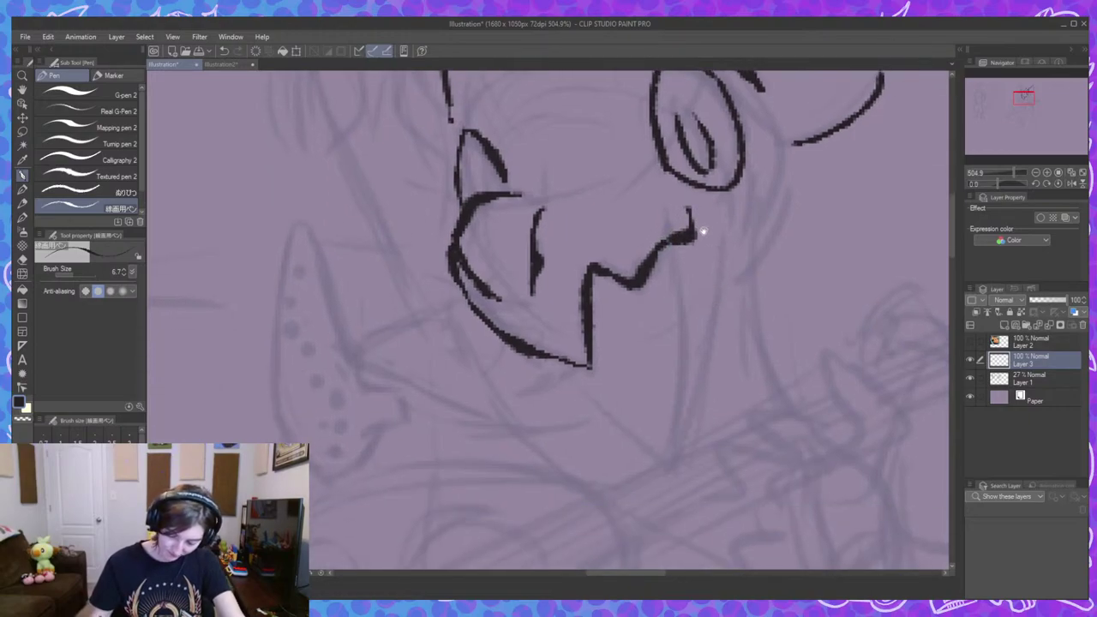
Ink the back edge of the open mouth and the doubled line of the pointed lower jaw.
mouse_move(688, 210)
left_mouse_down()
mouse_move(663, 456)
mouse_move(661, 442)
mouse_move(651, 450)
mouse_move(629, 430)
mouse_move(646, 447)
mouse_move(604, 418)
left_mouse_up()
mouse_move(562, 363)
left_mouse_down()
mouse_move(640, 454)
mouse_move(669, 464)
left_mouse_up()
key("ctrl+z")
mouse_move(798, 452)
left_mouse_down()
mouse_move(846, 474)
mouse_move(793, 352)
left_mouse_up()
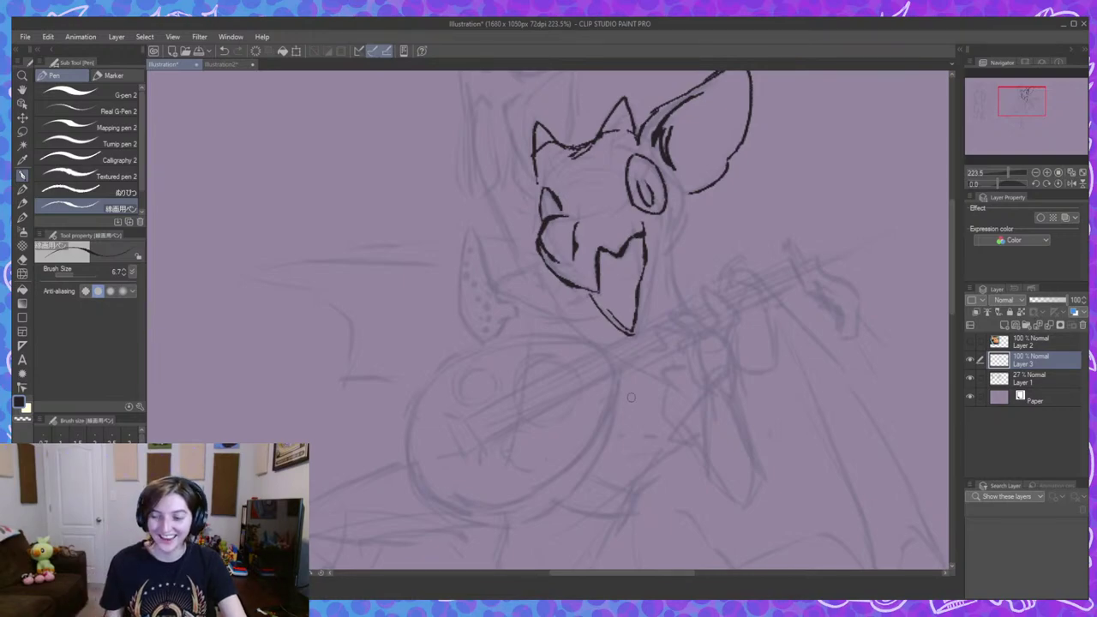
scroll(629, 398, "up", 2)
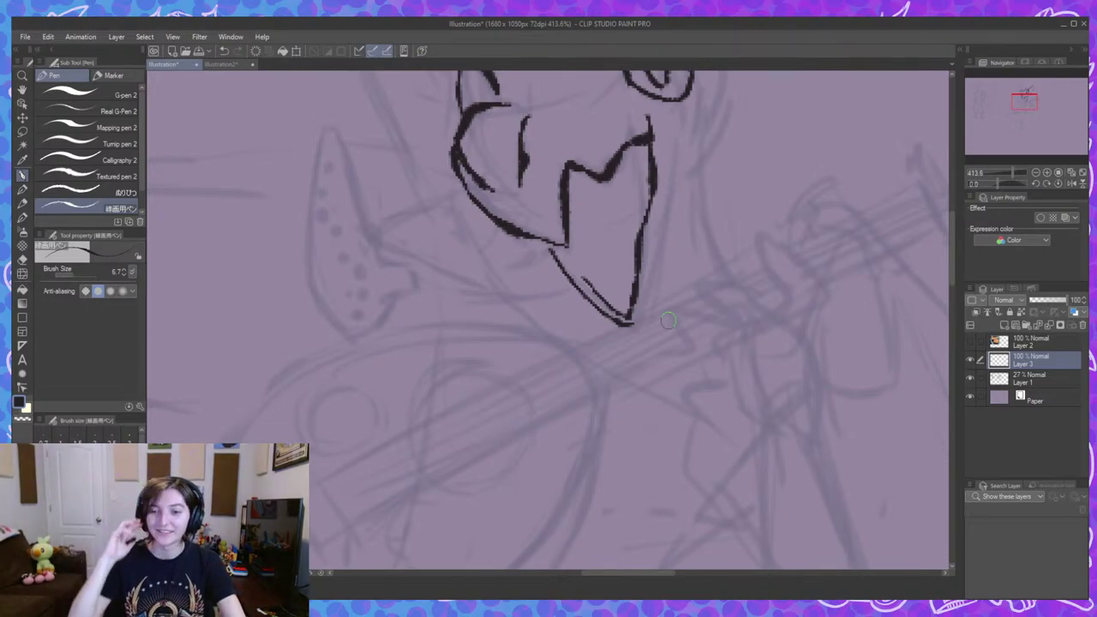
scroll(632, 306, "up", 2)
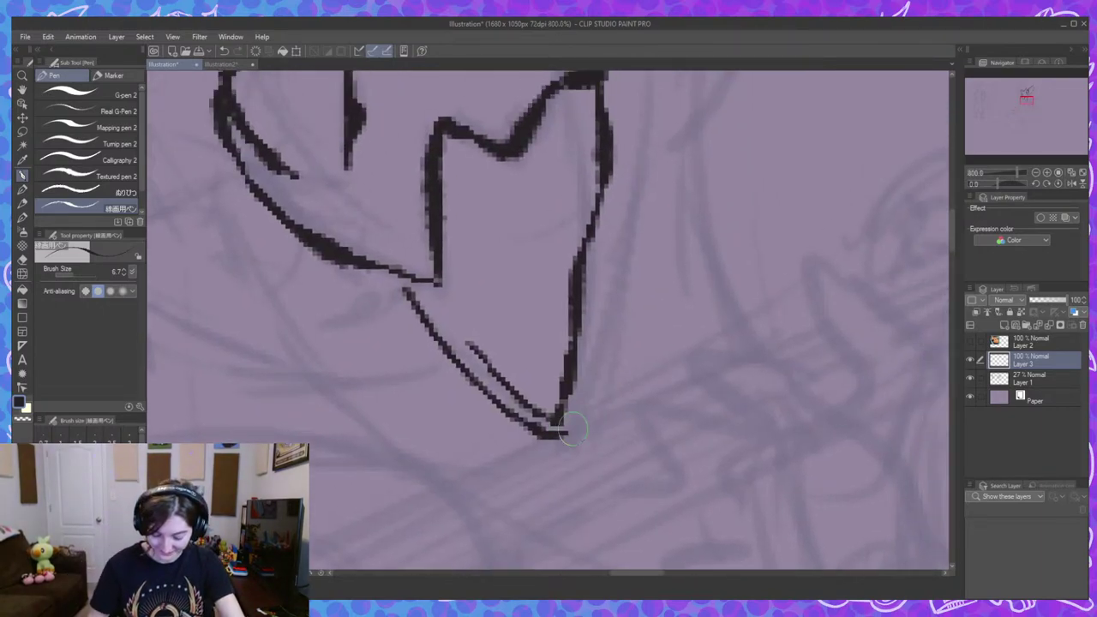
left_click_drag(586, 418, 609, 322)
key("ctrl+z")
key("ctrl+z")
scroll(721, 239, "down", 2)
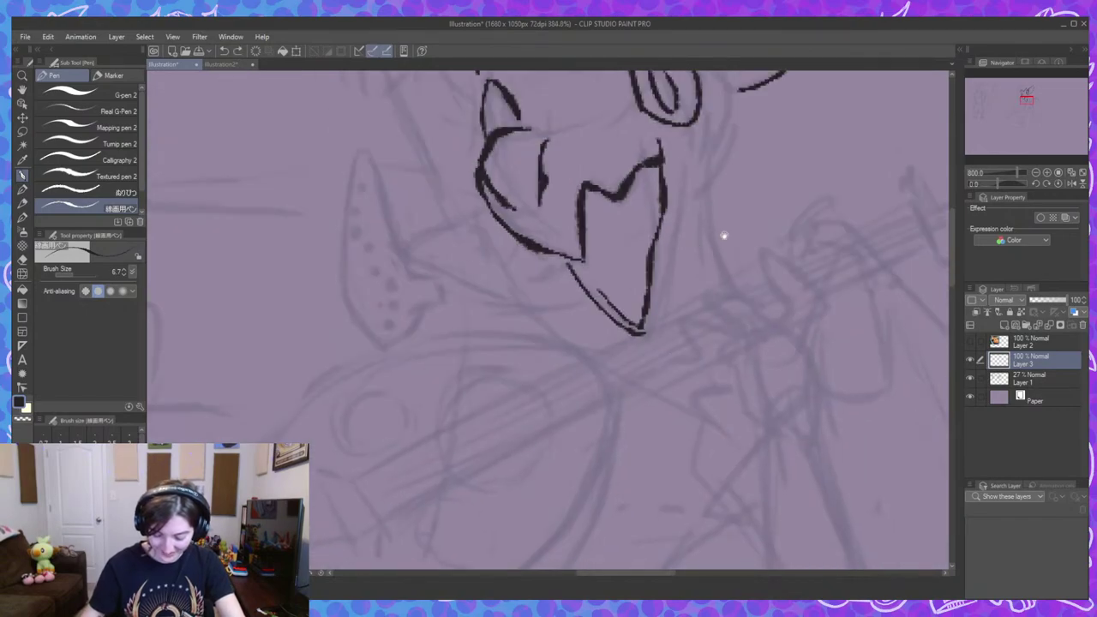
Ink the outer jaw line from the cheek to the chin tip and the small brow ridge above the far eye.
left_click_drag(723, 236, 698, 287)
left_click_drag(696, 172, 650, 304)
mouse_move(674, 242)
left_mouse_down()
mouse_move(641, 360)
mouse_move(659, 278)
mouse_move(623, 382)
left_mouse_up()
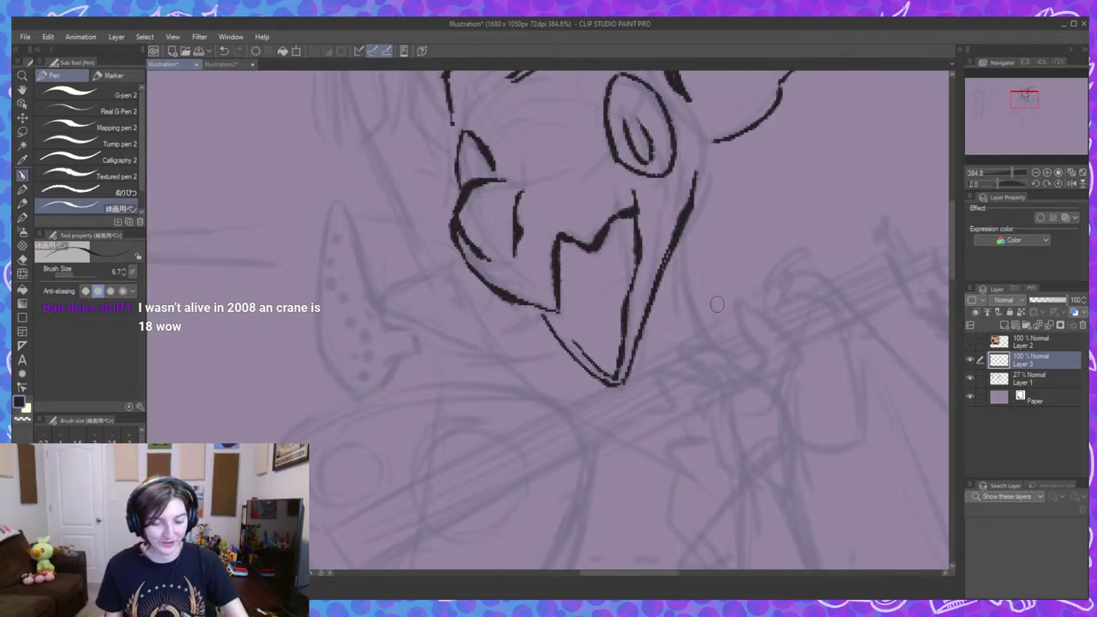
scroll(774, 345, "up", 3)
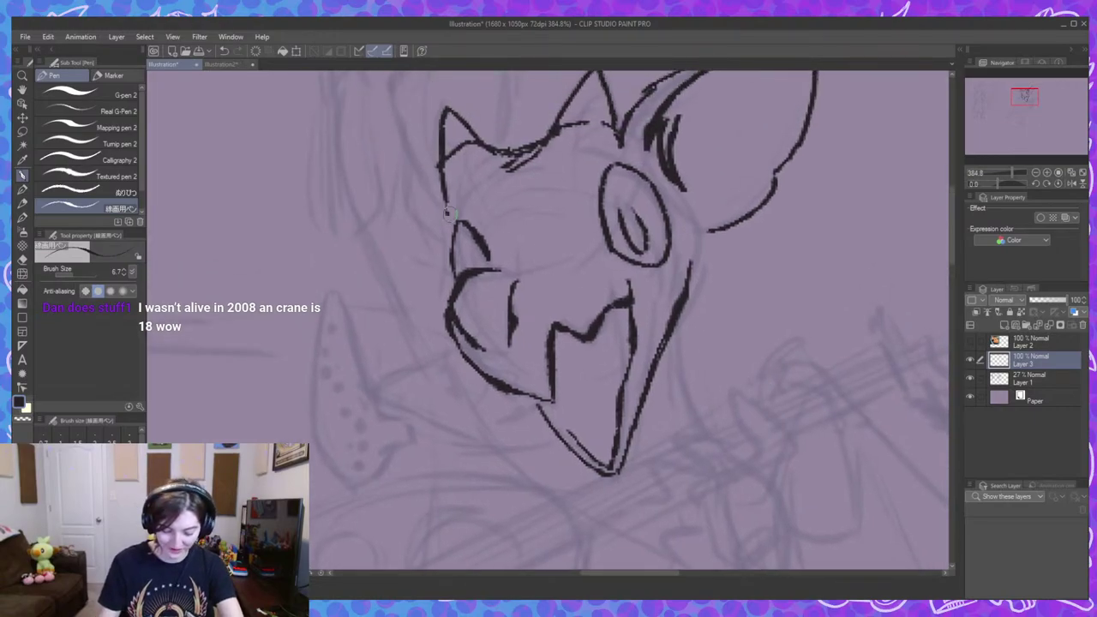
mouse_move(449, 207)
left_mouse_down()
mouse_move(448, 244)
mouse_move(447, 206)
mouse_move(443, 224)
mouse_move(469, 198)
left_mouse_up()
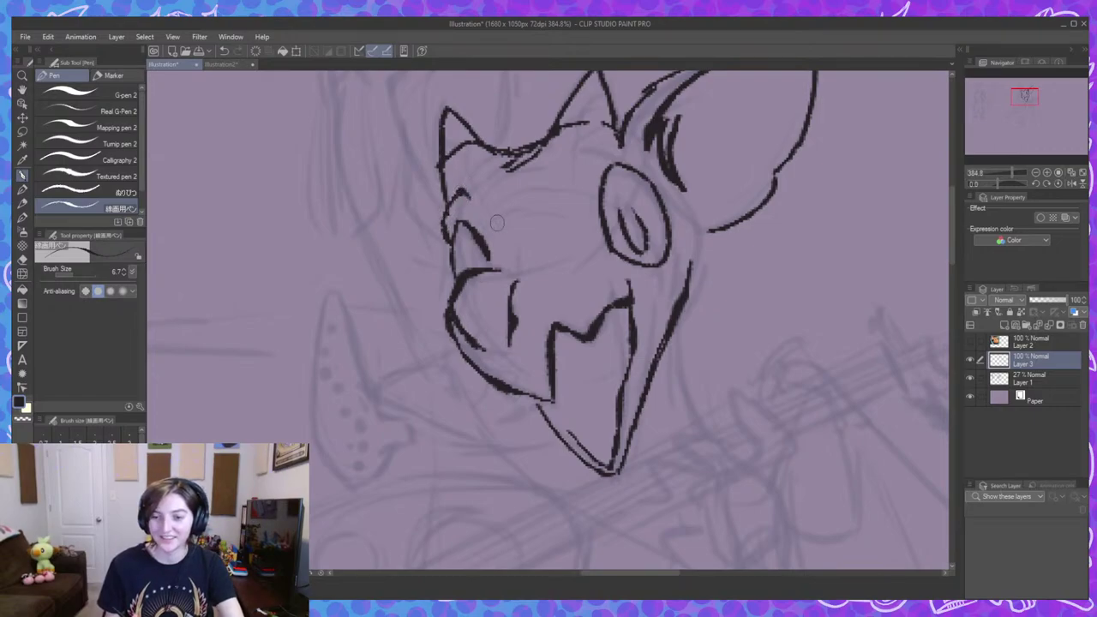
left_click_drag(680, 333, 673, 319)
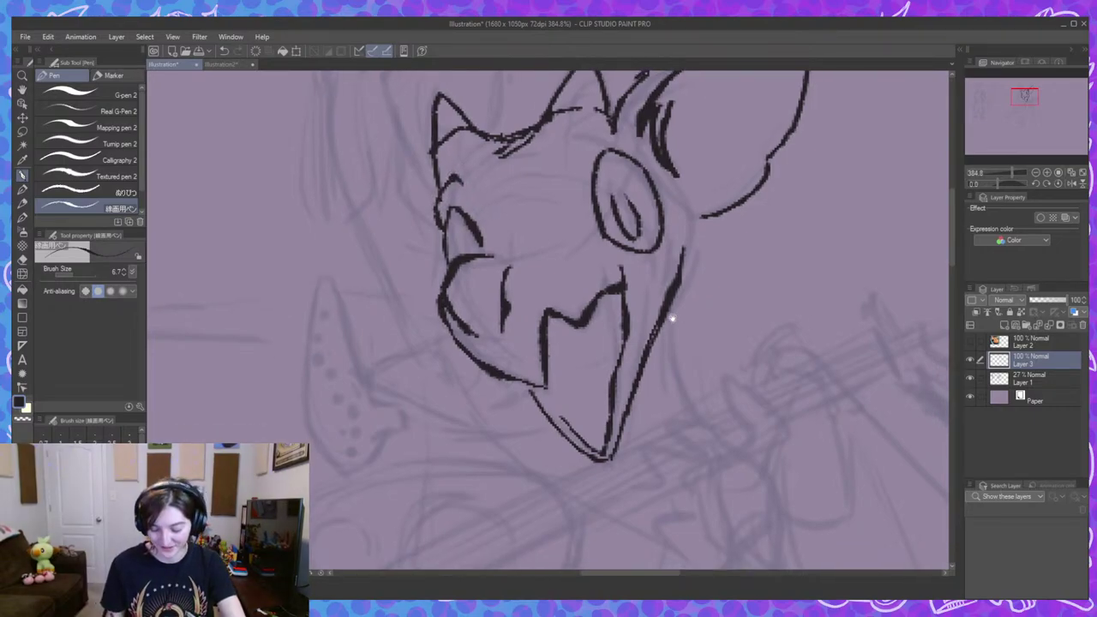
left_click_drag(682, 271, 683, 246)
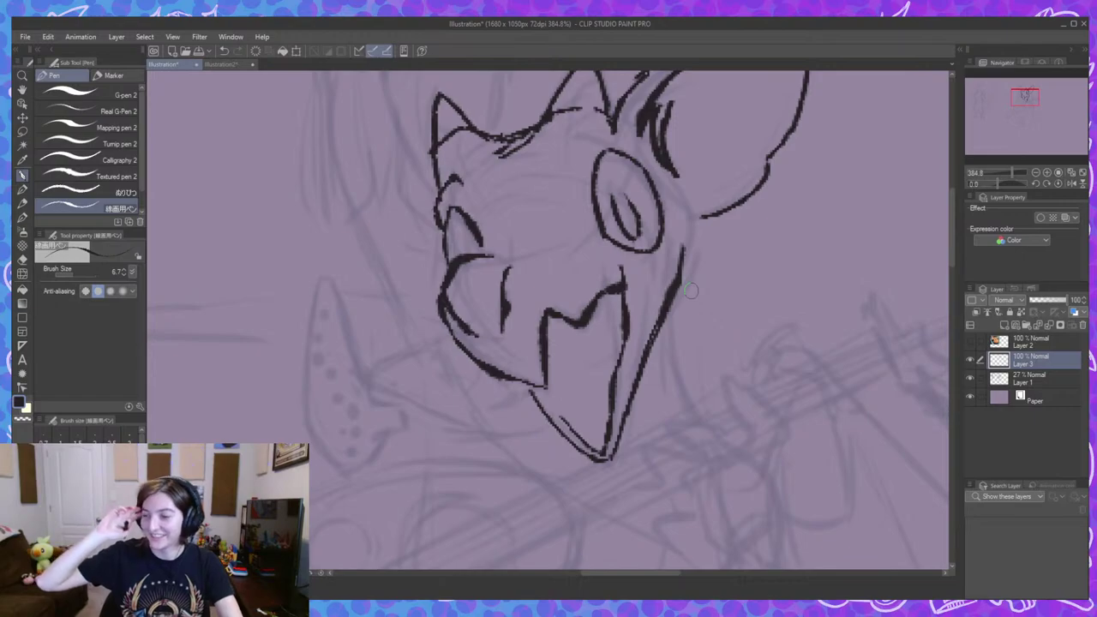
mouse_move(701, 395)
left_mouse_down()
mouse_move(666, 381)
mouse_move(675, 376)
left_mouse_up()
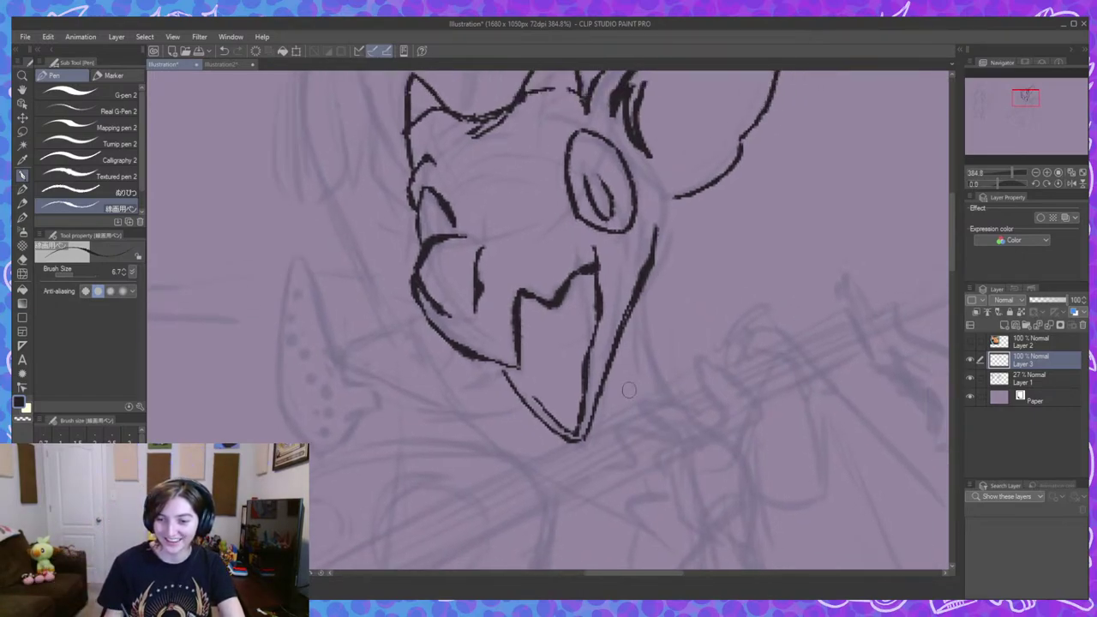
left_click_drag(648, 338, 650, 354)
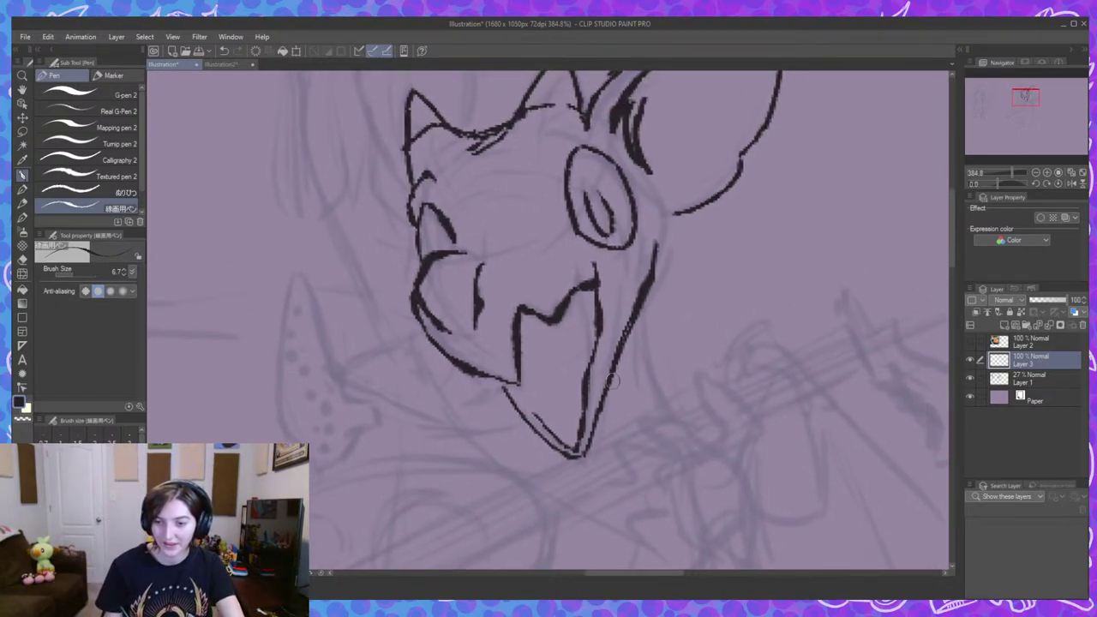
Ink the back of the neck from the ear's base downward and the short pointed tufts where it ends.
mouse_move(674, 214)
left_mouse_down()
mouse_move(670, 279)
mouse_move(651, 331)
mouse_move(656, 388)
left_mouse_up()
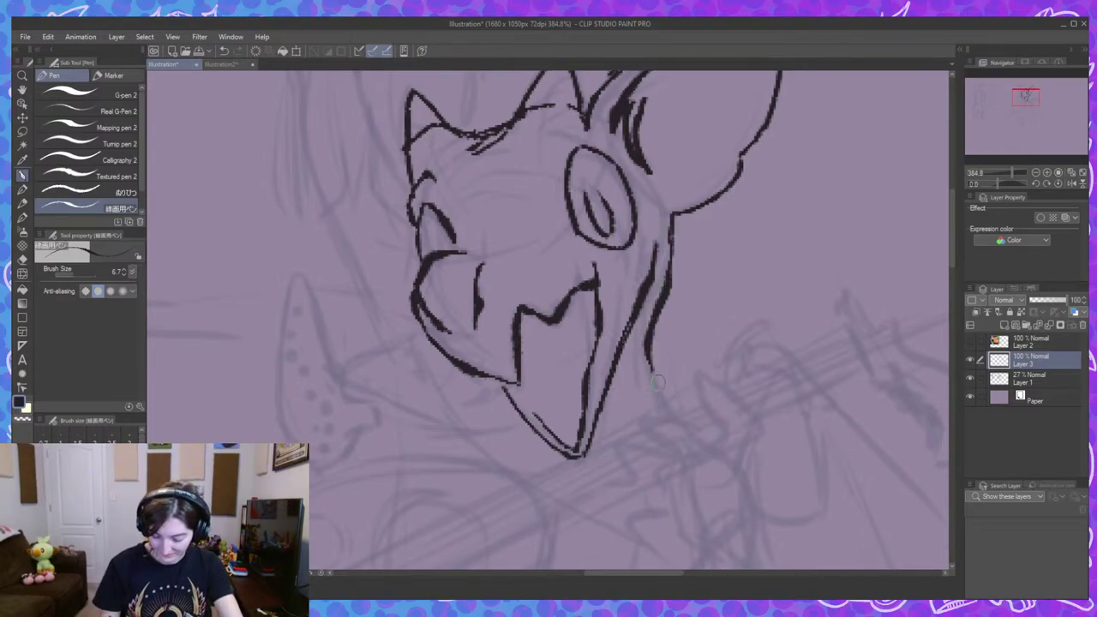
left_click_drag(651, 320, 657, 383)
scroll(703, 366, "down", 4)
scroll(717, 326, "up", 2)
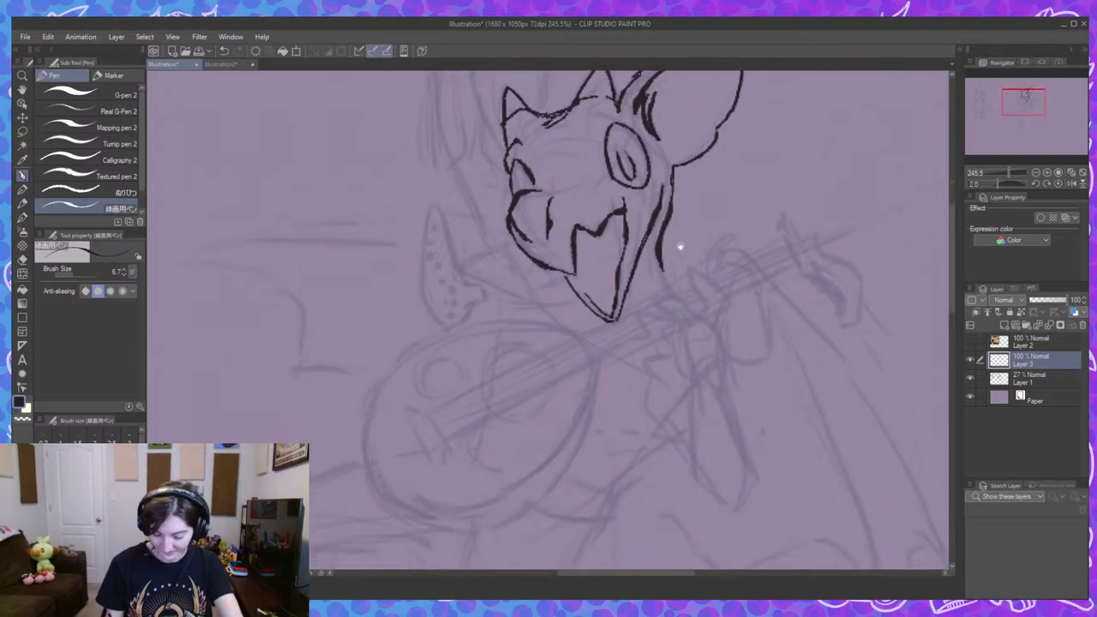
scroll(680, 245, "up", 2)
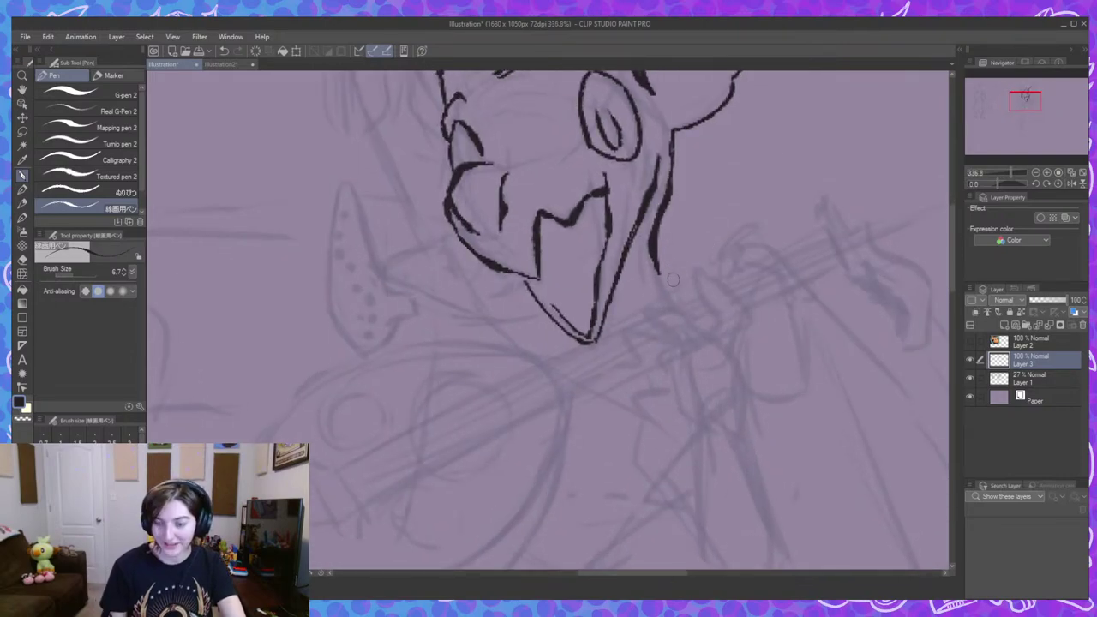
mouse_move(661, 266)
left_mouse_down()
mouse_move(638, 297)
mouse_move(686, 250)
left_mouse_up()
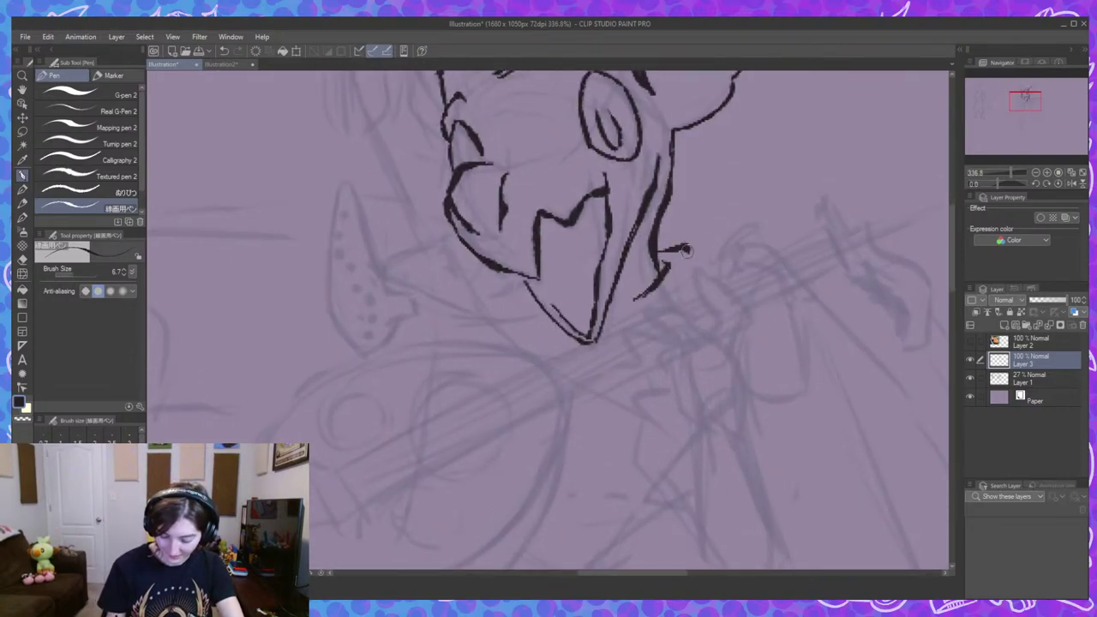
Ink the slim pointed pupil inside the far eye.
scroll(700, 260, "down", 4)
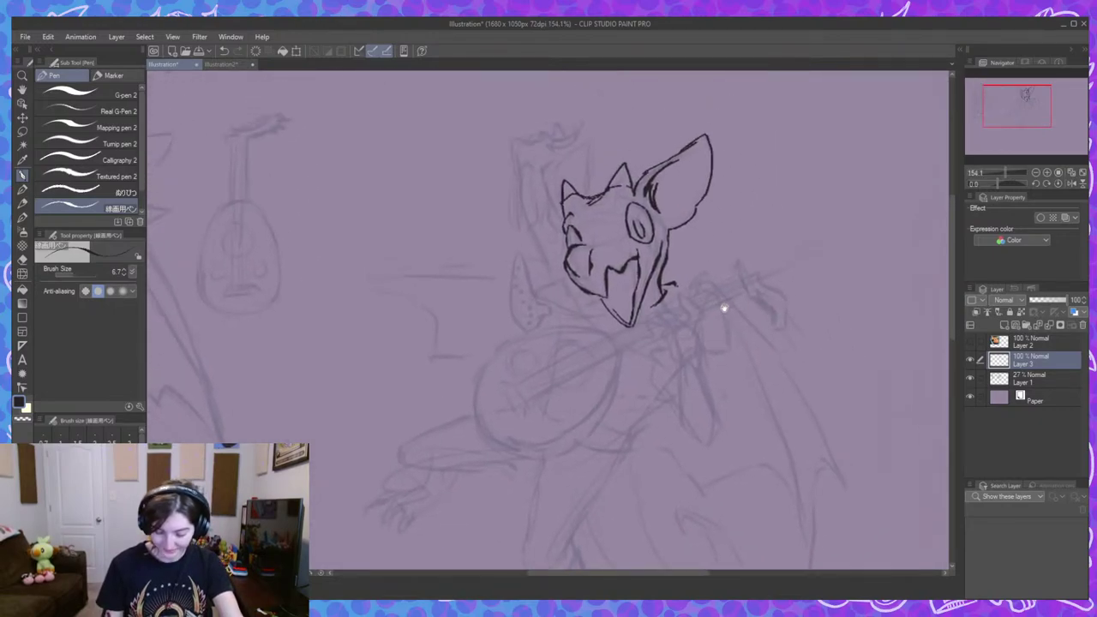
scroll(582, 235, "up", 4)
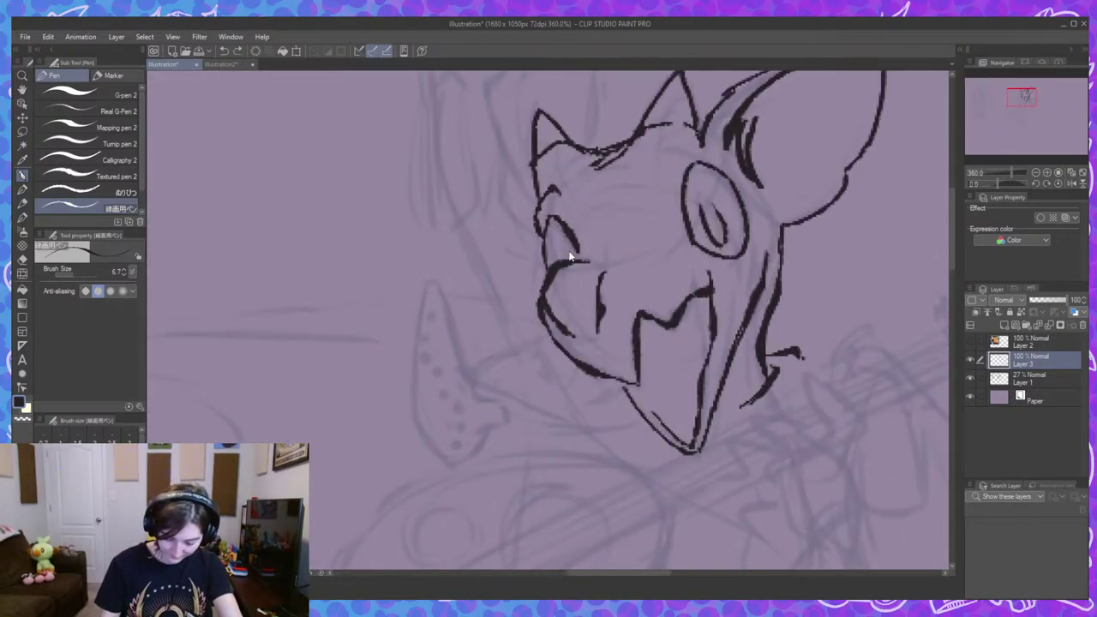
mouse_move(565, 238)
left_mouse_down()
mouse_move(578, 266)
mouse_move(559, 258)
left_mouse_up()
key("ctrl+z")
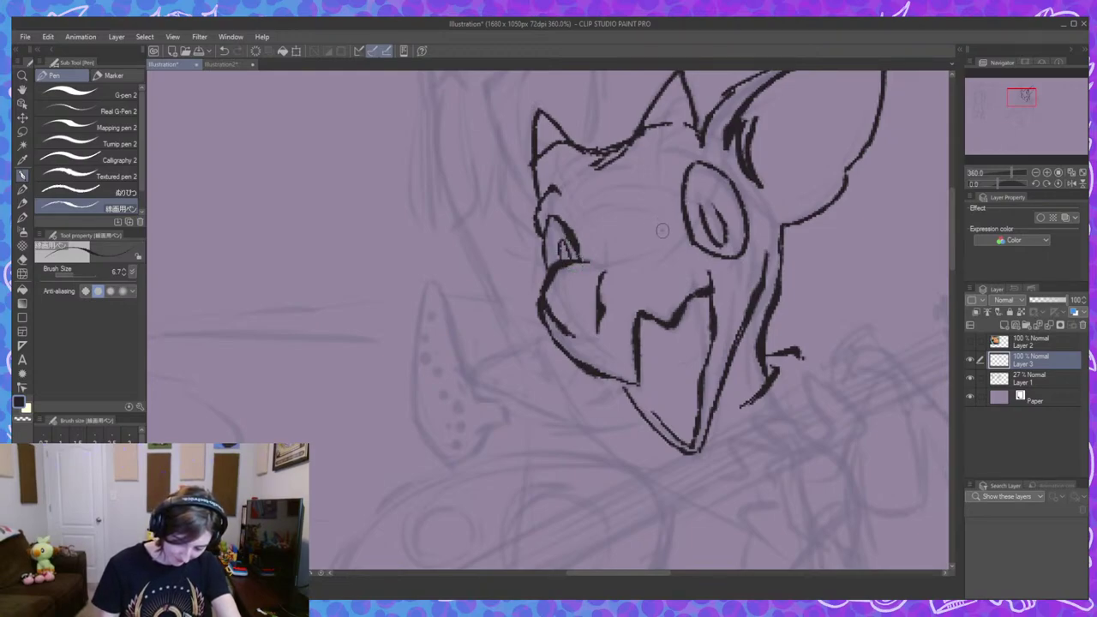
Ink a pair of short marks beside the near eye and small hatch marks at the front horn's base.
mouse_move(660, 229)
left_mouse_down()
mouse_move(657, 197)
mouse_move(647, 230)
left_mouse_up()
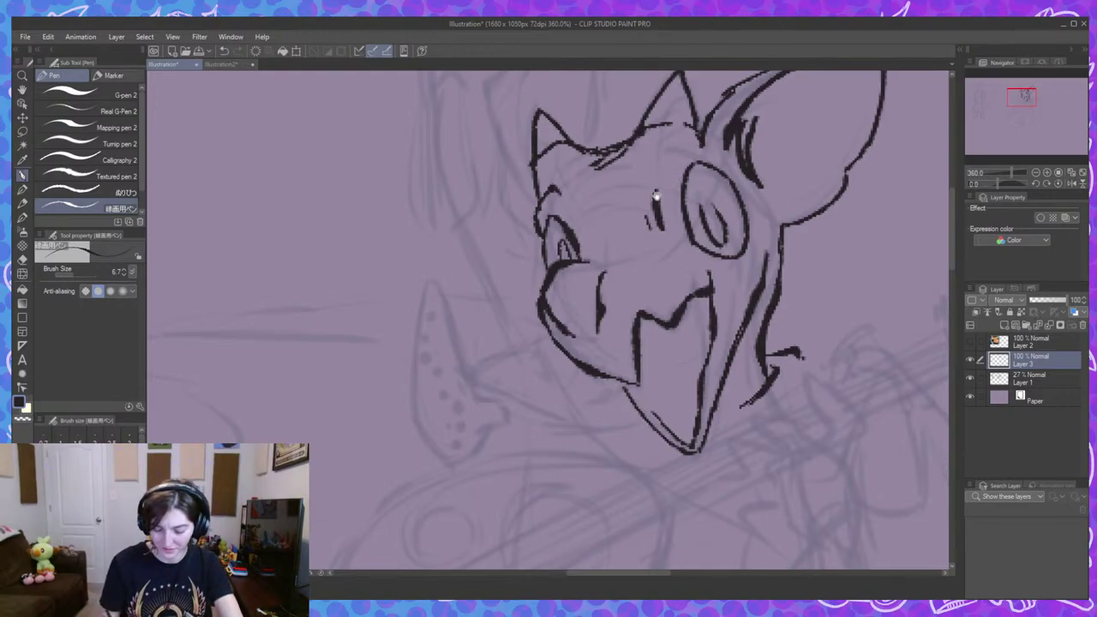
left_click_drag(656, 198, 665, 261)
left_click_drag(573, 210, 582, 226)
left_click_drag(586, 214, 588, 229)
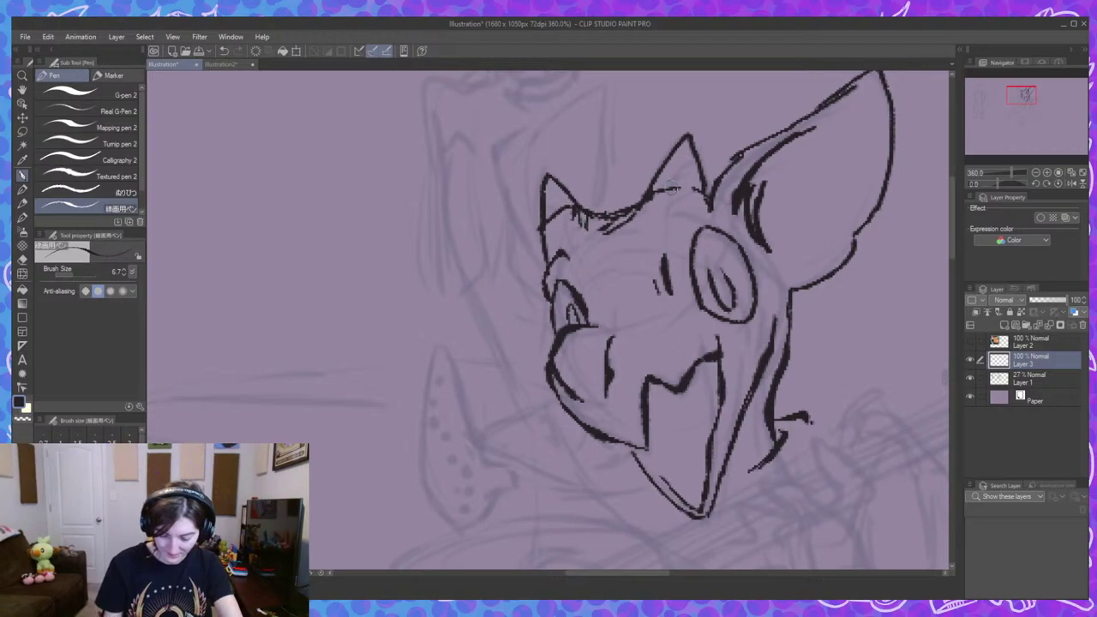
Ink the outline of the pointed far ear behind the front horn.
left_click_drag(672, 187, 682, 235)
mouse_move(608, 259)
left_mouse_down()
mouse_move(623, 127)
mouse_move(541, 242)
left_mouse_up()
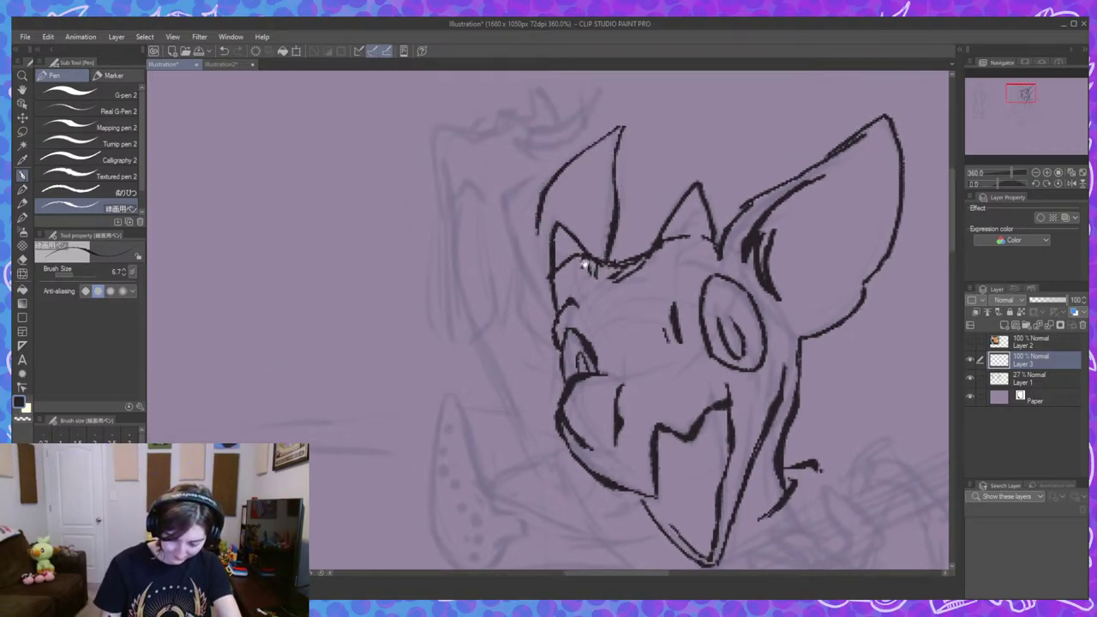
left_click_drag(646, 321, 620, 191)
Ink the angular, sharply pointed shape extending sideways from the front of the face just above the far eye.
scroll(663, 238, "down", 5)
scroll(811, 362, "up", 3)
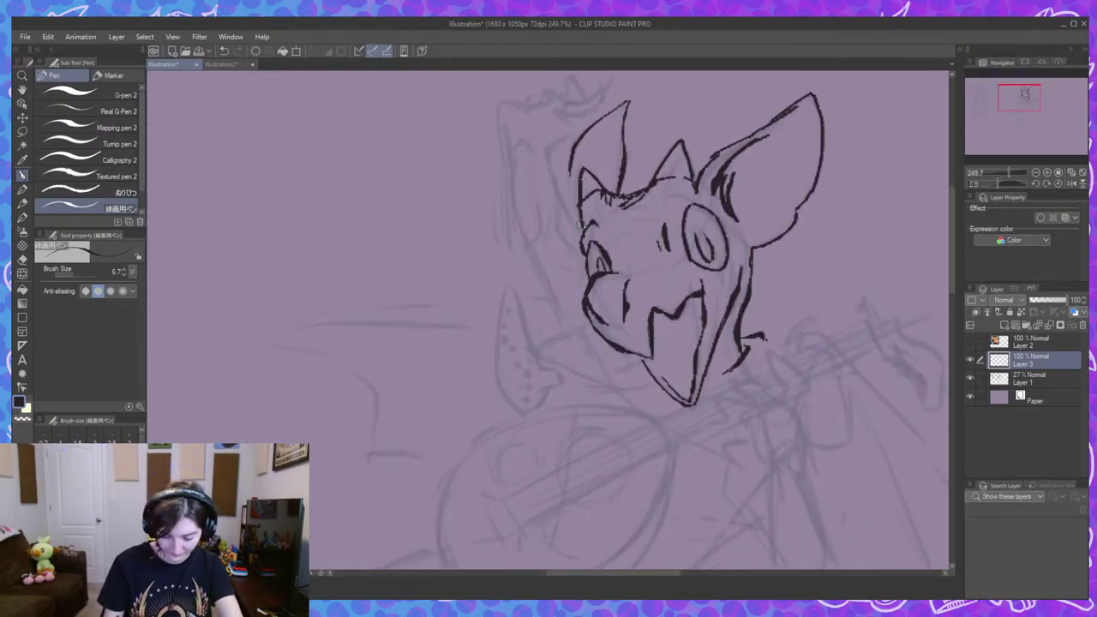
mouse_move(575, 219)
left_mouse_down()
mouse_move(458, 243)
mouse_move(518, 230)
mouse_move(500, 283)
left_mouse_up()
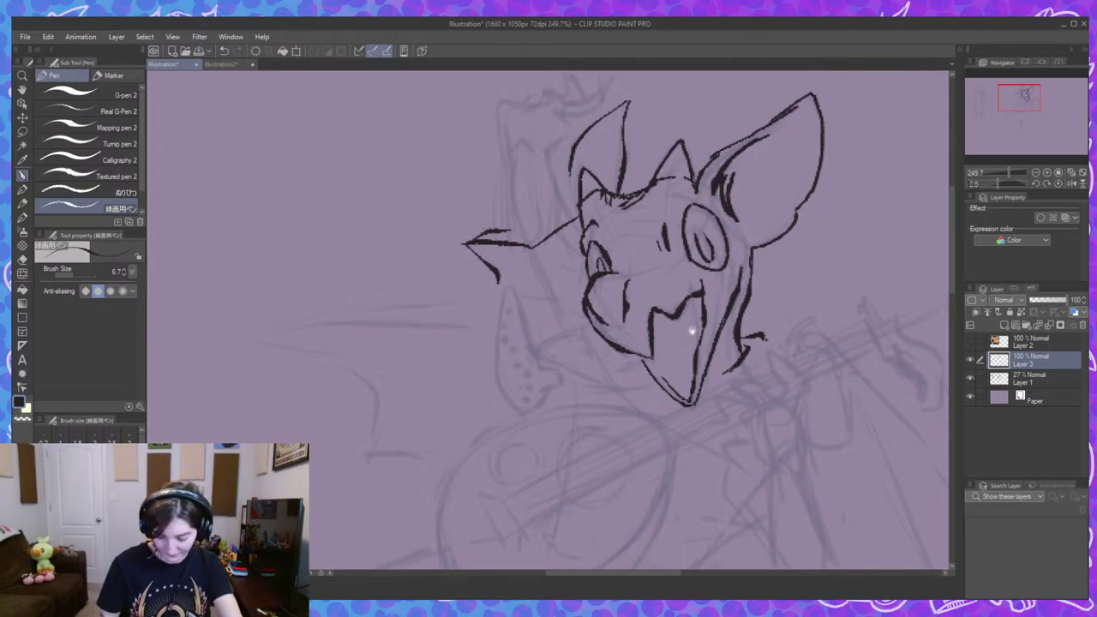
left_click_drag(692, 331, 741, 345)
left_click_drag(637, 264, 632, 351)
scroll(557, 256, "up", 2)
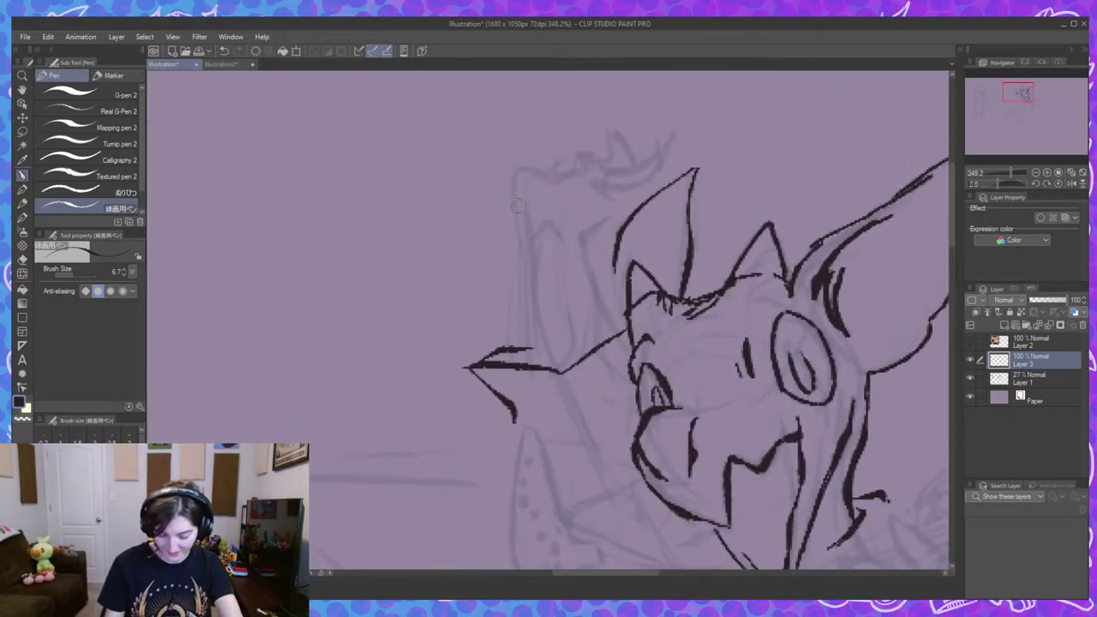
left_click_drag(517, 204, 528, 296)
left_click_drag(529, 257, 527, 325)
key("ctrl+z")
key("ctrl+z")
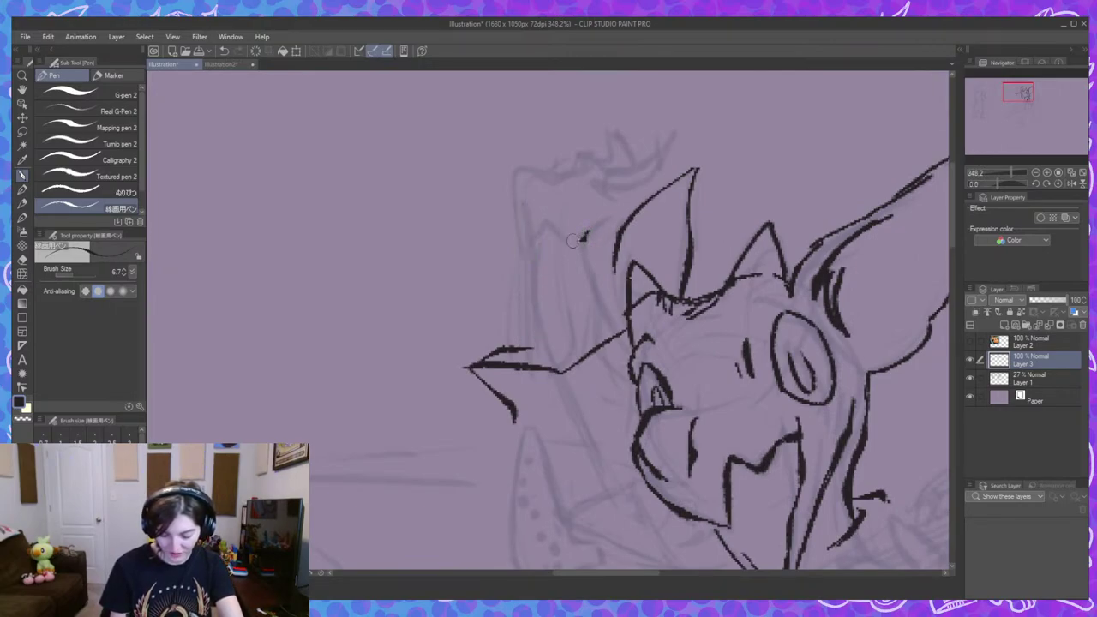
Ink a slanted brow line and a narrow band with two glaring eyes across the sketched upright shape beside the far ear.
left_click_drag(588, 233, 520, 259)
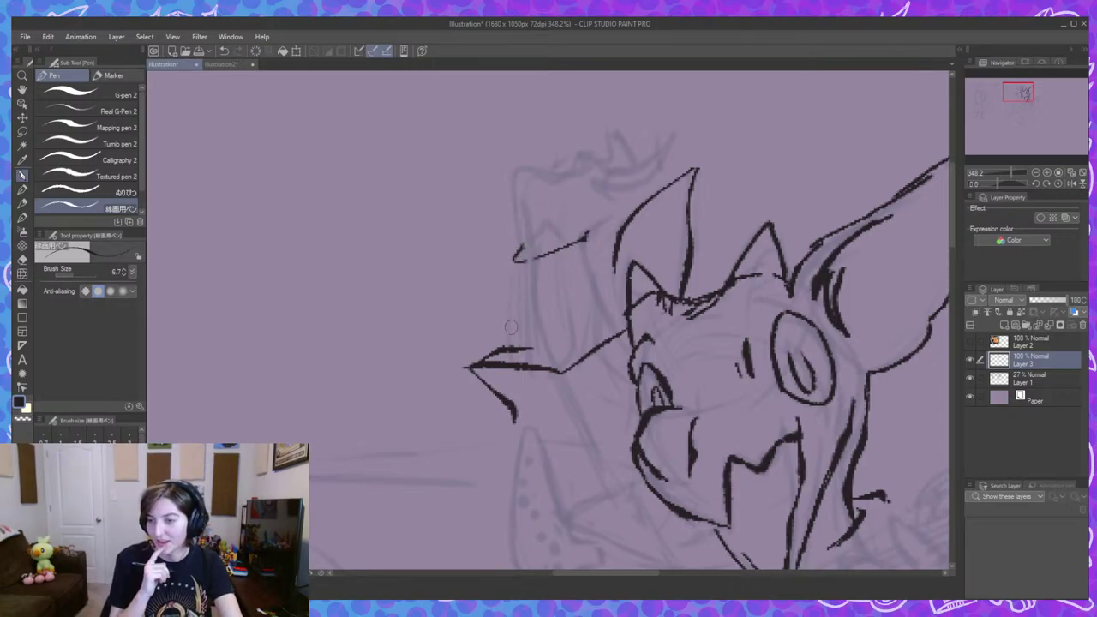
mouse_move(517, 249)
left_mouse_down()
mouse_move(501, 292)
mouse_move(519, 276)
left_mouse_up()
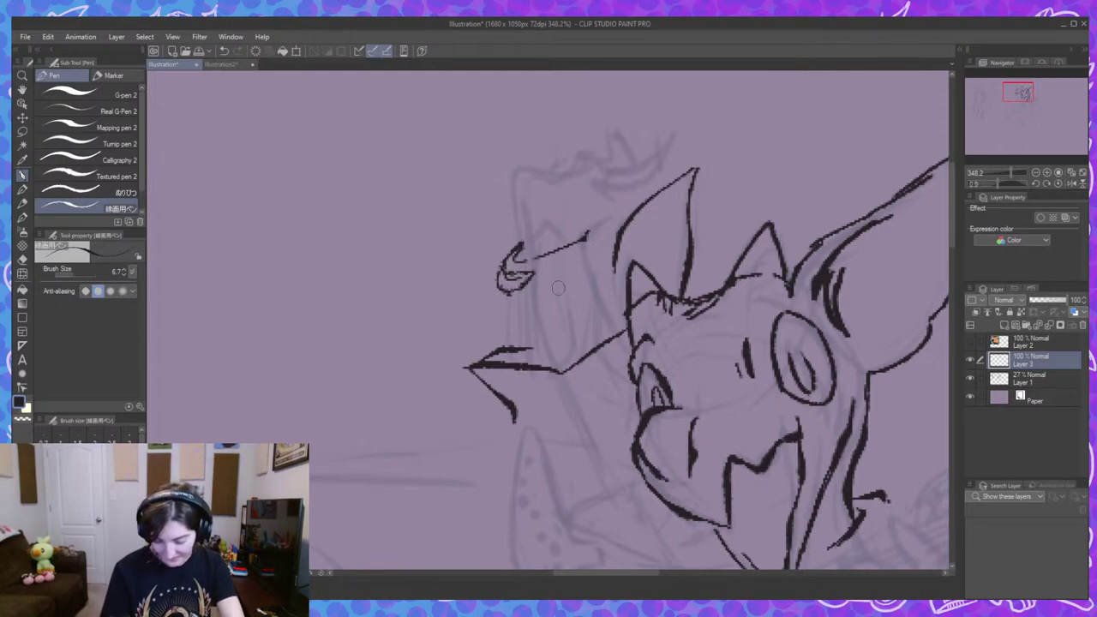
mouse_move(505, 297)
left_mouse_down()
mouse_move(536, 296)
mouse_move(591, 251)
mouse_move(550, 283)
mouse_move(590, 269)
mouse_move(599, 260)
mouse_move(587, 253)
mouse_move(579, 276)
mouse_move(586, 269)
mouse_move(540, 293)
mouse_move(563, 287)
mouse_move(598, 252)
left_mouse_up()
key("ctrl+z")
key("ctrl+z")
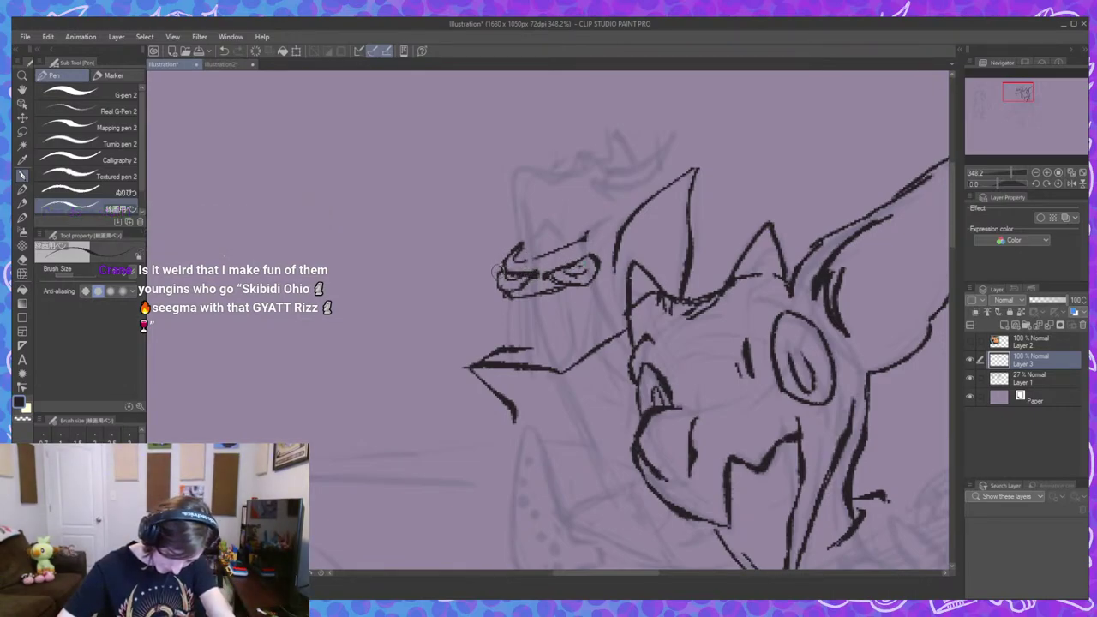
Erase the overlapping loop between the brow hook and the outer corner of the band's first eye.
mouse_move(504, 254)
left_mouse_down()
mouse_move(502, 272)
mouse_move(575, 288)
left_mouse_up()
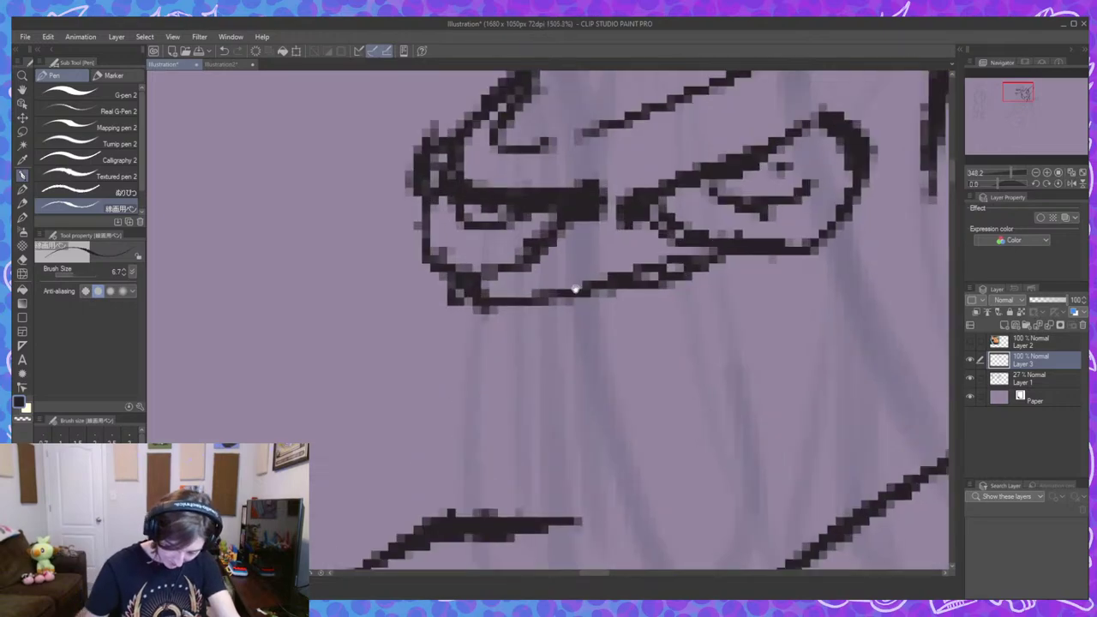
left_click_drag(499, 185, 542, 288)
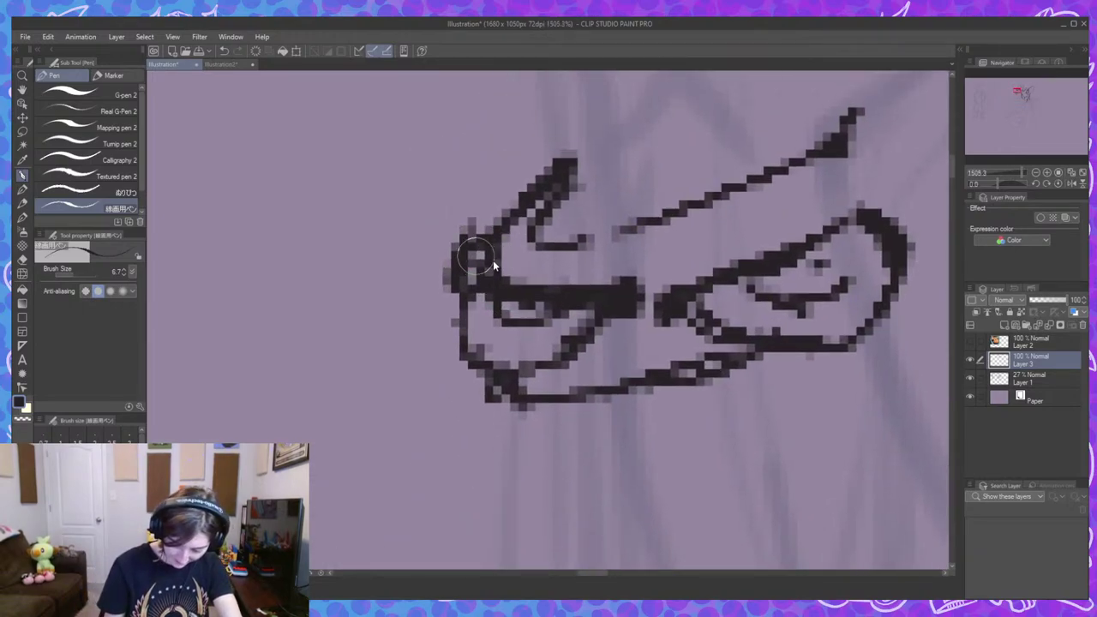
mouse_move(486, 255)
left_mouse_down()
mouse_move(512, 237)
mouse_move(501, 261)
left_mouse_up()
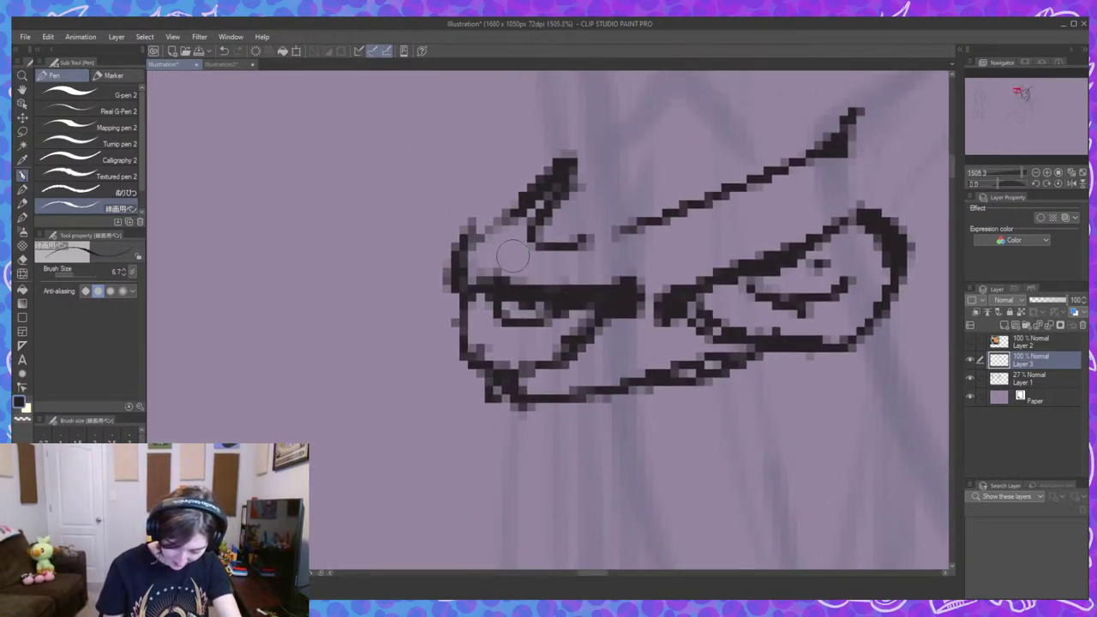
scroll(542, 282, "down", 6)
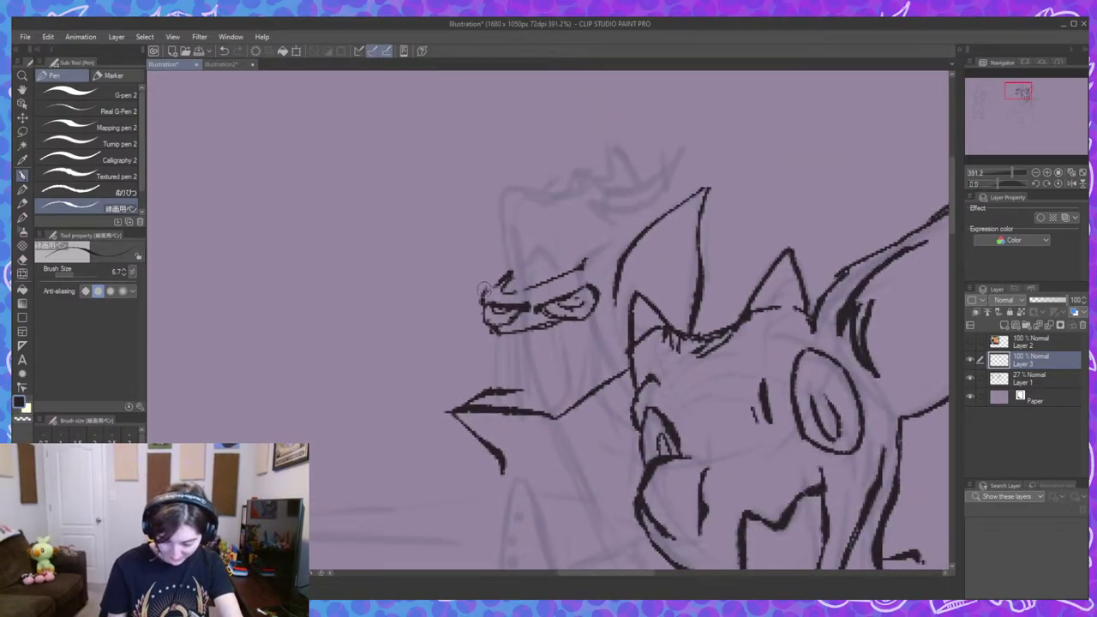
Thicken the band's corner nearest the ear, link it to the far ear with short lines, and add a small point at its opposite end.
left_click_drag(587, 261, 599, 297)
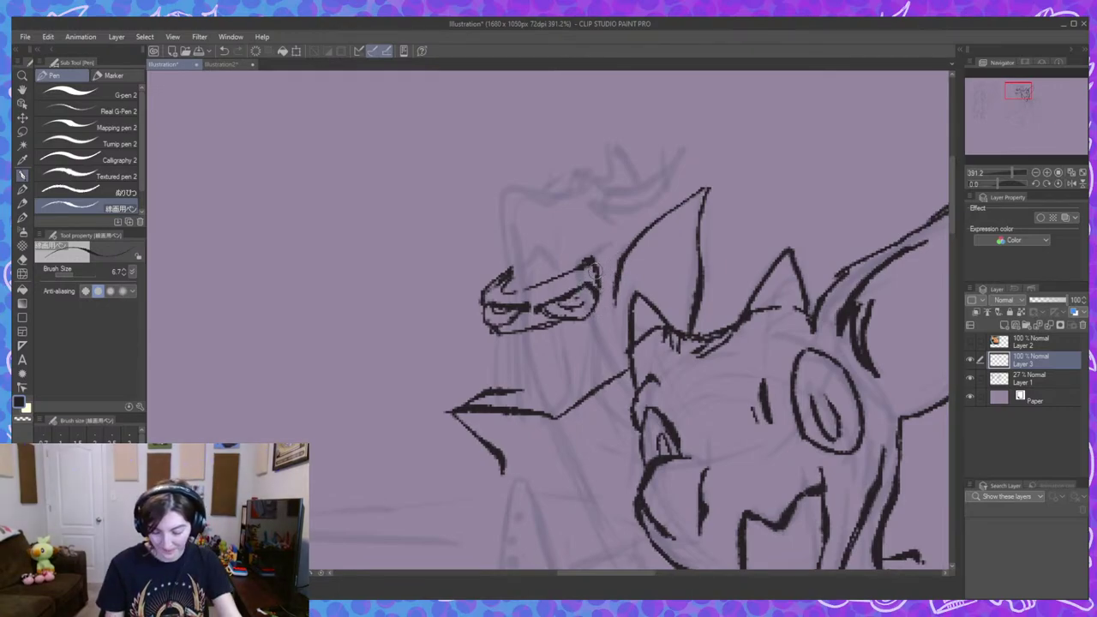
mouse_move(597, 269)
left_mouse_down()
mouse_move(611, 270)
mouse_move(600, 284)
left_mouse_up()
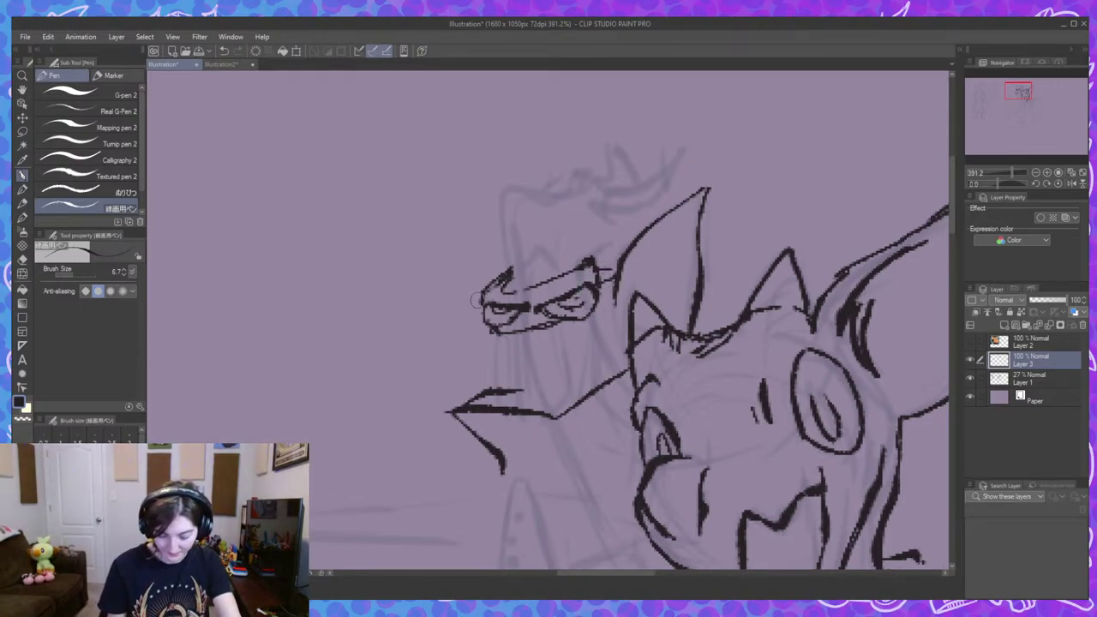
left_click_drag(480, 298, 468, 306)
Ink the curved outer edge rising from the eyed band to the top corner of the upright shape.
scroll(656, 324, "down", 5)
left_click_drag(766, 338, 671, 261)
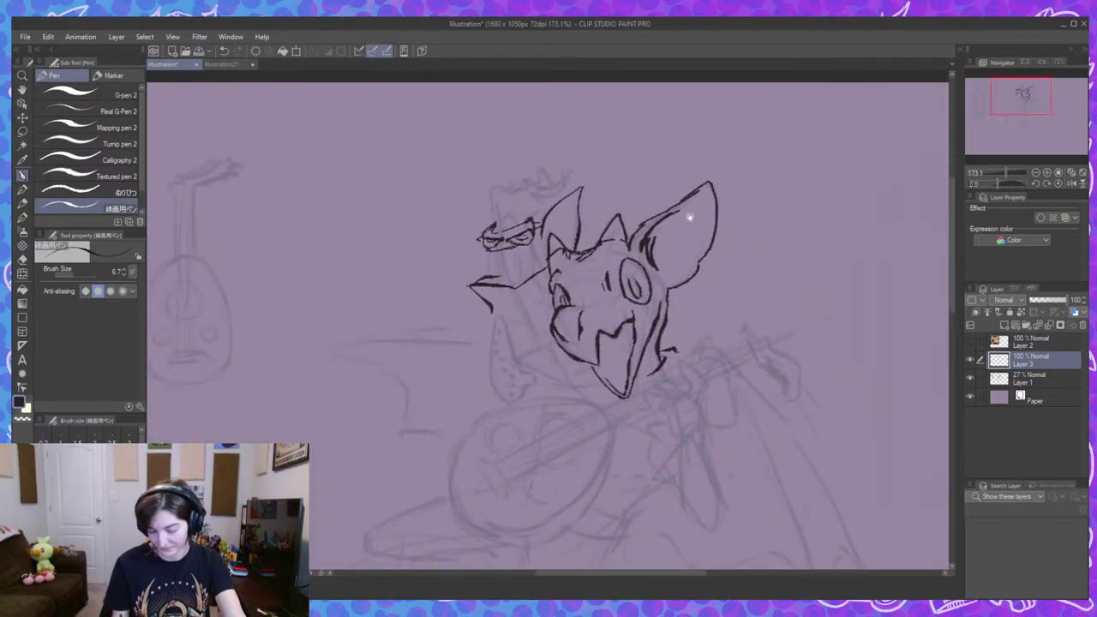
scroll(539, 221, "up", 1)
scroll(547, 253, "up", 1)
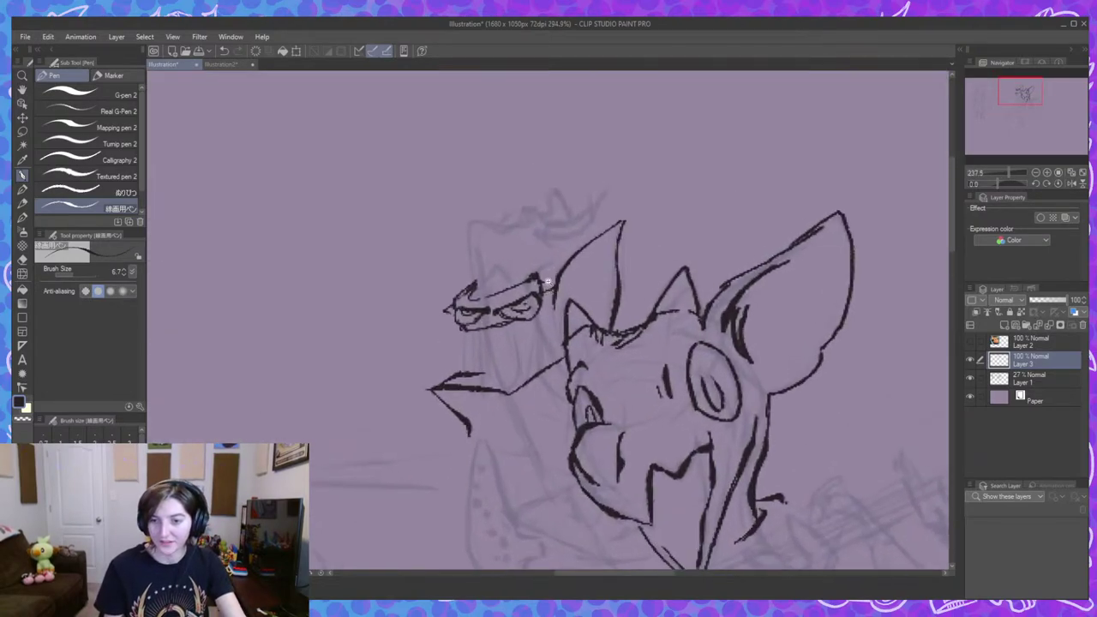
scroll(533, 292, "up", 1)
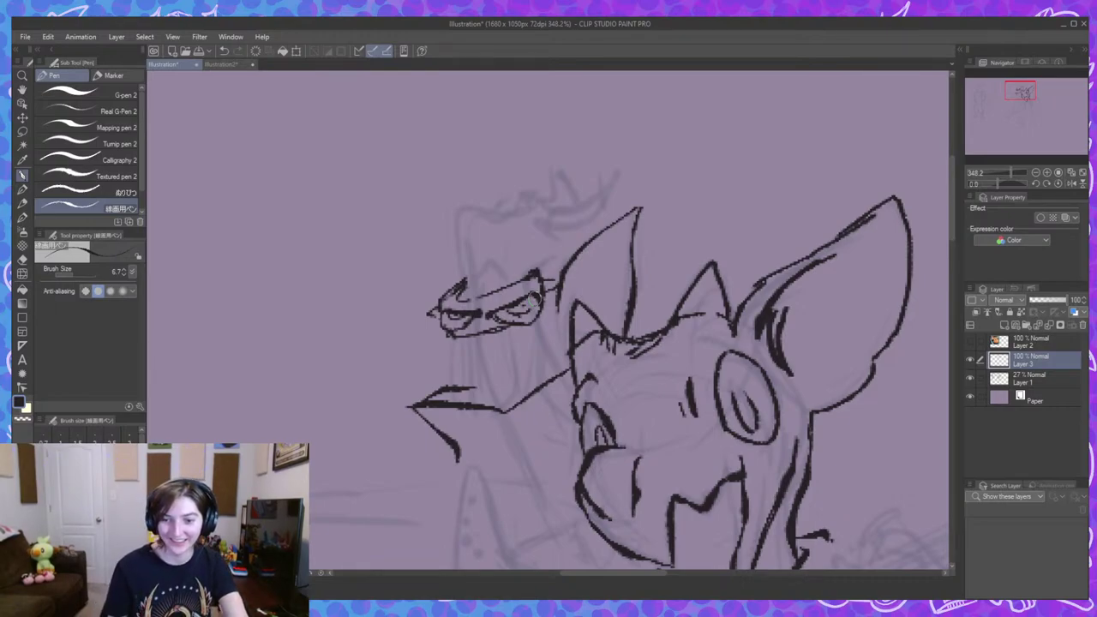
mouse_move(517, 304)
left_mouse_down()
mouse_move(509, 314)
mouse_move(538, 324)
left_mouse_up()
mouse_move(490, 285)
left_mouse_down()
mouse_move(491, 319)
mouse_move(480, 259)
mouse_move(476, 271)
left_mouse_up()
key("ctrl+z")
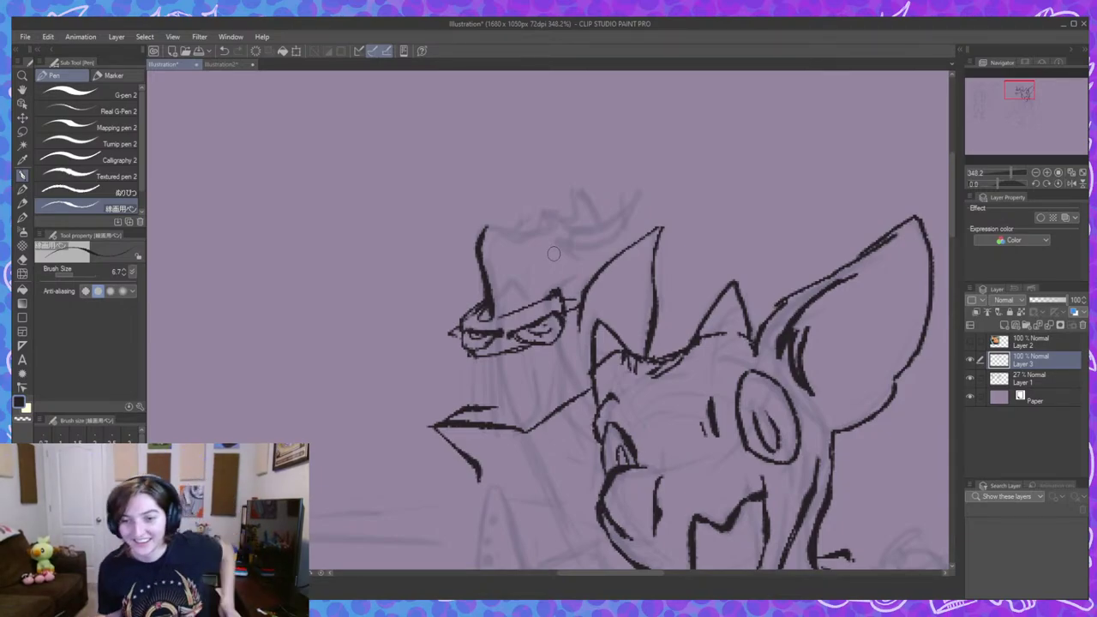
Ink the wavy top edge ending in an upturned tip and the curved inner edge returning to the eyed band.
left_click_drag(606, 266, 613, 285)
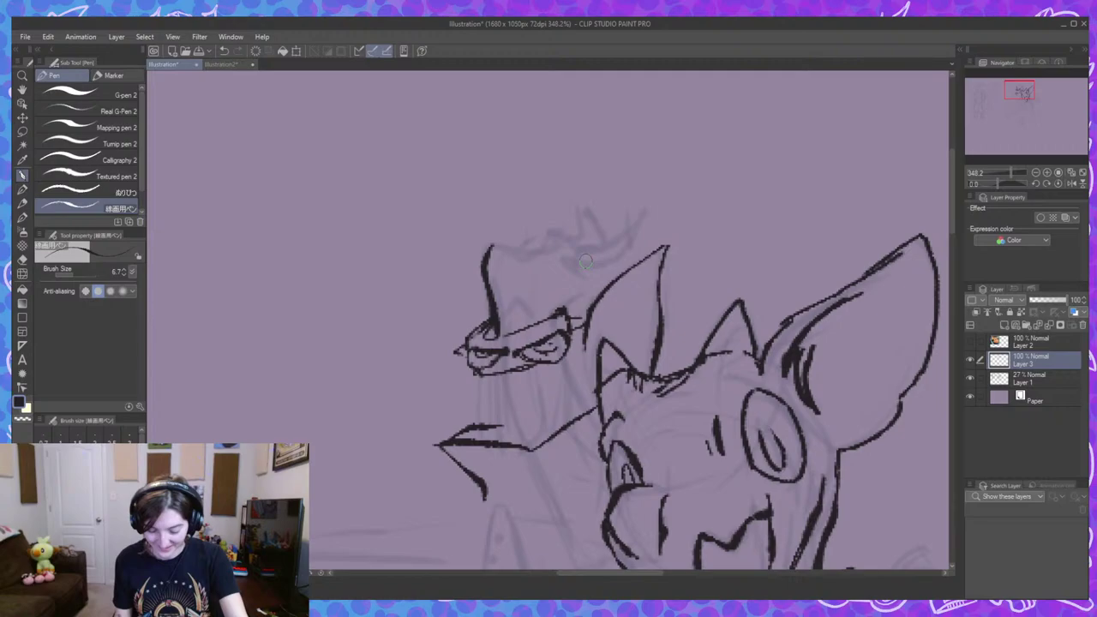
mouse_move(531, 261)
left_mouse_down()
mouse_move(613, 238)
mouse_move(641, 222)
mouse_move(639, 207)
left_mouse_up()
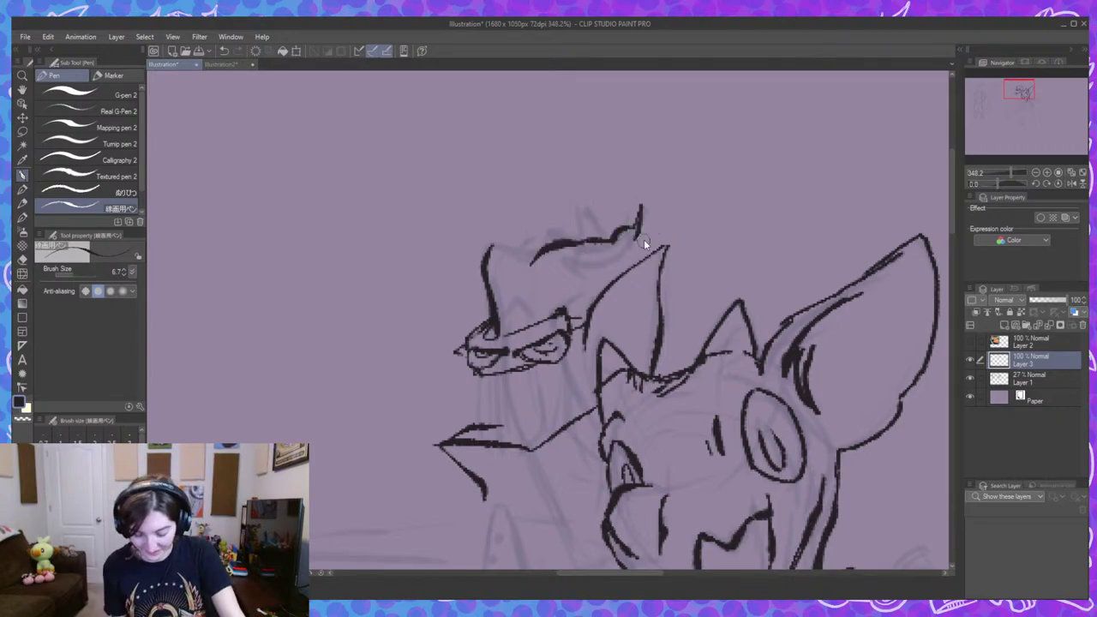
mouse_move(641, 209)
left_mouse_down()
mouse_move(615, 250)
mouse_move(550, 305)
mouse_move(586, 216)
left_mouse_up()
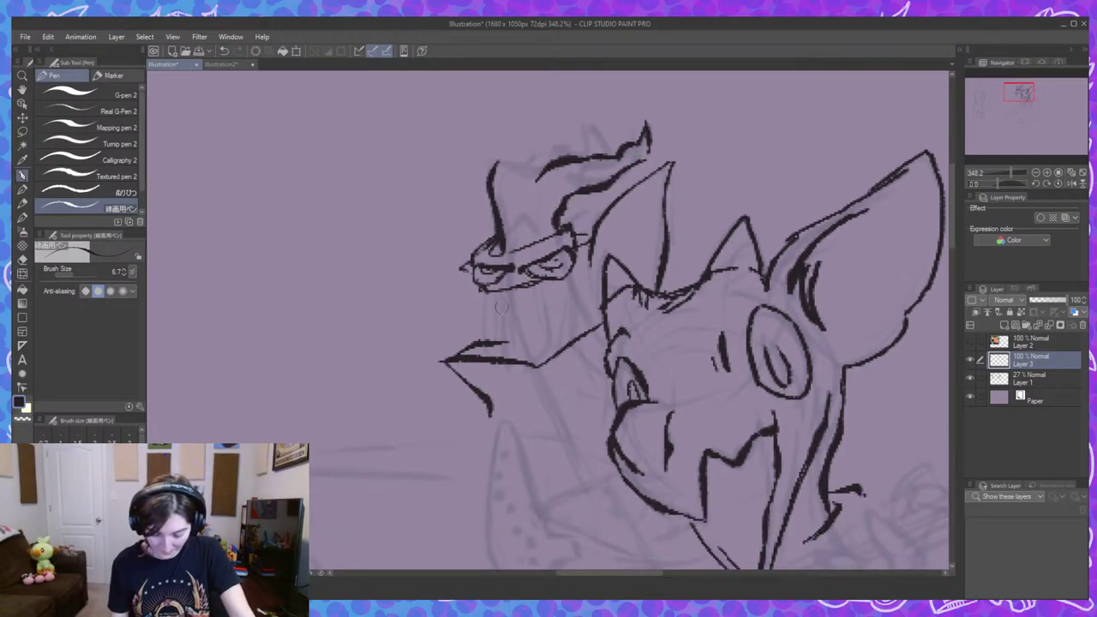
Ink the two sides running from the eyed band down to the angular pointed shape, and round off the top corner.
left_click_drag(509, 284, 530, 367)
mouse_move(570, 276)
left_mouse_down()
mouse_move(600, 324)
mouse_move(592, 333)
left_mouse_up()
left_click_drag(493, 237, 545, 216)
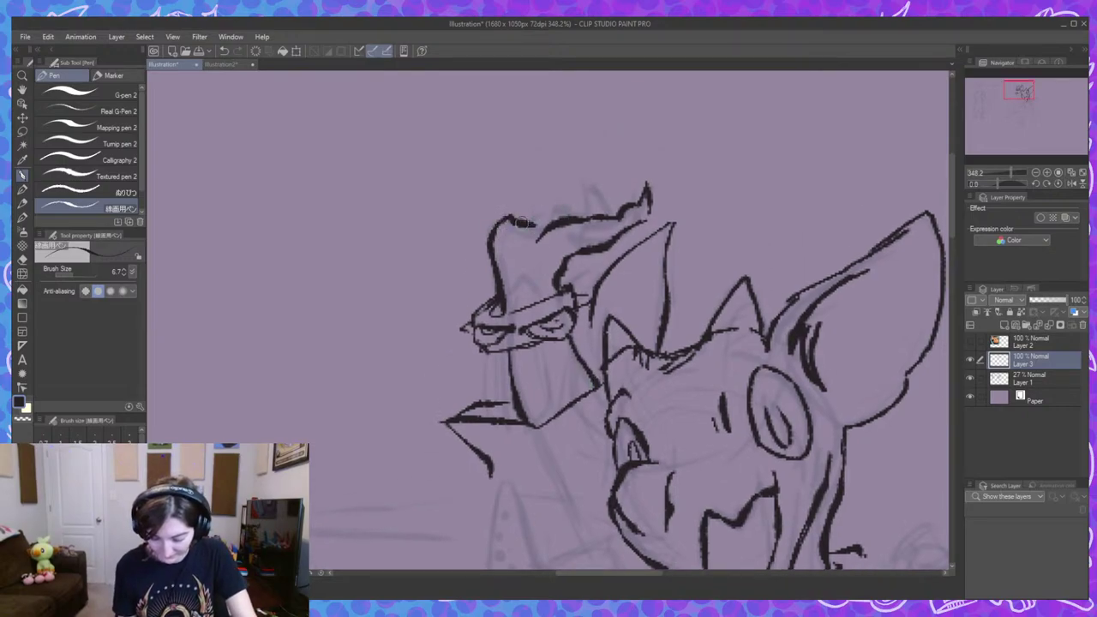
Try a row of three curved spikes along the top edge of the upright shape.
mouse_move(612, 210)
left_mouse_down()
mouse_move(591, 178)
mouse_move(589, 199)
mouse_move(605, 201)
mouse_move(586, 214)
mouse_move(559, 181)
mouse_move(561, 211)
mouse_move(534, 190)
mouse_move(563, 214)
left_mouse_up()
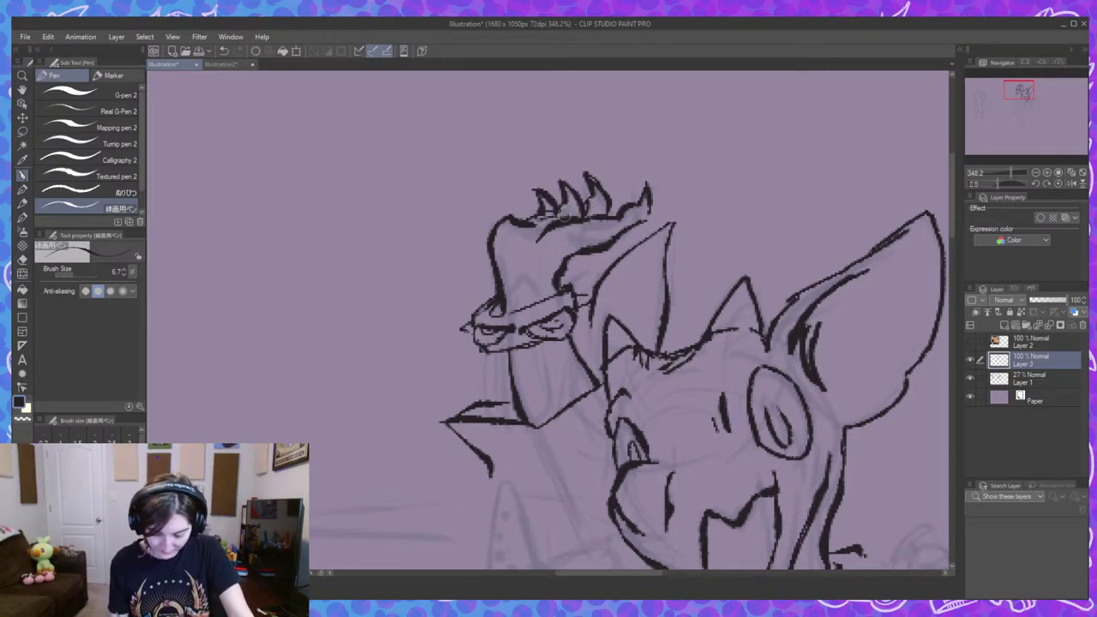
left_click_drag(711, 293, 659, 296)
left_click_drag(787, 338, 699, 262)
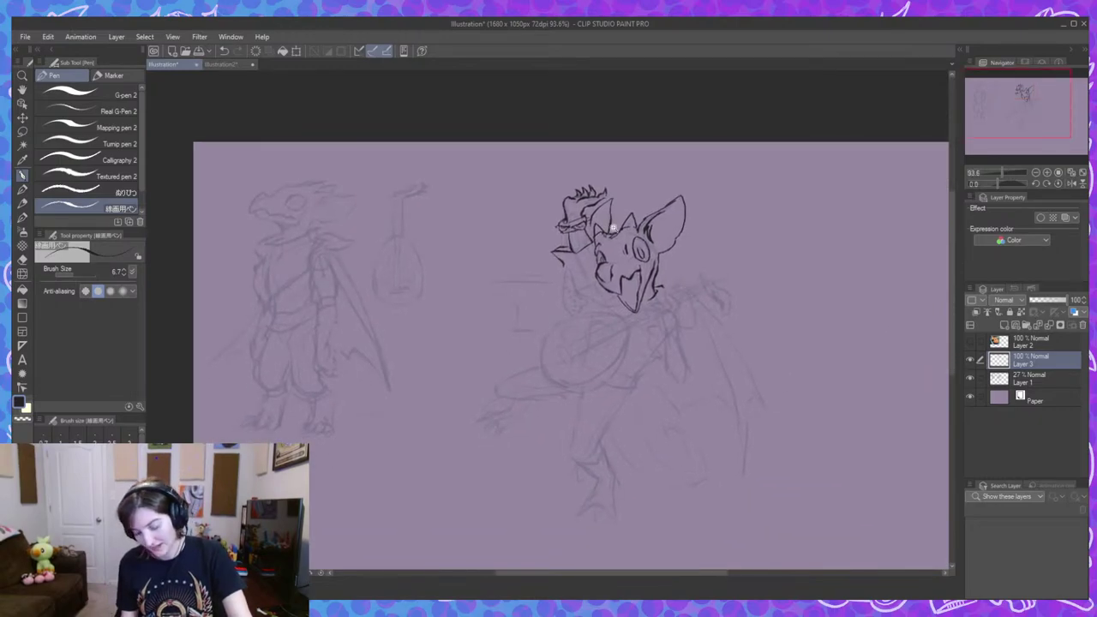
Remove the row of curved spikes and join the upright shape's top edge into one continuous line.
scroll(614, 227, "up", 10)
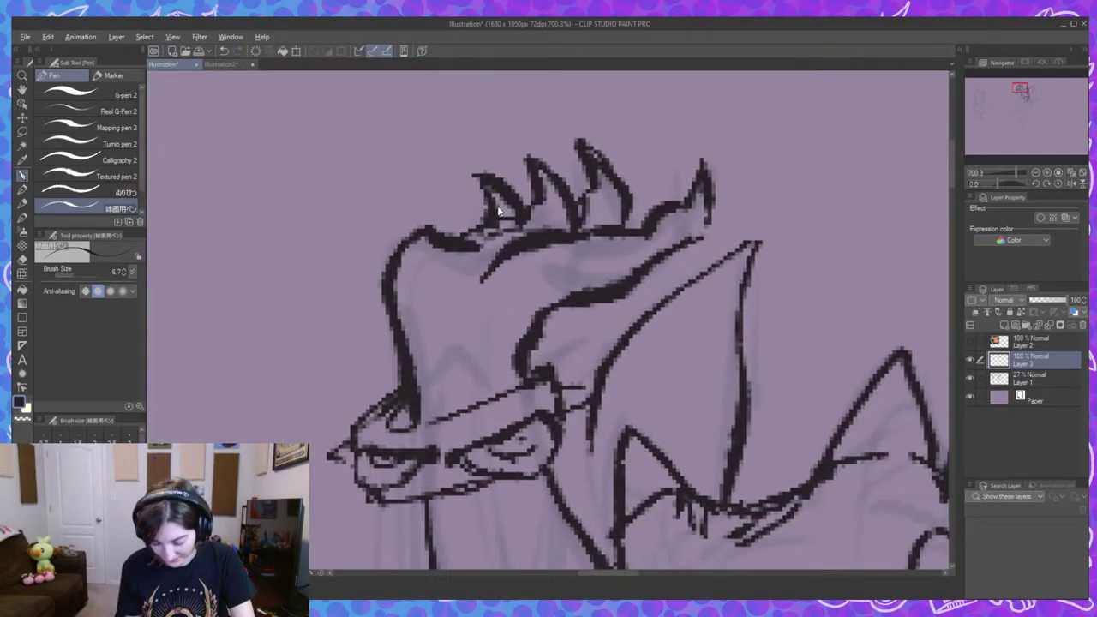
mouse_move(481, 214)
left_mouse_down()
mouse_move(616, 206)
mouse_move(575, 201)
mouse_move(604, 146)
mouse_move(535, 149)
mouse_move(457, 189)
left_mouse_up()
scroll(646, 232, "down", 6)
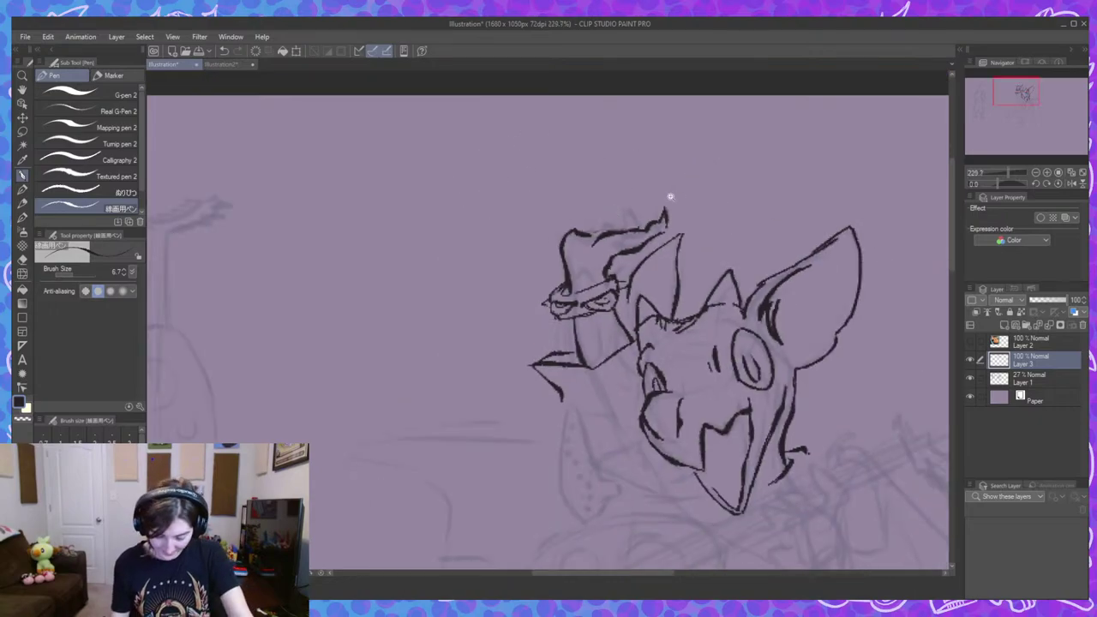
Ink two curved spikes rising from the upright shape's top edge, beside its upturned tip.
scroll(670, 196, "up", 3)
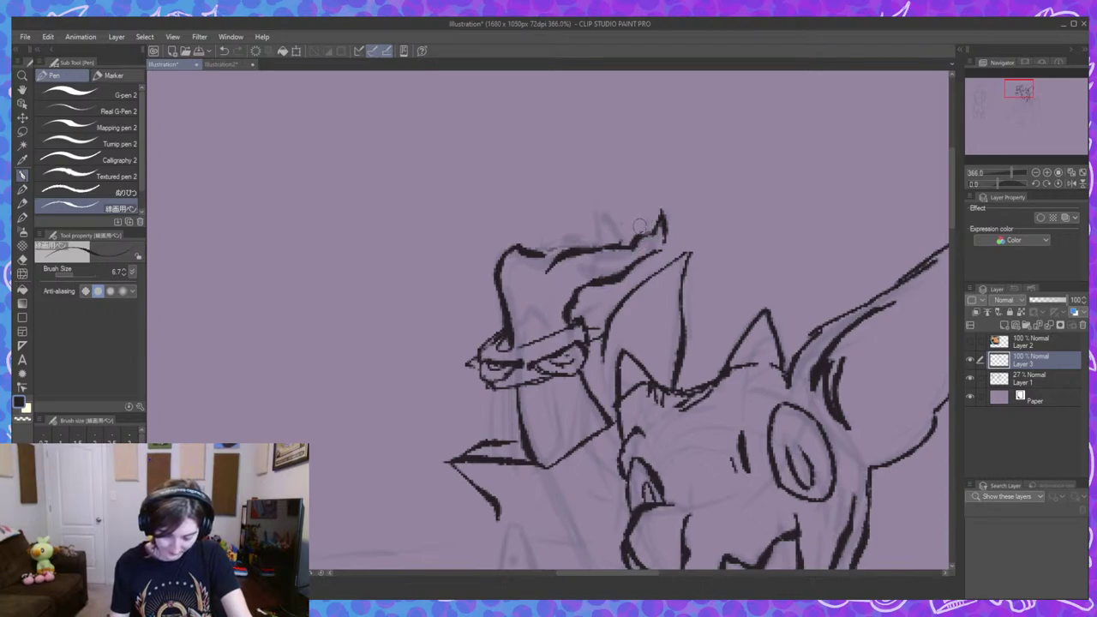
left_click_drag(649, 233, 634, 203)
mouse_move(586, 248)
left_mouse_down()
mouse_move(638, 207)
mouse_move(634, 196)
mouse_move(642, 212)
mouse_move(615, 236)
mouse_move(591, 226)
mouse_move(564, 243)
left_mouse_up()
key("ctrl+z")
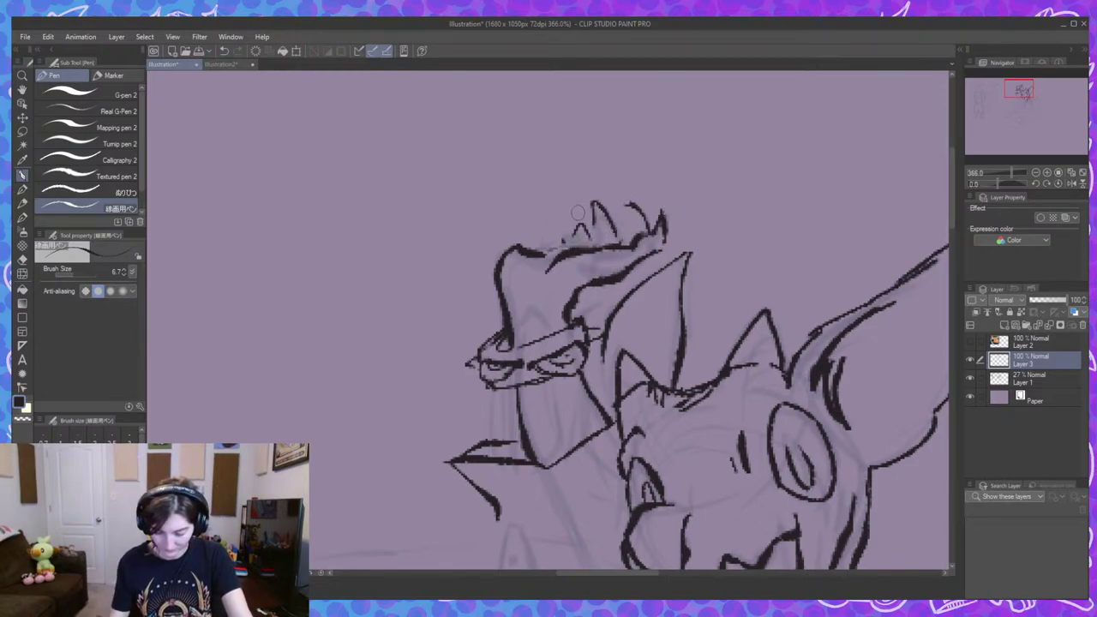
left_click_drag(750, 315, 802, 291)
left_click_drag(667, 352, 708, 302)
key("ctrl+z")
key("ctrl+z")
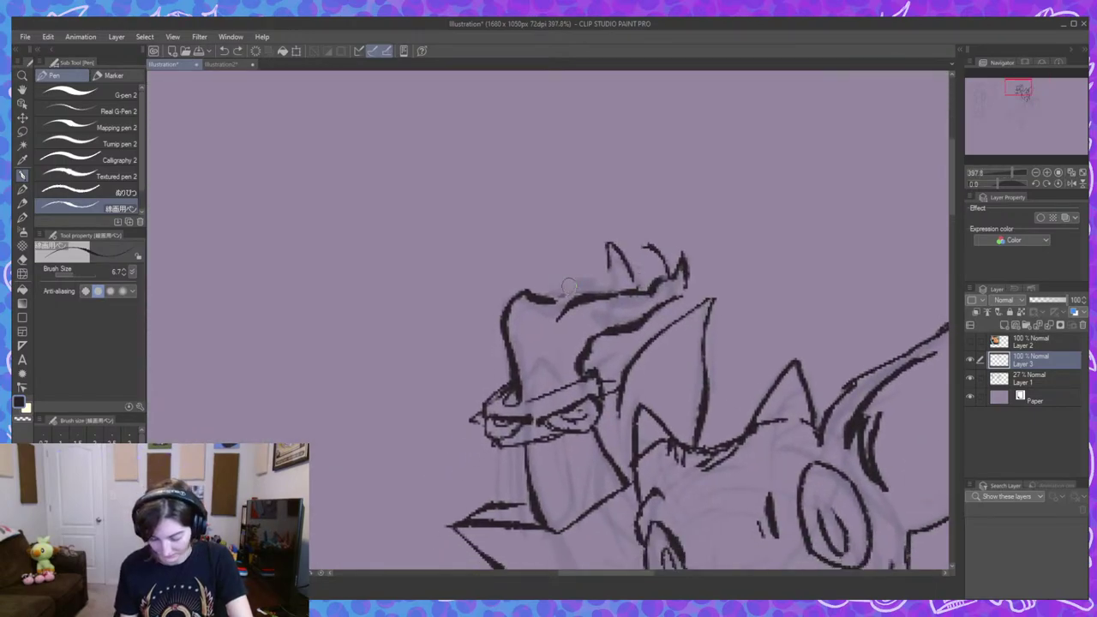
Add a third, smaller spike, thicken the one nearest the tip, and ink a line along the base of the row.
mouse_move(571, 283)
left_mouse_down()
mouse_move(582, 251)
mouse_move(591, 278)
left_mouse_up()
mouse_move(668, 277)
left_mouse_down()
mouse_move(641, 242)
mouse_move(635, 277)
left_mouse_up()
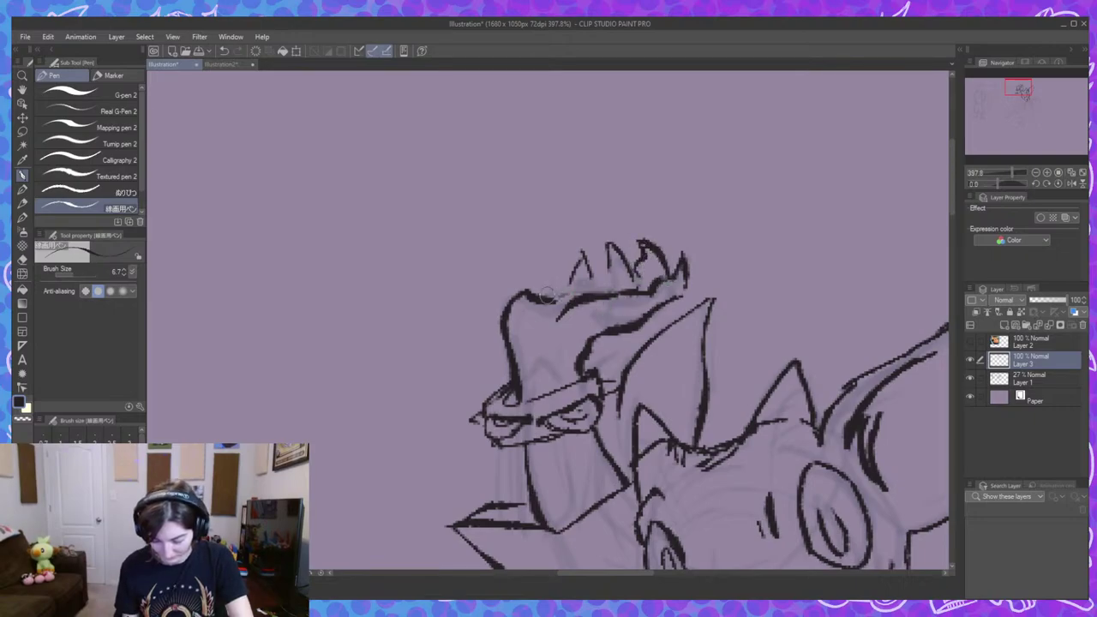
mouse_move(544, 299)
left_mouse_down()
mouse_move(603, 287)
mouse_move(596, 303)
mouse_move(645, 290)
mouse_move(591, 289)
mouse_move(636, 290)
left_mouse_up()
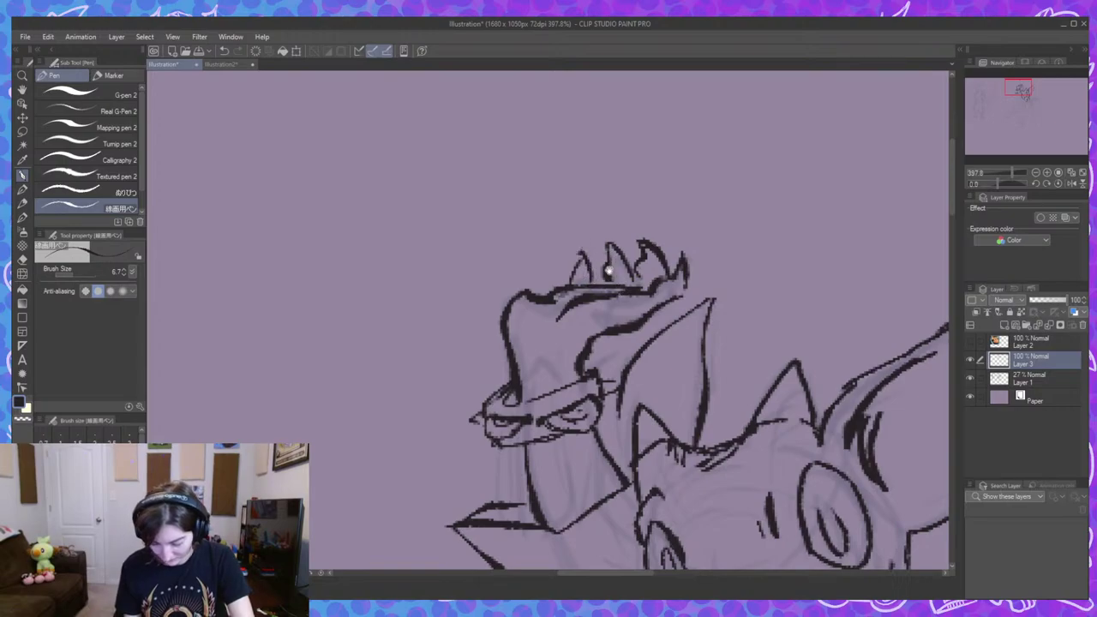
Ink the pointed tongue and its centre crease inside the character's open mouth.
scroll(720, 368, "down", 5)
left_click_drag(781, 436, 698, 324)
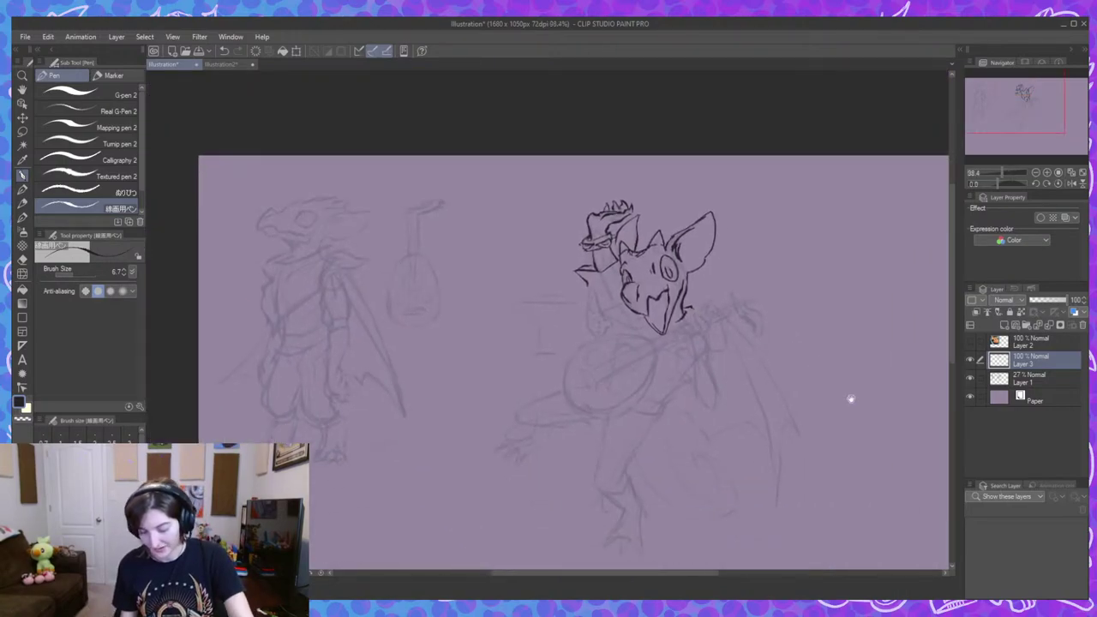
scroll(614, 256, "up", 3)
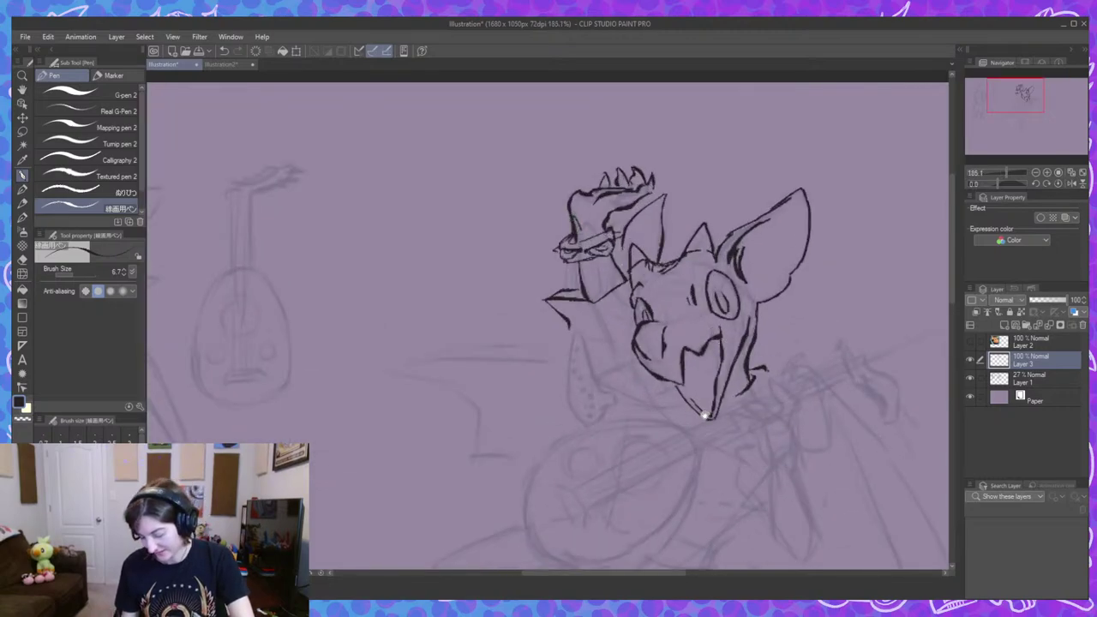
scroll(717, 262, "down", 3)
scroll(658, 262, "up", 1)
scroll(658, 261, "up", 2)
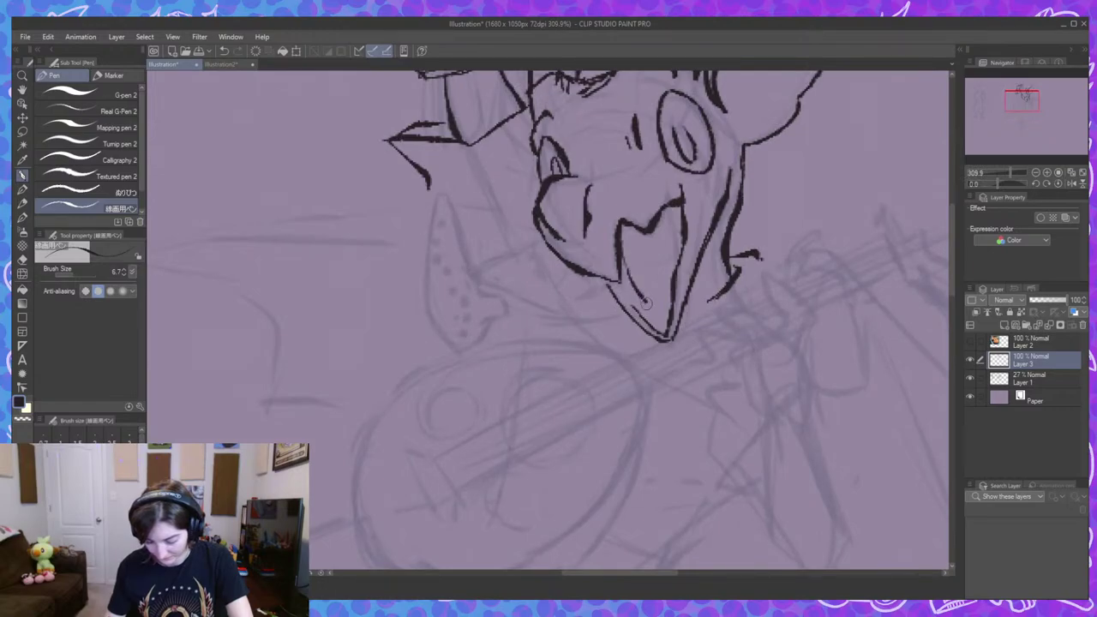
mouse_move(646, 303)
left_mouse_down()
mouse_move(658, 214)
mouse_move(640, 274)
left_mouse_up()
key("ctrl+z")
scroll(754, 380, "down", 2)
scroll(788, 370, "down", 2)
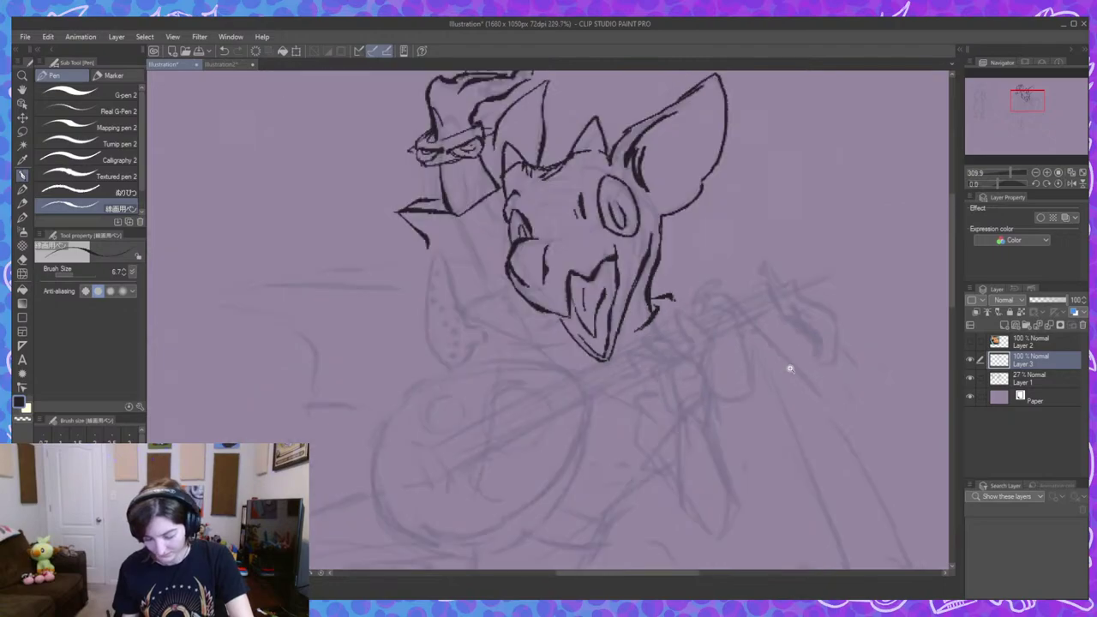
Ink the small beads beside the spotted pendant and the two cords running from them to the jaw.
scroll(580, 301, "up", 4)
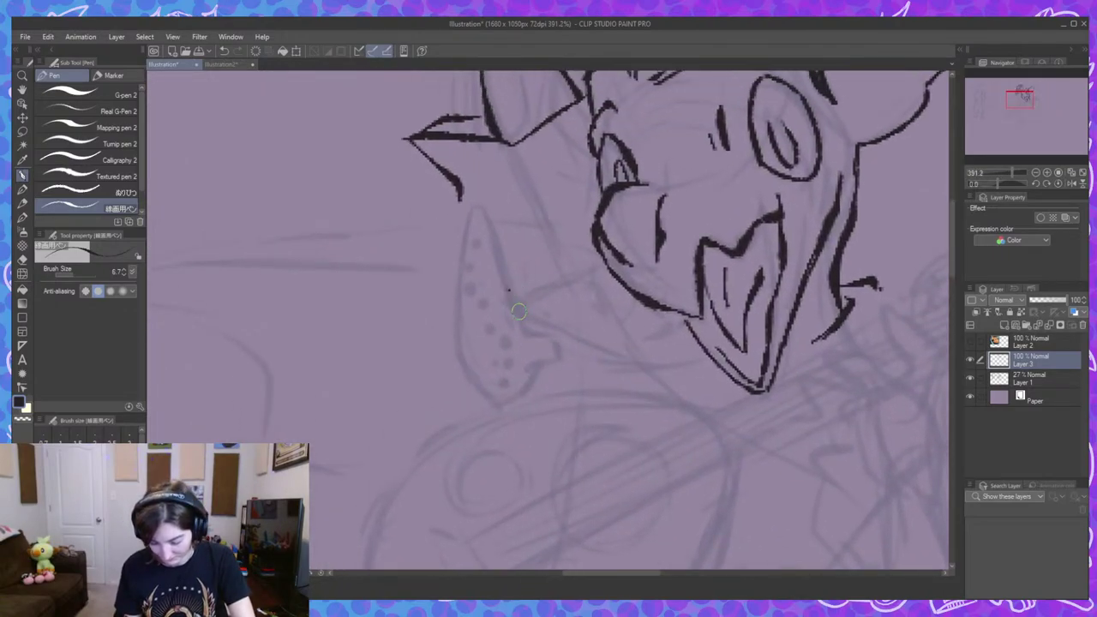
mouse_move(512, 308)
left_mouse_down()
mouse_move(522, 311)
mouse_move(539, 283)
mouse_move(559, 287)
mouse_move(542, 318)
mouse_move(559, 319)
left_mouse_up()
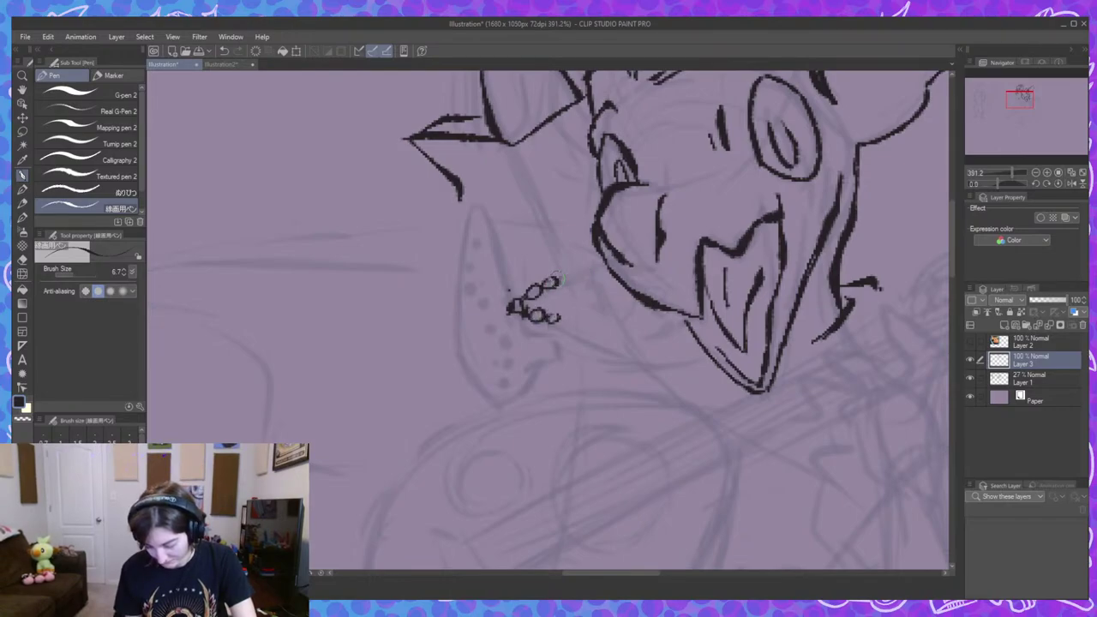
left_click_drag(558, 278, 605, 266)
left_click_drag(558, 323, 698, 357)
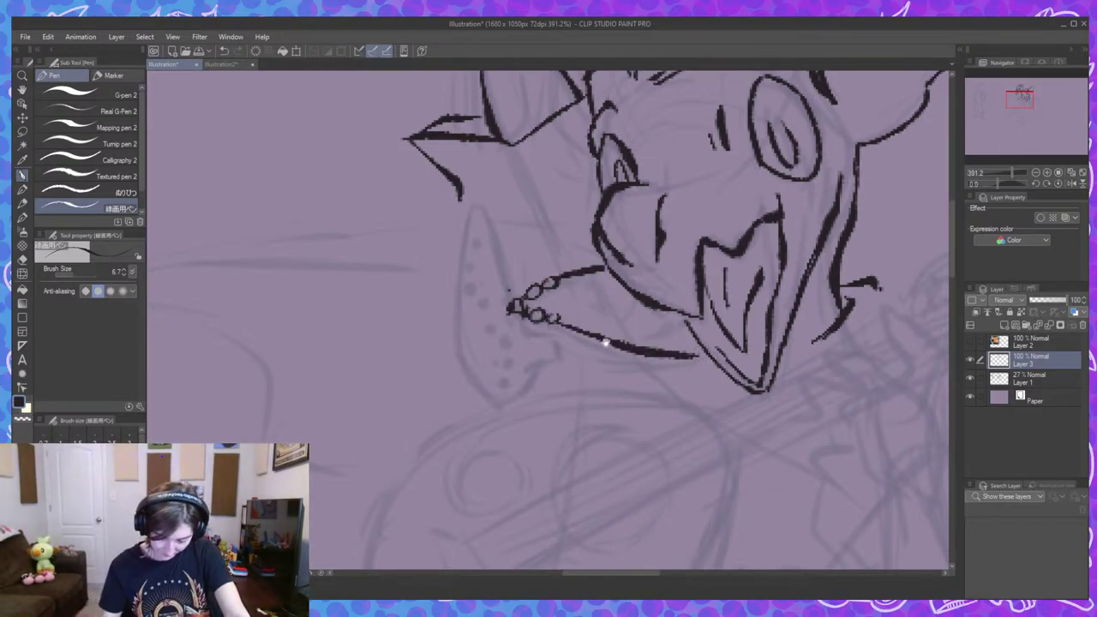
Ink the pendant's long curved outline and its short side mouthpiece with a dark opening.
mouse_move(572, 320)
left_mouse_down()
mouse_move(624, 337)
mouse_move(584, 349)
mouse_move(519, 229)
mouse_move(528, 222)
mouse_move(526, 418)
left_mouse_up()
scroll(692, 421, "down", 5)
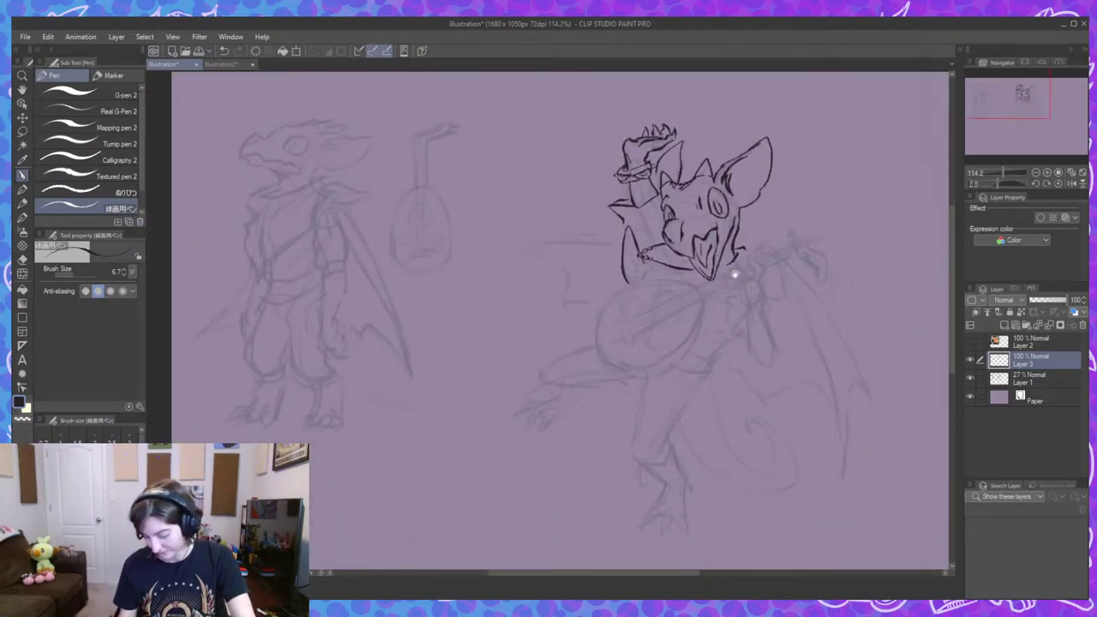
scroll(734, 274, "up", 5)
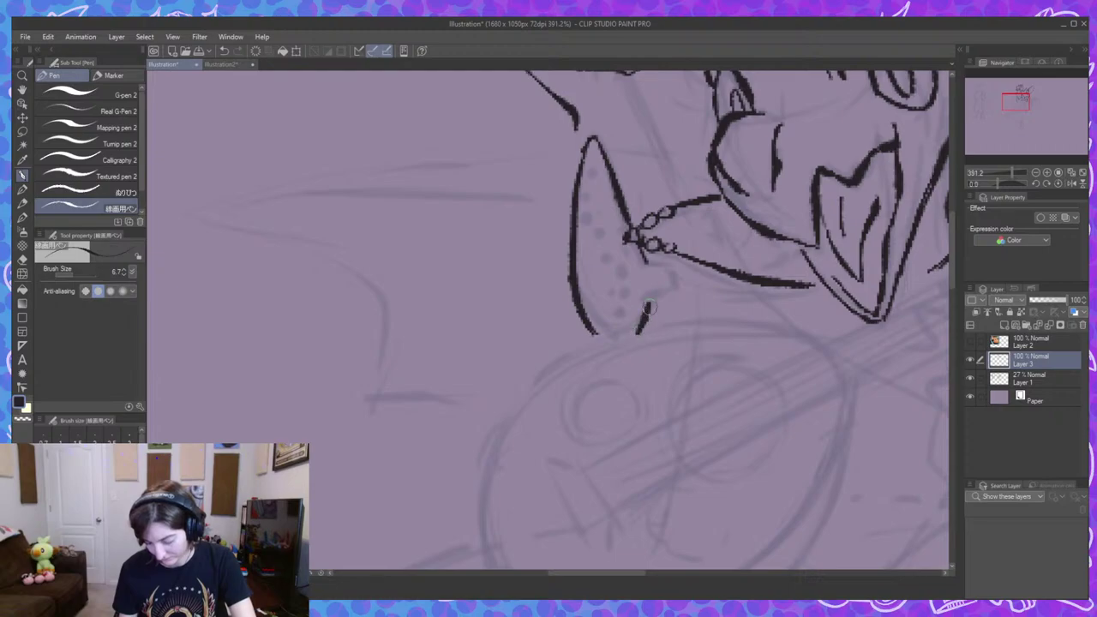
mouse_move(645, 261)
left_mouse_down()
mouse_move(680, 269)
mouse_move(649, 305)
mouse_move(677, 285)
mouse_move(686, 293)
left_mouse_up()
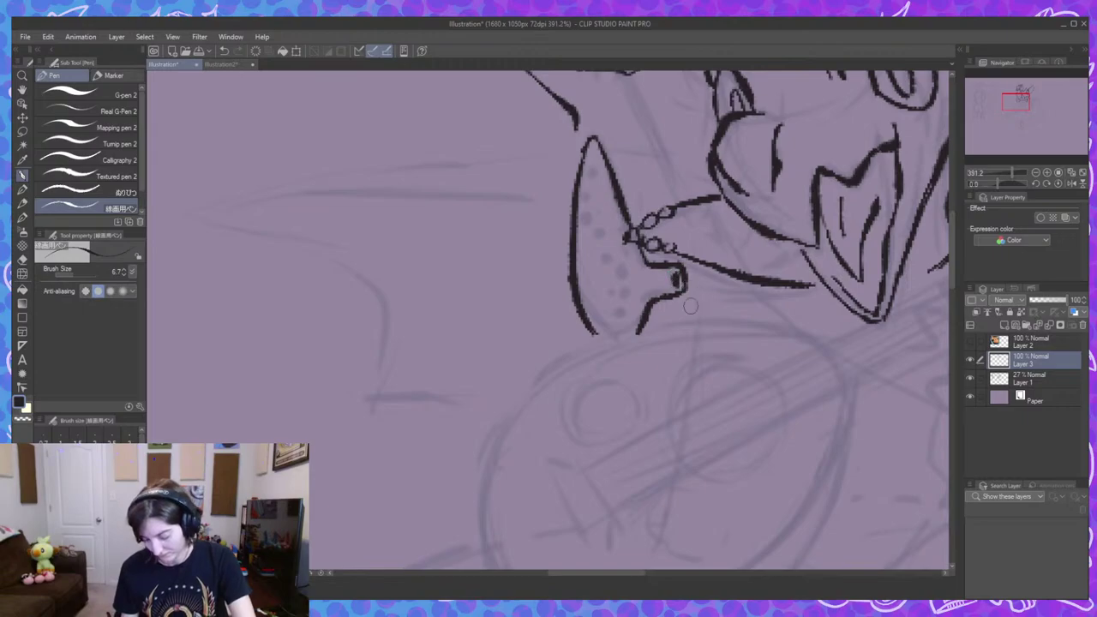
Ink the dark round holes running down the pendant's body.
left_click(591, 173)
left_click(587, 196)
left_click(587, 217)
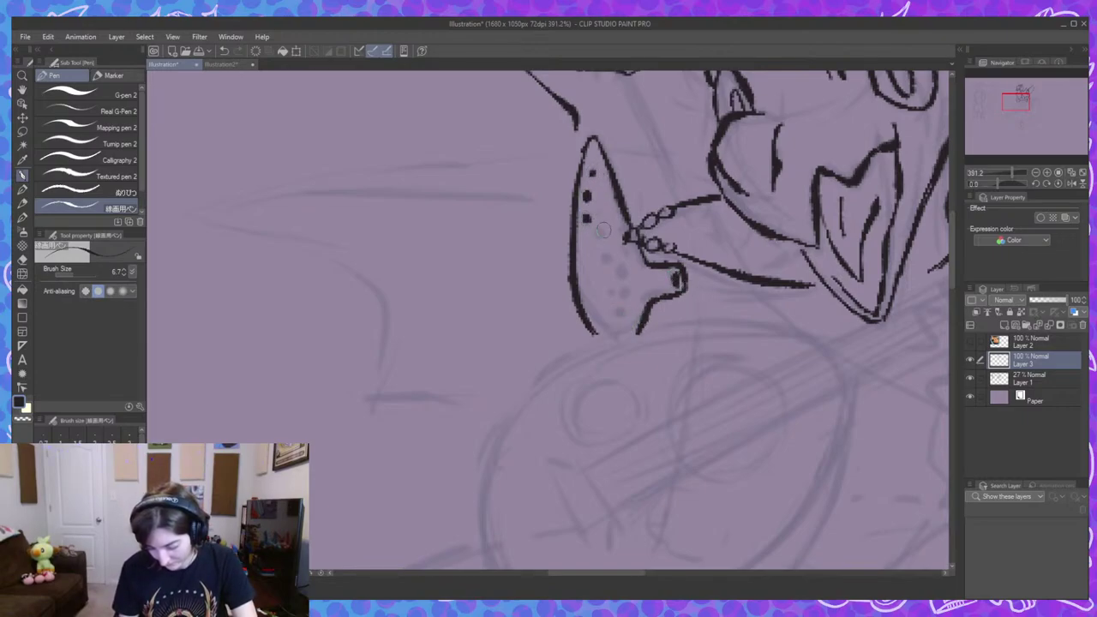
left_click(599, 233)
left_click(606, 261)
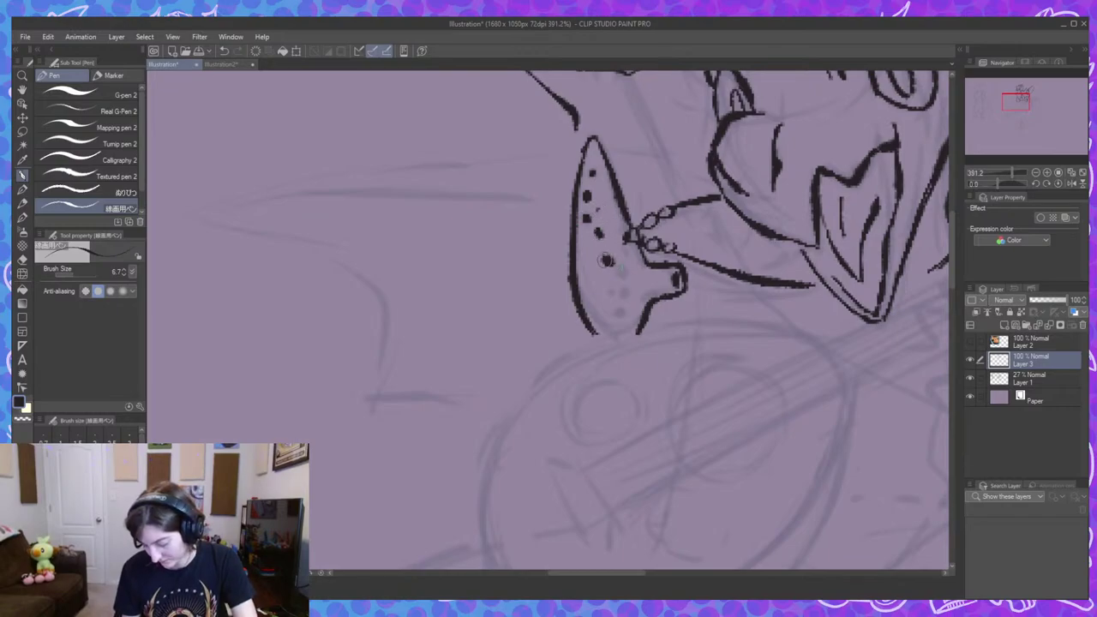
left_click(623, 273)
left_click(625, 293)
left_click(619, 315)
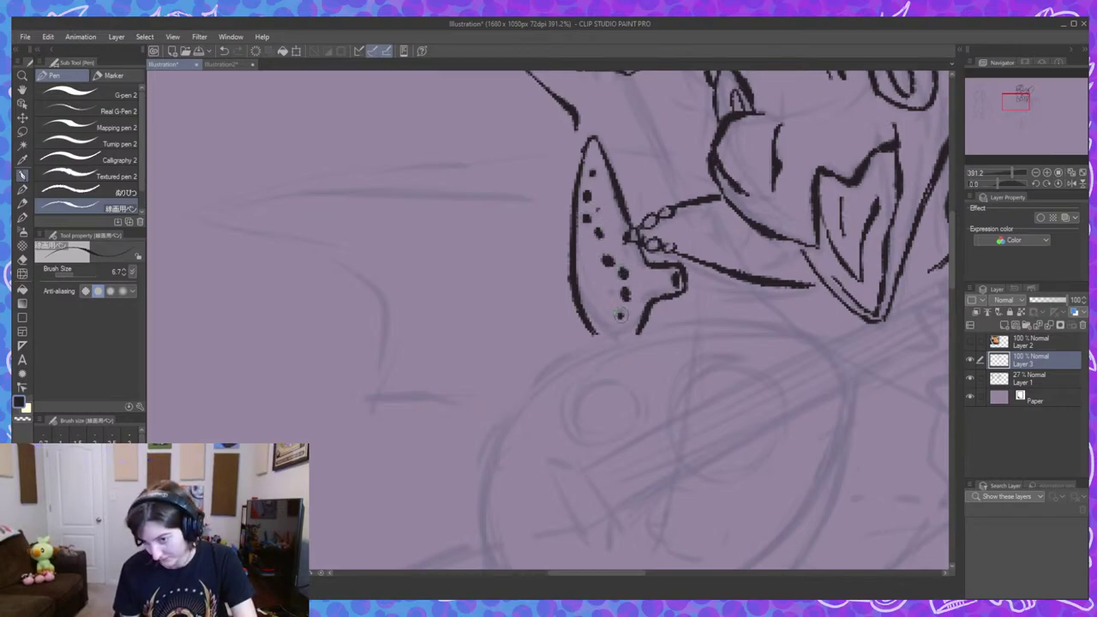
Extend the ear's base line, then ink the garment edges from the angular point to the pendant and around the beads.
left_click_drag(746, 399, 580, 477)
scroll(599, 472, "down", 6)
left_click_drag(622, 443, 607, 385)
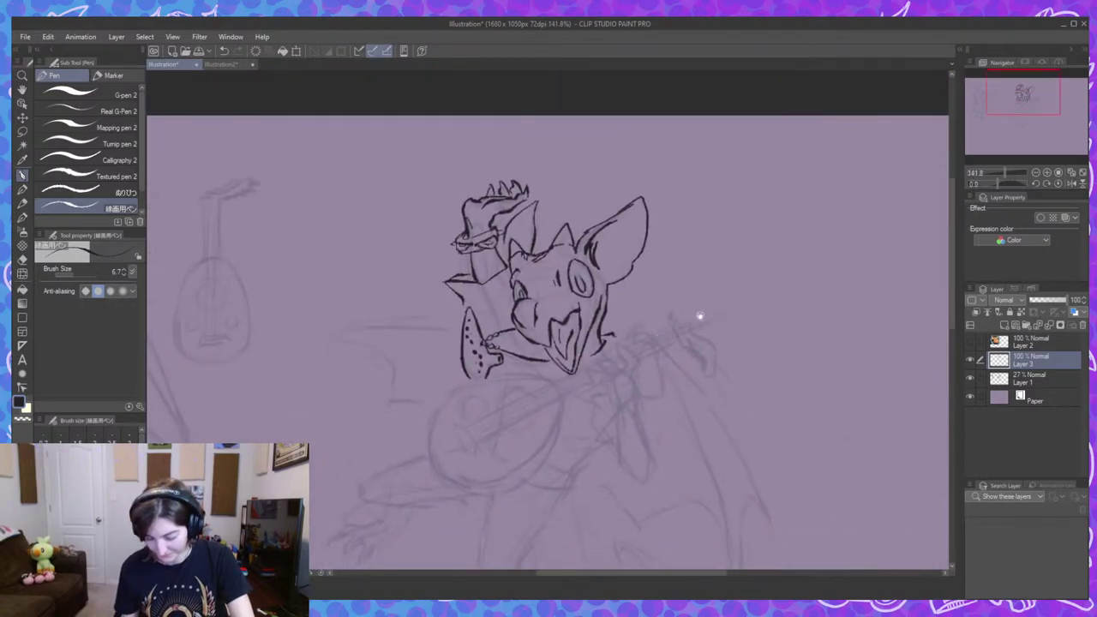
scroll(727, 403, "up", 2)
scroll(412, 214, "up", 3)
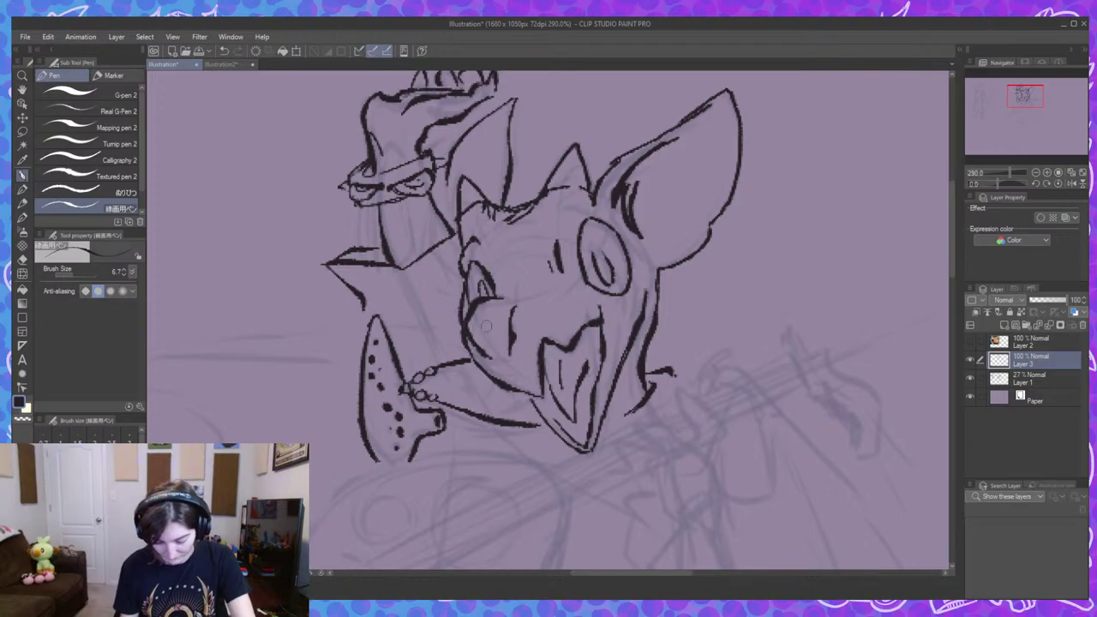
left_click_drag(688, 354, 734, 341)
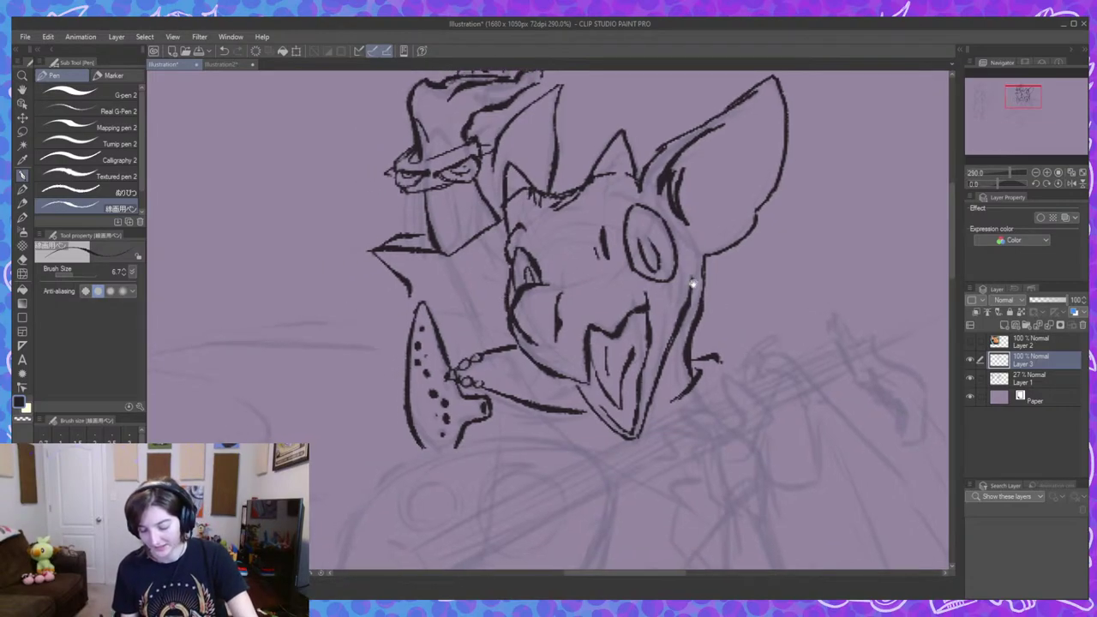
left_click_drag(492, 168, 502, 218)
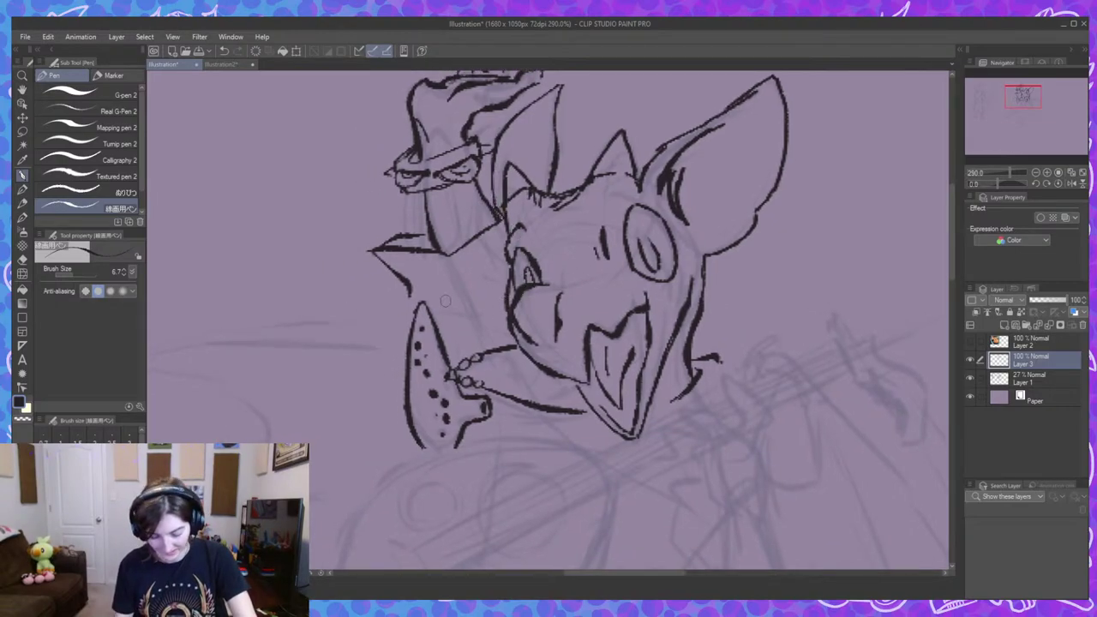
left_click_drag(412, 298, 487, 353)
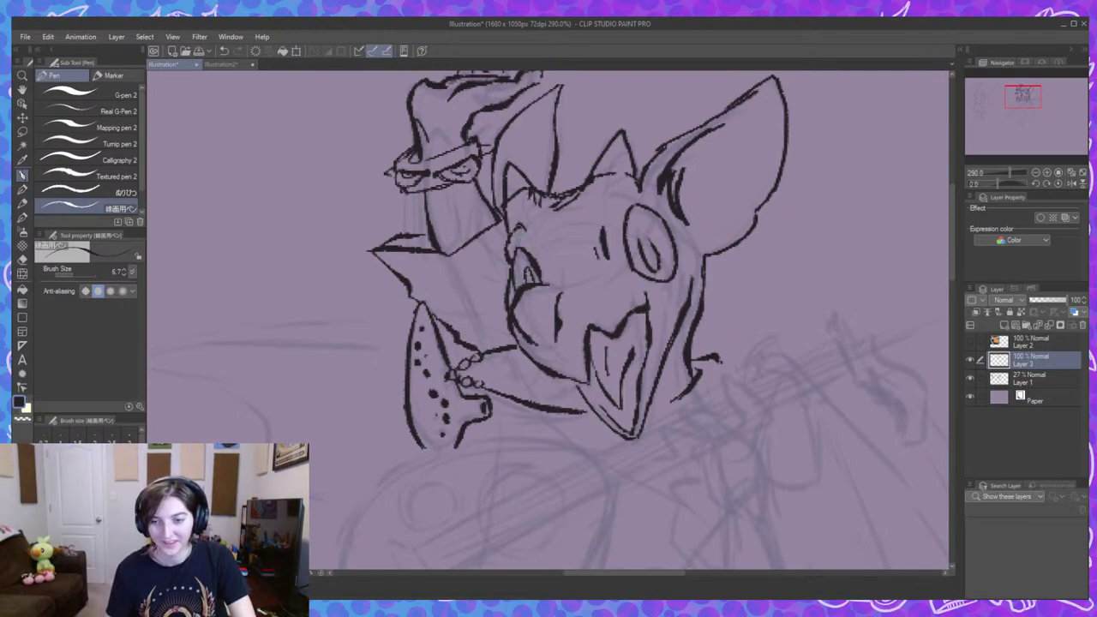
left_click_drag(485, 360, 512, 382)
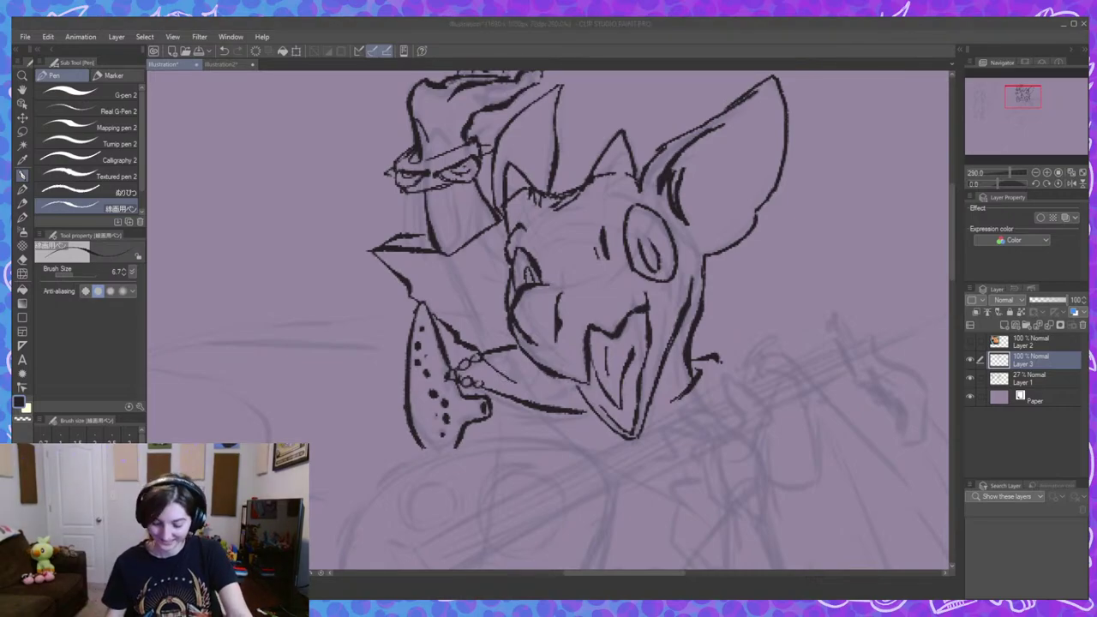
left_click_drag(735, 335, 674, 296)
left_click_drag(711, 358, 687, 316)
left_click_drag(559, 307, 576, 293)
mouse_move(397, 240)
left_mouse_down()
mouse_move(485, 314)
mouse_move(458, 313)
left_mouse_up()
key("ctrl+z")
Ink the first curled, clawed finger of the hand over the instrument's neck, including its inner curve.
scroll(714, 386, "down", 3)
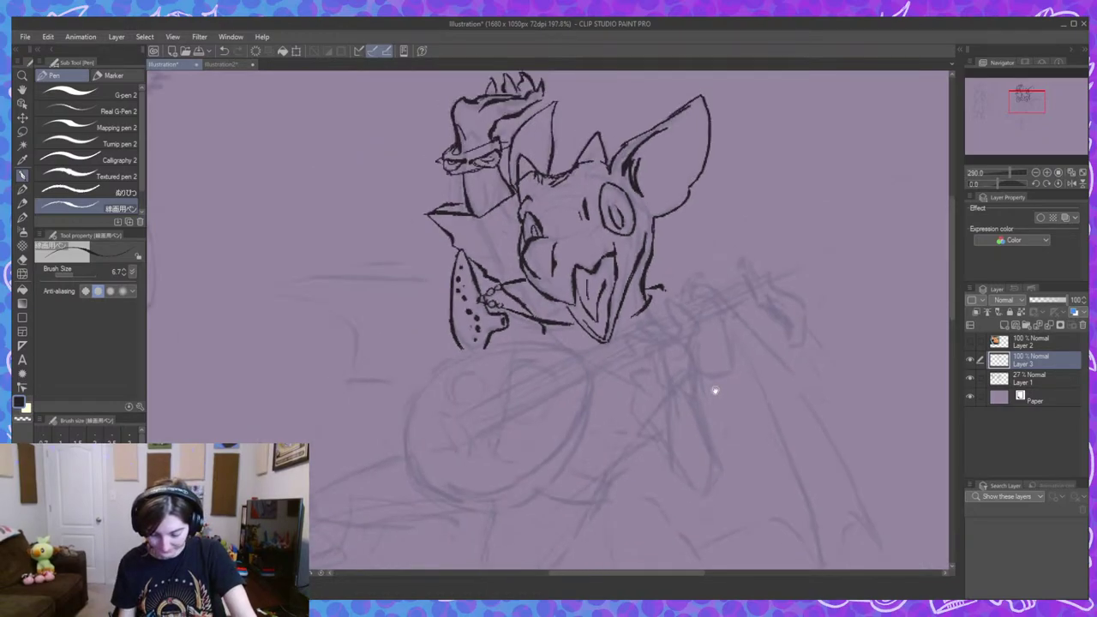
scroll(785, 384, "up", 1)
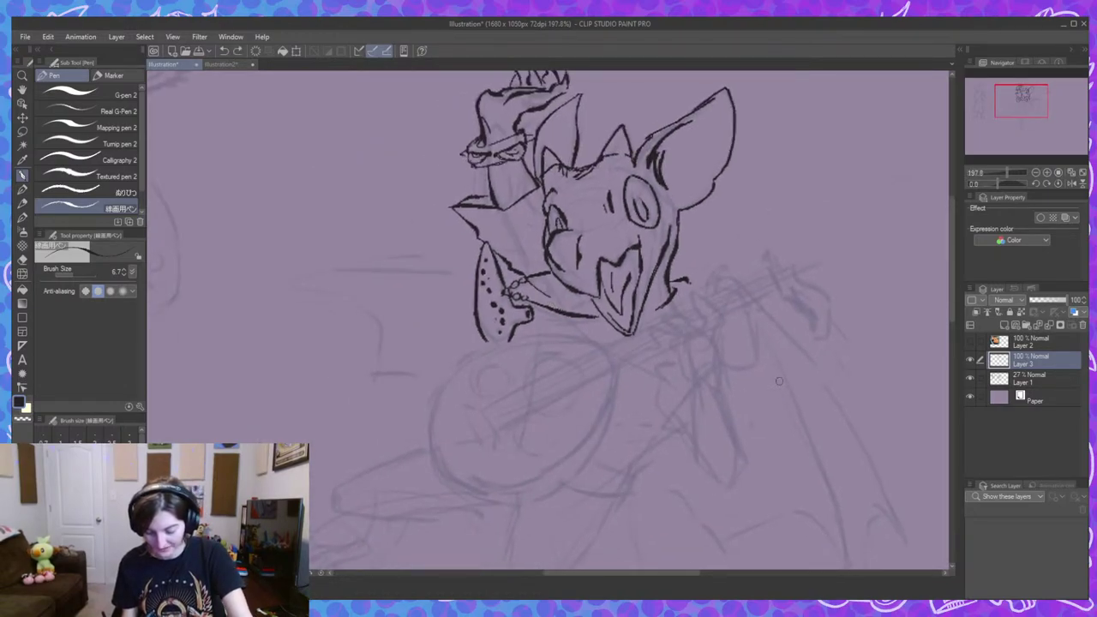
scroll(583, 305, "up", 1)
scroll(587, 315, "up", 1)
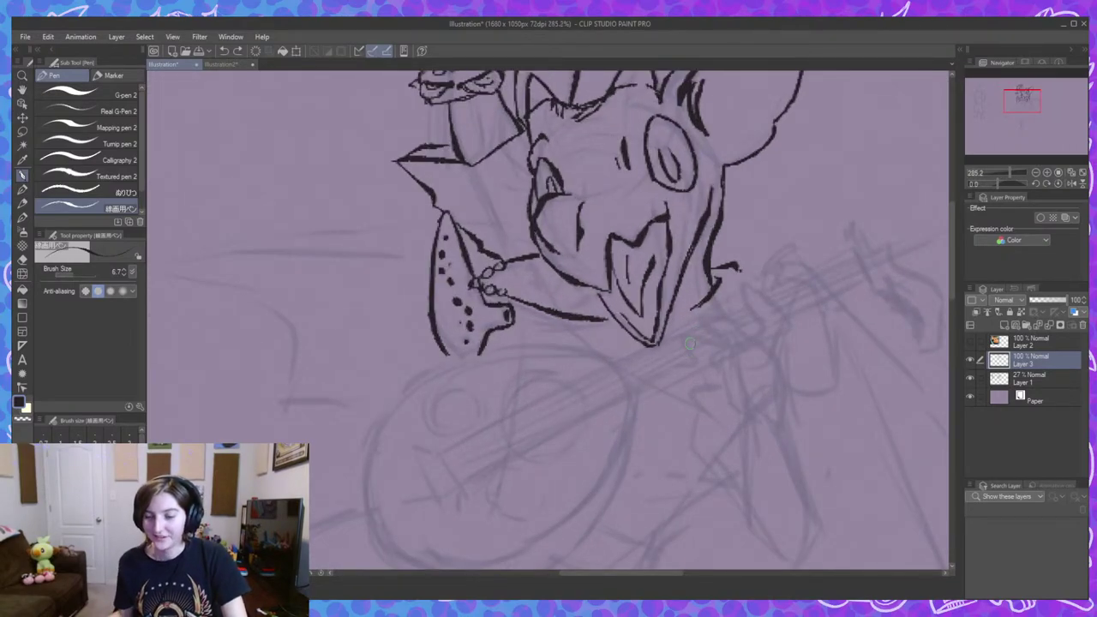
left_click_drag(774, 383, 617, 350)
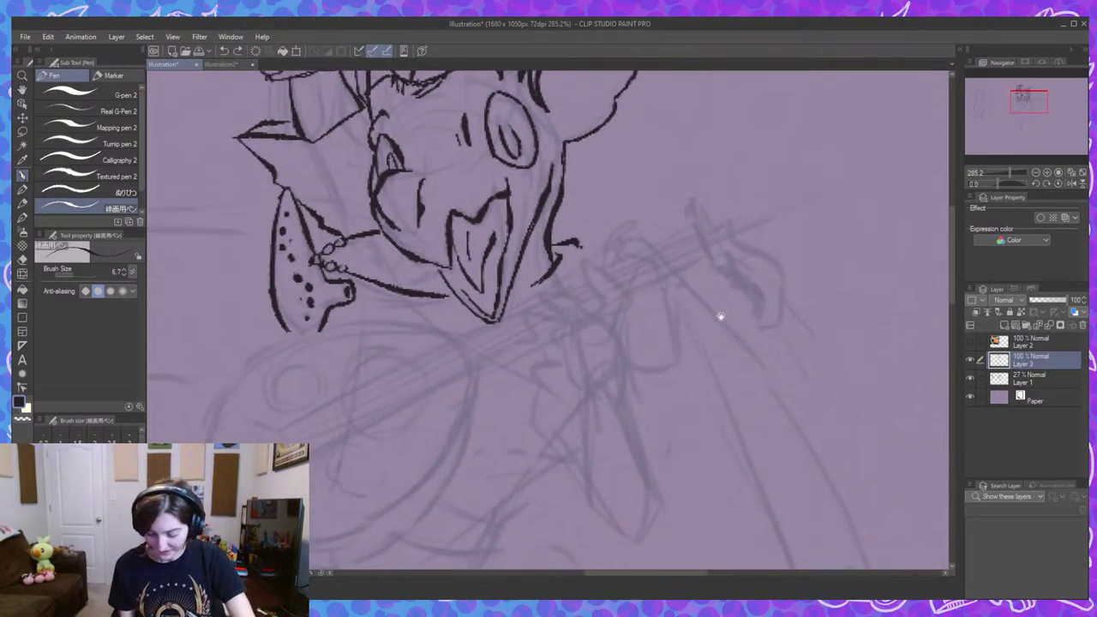
left_click_drag(757, 306, 797, 295)
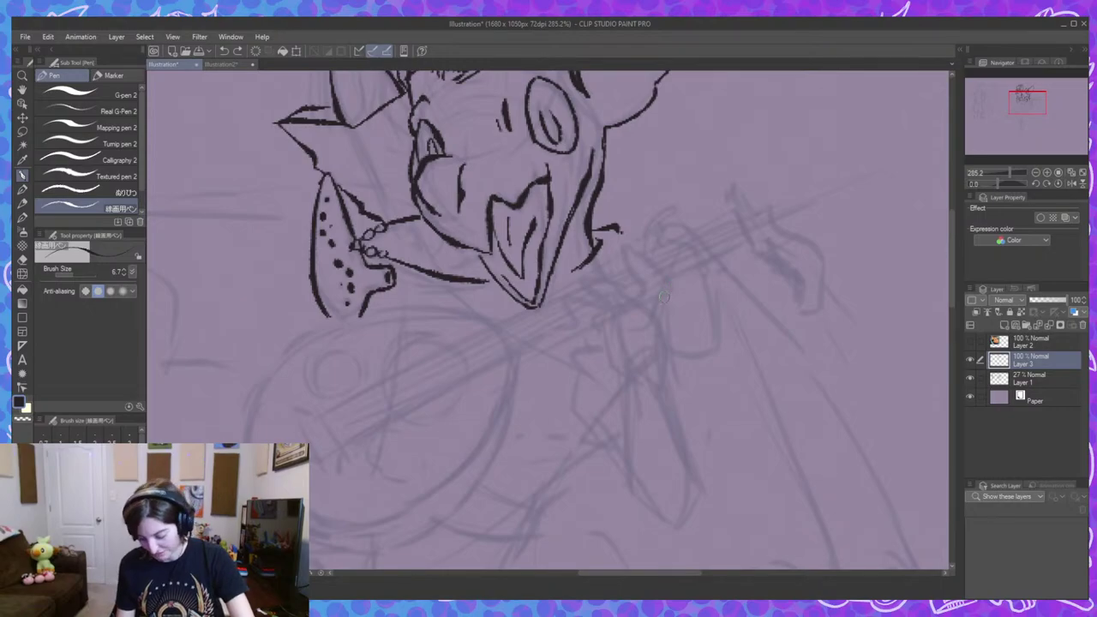
mouse_move(654, 299)
left_mouse_down()
mouse_move(672, 290)
mouse_move(665, 262)
mouse_move(641, 246)
left_mouse_up()
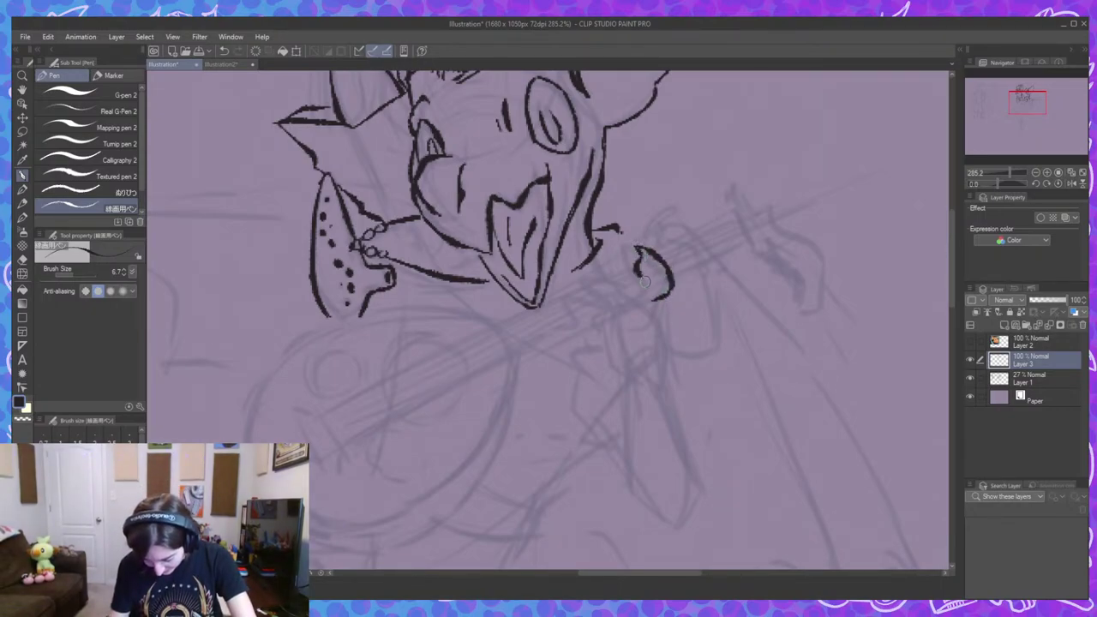
left_click_drag(645, 278, 647, 292)
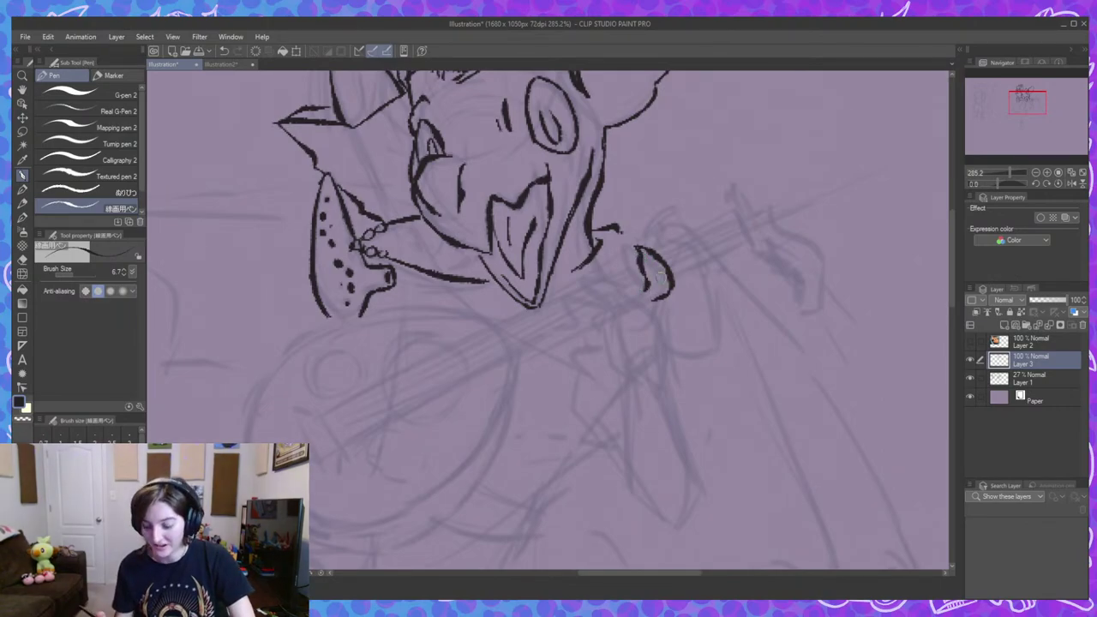
Ink the remaining curled, clawed fingers in a descending row along the instrument's neck.
left_click_drag(733, 387, 774, 395)
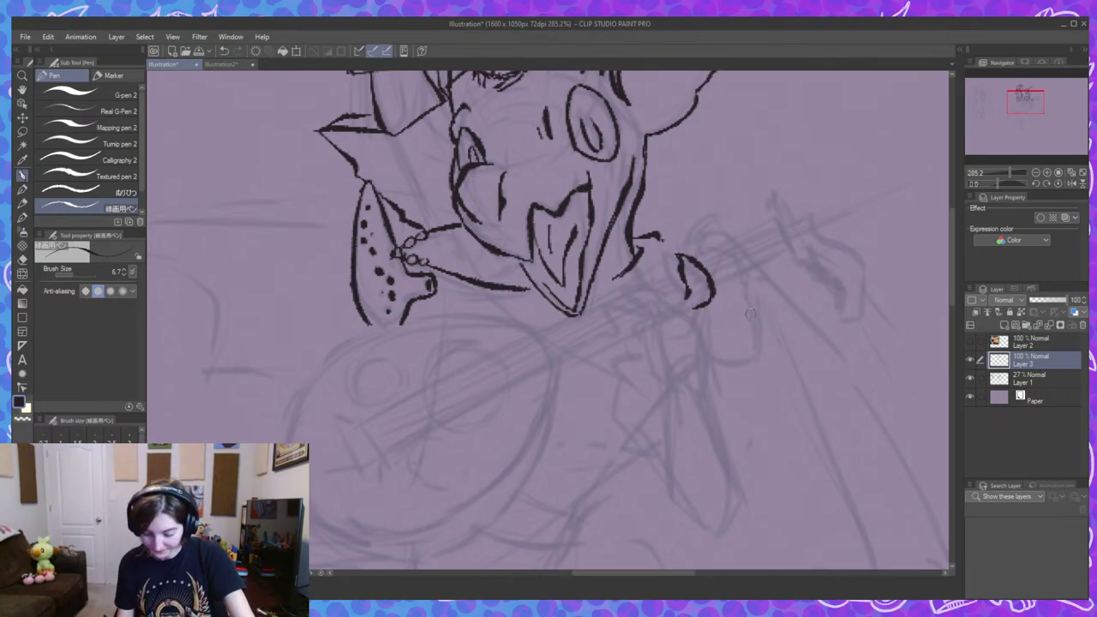
scroll(693, 320, "up", 2)
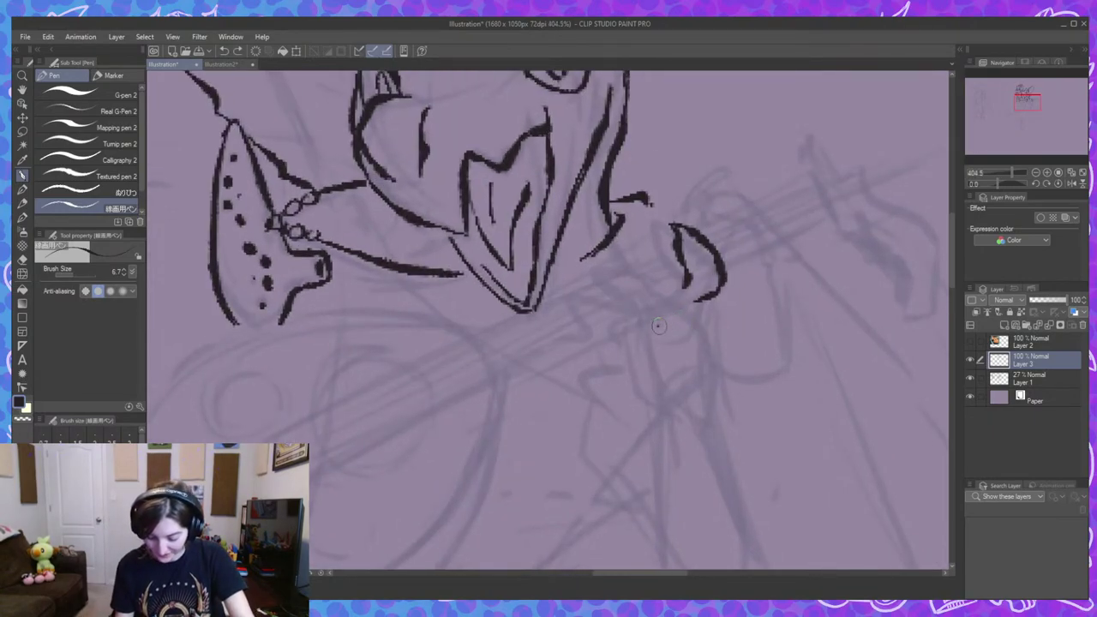
mouse_move(671, 326)
left_mouse_down()
mouse_move(686, 284)
mouse_move(680, 300)
mouse_move(676, 281)
mouse_move(623, 246)
left_mouse_up()
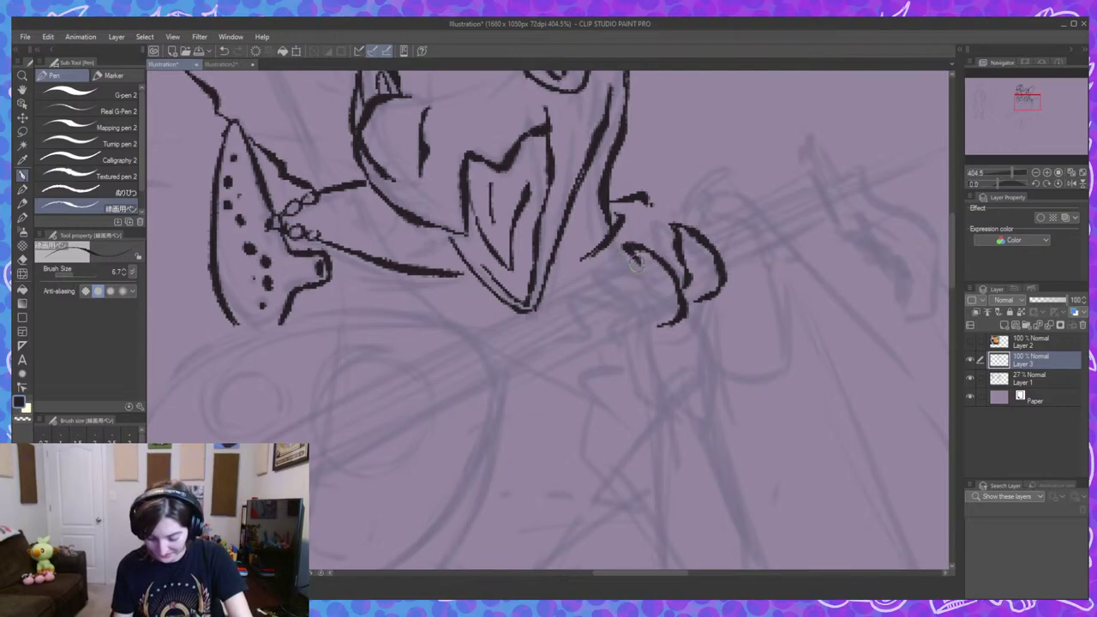
mouse_move(634, 264)
left_mouse_down()
mouse_move(659, 322)
mouse_move(598, 287)
left_mouse_up()
mouse_move(622, 329)
left_mouse_down()
mouse_move(600, 309)
mouse_move(592, 328)
mouse_move(592, 317)
mouse_move(667, 336)
left_mouse_up()
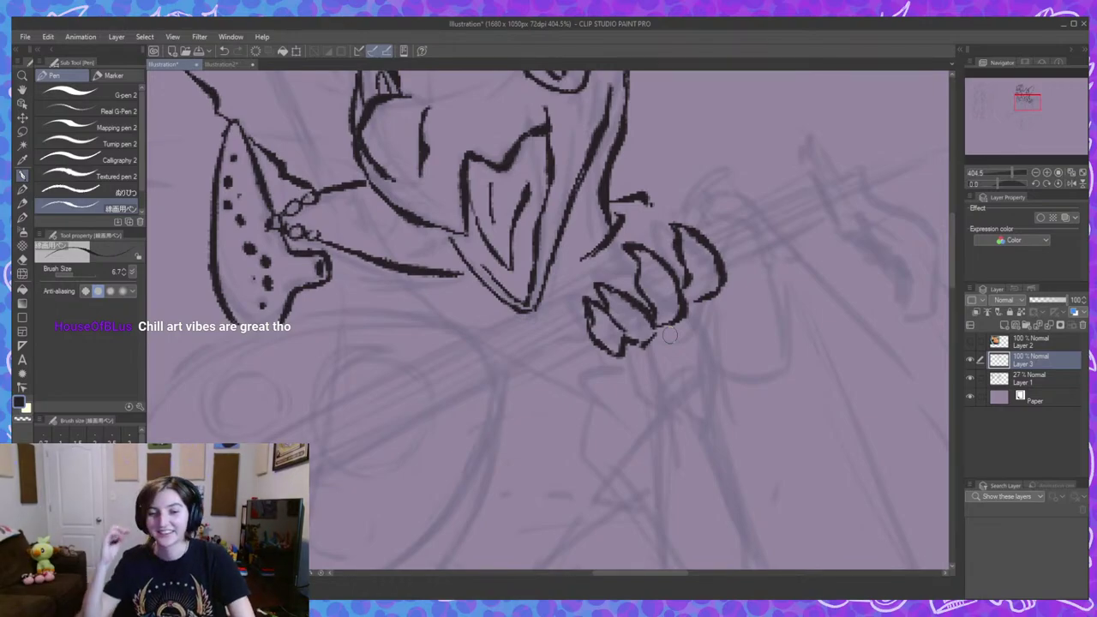
Undo the strokes of the two lowest clawed fingers on the instrument's neck.
scroll(735, 443, "down", 5)
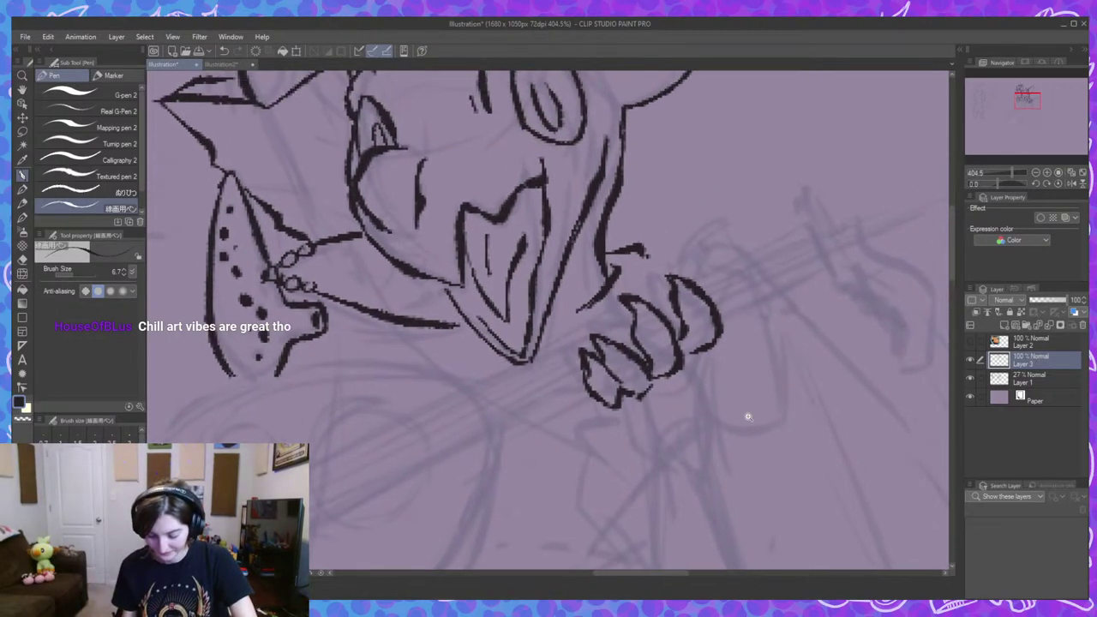
key("ctrl+z")
key("ctrl+z")
key("ctrl+z")
key("ctrl+z")
key("ctrl+z")
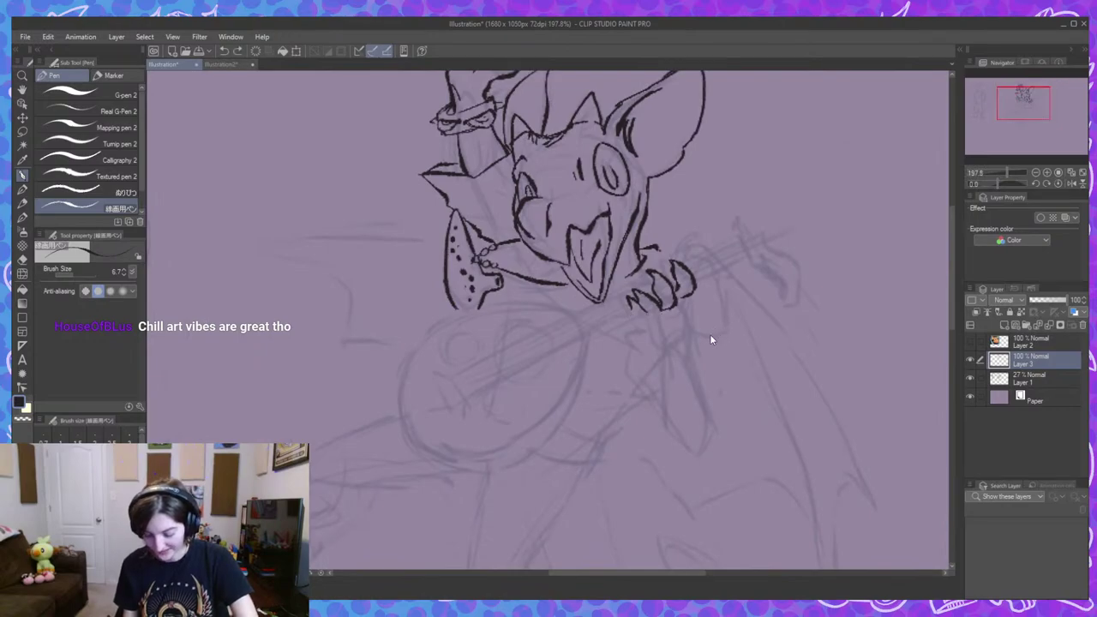
key("ctrl+z")
Ink a single larger curled, clawed finger as the lowest one of the hand and close its outline at the base.
scroll(627, 314, "up", 5)
mouse_move(646, 268)
left_mouse_down()
mouse_move(655, 309)
mouse_move(680, 329)
mouse_move(715, 308)
left_mouse_up()
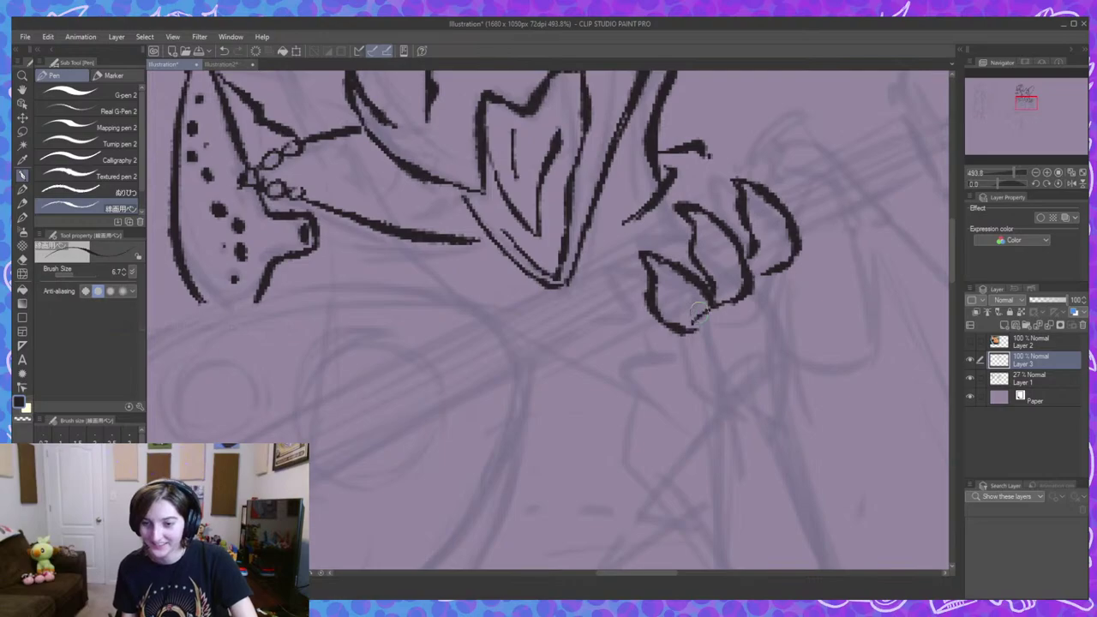
left_click_drag(772, 364, 743, 362)
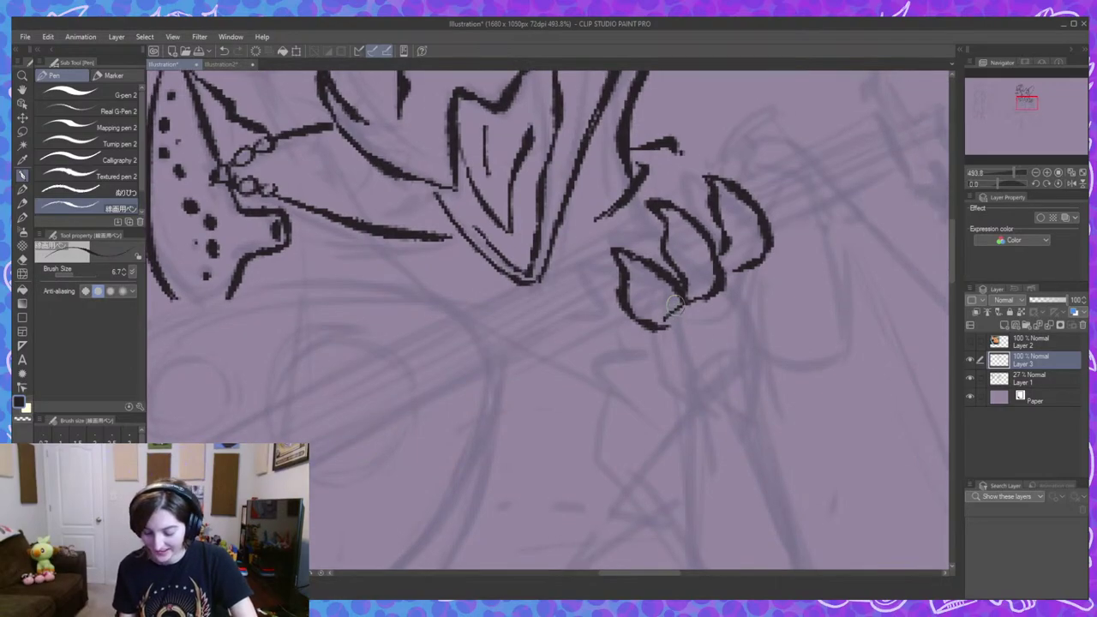
left_click_drag(682, 304, 666, 320)
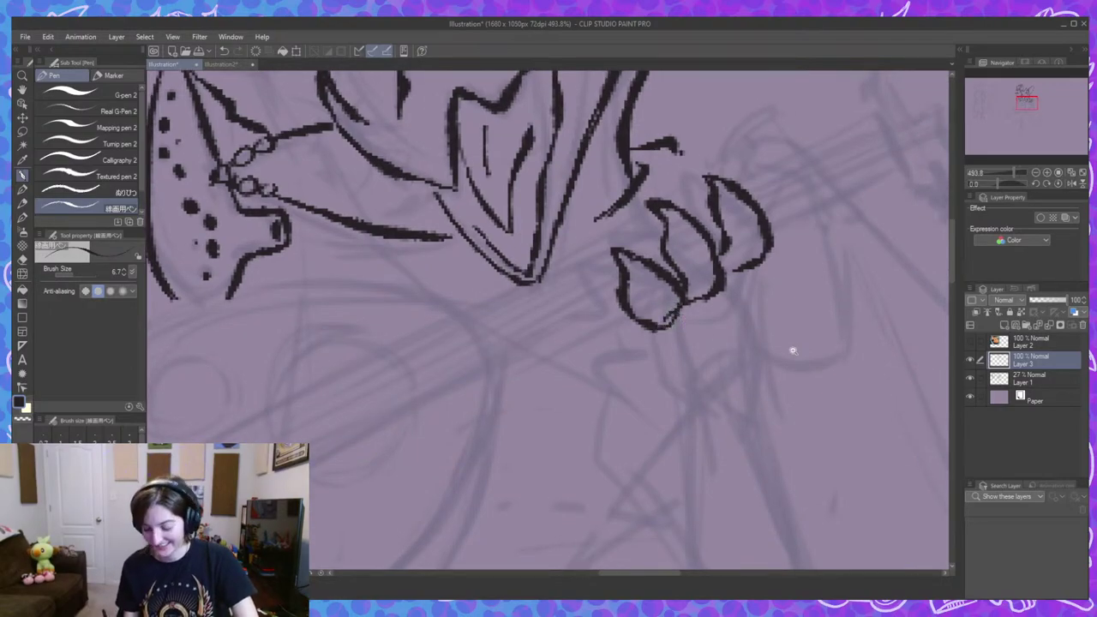
scroll(789, 349, "down", 4)
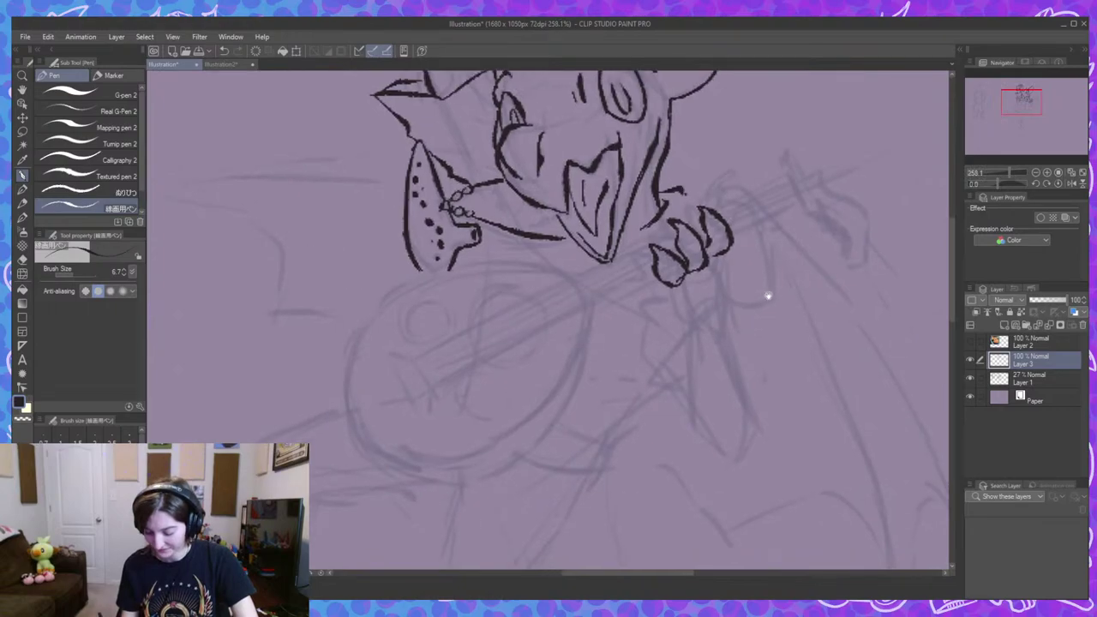
Ink the instrument neck's two long edges from the hand across the body, ending in a flared bridge piece.
scroll(740, 354, "down", 1)
scroll(652, 318, "up", 2)
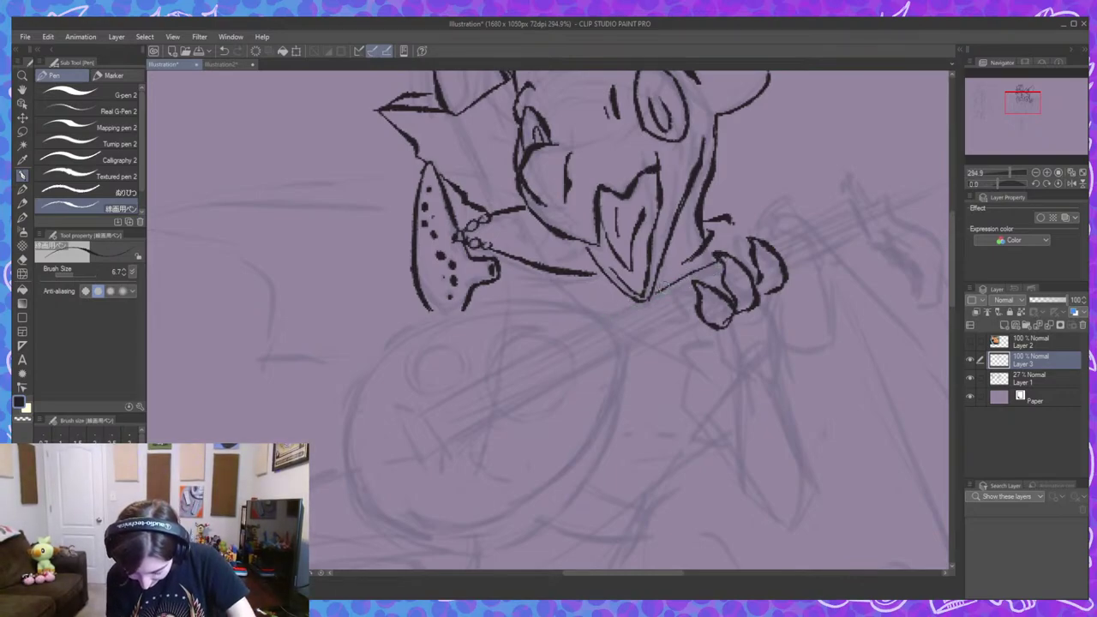
left_click_drag(718, 262, 418, 413)
mouse_move(694, 310)
left_mouse_down()
mouse_move(412, 456)
mouse_move(519, 398)
mouse_move(458, 433)
left_mouse_up()
left_click_drag(683, 360, 717, 328)
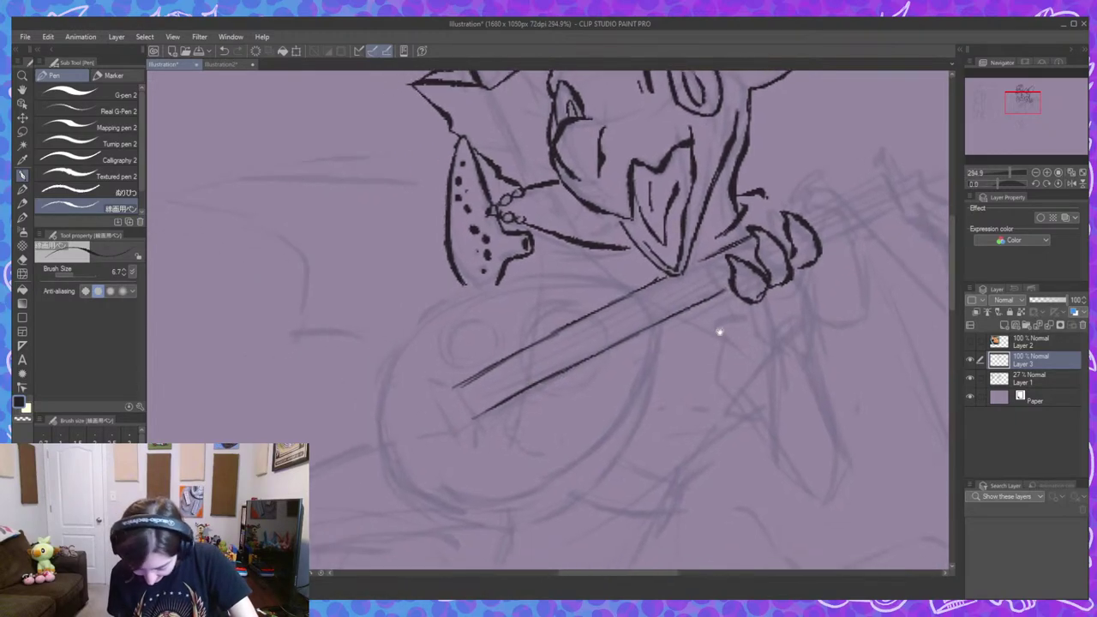
mouse_move(431, 377)
left_mouse_down()
mouse_move(457, 380)
mouse_move(469, 406)
mouse_move(461, 383)
mouse_move(480, 415)
left_mouse_up()
left_click_drag(428, 379, 467, 444)
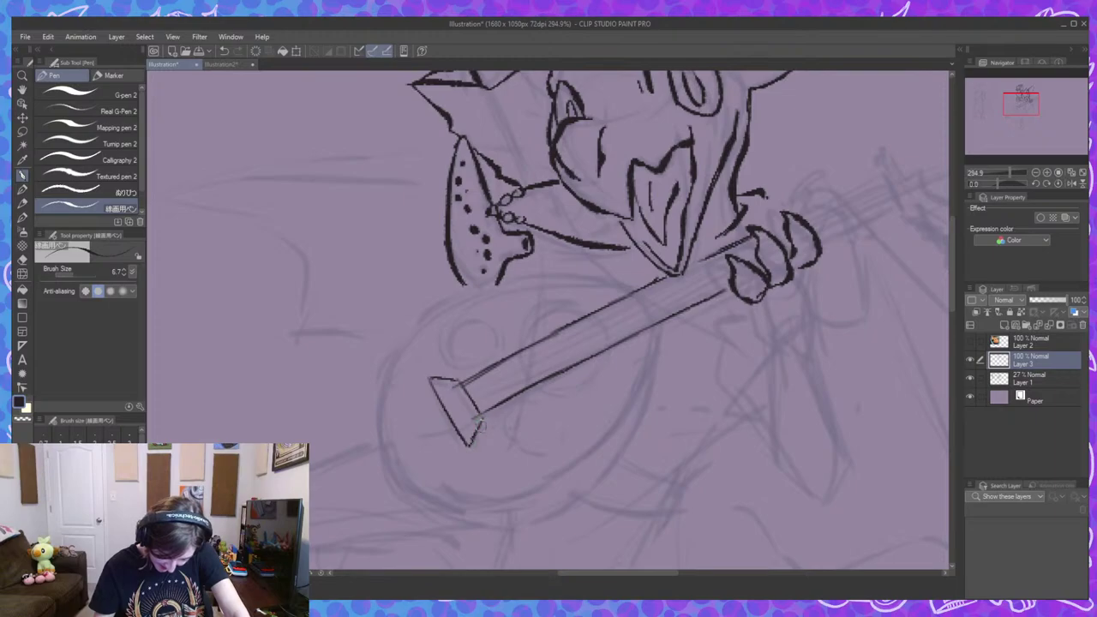
Continue both edges of the instrument's neck past the fingers toward the sketched headstock.
left_click_drag(720, 372, 502, 454)
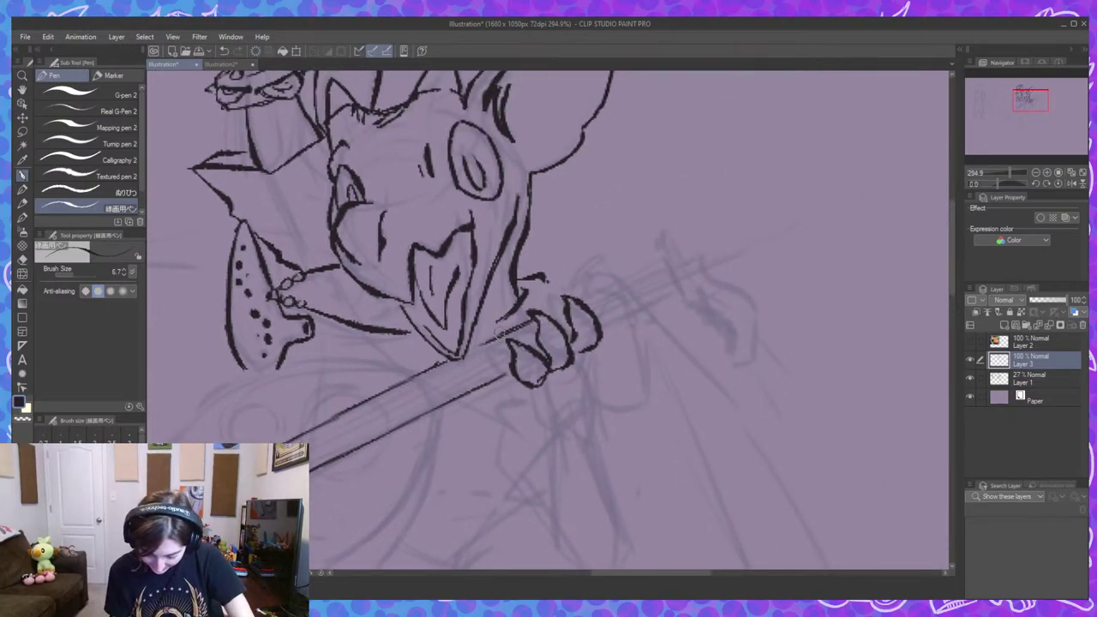
left_click_drag(485, 343, 664, 259)
left_click_drag(600, 333, 667, 297)
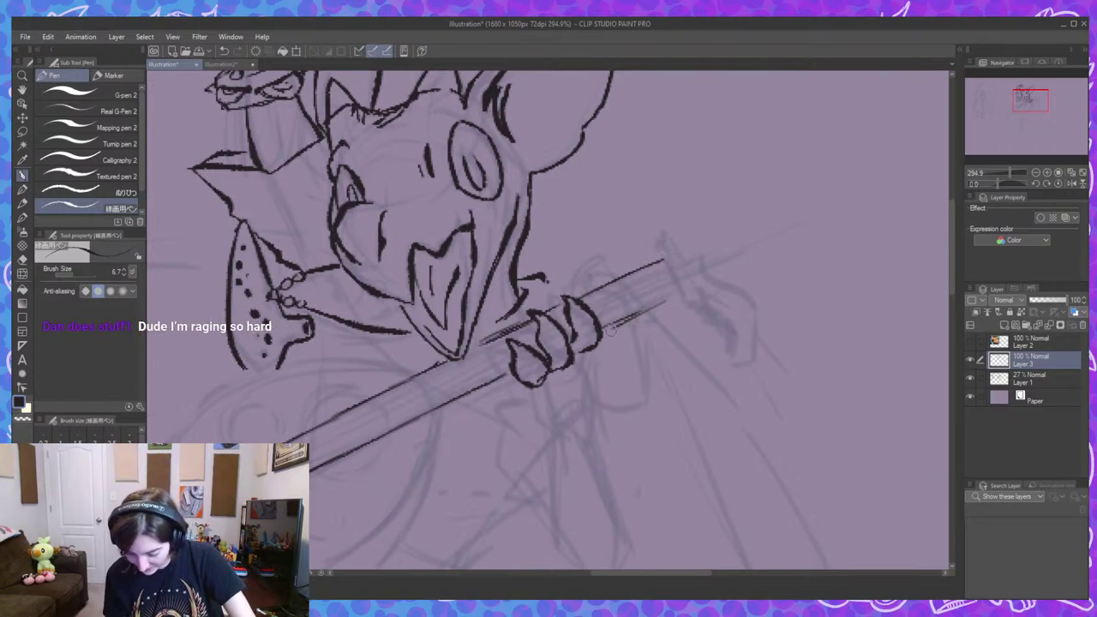
mouse_move(677, 361)
left_mouse_down()
mouse_move(677, 412)
mouse_move(678, 370)
left_mouse_up()
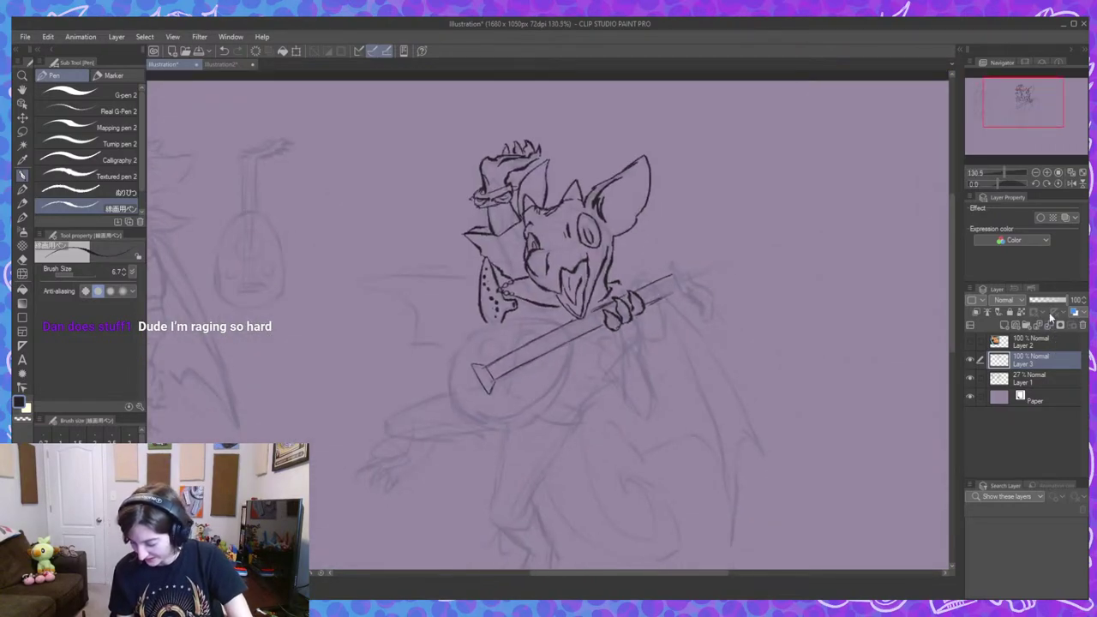
Flip the canvas view horizontally to check the drawing in mirror image.
left_click(1072, 182)
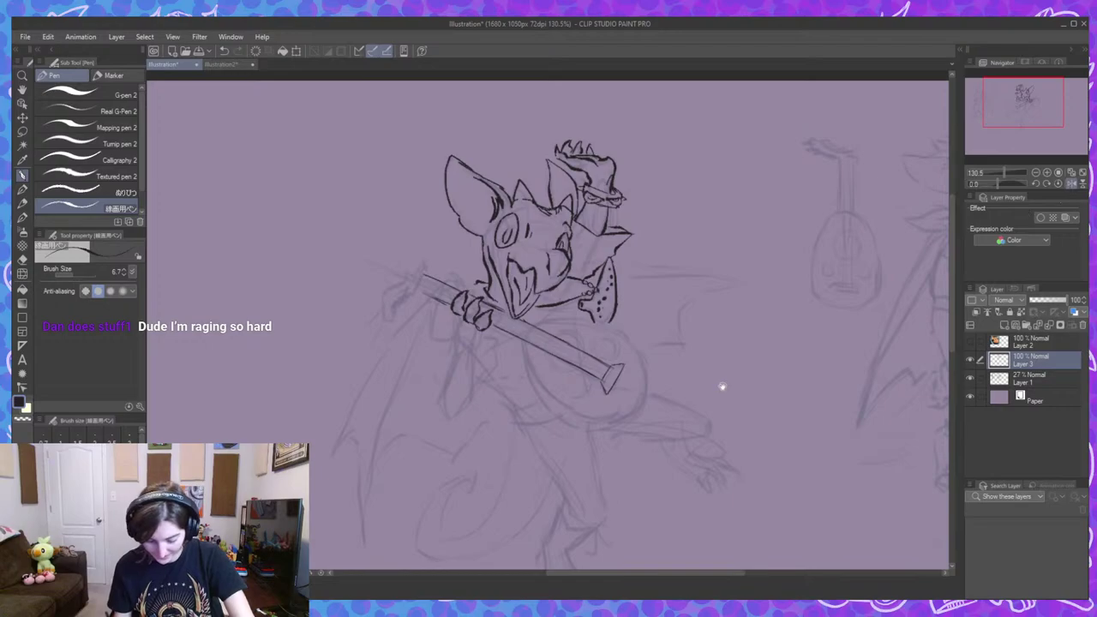
left_click_drag(722, 386, 783, 387)
scroll(603, 260, "up", 3)
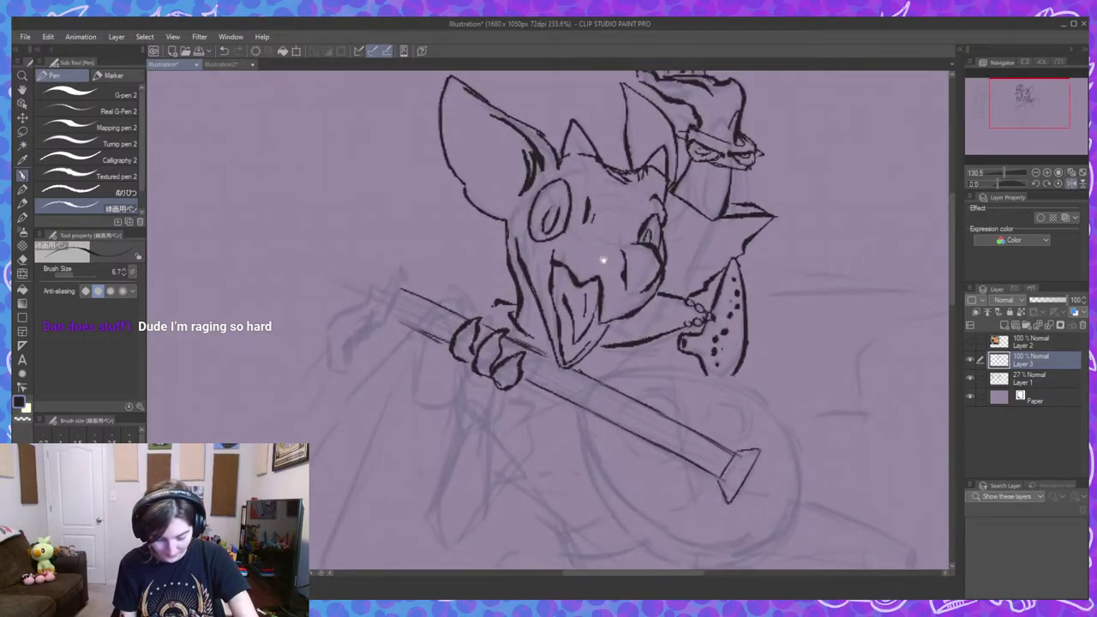
Lasso the large eye next to the big ear with its nearby marks, shift them slightly toward the snout, and deselect.
left_click(22, 131)
scroll(624, 221, "up", 2)
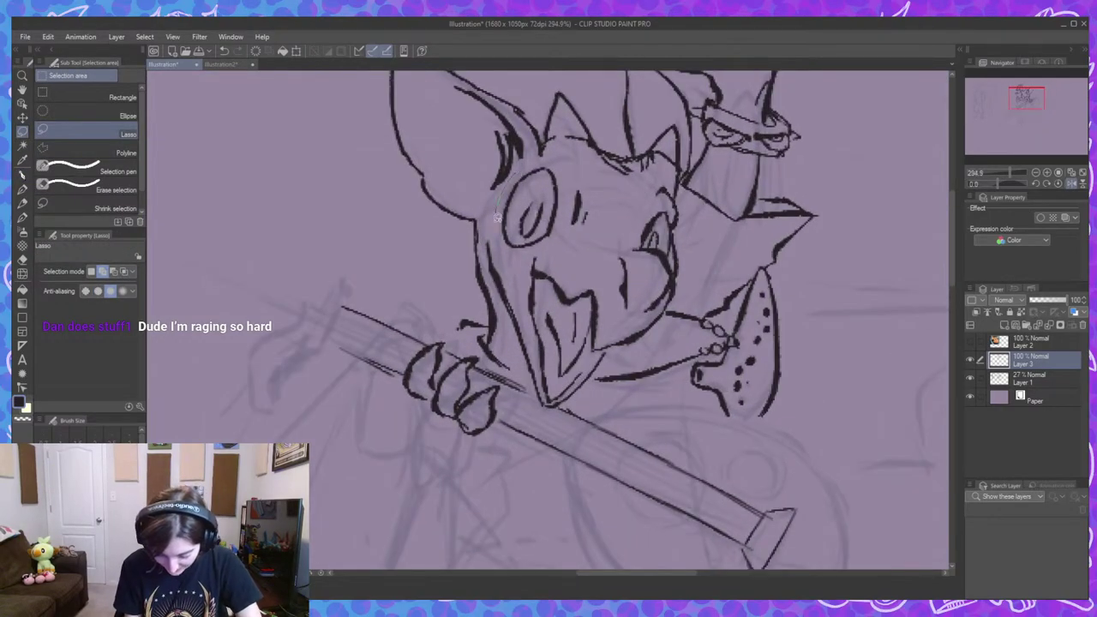
mouse_move(497, 217)
left_mouse_down()
mouse_move(600, 245)
mouse_move(519, 176)
left_mouse_up()
key("ctrl+d")
mouse_move(499, 229)
left_mouse_down()
mouse_move(555, 242)
mouse_move(611, 217)
mouse_move(580, 171)
mouse_move(551, 157)
mouse_move(506, 202)
left_mouse_up()
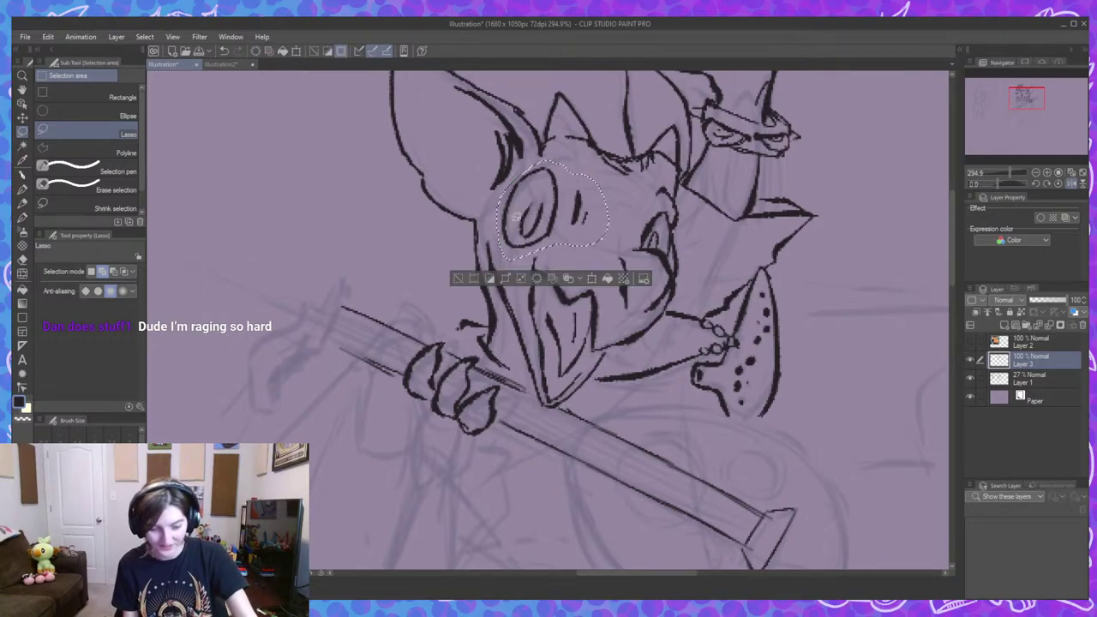
key("ctrl+t")
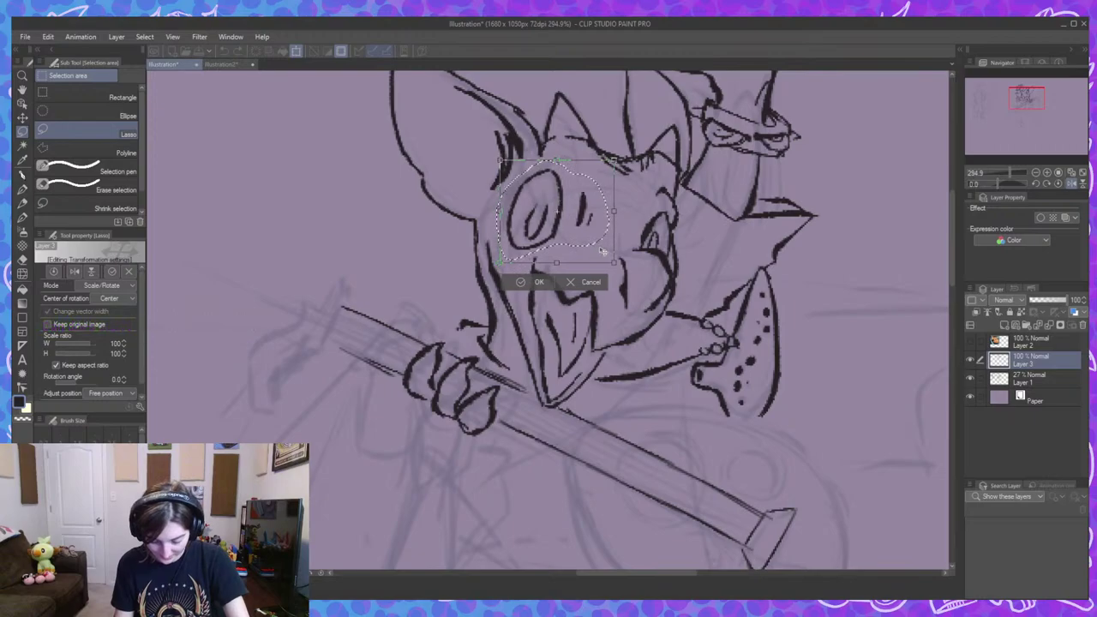
left_click_drag(603, 248, 605, 247)
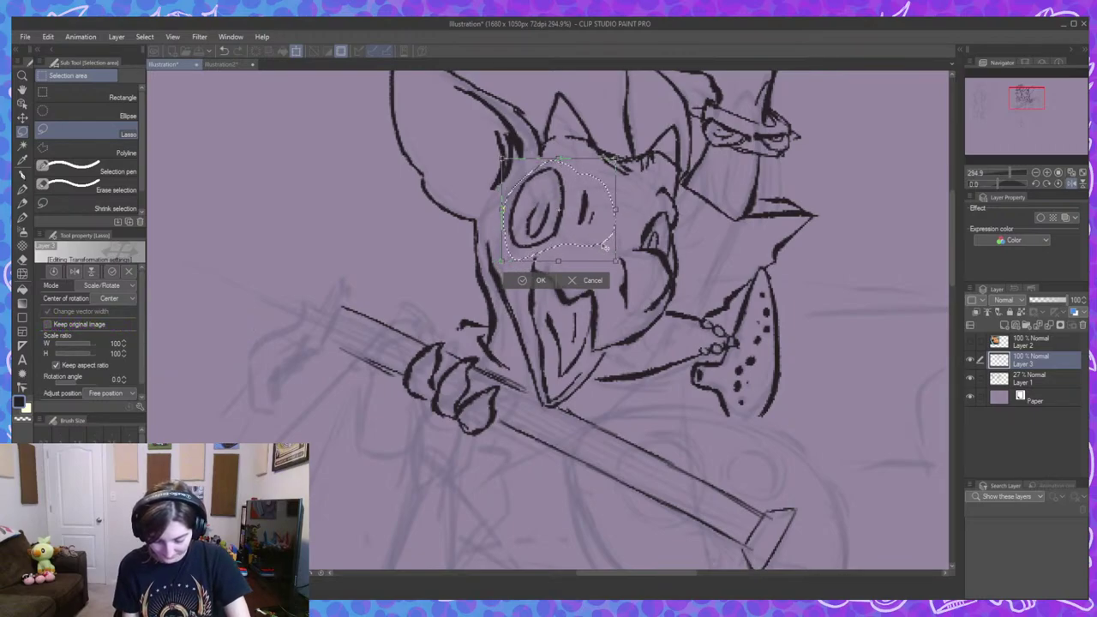
left_click(522, 280)
left_click(469, 279)
scroll(715, 342, "down", 5)
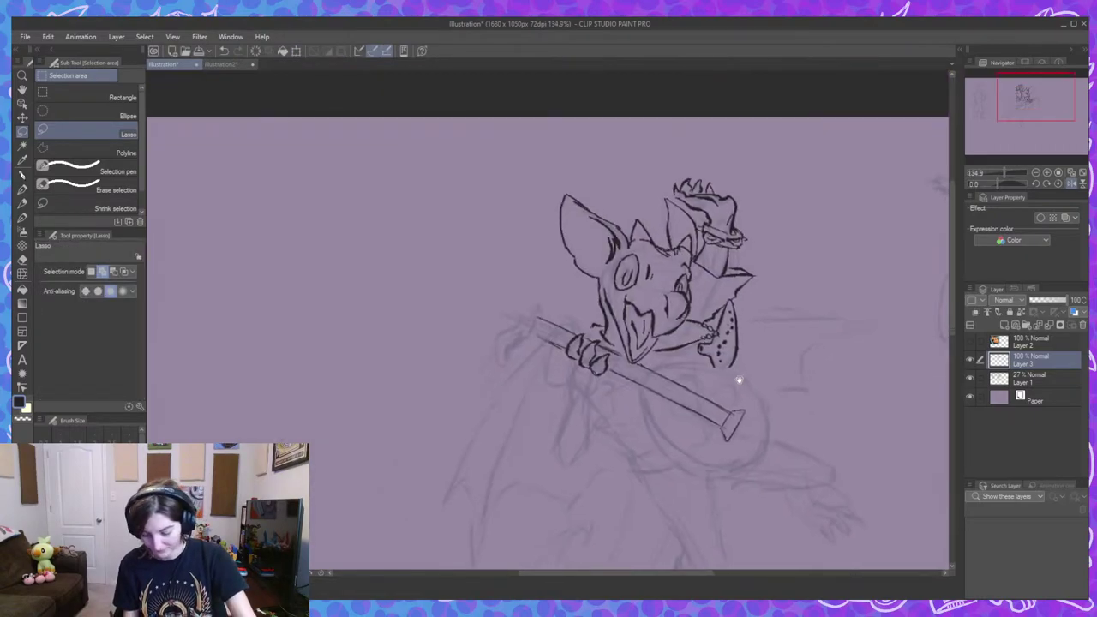
left_click_drag(764, 402, 739, 377)
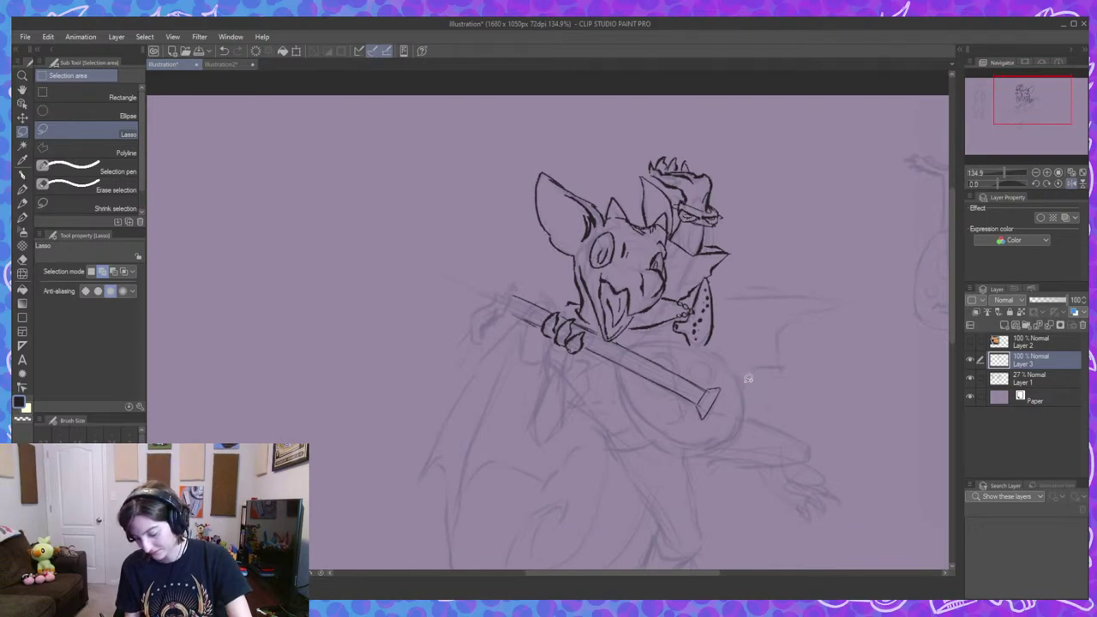
left_click_drag(725, 466, 698, 434)
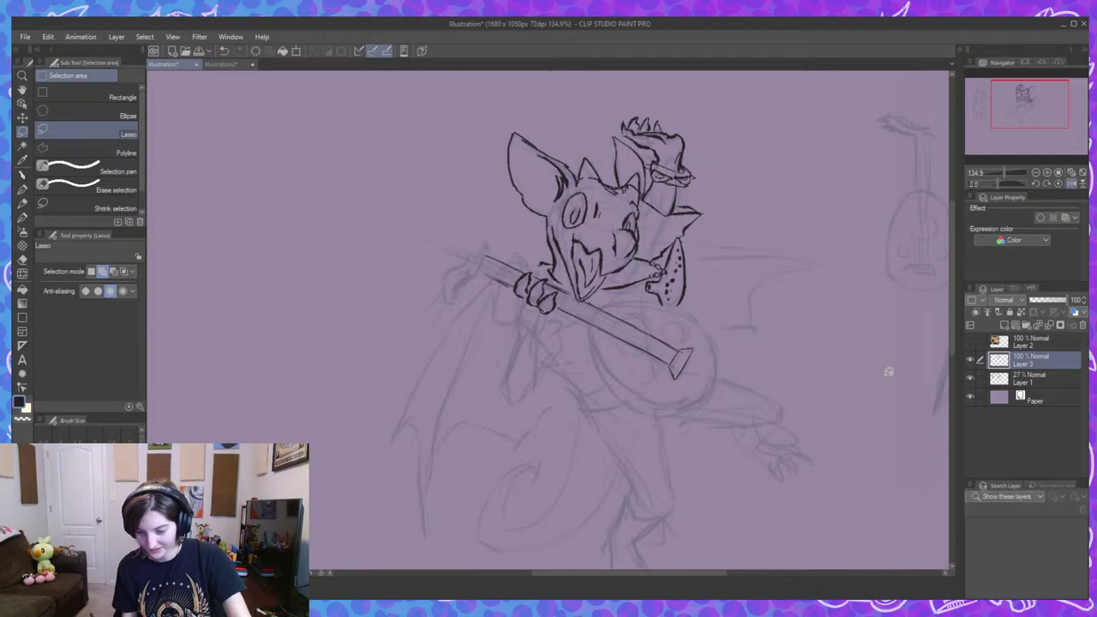
key("p")
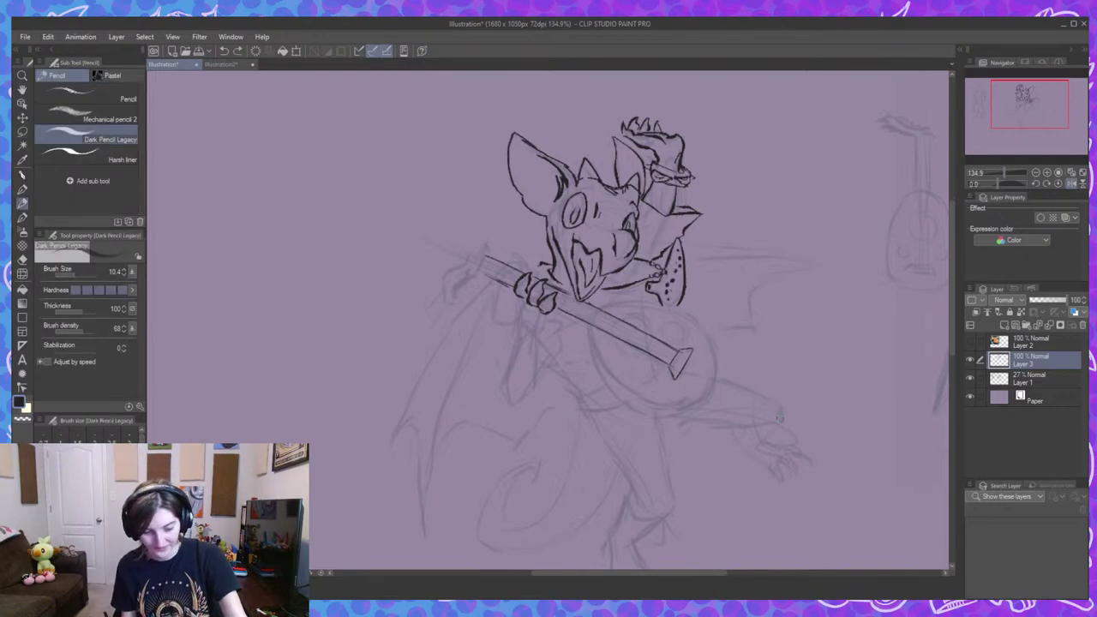
key("p")
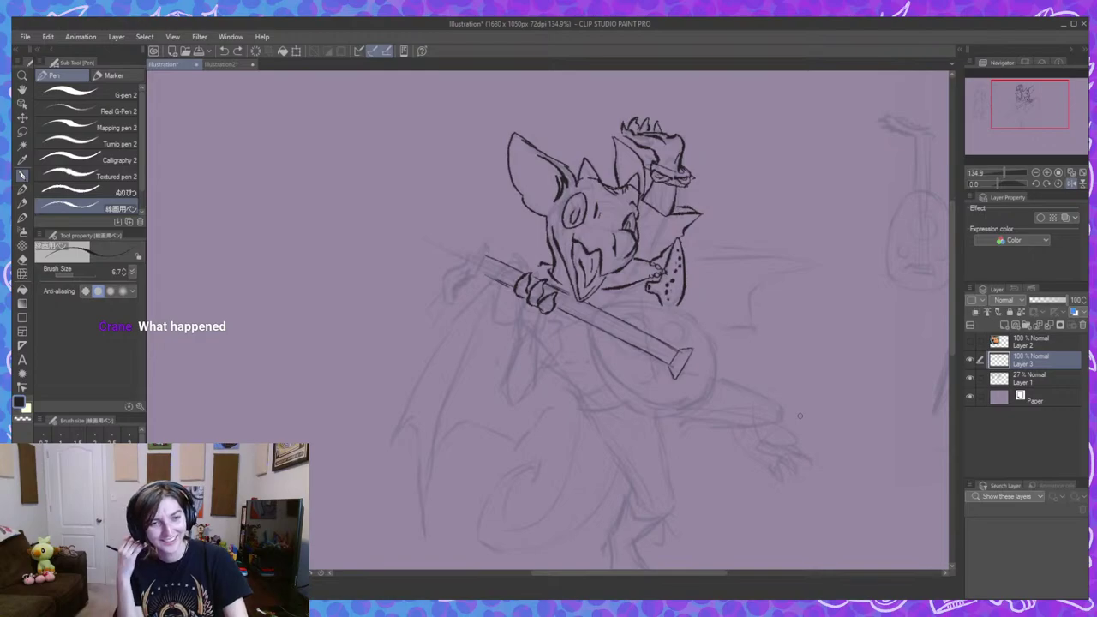
key("space")
left_click_drag(799, 416, 788, 378)
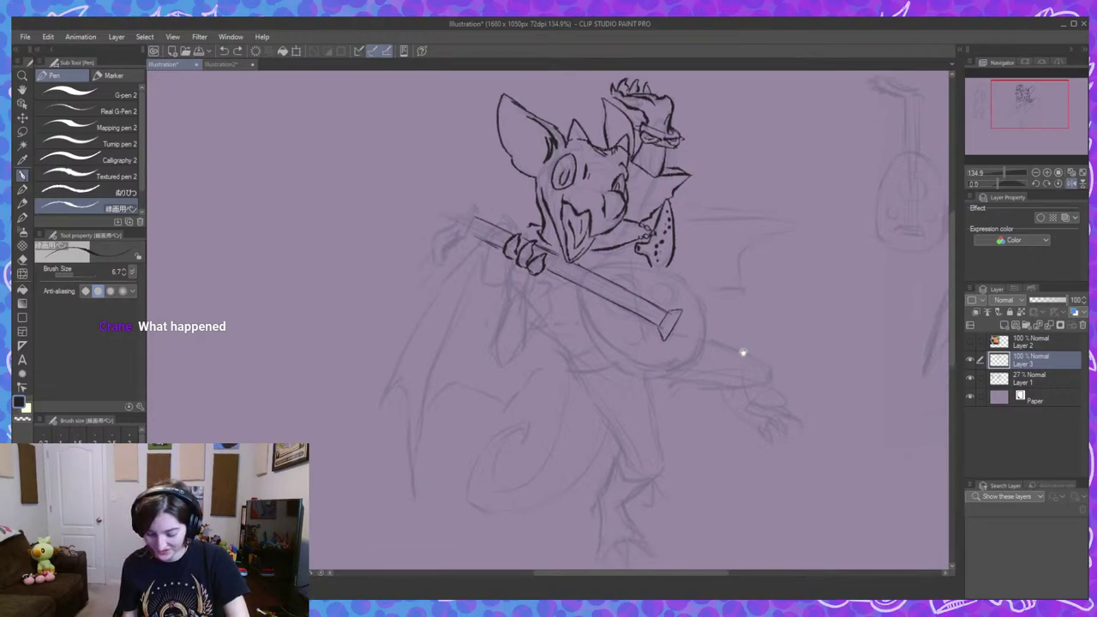
Ink a small curved finger edge beneath the neck, just beyond the outermost clawed finger.
scroll(674, 323, "up", 3)
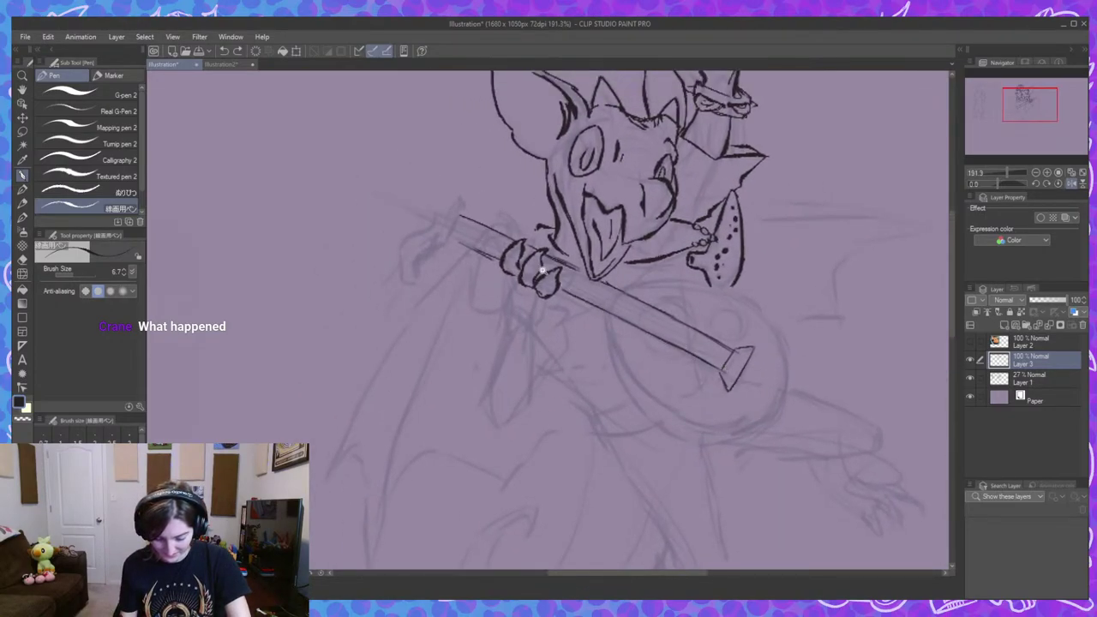
scroll(541, 269, "up", 1)
left_click_drag(474, 257, 494, 274)
key("ctrl+z")
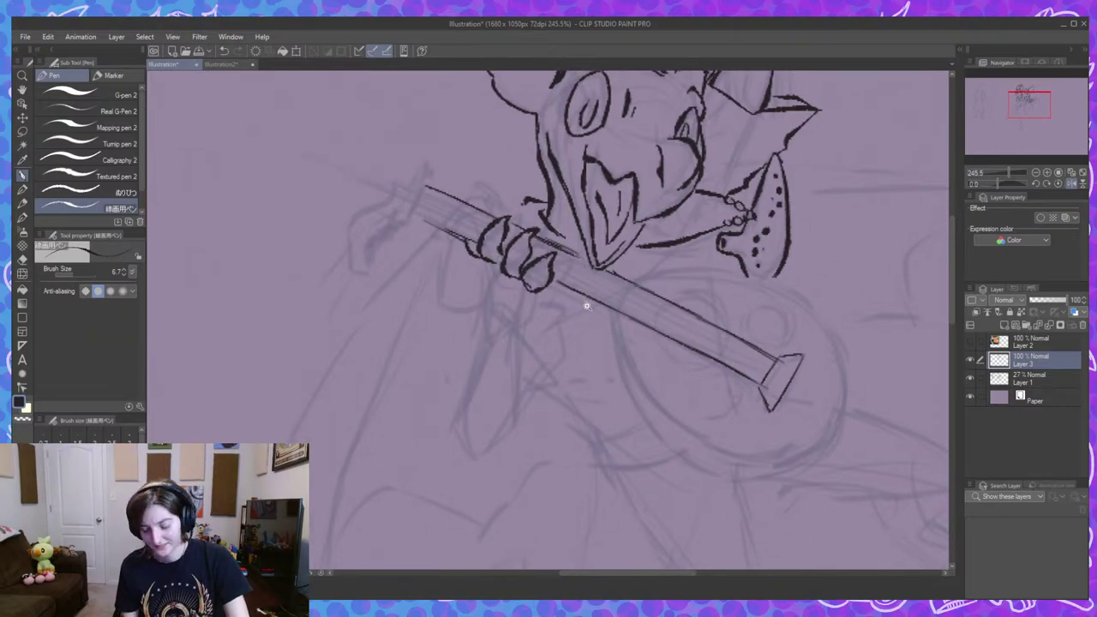
Extend the lower edge of the instrument's neck and close its far end with a short slanted line.
scroll(639, 327, "up", 1)
left_click_drag(639, 327, 705, 363)
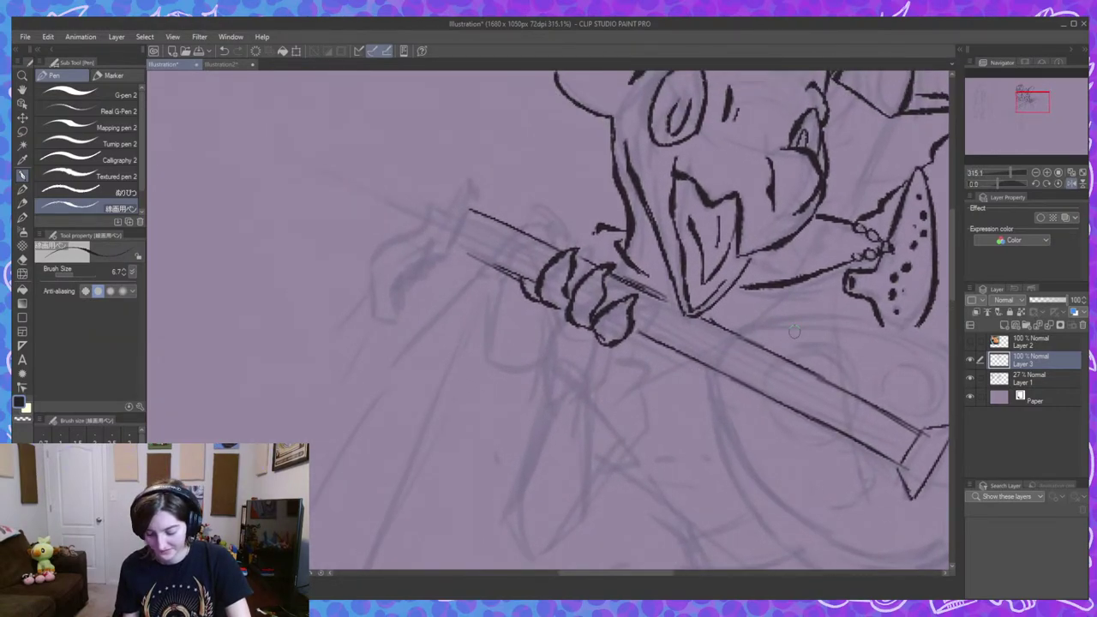
left_click_drag(514, 340, 421, 436)
left_click_drag(489, 311, 507, 245)
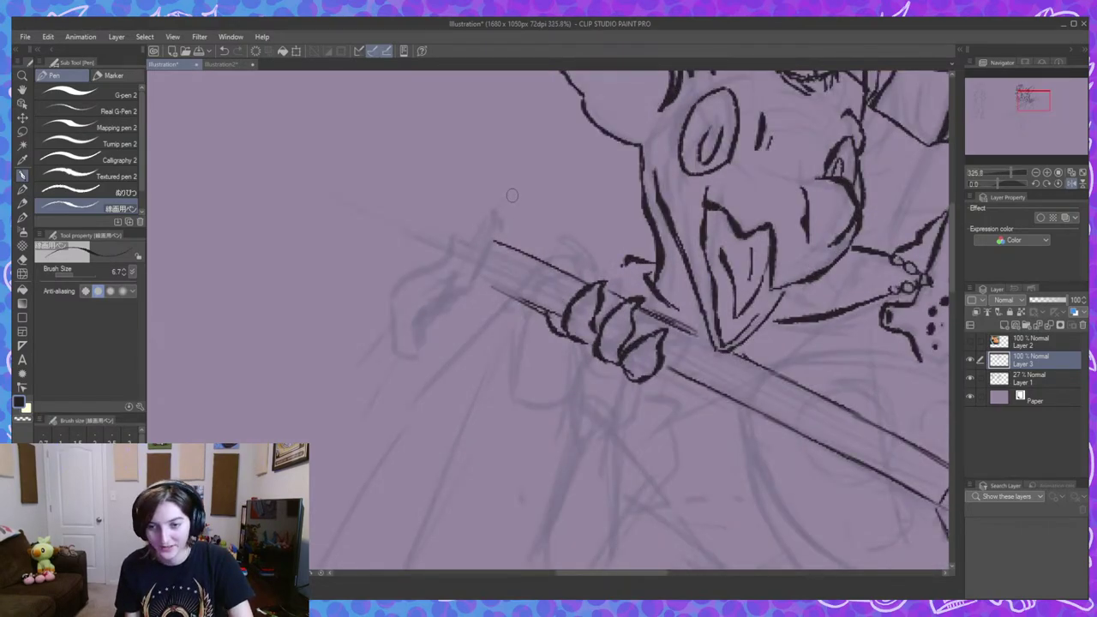
mouse_move(504, 239)
left_mouse_down()
mouse_move(467, 275)
mouse_move(534, 302)
left_mouse_up()
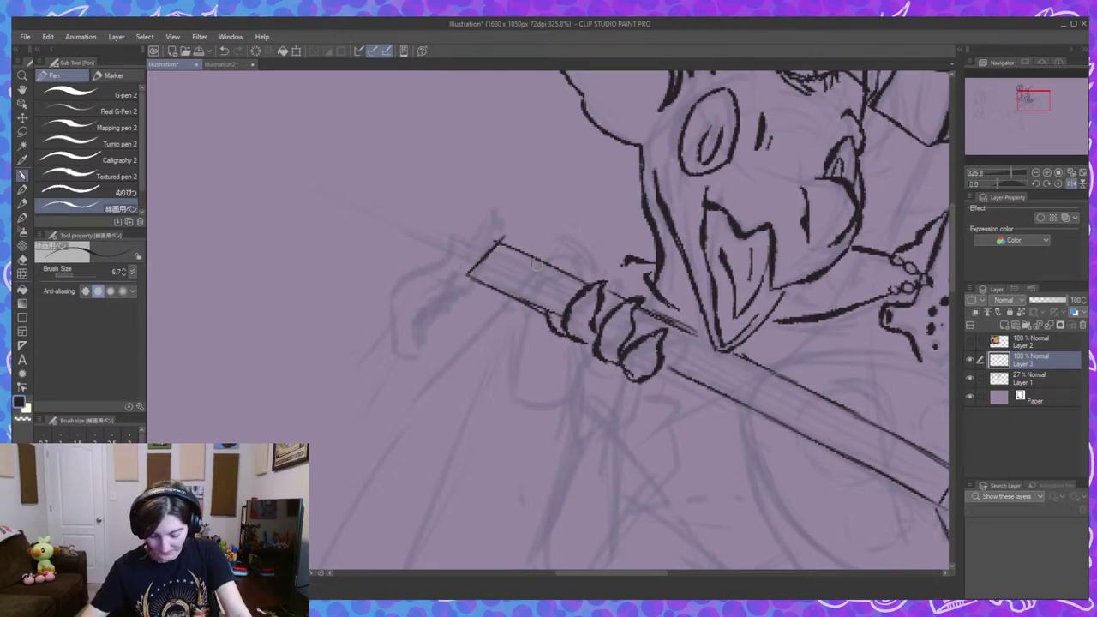
left_click_drag(634, 319, 594, 315)
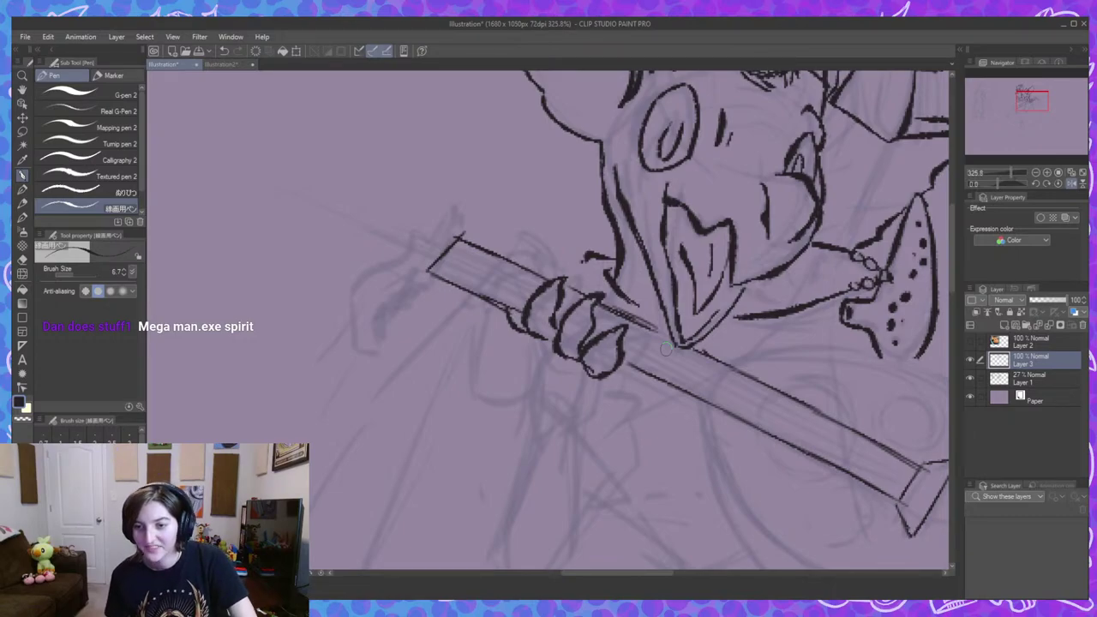
mouse_move(872, 535)
left_mouse_down()
mouse_move(789, 480)
mouse_move(762, 480)
mouse_move(659, 420)
left_mouse_up()
scroll(791, 486, "down", 3)
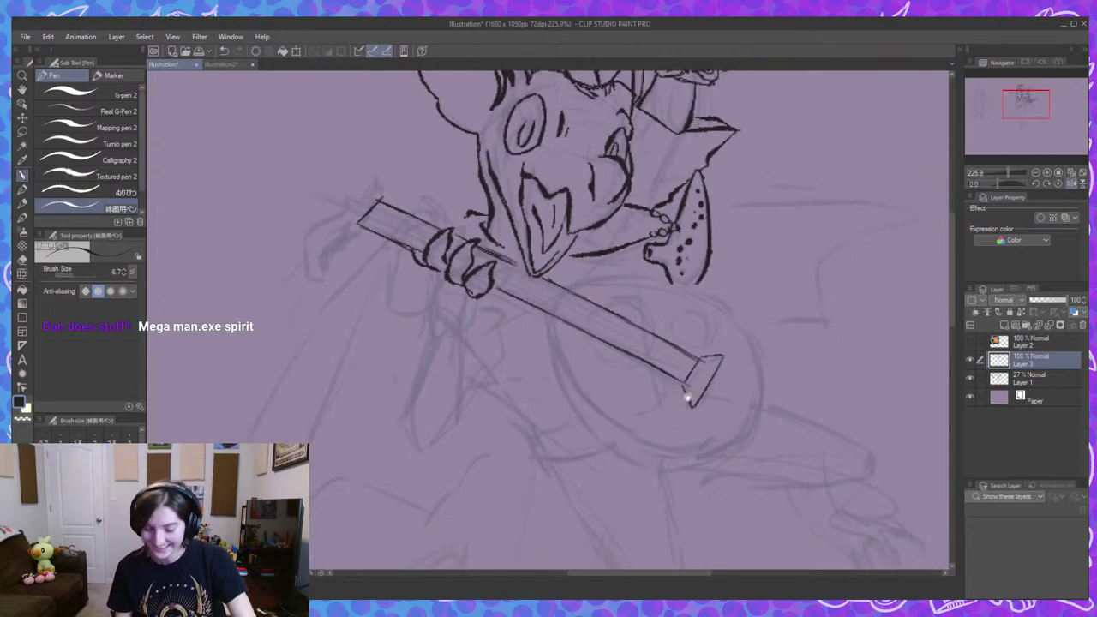
scroll(679, 400, "up", 2)
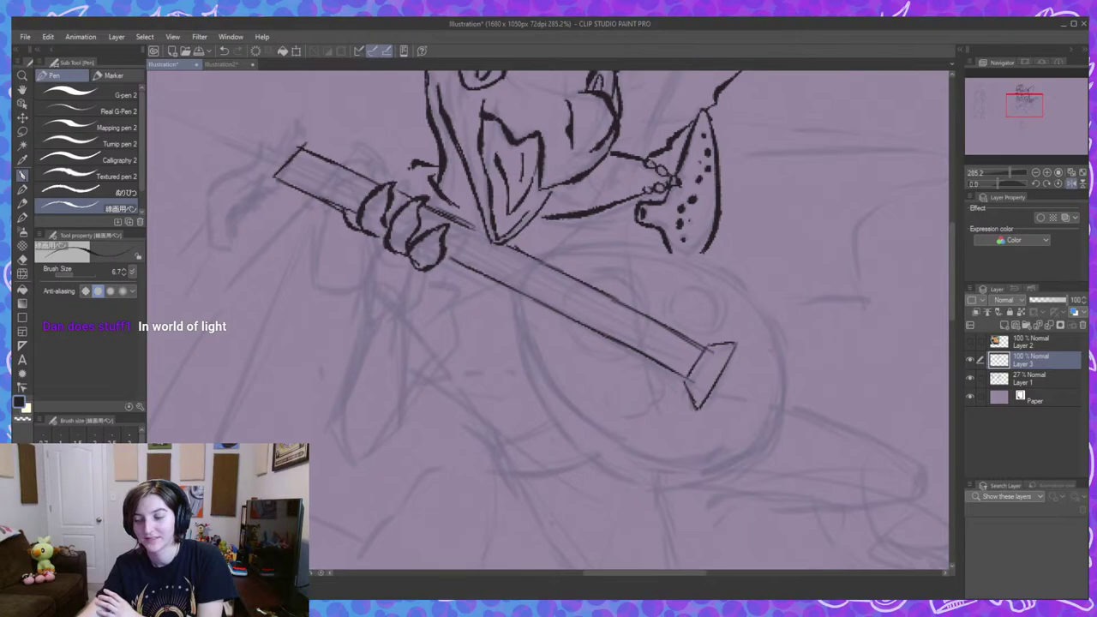
key("alt+Tab")
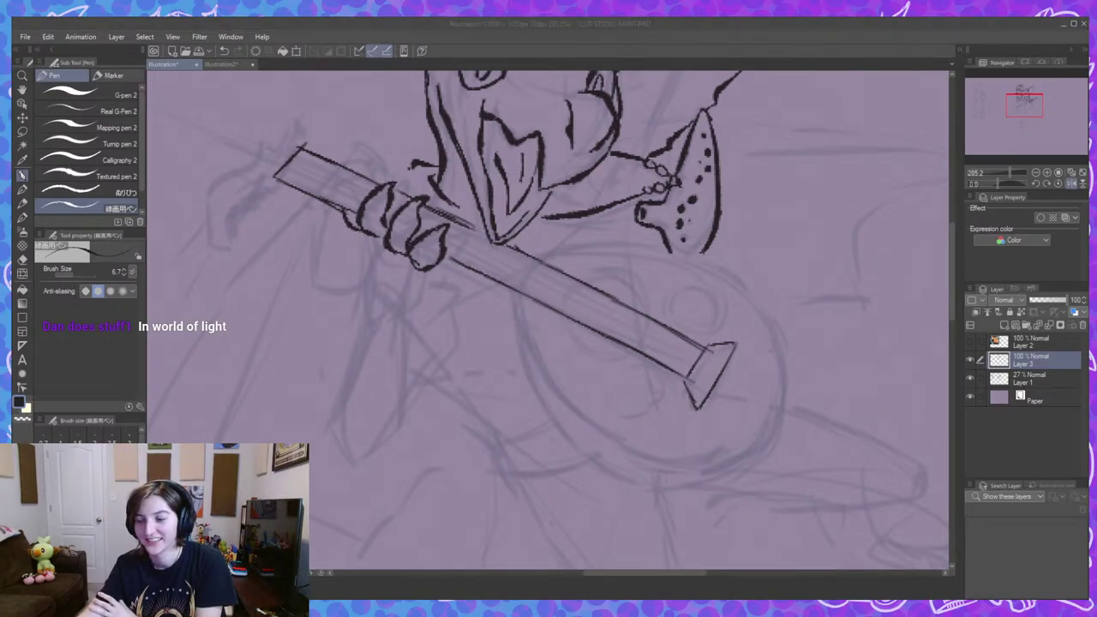
key("alt+Tab")
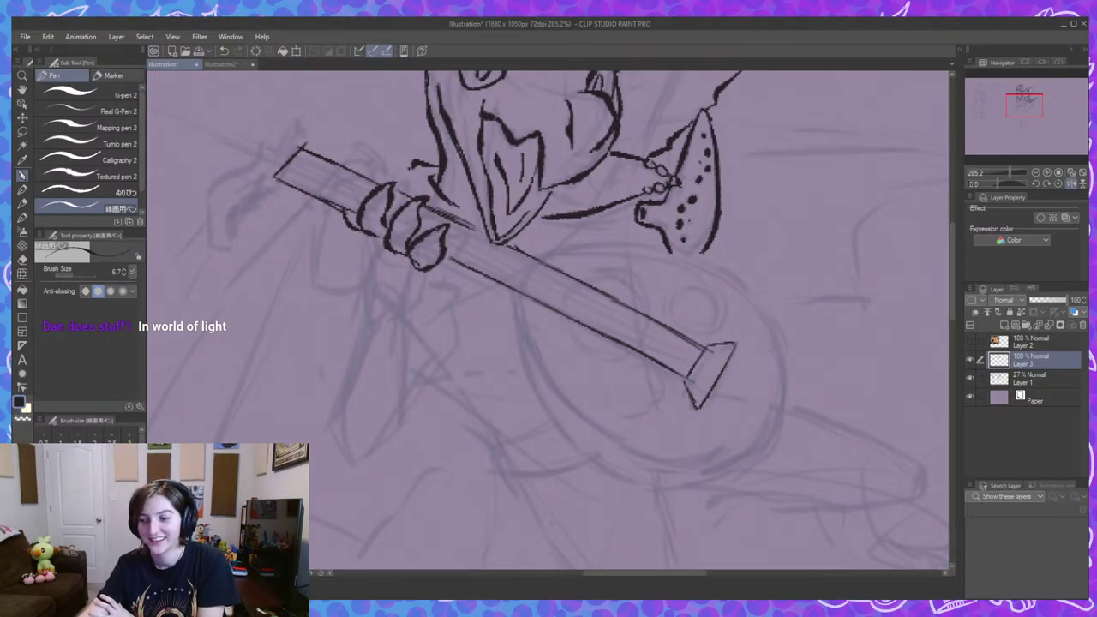
key("alt+Tab")
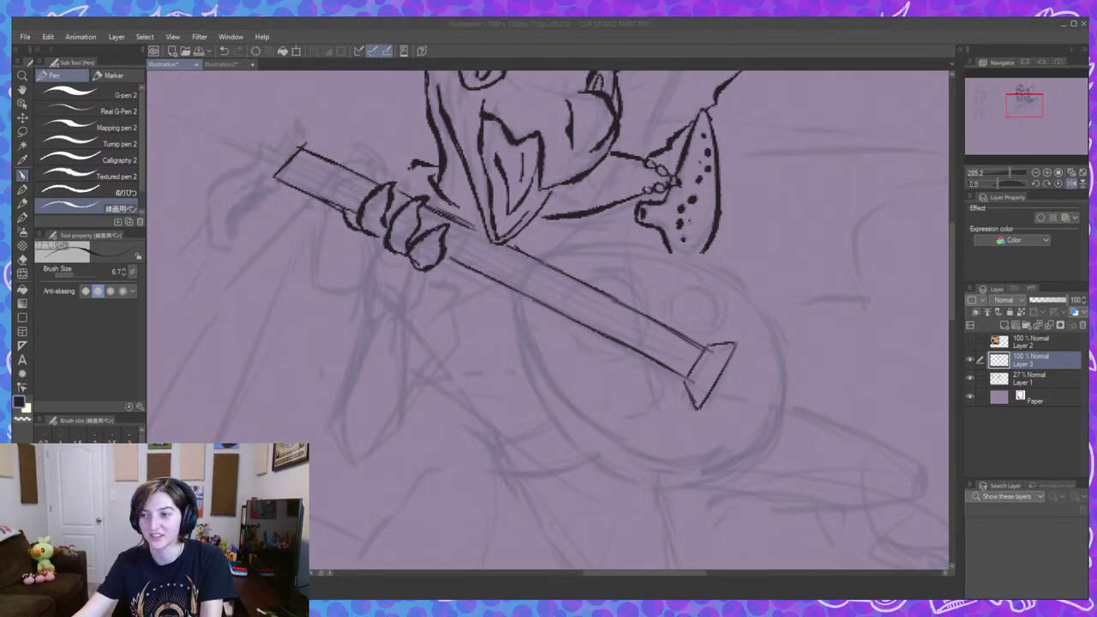
Ink a large round sound hole across the instrument's neck, over the middle of the sketched body.
key("alt+Tab")
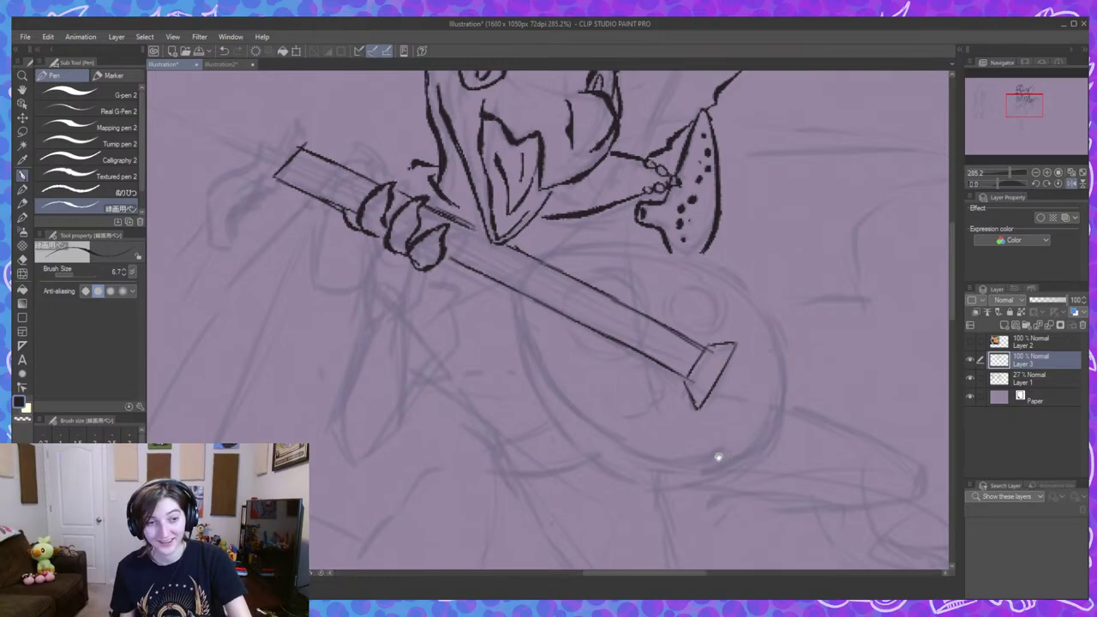
mouse_move(718, 456)
left_mouse_down()
mouse_move(706, 423)
mouse_move(692, 439)
left_mouse_up()
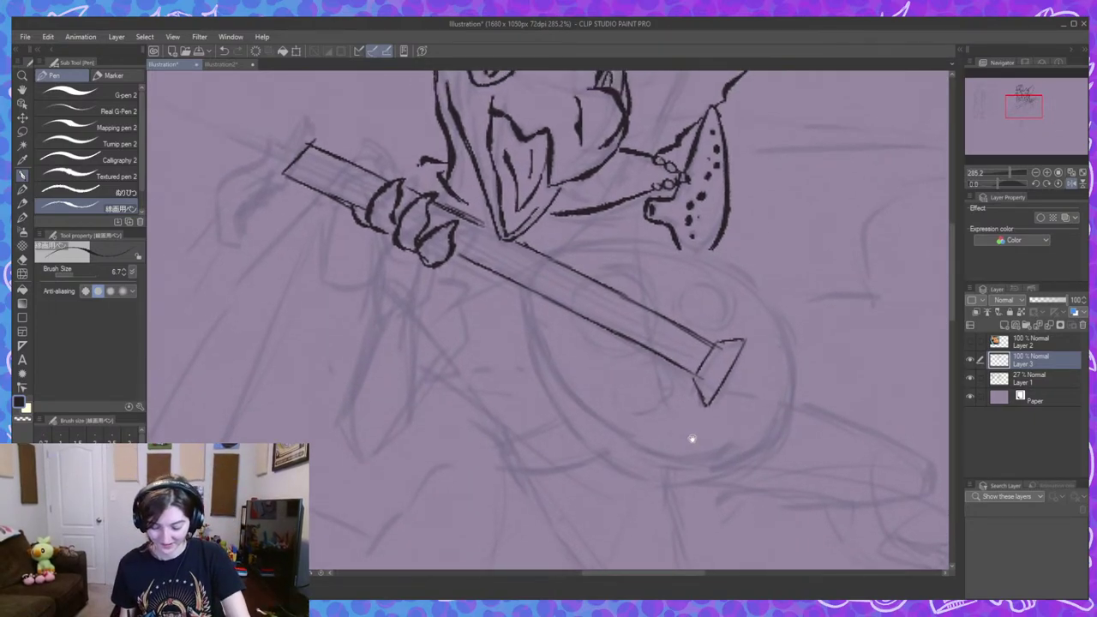
scroll(693, 439, "up", 3)
mouse_move(482, 276)
left_mouse_down()
mouse_move(519, 238)
mouse_move(507, 233)
mouse_move(499, 292)
mouse_move(528, 330)
mouse_move(592, 304)
mouse_move(595, 278)
left_mouse_up()
left_click_drag(563, 232, 596, 279)
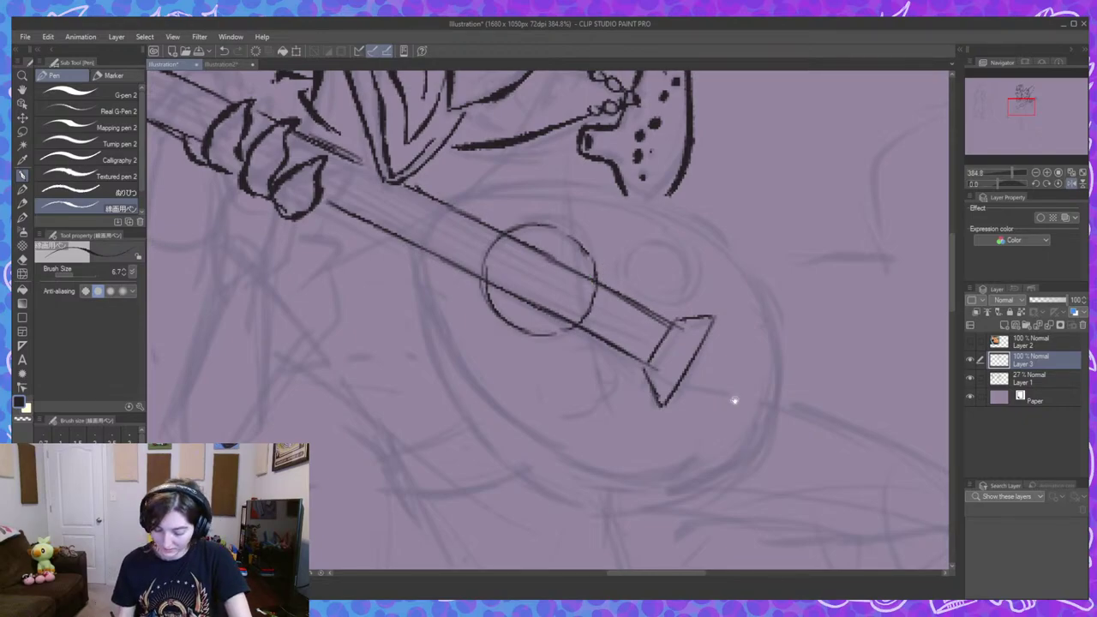
Ink two smaller circles on the instrument's body, one on each side of the neck near the bridge.
left_click_drag(592, 357, 576, 418)
mouse_move(599, 359)
left_mouse_down()
mouse_move(614, 378)
mouse_move(609, 407)
mouse_move(586, 418)
left_mouse_up()
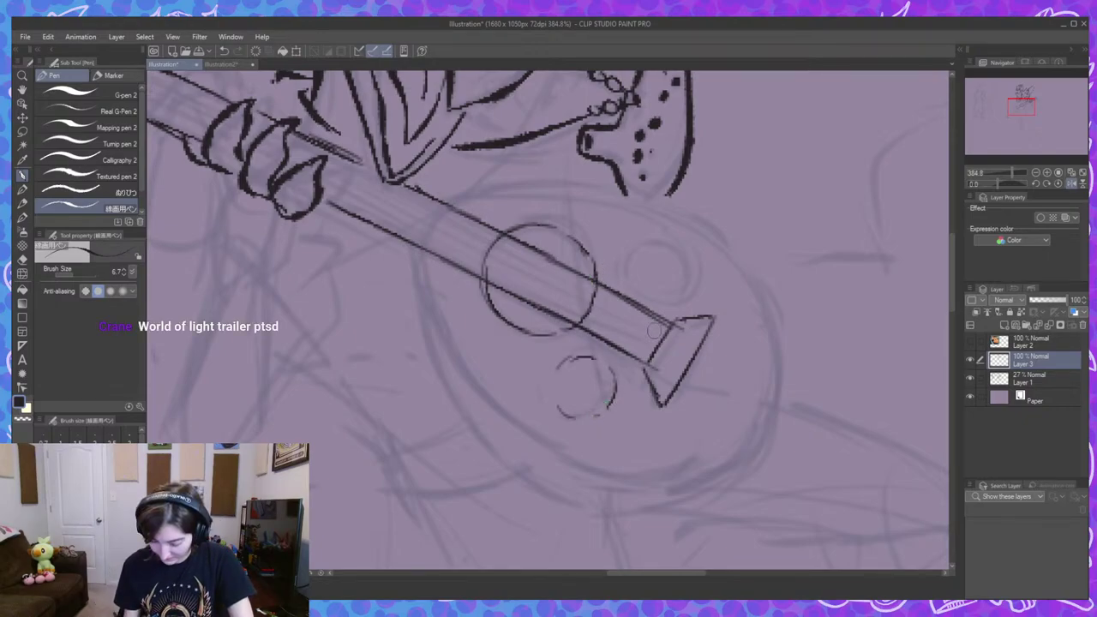
mouse_move(626, 266)
left_mouse_down()
mouse_move(627, 279)
mouse_move(631, 261)
left_mouse_up()
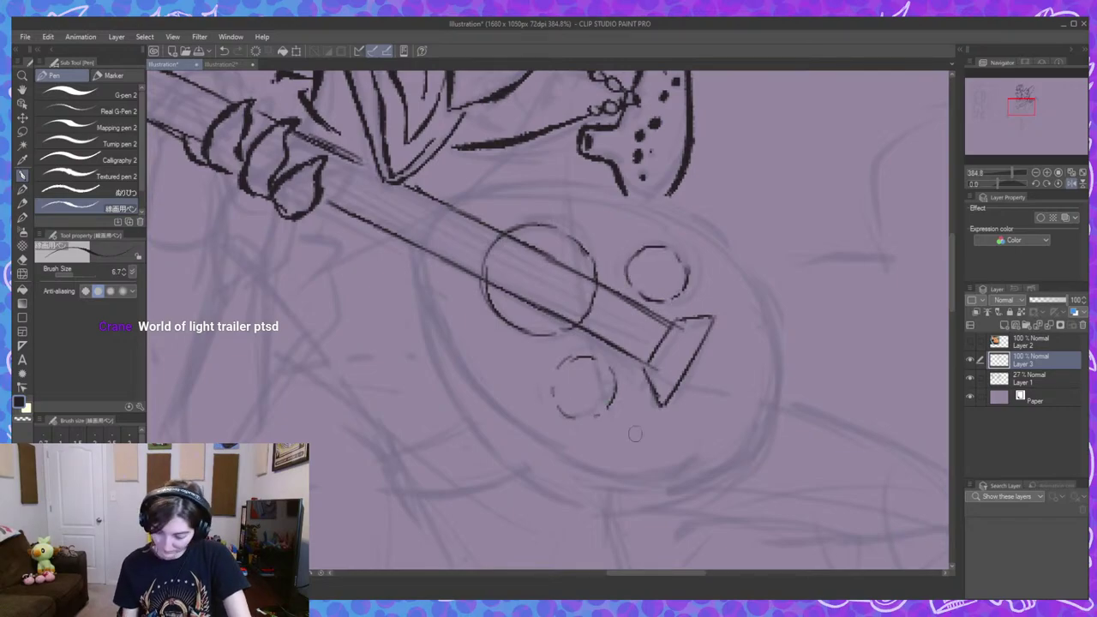
Examine the inked head, gripping hand and instrument at several zoom levels against the faded sketch.
scroll(757, 457, "down", 3)
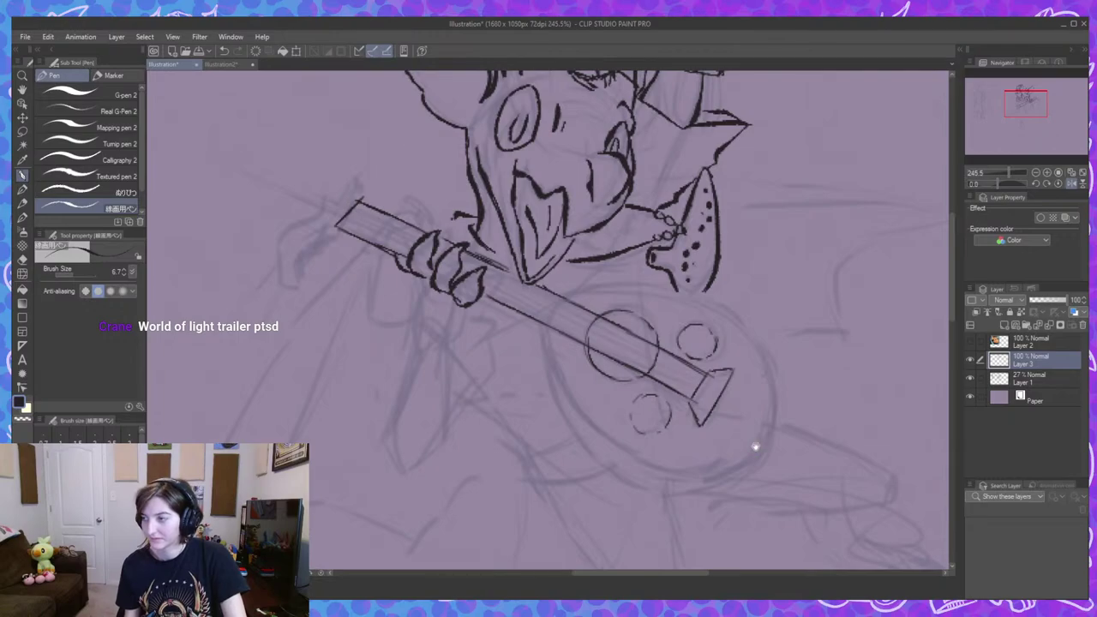
scroll(753, 456, "up", 2)
scroll(753, 455, "up", 1)
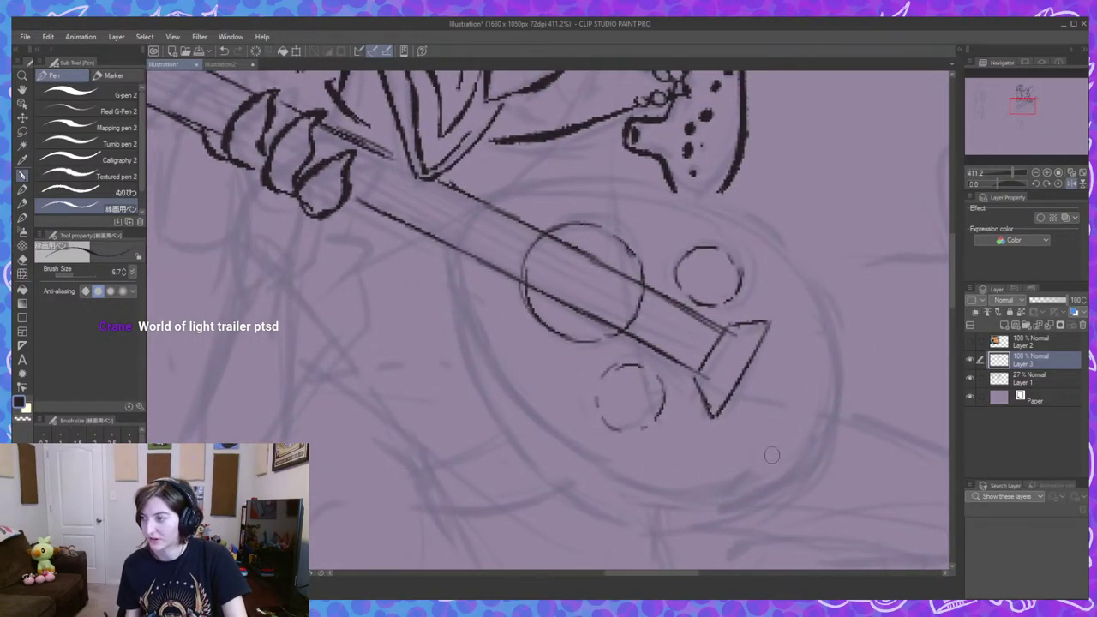
scroll(752, 443, "down", 3)
scroll(745, 438, "down", 1)
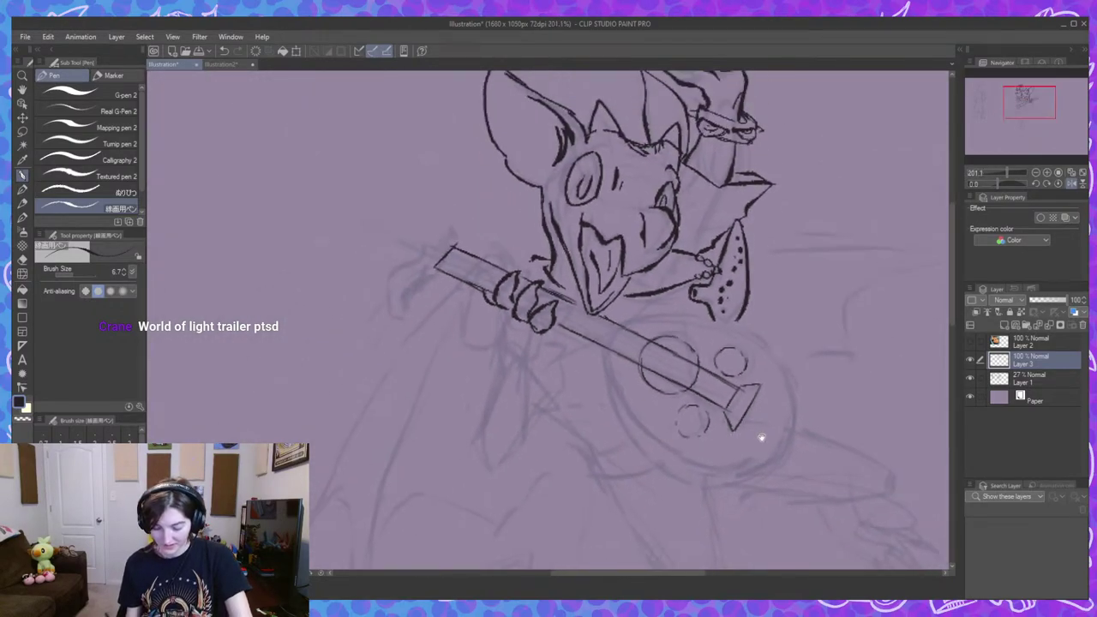
scroll(541, 359, "up", 2)
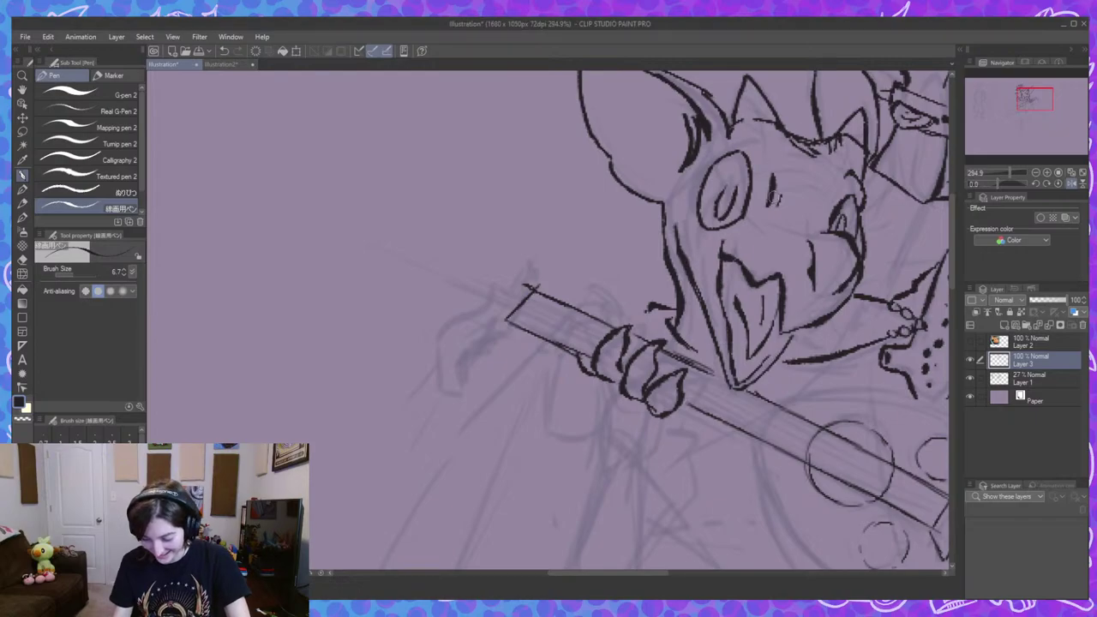
mouse_move(796, 311)
left_mouse_down()
mouse_move(656, 362)
mouse_move(716, 336)
mouse_move(707, 447)
left_mouse_up()
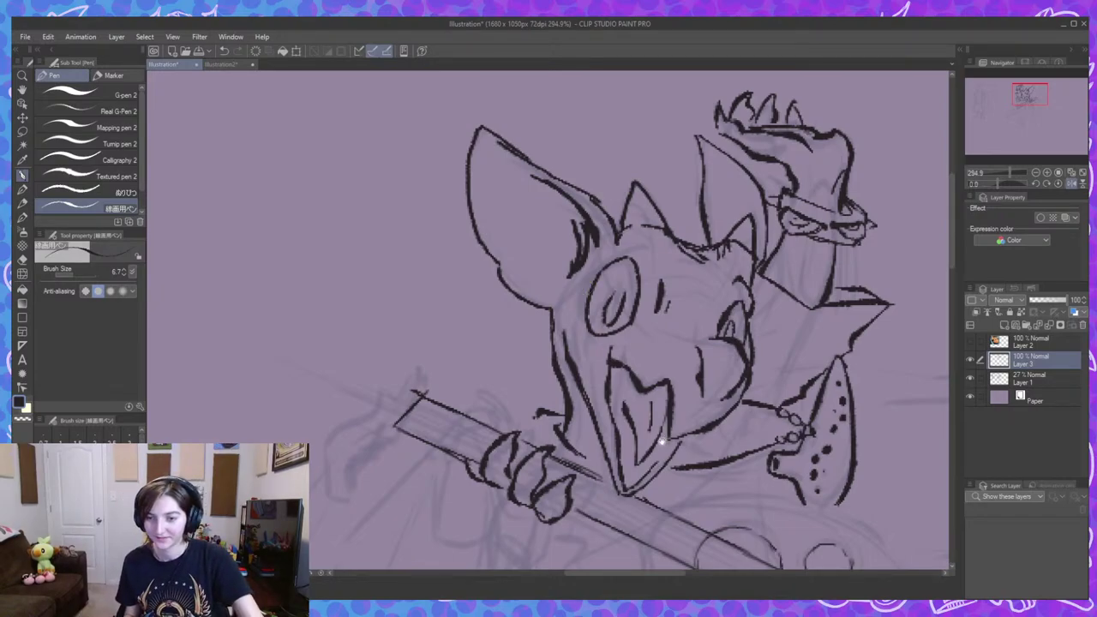
left_click_drag(661, 441, 610, 434)
left_click_drag(557, 481, 571, 463)
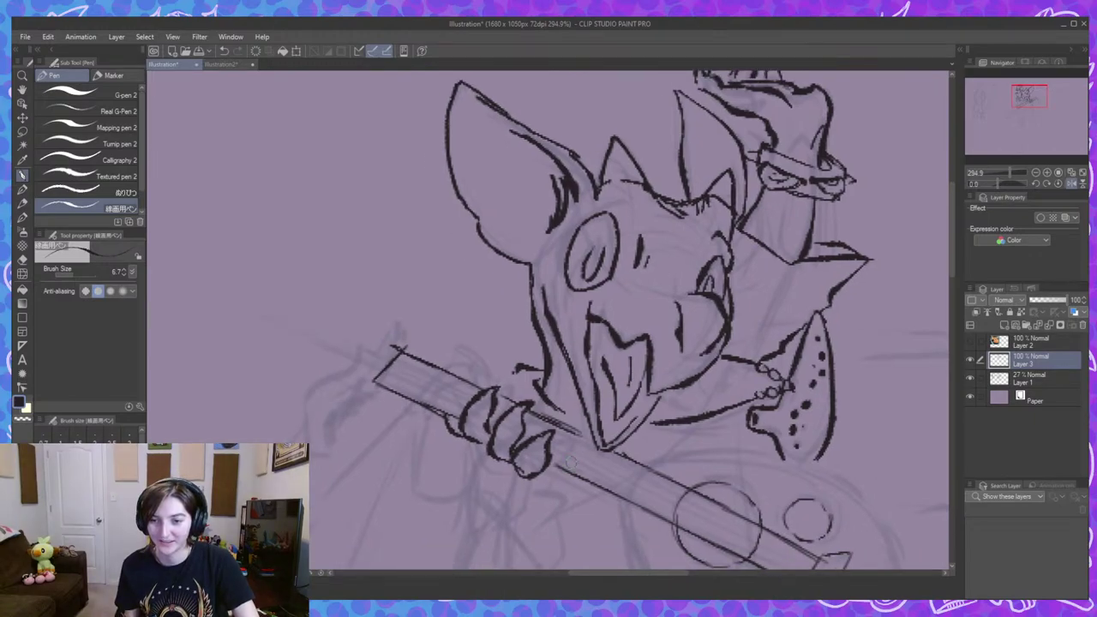
mouse_move(698, 472)
left_mouse_down()
mouse_move(810, 377)
mouse_move(819, 387)
mouse_move(686, 269)
mouse_move(662, 369)
left_mouse_up()
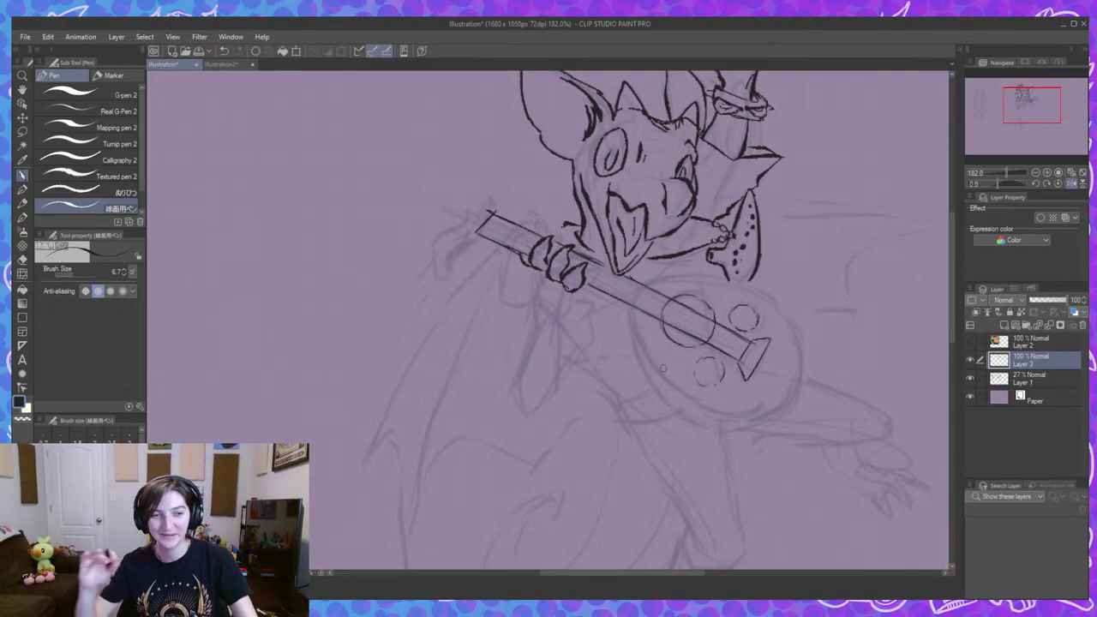
mouse_move(740, 318)
left_mouse_down()
mouse_move(688, 337)
mouse_move(690, 300)
left_mouse_up()
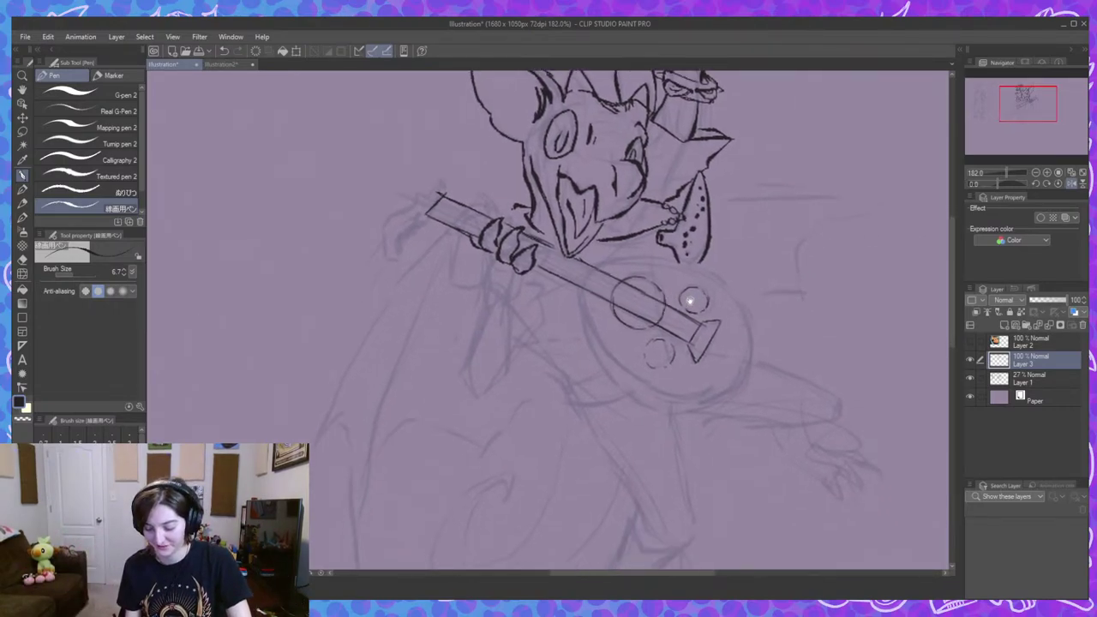
scroll(639, 244, "up", 1)
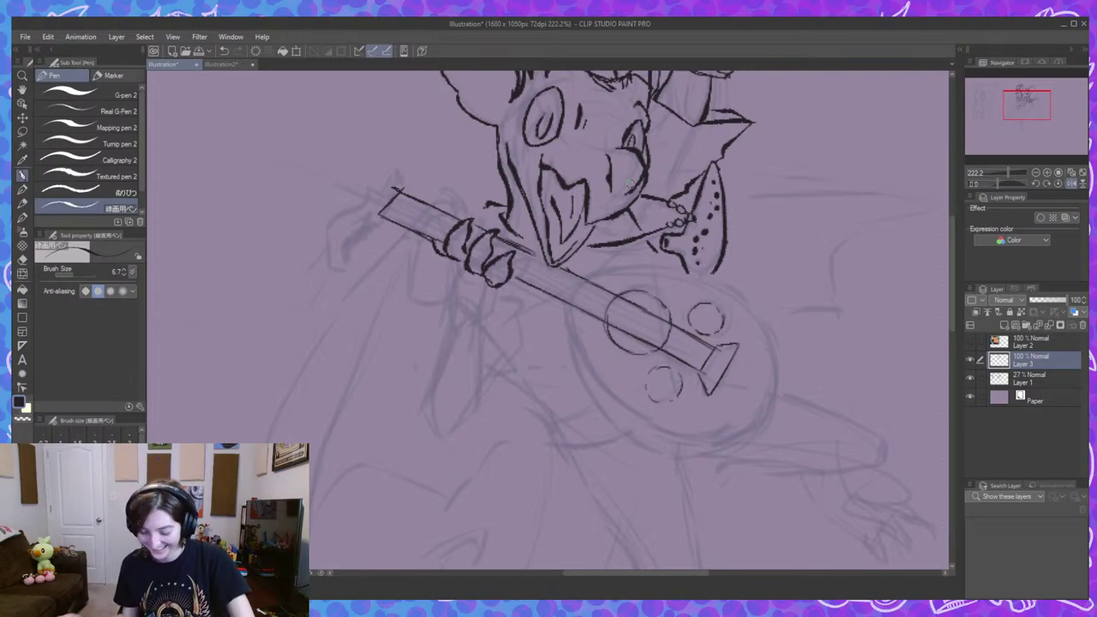
scroll(762, 367, "up", 3)
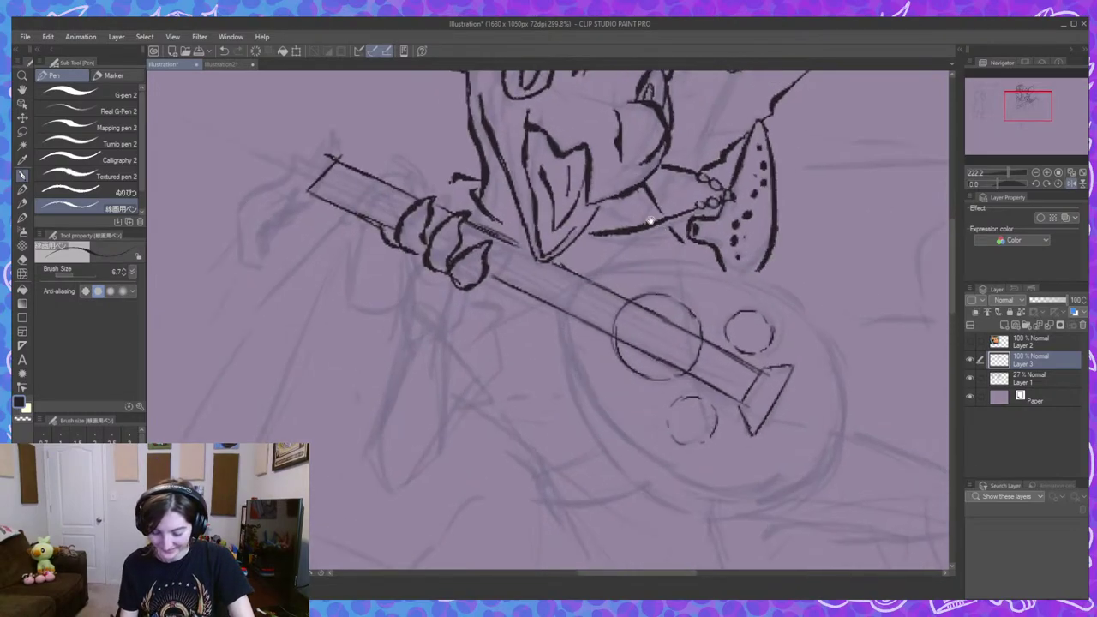
left_click_drag(747, 338, 761, 353)
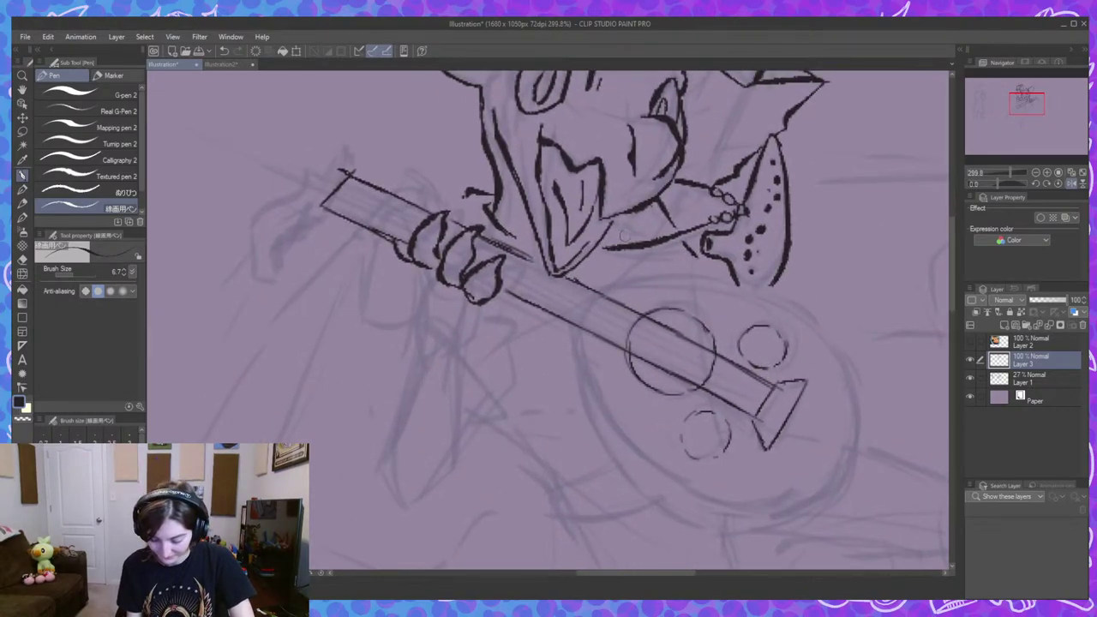
left_click_drag(607, 239, 661, 217)
key("ctrl+z")
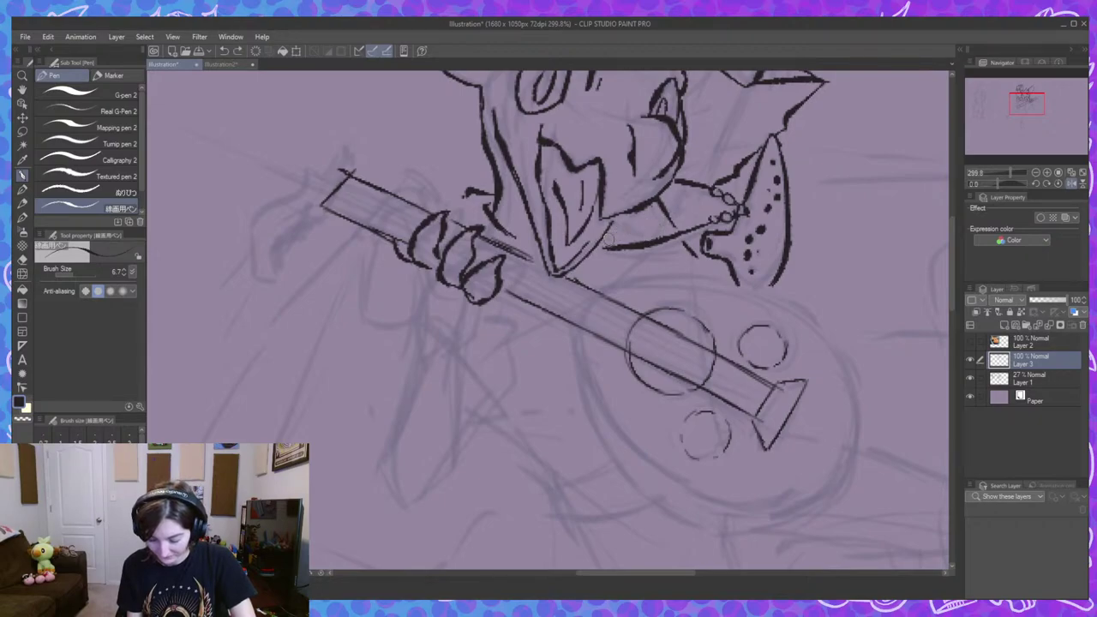
left_click_drag(606, 243, 665, 225)
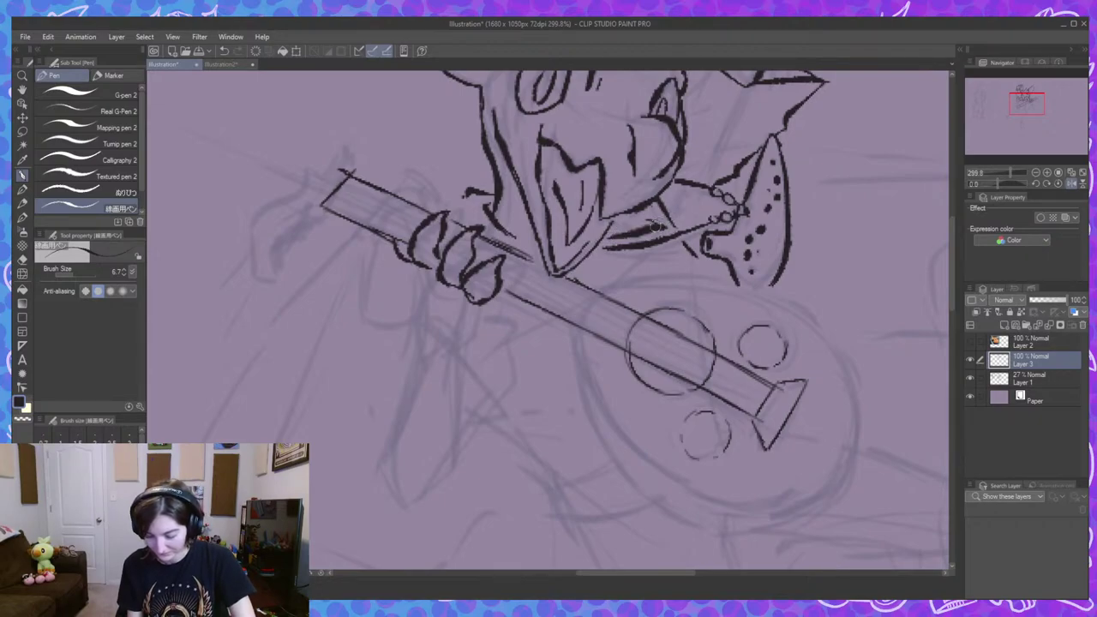
Ink the palm of the gripping hand beneath the clawed fingers and both sides of its wrist below the neck.
scroll(748, 341, "down", 4)
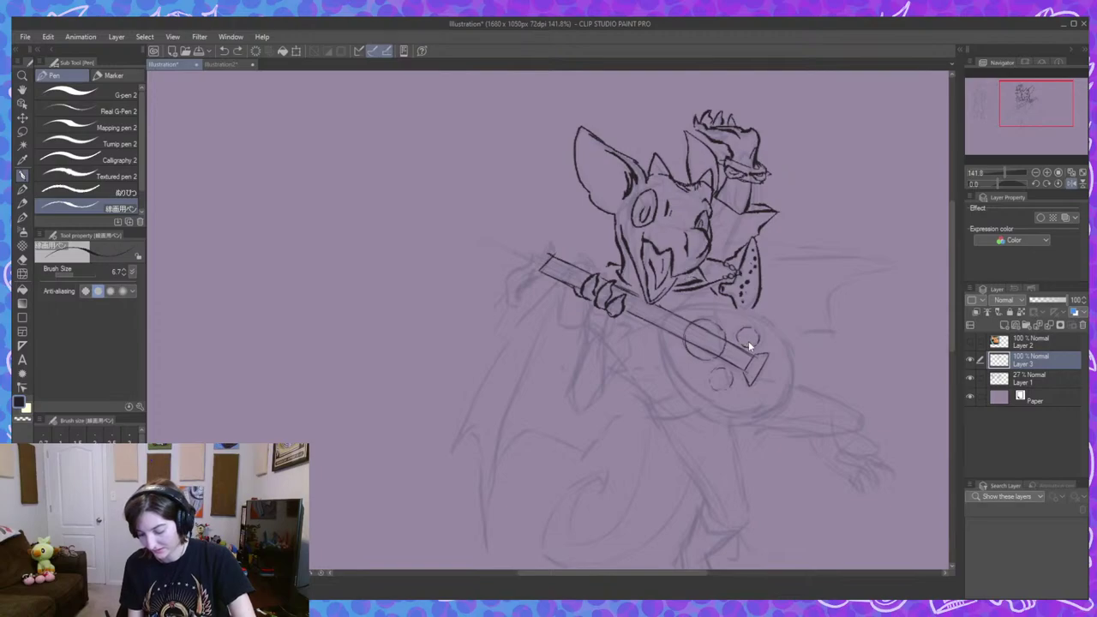
scroll(761, 347, "up", 3)
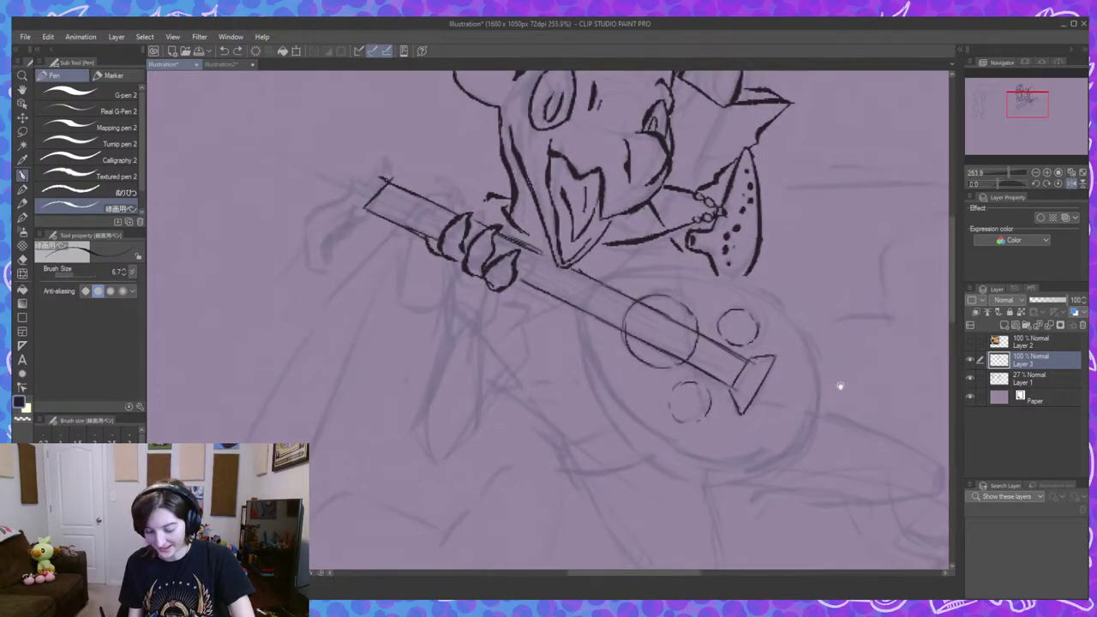
left_click_drag(790, 402, 751, 419)
left_click_drag(618, 366, 677, 380)
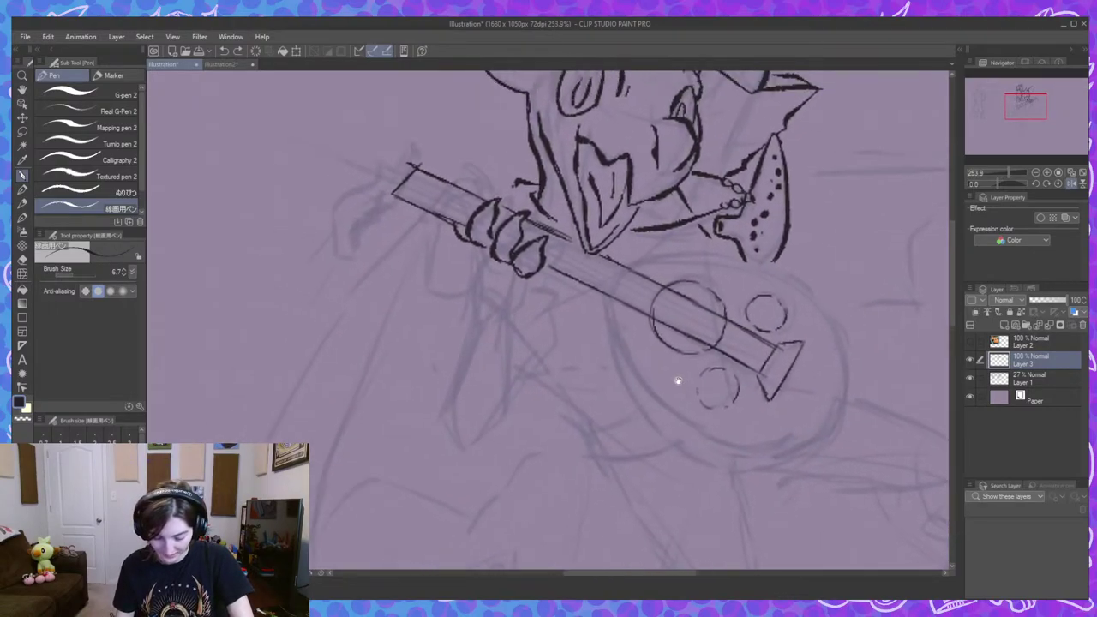
left_click_drag(464, 239, 504, 283)
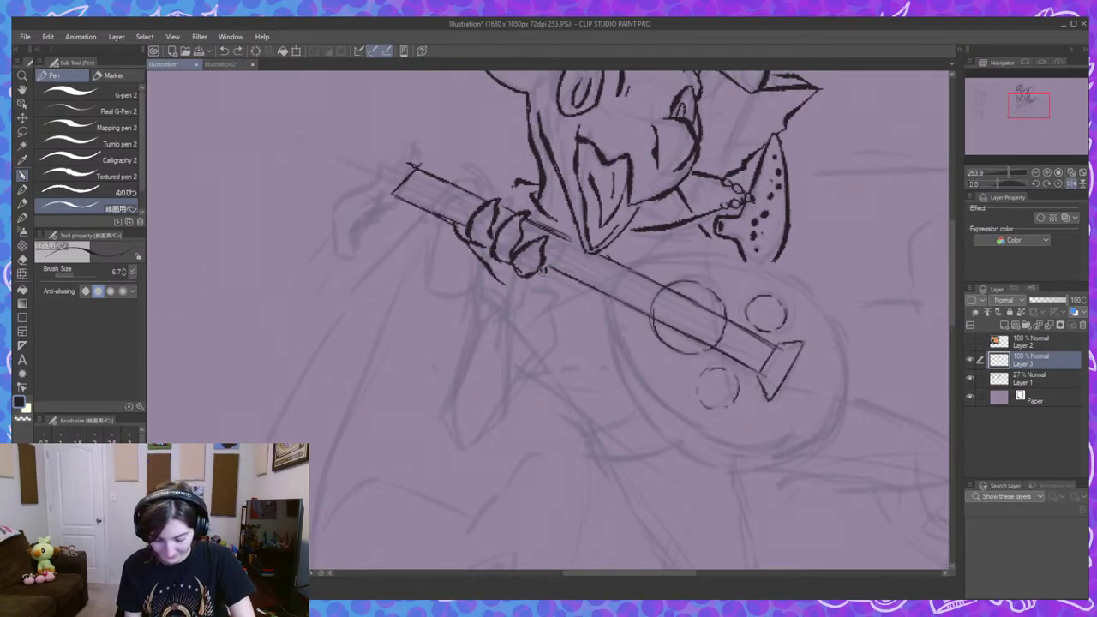
mouse_move(545, 270)
left_mouse_down()
mouse_move(532, 291)
mouse_move(495, 287)
mouse_move(468, 339)
mouse_move(526, 307)
mouse_move(516, 336)
left_mouse_up()
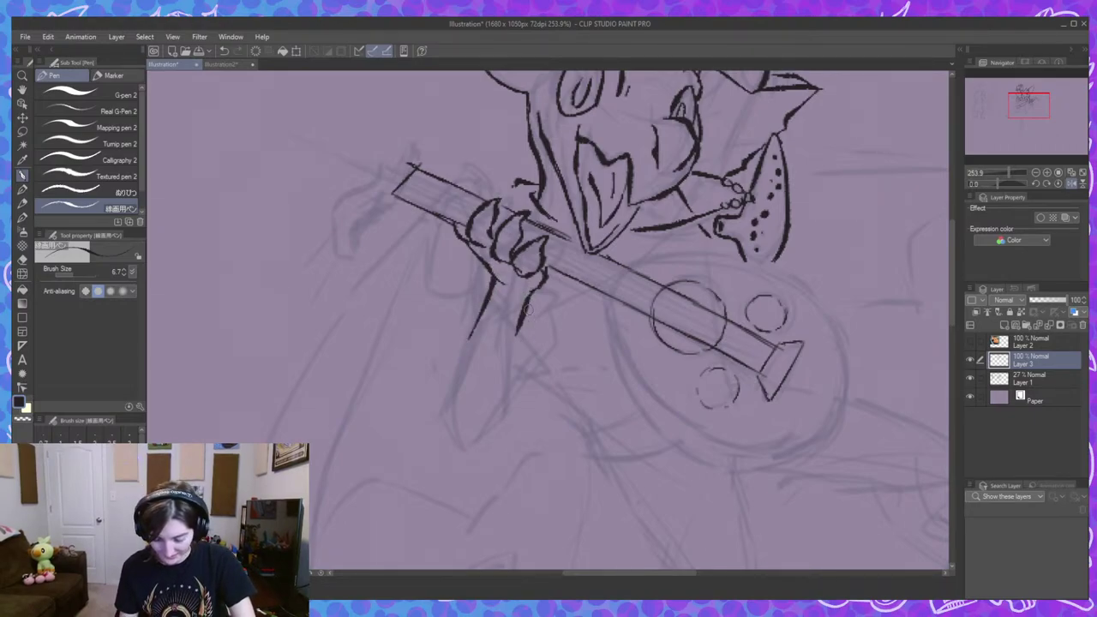
left_click_drag(561, 409, 661, 419)
mouse_move(620, 330)
left_mouse_down()
mouse_move(584, 367)
mouse_move(487, 404)
left_mouse_up()
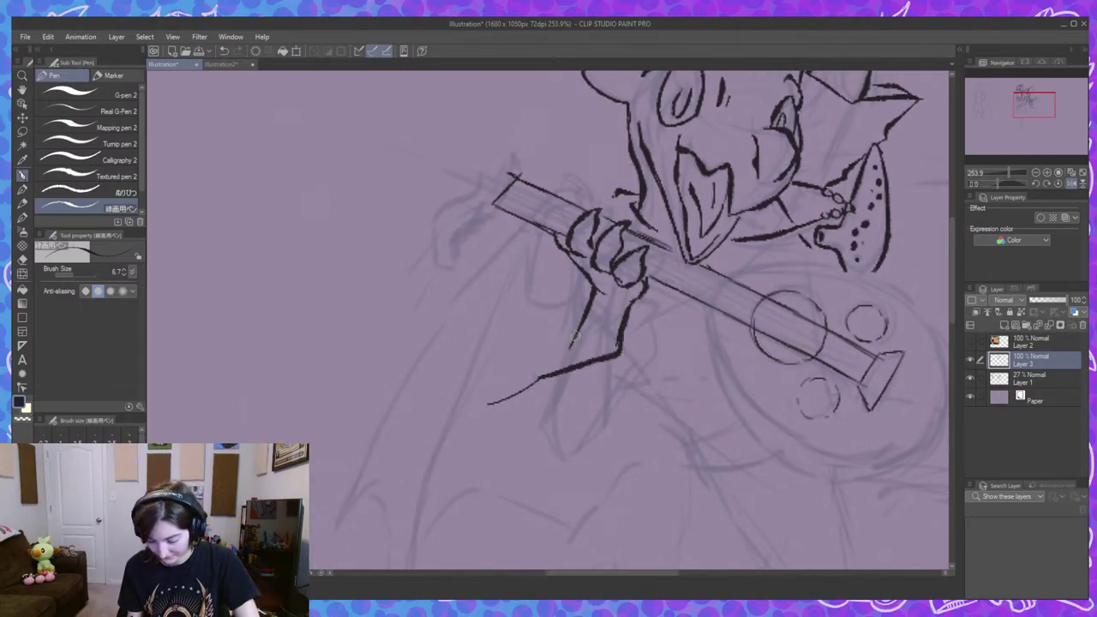
left_click_drag(574, 337, 490, 403)
left_click_drag(487, 408, 530, 436)
left_click_drag(576, 334, 558, 367)
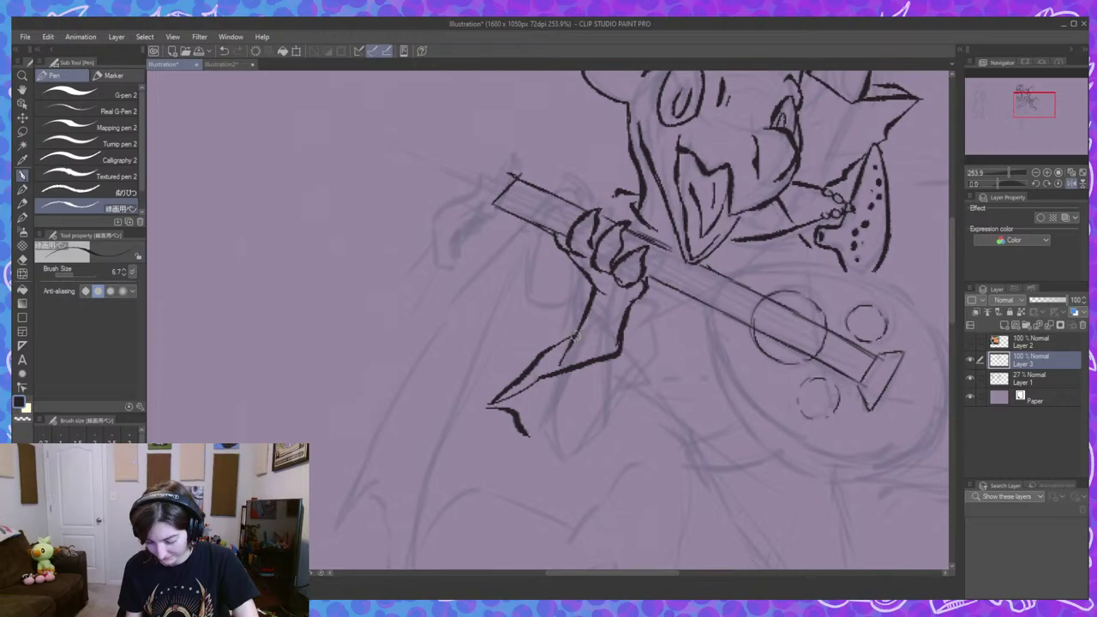
left_click_drag(629, 334, 632, 379)
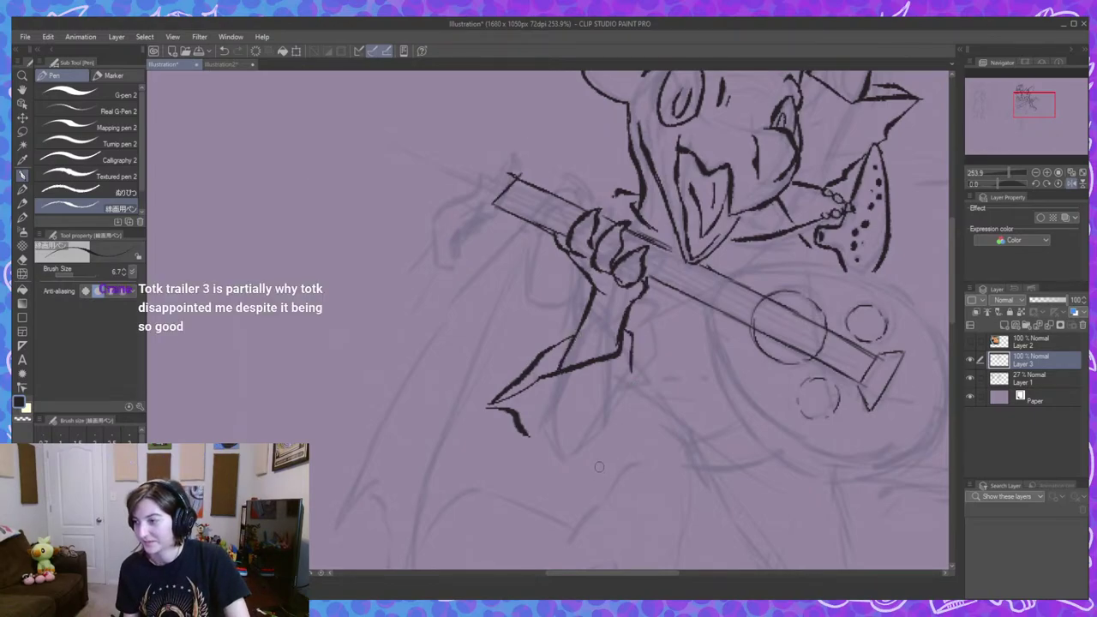
left_click_drag(524, 430, 561, 467)
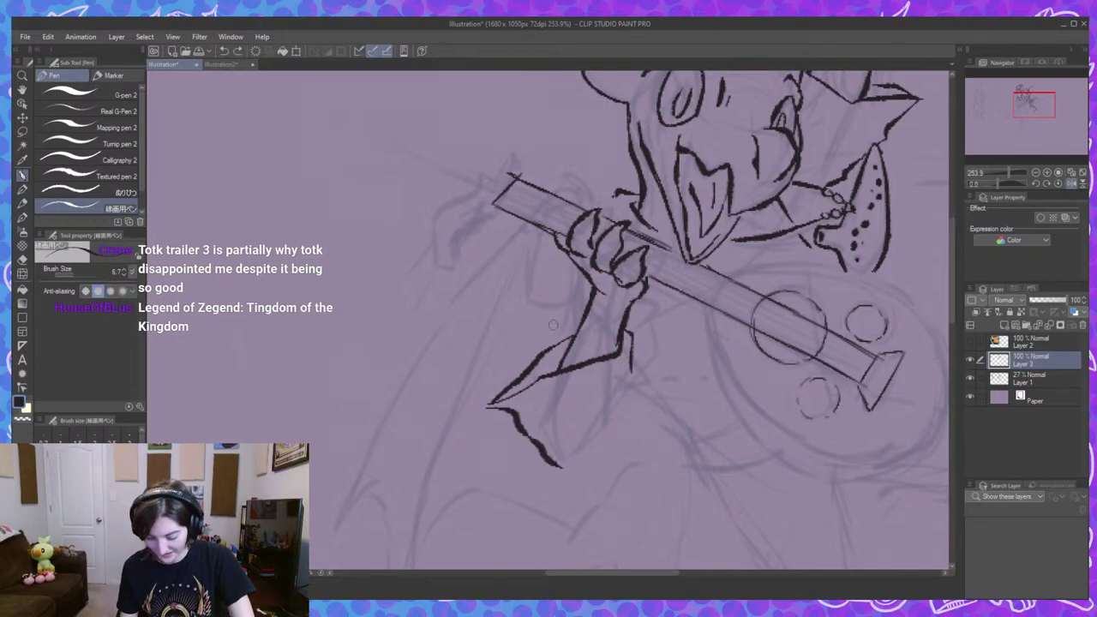
mouse_move(554, 336)
left_mouse_down()
mouse_move(566, 283)
mouse_move(428, 274)
left_mouse_up()
left_click_drag(577, 305, 693, 325)
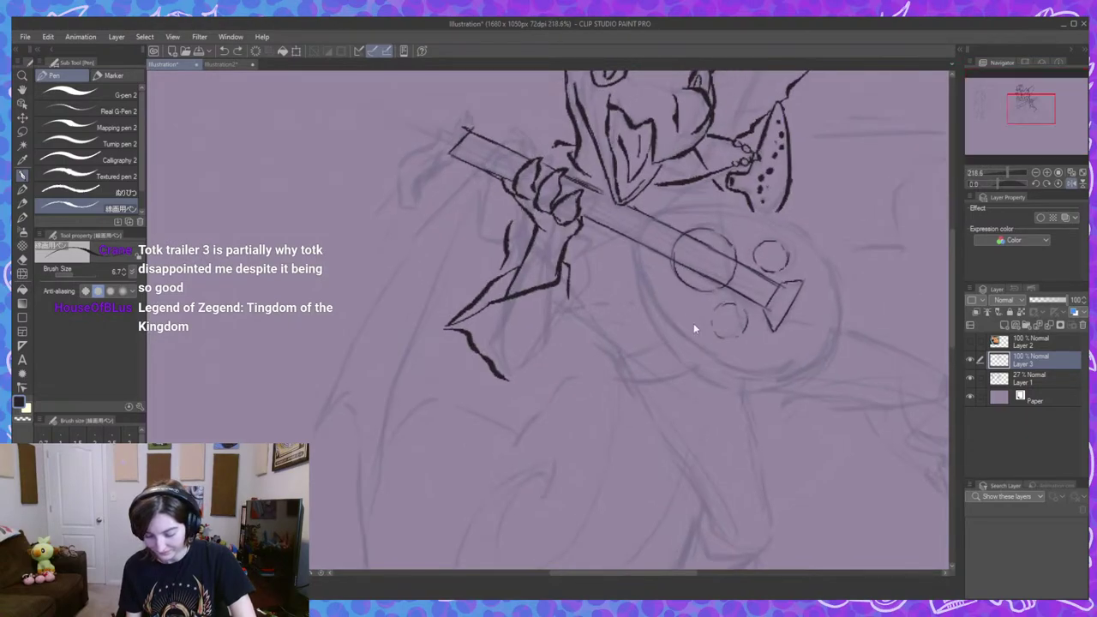
key("ctrl+z")
key("ctrl+z")
key("ctrl+z")
key("ctrl+z")
key("ctrl+z")
key("ctrl+z")
key("ctrl+z")
key("ctrl+z")
key("ctrl+z")
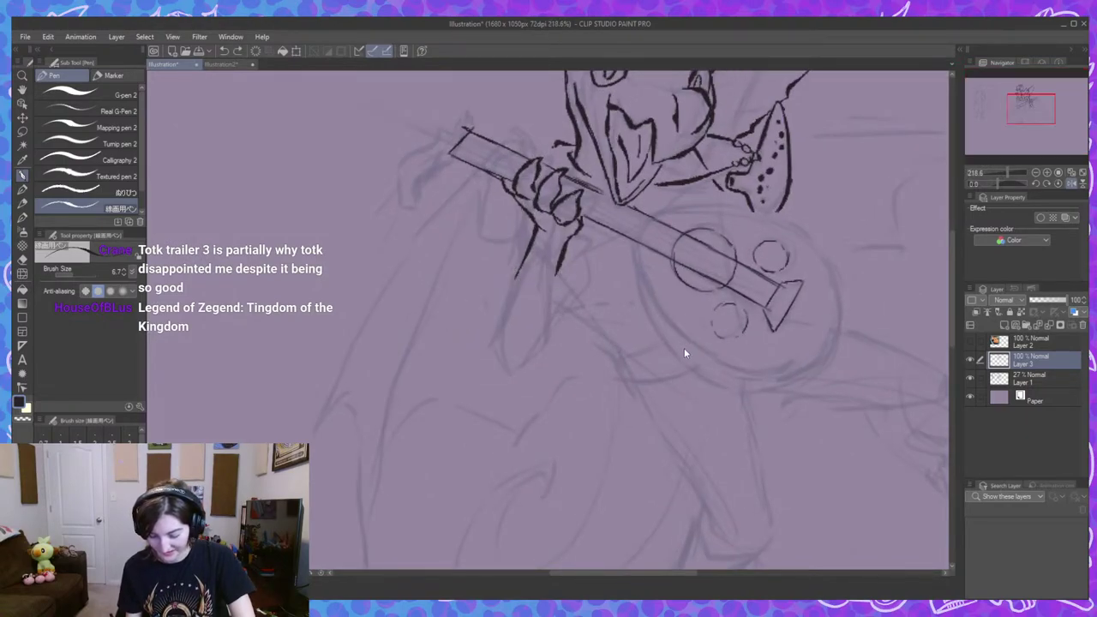
Extend both edges of the gripping arm down to meet in a point, and add a short inner line below the wrist.
mouse_move(520, 256)
left_mouse_down()
mouse_move(522, 288)
mouse_move(572, 326)
left_mouse_up()
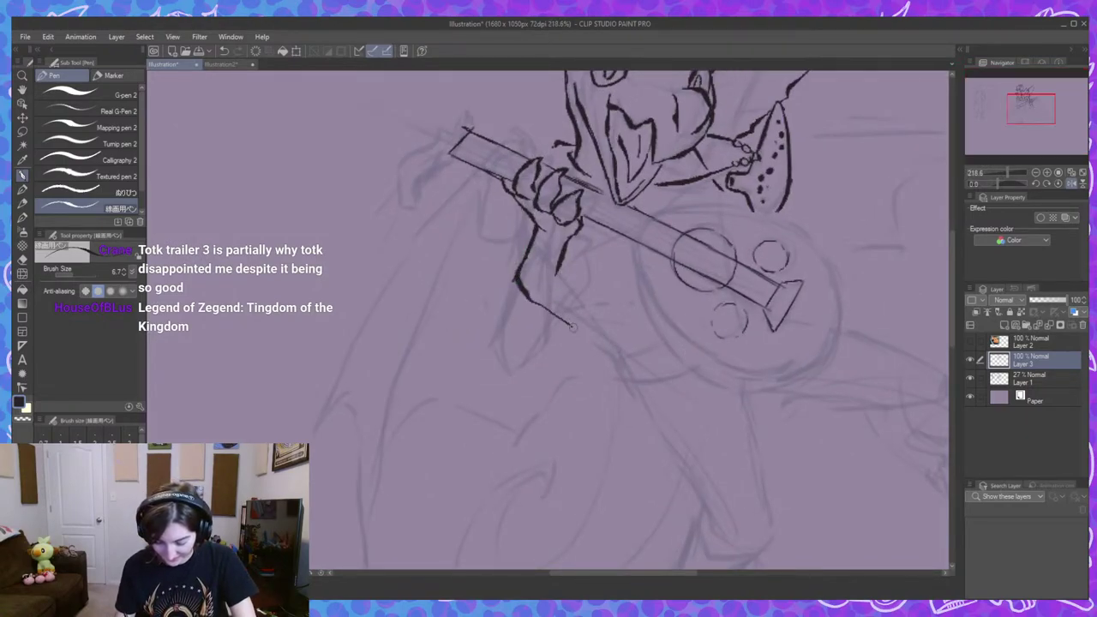
left_click_drag(558, 262, 589, 339)
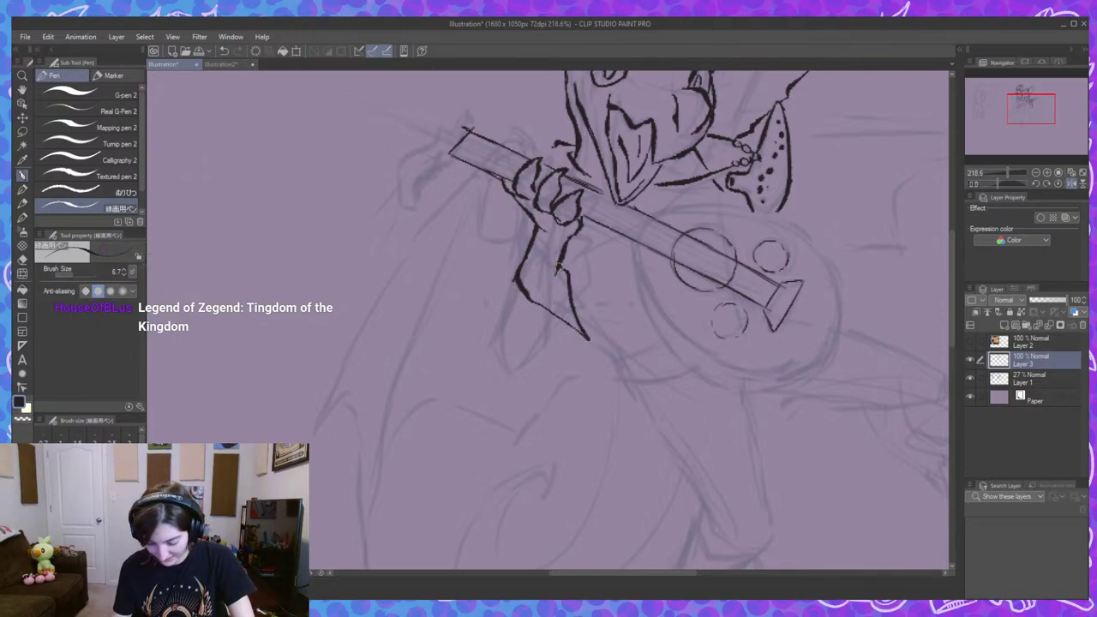
left_click_drag(562, 267, 554, 311)
key("ctrl+z")
left_click_drag(561, 265, 553, 310)
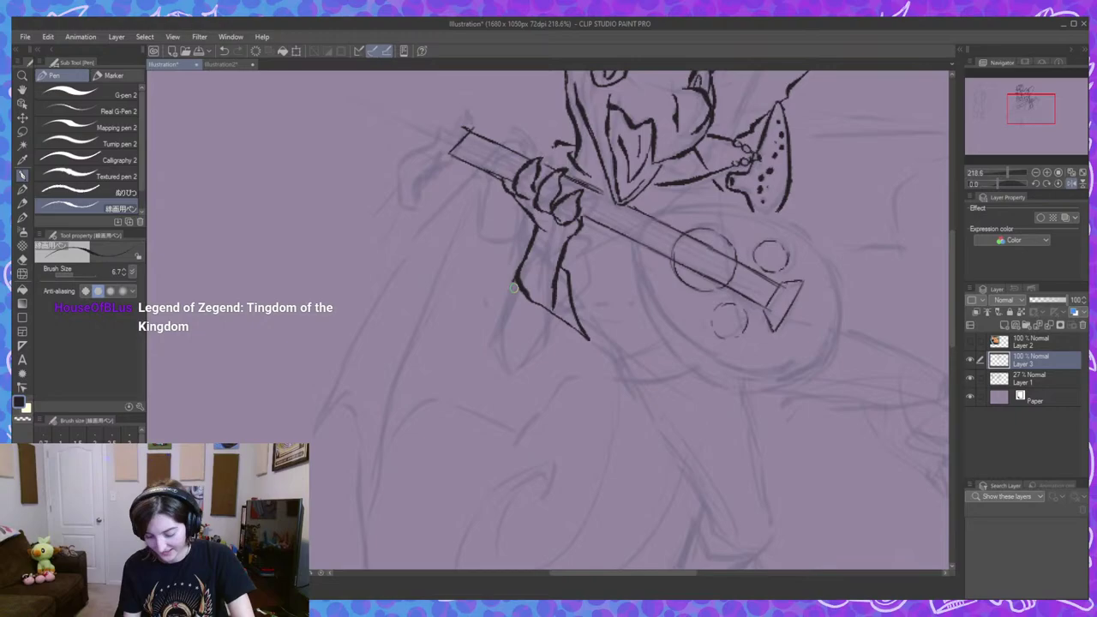
Ink the arm's outer curve down to a lower point and join that point to the arm's inner corner.
left_click_drag(514, 255, 493, 321)
key("ctrl+z")
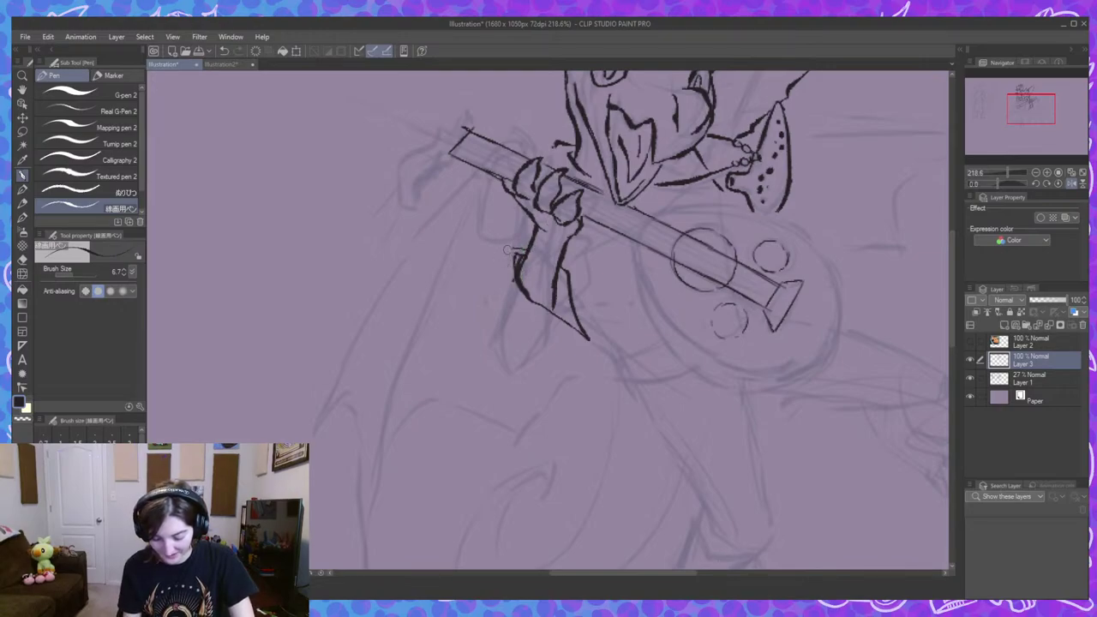
mouse_move(509, 247)
left_mouse_down()
mouse_move(489, 329)
mouse_move(496, 354)
mouse_move(533, 368)
mouse_move(590, 344)
left_mouse_up()
key("ctrl+z")
left_click_drag(517, 385, 588, 337)
Ink a short line from the gripping hand down beside the wrist, and connect the marks beside the jaw to the fingers.
left_click_drag(499, 290, 517, 206)
key("ctrl+z")
left_click_drag(516, 249, 520, 199)
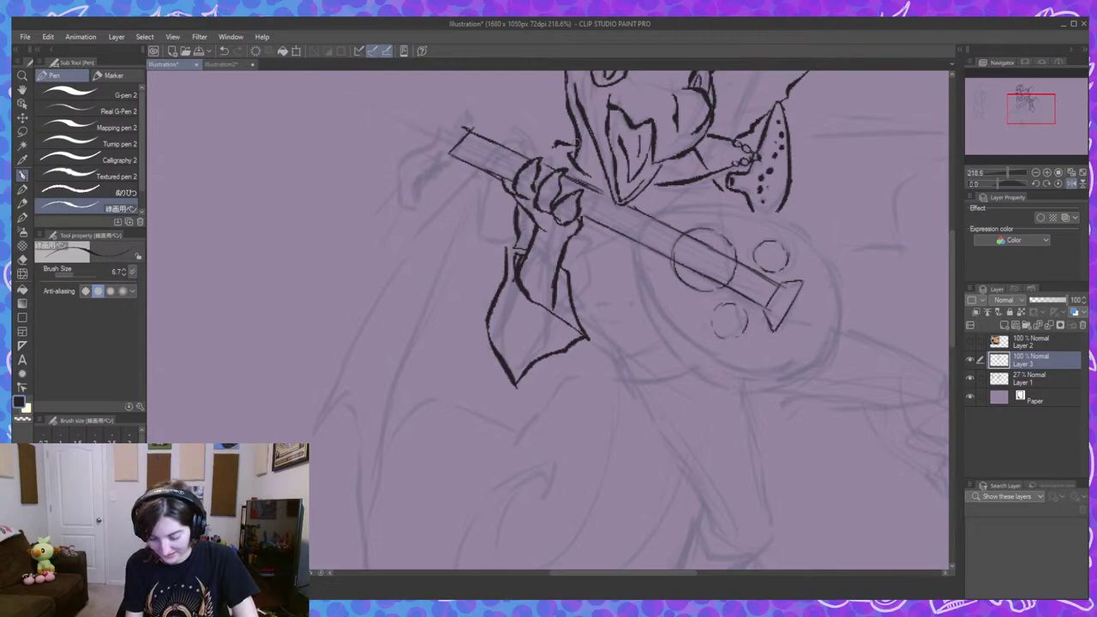
left_click_drag(555, 144, 536, 162)
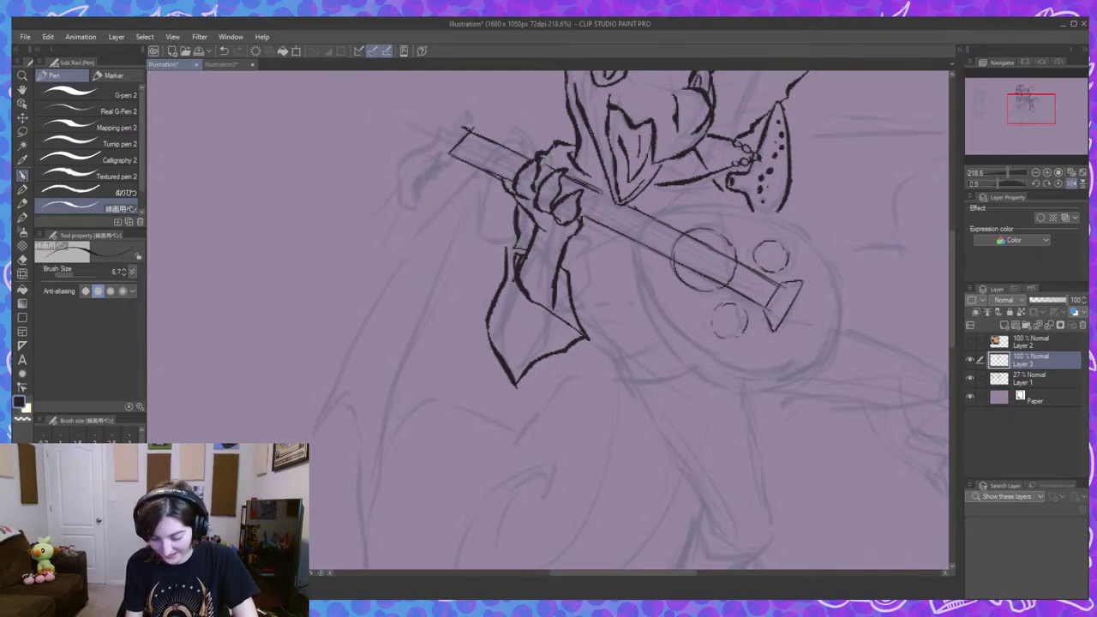
Ink a diagonal line from below the gripping wrist toward the instrument's body, with a short connecting line beside the sleeve.
left_click_drag(566, 246, 632, 328)
key("ctrl+z")
left_click_drag(567, 247, 637, 309)
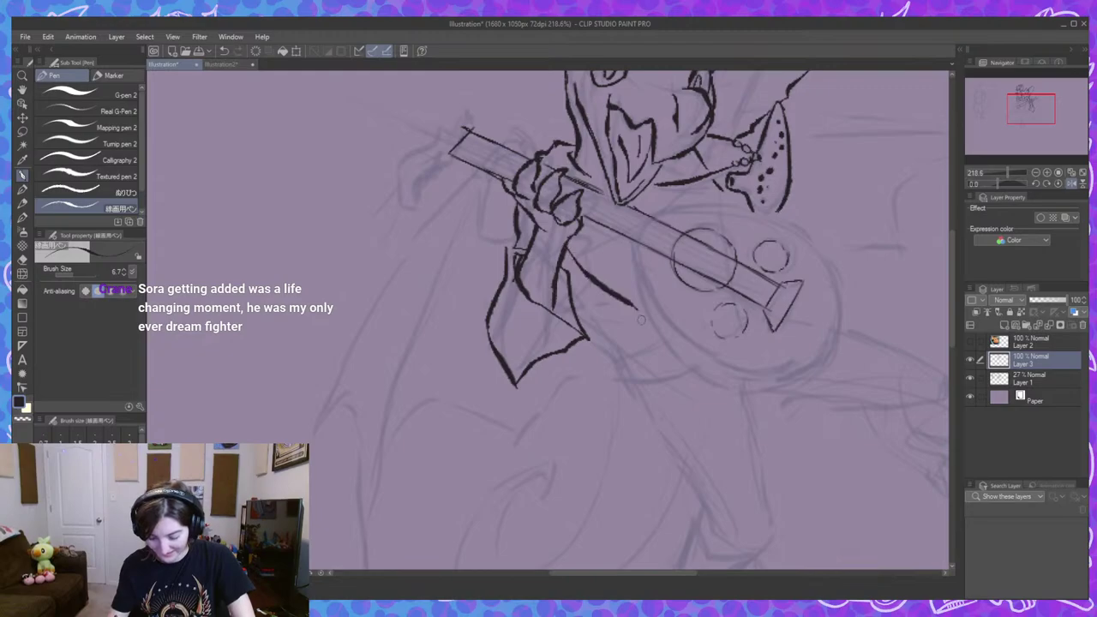
left_click_drag(708, 383, 672, 429)
key("ctrl+z")
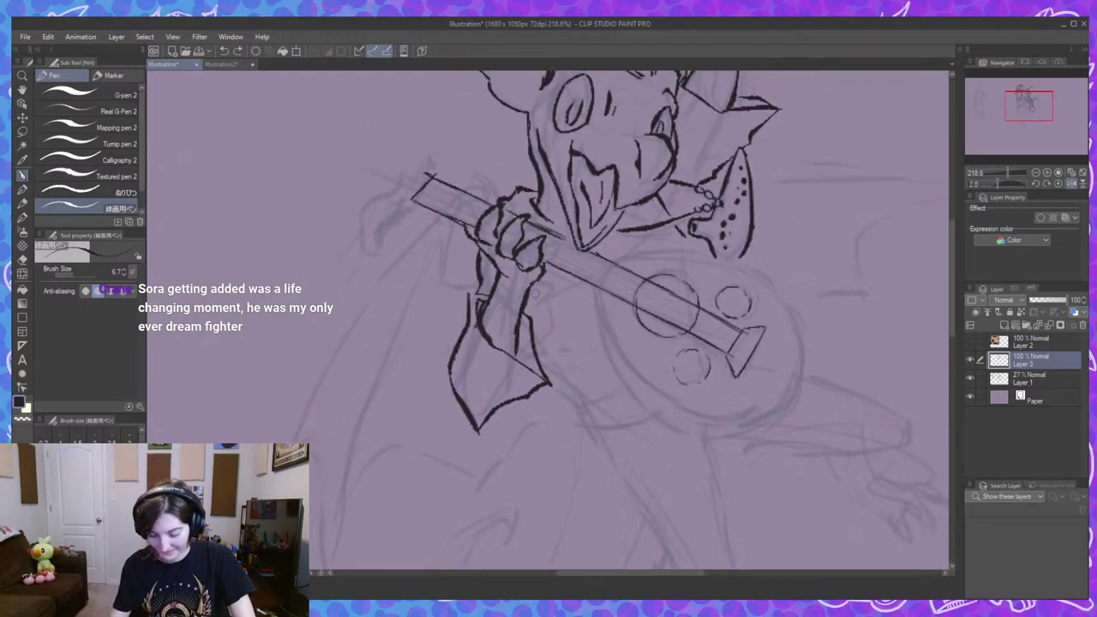
mouse_move(533, 292)
left_mouse_down()
mouse_move(580, 338)
mouse_move(545, 314)
left_mouse_up()
left_click_drag(697, 387, 605, 380)
left_click_drag(766, 440, 712, 422)
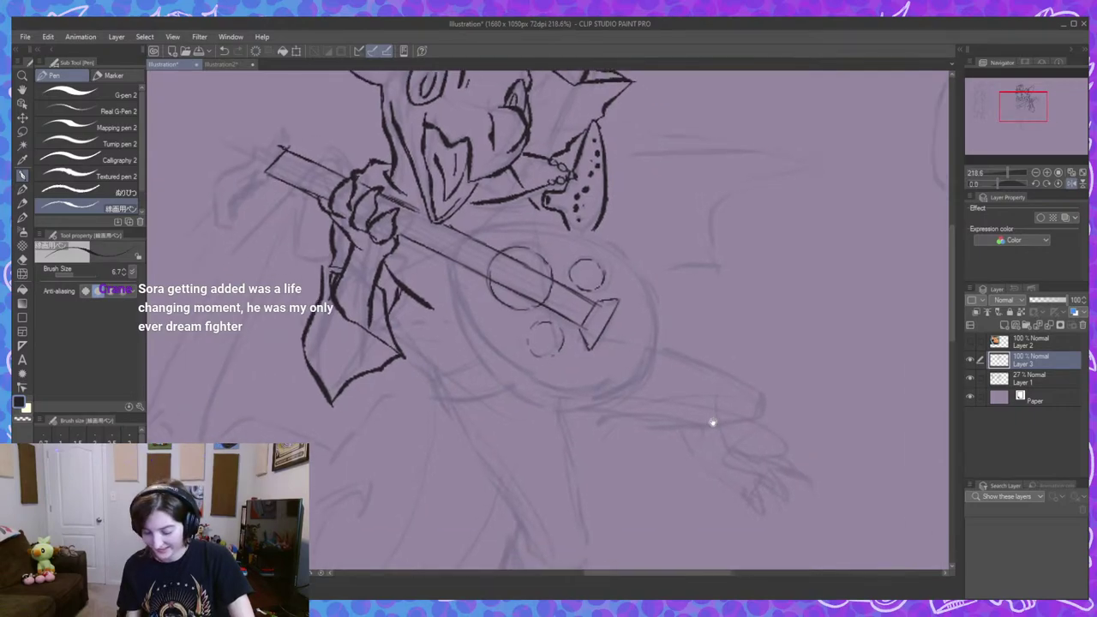
left_click_drag(548, 282, 667, 377)
left_click_drag(654, 497, 678, 436)
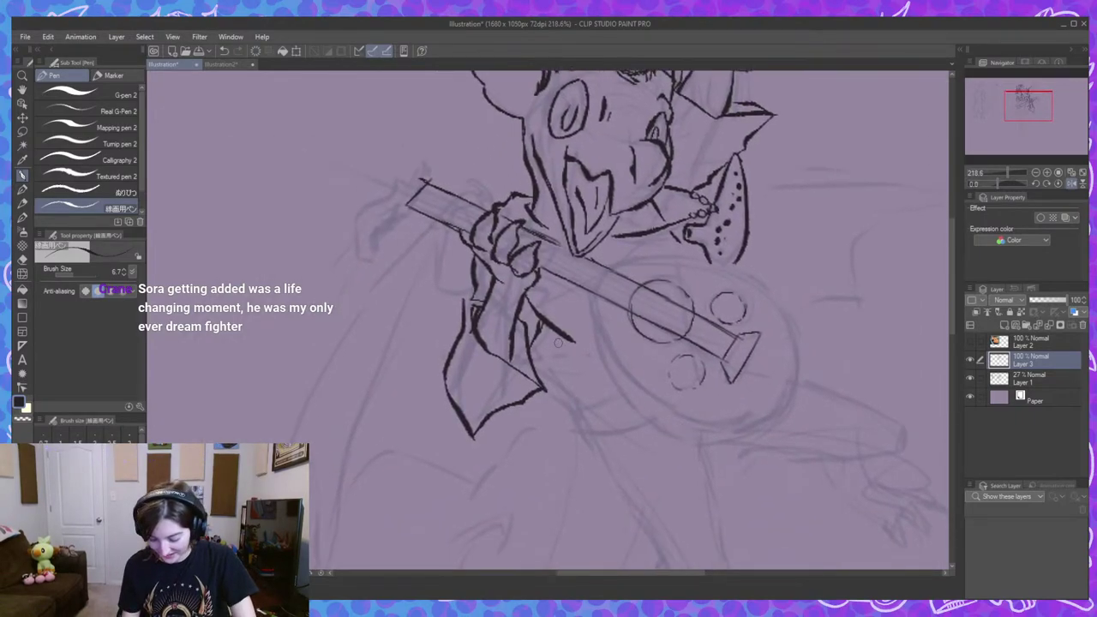
Ink the lower contour of the instrument's body, curving from the neck's underside down and around its base.
scroll(574, 368, "right", 5)
scroll(548, 342, "down", 2)
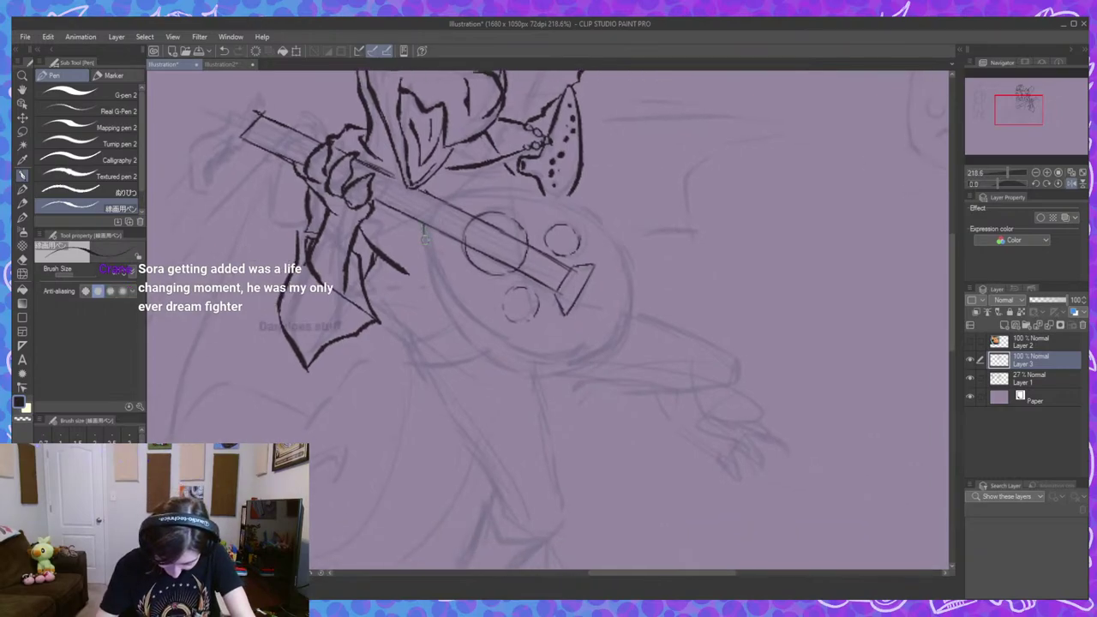
mouse_move(423, 226)
left_mouse_down()
mouse_move(467, 339)
mouse_move(506, 364)
left_mouse_up()
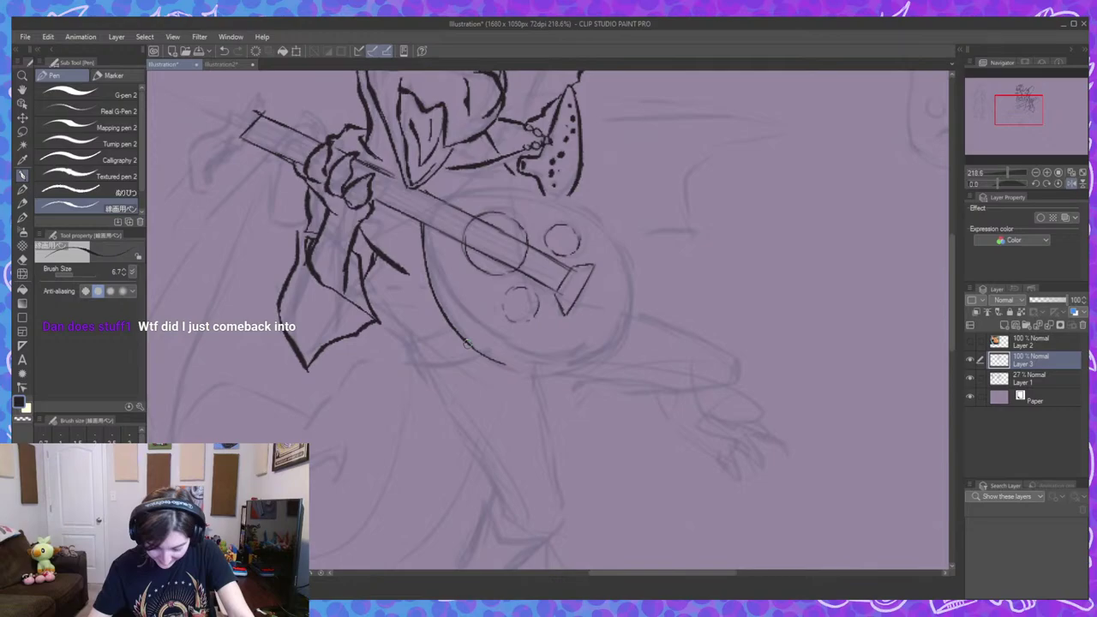
scroll(465, 343, "up", 3)
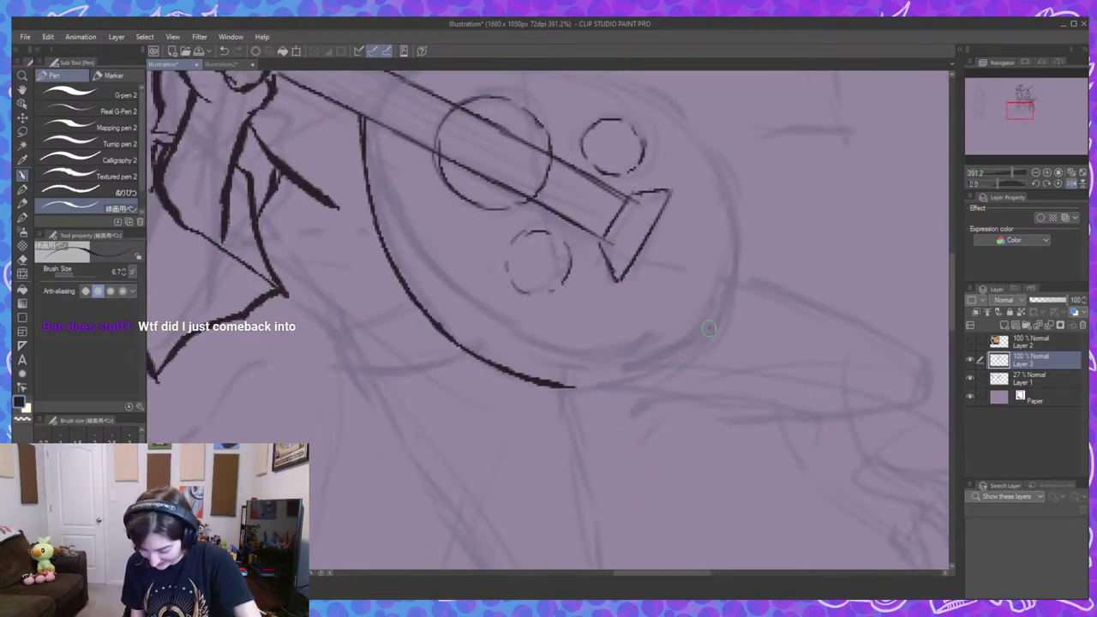
left_click_drag(708, 329, 563, 385)
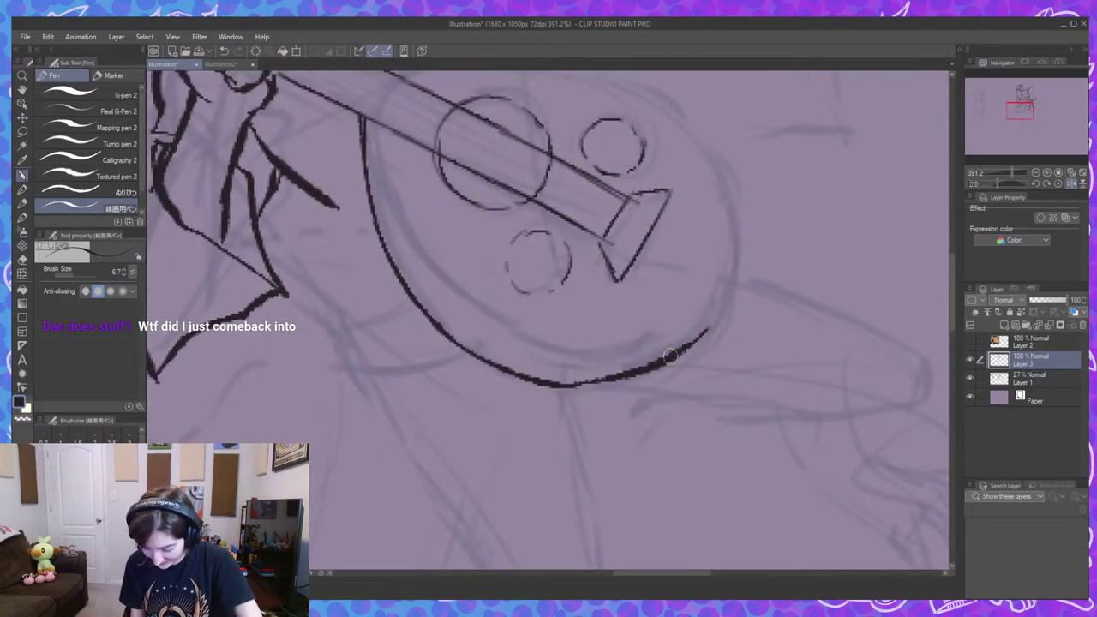
left_click_drag(708, 329, 562, 388)
mouse_move(667, 377)
left_mouse_down()
mouse_move(655, 403)
mouse_move(554, 429)
left_mouse_up()
key("ctrl+z")
key("ctrl+z")
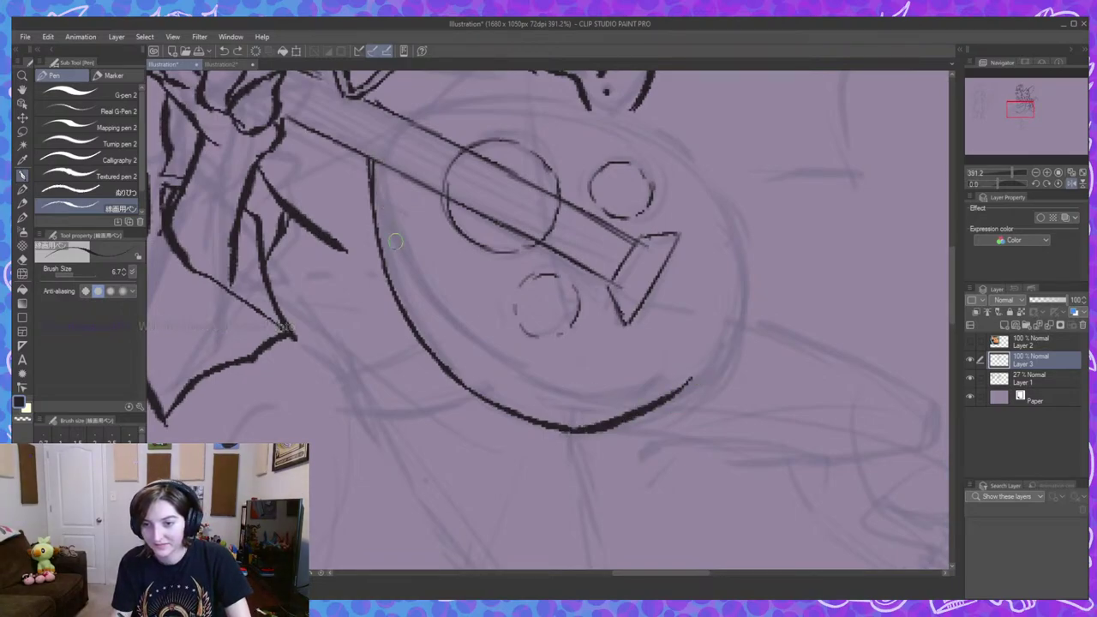
Ink the upper contour of the instrument's body, arching from the neck over toward its far end.
left_click_drag(576, 300, 548, 301)
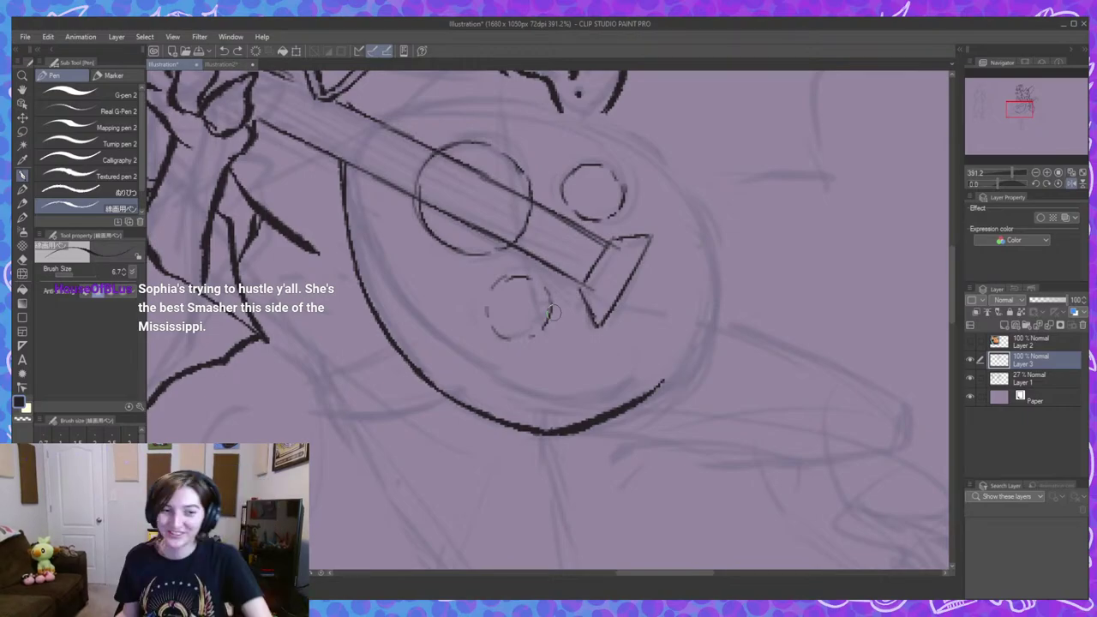
mouse_move(659, 317)
left_mouse_down()
mouse_move(634, 308)
mouse_move(551, 351)
mouse_move(583, 390)
left_mouse_up()
left_click_drag(332, 235, 332, 247)
key("ctrl+z")
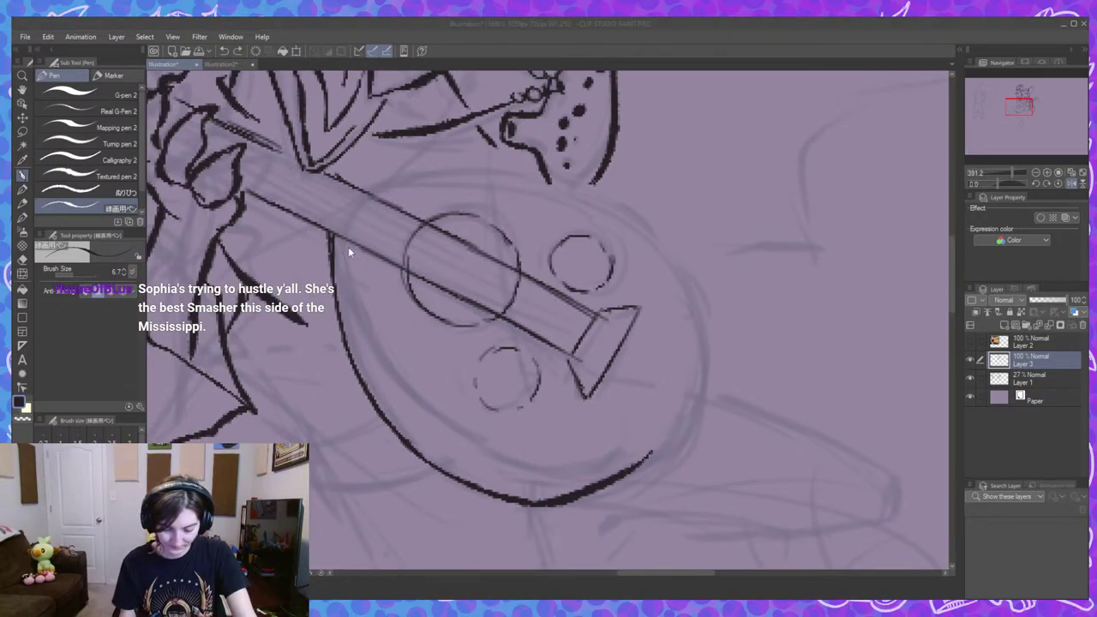
left_click(407, 333)
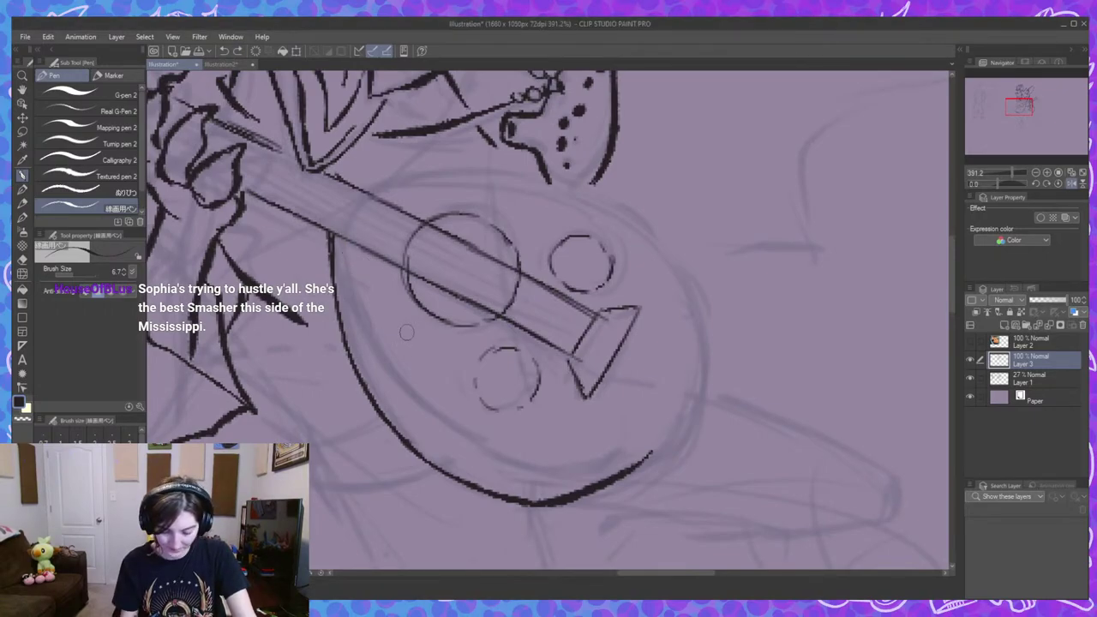
left_click_drag(407, 332, 436, 362)
mouse_move(393, 224)
left_mouse_down()
mouse_move(437, 210)
mouse_move(557, 207)
mouse_move(648, 245)
mouse_move(716, 343)
left_mouse_up()
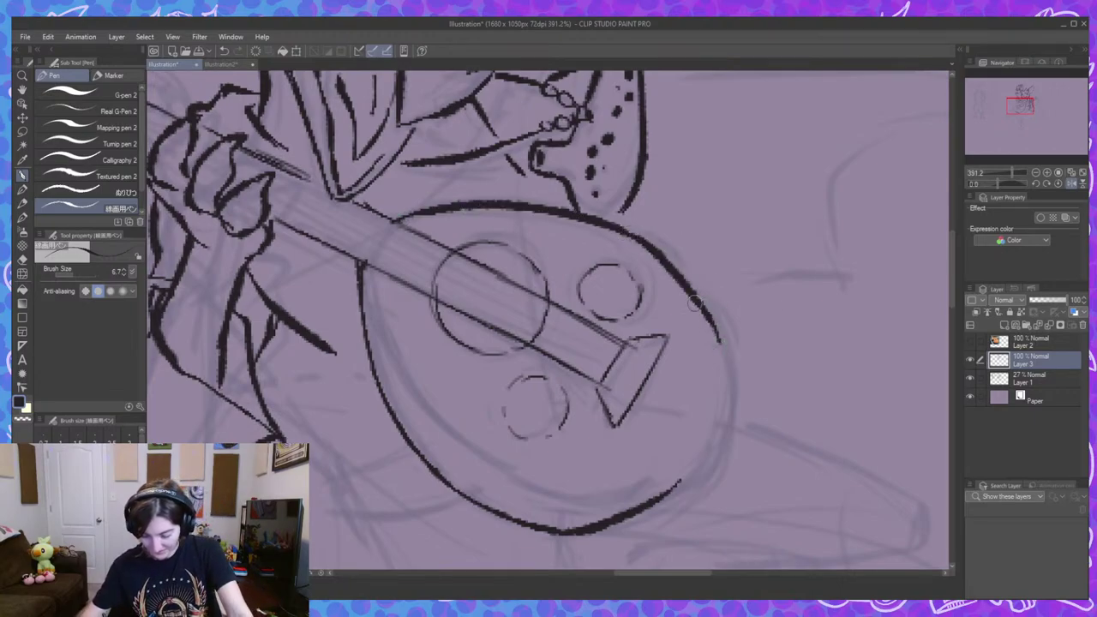
key("ctrl+z")
mouse_move(622, 230)
left_mouse_down()
mouse_move(711, 321)
mouse_move(735, 403)
mouse_move(656, 262)
mouse_move(722, 338)
left_mouse_up()
key("ctrl+z")
key("ctrl+z")
mouse_move(627, 230)
left_mouse_down()
mouse_move(735, 394)
mouse_move(720, 434)
mouse_move(690, 465)
left_mouse_up()
left_click_drag(727, 426, 674, 491)
left_click_drag(716, 439, 697, 467)
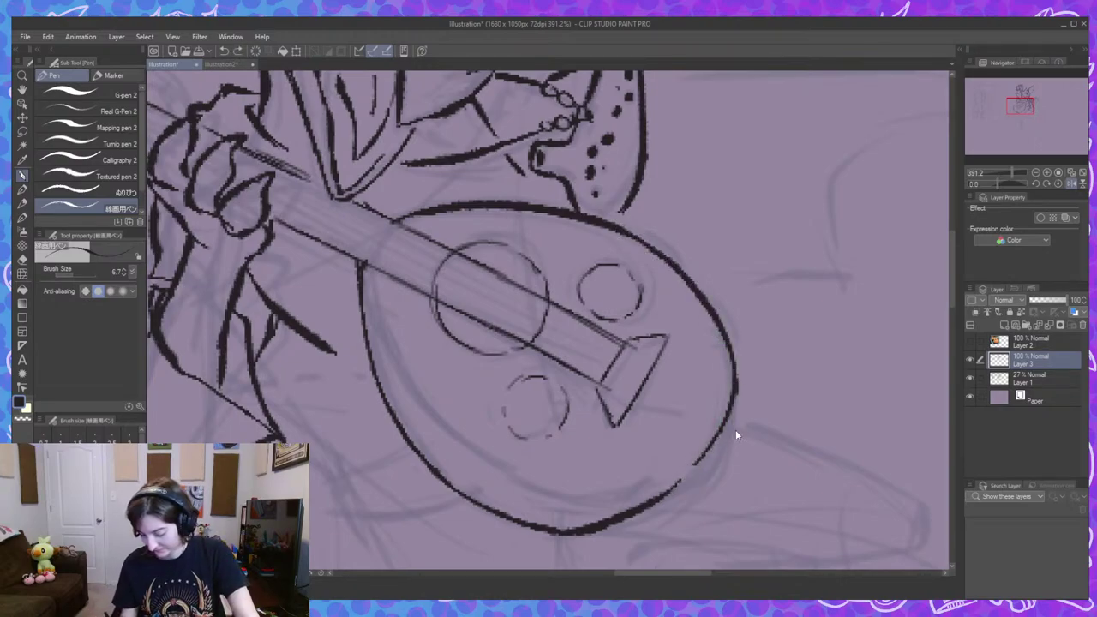
key("ctrl+z")
key("ctrl+z")
key("ctrl+z")
Ink the rounded far end of the instrument's body, joining the upper contour to the lower curve.
mouse_move(628, 232)
left_mouse_down()
mouse_move(671, 266)
mouse_move(695, 311)
left_mouse_up()
key("ctrl+z")
left_click_drag(659, 254, 716, 344)
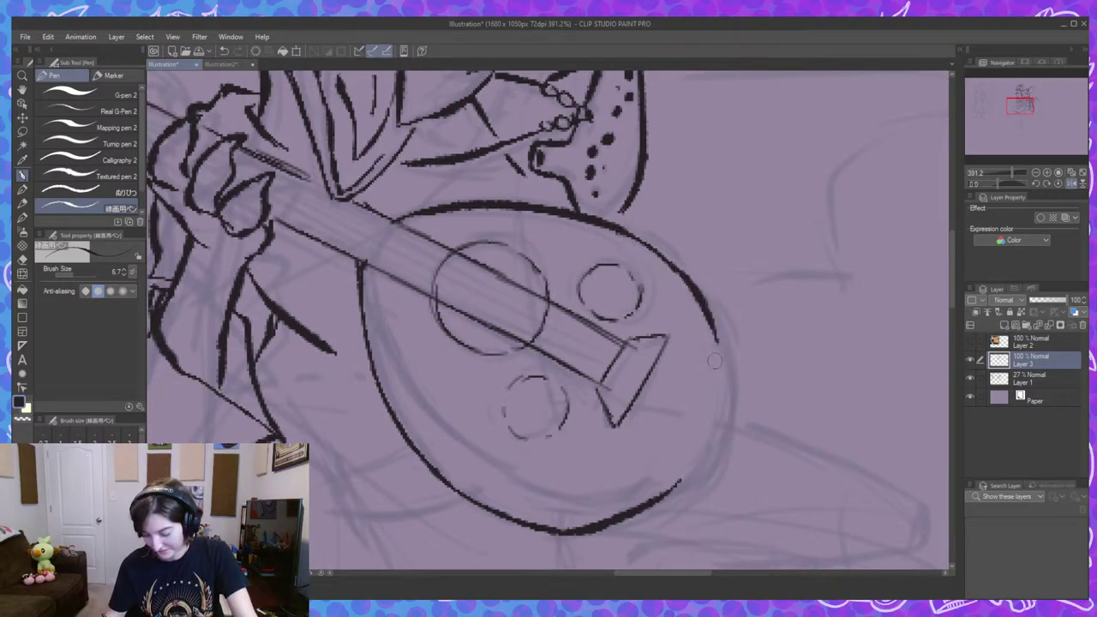
key("ctrl+z")
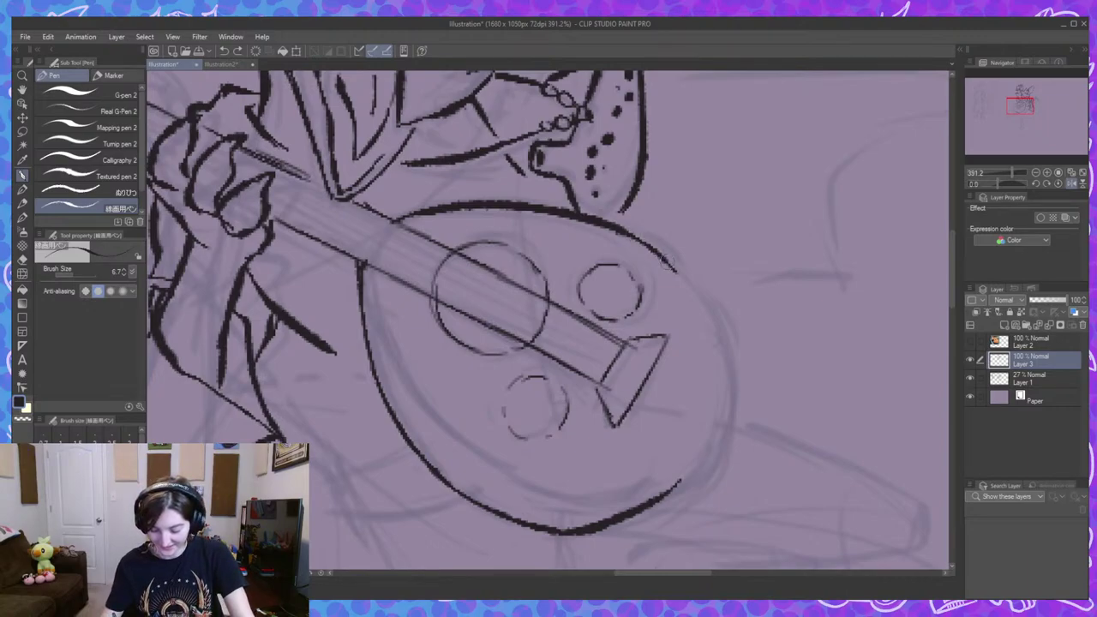
mouse_move(677, 271)
left_mouse_down()
mouse_move(724, 372)
mouse_move(514, 526)
mouse_move(676, 480)
left_mouse_up()
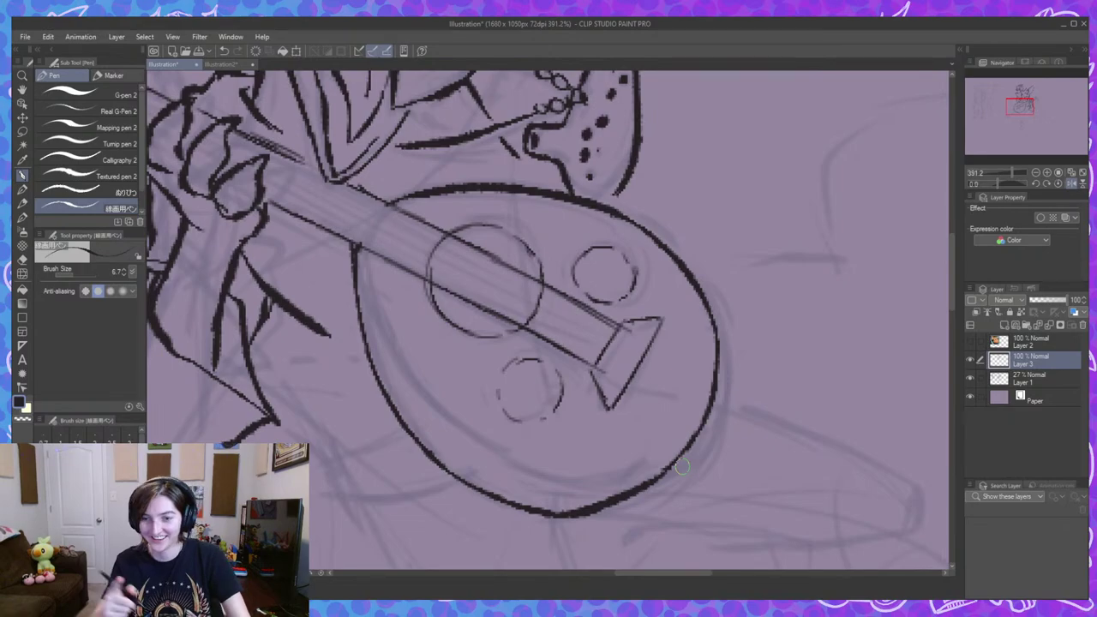
Ink an inner rim line that follows the lower contour of the instrument's body from the neck to the far end.
left_click_drag(681, 467, 657, 447)
left_click_drag(334, 229, 348, 284)
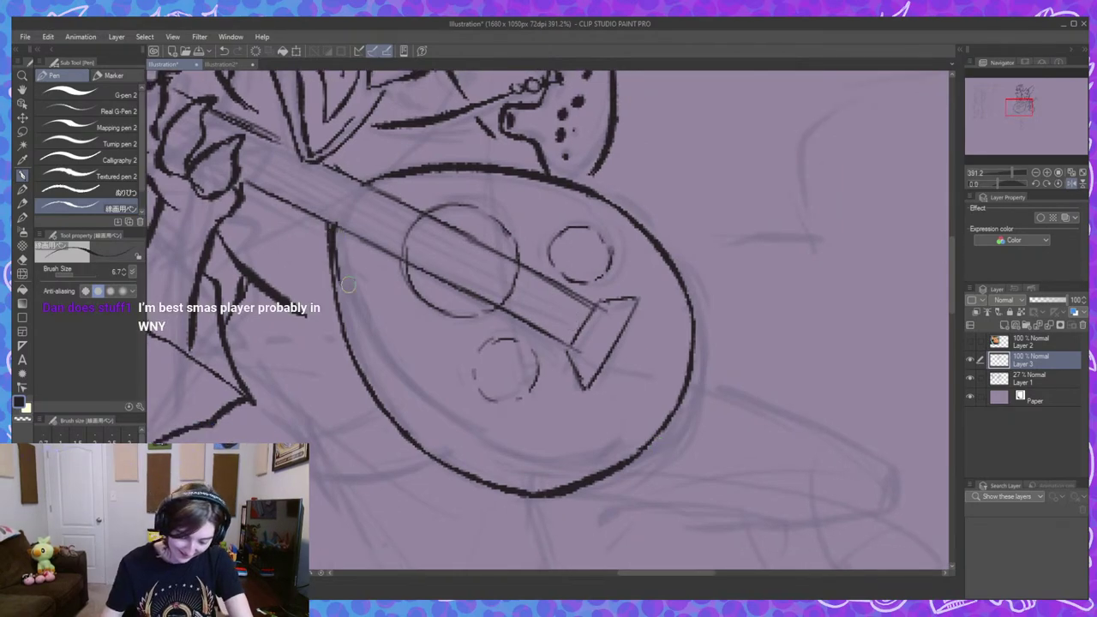
key("ctrl+z")
mouse_move(331, 228)
left_mouse_down()
mouse_move(359, 321)
mouse_move(420, 405)
mouse_move(515, 458)
mouse_move(474, 437)
mouse_move(623, 446)
mouse_move(686, 359)
left_mouse_up()
left_click_drag(588, 432, 727, 434)
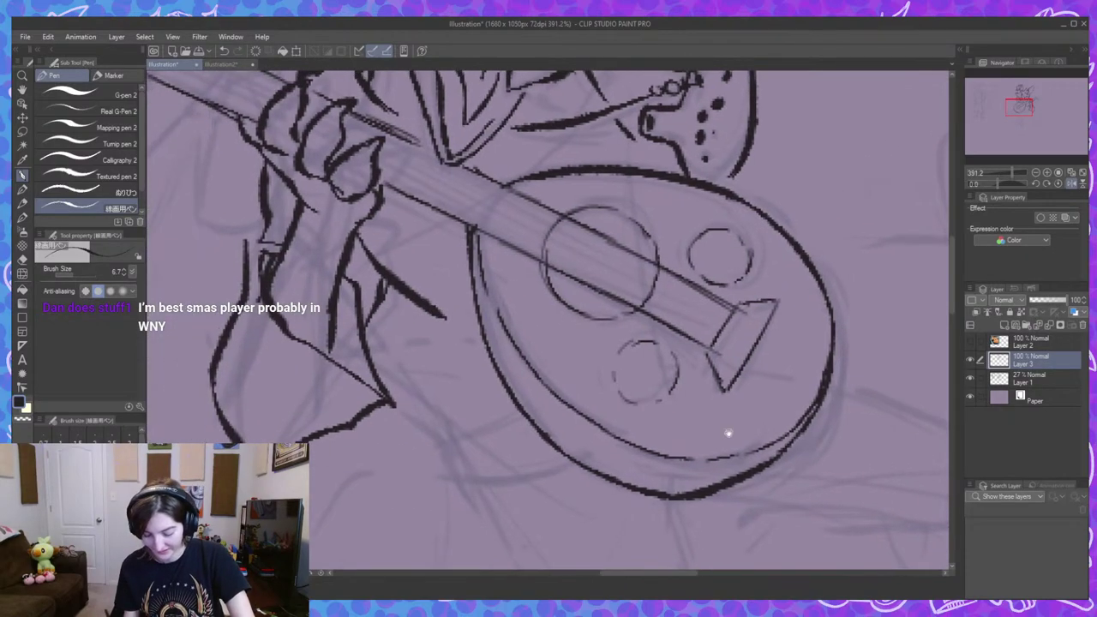
Shade the instrument's rim with hatching near the neck and cross-hatching along the base.
mouse_move(469, 234)
left_mouse_down()
mouse_move(482, 296)
mouse_move(519, 370)
left_mouse_up()
mouse_move(537, 440)
left_mouse_down()
mouse_move(367, 364)
mouse_move(461, 406)
mouse_move(510, 411)
left_mouse_up()
left_click_drag(425, 392, 545, 406)
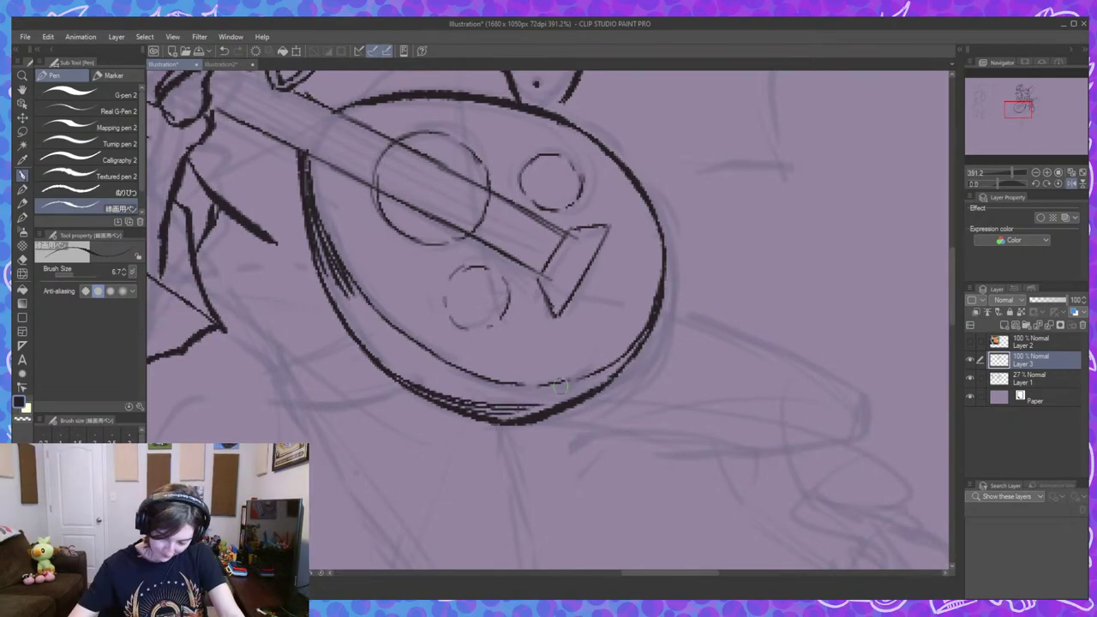
mouse_move(430, 381)
left_mouse_down()
mouse_move(617, 370)
mouse_move(716, 445)
left_mouse_up()
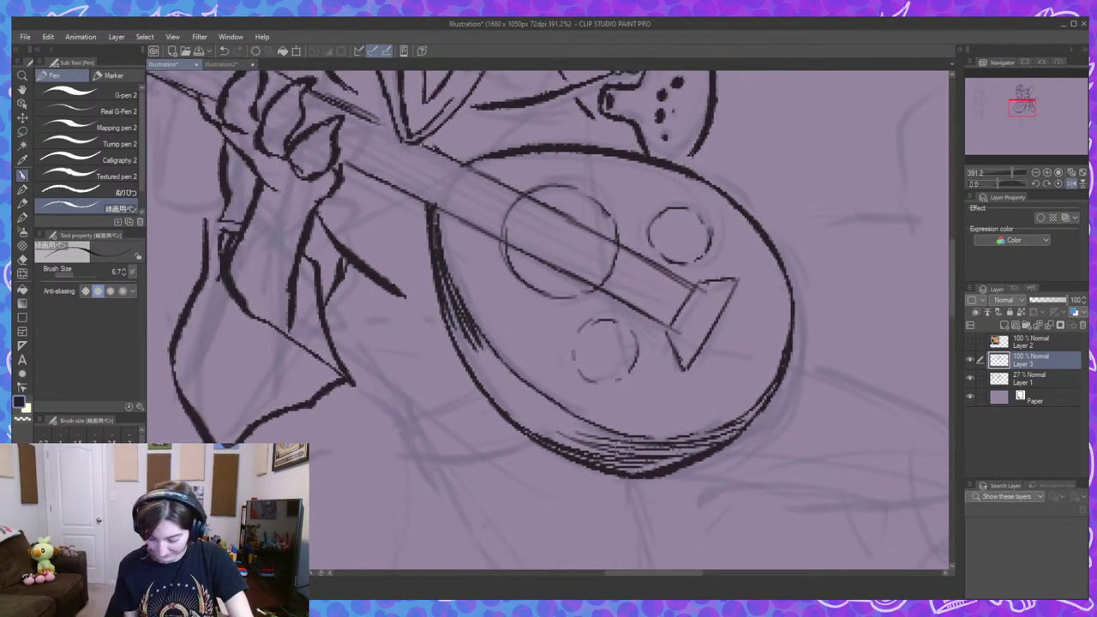
mouse_move(612, 467)
left_mouse_down()
mouse_move(639, 438)
mouse_move(578, 456)
left_mouse_up()
mouse_move(602, 418)
left_mouse_down()
mouse_move(566, 443)
mouse_move(548, 439)
left_mouse_up()
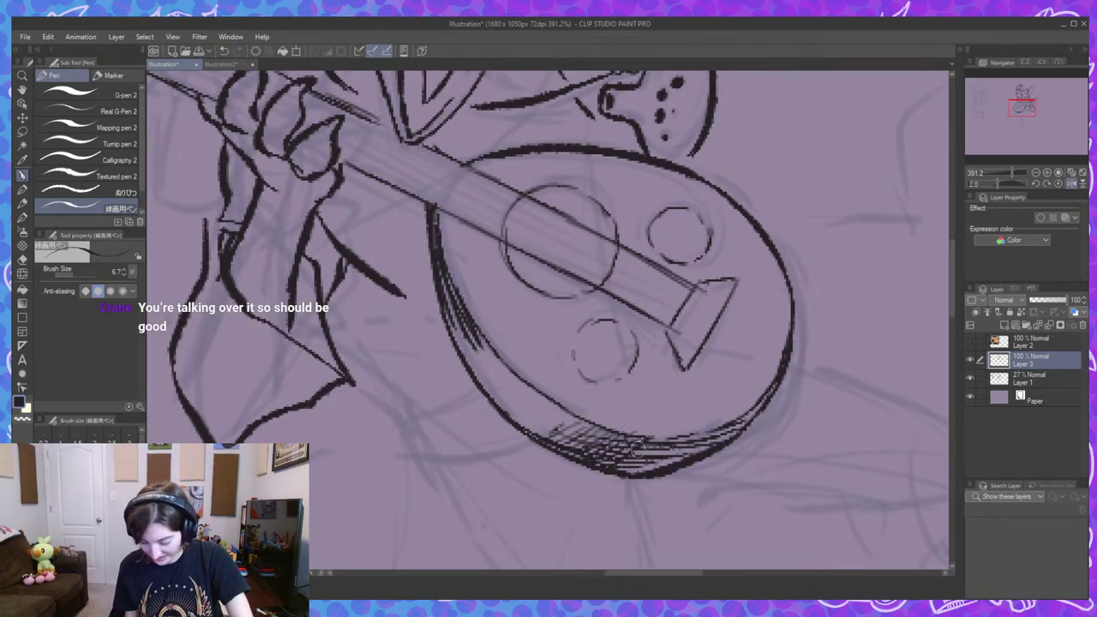
Ink the side of the torso below the gripping arm and the waistband lines running behind the instrument.
scroll(637, 448, "down", 6)
scroll(712, 443, "up", 4)
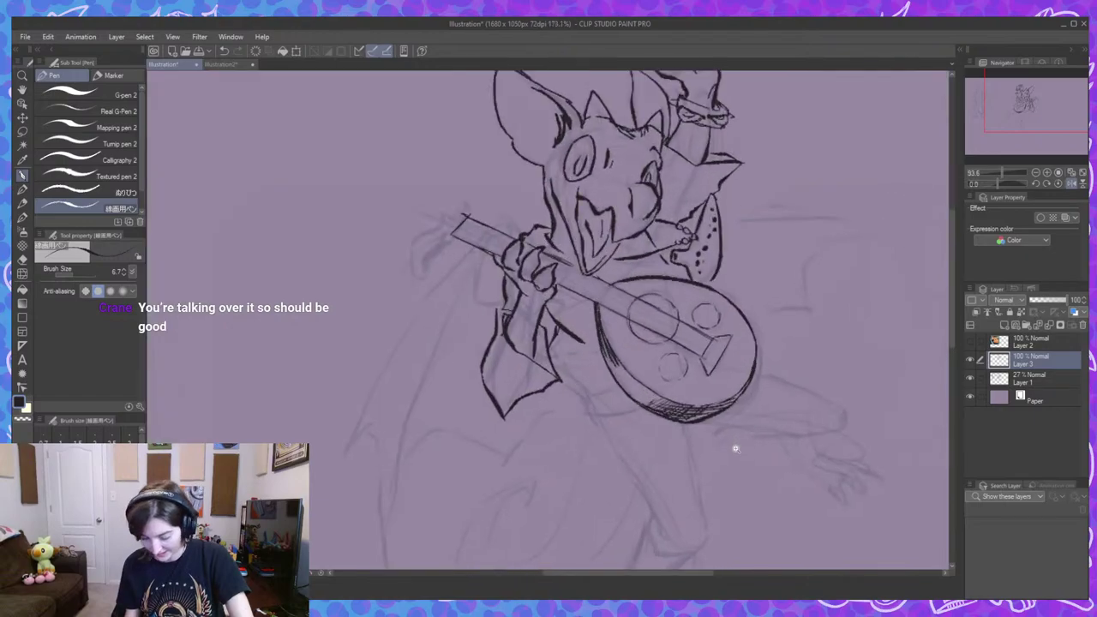
left_click_drag(733, 502, 693, 443)
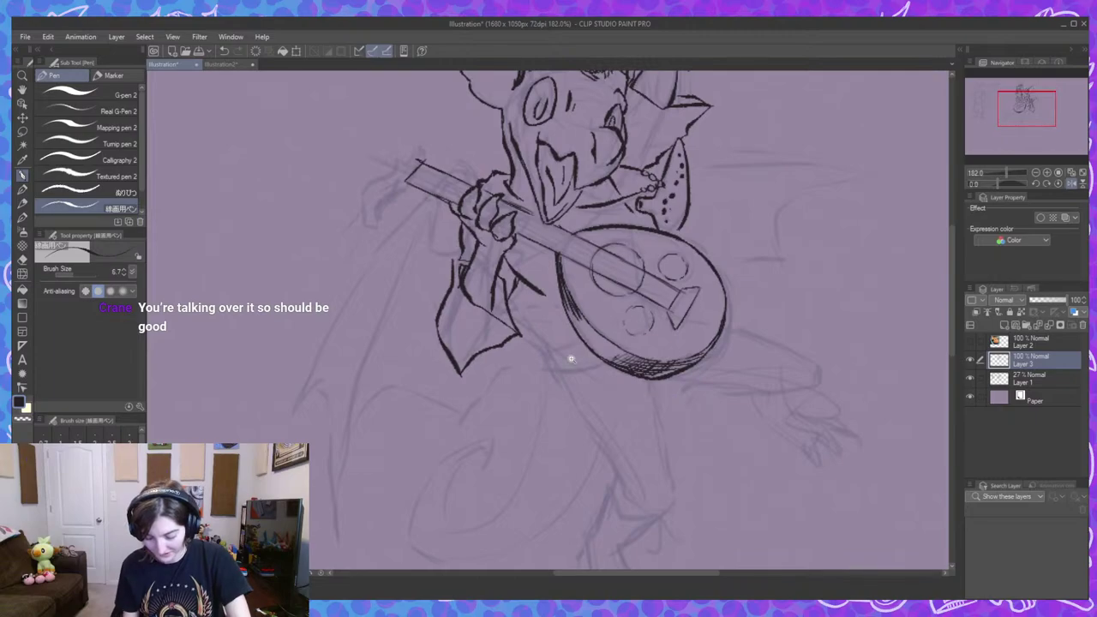
scroll(571, 360, "up", 2)
mouse_move(582, 327)
left_mouse_down()
mouse_move(534, 350)
mouse_move(540, 365)
mouse_move(561, 377)
mouse_move(638, 366)
left_mouse_up()
mouse_move(538, 353)
left_mouse_down()
mouse_move(524, 306)
mouse_move(510, 332)
mouse_move(486, 281)
left_mouse_up()
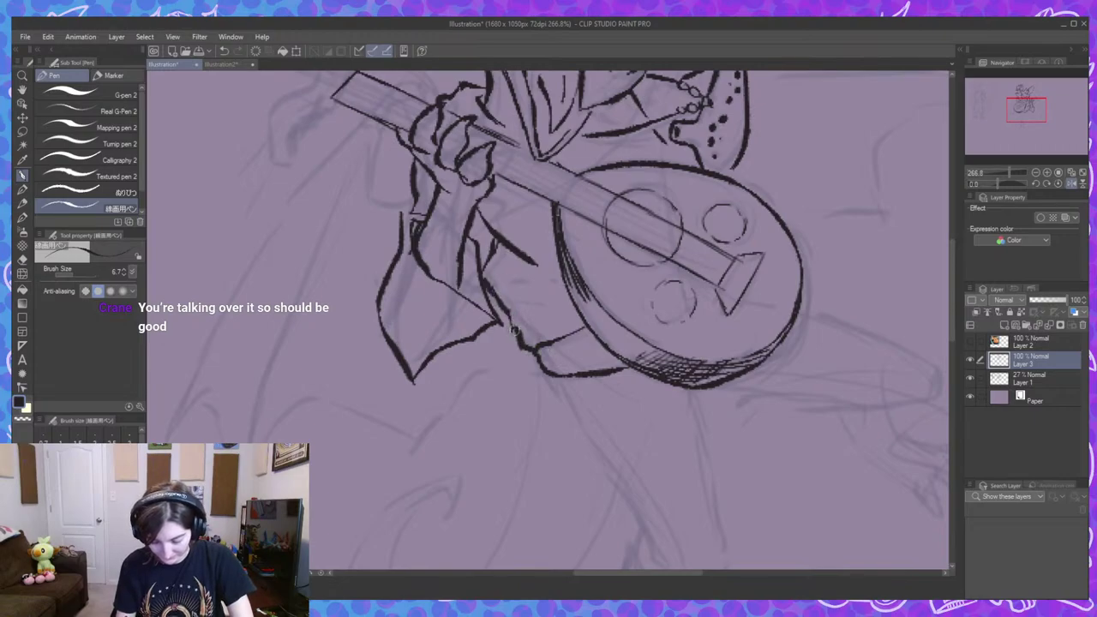
scroll(662, 346, "down", 2)
scroll(661, 346, "down", 2)
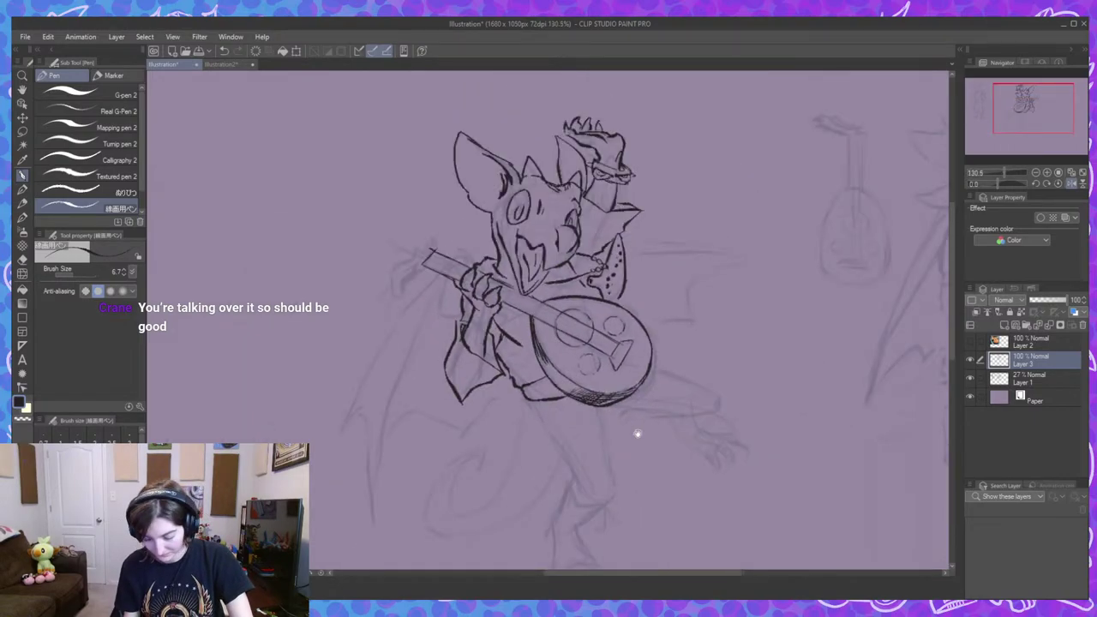
scroll(636, 434, "up", 2)
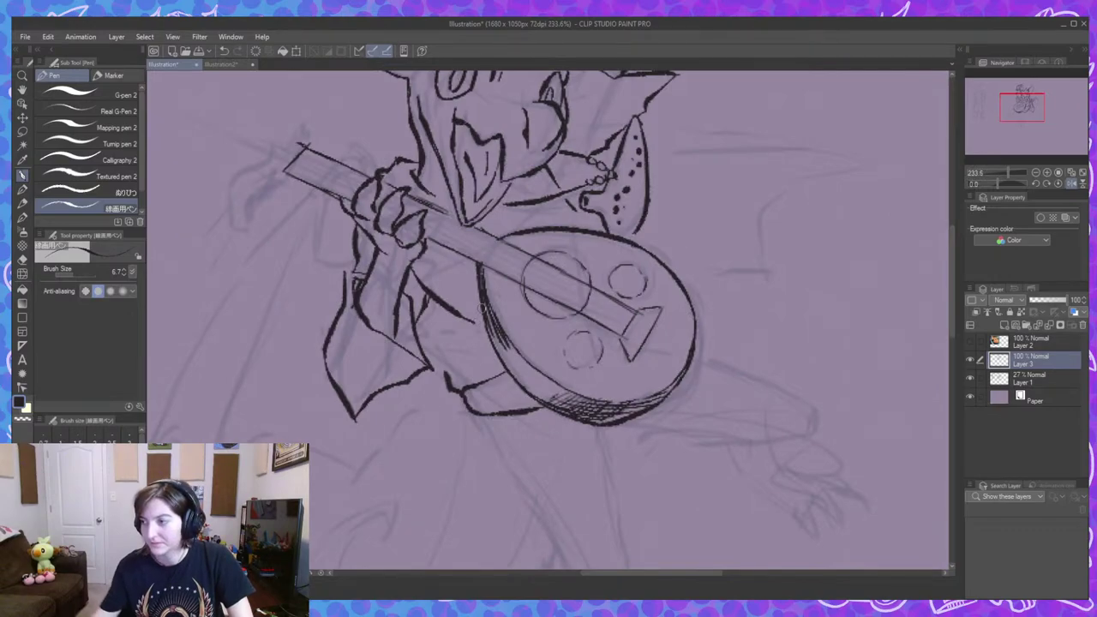
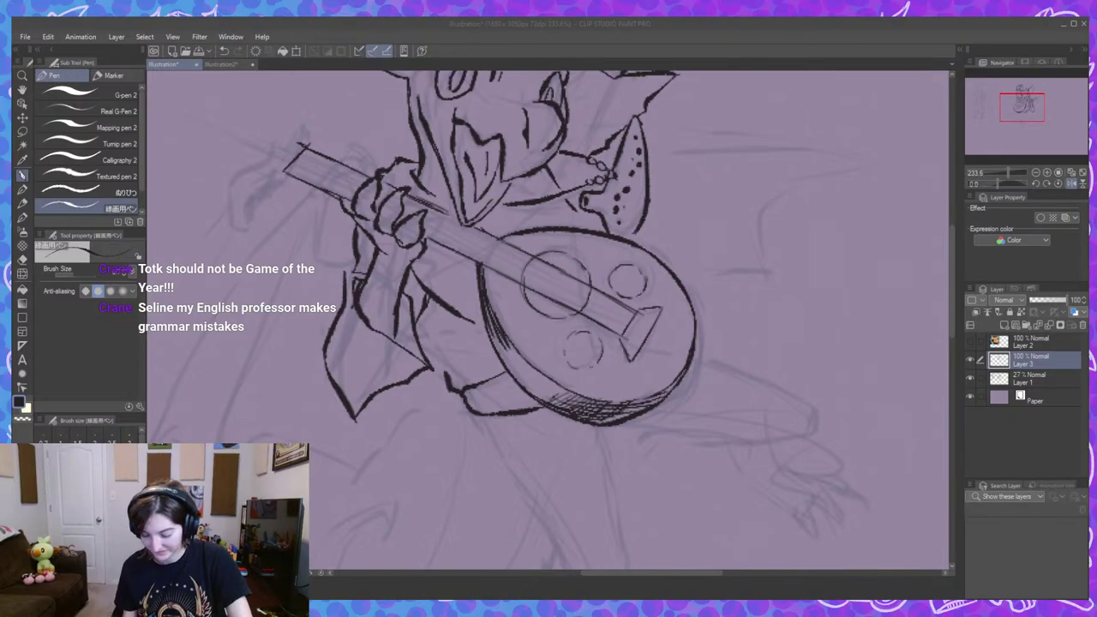
Ink a short crease mark beneath the instrument and both sides of the standing leg's thigh down to a rounded knee.
left_click(705, 389)
scroll(708, 403, "down", 4)
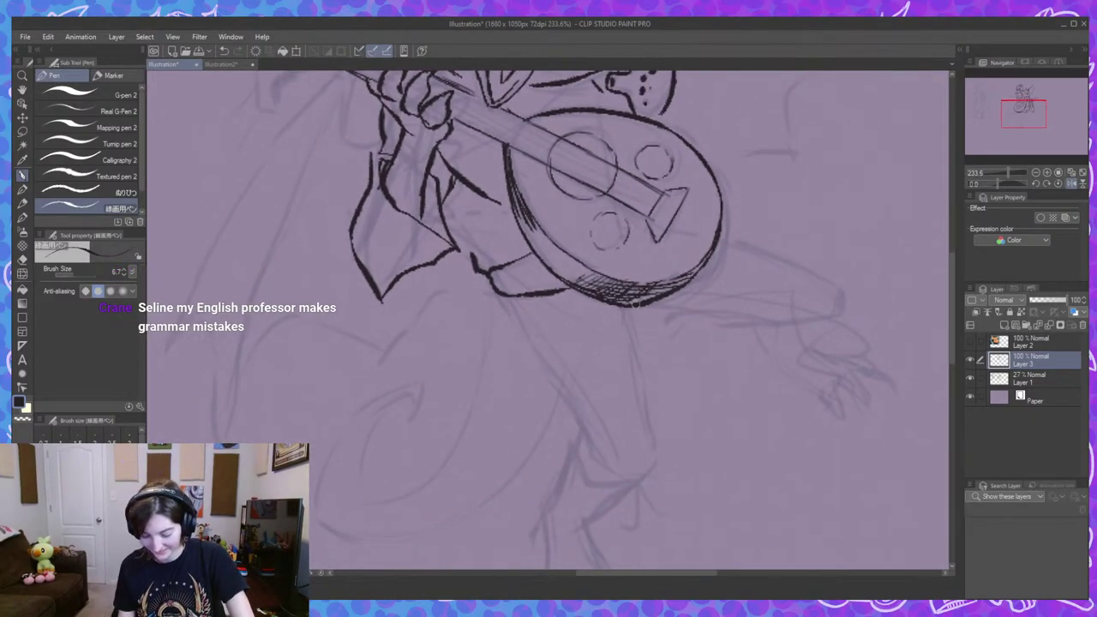
key("ctrl+z")
left_click_drag(628, 308, 623, 323)
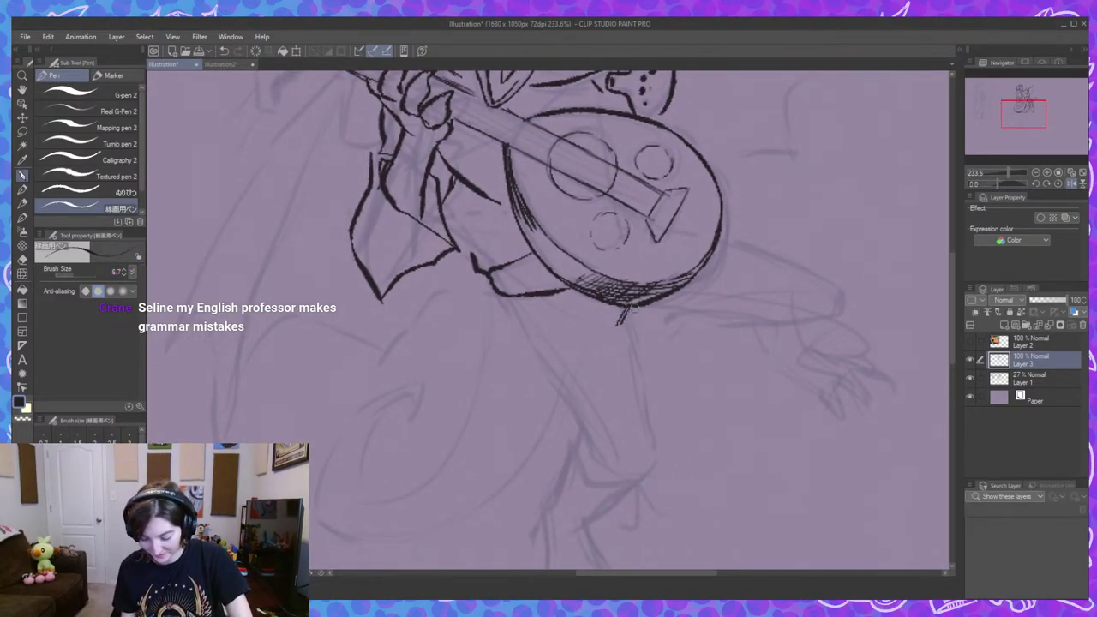
scroll(601, 274, "down", 3)
mouse_move(491, 224)
left_mouse_down()
mouse_move(581, 374)
mouse_move(565, 391)
mouse_move(572, 408)
mouse_move(622, 403)
mouse_move(637, 353)
mouse_move(617, 266)
left_mouse_up()
key("ctrl+z")
left_click_drag(644, 387, 615, 228)
left_click_drag(694, 337, 644, 418)
Ink the outline of the outstretched thigh from behind the instrument, with upper and lower edges meeting at the knee.
left_click_drag(751, 307, 725, 363)
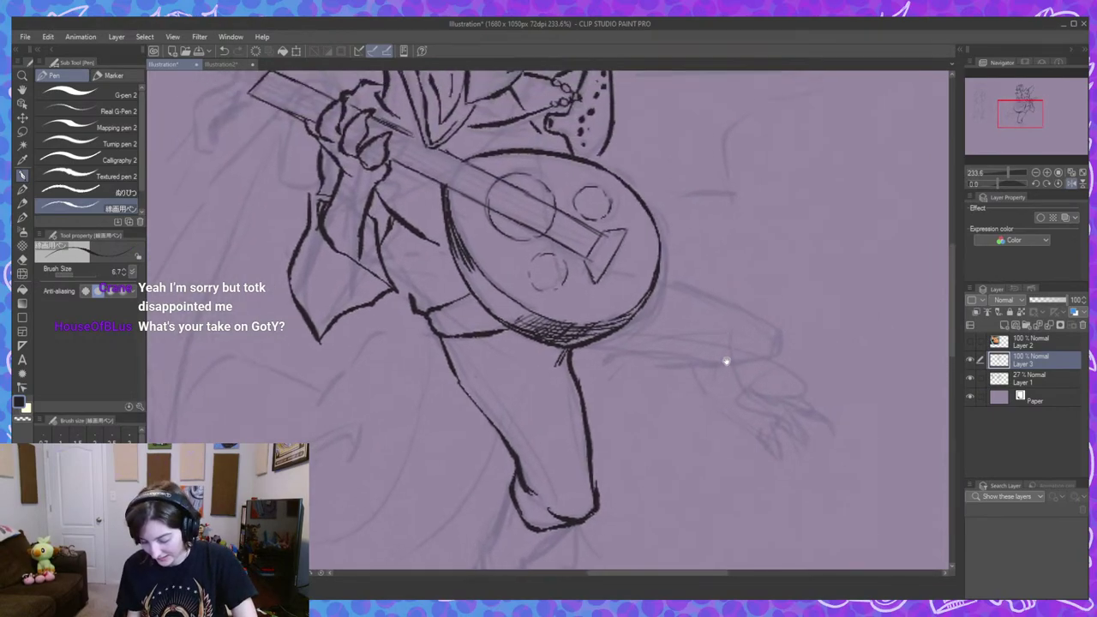
left_click_drag(568, 351, 673, 353)
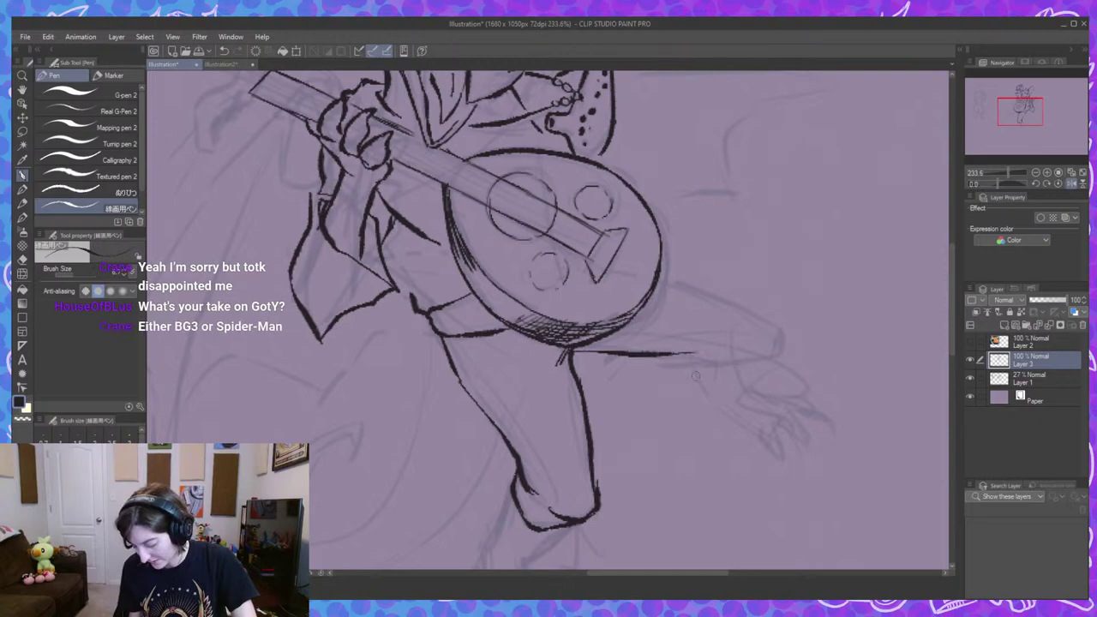
key("ctrl+z")
left_click_drag(579, 351, 716, 364)
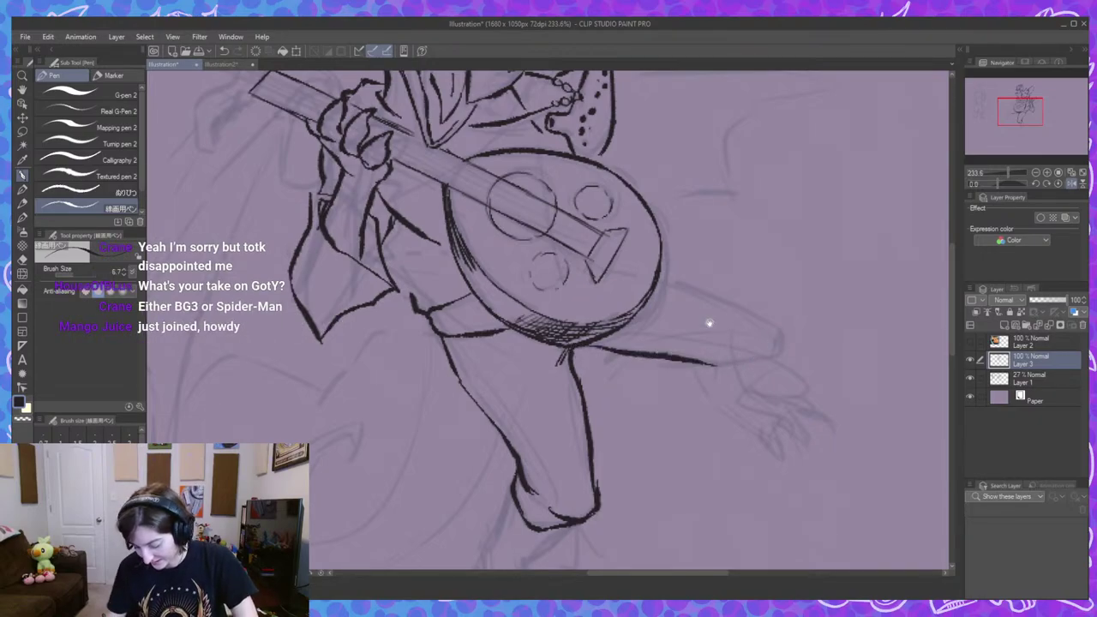
left_click_drag(708, 320, 627, 272)
mouse_move(583, 236)
left_mouse_down()
mouse_move(707, 293)
mouse_move(703, 312)
left_mouse_up()
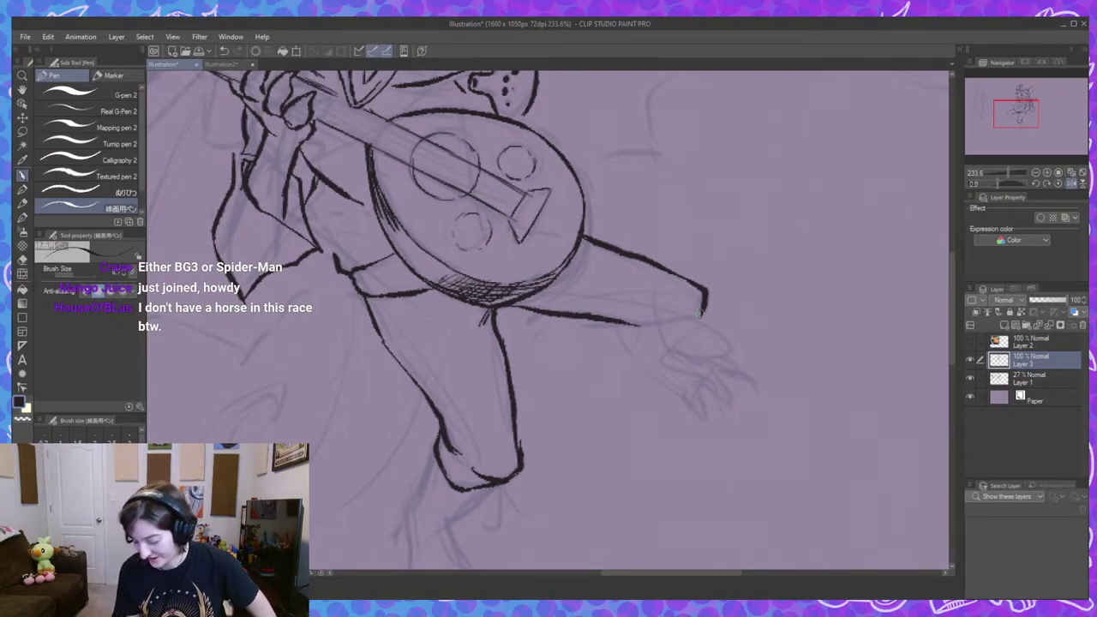
mouse_move(703, 312)
left_mouse_down()
mouse_move(650, 335)
mouse_move(617, 324)
left_mouse_up()
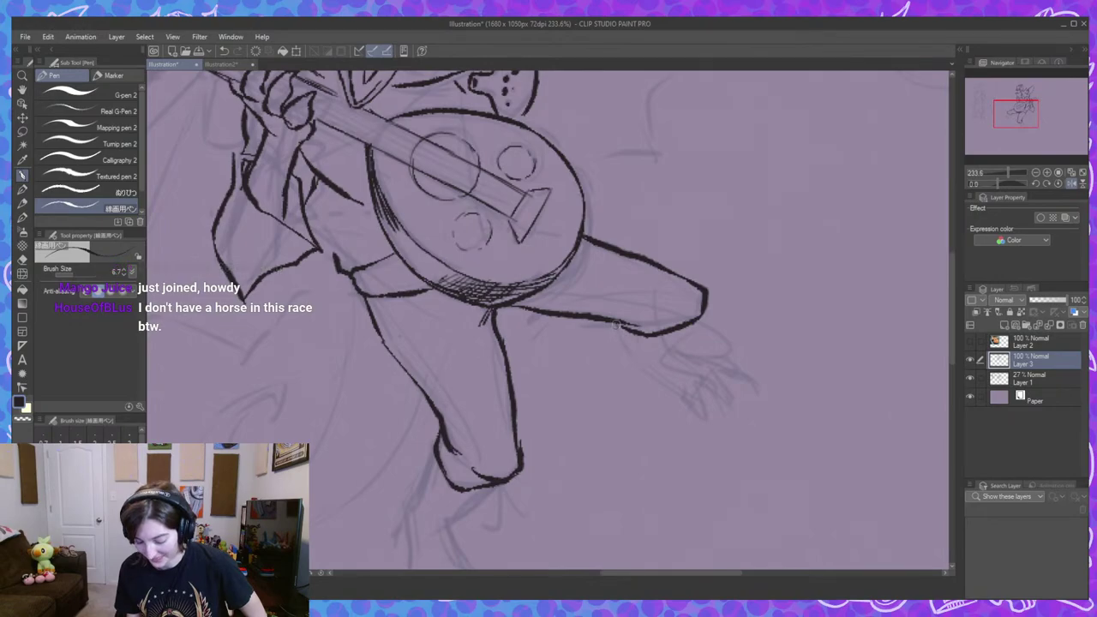
Ink a trouser cuff beneath the outstretched knee and both edges of the foot extending from it.
left_click_drag(614, 324, 675, 332)
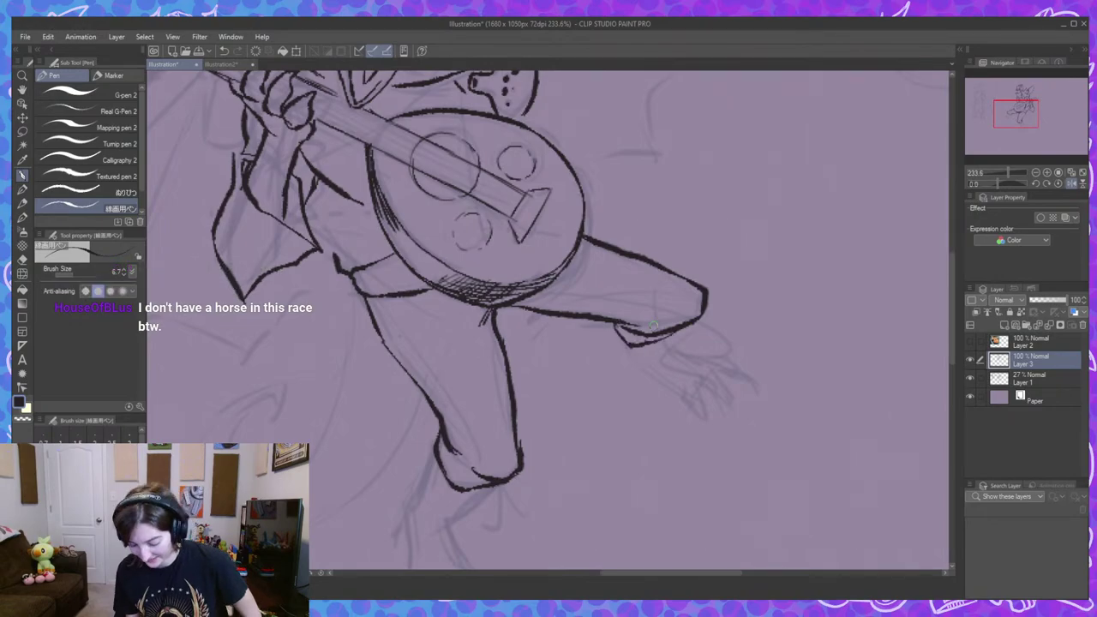
left_click_drag(746, 391, 761, 415)
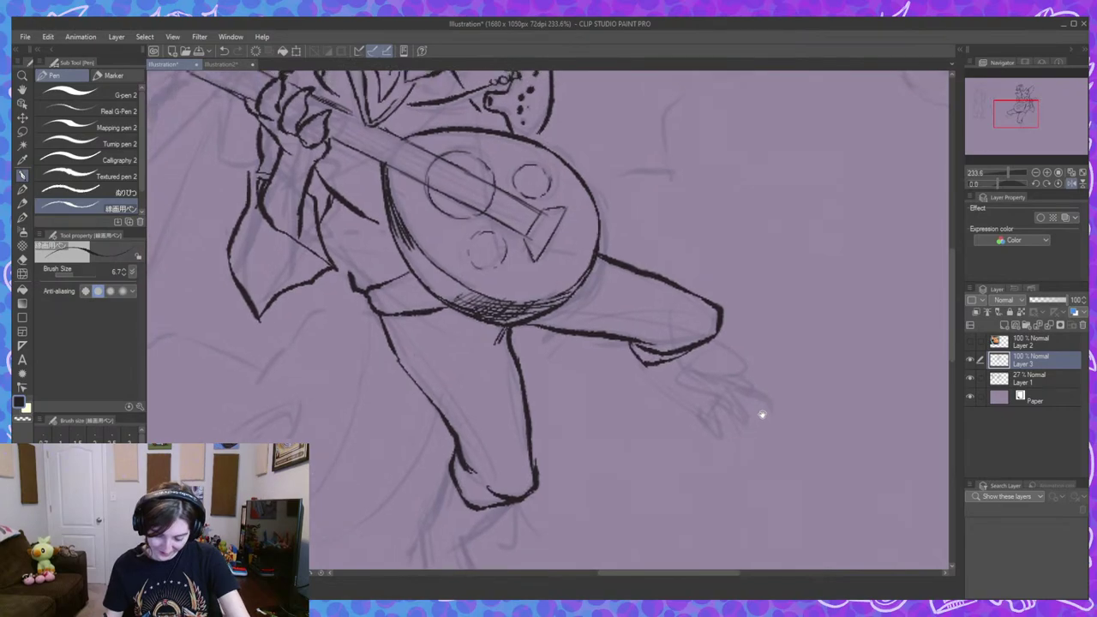
scroll(761, 415, "up", 4)
left_click_drag(546, 279, 630, 366)
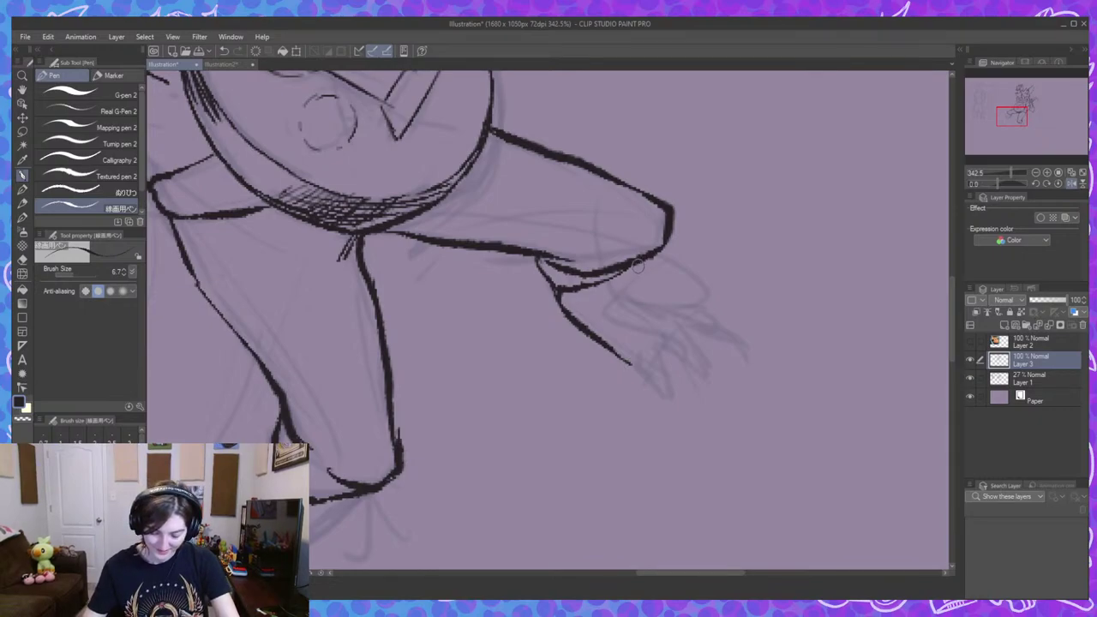
left_click_drag(633, 271, 660, 305)
key("ctrl+z")
mouse_move(634, 264)
left_mouse_down()
mouse_move(655, 290)
mouse_move(701, 310)
left_mouse_up()
Ink three pointed claws at the end of the outstretched foot.
mouse_move(635, 370)
left_mouse_down()
mouse_move(661, 367)
mouse_move(669, 399)
mouse_move(662, 334)
mouse_move(685, 336)
mouse_move(670, 356)
mouse_move(711, 375)
left_mouse_up()
left_click_drag(677, 321, 701, 356)
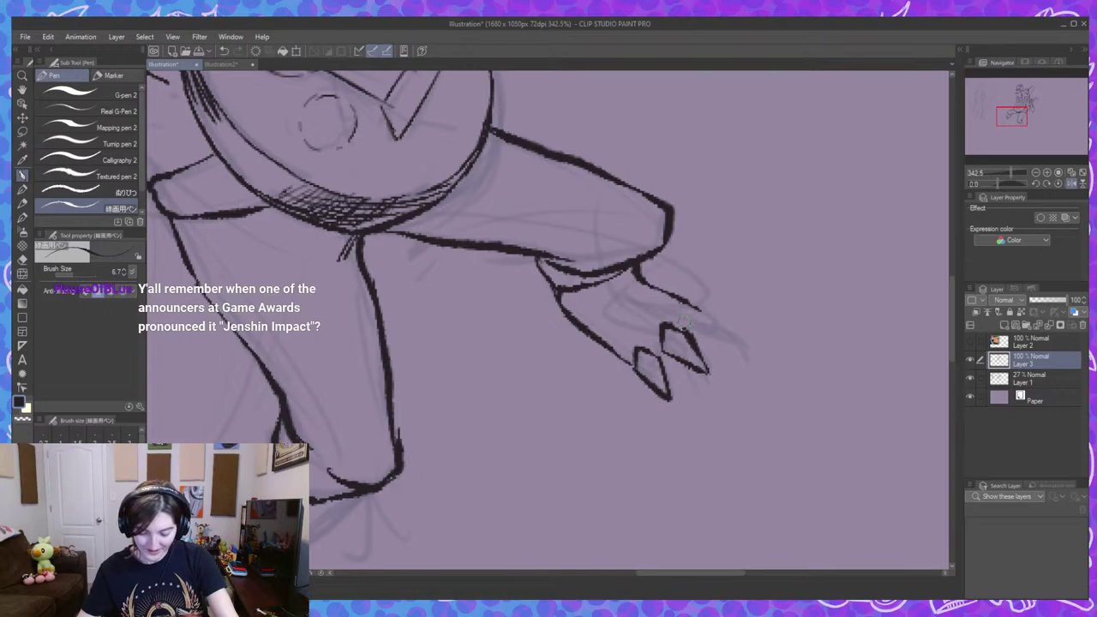
mouse_move(677, 304)
left_mouse_down()
mouse_move(712, 307)
mouse_move(731, 341)
left_mouse_up()
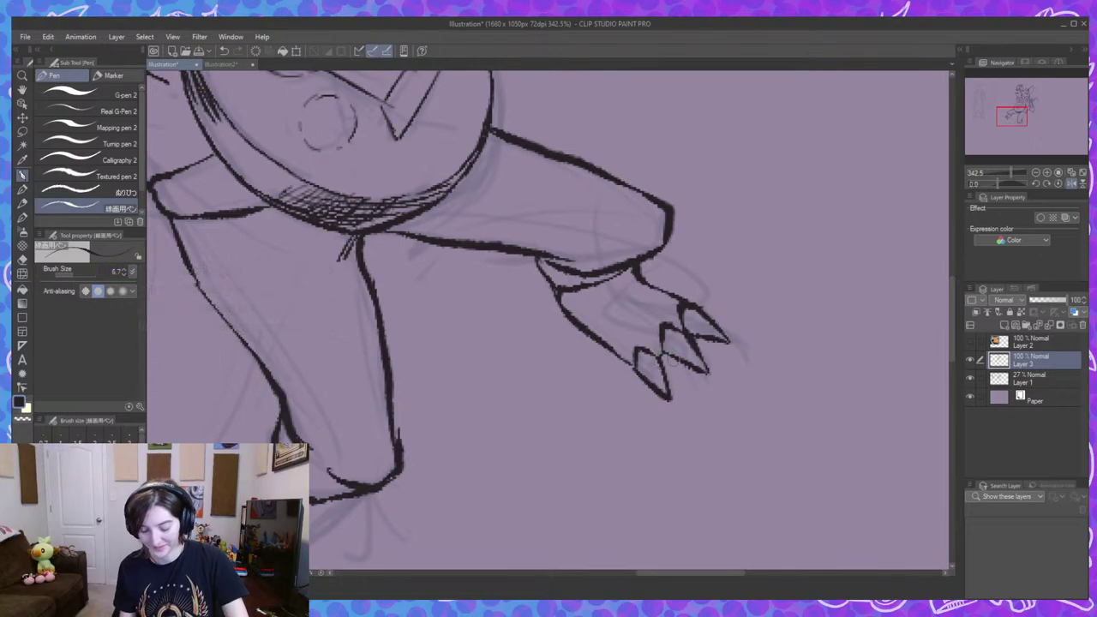
Ink the upper front edge and full back edge of the standing lower leg, with a heel spur and the rearmost claw.
scroll(682, 365, "down", 2)
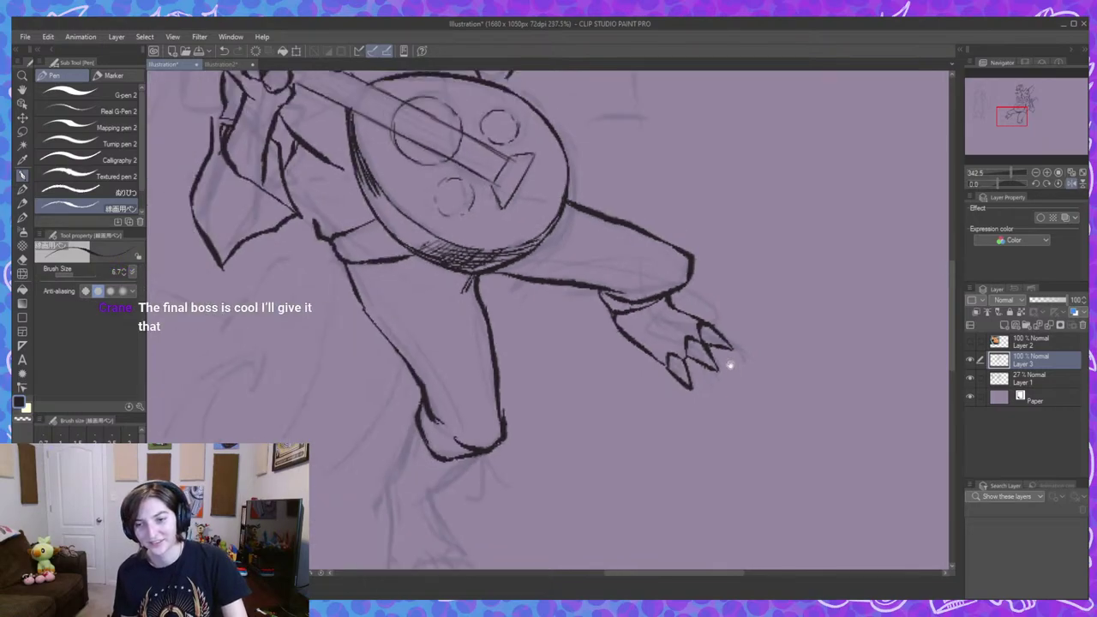
left_click_drag(712, 345, 728, 383)
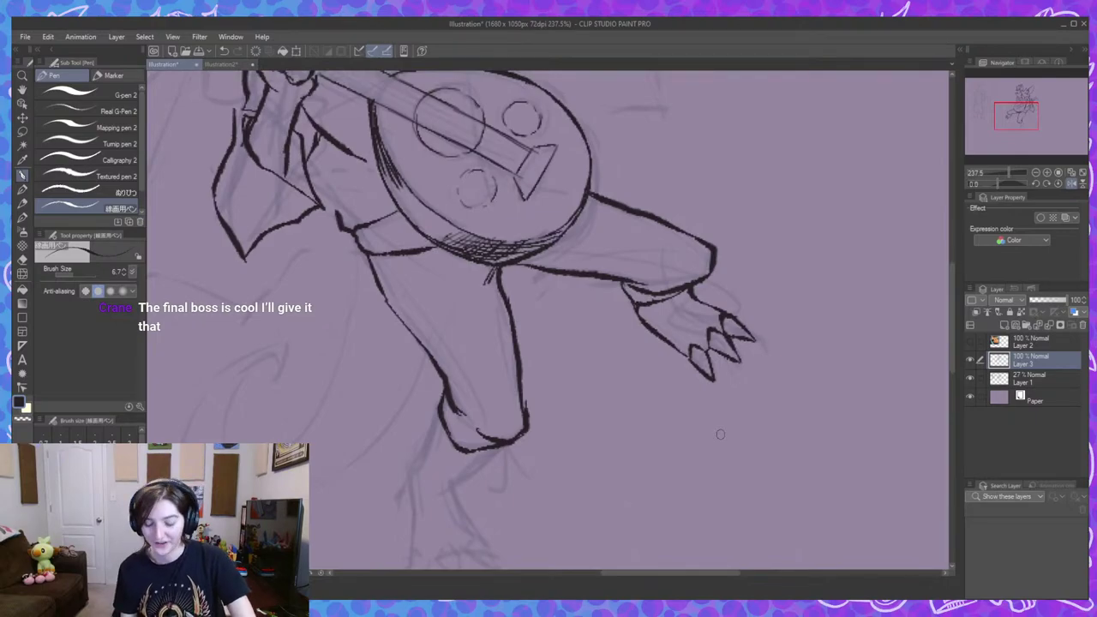
left_click_drag(678, 355, 708, 318)
scroll(588, 314, "up", 2)
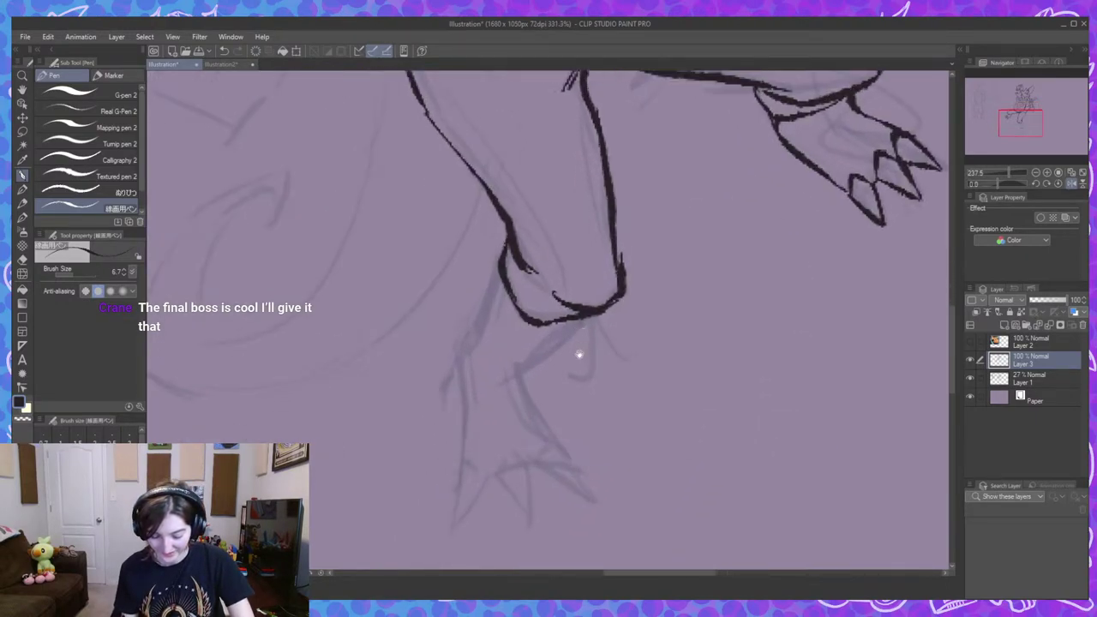
mouse_move(621, 248)
left_mouse_down()
mouse_move(568, 291)
mouse_move(563, 327)
left_mouse_up()
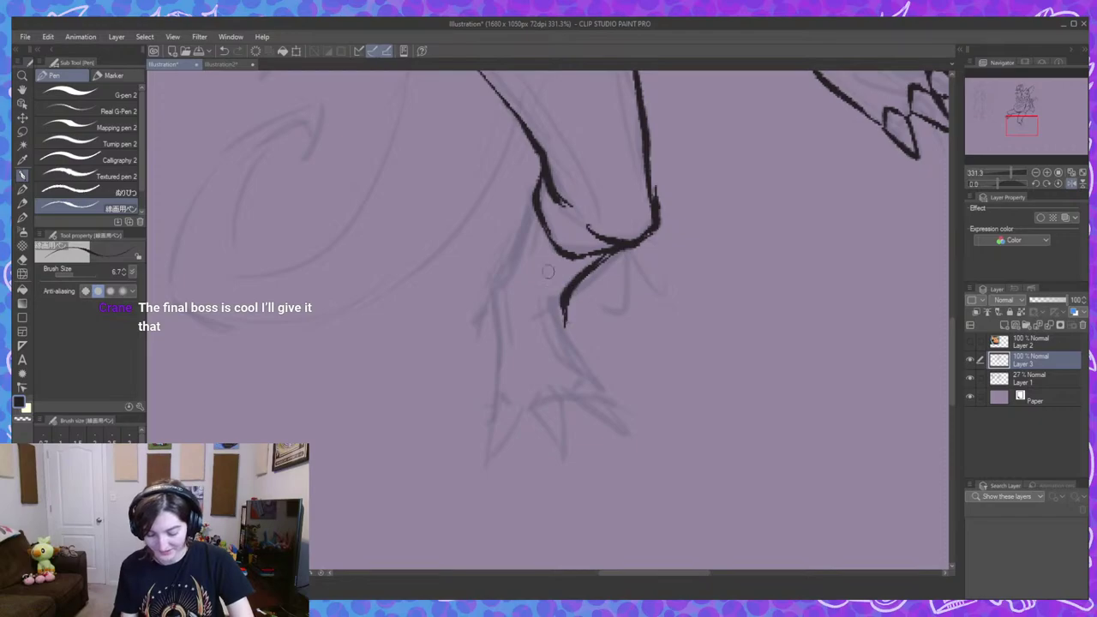
mouse_move(535, 199)
left_mouse_down()
mouse_move(482, 313)
mouse_move(495, 322)
mouse_move(495, 406)
left_mouse_up()
key("ctrl+z")
mouse_move(497, 334)
left_mouse_down()
mouse_move(488, 391)
mouse_move(491, 379)
mouse_move(493, 413)
mouse_move(511, 397)
mouse_move(517, 419)
mouse_move(486, 463)
mouse_move(492, 408)
mouse_move(547, 384)
mouse_move(569, 442)
left_mouse_up()
Ink the standing foot's pointed middle claw, redrawing its sides, and connect it to the rearmost claw.
left_click_drag(531, 406, 564, 456)
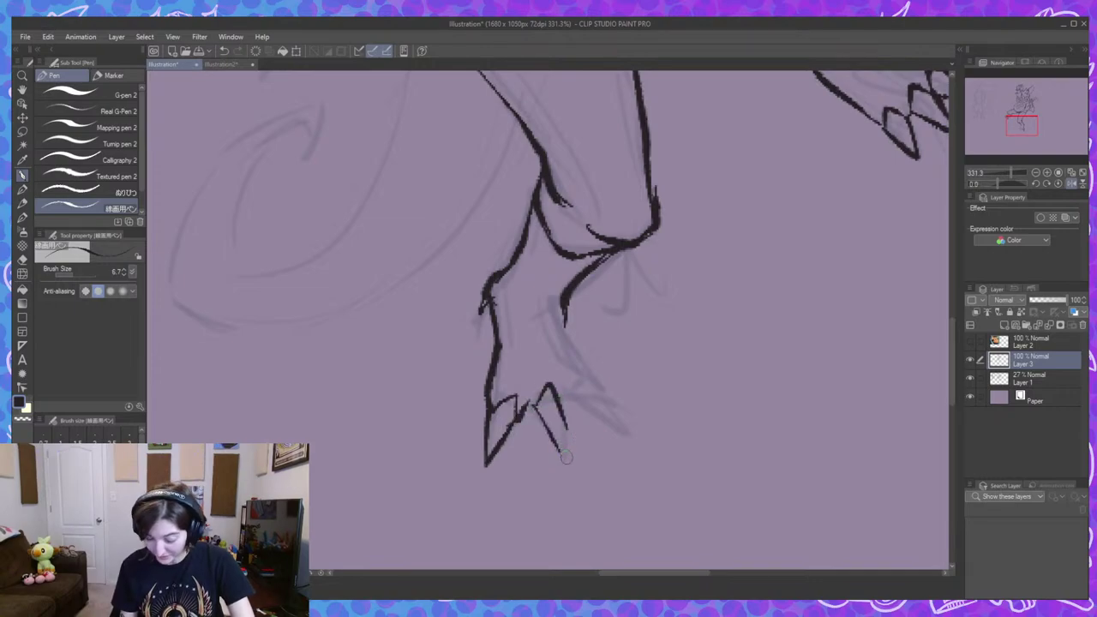
key("ctrl+z")
left_click_drag(536, 401, 560, 453)
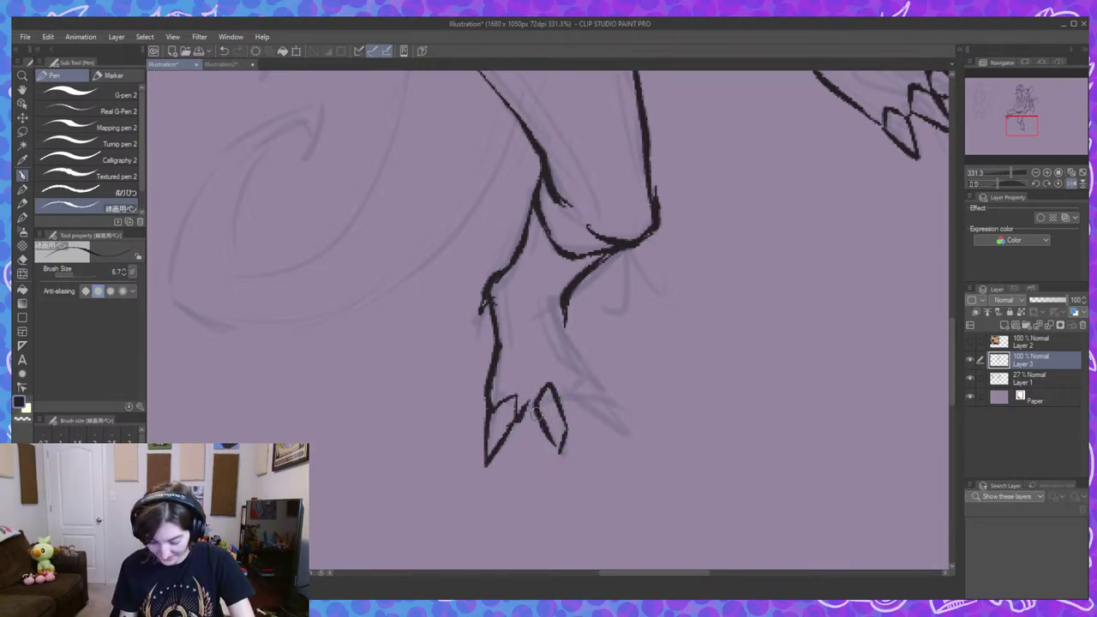
left_click_drag(535, 415, 527, 391)
key("ctrl+z")
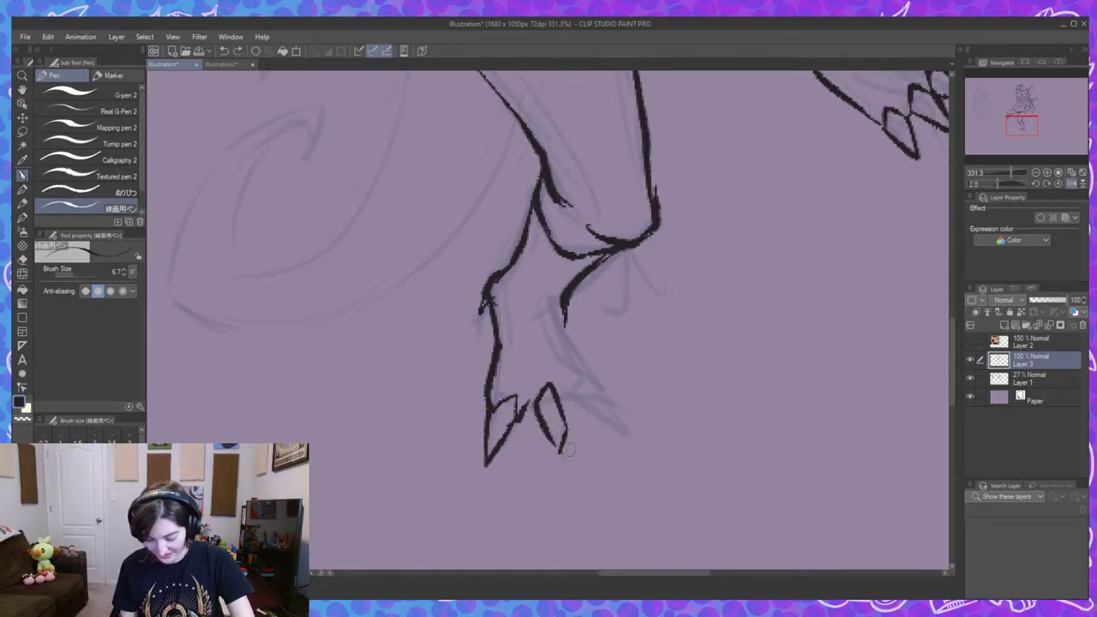
key("ctrl+z")
key("ctrl+z")
mouse_move(538, 407)
left_mouse_down()
mouse_move(561, 467)
mouse_move(564, 420)
left_mouse_up()
key("ctrl+z")
mouse_move(560, 467)
left_mouse_down()
mouse_move(565, 422)
mouse_move(561, 467)
left_mouse_up()
key("ctrl+z")
mouse_move(537, 417)
left_mouse_down()
mouse_move(528, 398)
mouse_move(573, 396)
left_mouse_up()
Ink the standing foot's front claw and the front edge of the foot up to the shin.
left_click_drag(569, 402, 593, 383)
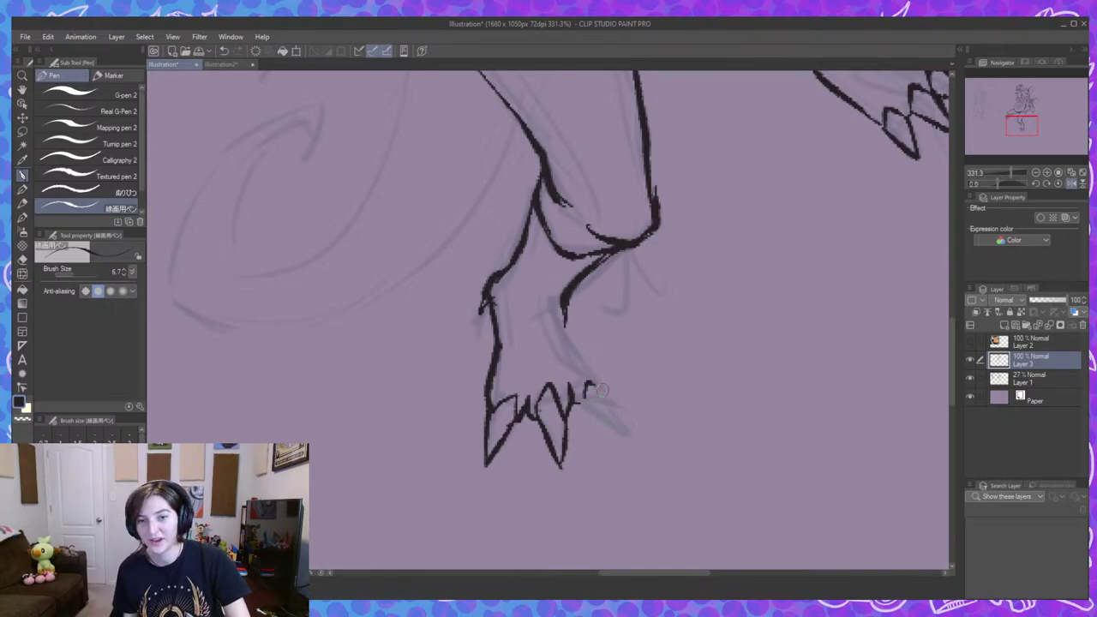
key("ctrl+z")
mouse_move(583, 401)
left_mouse_down()
mouse_move(589, 379)
mouse_move(632, 431)
mouse_move(566, 319)
left_mouse_up()
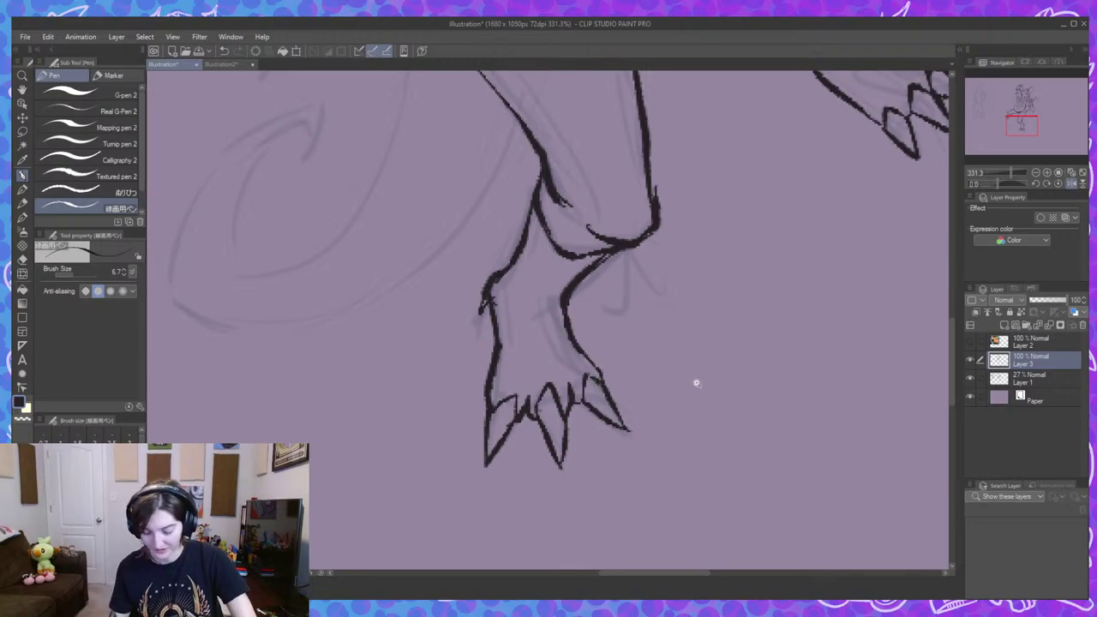
scroll(696, 384, "down", 5)
scroll(673, 321, "up", 6)
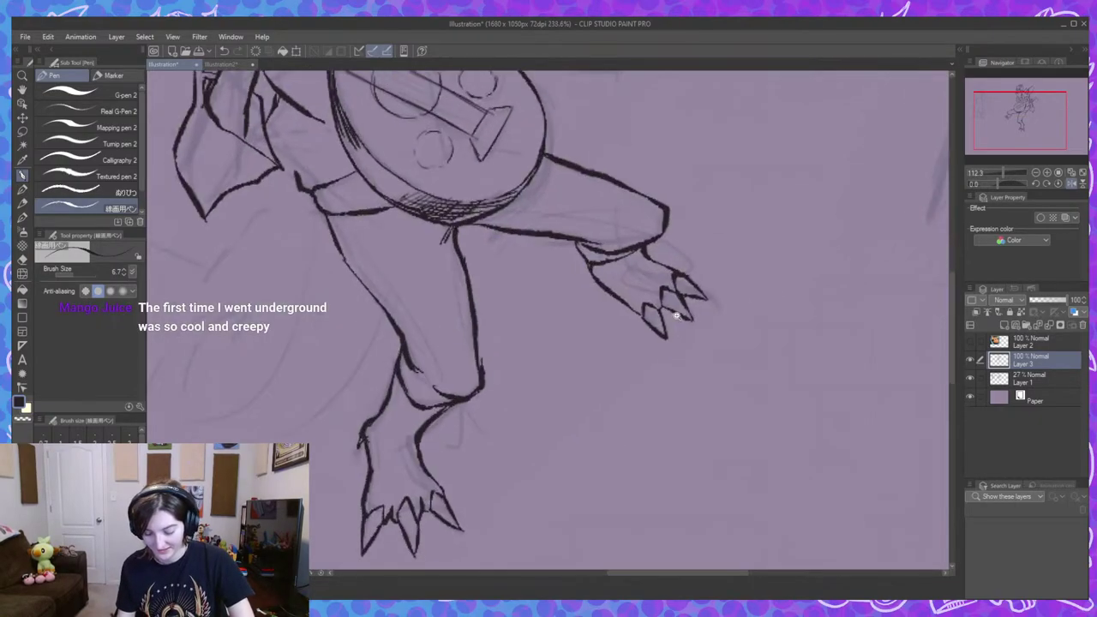
scroll(681, 332, "up", 1)
mouse_move(658, 315)
left_mouse_down()
mouse_move(650, 276)
mouse_move(685, 284)
mouse_move(657, 250)
left_mouse_up()
scroll(681, 250, "down", 6)
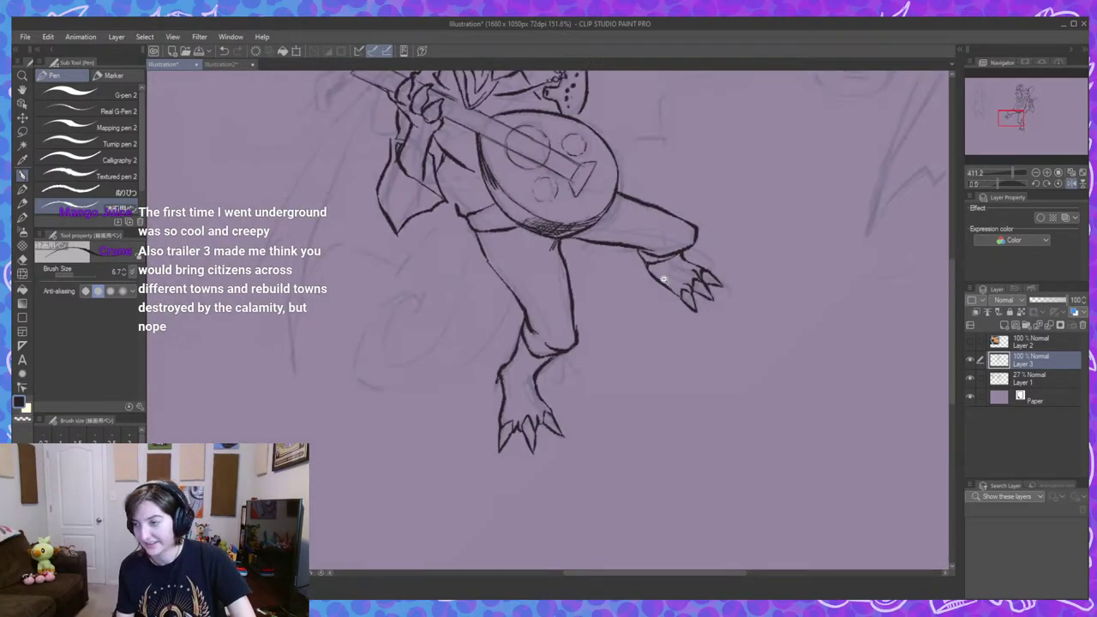
left_click_drag(677, 317, 637, 303)
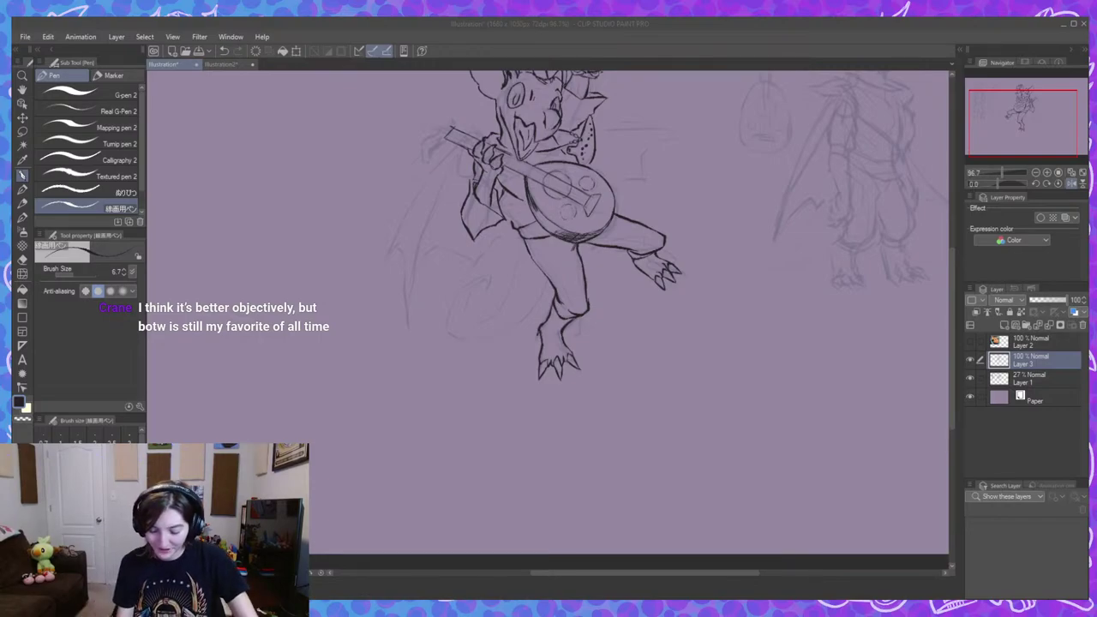
left_click_drag(656, 257, 604, 363)
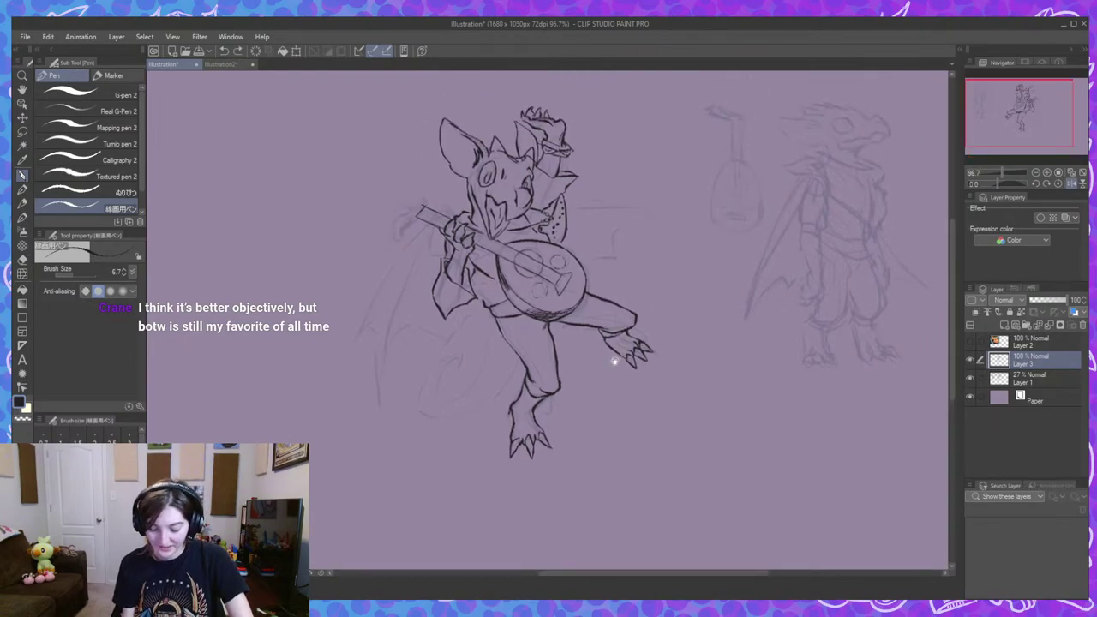
Ink the tail's inner curve from the waist around to a hooked tip and the outer edge down from the tip.
scroll(613, 362, "up", 6)
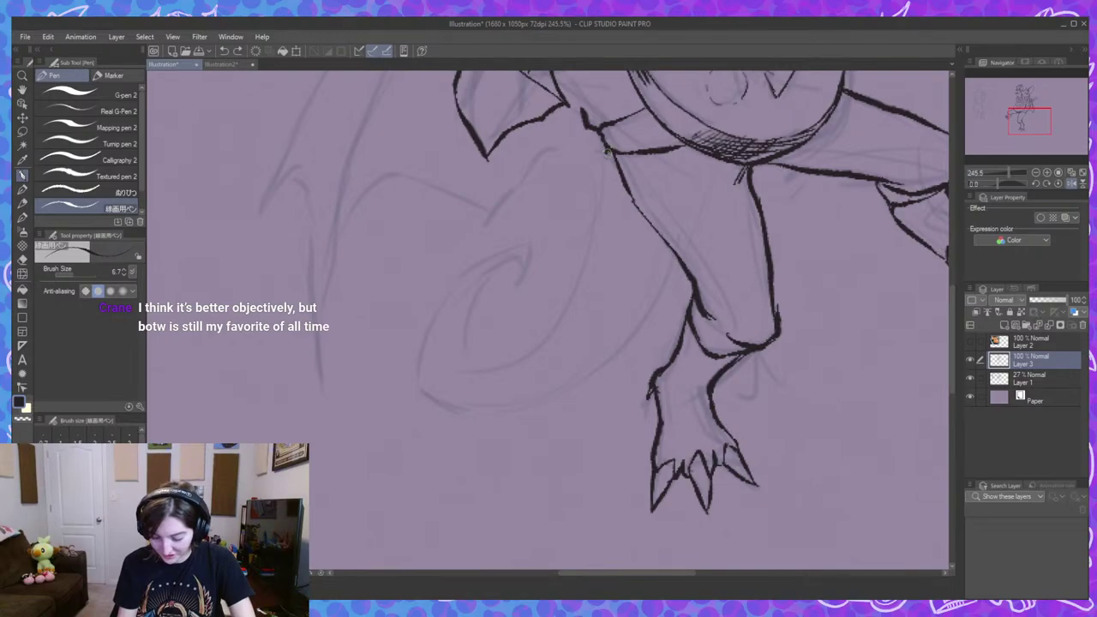
mouse_move(606, 152)
left_mouse_down()
mouse_move(576, 288)
mouse_move(542, 337)
mouse_move(495, 364)
mouse_move(464, 355)
mouse_move(510, 269)
left_mouse_up()
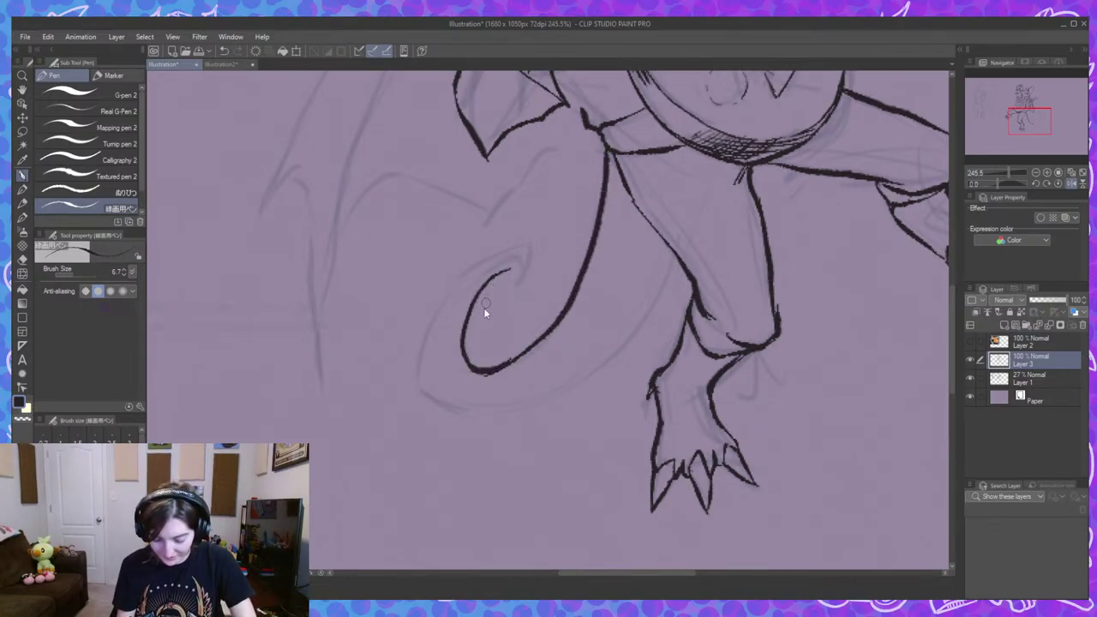
key("ctrl+z")
key("ctrl+z")
mouse_move(470, 370)
left_mouse_down()
mouse_move(460, 327)
mouse_move(520, 255)
mouse_move(518, 278)
mouse_move(529, 245)
mouse_move(435, 309)
mouse_move(419, 396)
mouse_move(513, 420)
mouse_move(591, 392)
left_mouse_up()
key("ctrl+z")
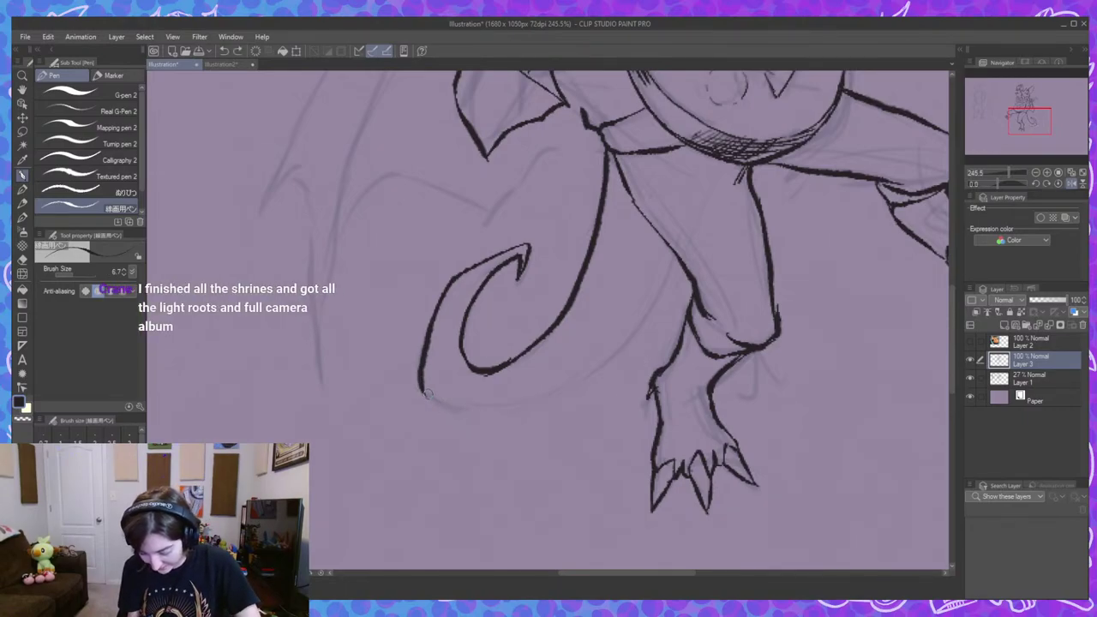
Ink the tail's outer edge along the underside of the curl and up to the back of the standing thigh.
mouse_move(420, 389)
left_mouse_down()
mouse_move(476, 412)
mouse_move(603, 371)
mouse_move(589, 379)
mouse_move(659, 294)
mouse_move(671, 257)
mouse_move(648, 306)
mouse_move(588, 375)
left_mouse_up()
key("ctrl+z")
key("ctrl+z")
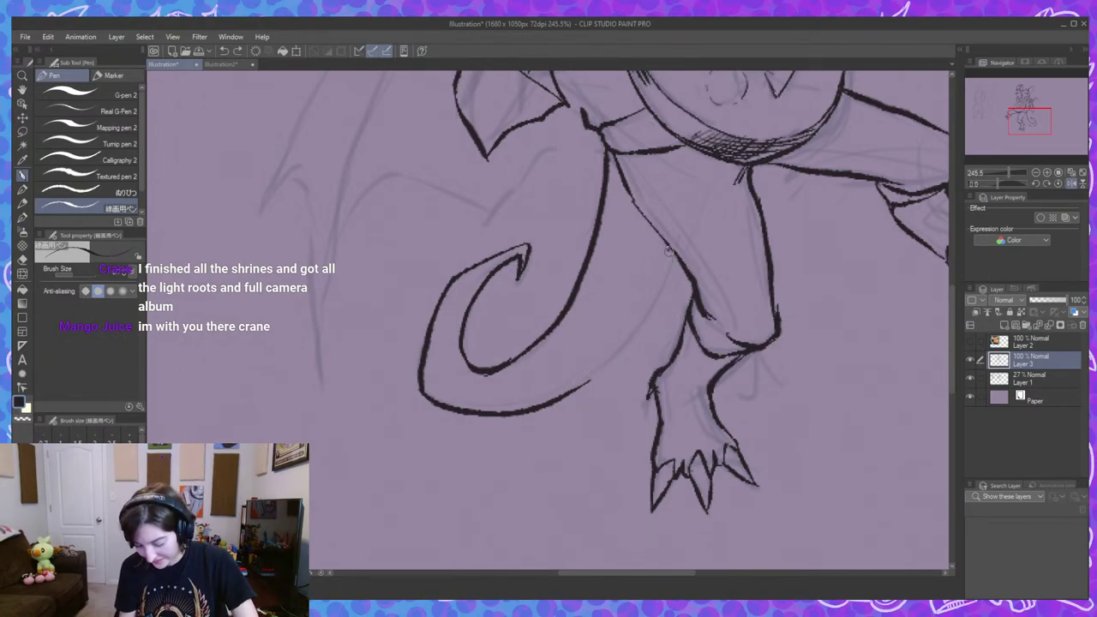
mouse_move(669, 250)
left_mouse_down()
mouse_move(639, 324)
mouse_move(586, 379)
left_mouse_up()
key("ctrl+z")
mouse_move(673, 245)
left_mouse_down()
mouse_move(653, 308)
mouse_move(582, 381)
left_mouse_up()
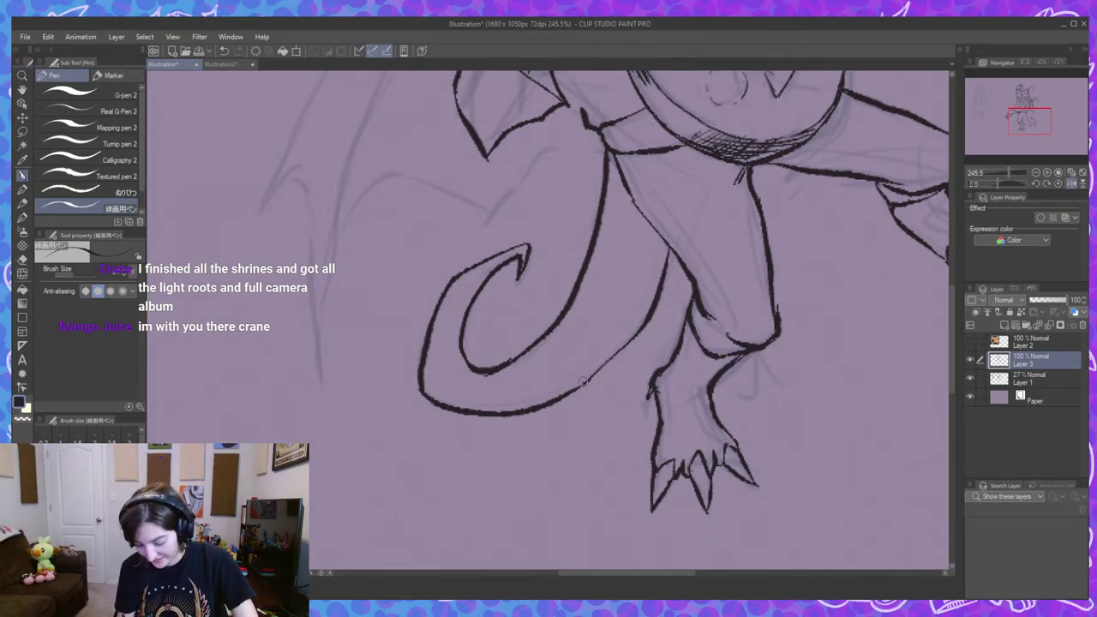
Shade the tail with short hatching lines where it passes behind the standing thigh.
left_click_drag(676, 327, 637, 346)
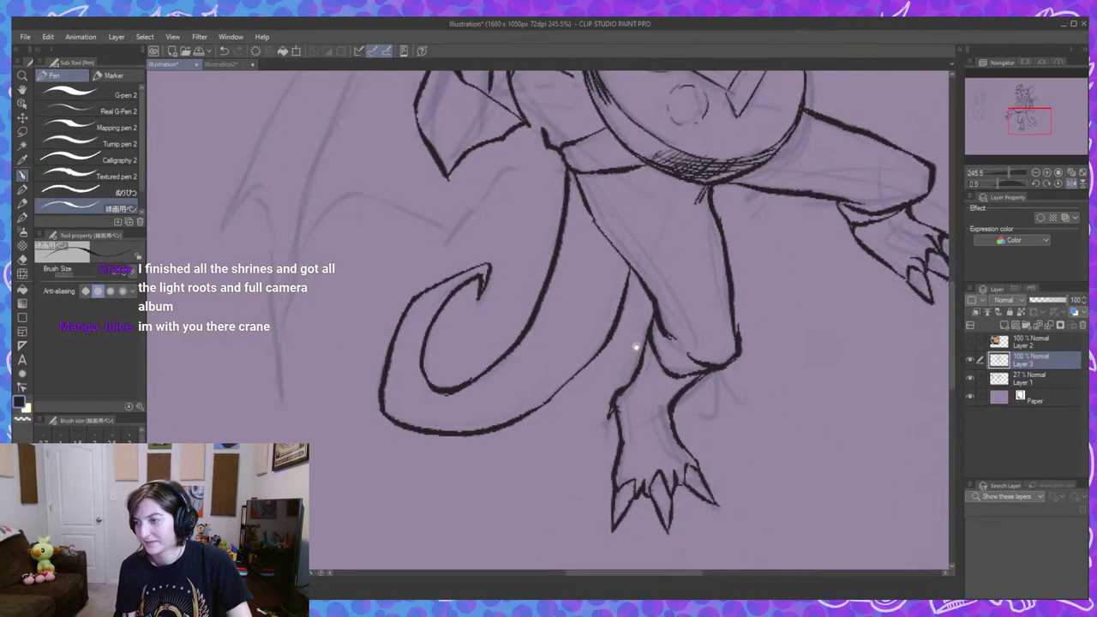
left_click_drag(726, 385, 748, 454)
mouse_move(619, 300)
left_mouse_down()
mouse_move(646, 340)
mouse_move(623, 305)
mouse_move(615, 337)
left_mouse_up()
mouse_move(734, 349)
left_mouse_down()
mouse_move(754, 413)
mouse_move(747, 345)
mouse_move(767, 363)
left_mouse_up()
left_click_drag(627, 354, 675, 335)
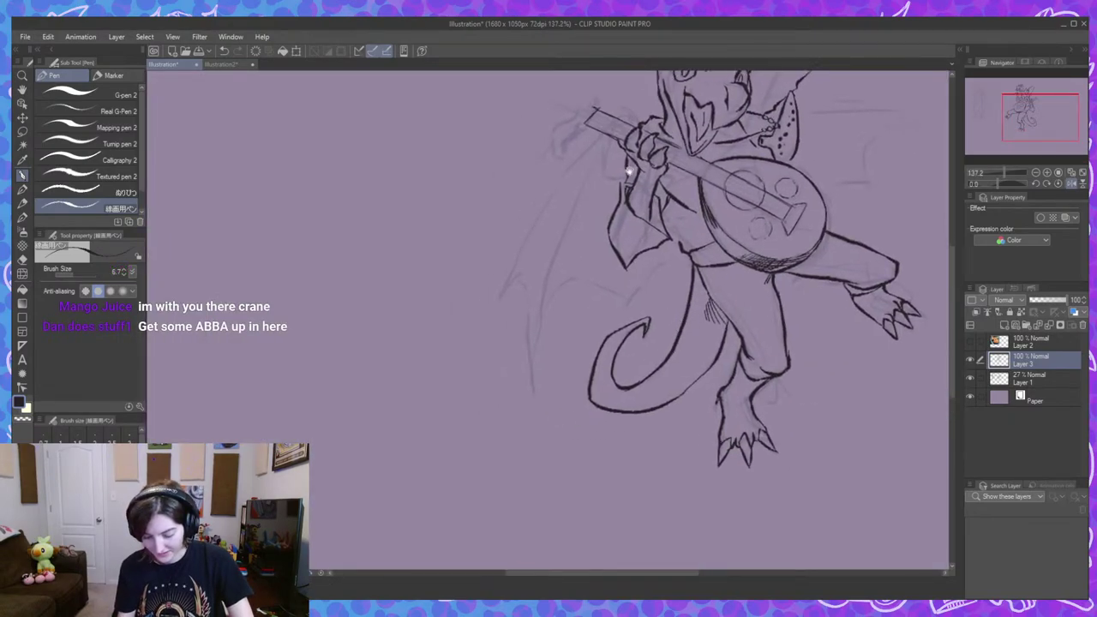
Ink the squared end of the instrument's neck and the lower edge of the headstock bending down from it.
left_click_drag(629, 172, 653, 169)
left_click_drag(622, 128, 701, 307)
left_click_drag(631, 220, 645, 227)
left_click_drag(643, 221, 617, 255)
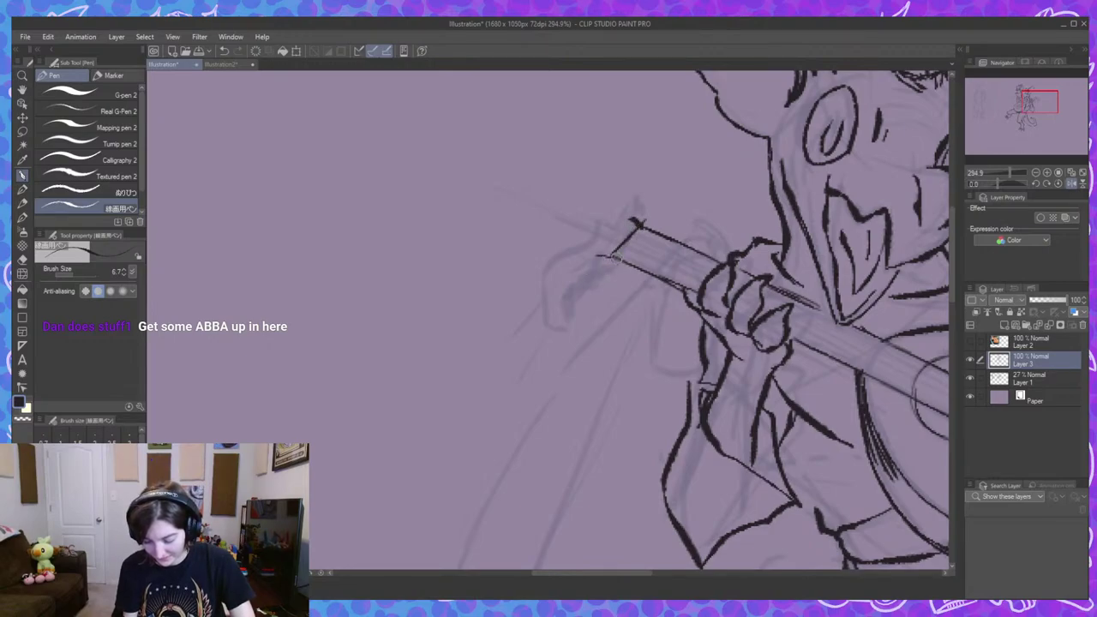
key("ctrl+z")
mouse_move(613, 258)
left_mouse_down()
mouse_move(592, 270)
mouse_move(601, 253)
mouse_move(587, 261)
mouse_move(566, 302)
mouse_move(566, 315)
mouse_move(589, 273)
mouse_move(576, 315)
left_mouse_up()
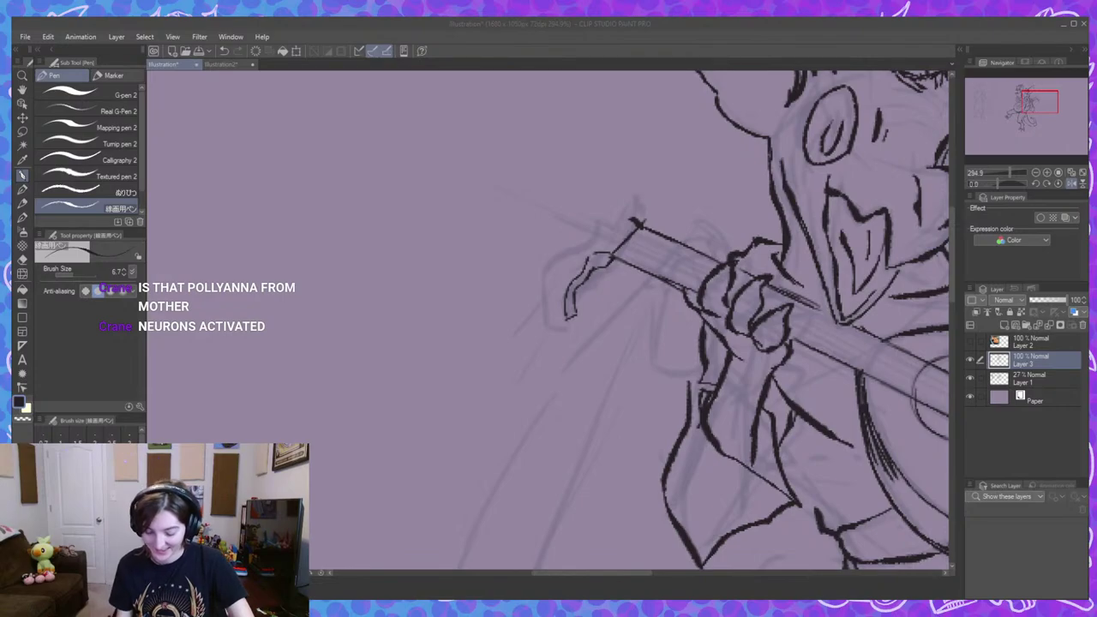
Ink the headstock's outer edge from the neck's upper corner and close its tapered tip.
mouse_move(643, 227)
left_mouse_down()
mouse_move(616, 220)
mouse_move(584, 244)
left_mouse_up()
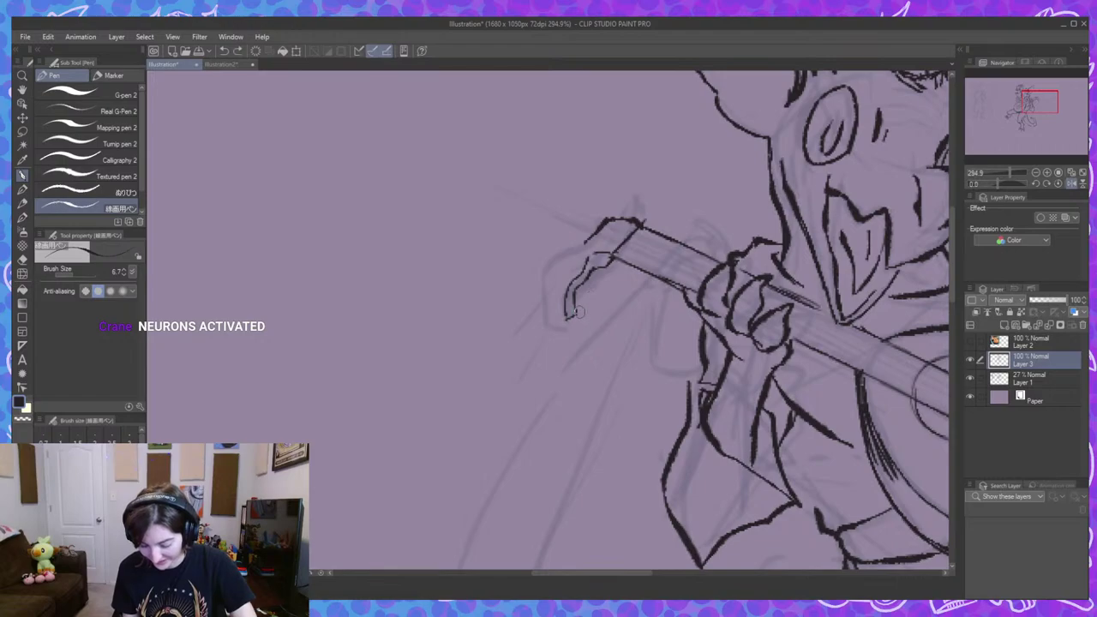
left_click_drag(573, 315, 599, 284)
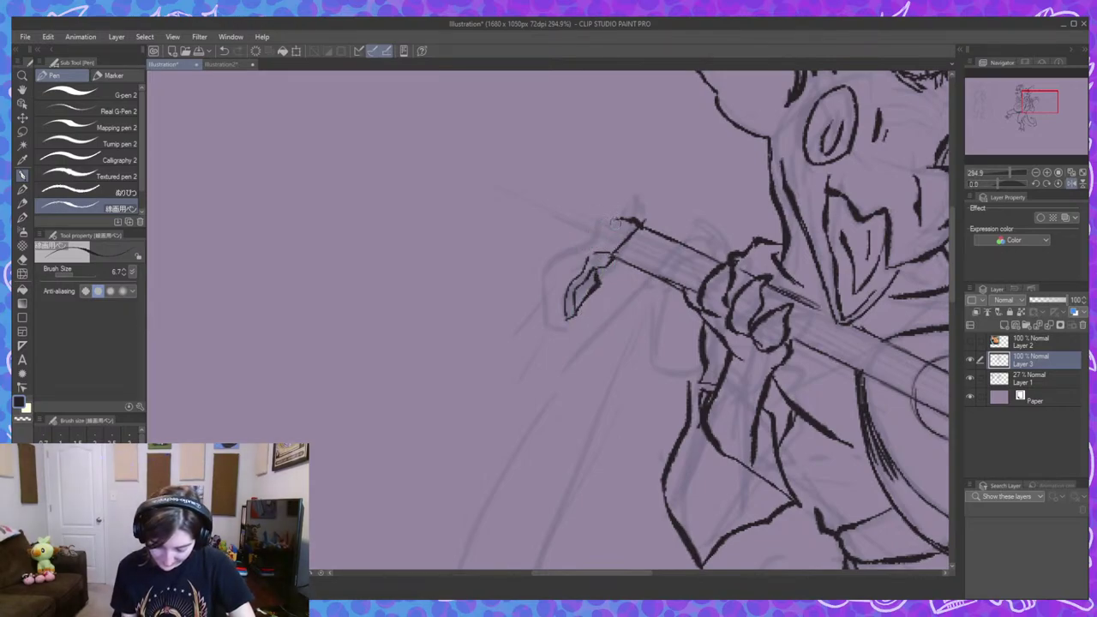
left_click_drag(606, 227, 588, 254)
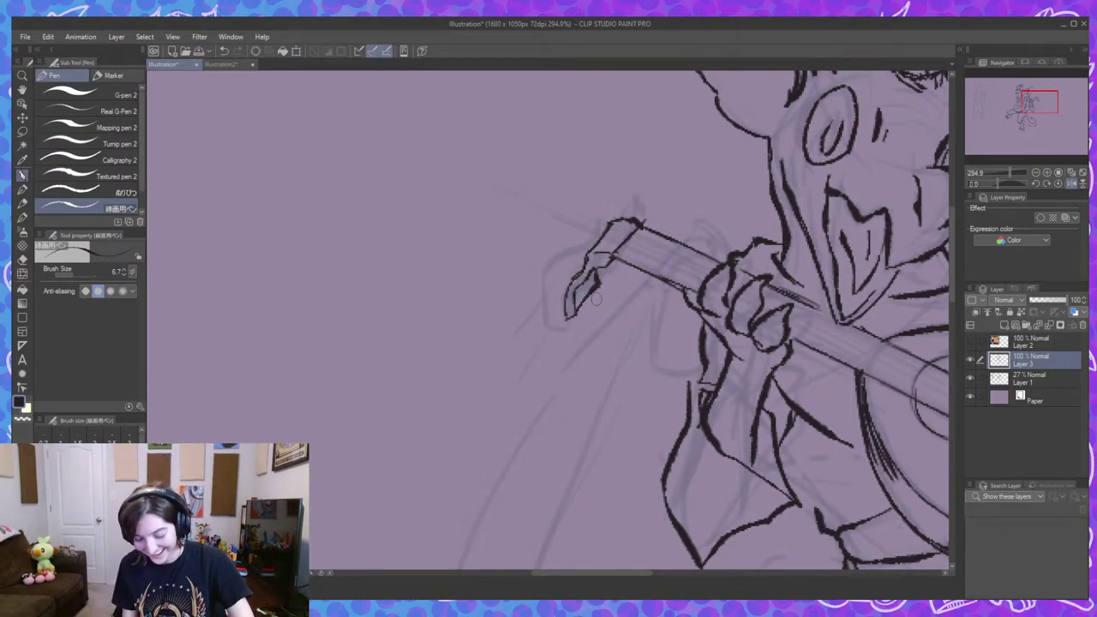
Ink small dark tuning pegs along the bent headstock.
scroll(726, 387, "down", 3)
scroll(726, 388, "up", 2)
scroll(727, 390, "up", 2)
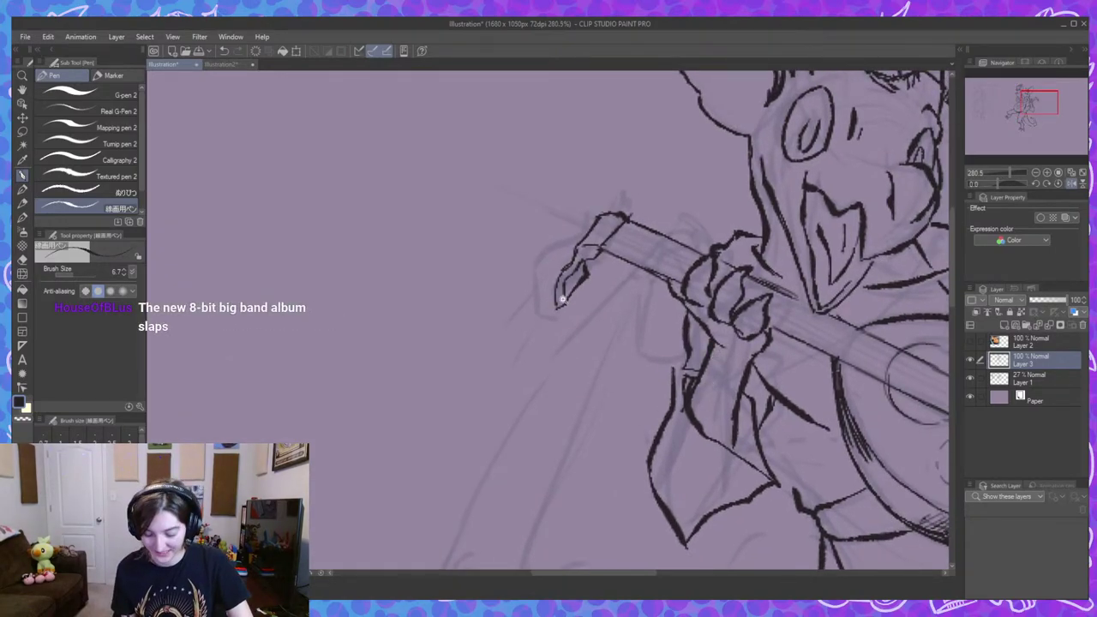
scroll(561, 300, "up", 2)
mouse_move(556, 302)
left_mouse_down()
mouse_move(543, 314)
mouse_move(561, 315)
mouse_move(553, 281)
mouse_move(574, 264)
mouse_move(561, 249)
mouse_move(590, 256)
mouse_move(586, 245)
left_mouse_up()
Ink a second line along the neck's lower edge between the headstock and the gripping hand.
scroll(710, 326, "down", 5)
left_click_drag(768, 392, 679, 357)
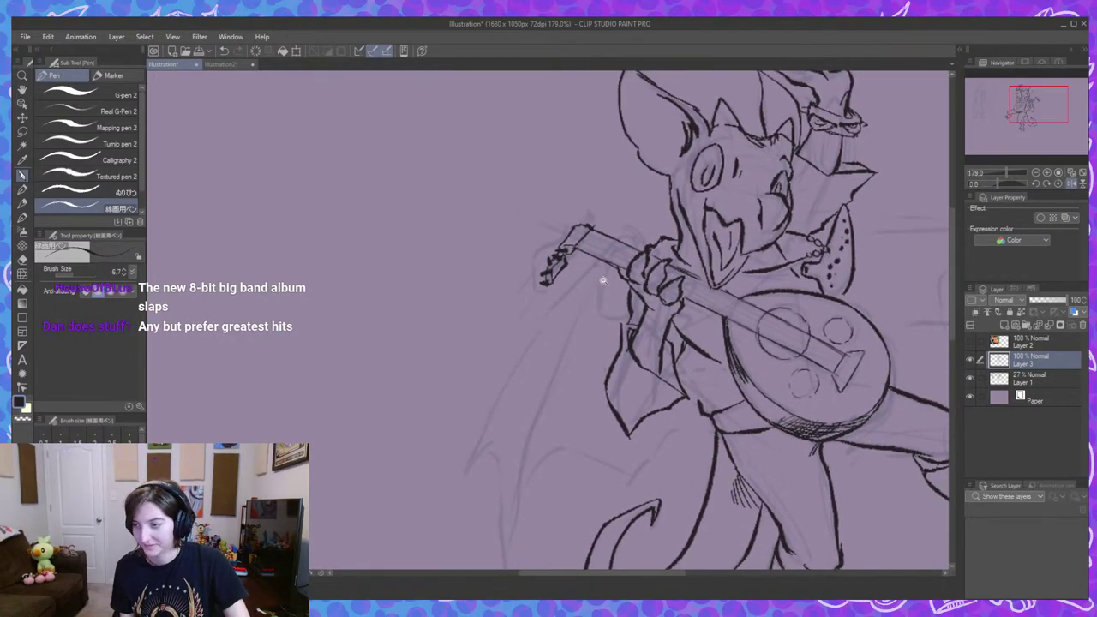
scroll(608, 292, "up", 2)
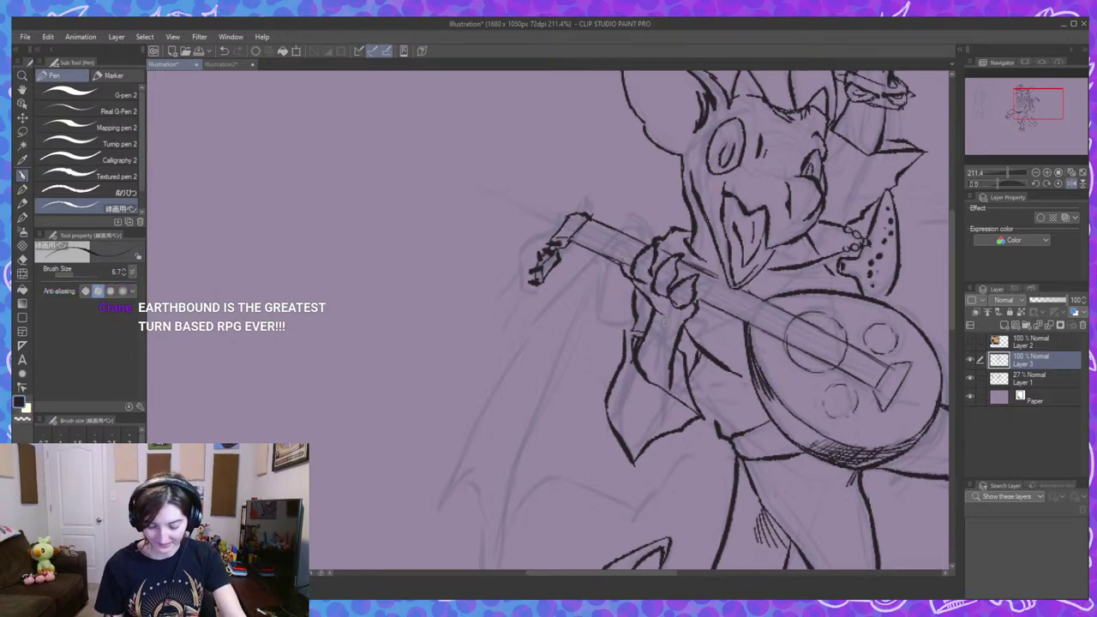
scroll(613, 264, "up", 2)
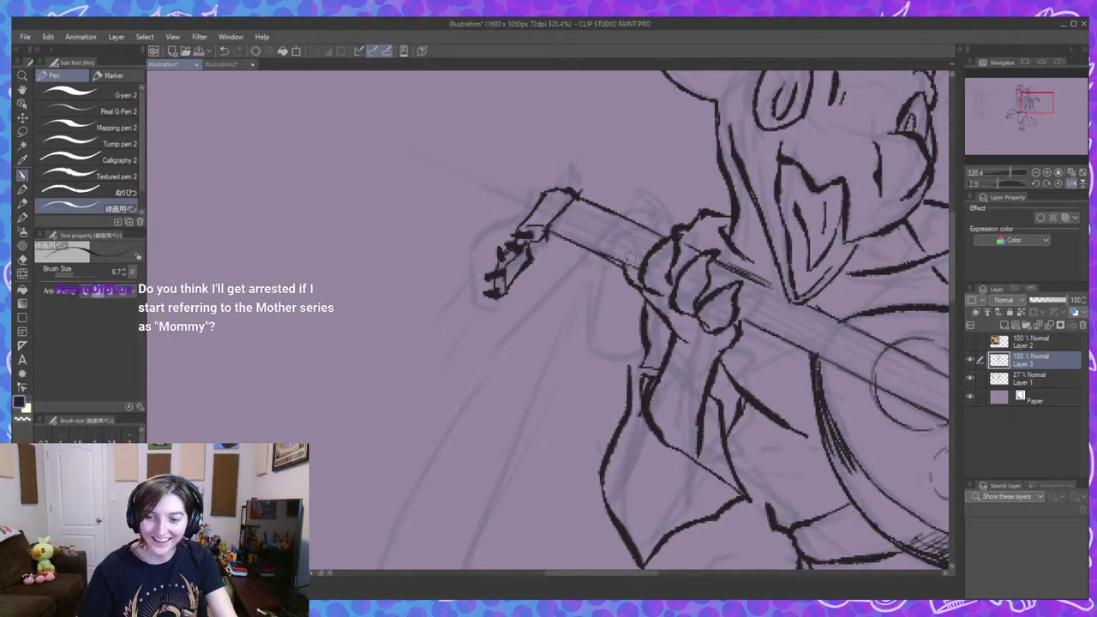
left_click_drag(547, 233, 627, 273)
left_click_drag(813, 335, 601, 257)
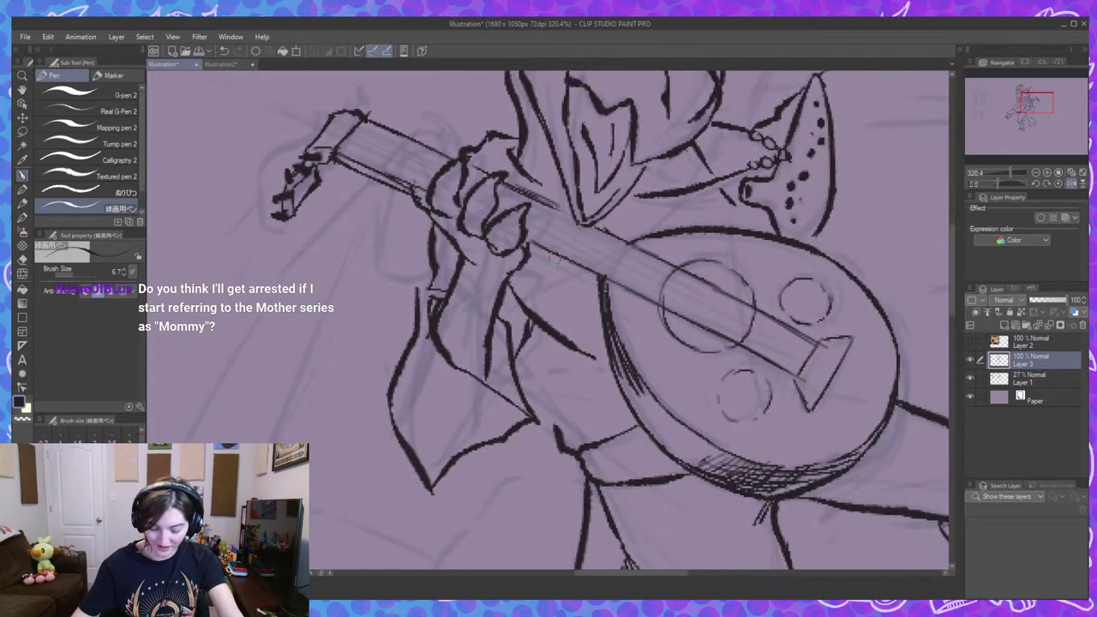
Ink a second line along the neck's lower edge between the gripping hand and the instrument's body.
left_click_drag(530, 248, 599, 283)
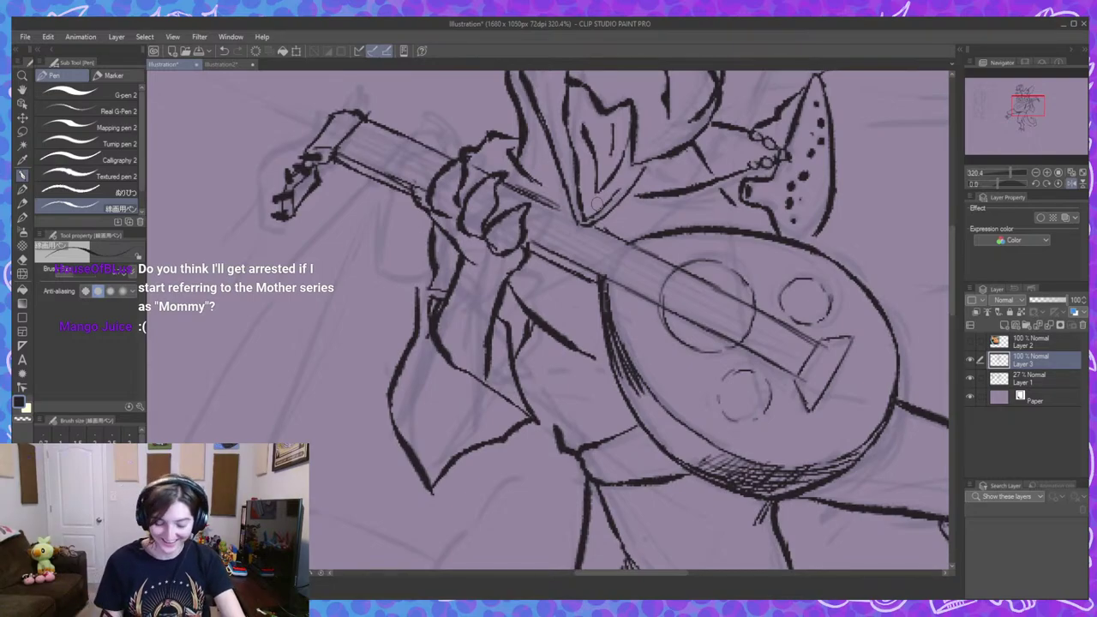
scroll(406, 197, "up", 2)
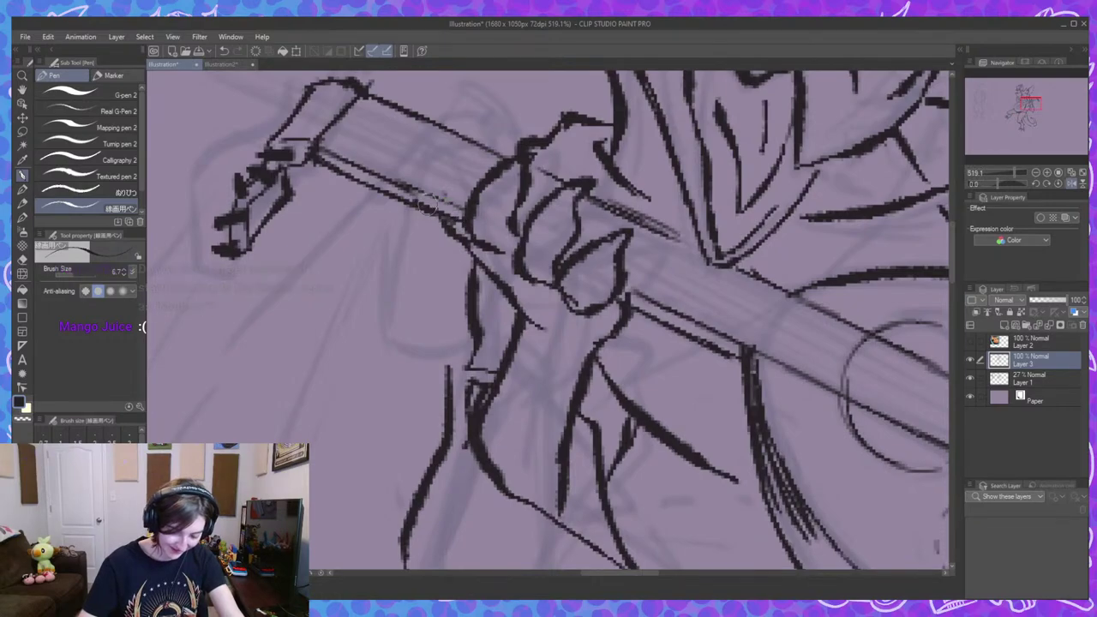
scroll(433, 206, "down", 4)
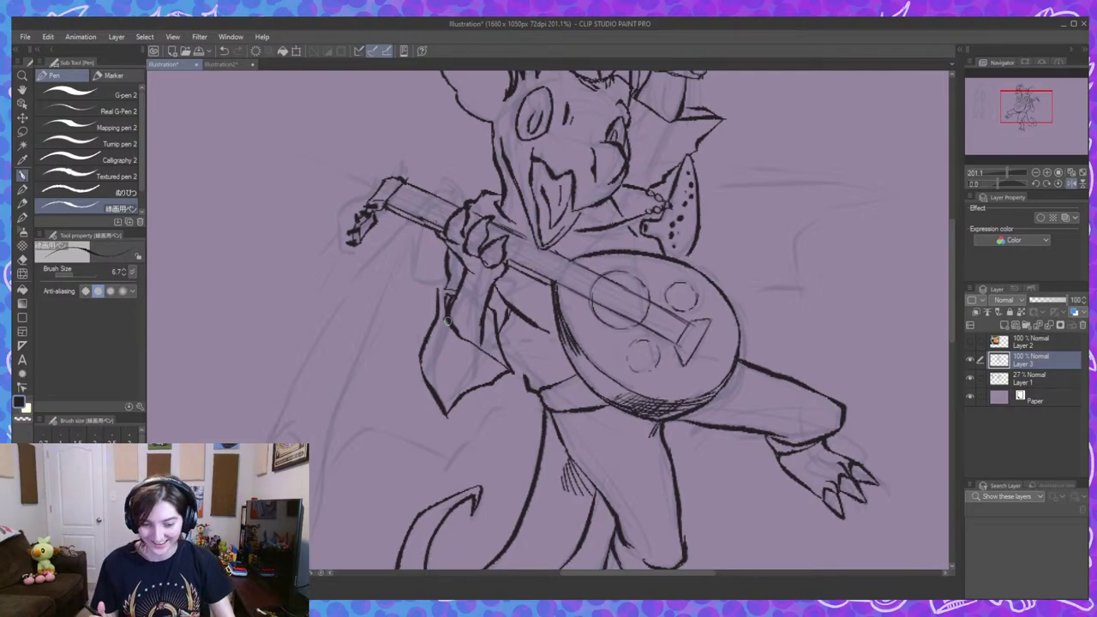
scroll(732, 319, "up", 3)
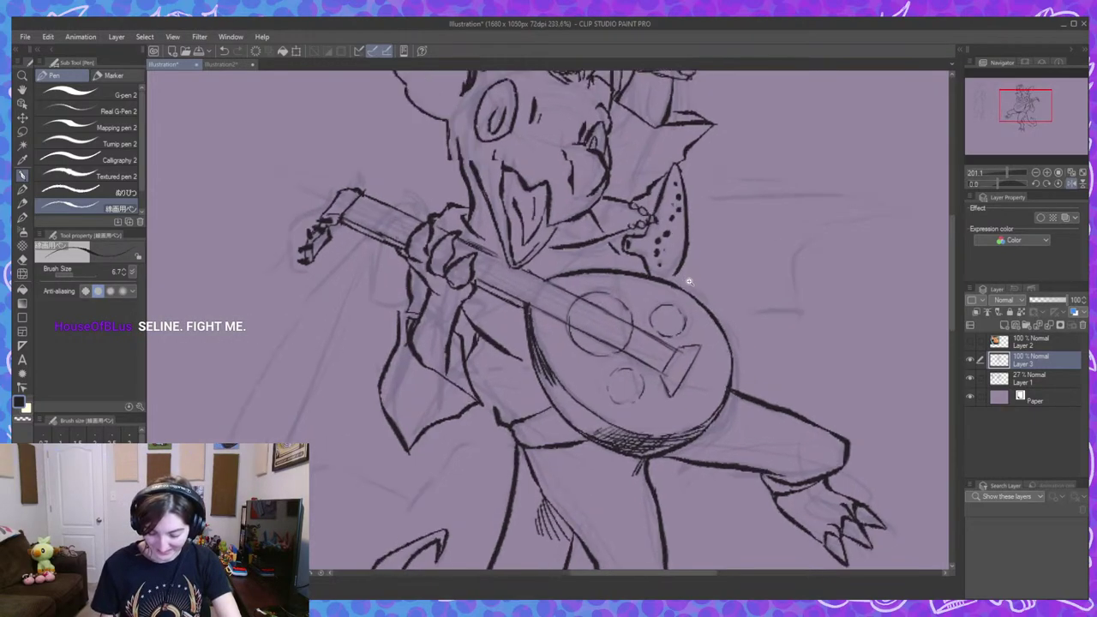
left_click_drag(643, 252, 653, 276)
left_click_drag(647, 256, 660, 275)
left_click_drag(654, 258, 671, 278)
key("ctrl+z")
key("ctrl+z")
key("ctrl+z")
key("ctrl+z")
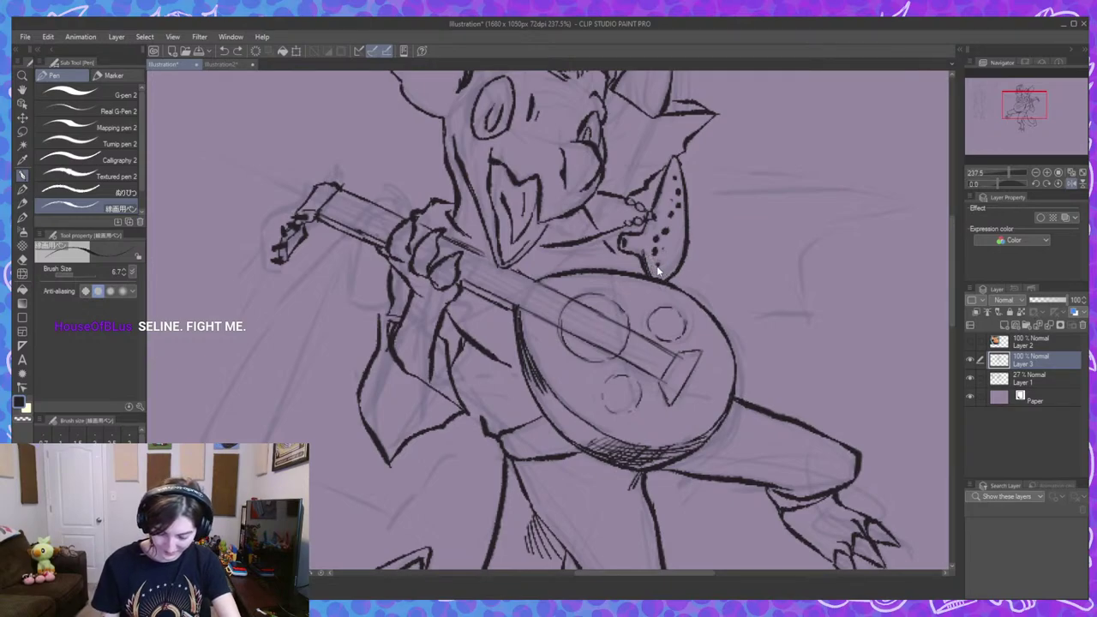
scroll(642, 245, "down", 5)
scroll(630, 182, "up", 3)
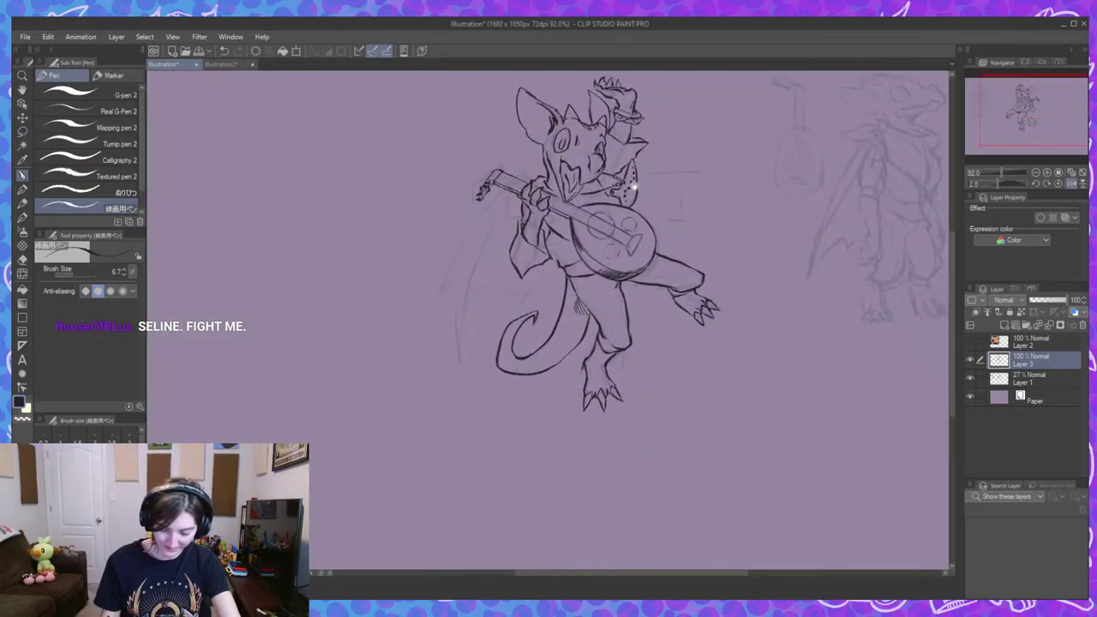
scroll(628, 182, "up", 2)
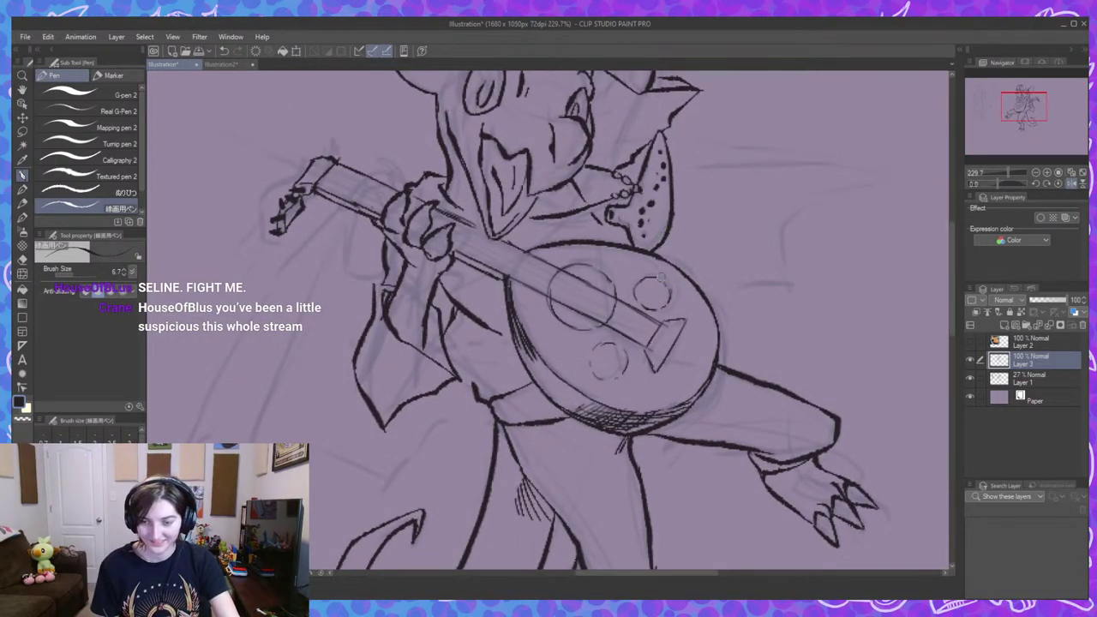
left_click_drag(531, 199, 541, 194)
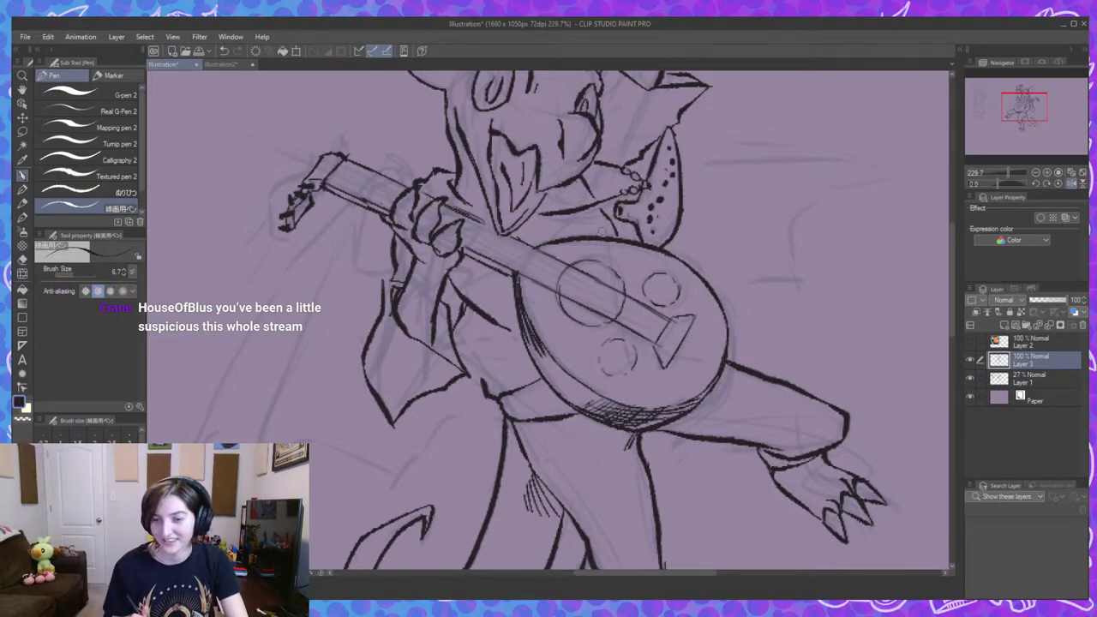
left_click_drag(621, 384, 559, 366)
left_click_drag(577, 433, 579, 401)
Ink short hatching lines at both ankles and skin creases across the tops of both clawed feet.
scroll(613, 418, "down", 5)
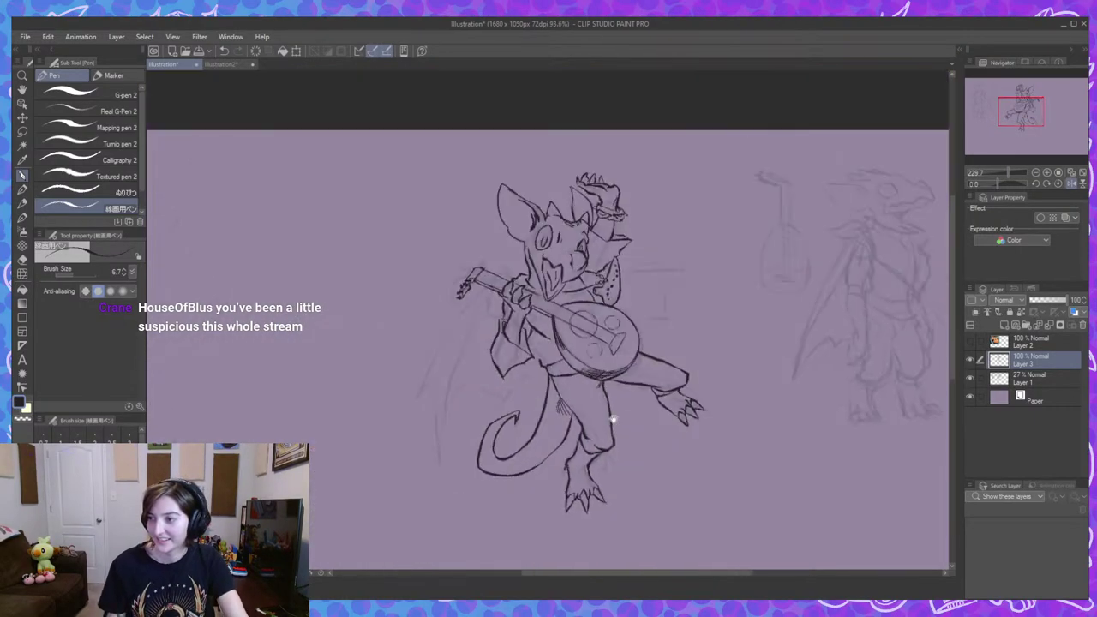
scroll(617, 360, "up", 2)
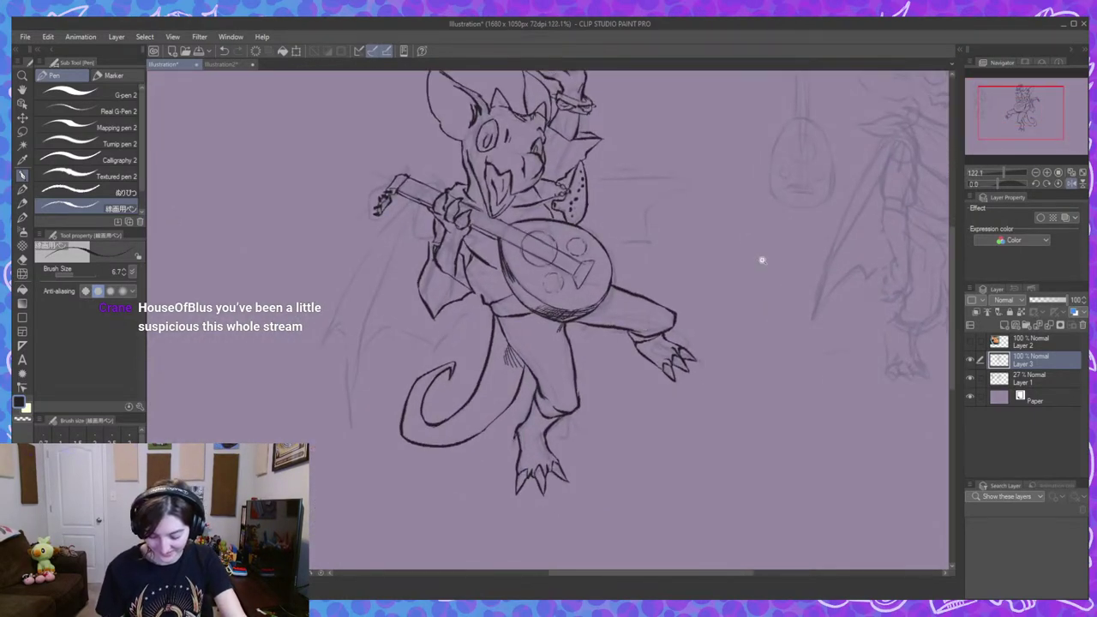
scroll(543, 420, "up", 3)
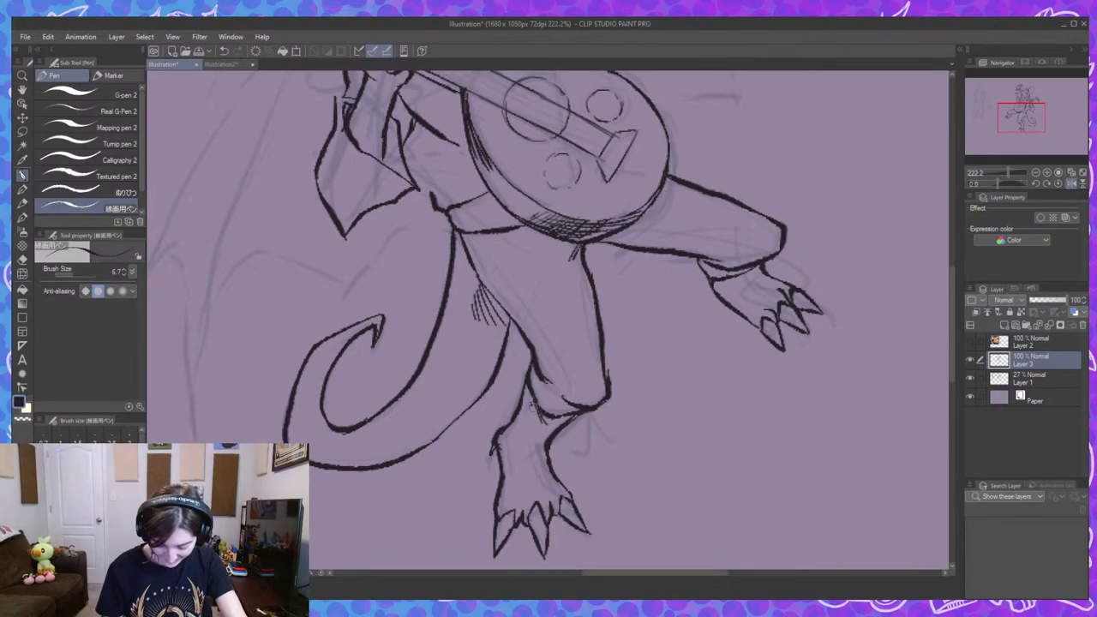
left_click_drag(532, 408, 538, 429)
left_click_drag(747, 269, 734, 286)
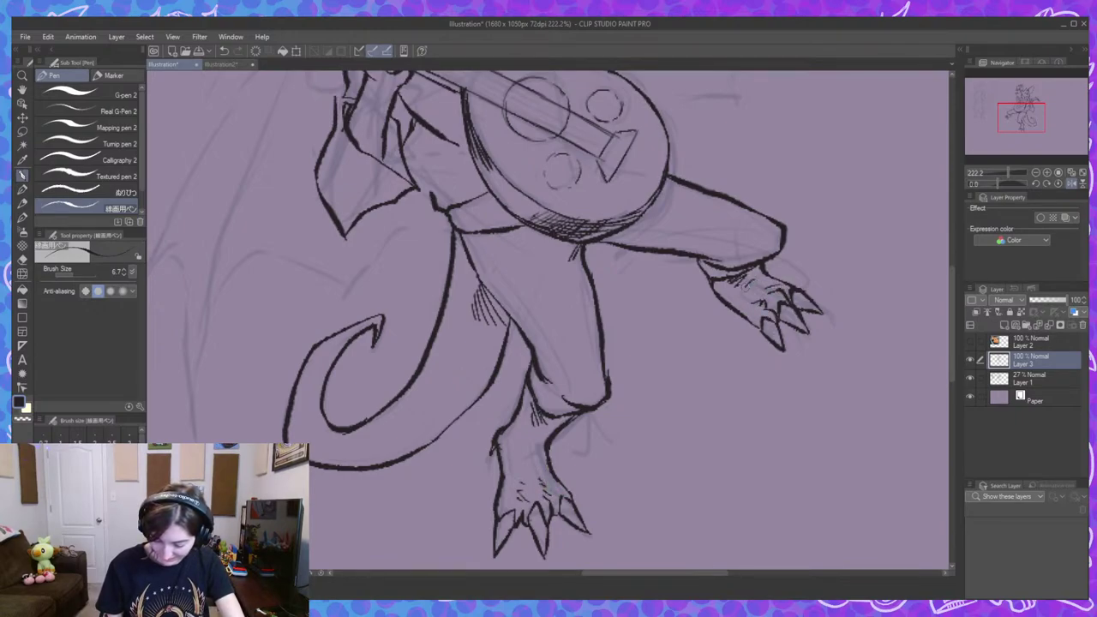
mouse_move(765, 286)
left_mouse_down()
mouse_move(754, 298)
mouse_move(765, 302)
mouse_move(750, 302)
left_mouse_up()
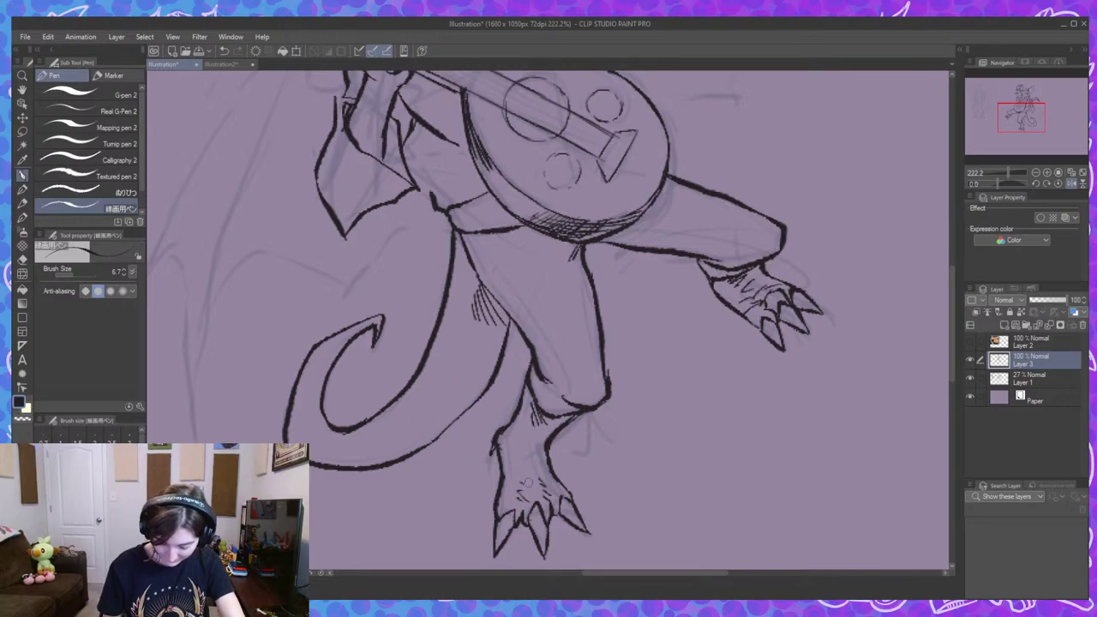
mouse_move(527, 482)
left_mouse_down()
mouse_move(506, 496)
mouse_move(549, 477)
left_mouse_up()
left_click_drag(752, 293, 738, 300)
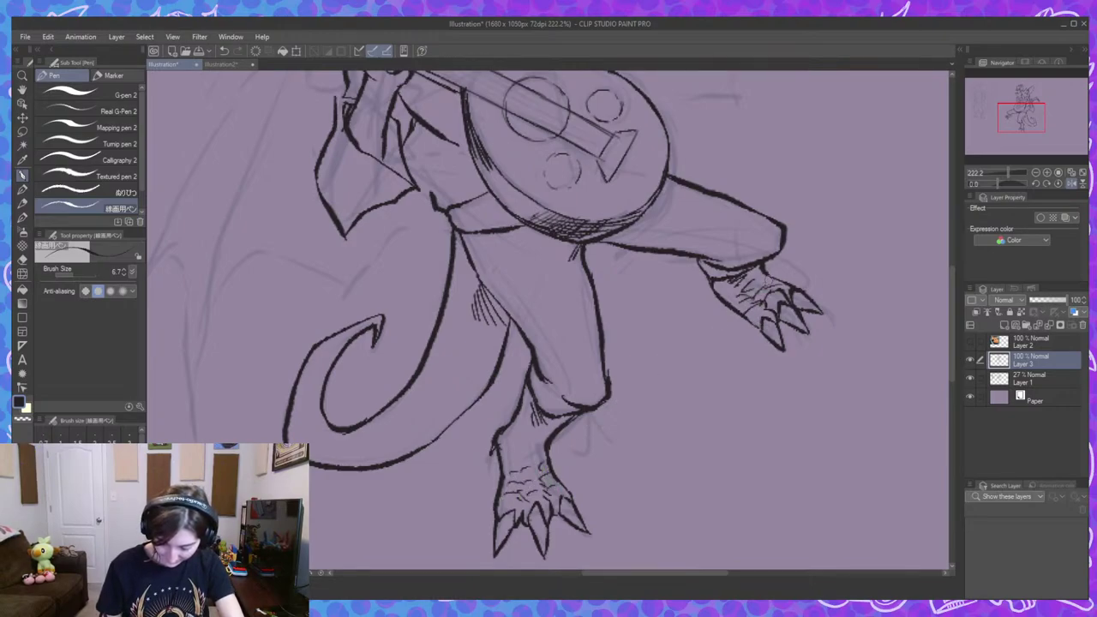
Ink a small rounded patch on the bridge of the snout between the eyes.
scroll(648, 357, "down", 3)
mouse_move(648, 356)
left_mouse_down()
mouse_move(754, 377)
mouse_move(716, 379)
left_mouse_up()
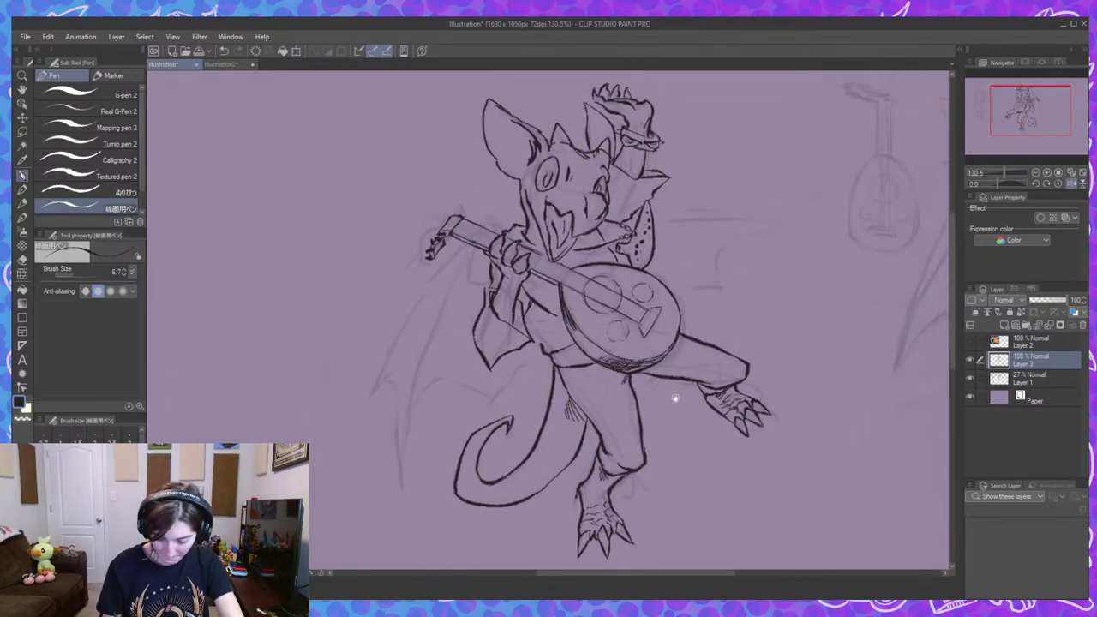
scroll(599, 195, "up", 4)
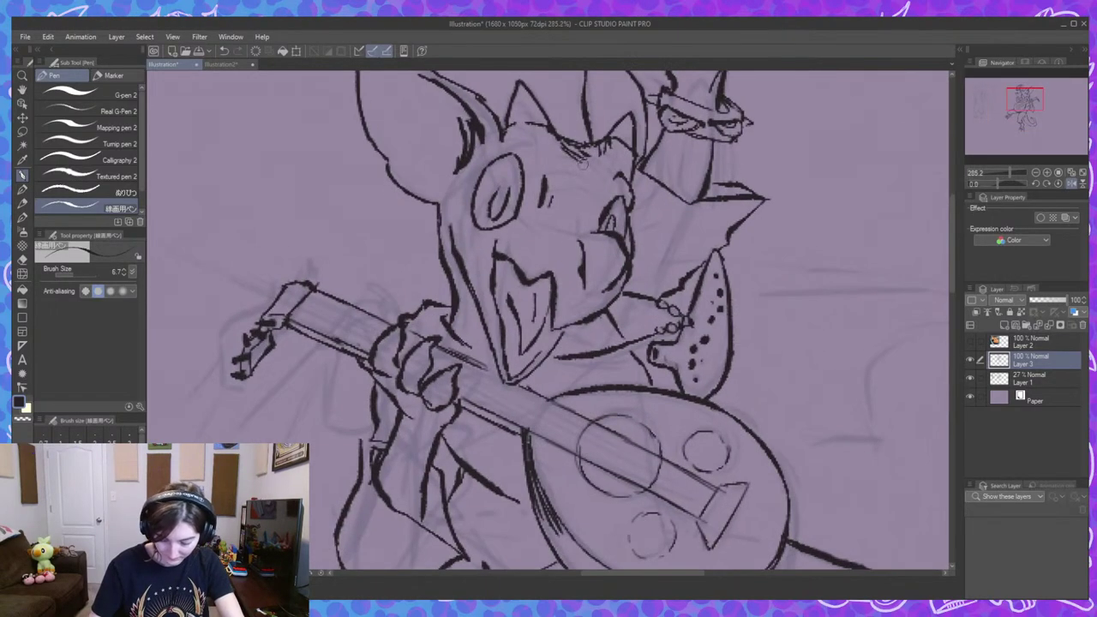
mouse_move(561, 228)
left_mouse_down()
mouse_move(562, 189)
mouse_move(580, 205)
mouse_move(570, 225)
mouse_move(594, 202)
mouse_move(580, 229)
mouse_move(585, 203)
mouse_move(612, 197)
mouse_move(580, 199)
mouse_move(577, 218)
mouse_move(579, 203)
mouse_move(592, 209)
mouse_move(586, 226)
mouse_move(590, 195)
mouse_move(582, 210)
mouse_move(581, 197)
mouse_move(556, 192)
left_mouse_up()
key("ctrl+z")
key("ctrl+z")
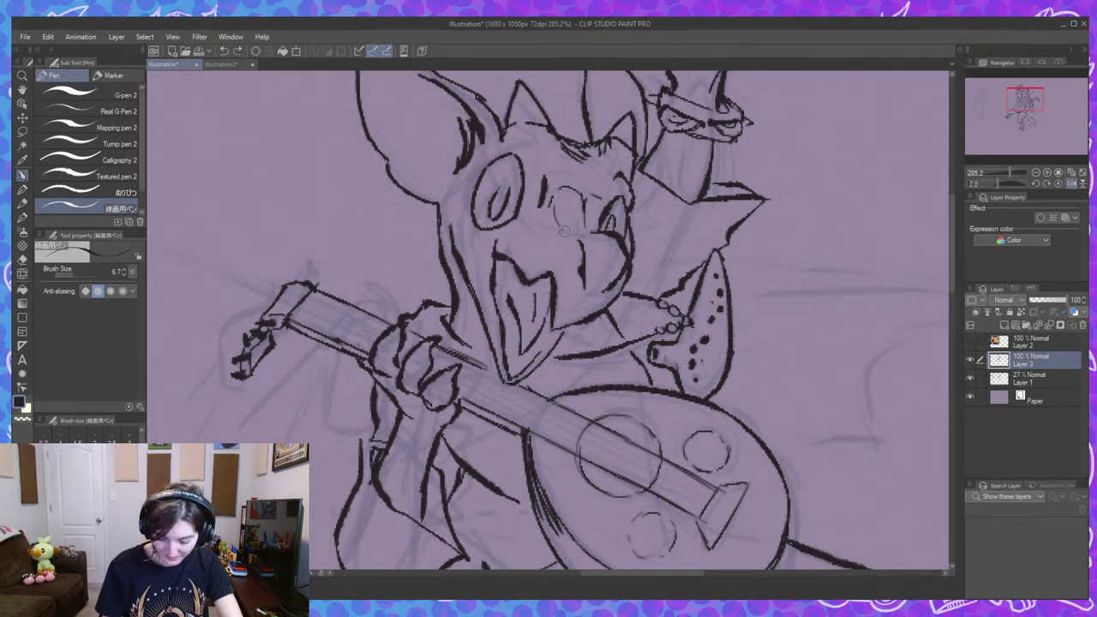
Ink curved markings up the forehead above the snout patch and short accent lines beside the eyes.
mouse_move(563, 230)
left_mouse_down()
mouse_move(584, 230)
mouse_move(576, 157)
left_mouse_up()
mouse_move(550, 192)
left_mouse_down()
mouse_move(544, 165)
mouse_move(579, 166)
mouse_move(548, 167)
mouse_move(549, 180)
mouse_move(525, 156)
left_mouse_up()
key("ctrl+z")
key("ctrl+z")
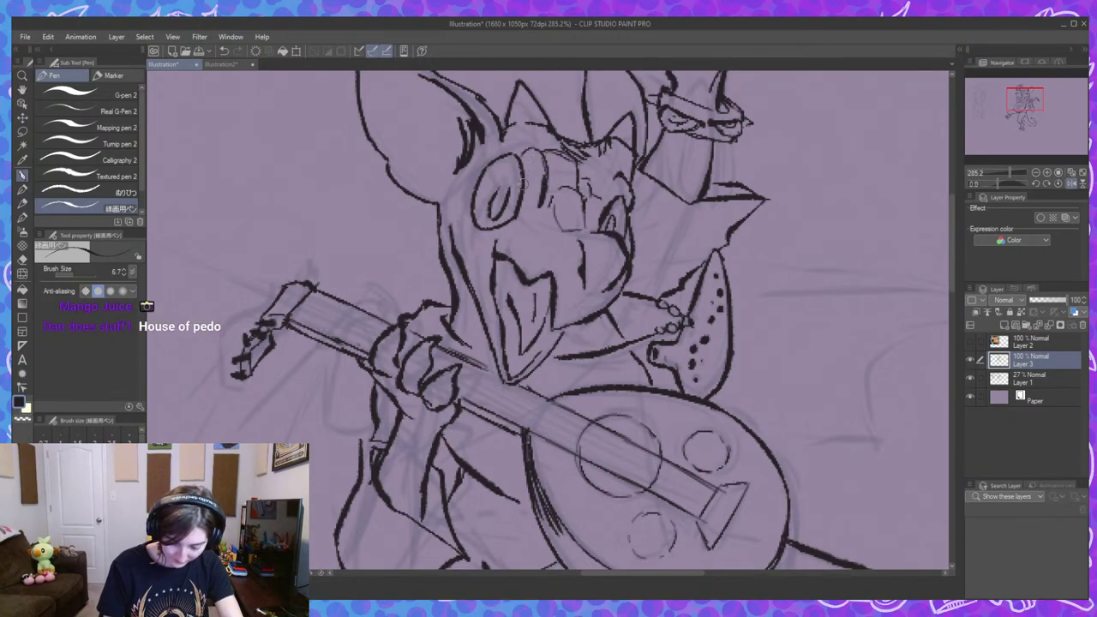
left_click_drag(526, 197, 532, 191)
mouse_move(596, 203)
left_mouse_down()
mouse_move(596, 193)
mouse_move(607, 198)
left_mouse_up()
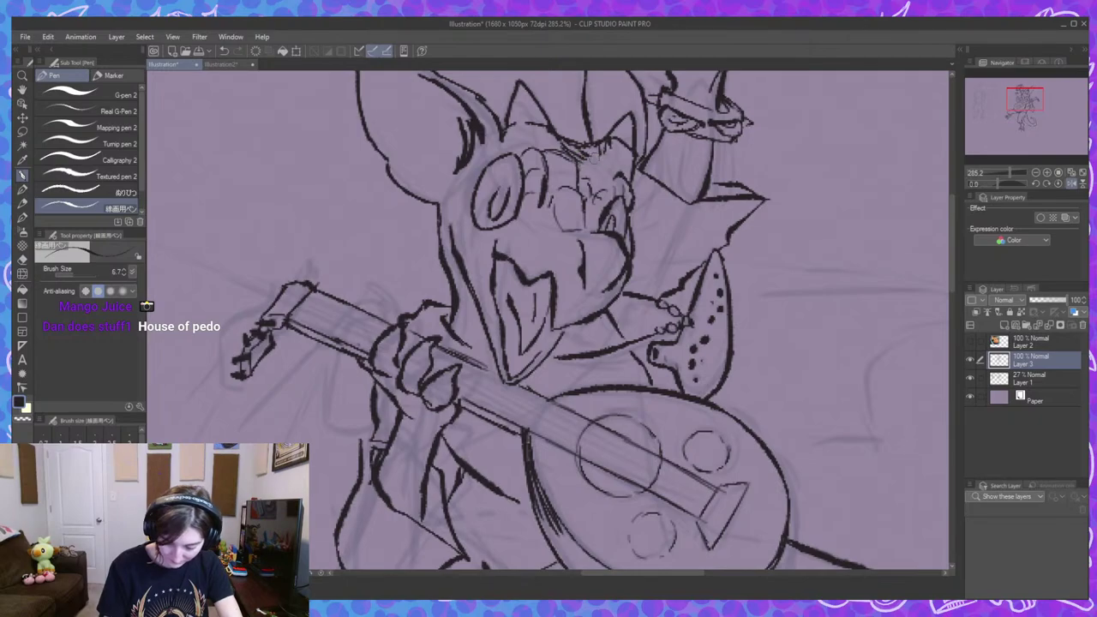
mouse_move(591, 158)
left_mouse_down()
mouse_move(609, 164)
mouse_move(607, 190)
mouse_move(599, 184)
left_mouse_up()
key("ctrl+z")
Ink short fur strokes inside the lower part of the large ear.
left_click_drag(562, 220, 599, 278)
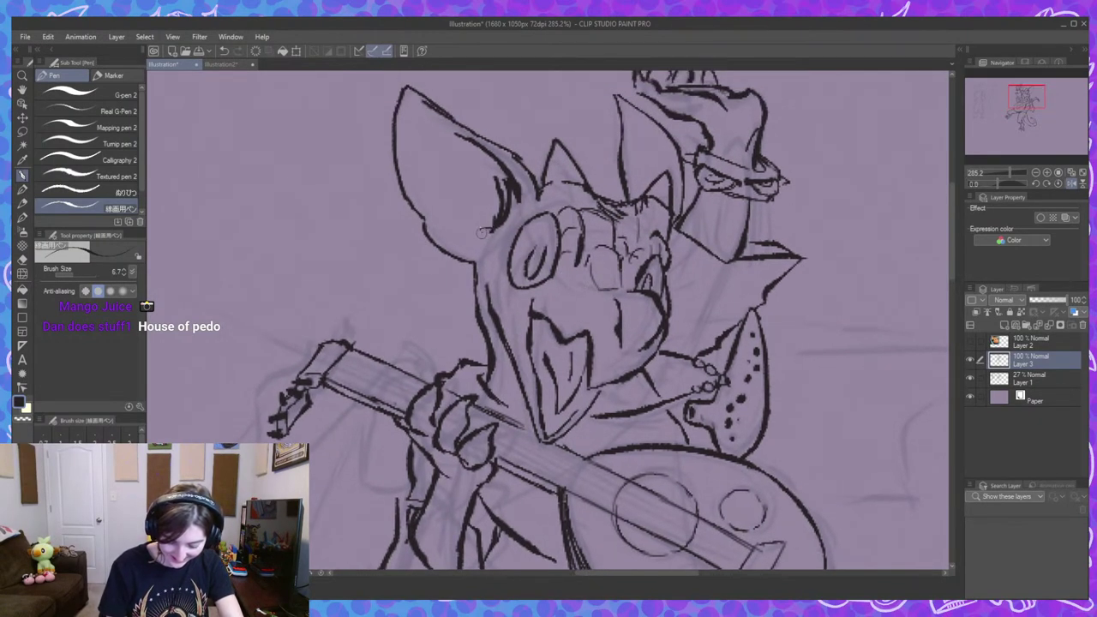
left_click_drag(483, 226, 451, 210)
mouse_move(483, 235)
left_mouse_down()
mouse_move(463, 232)
mouse_move(454, 214)
mouse_move(468, 217)
left_mouse_up()
left_click(464, 243)
left_click_drag(659, 320, 617, 204)
scroll(642, 257, "down", 5)
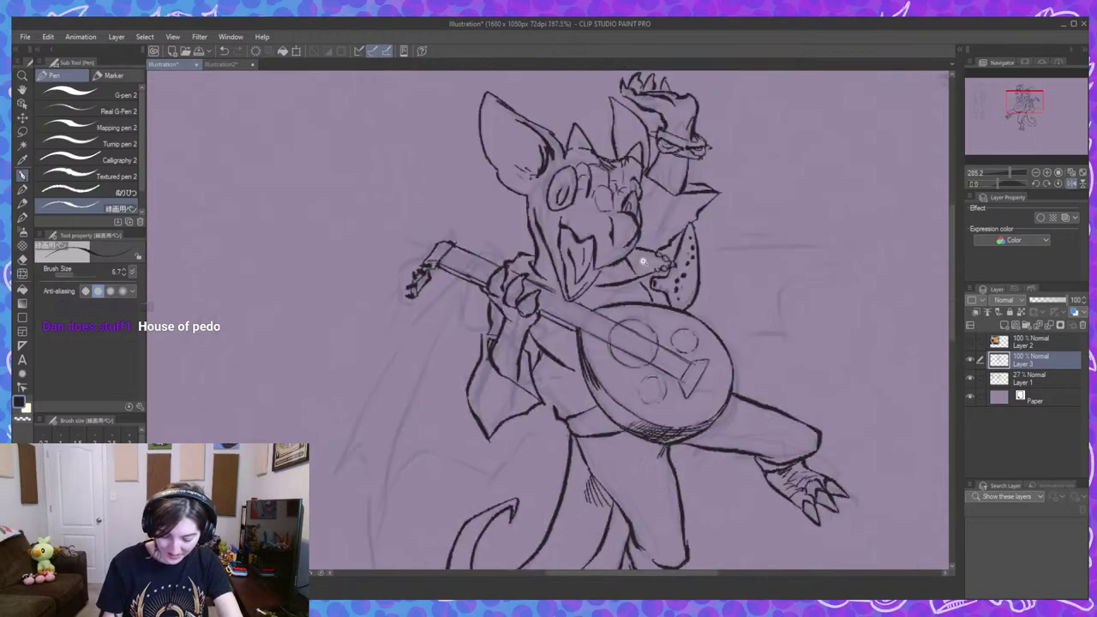
Ink over the large round sound hole on the instrument's body with a bolder, continuous outline.
mouse_move(620, 340)
left_mouse_down()
mouse_move(570, 300)
mouse_move(554, 336)
mouse_move(590, 365)
mouse_move(632, 341)
left_mouse_up()
scroll(576, 302, "up", 6)
mouse_move(576, 290)
left_mouse_down()
mouse_move(612, 300)
mouse_move(612, 280)
mouse_move(636, 298)
mouse_move(610, 285)
left_mouse_up()
scroll(610, 284, "down", 3)
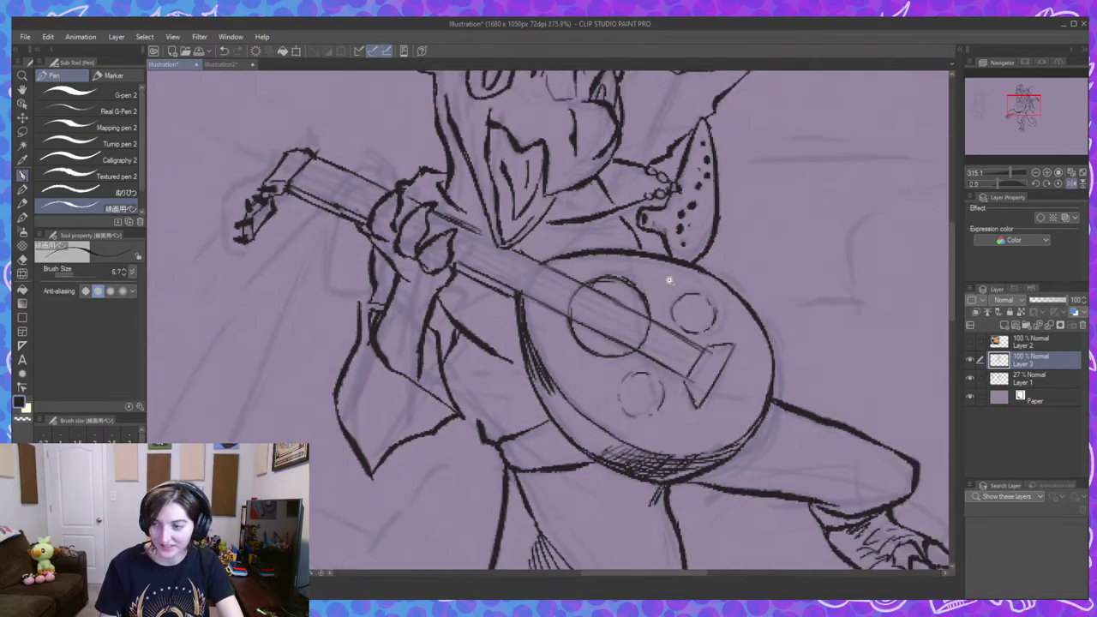
Ink short shading strokes on the shoulder between the snout and the string of beads.
left_click_drag(676, 250, 629, 347)
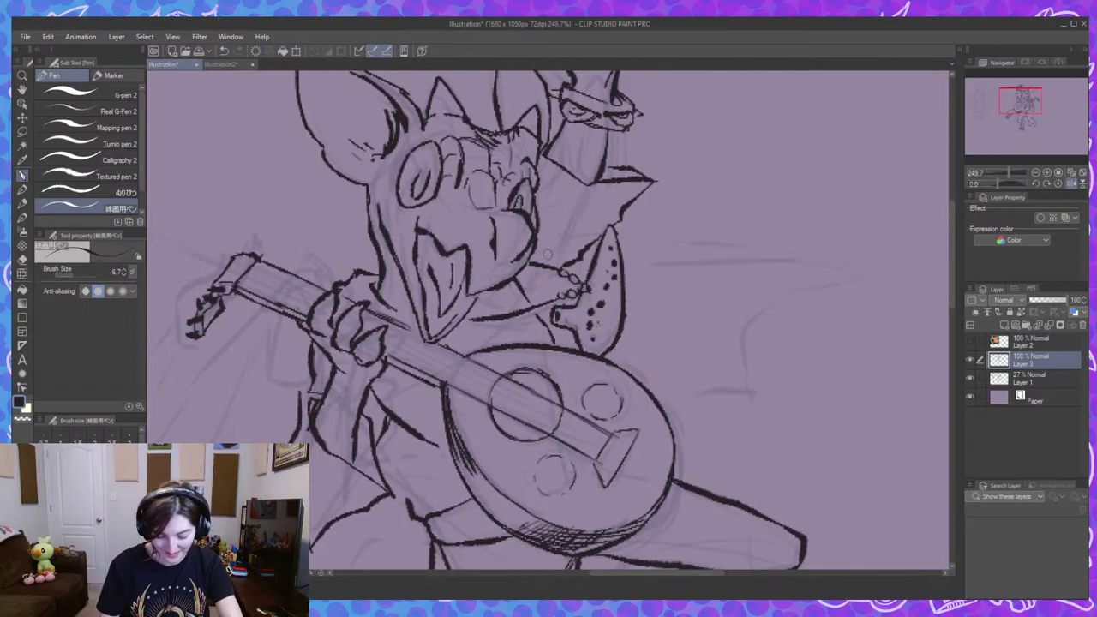
left_click_drag(532, 255, 557, 268)
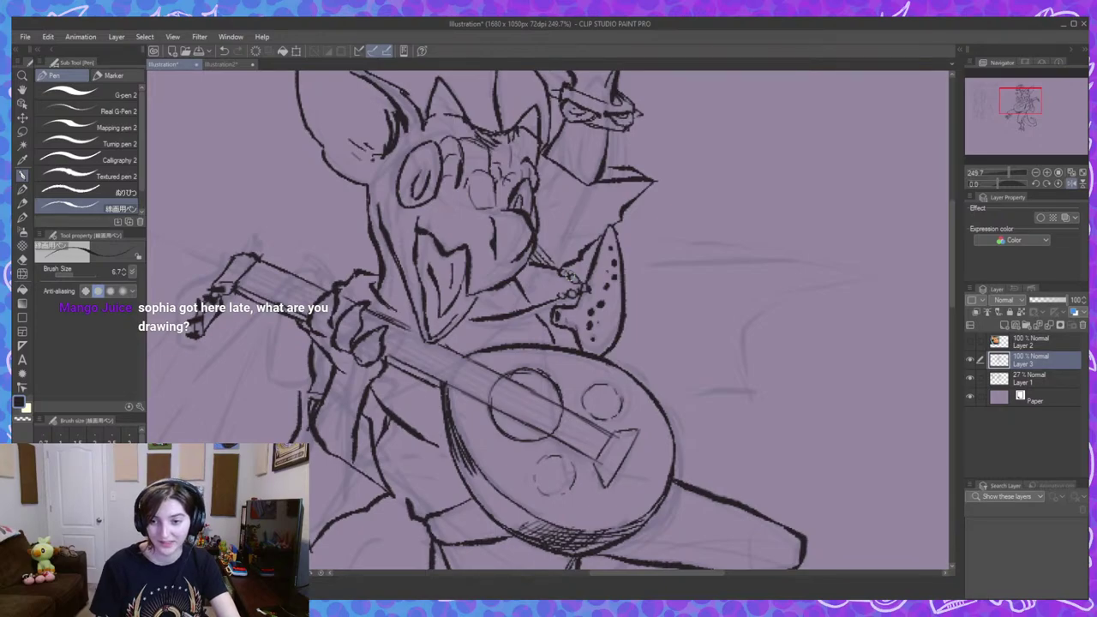
scroll(710, 304, "down", 2)
left_click_drag(705, 305, 658, 254)
Ink the folded wing's long ribs and pointed outer edge hanging below the instrument's headstock.
scroll(705, 254, "down", 2)
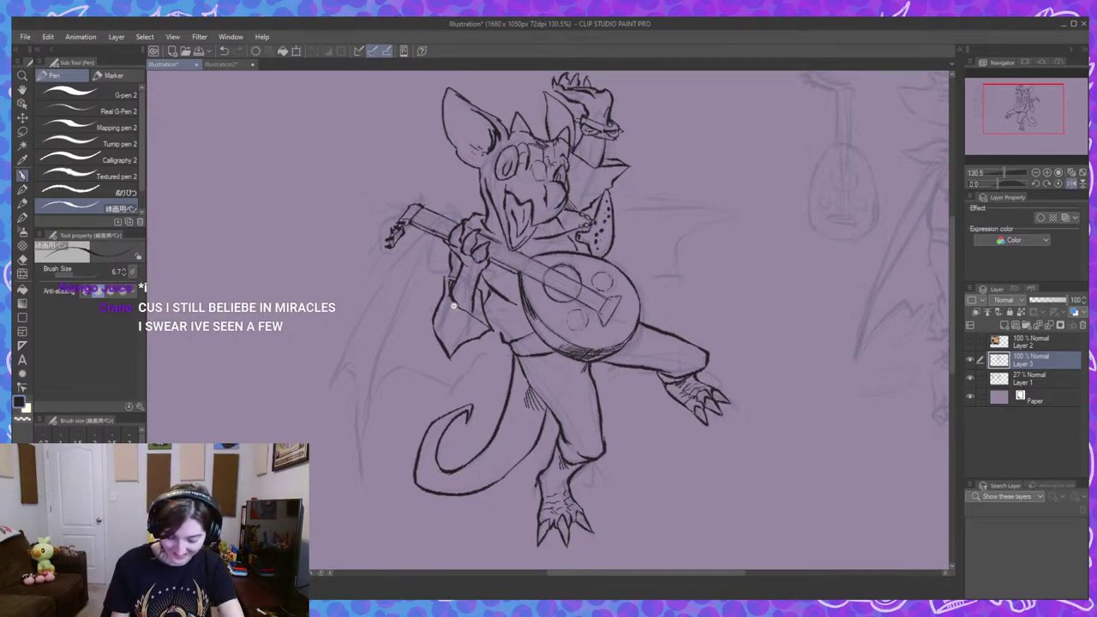
scroll(454, 306, "up", 3)
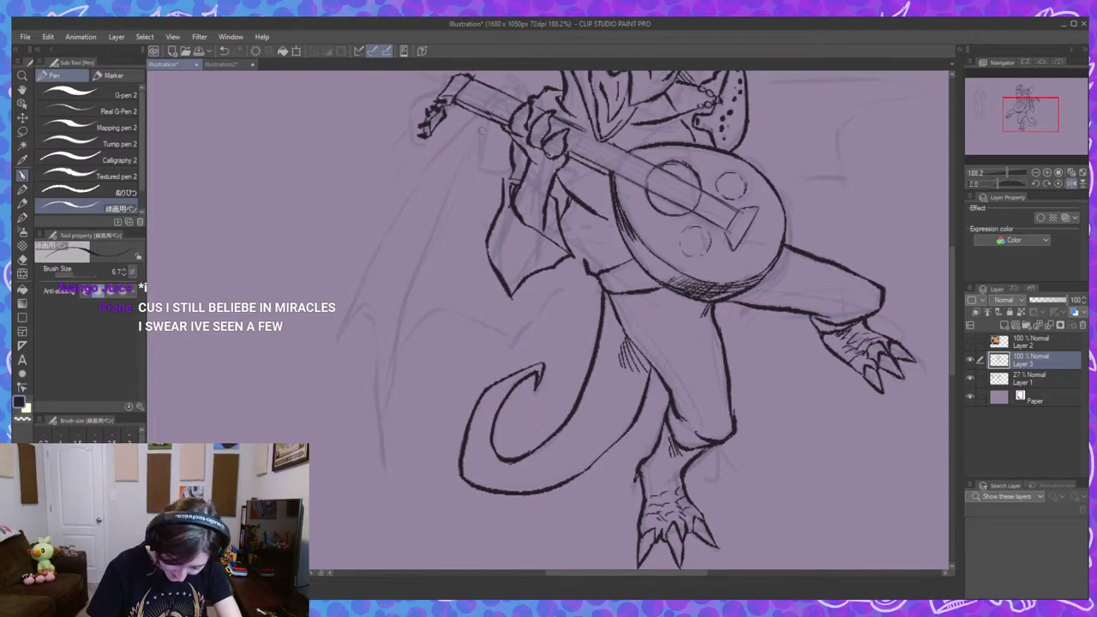
mouse_move(478, 131)
left_mouse_down()
mouse_move(412, 274)
mouse_move(378, 447)
mouse_move(371, 394)
mouse_move(352, 350)
mouse_move(333, 341)
mouse_move(361, 277)
mouse_move(450, 138)
mouse_move(533, 165)
mouse_move(503, 193)
left_mouse_up()
scroll(502, 192, "up", 1)
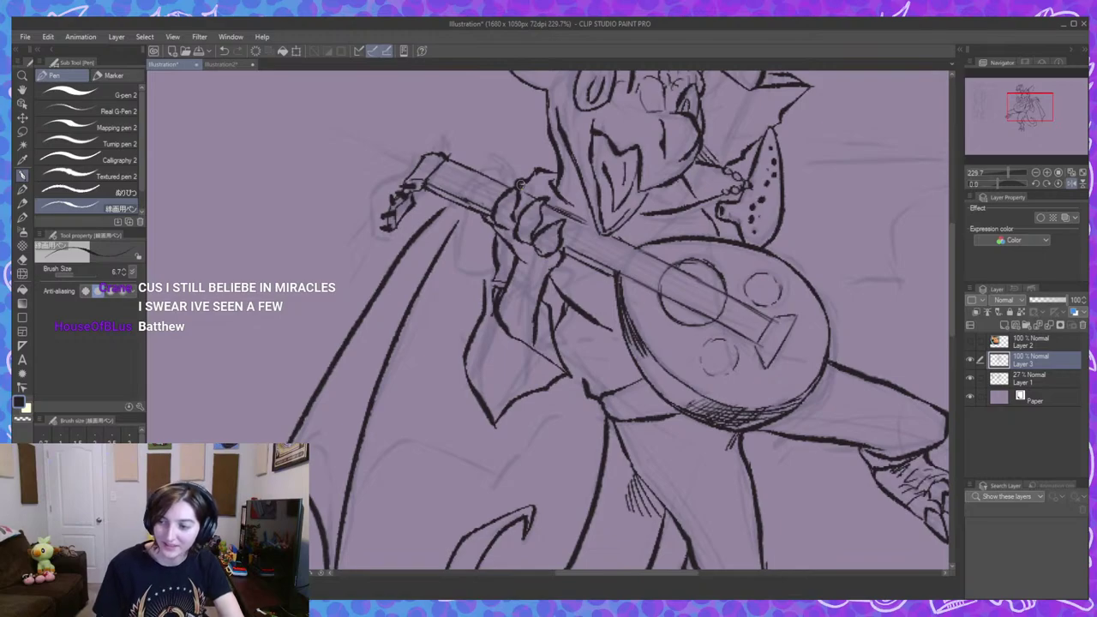
Ink the small wing tip above the neck near the gripping hand and the hooked wing line below the neck.
left_click_drag(484, 169, 497, 165)
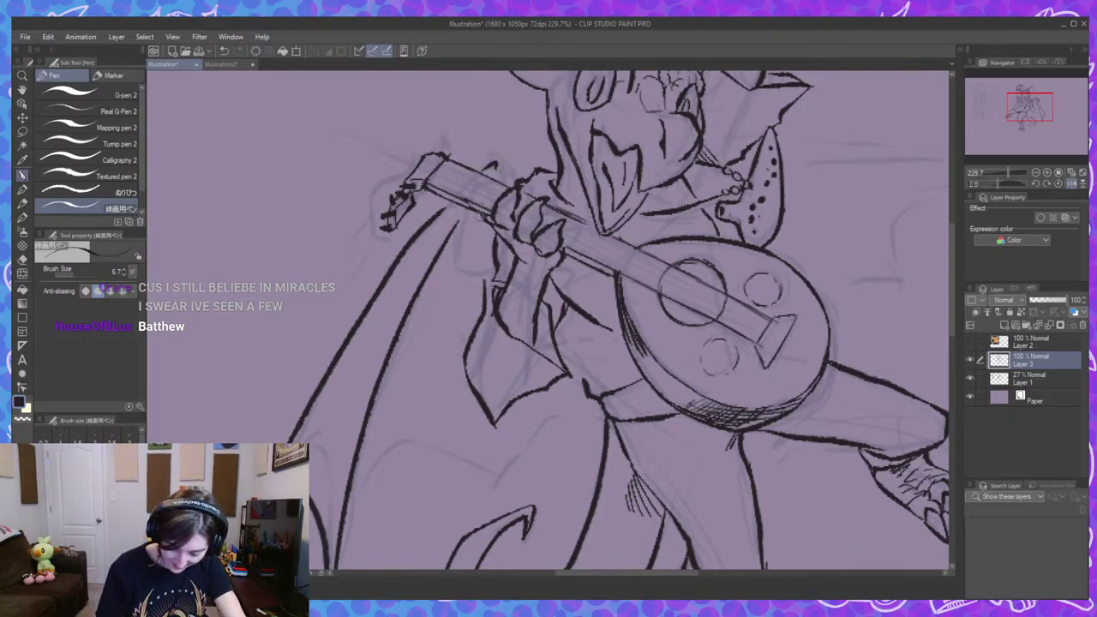
mouse_move(474, 218)
left_mouse_down()
mouse_move(472, 261)
mouse_move(491, 277)
left_mouse_up()
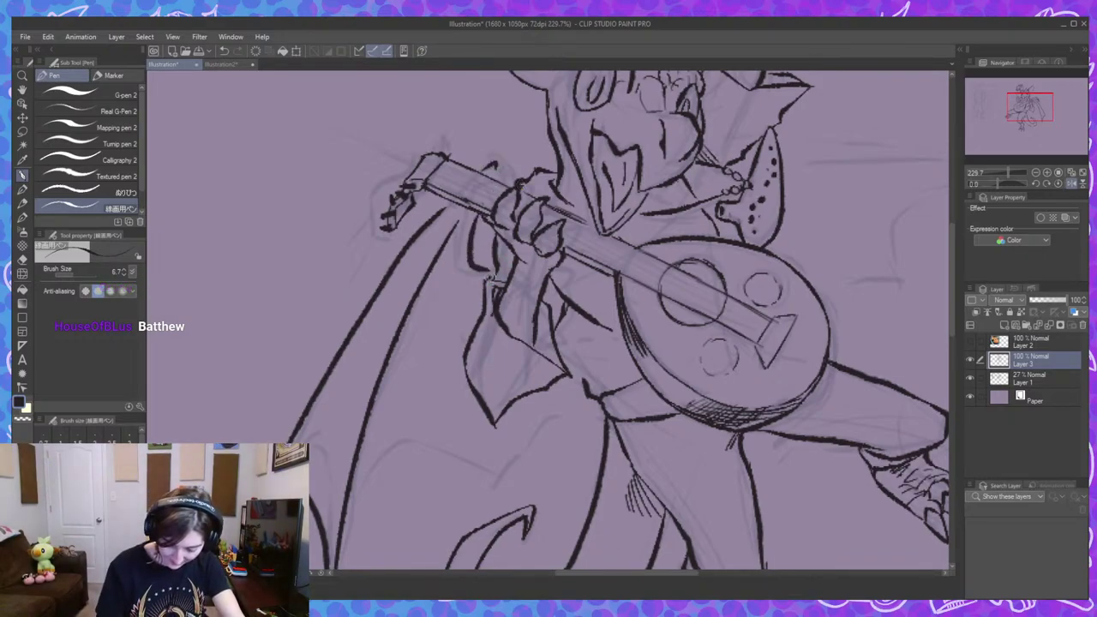
left_click_drag(709, 341, 605, 335)
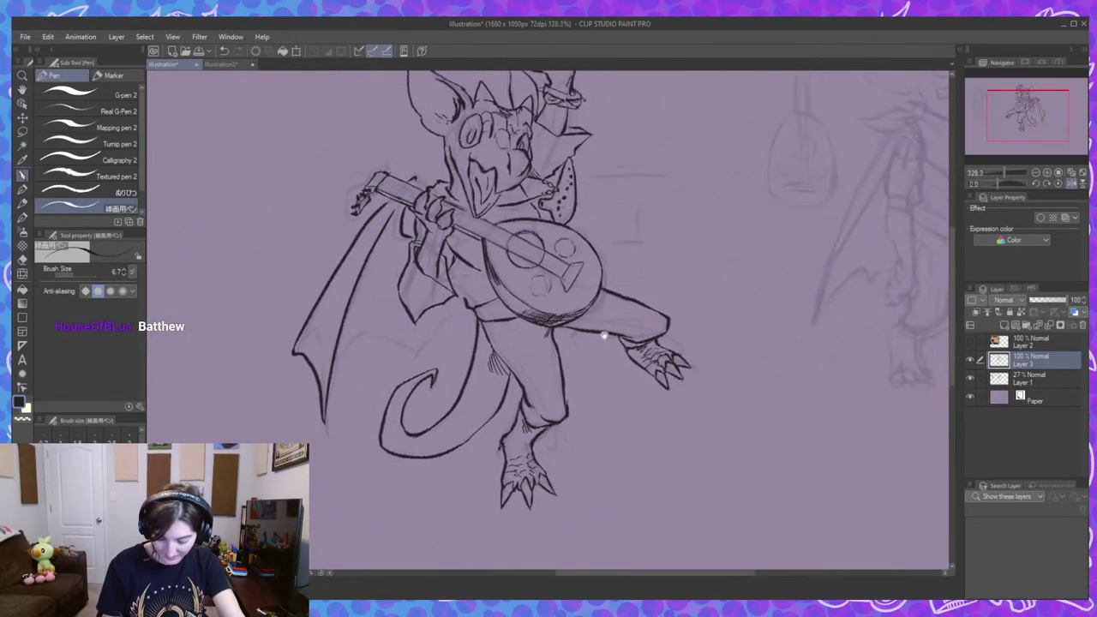
Set the opacity of the sketch layer, Layer 1, to 33%.
scroll(638, 252, "up", 5)
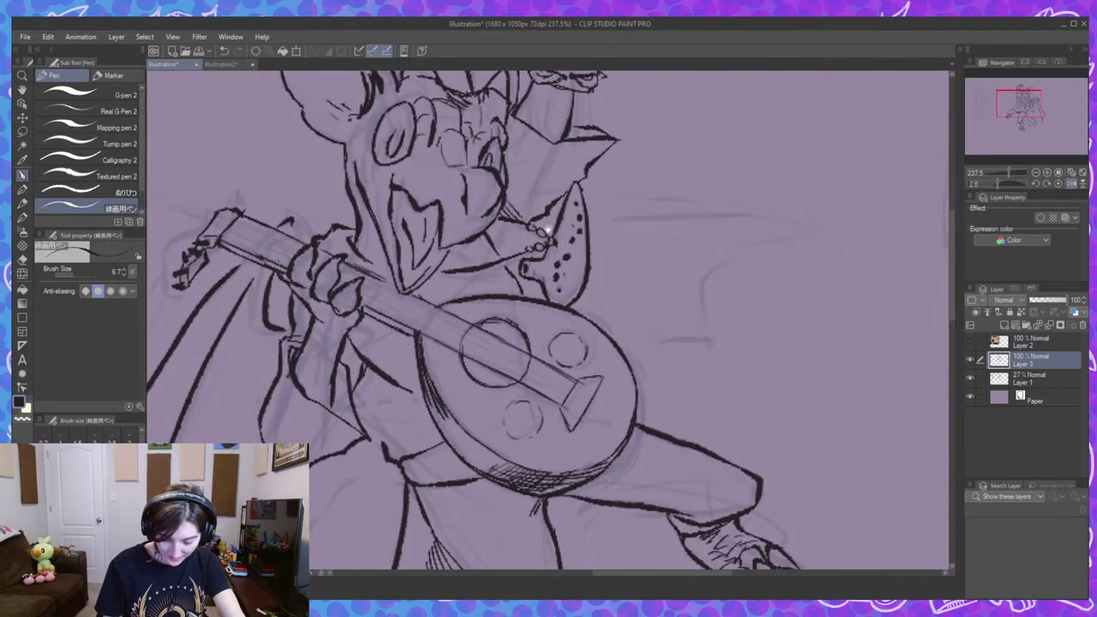
scroll(512, 242, "down", 3)
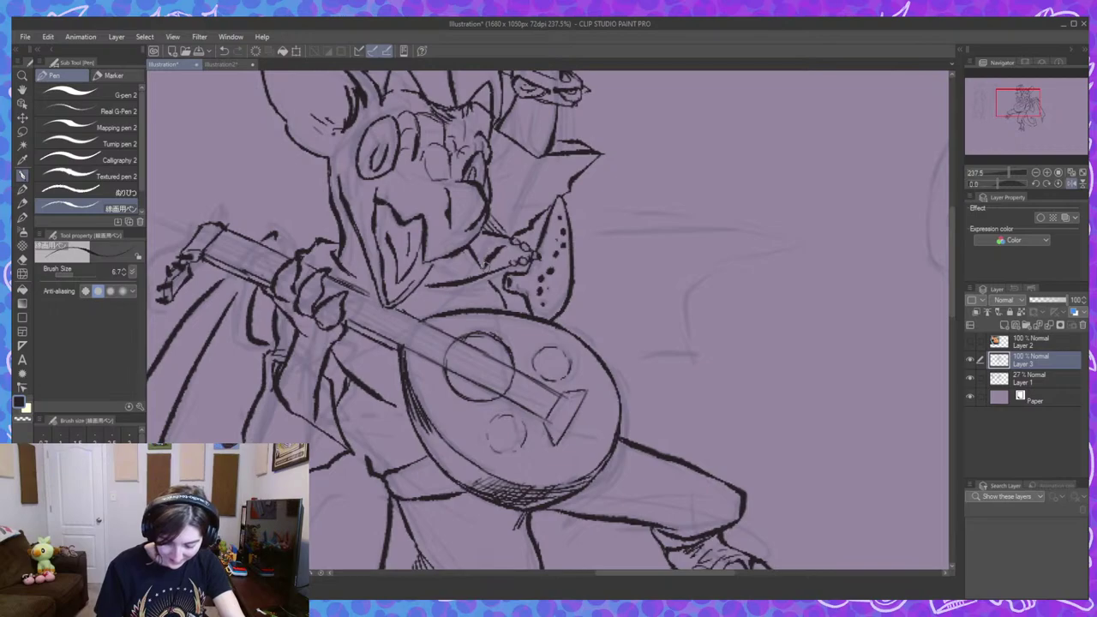
scroll(553, 274, "down", 2)
left_click_drag(641, 342, 565, 363)
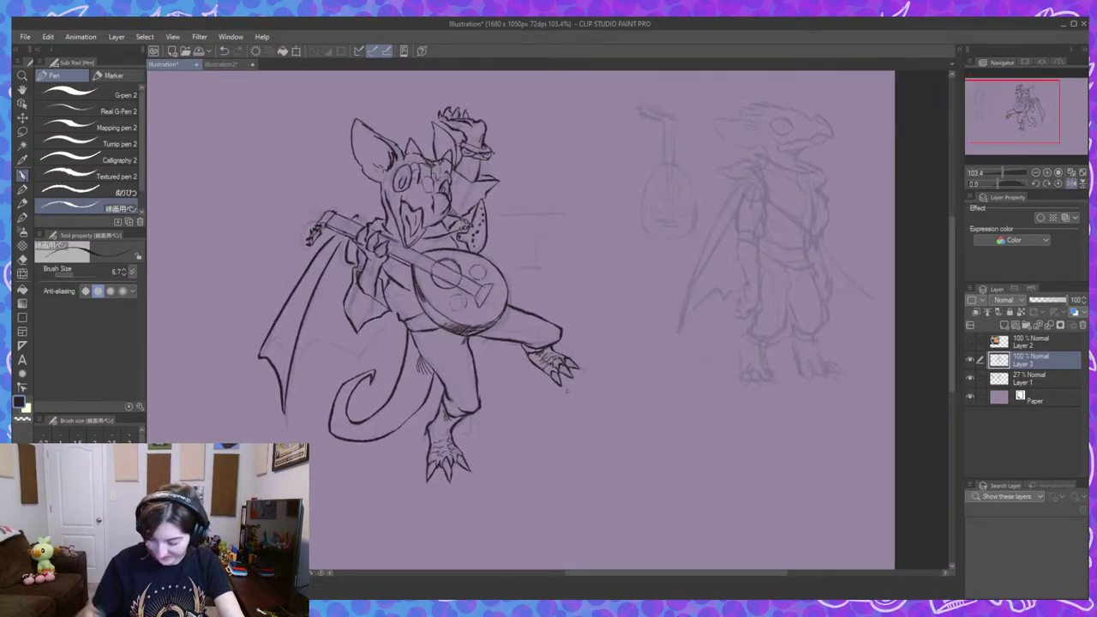
left_click(1032, 377)
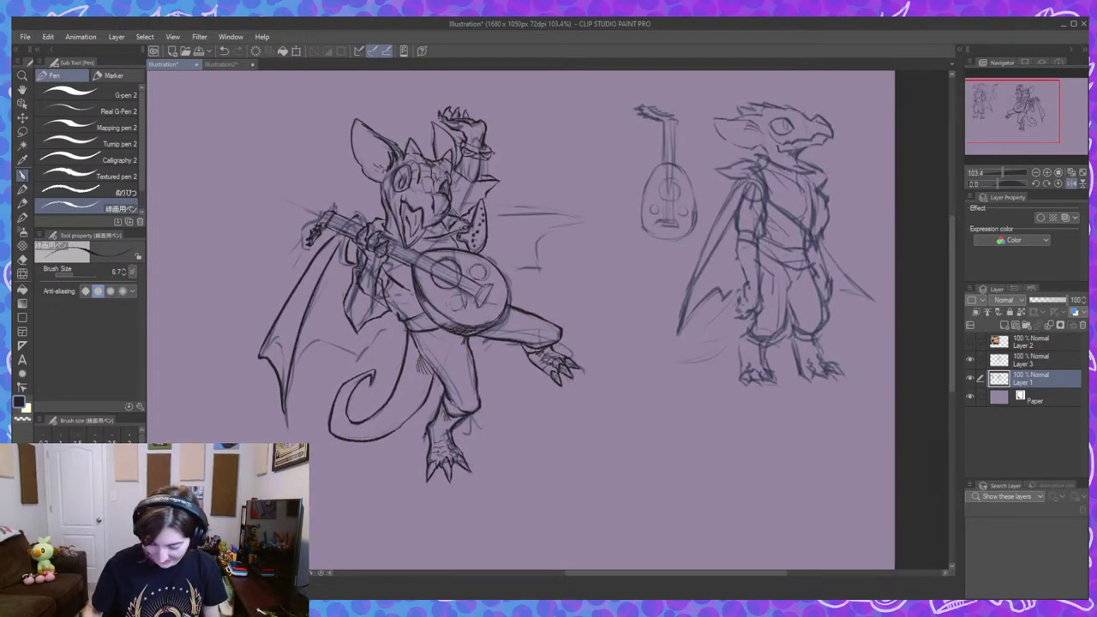
left_click_drag(1055, 305, 1035, 304)
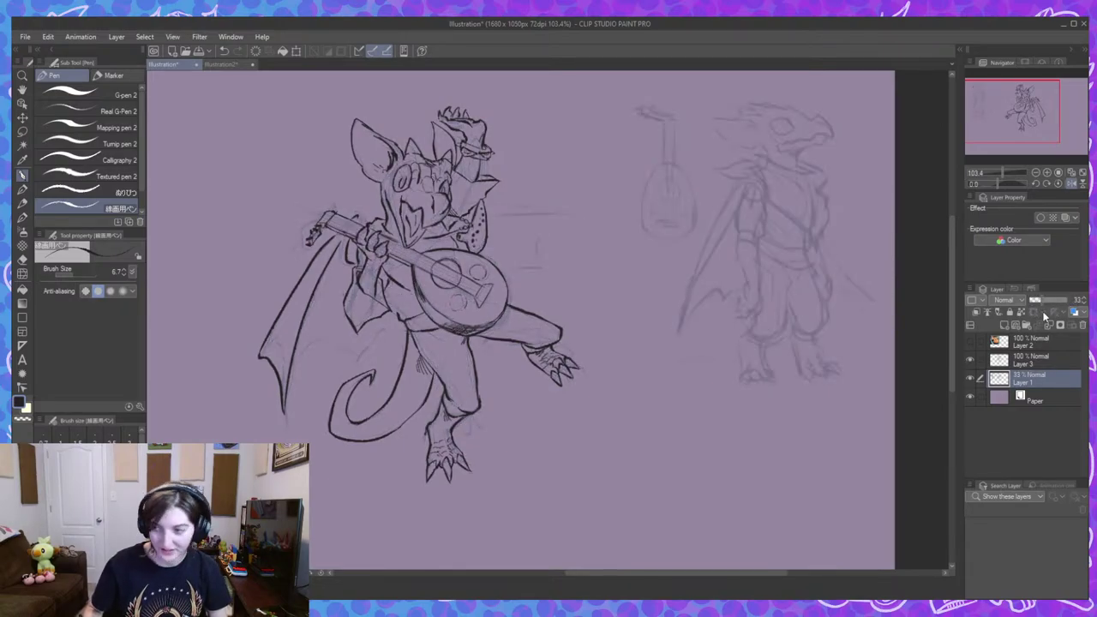
Switch to the Illustration2 document and examine the cartoon of two talking heads and the gorilla drawing below them.
left_click(221, 64)
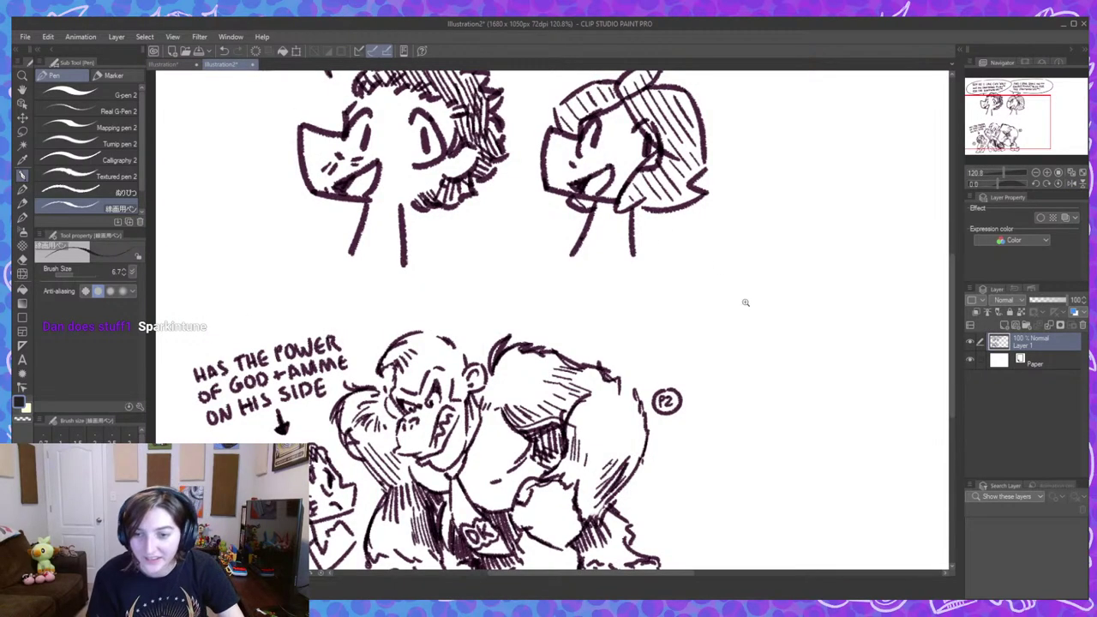
scroll(746, 300, "down", 2)
left_click_drag(752, 328, 742, 302)
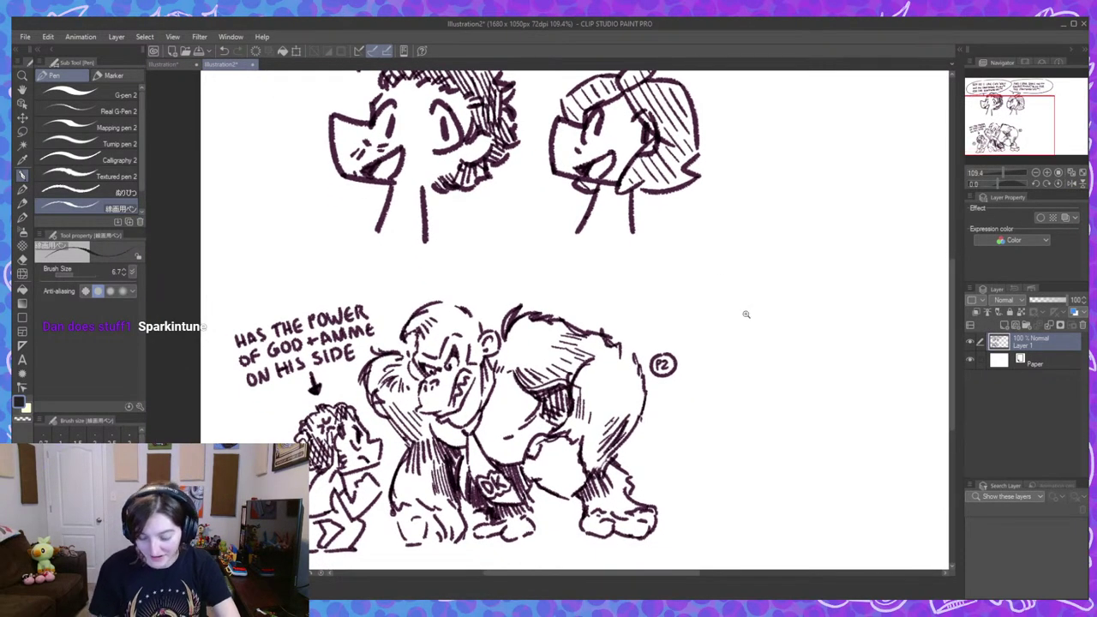
scroll(745, 314, "down", 2)
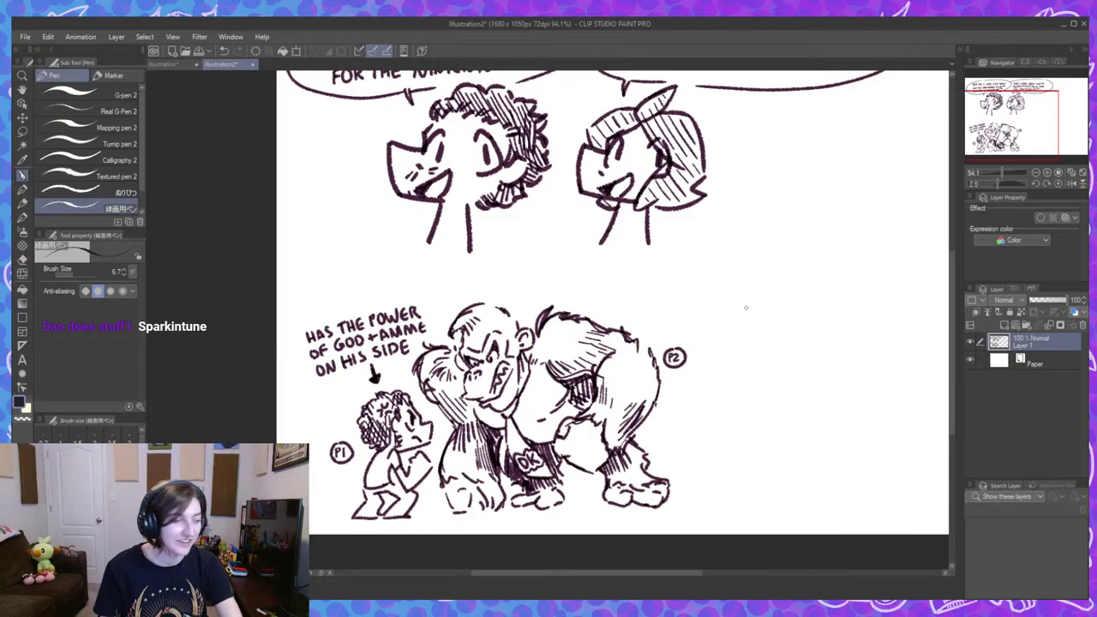
scroll(745, 307, "down", 3)
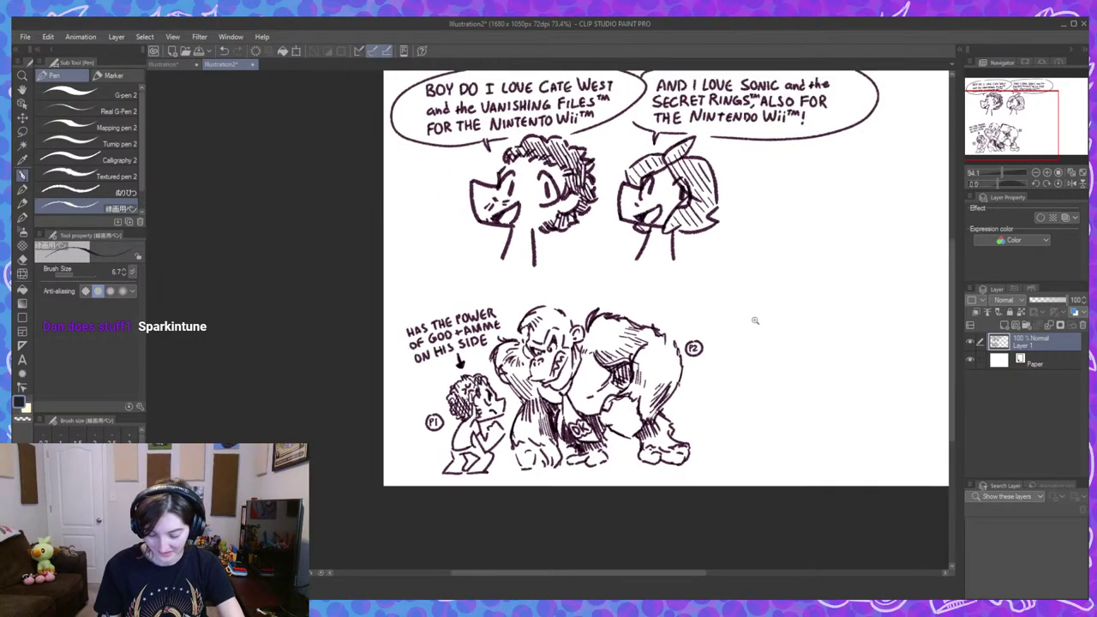
left_click_drag(684, 334, 693, 350)
left_click_drag(818, 283, 806, 303)
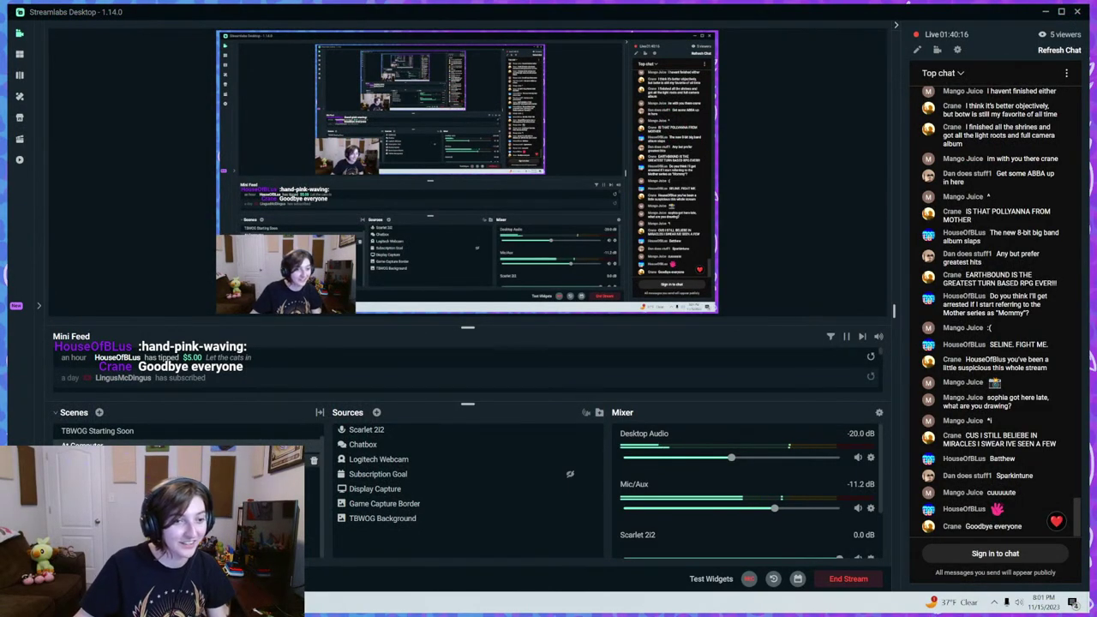
In Streamlabs Desktop, switch the live stream to the full-screen webcam scene.
left_click(102, 461)
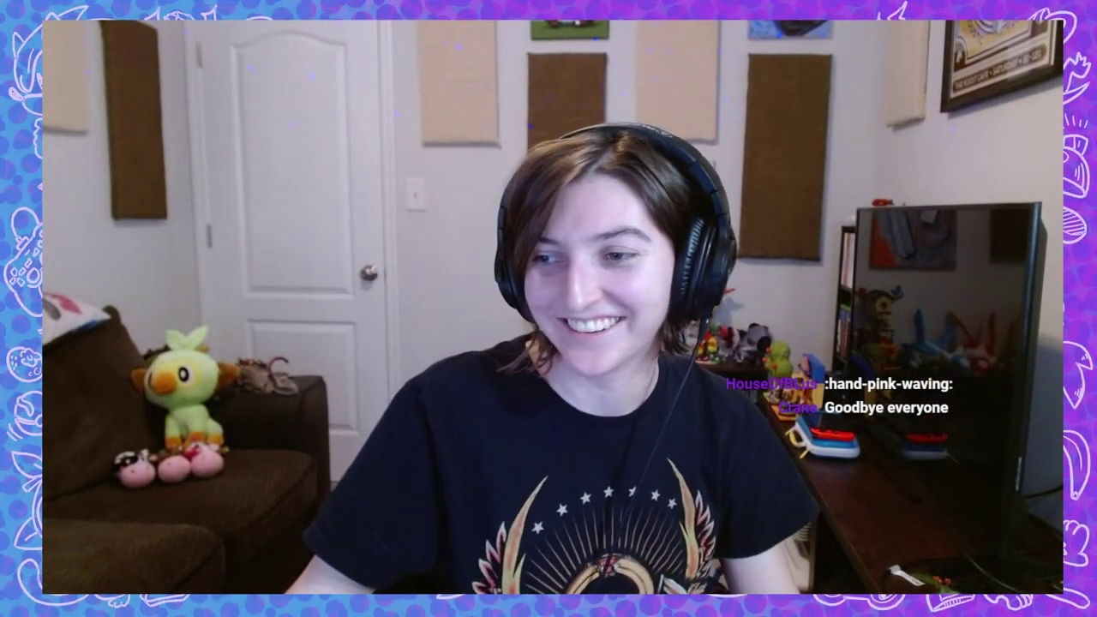